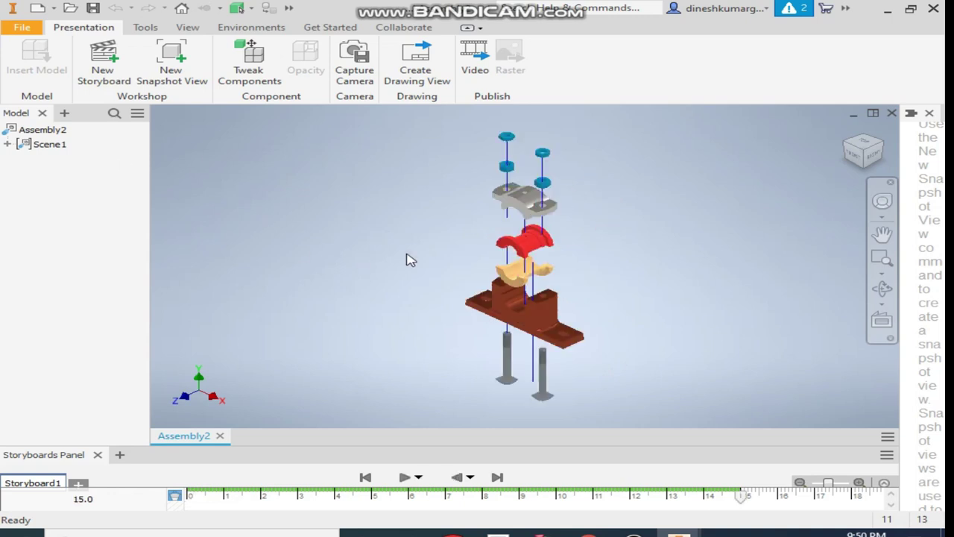
- Create a new part from the Standard (mm).ipt template and start a 2D sketch on the front (XY) plane
left_click(37, 9)
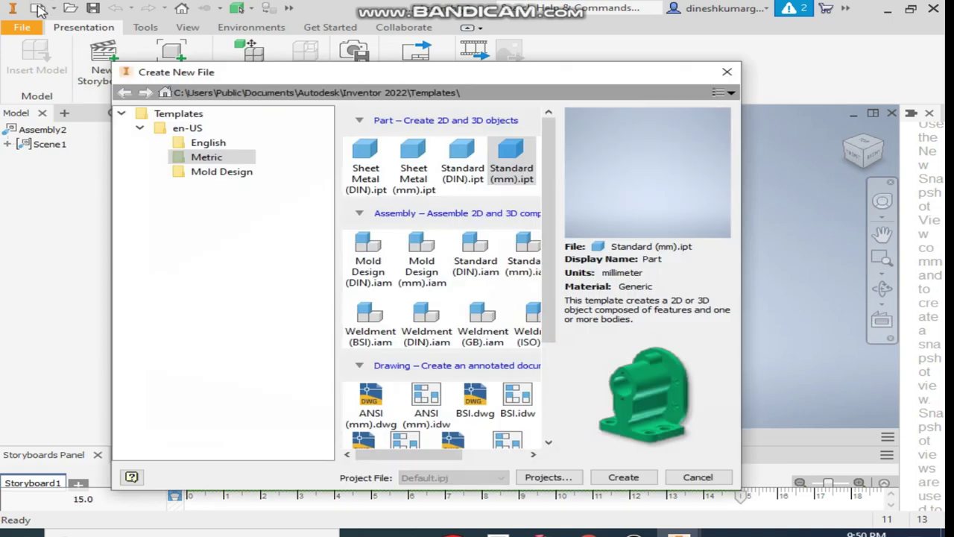
double_click(505, 152)
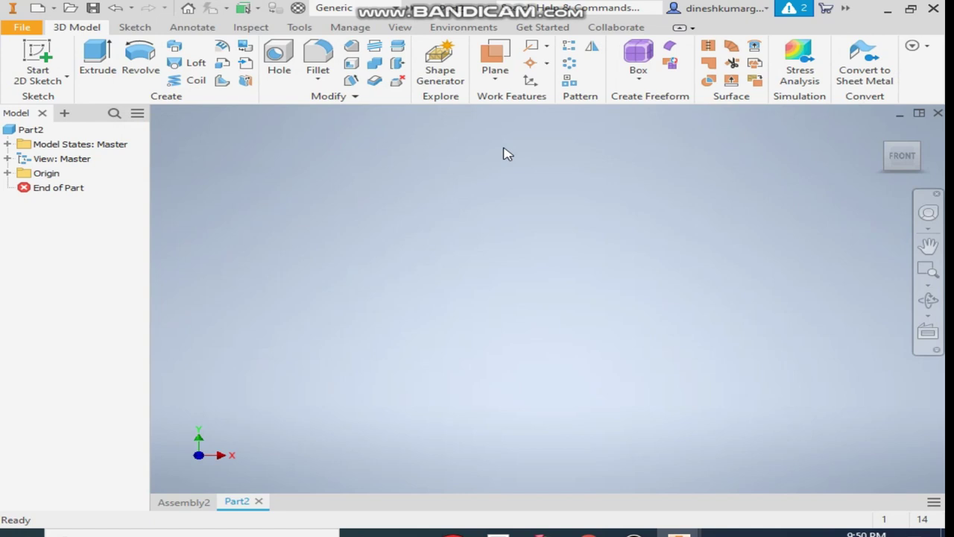
left_click(34, 67)
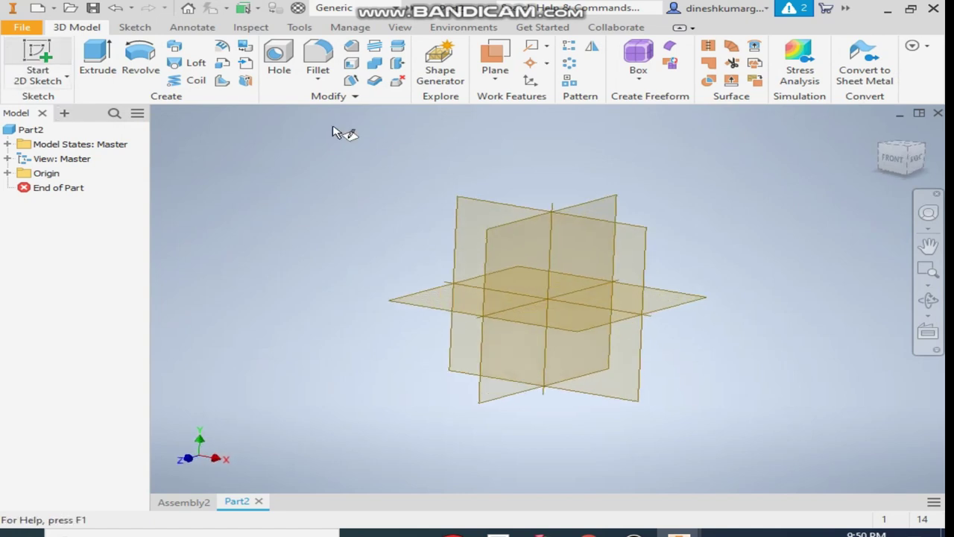
left_click(490, 179)
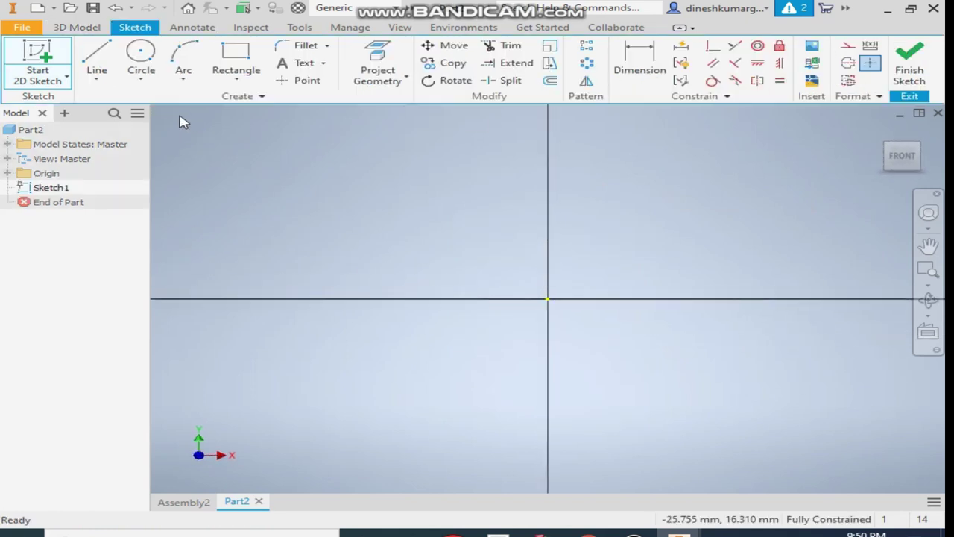
- Sketch a two-point center rectangle on the origin, 170 mm wide and 11 mm high
left_click(236, 79)
left_click(252, 103)
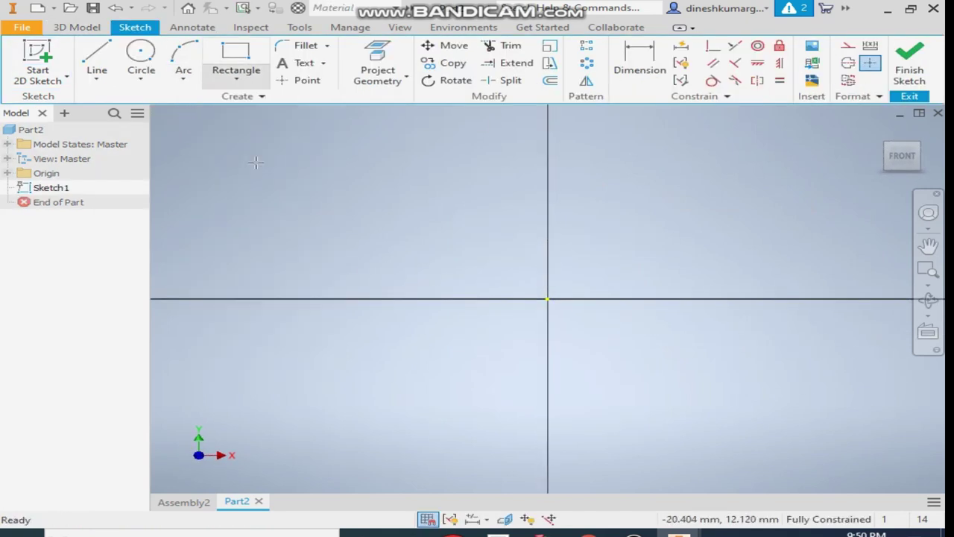
left_click(548, 299)
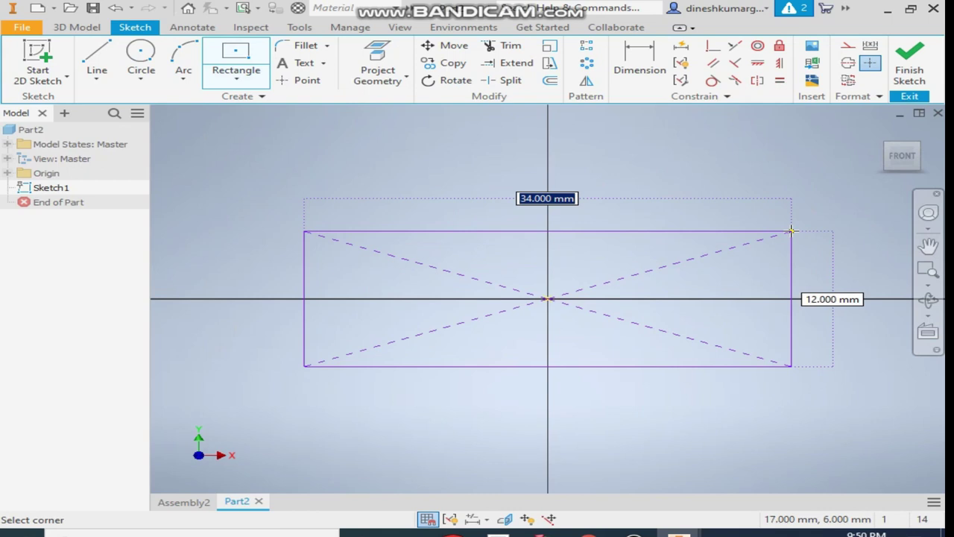
type("17")
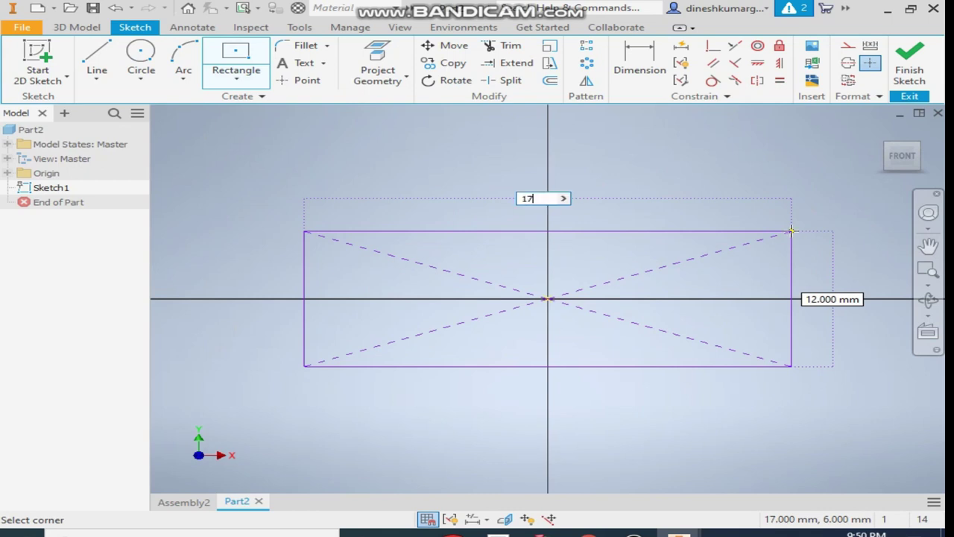
type("0")
key("Tab")
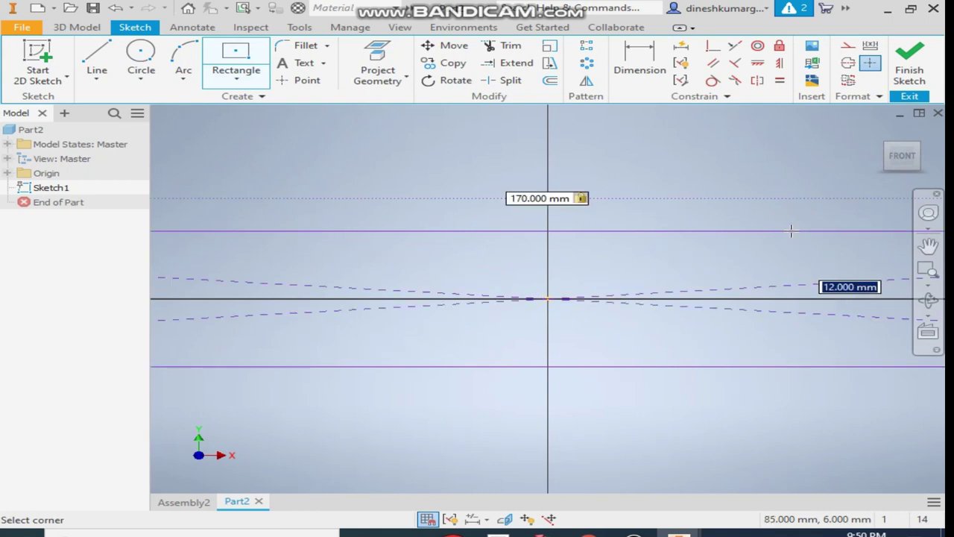
type("10")
key("Return")
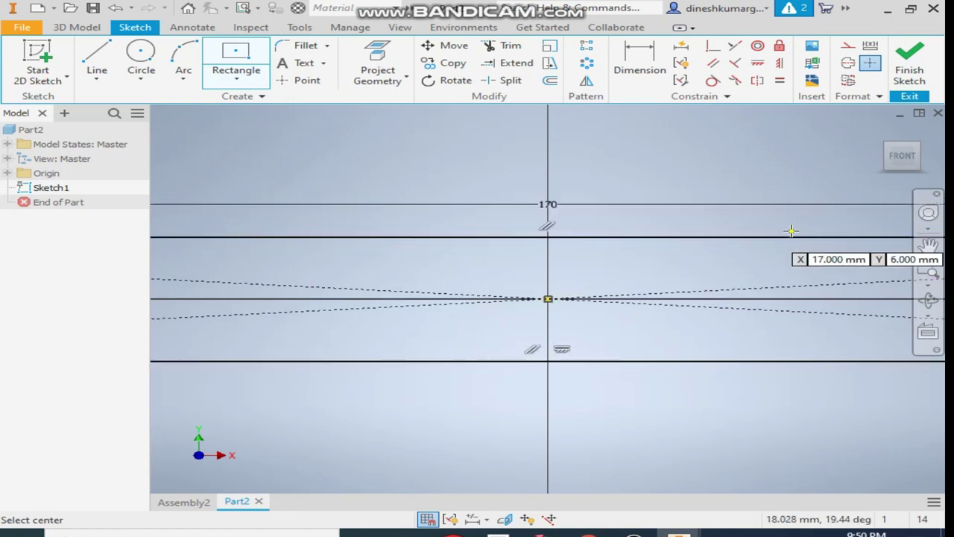
scroll(719, 227, "up", 5)
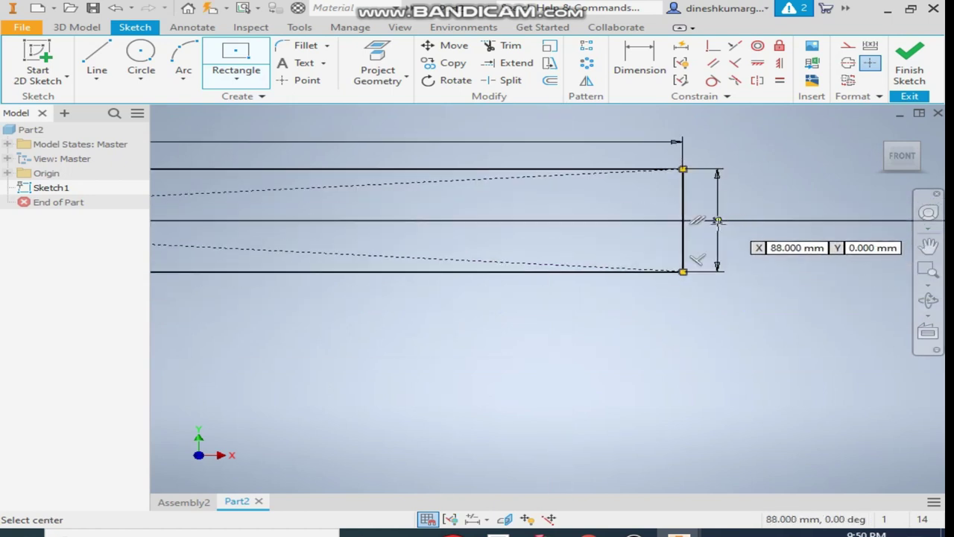
scroll(745, 239, "down", 5)
middle_click_drag(752, 228, 755, 272)
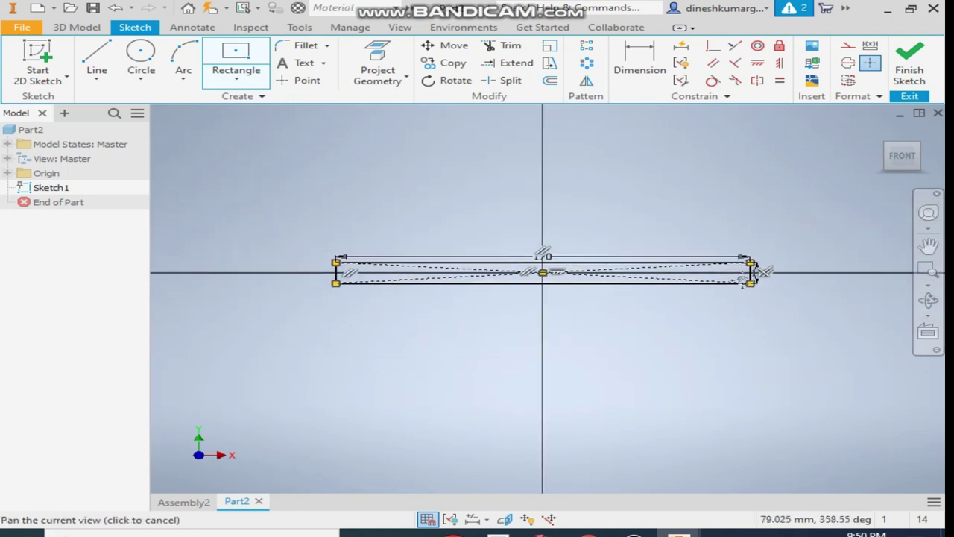
- Sketch slanted lines from both lower rectangle corners to the upper edge, about 13 mm inward at the left end and 15 mm at the right
left_click(97, 64)
scroll(365, 329, "up", 3)
scroll(328, 240, "up", 2)
left_click(291, 244)
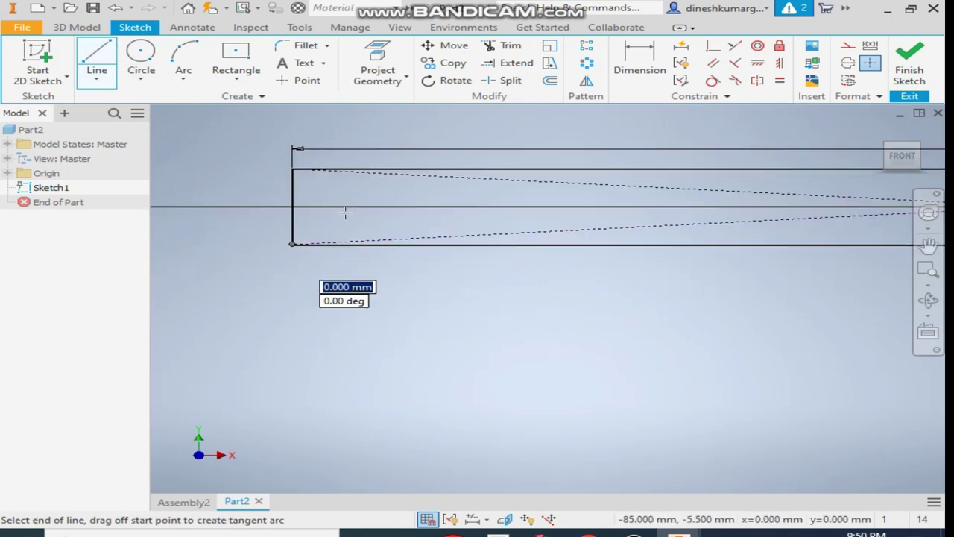
left_click(406, 169)
scroll(418, 199, "down", 5)
scroll(618, 234, "up", 3)
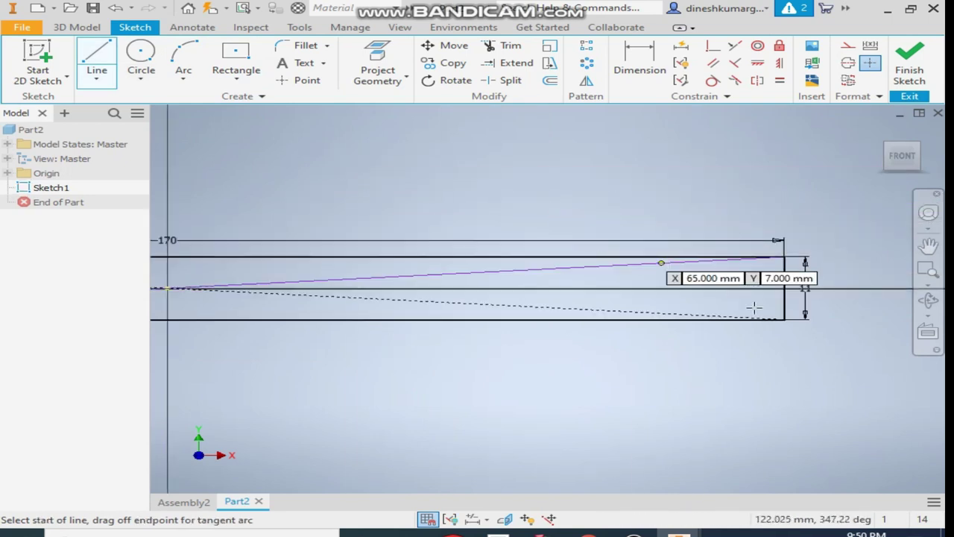
left_click(784, 319)
left_click(673, 256)
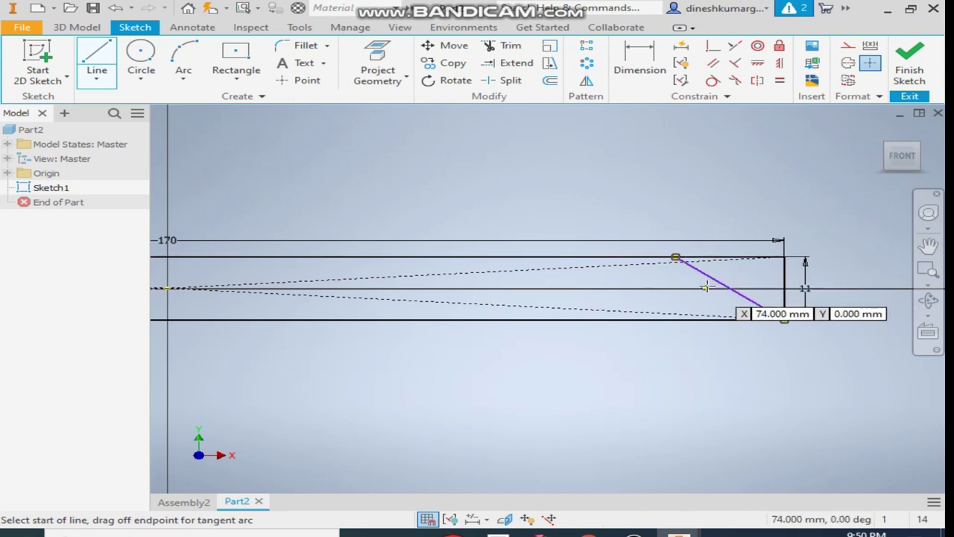
- Dimension the left slanted line's horizontal extent and set it to 3 mm
scroll(711, 285, "down", 2)
mouse_move(581, 347)
middle_mouse_down()
mouse_move(815, 362)
mouse_move(293, 105)
middle_mouse_up()
scroll(529, 328, "up", 2)
key("d")
left_click(307, 255)
left_click(308, 165)
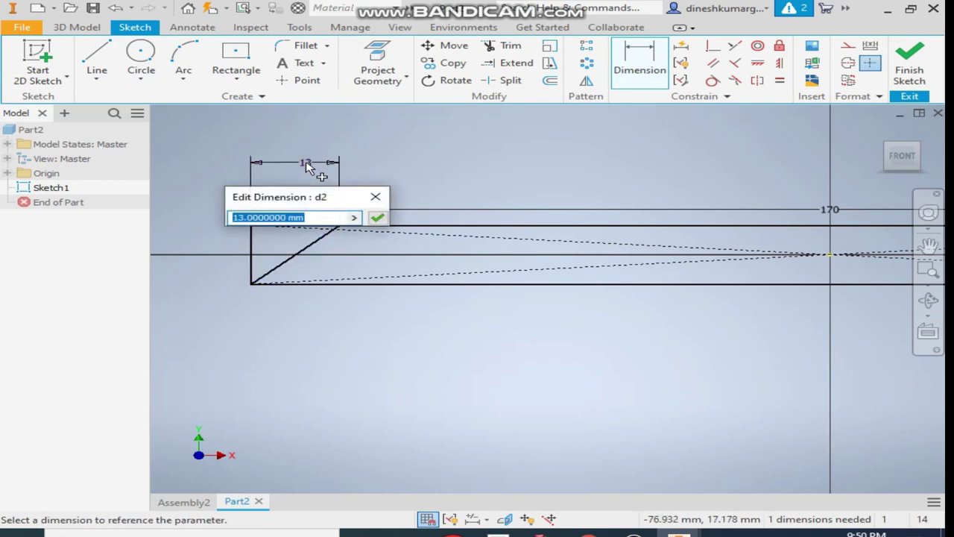
key("Return")
- Dimension the right slanted line's horizontal extent and set it to 3 mm
scroll(386, 238, "down", 4)
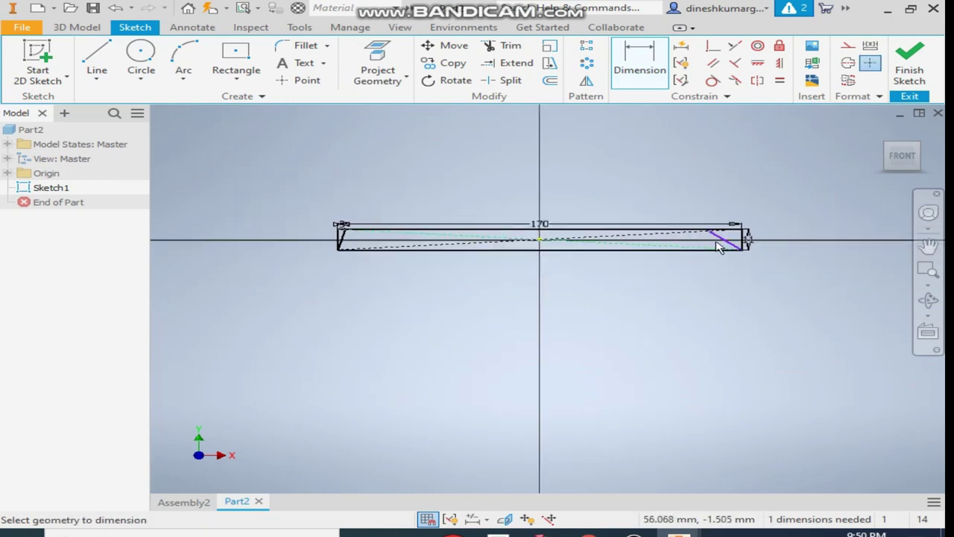
left_click(729, 248)
left_click(731, 209)
type("3")
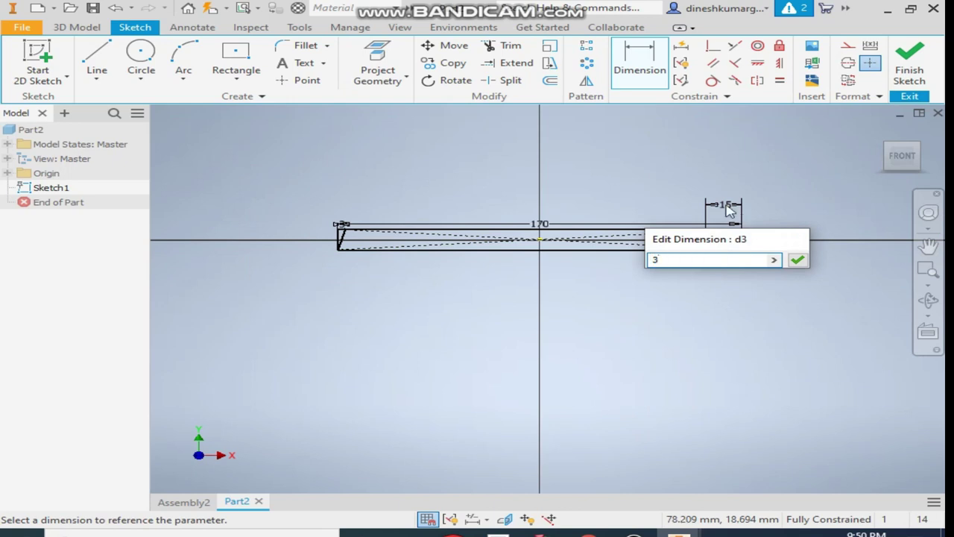
key("Return")
- Extrude the central trapezoidal profile 37 mm symmetrically about the sketch plane
left_click(77, 27)
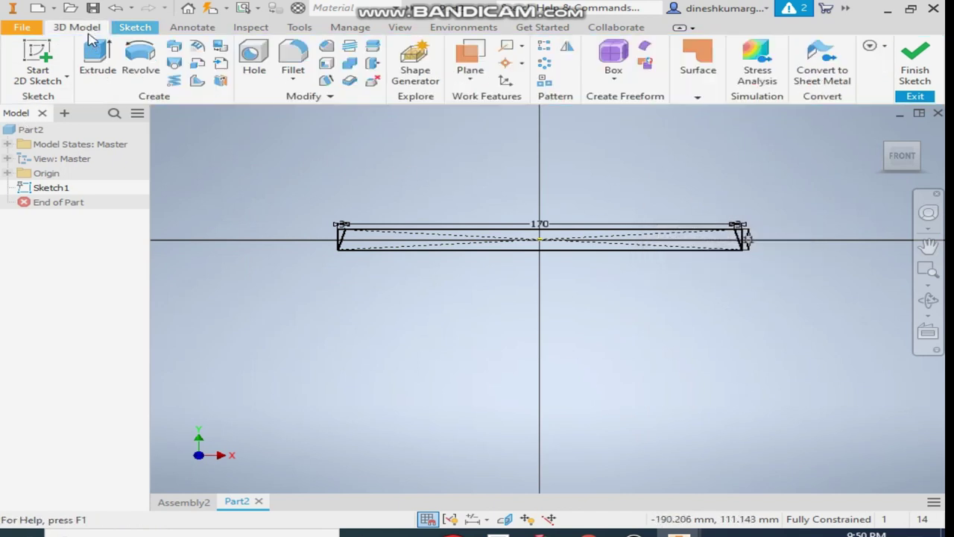
left_click(97, 60)
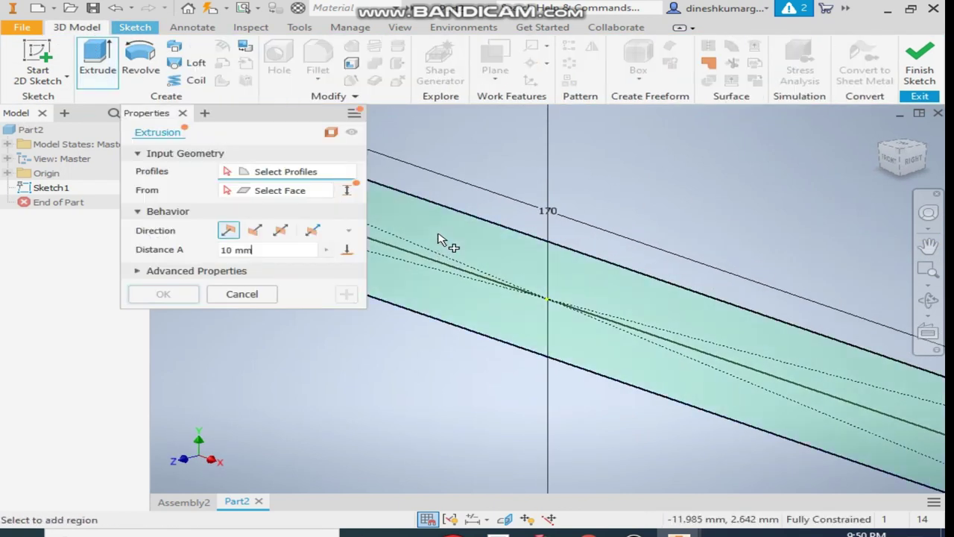
left_click(440, 244)
left_click(246, 250)
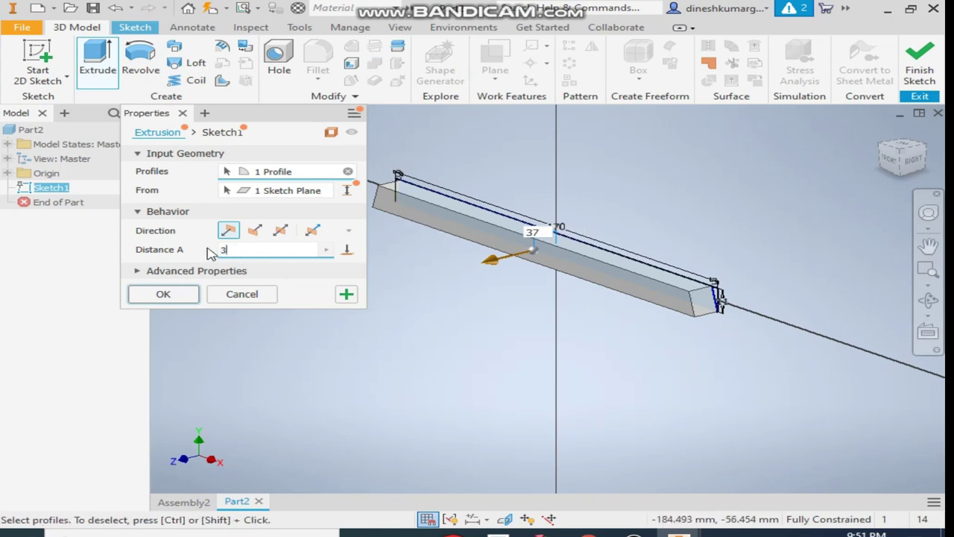
left_click(278, 232)
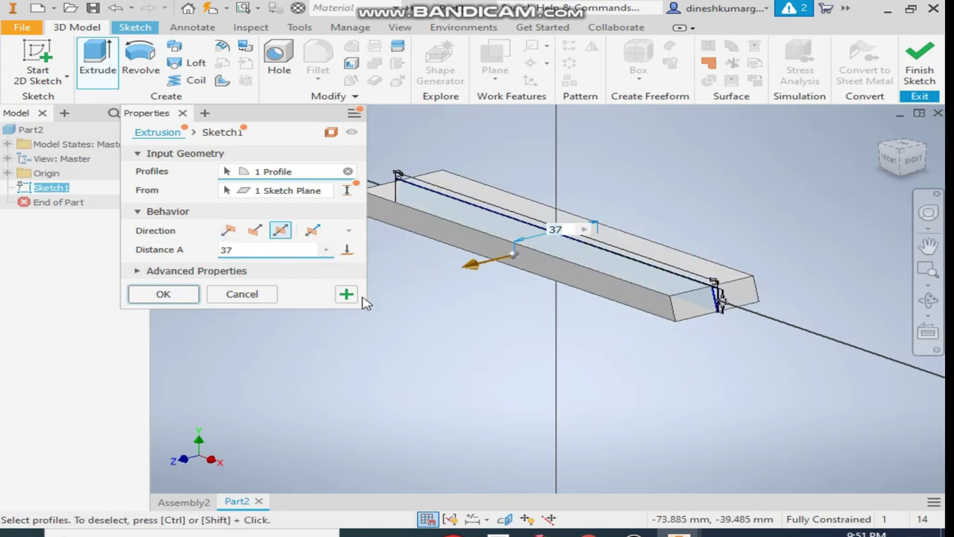
left_click(146, 294)
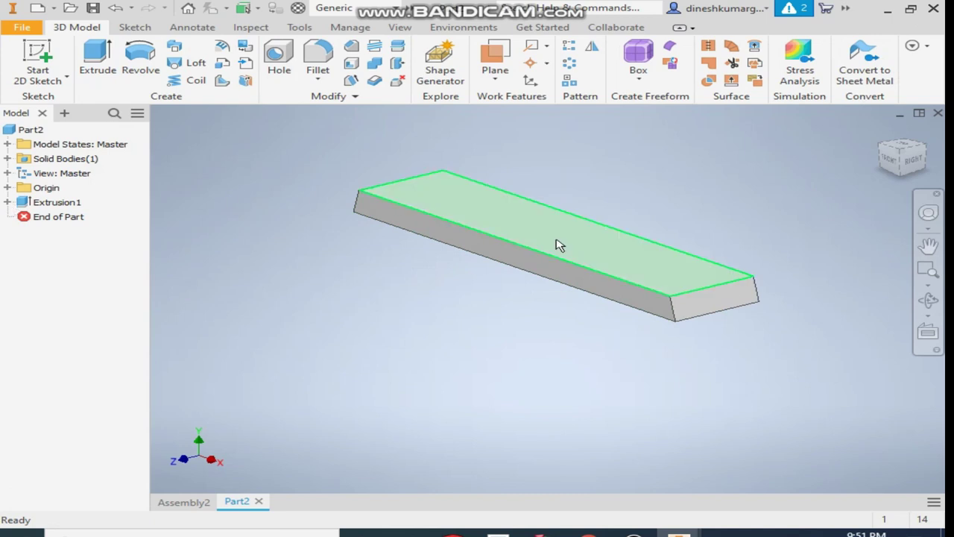
- Start a sketch on the plate's top face and draw an 86 mm diameter circle centred on the origin
mouse_move(585, 268)
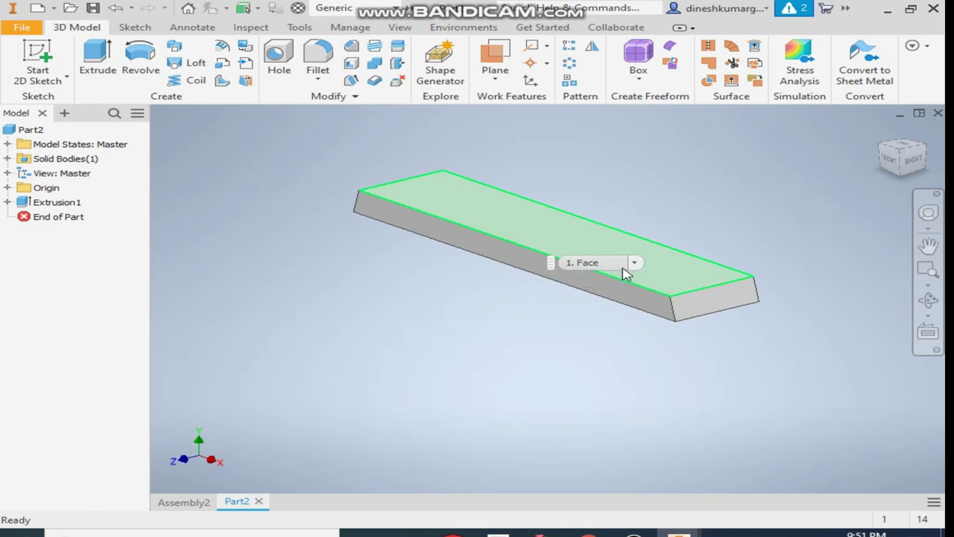
left_click(586, 266)
left_click(691, 203)
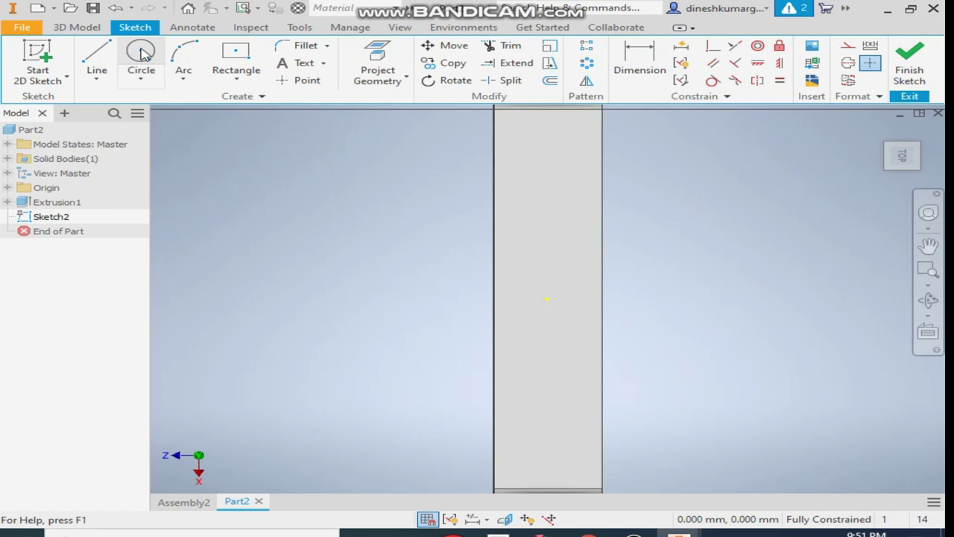
left_click(145, 54)
left_click(547, 299)
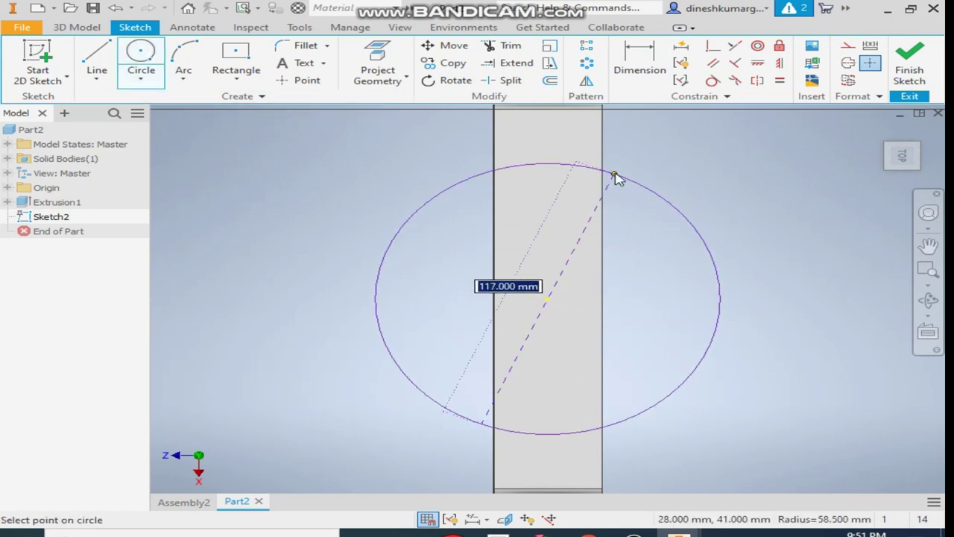
type("86")
key("Return")
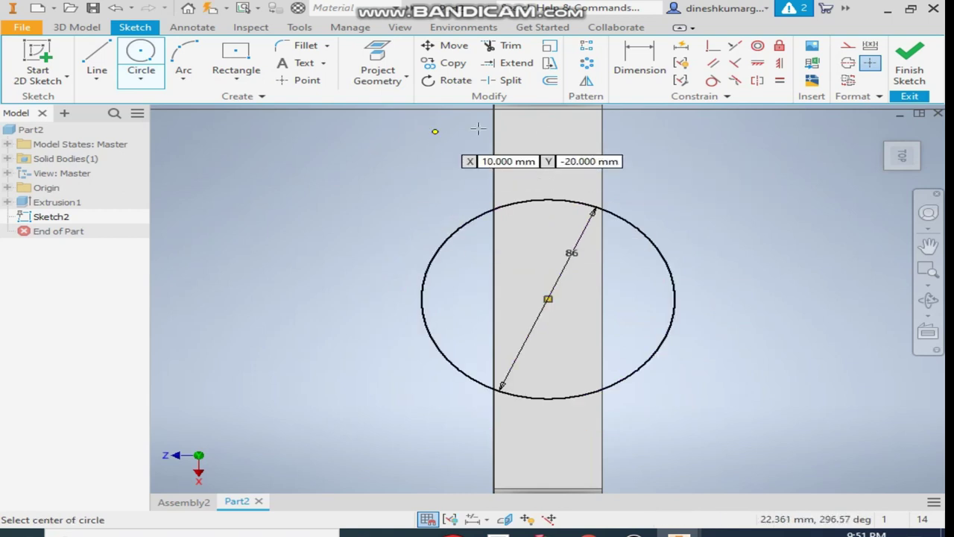
- Project the top face's outline into the sketch and trim away the circle portions outside the plate's long edges
left_click(380, 52)
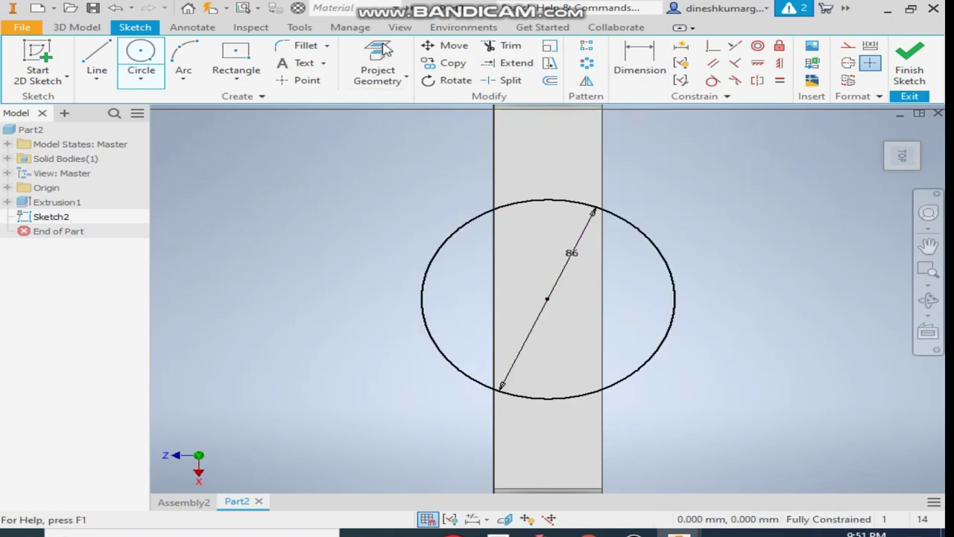
left_click(543, 151)
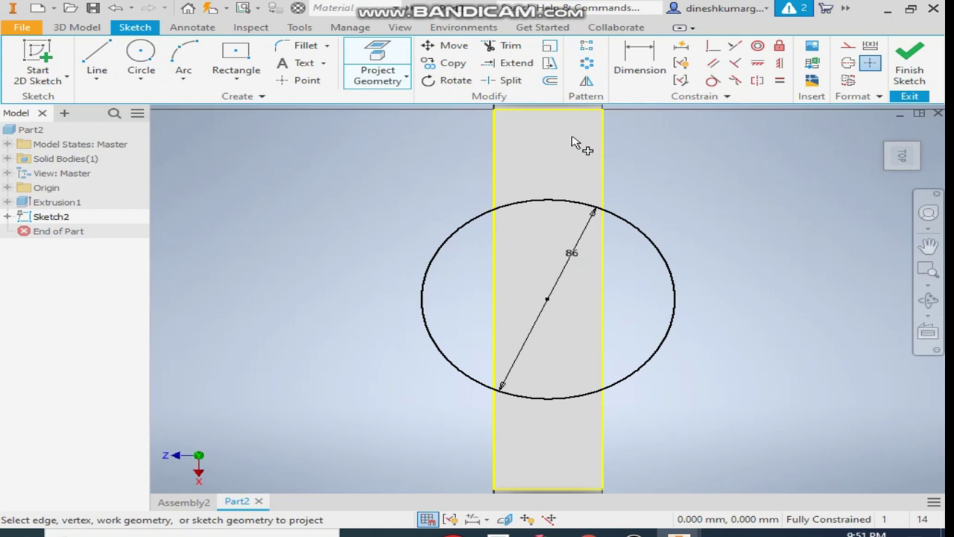
scroll(558, 228, "down", 2)
scroll(570, 171, "up", 3)
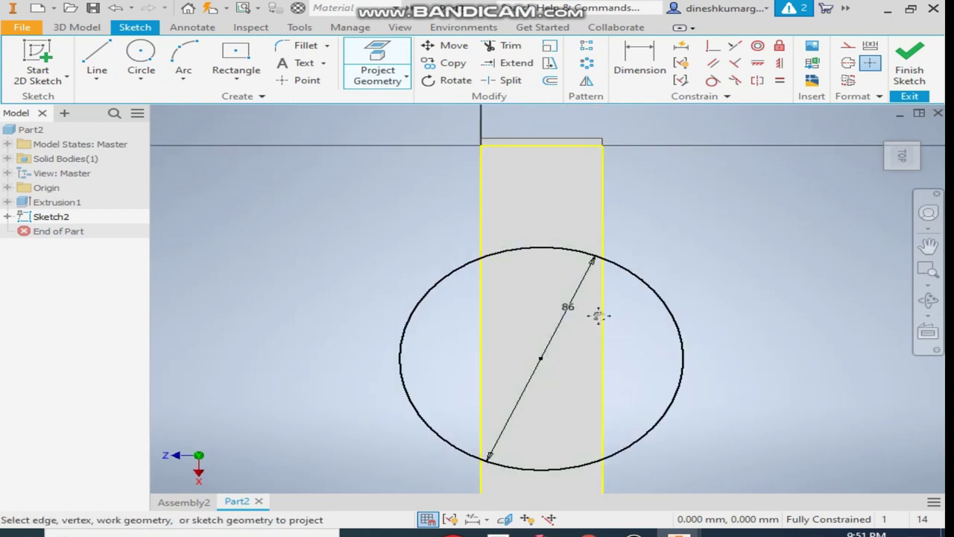
scroll(597, 316, "down", 1)
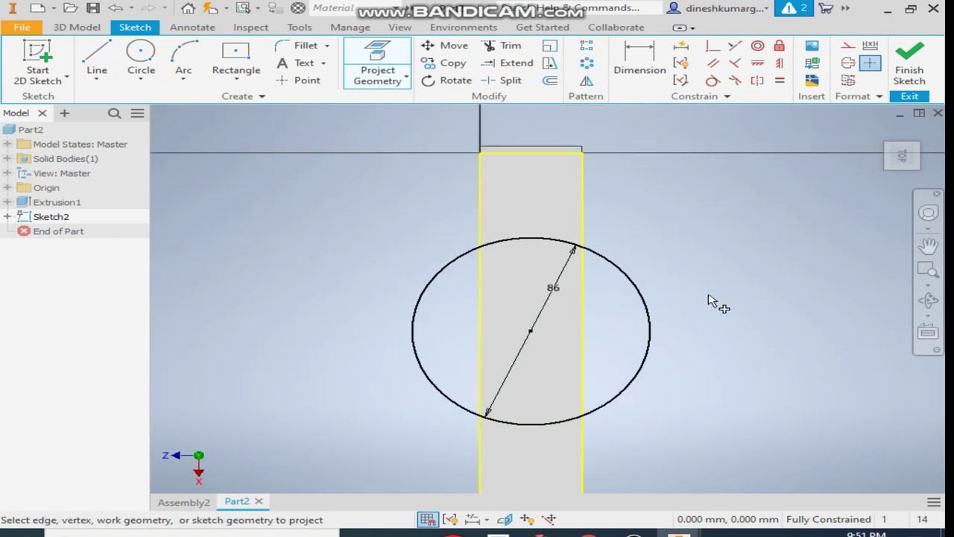
left_click(502, 45)
left_click_drag(642, 246, 637, 333)
mouse_move(428, 226)
left_mouse_down()
mouse_move(439, 312)
mouse_move(440, 358)
left_mouse_up()
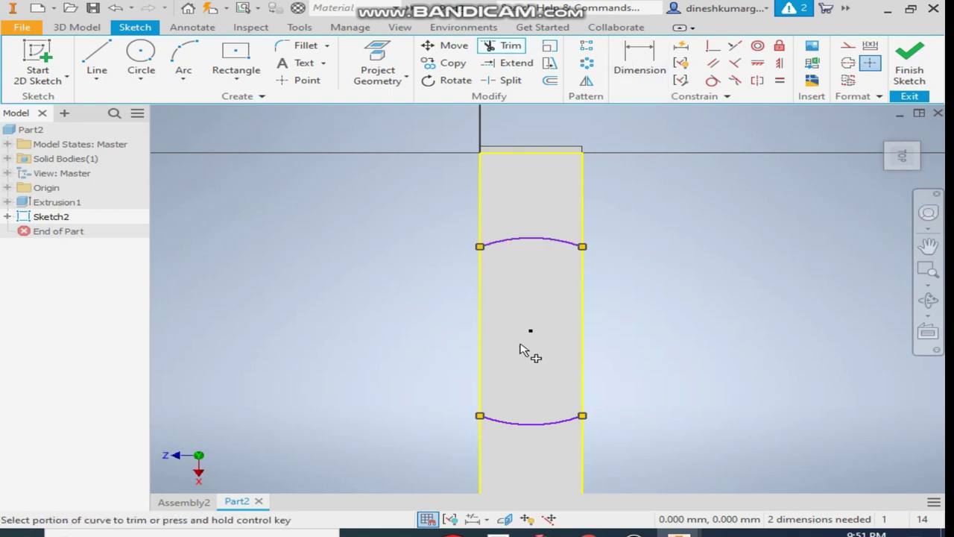
- Add radius dimensions to both remaining arcs on the plate's top face
left_click(638, 65)
left_click(556, 242)
left_click(535, 278)
left_click(604, 333)
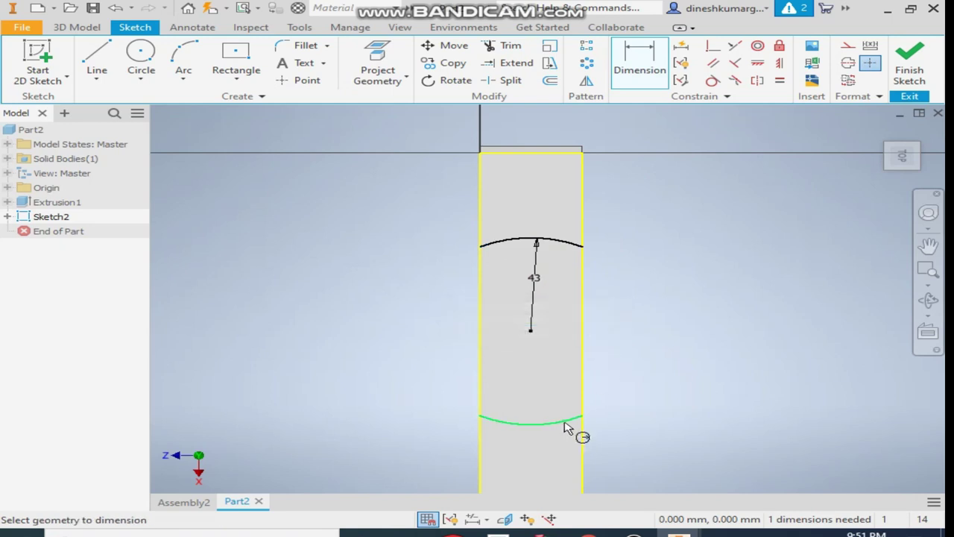
left_click(550, 375)
left_click(621, 431)
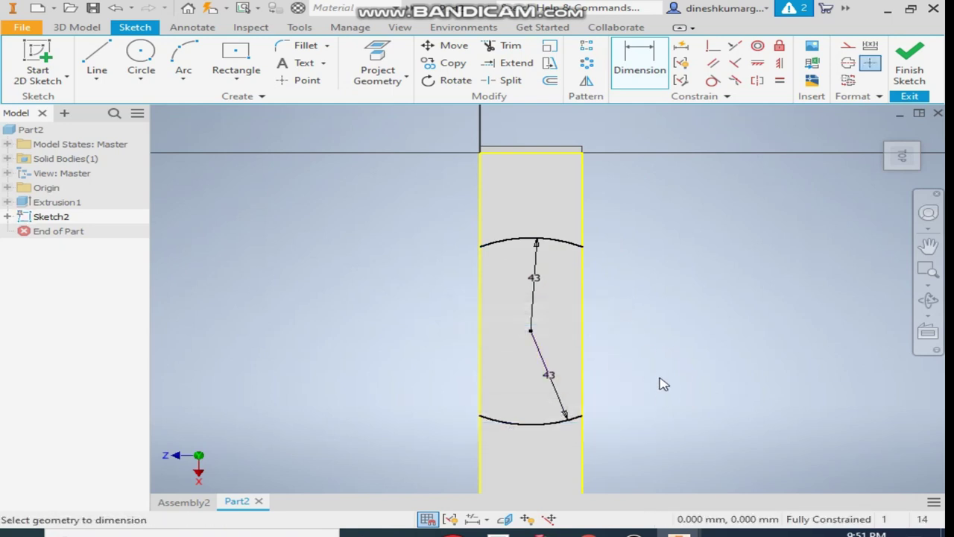
- Extrude the region between the two arcs on the plate's top face 54 mm upward
left_click(88, 30)
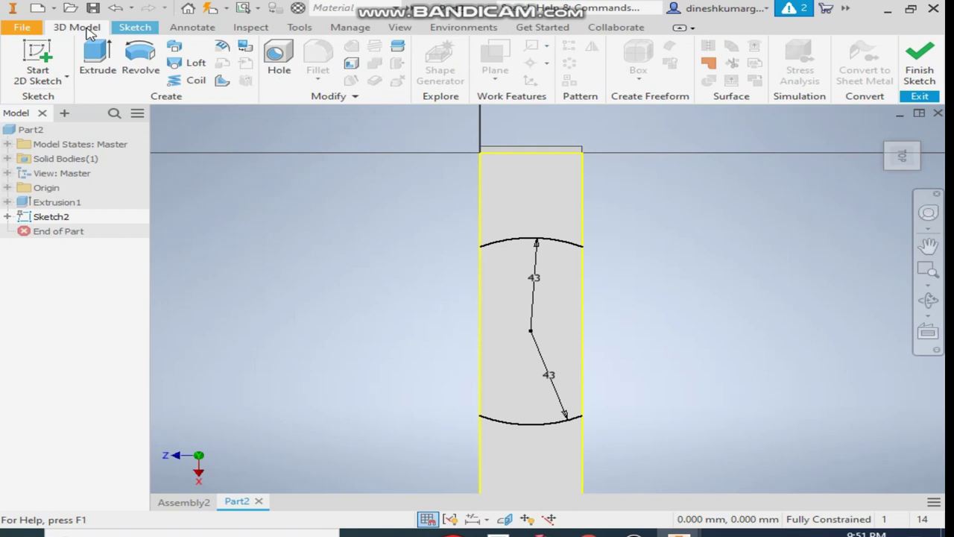
left_click(92, 65)
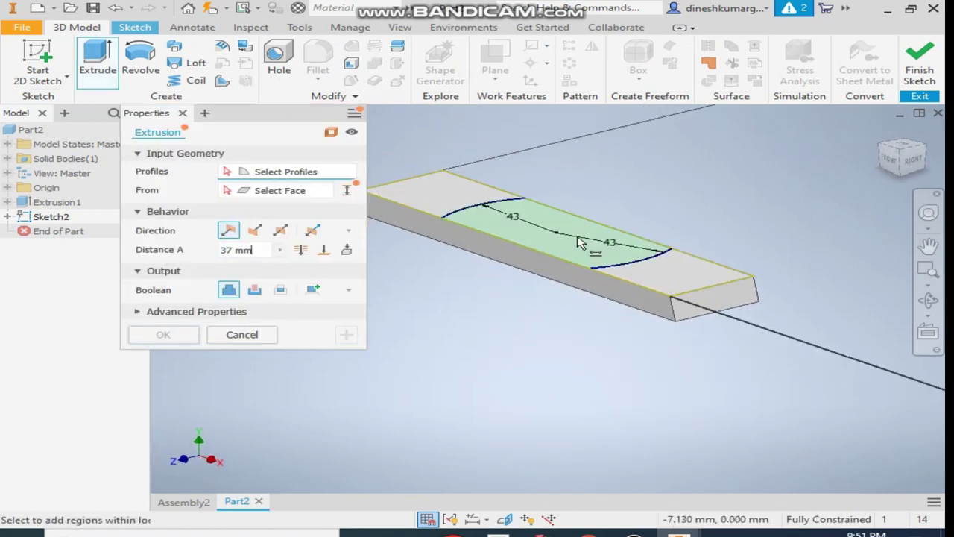
left_click(566, 252)
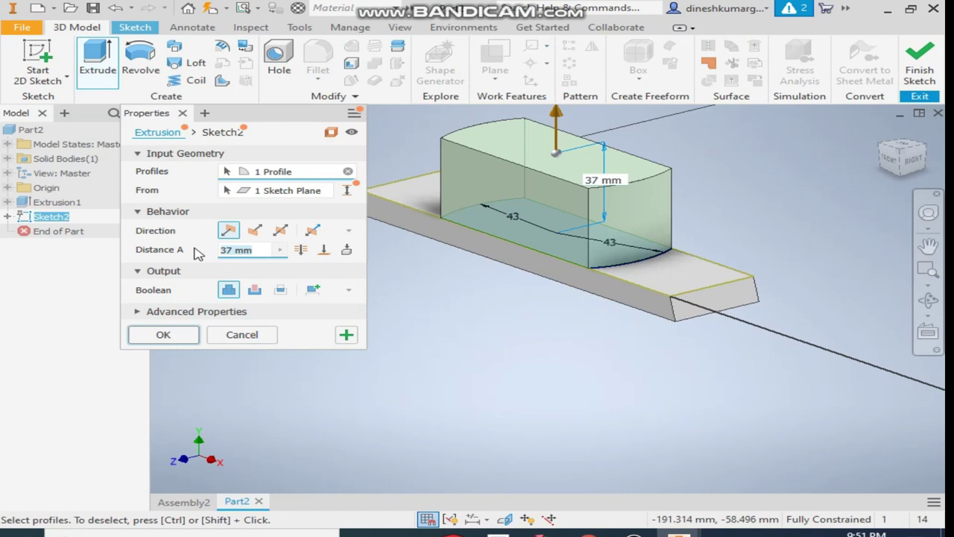
type("54")
key("Return")
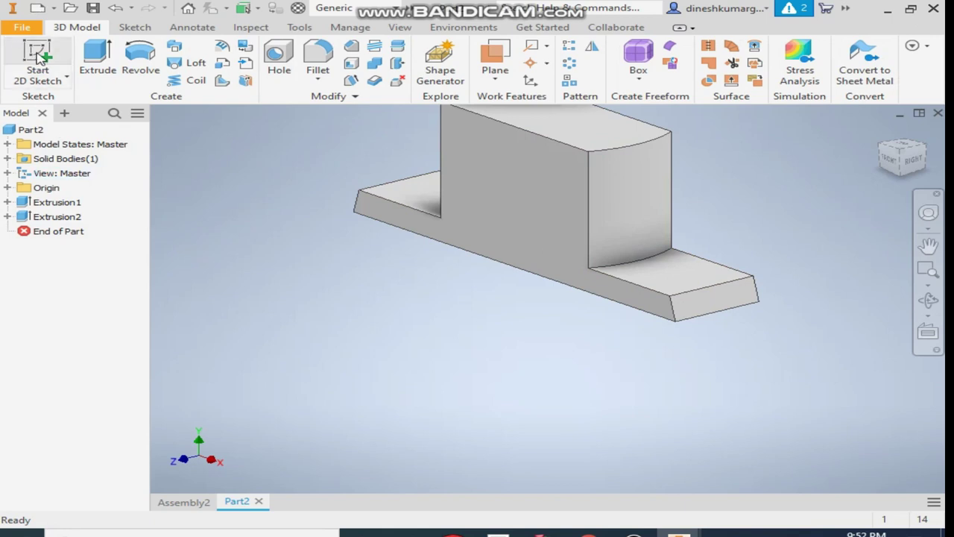
- Start a sketch on the XY plane and switch the model display to wireframe
left_click(35, 73)
left_click(7, 188)
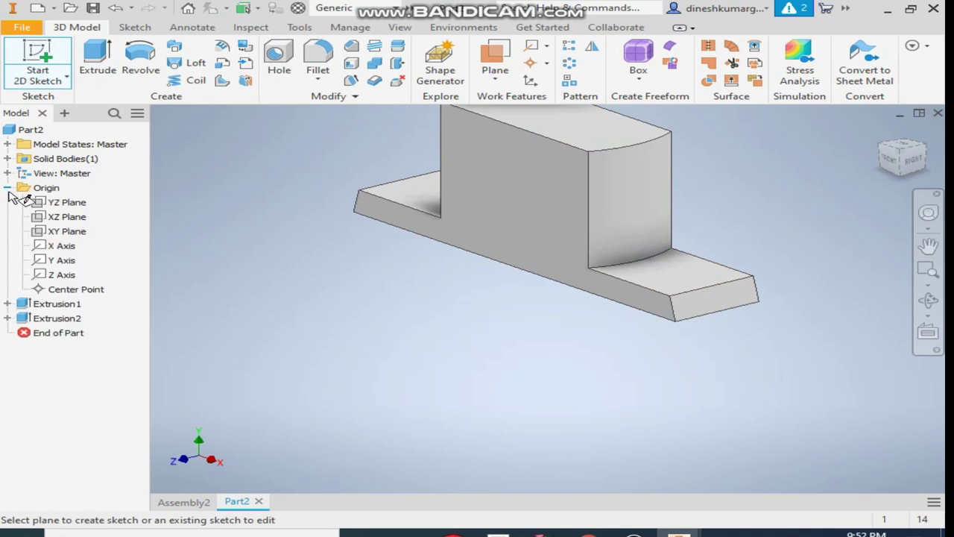
left_click(66, 231)
key("w")
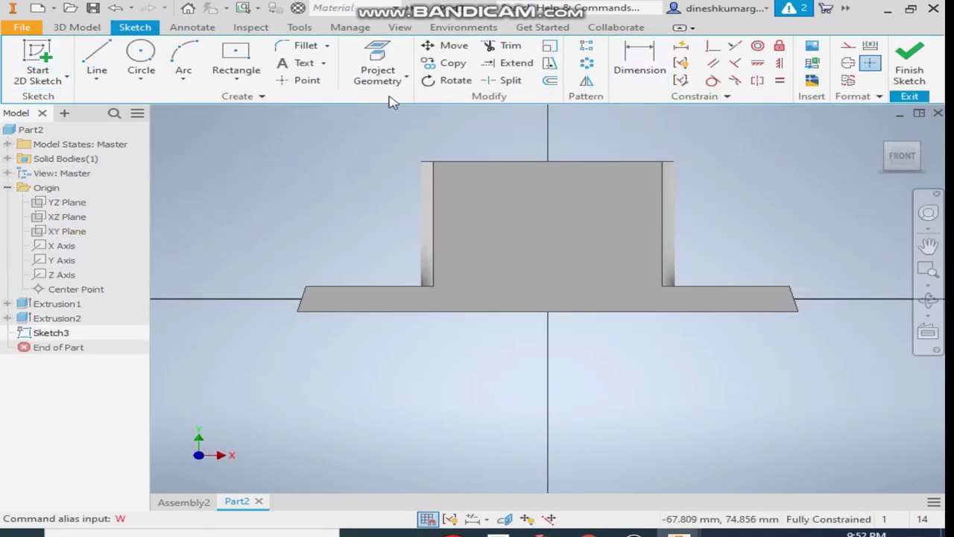
left_click(401, 28)
left_click(246, 66)
left_click(298, 157)
- Draw a stepped line from the block's top edge: about 14.5 mm down, 10 mm towards the centre and 6 mm down
left_click(134, 27)
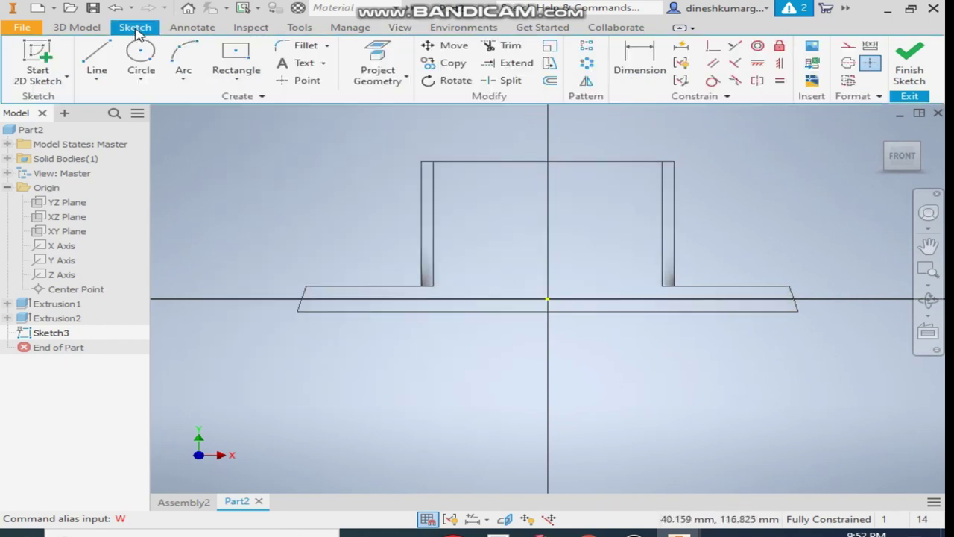
left_click(96, 63)
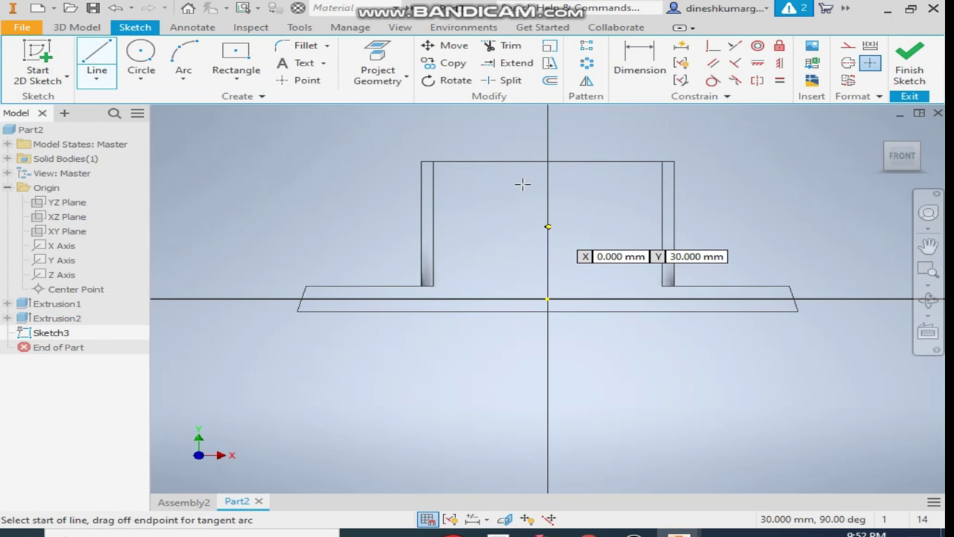
left_click(481, 161)
left_click(483, 161)
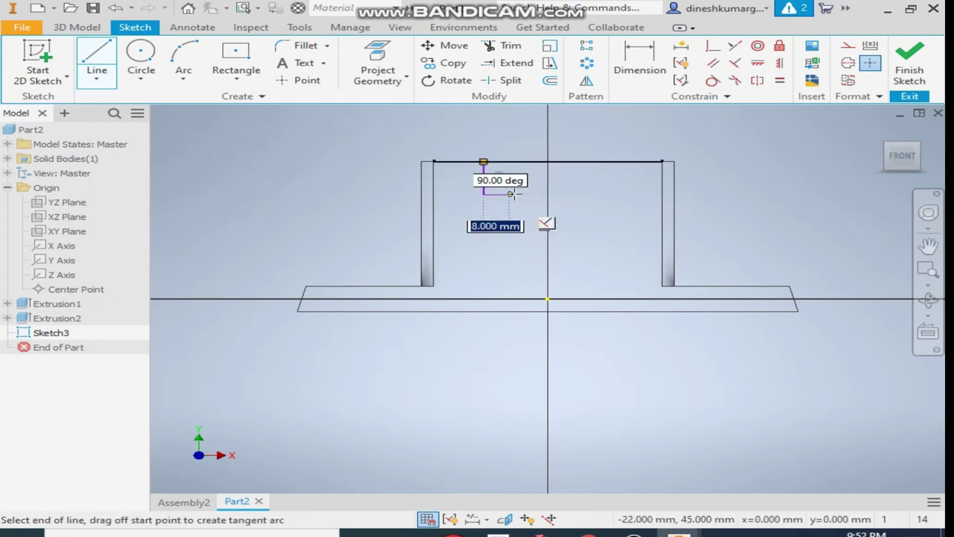
key("Return")
scroll(513, 194, "up", 3)
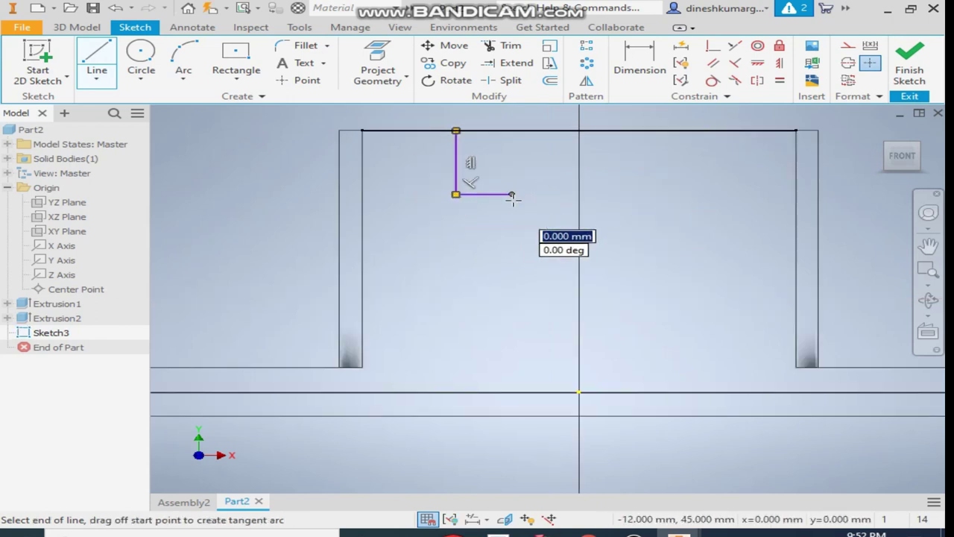
left_click(512, 194)
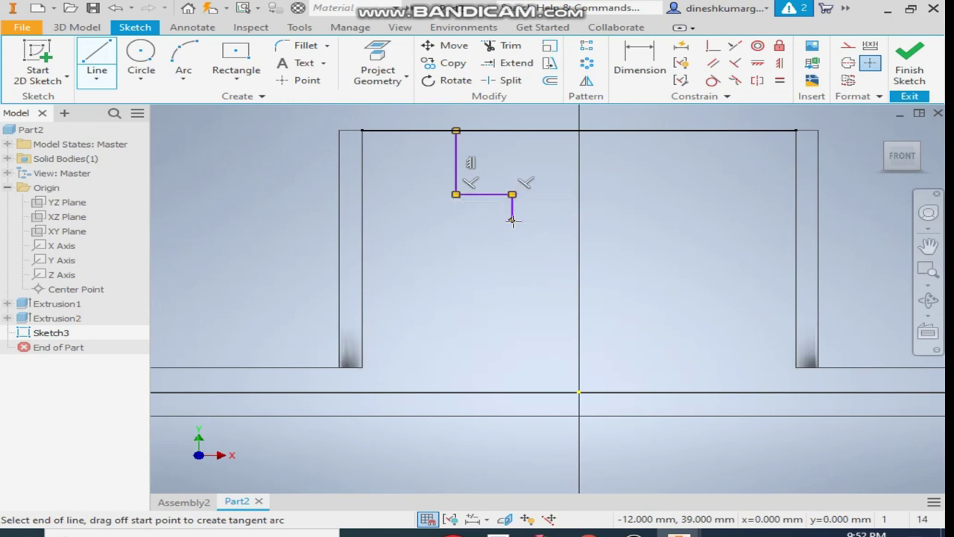
left_click(513, 220)
key("Escape")
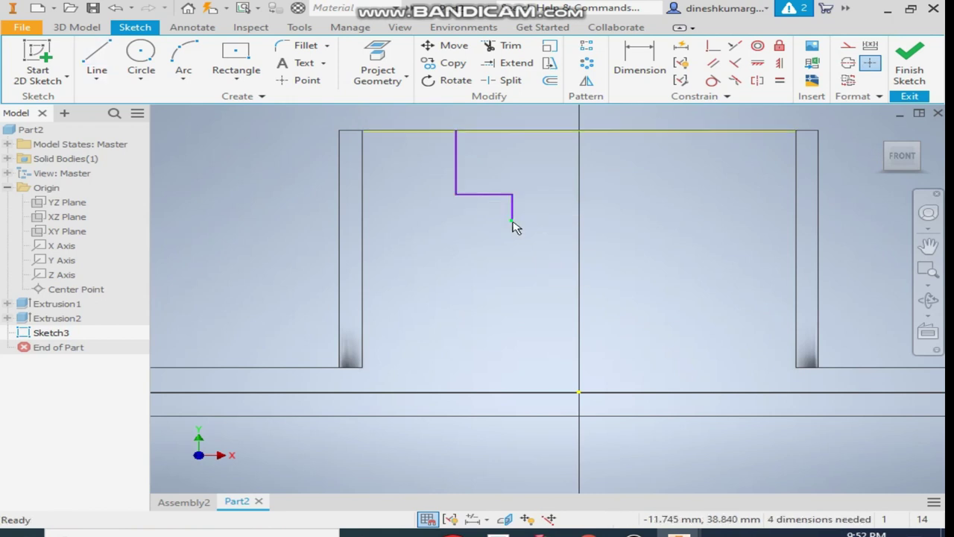
- Dimension the stepped line's segments: 13 mm for the upper vertical, 3 mm for the horizontal and 3 mm for the lower vertical
left_click(629, 75)
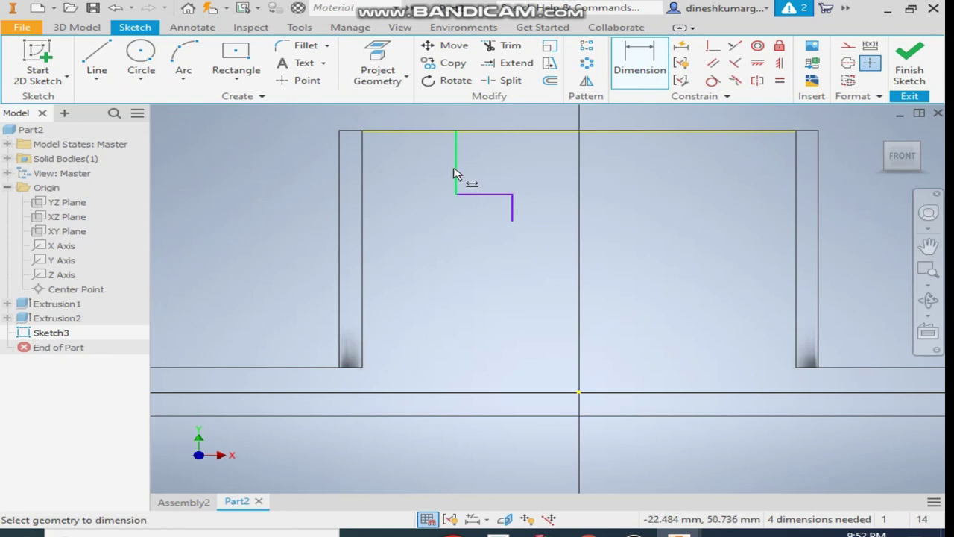
left_click(456, 175)
left_click(416, 162)
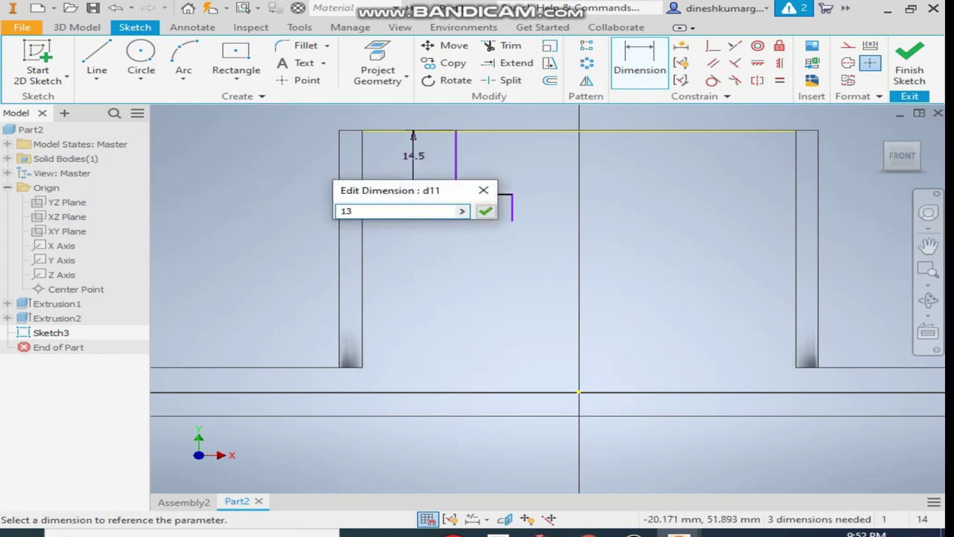
key("Return")
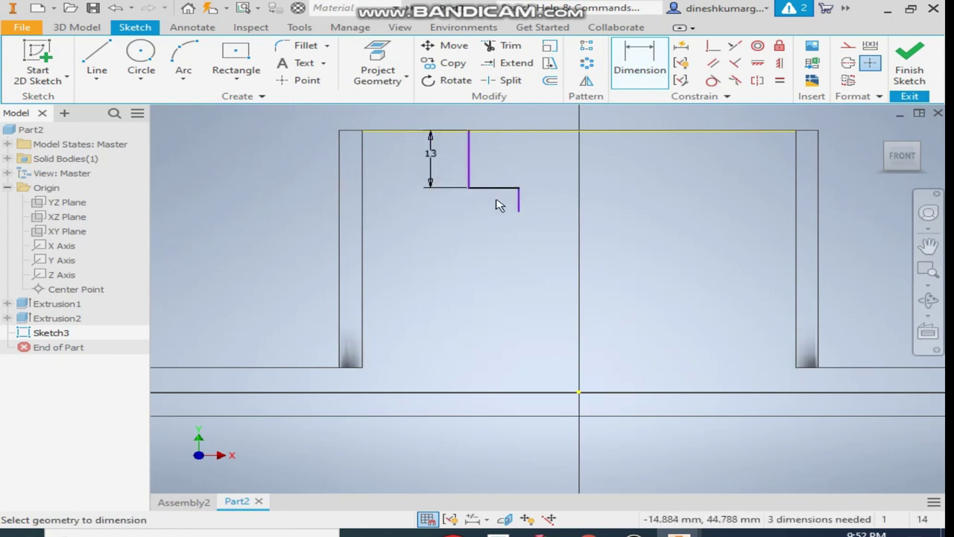
left_click(501, 176)
type("3")
key("Return")
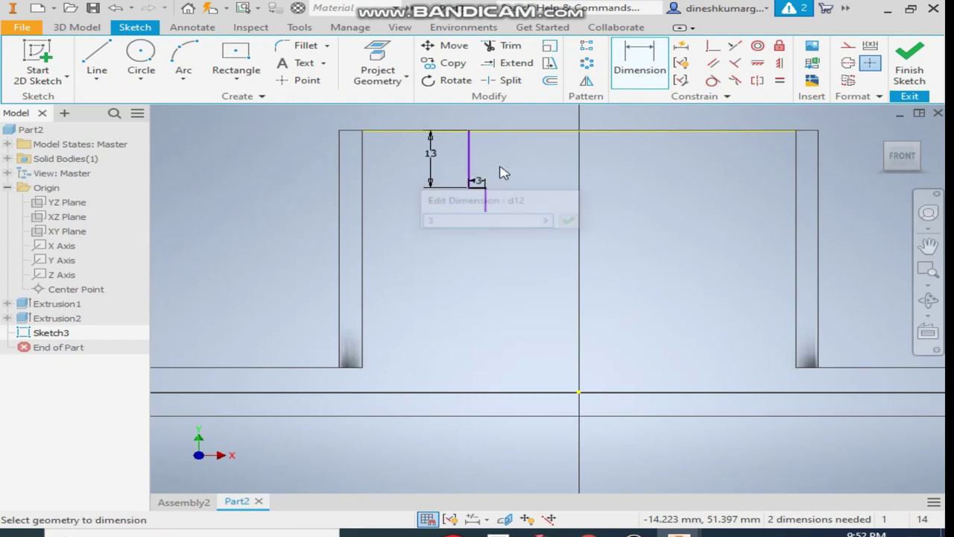
scroll(499, 182, "up", 3)
left_click(473, 240)
left_click(494, 229)
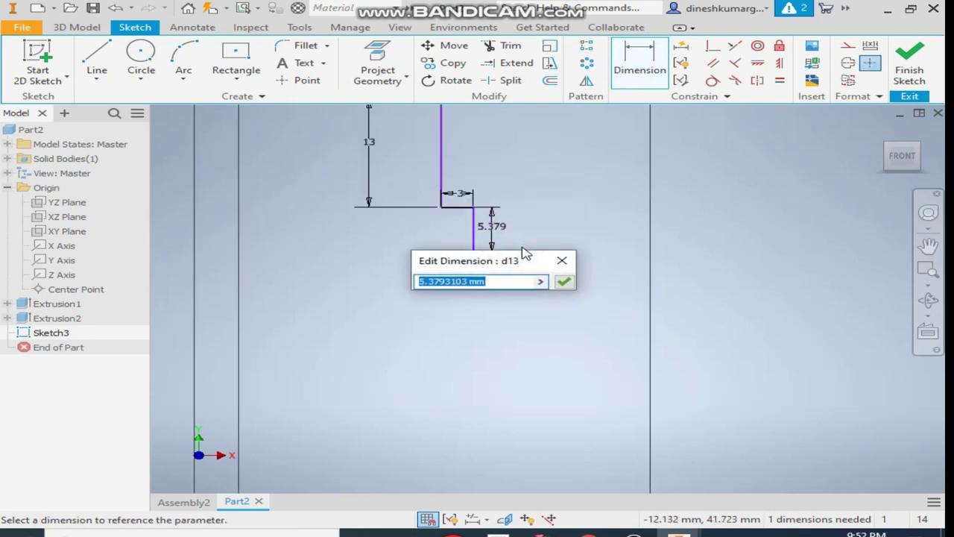
key("Return")
scroll(522, 251, "down", 2)
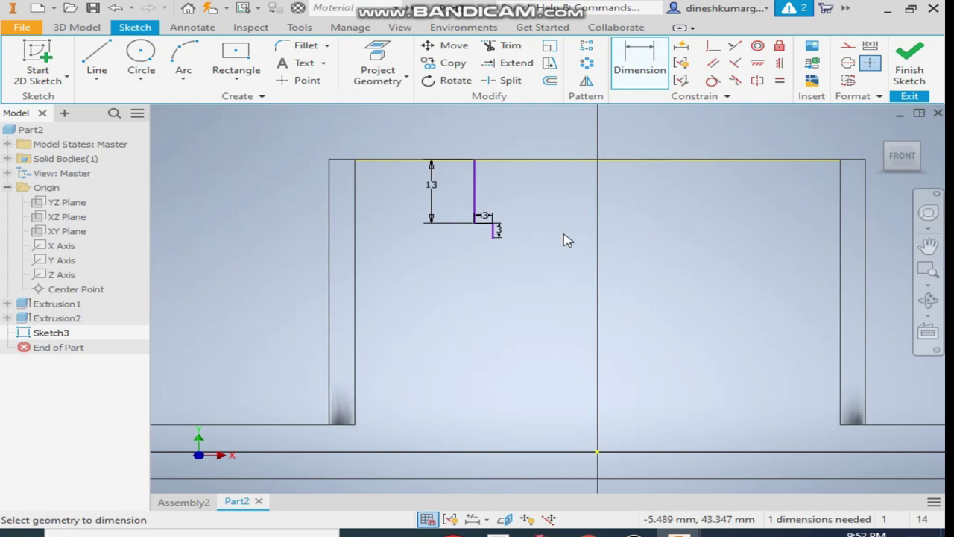
- Set the horizontal distance from the upper vertical line to the sketch origin to 22 mm
left_click(475, 195)
left_click(477, 202)
left_click(323, 134)
left_click(478, 190)
left_click(597, 457)
left_click(528, 192)
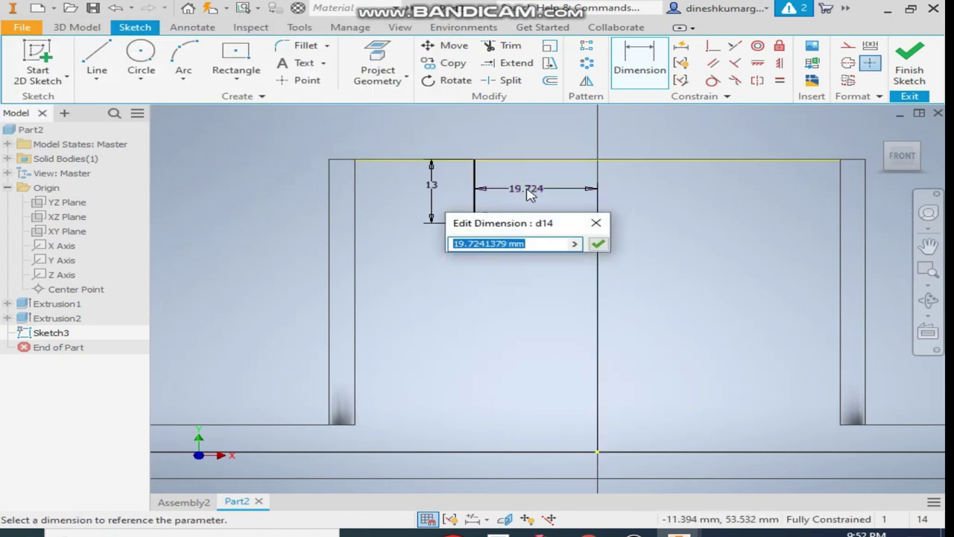
type("22")
key("Return")
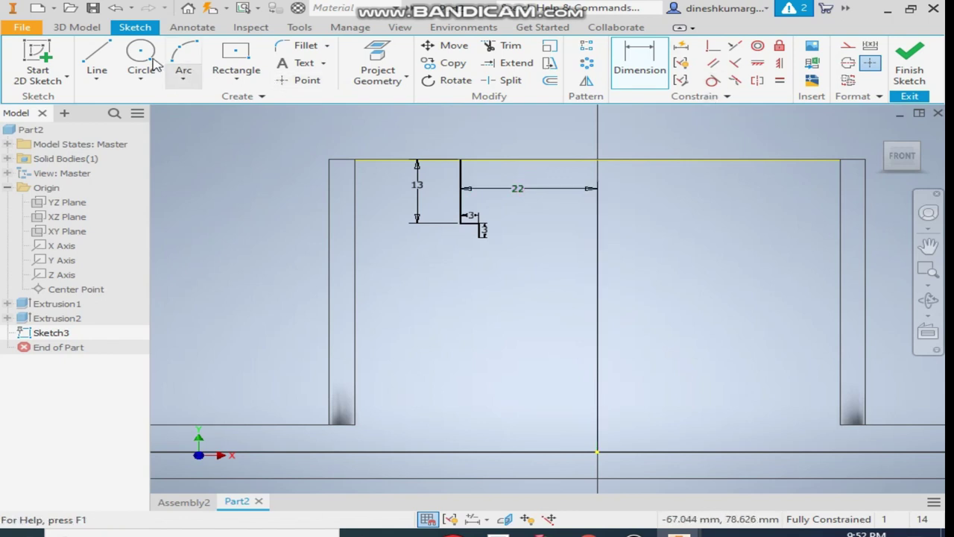
- Draw a vertical construction line from the midpoint of the block's top edge down the Y axis to Y = 40 mm
left_click(97, 64)
left_click(596, 159)
left_click(597, 256)
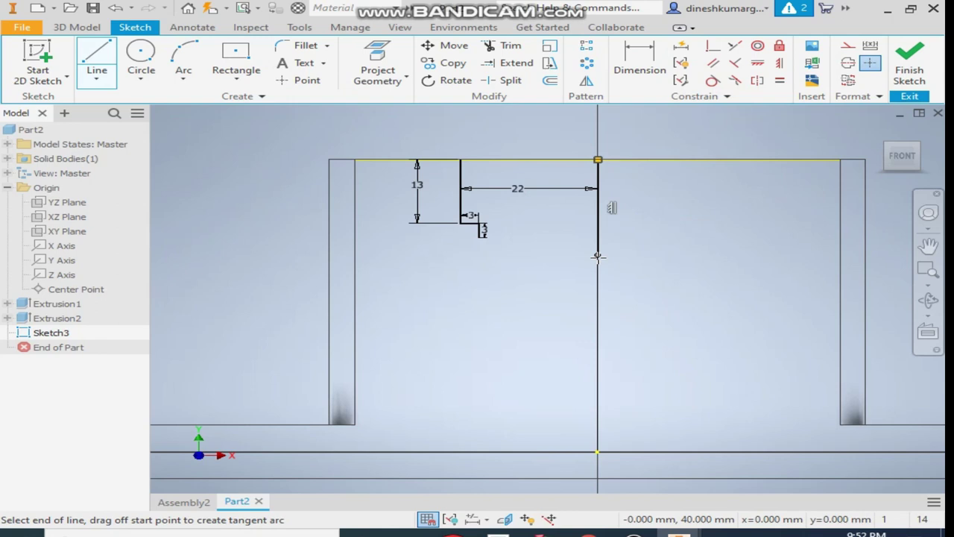
key("Escape")
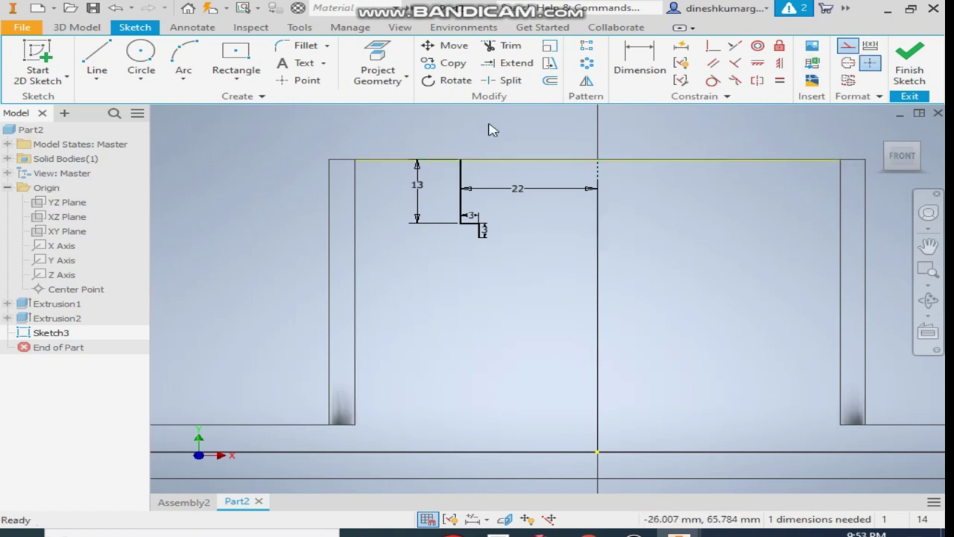
- Mirror the three stepped line segments about the vertical construction line
left_click(586, 81)
left_click(461, 179)
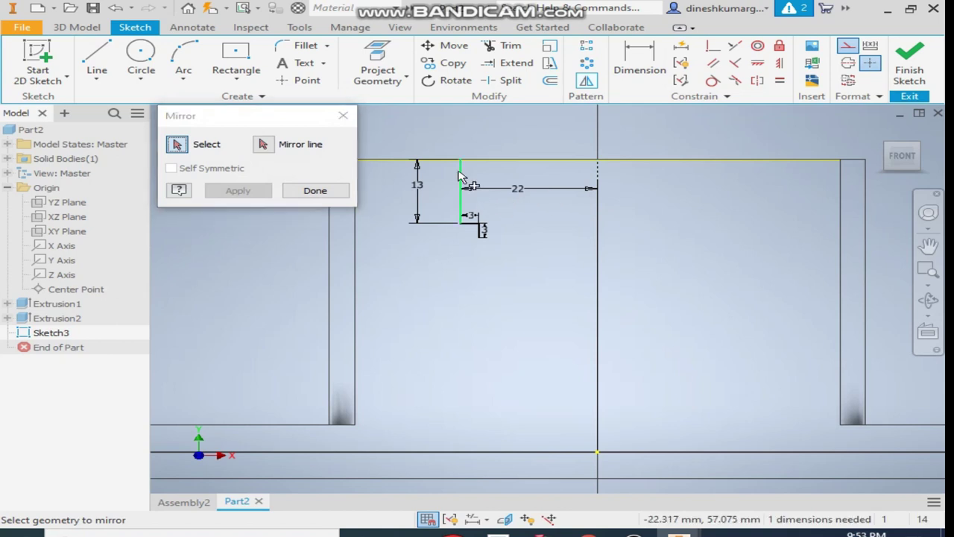
left_click(601, 179)
left_click(227, 193)
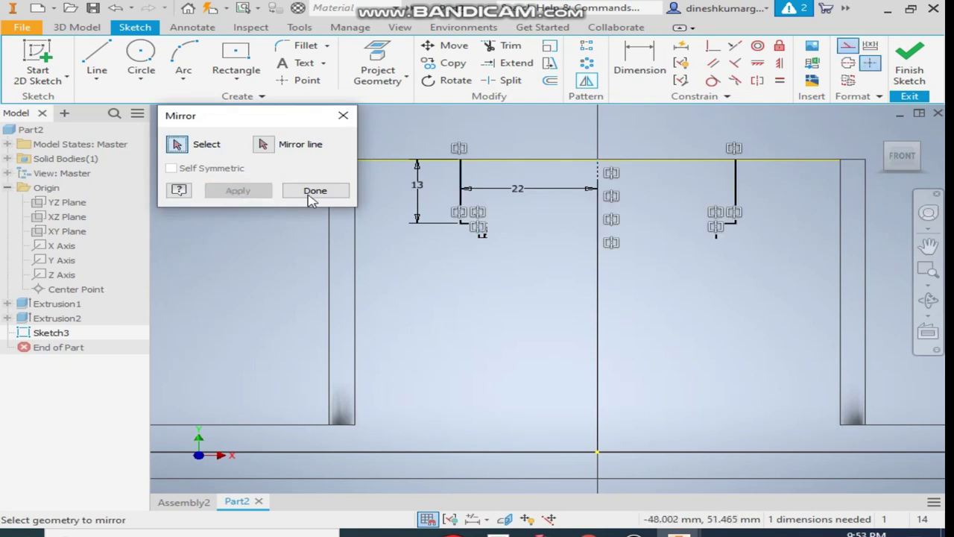
left_click(313, 193)
scroll(446, 237, "down", 3)
middle_click_drag(445, 237, 363, 240)
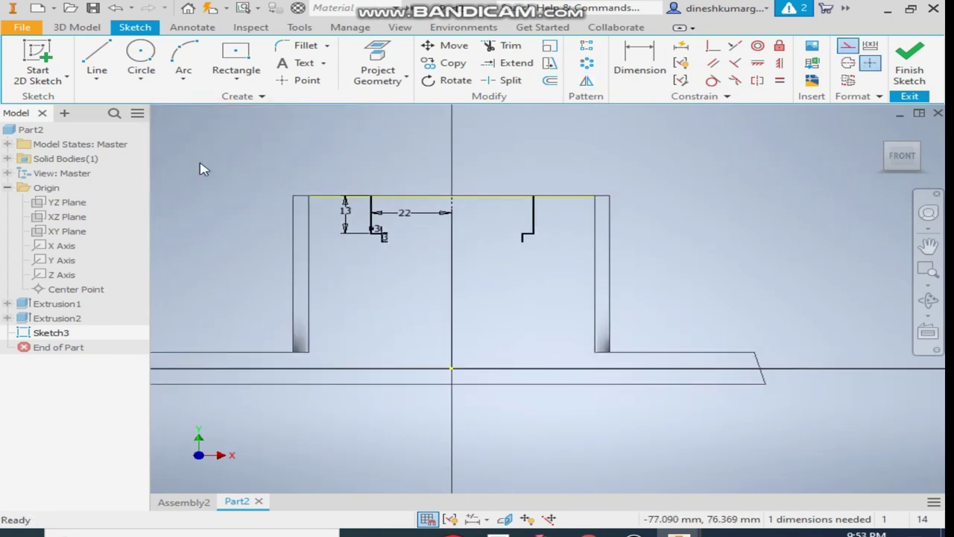
- Join the lower ends of both stepped lines with a downward-bulging three-point arc of 19 mm radius
left_click(183, 59)
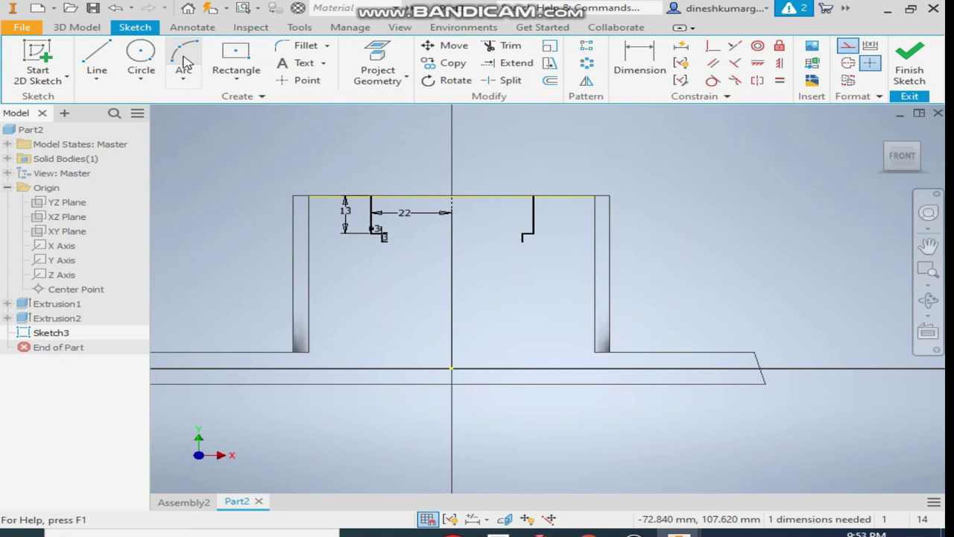
left_click(383, 237)
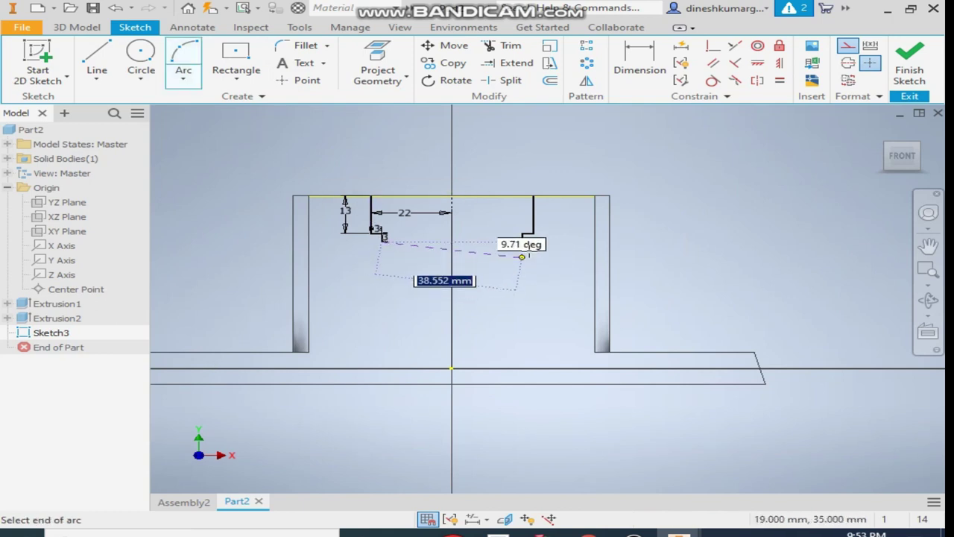
left_click(524, 242)
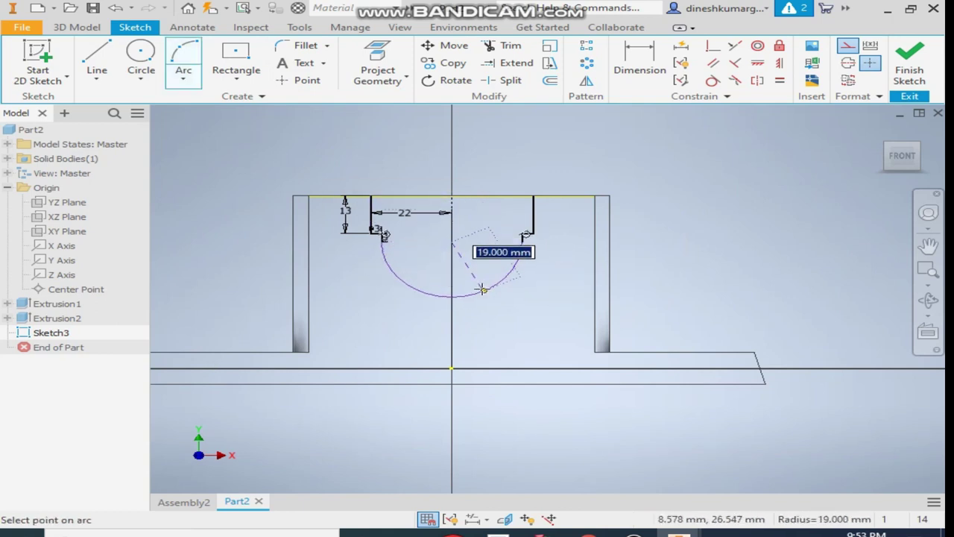
left_click(480, 288)
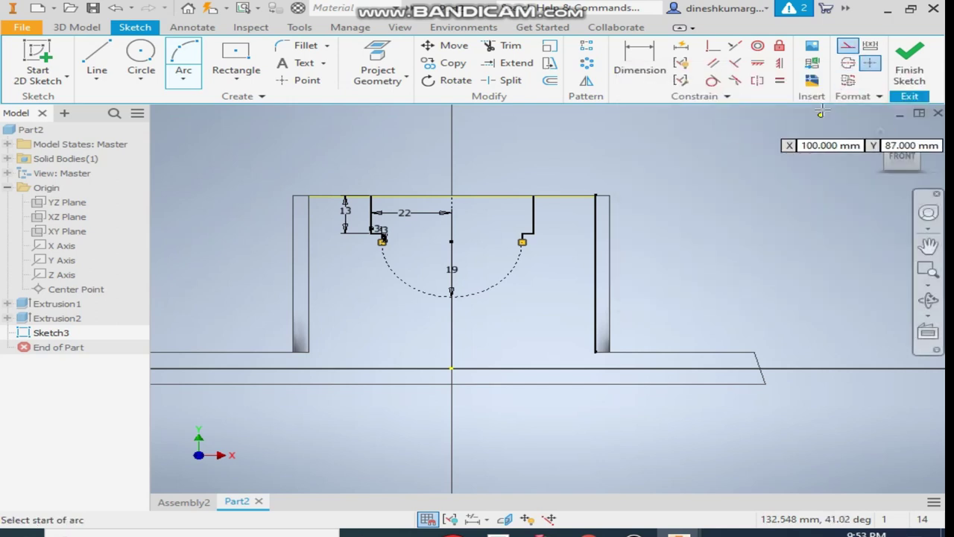
- Convert the 19 mm radius arc from construction to normal sketch geometry
left_click(506, 273)
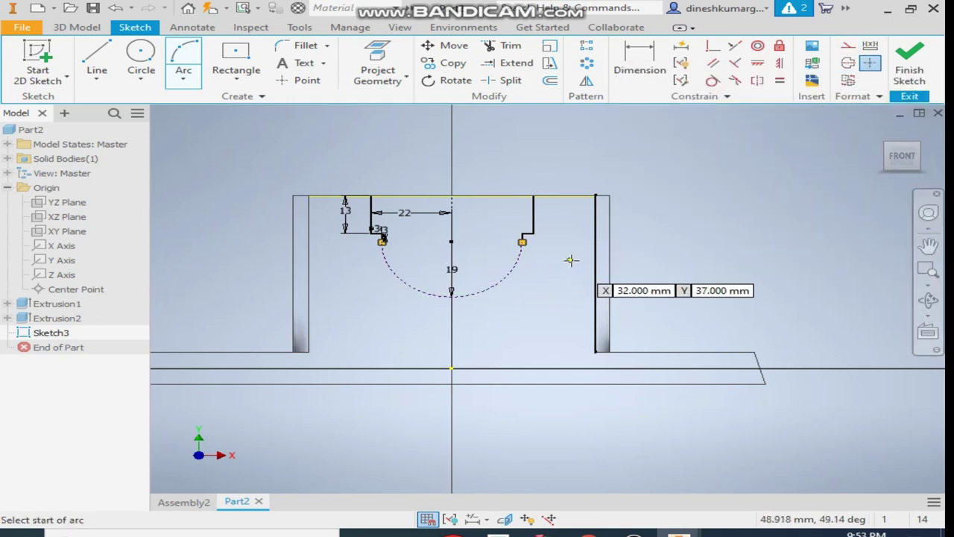
key("Escape")
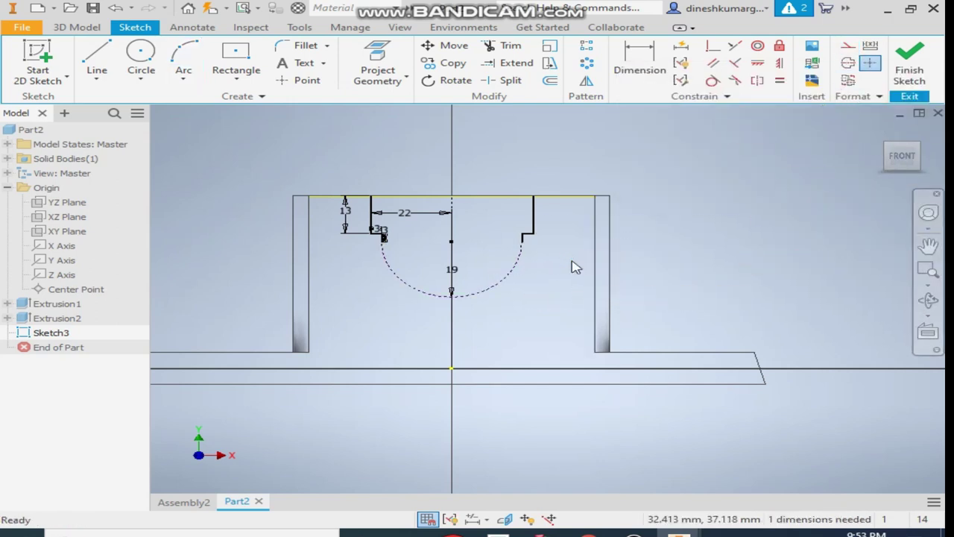
left_click(508, 269)
left_click(847, 47)
left_click(747, 248)
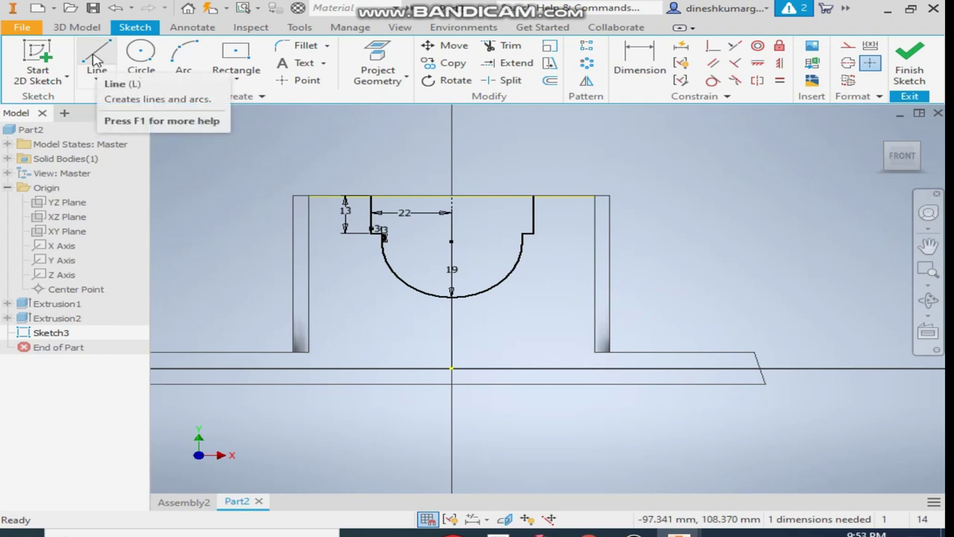
- Cut the stepped, round-bottomed profile through the whole block with a symmetric Through All extrusion
left_click(86, 26)
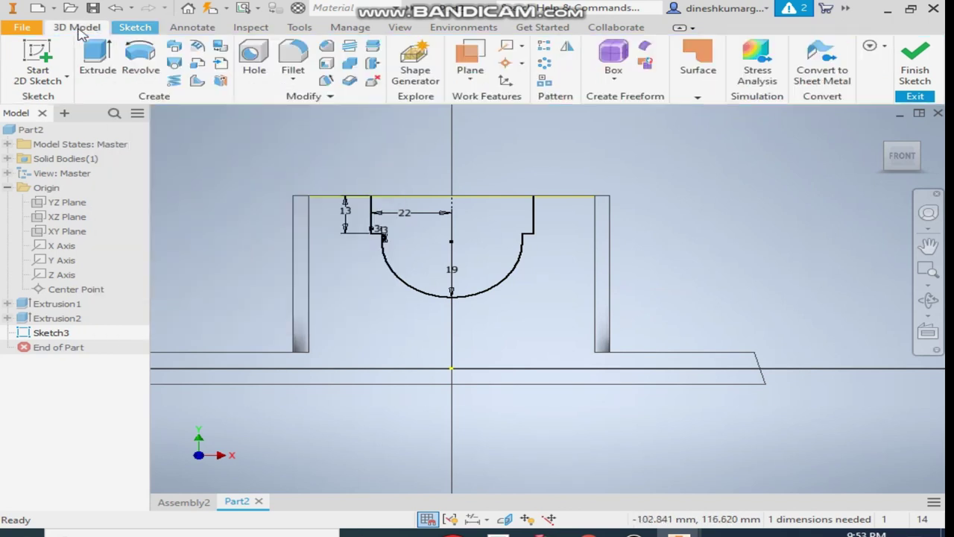
left_click(98, 61)
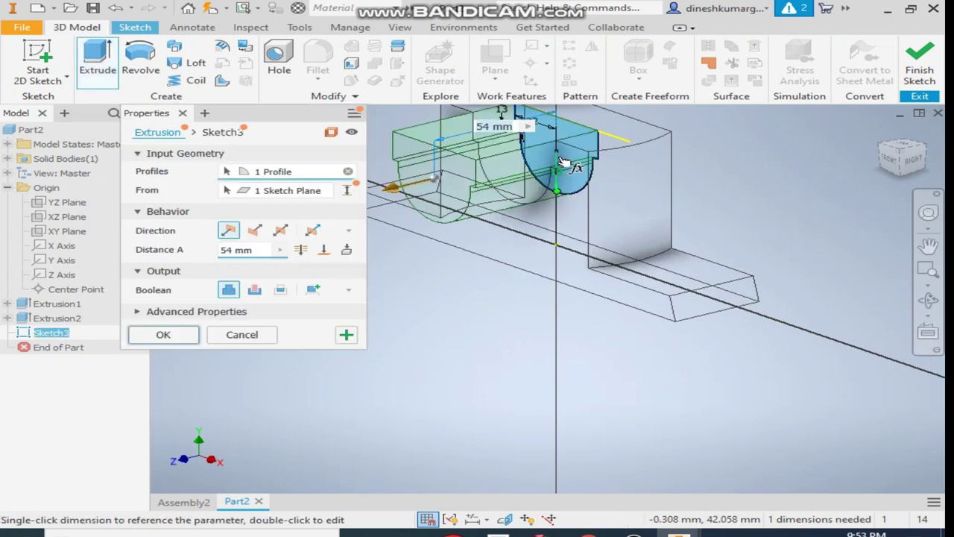
left_click(281, 231)
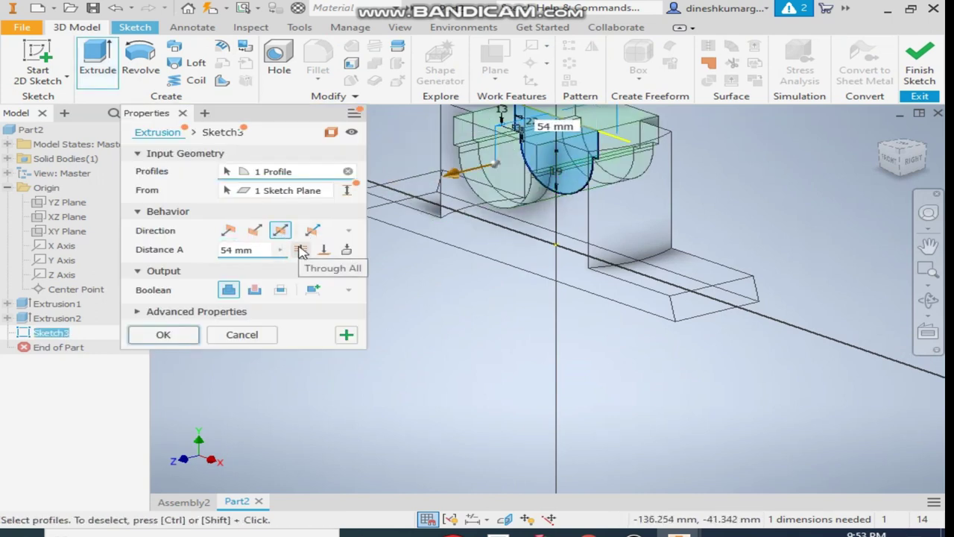
left_click(301, 251)
left_click(253, 291)
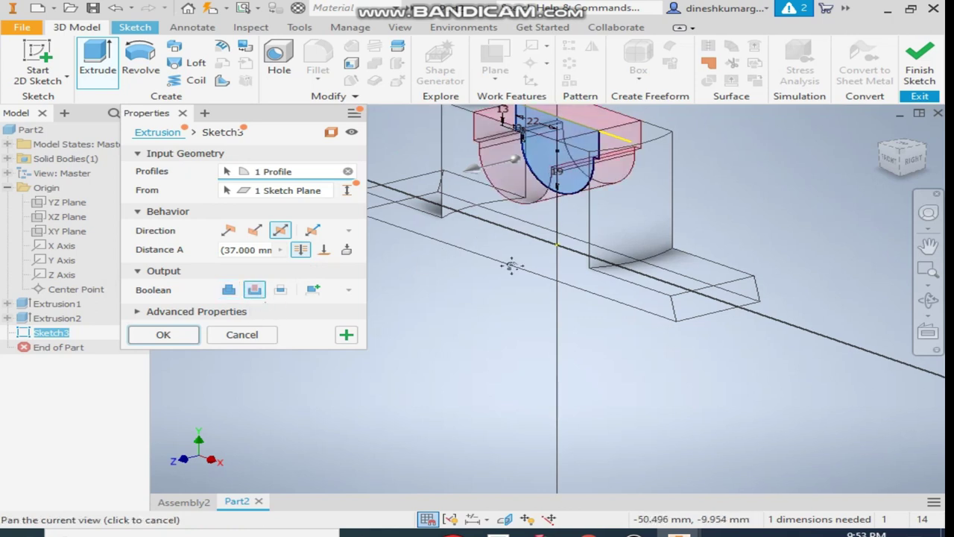
scroll(511, 266, "down", 3)
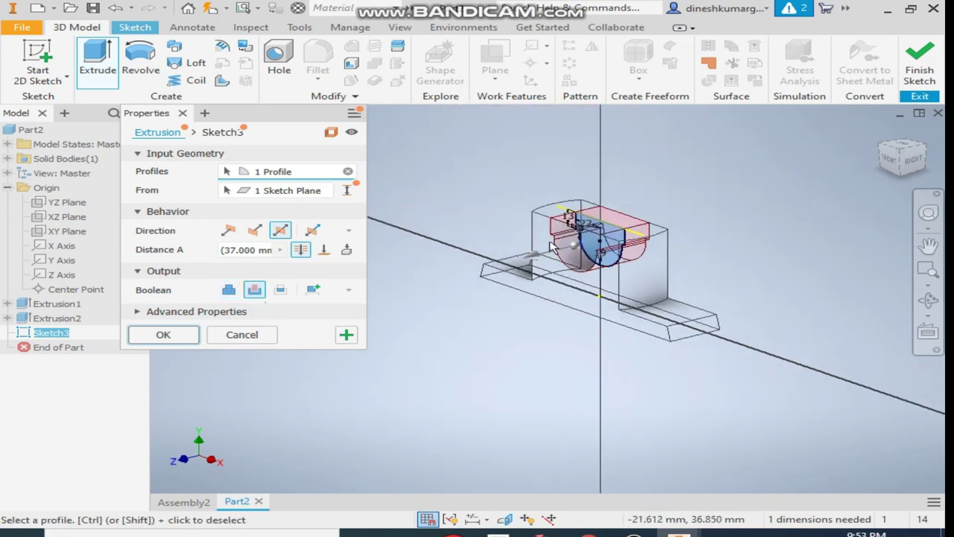
left_click(163, 335)
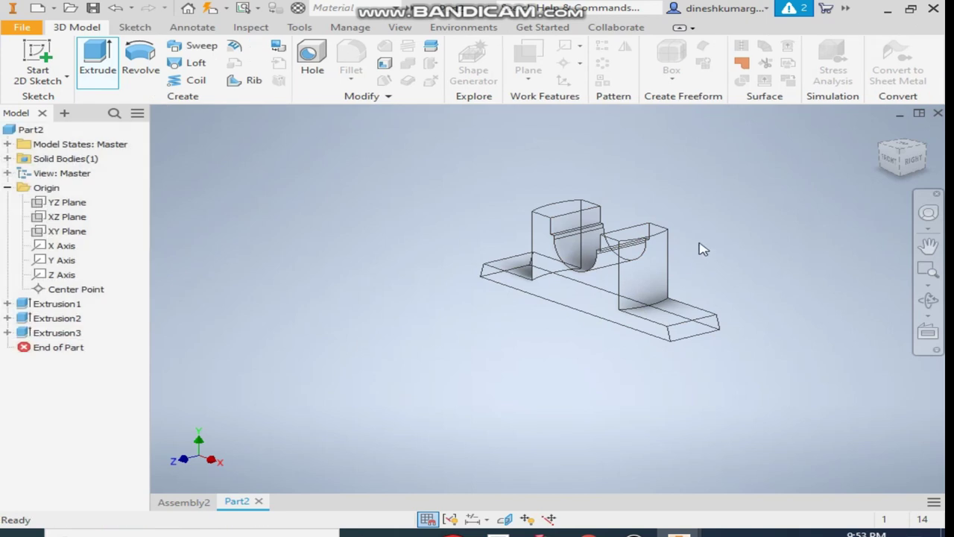
- Change the model's visual style from wireframe to shaded with visible edges
left_click(400, 28)
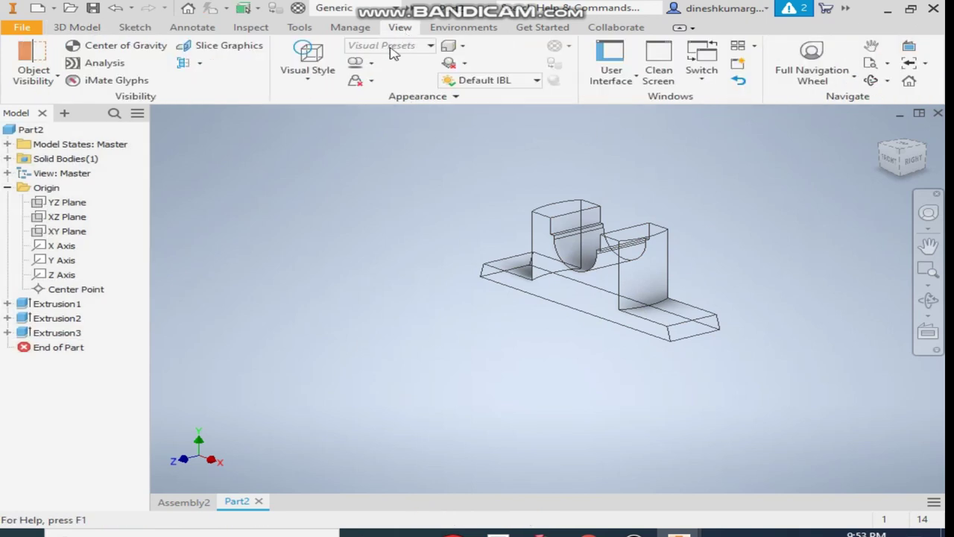
left_click(287, 82)
left_click(343, 169)
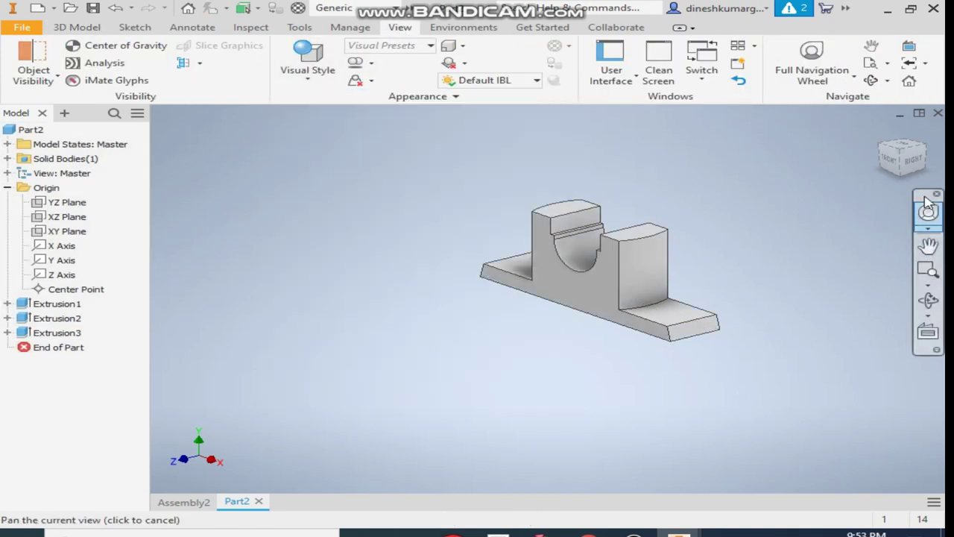
- Start a sketch on the block's top face and draw a 10 mm diameter circle on the left pillar, centred at about X 50, Y 20 mm
left_click(888, 158)
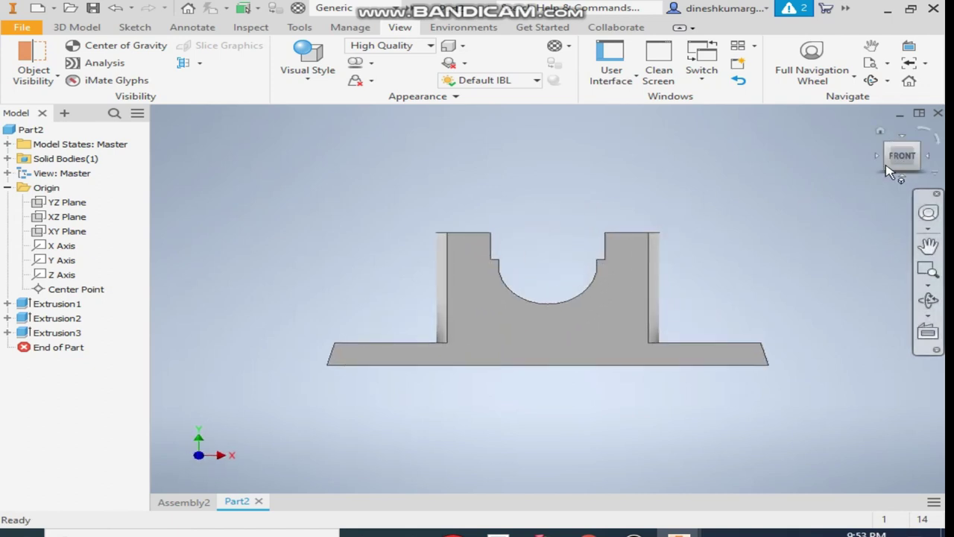
left_click(902, 138)
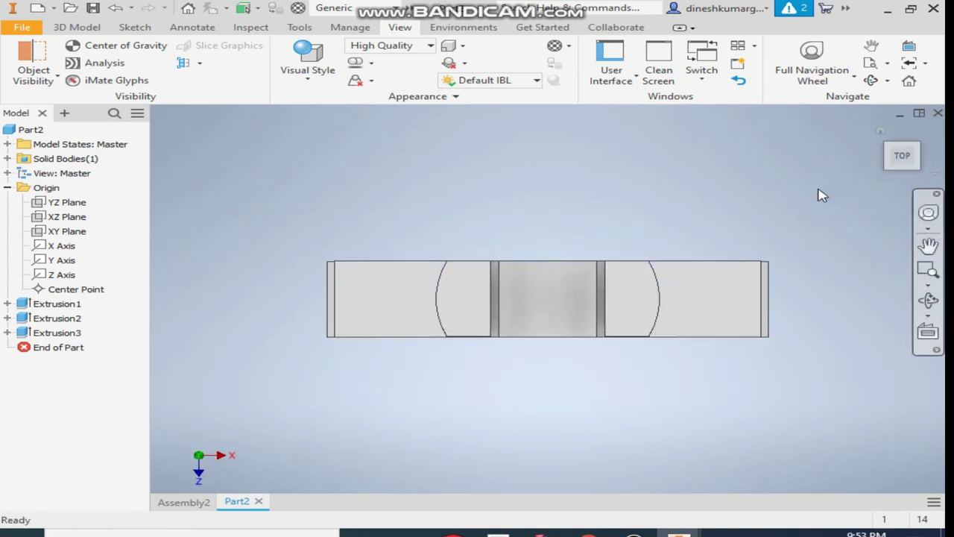
left_click(469, 304)
left_click(600, 290)
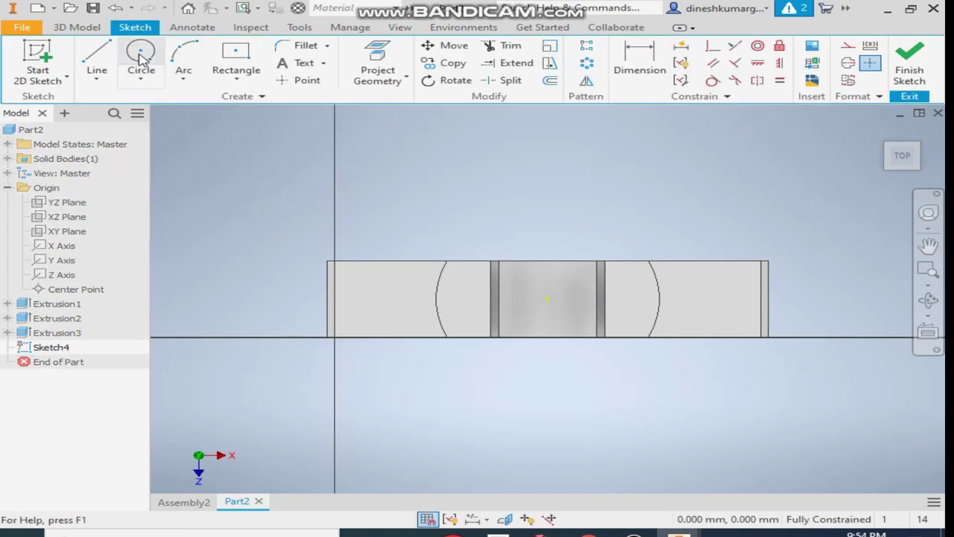
left_click(141, 60)
scroll(473, 305, "up", 3)
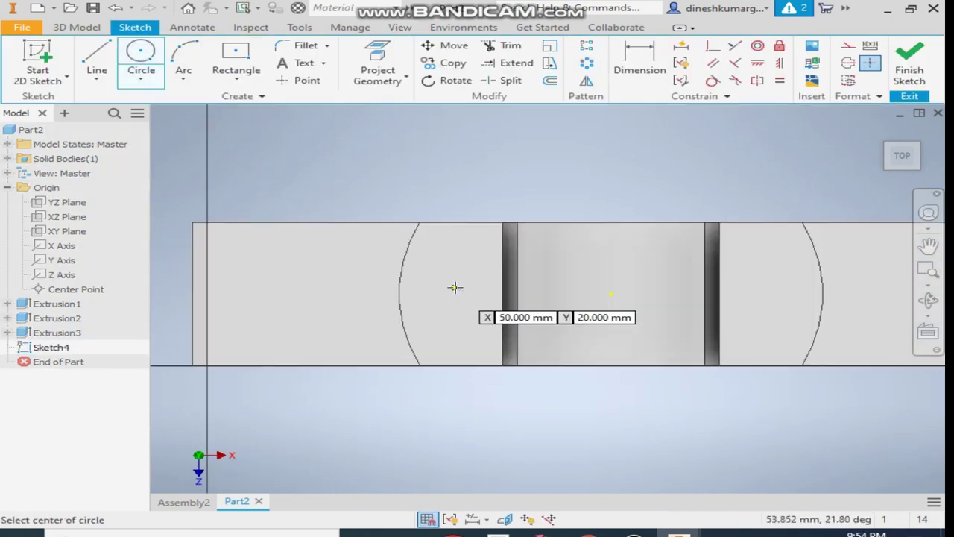
left_click(453, 287)
type("10")
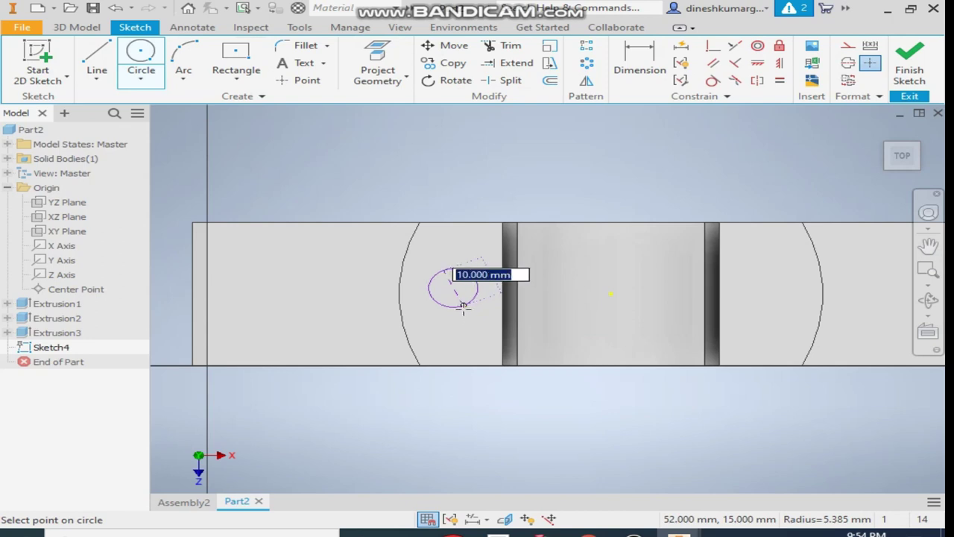
key("Return")
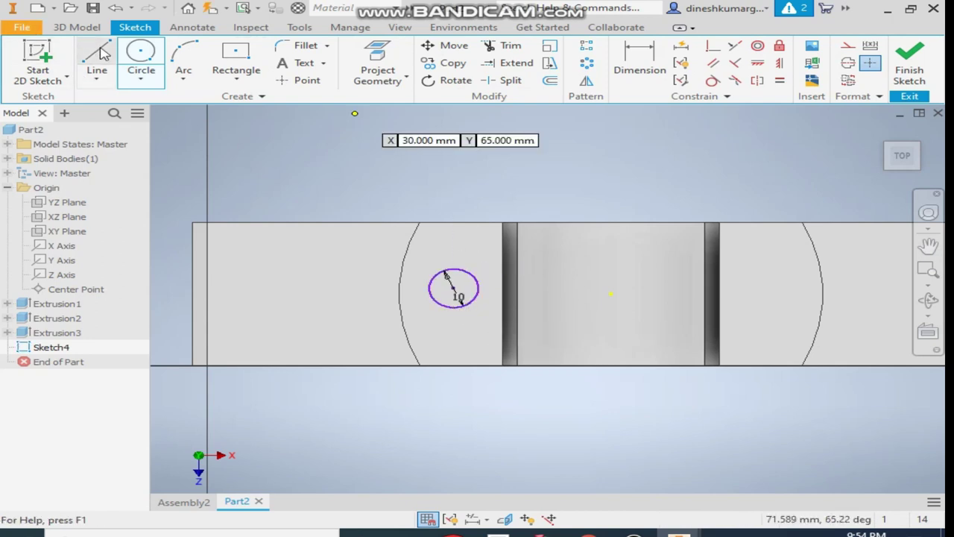
- Dimension the horizontal distance between the circle's centre and the projected origin point as 31 mm
left_click(639, 60)
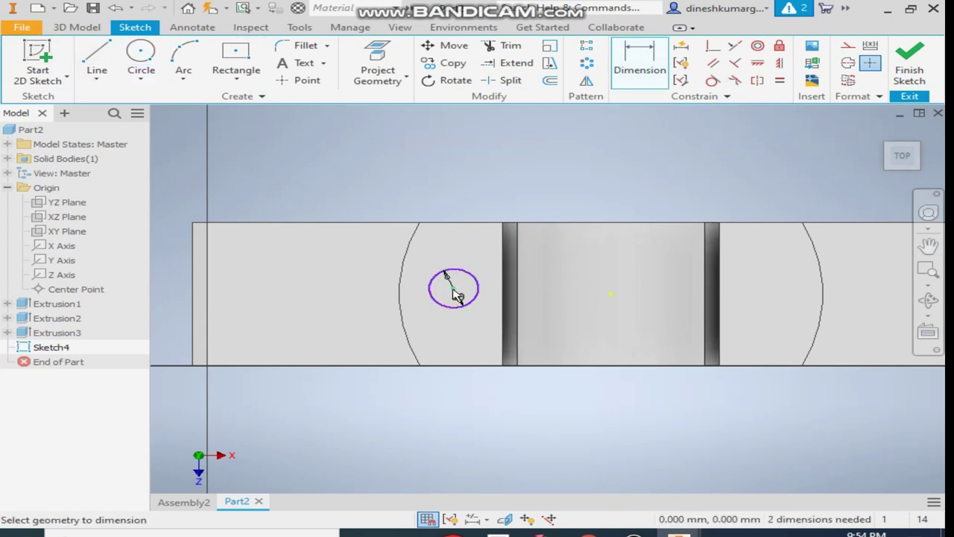
left_click(610, 294)
left_click(544, 162)
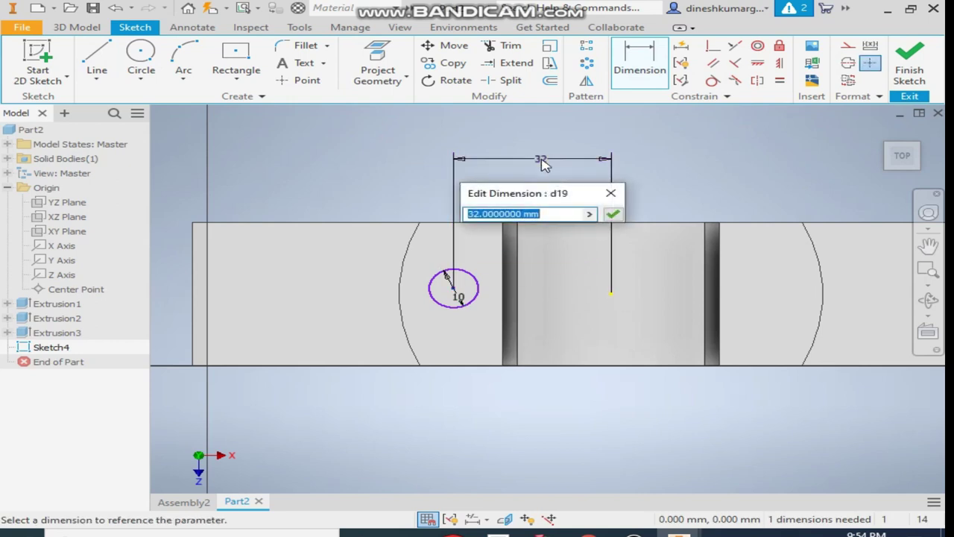
type("31")
key("Return")
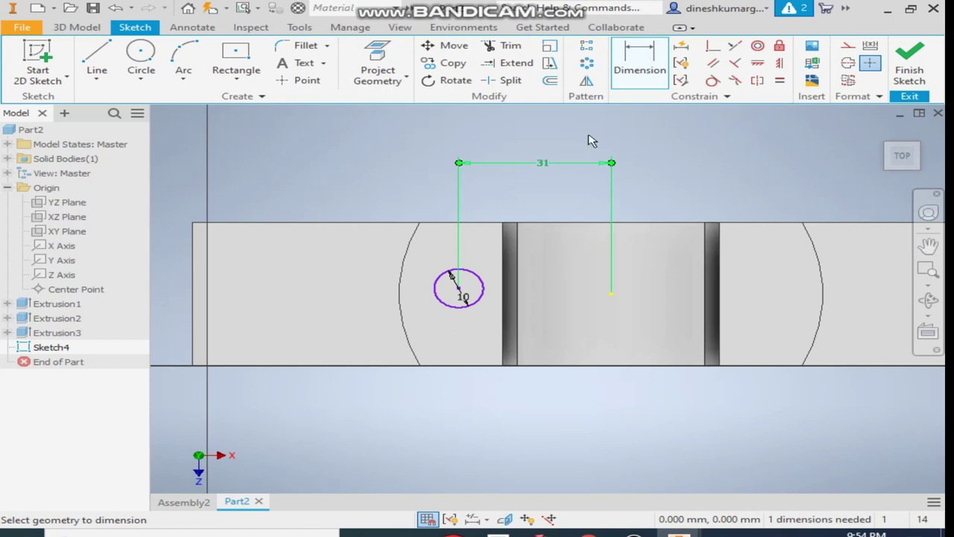
- Align the circle's centre with the projected origin point using a Horizontal constraint
left_click(757, 62)
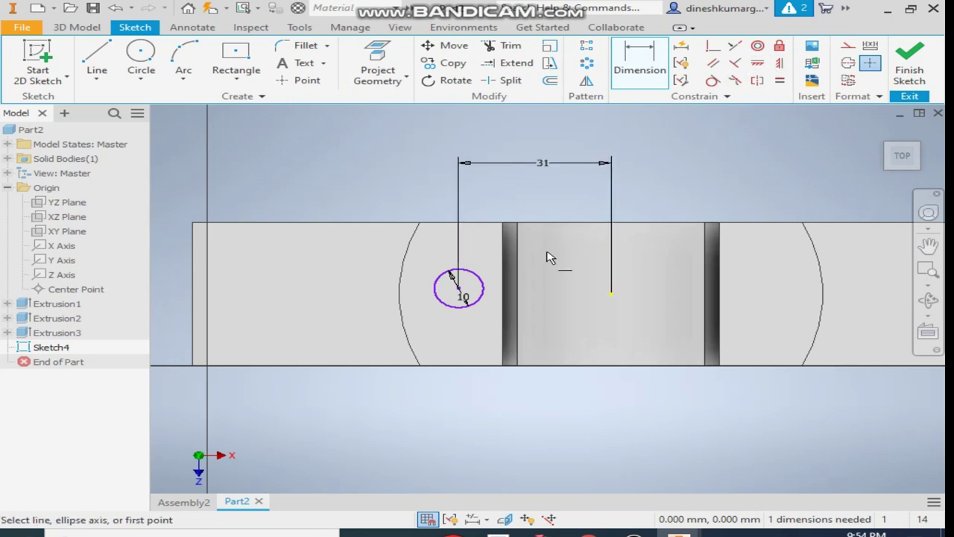
left_click(457, 288)
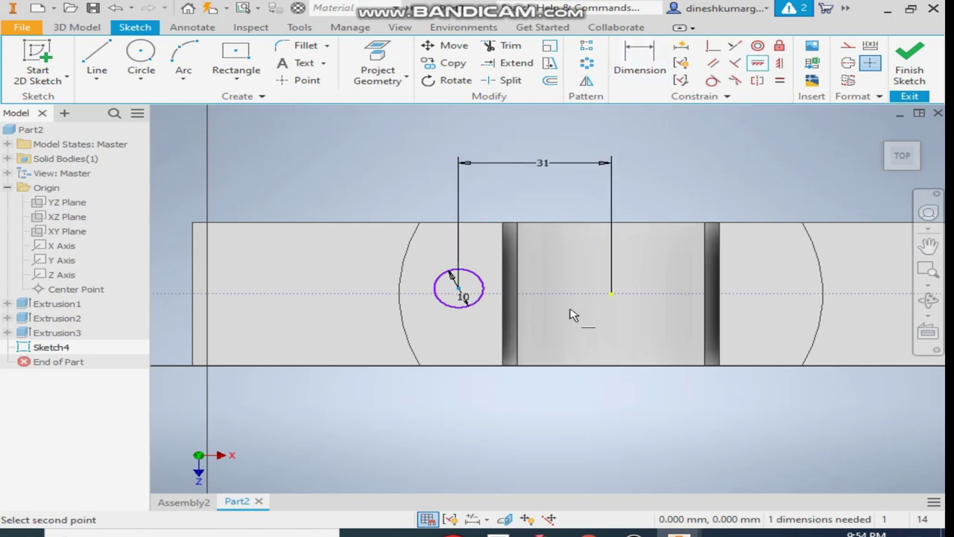
left_click(610, 295)
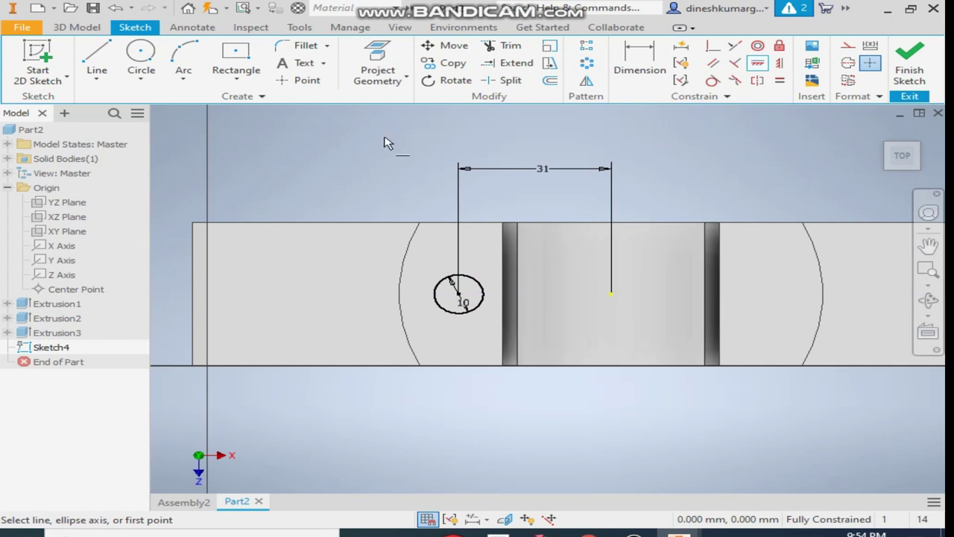
- Draw a vertical line from the projected origin point up past the part's rear edge
scroll(330, 149, "down", 3)
left_click(97, 61)
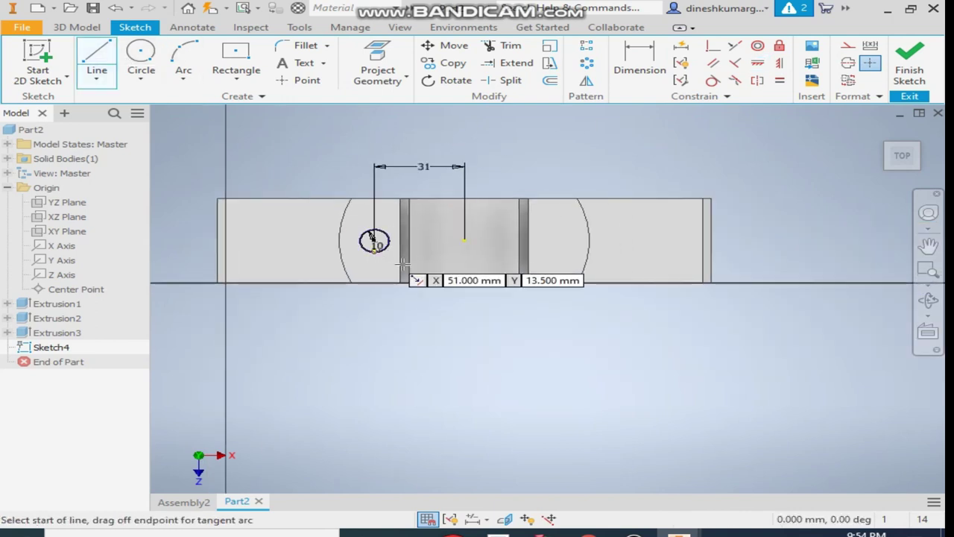
scroll(471, 236, "up", 3)
left_click(454, 241)
left_click(456, 134)
key("Escape")
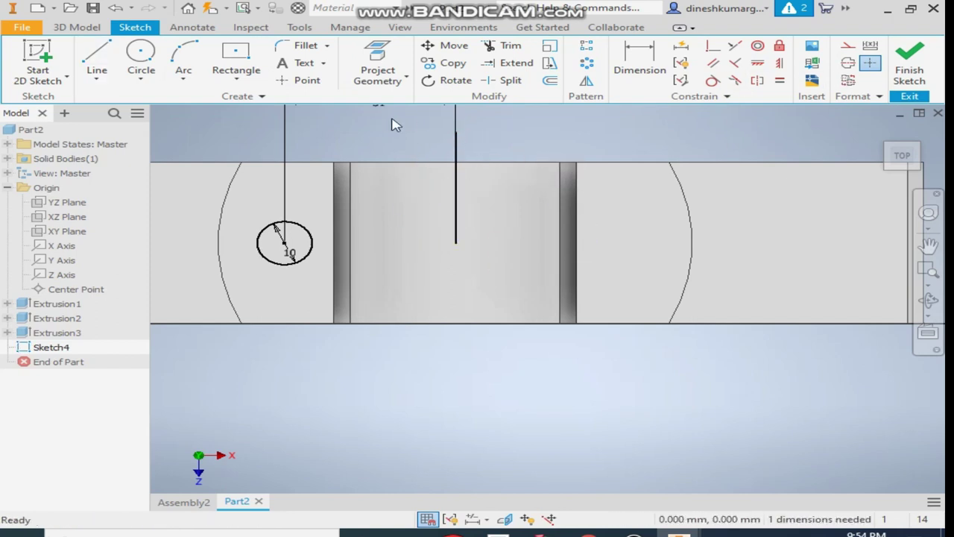
- Mirror the 10 mm circle about the vertical line onto the right pillar
left_click(586, 84)
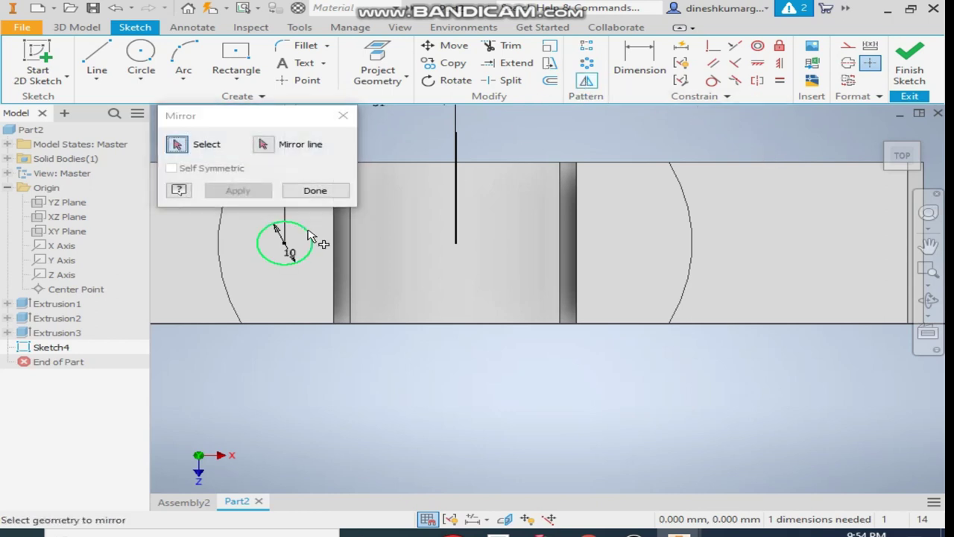
left_click(263, 145)
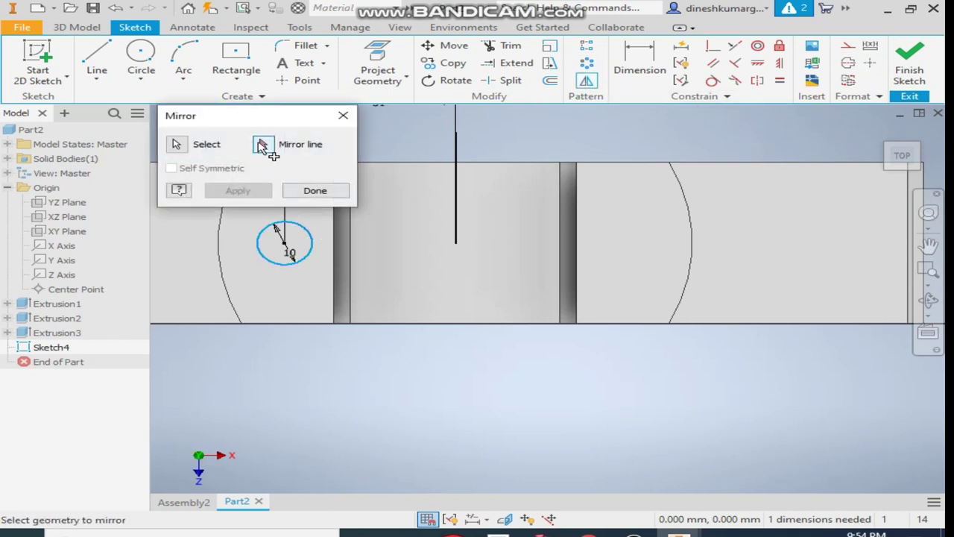
left_click(456, 216)
left_click(270, 192)
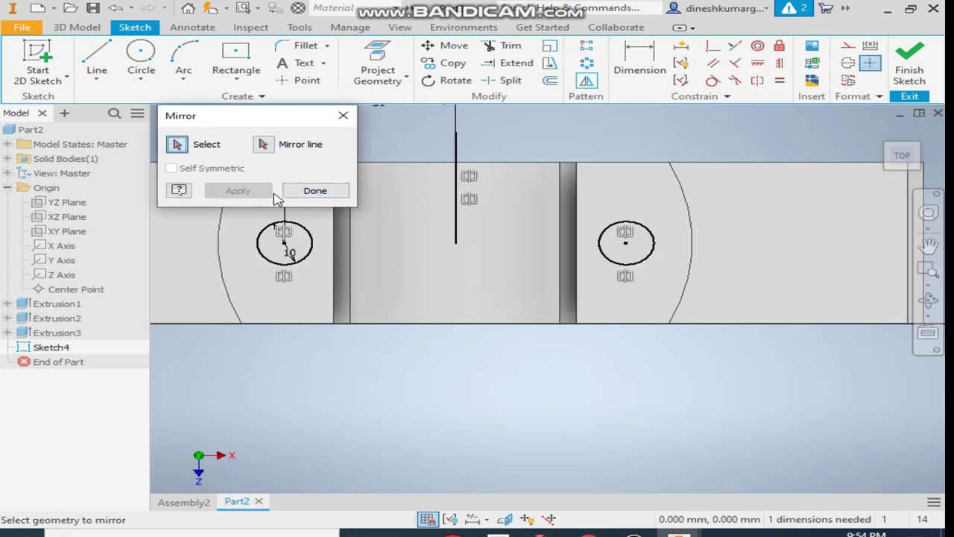
left_click(314, 191)
- Cut both 10 mm circles downward through the block and plate with a Through All extrusion
scroll(436, 228, "down", 3)
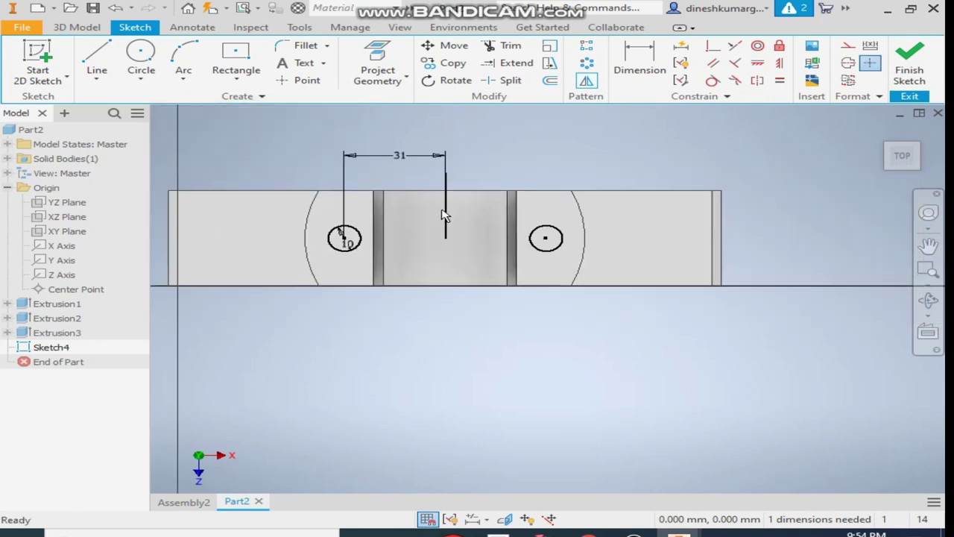
left_click(77, 27)
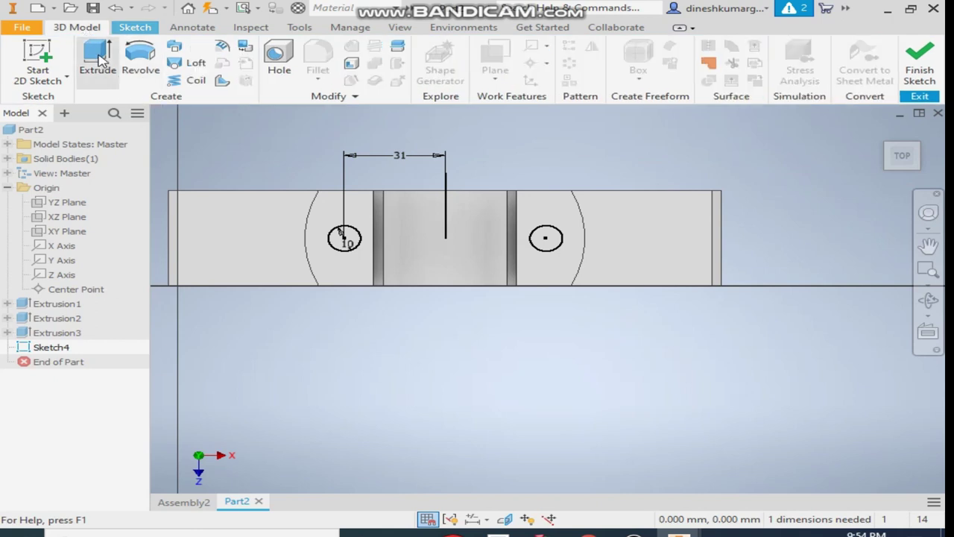
scroll(599, 375, "down", 1)
key("e")
scroll(484, 306, "up", 3)
left_click(465, 294)
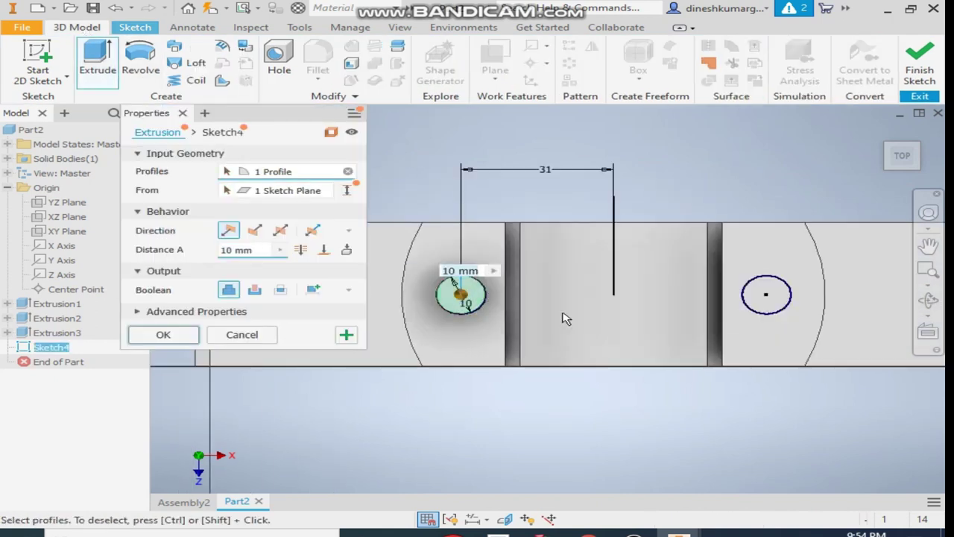
left_click(763, 297)
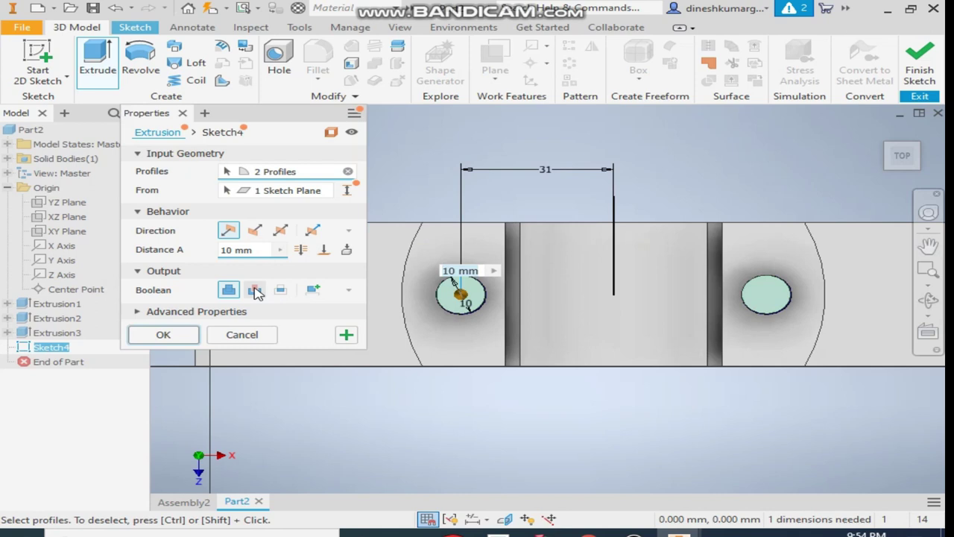
left_click(902, 180)
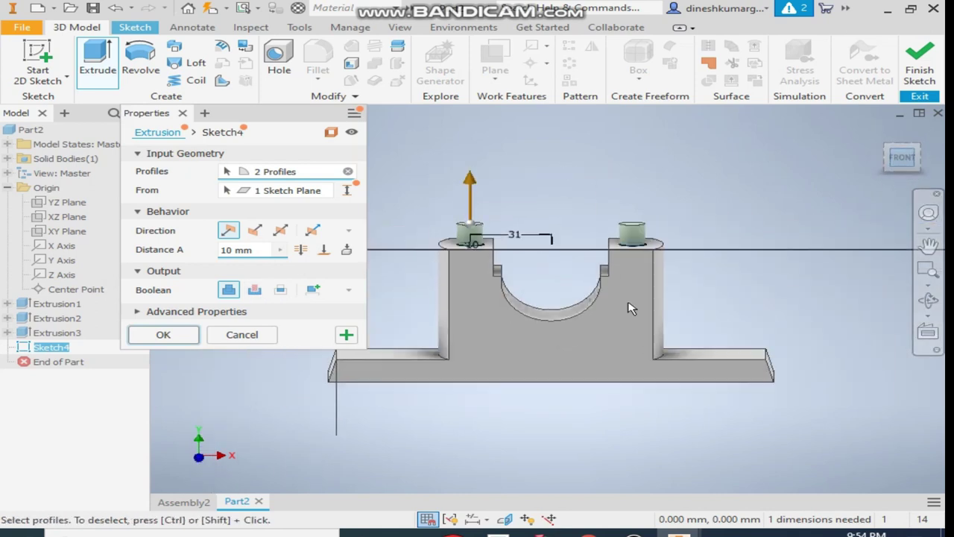
left_click(254, 232)
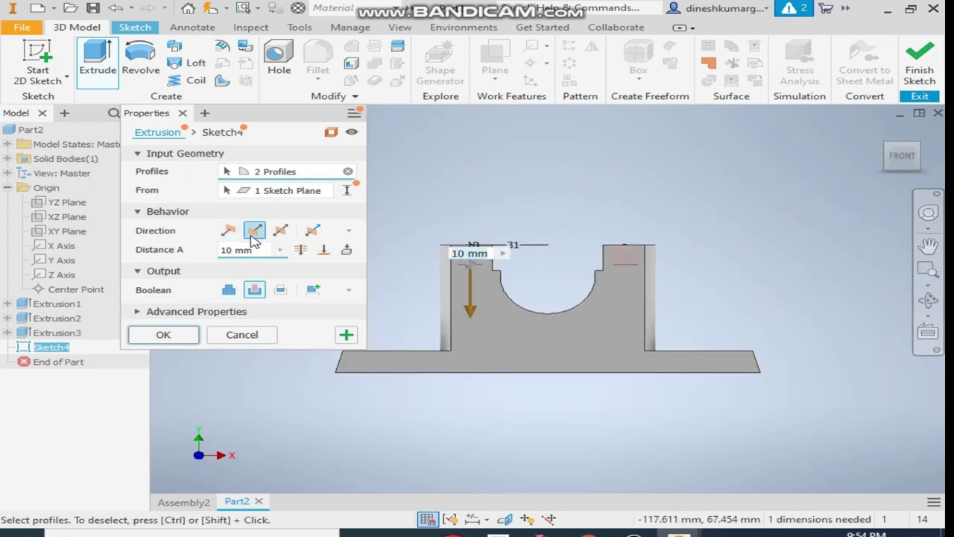
left_click(301, 251)
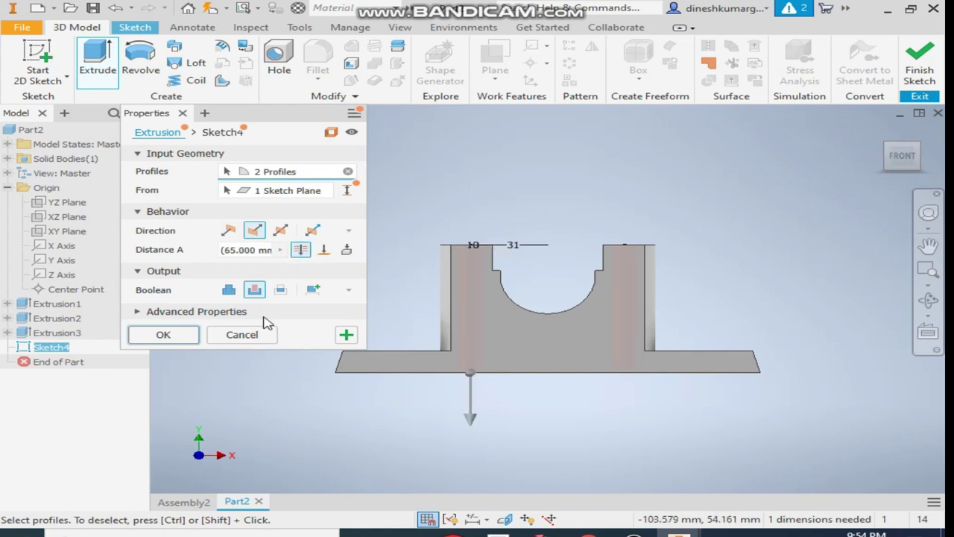
left_click(165, 335)
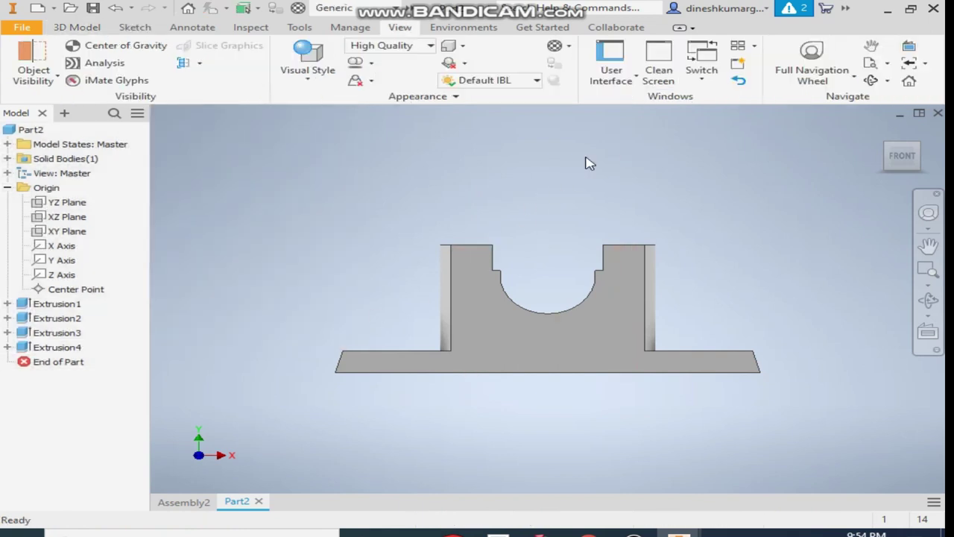
- Start a sketch on the plate's bottom face and draw a 20 by 20 mm two-point centre rectangle on the left hole's centre
left_click(903, 179)
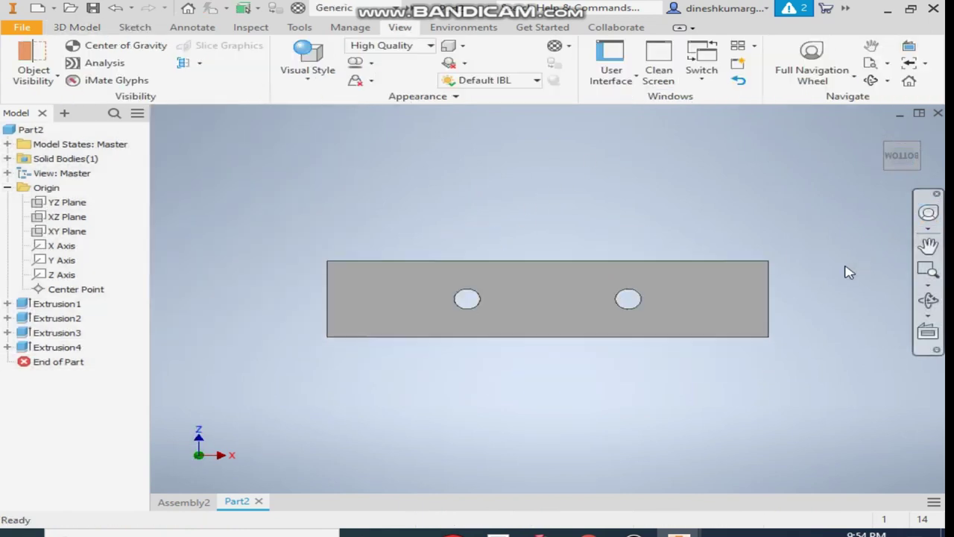
left_click(532, 294)
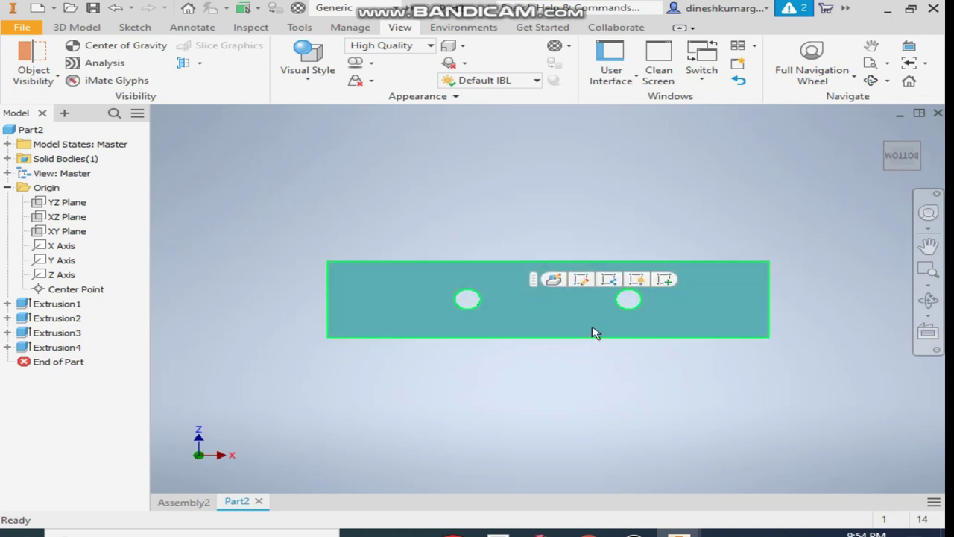
left_click(663, 280)
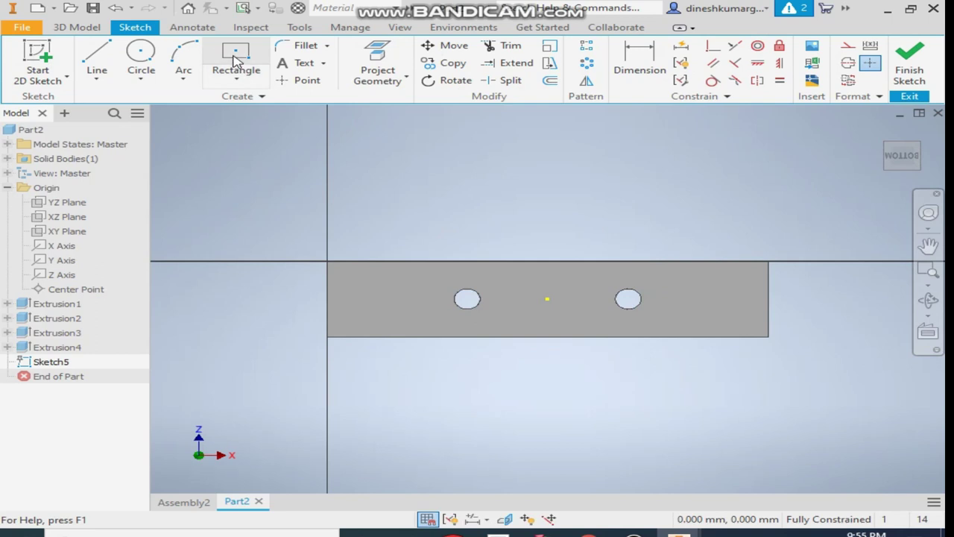
left_click(235, 60)
scroll(479, 319, "down", 3)
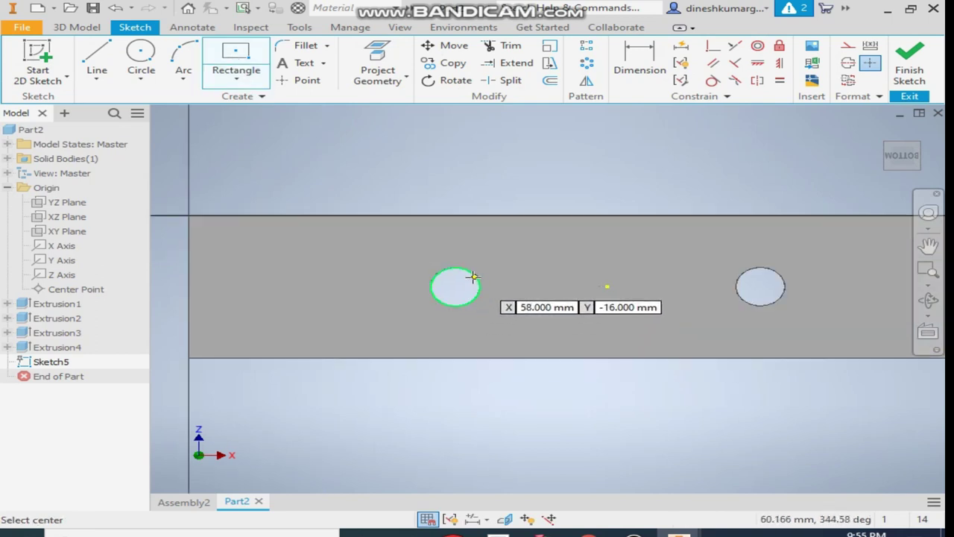
left_click(454, 286)
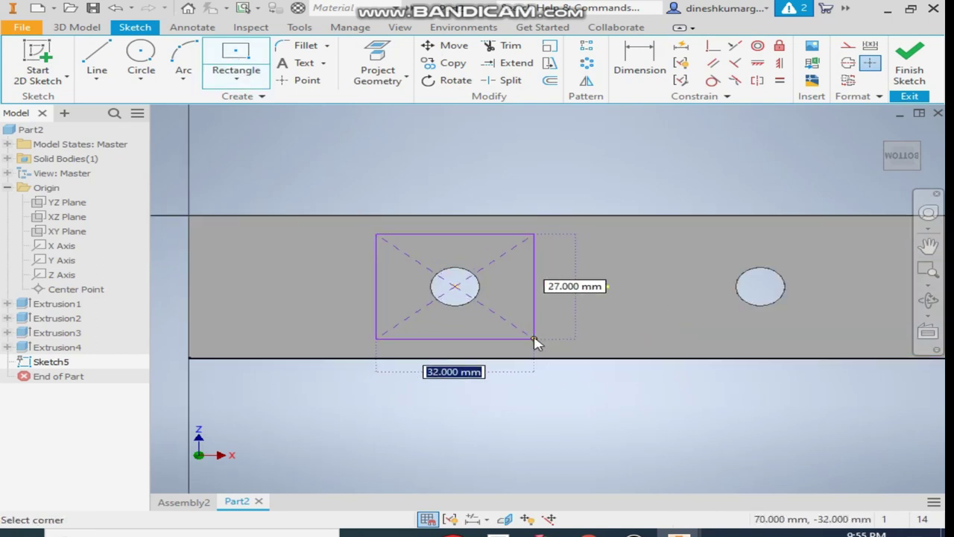
type("2")
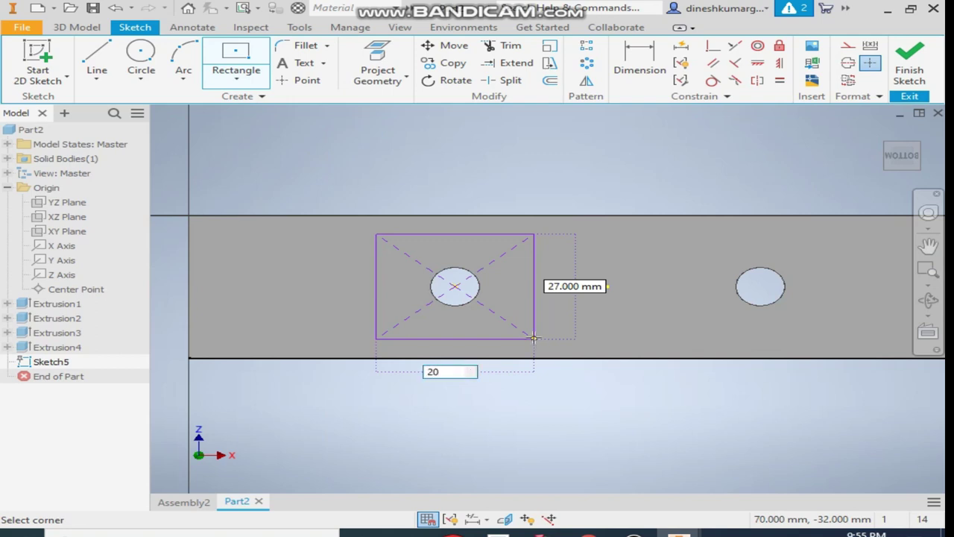
type("0")
key("Tab")
type("20")
key("Return")
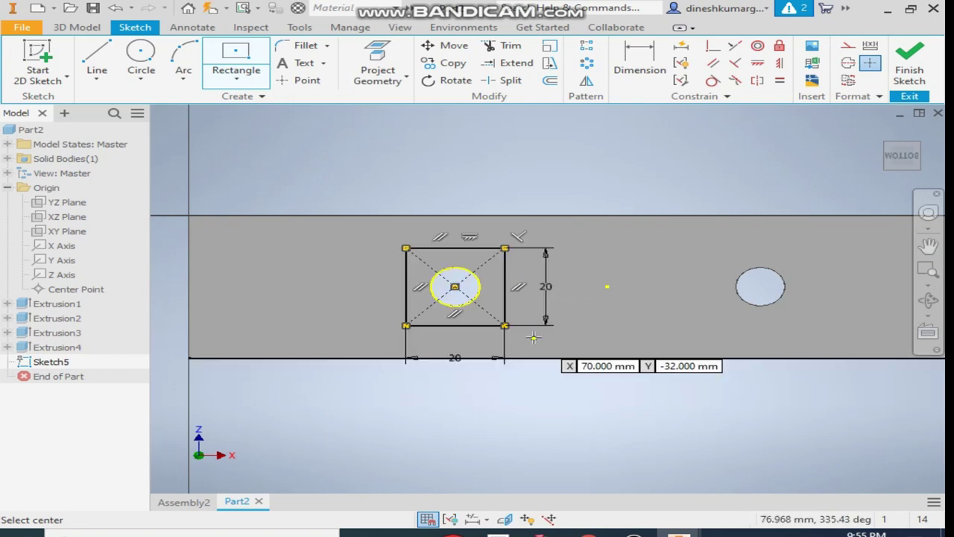
- Draw a matching 20 by 20 mm centre rectangle on the right hole's centre
left_click(759, 285)
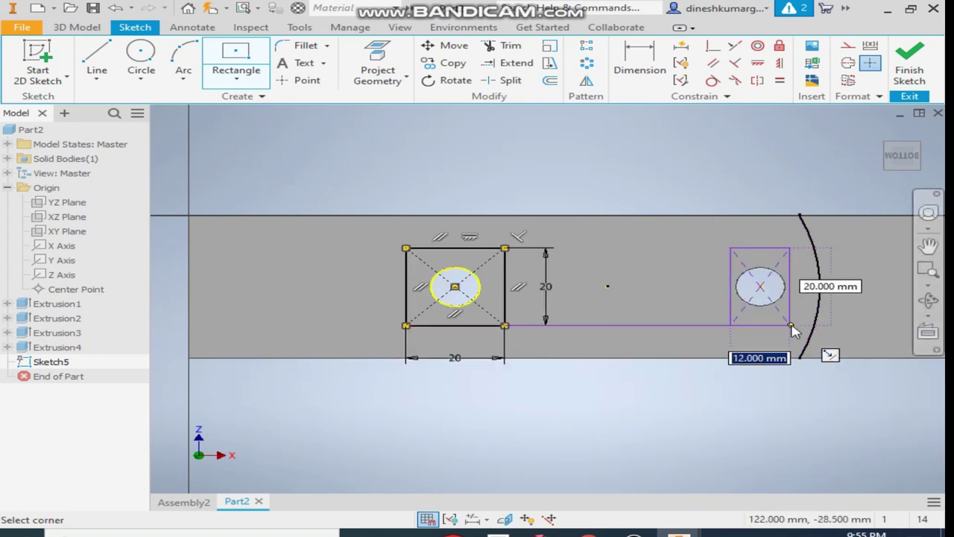
type("20")
key("Tab")
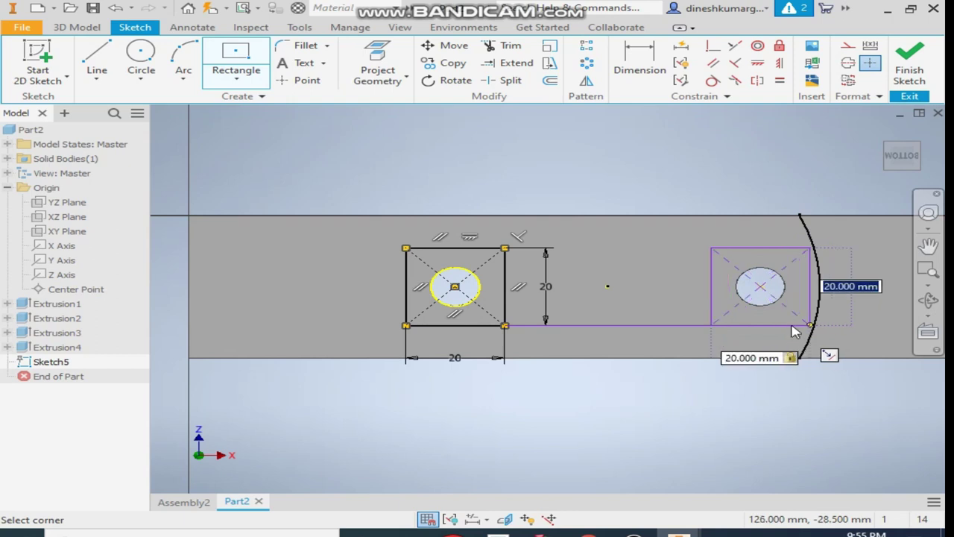
type("20")
key("Return")
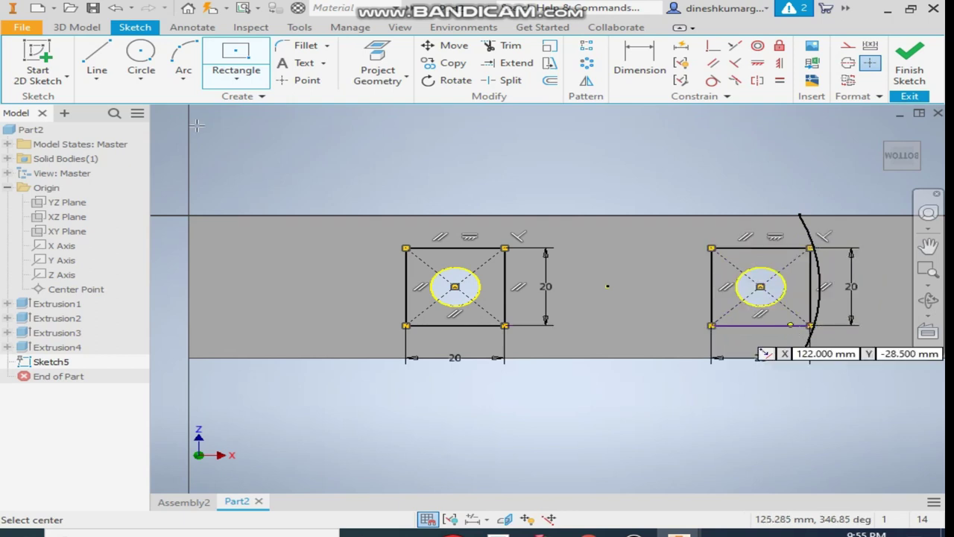
- Extrude both square regions around the holes as a cut into the plate's underside
left_click(76, 28)
left_click(96, 56)
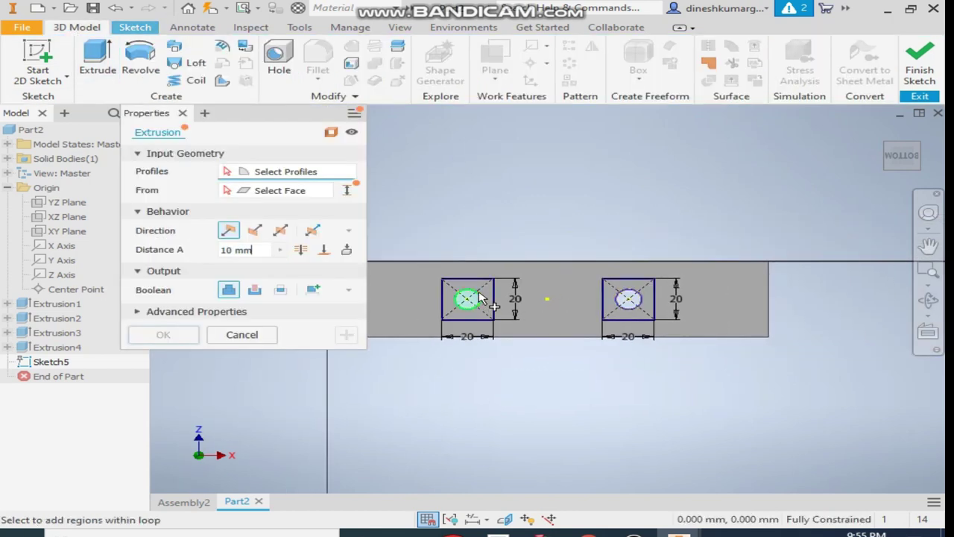
scroll(481, 298, "up", 3)
left_click(488, 282)
scroll(579, 316, "down", 4)
scroll(527, 302, "up", 3)
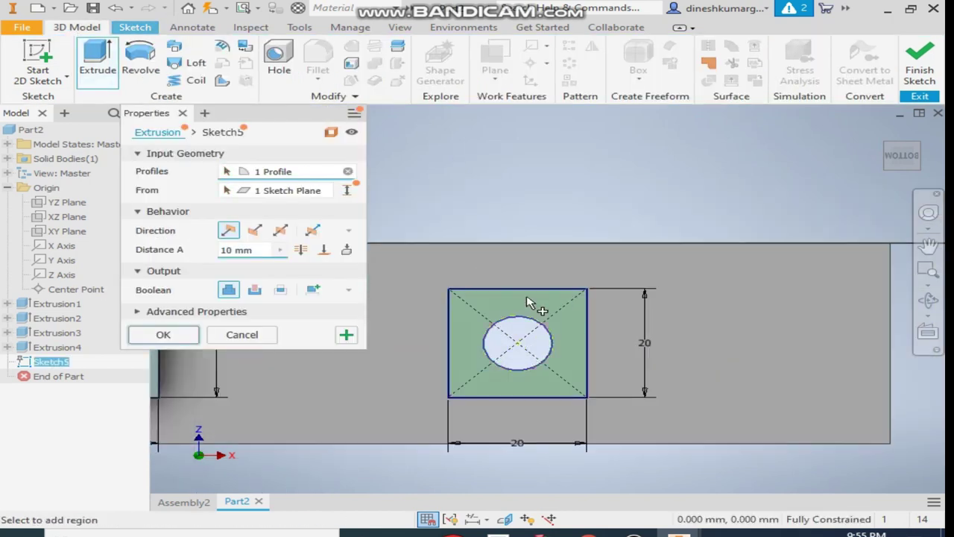
left_click(526, 301)
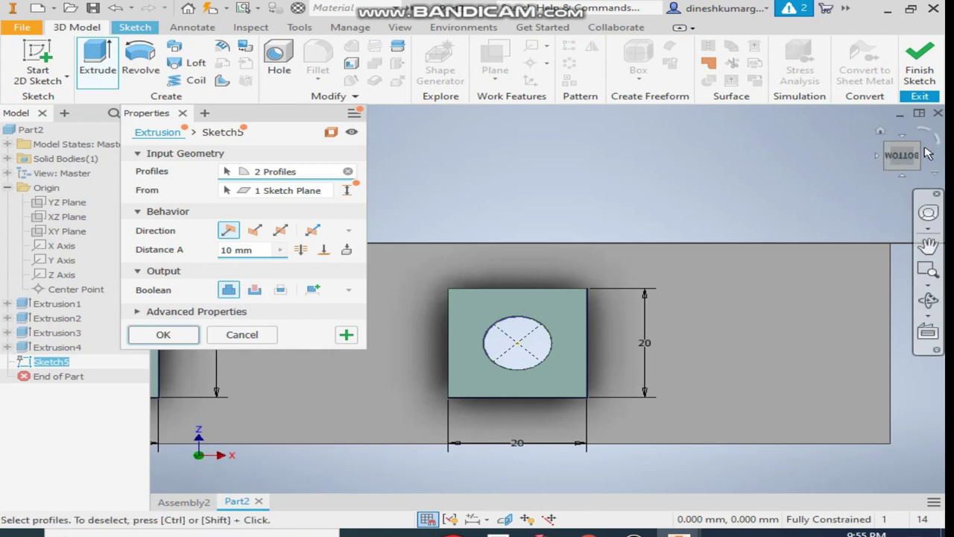
left_click(902, 136)
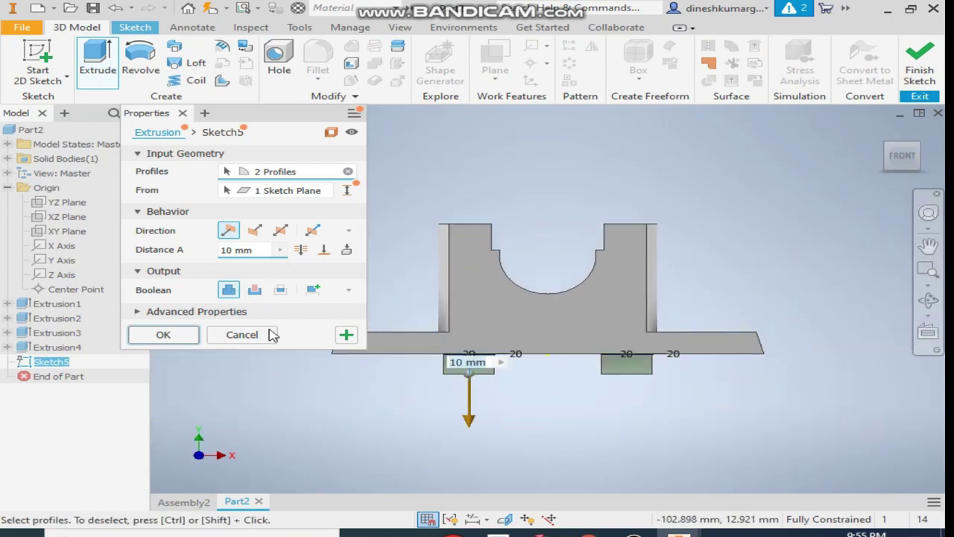
left_click(255, 290)
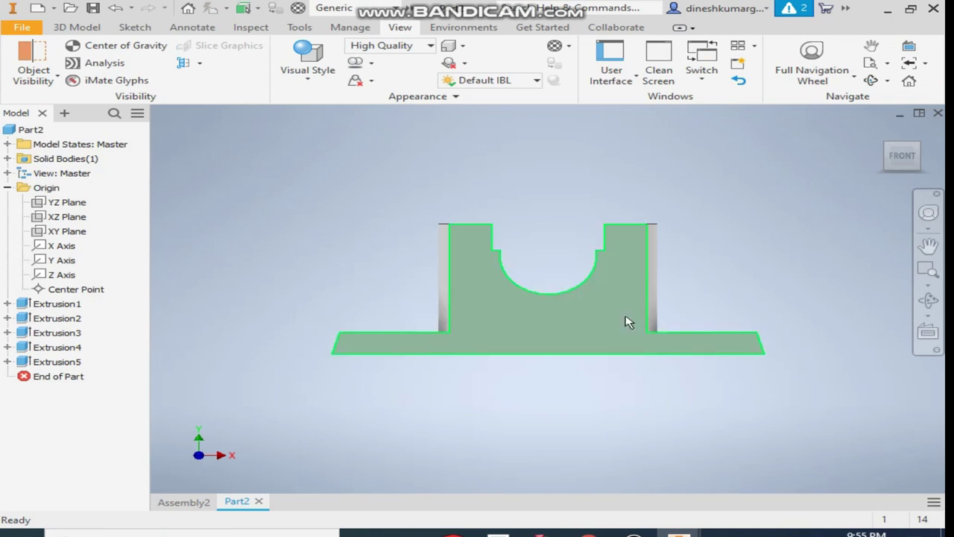
- Start a sketch on the origin XY plane and set the visual style to wireframe
mouse_move(656, 344)
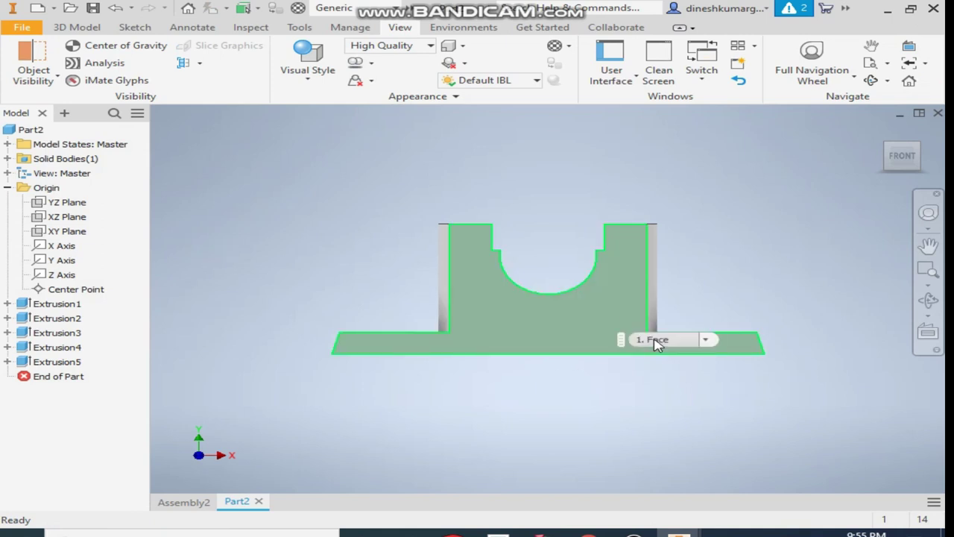
left_click(77, 26)
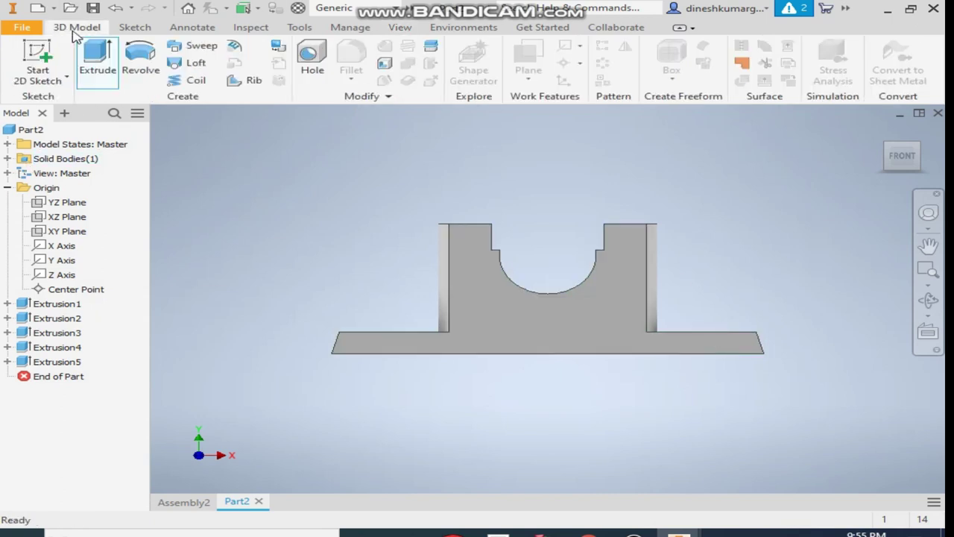
left_click(37, 53)
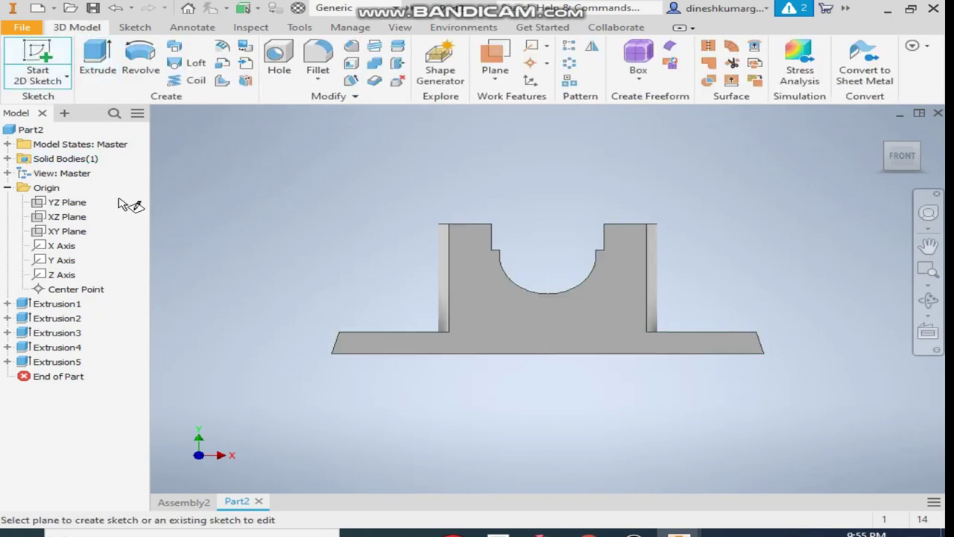
left_click(65, 231)
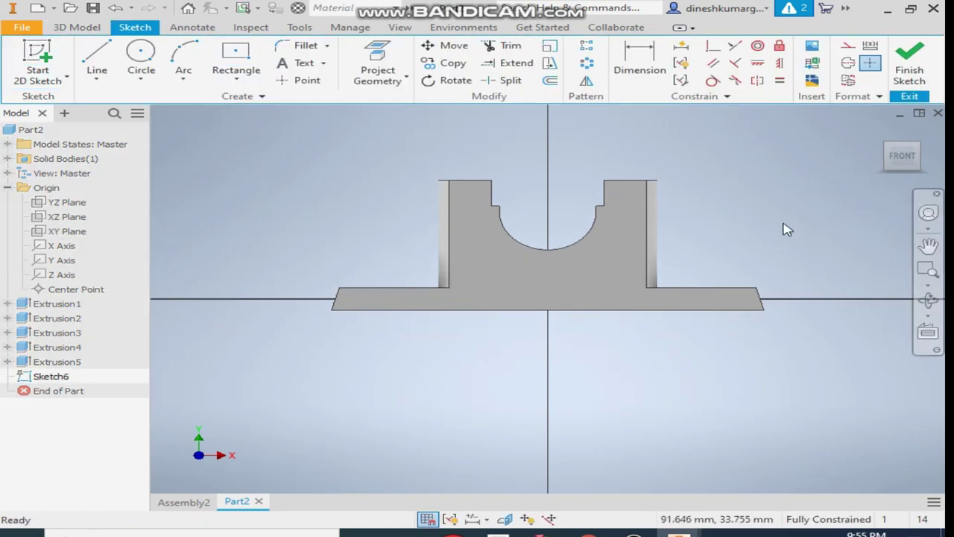
left_click(399, 28)
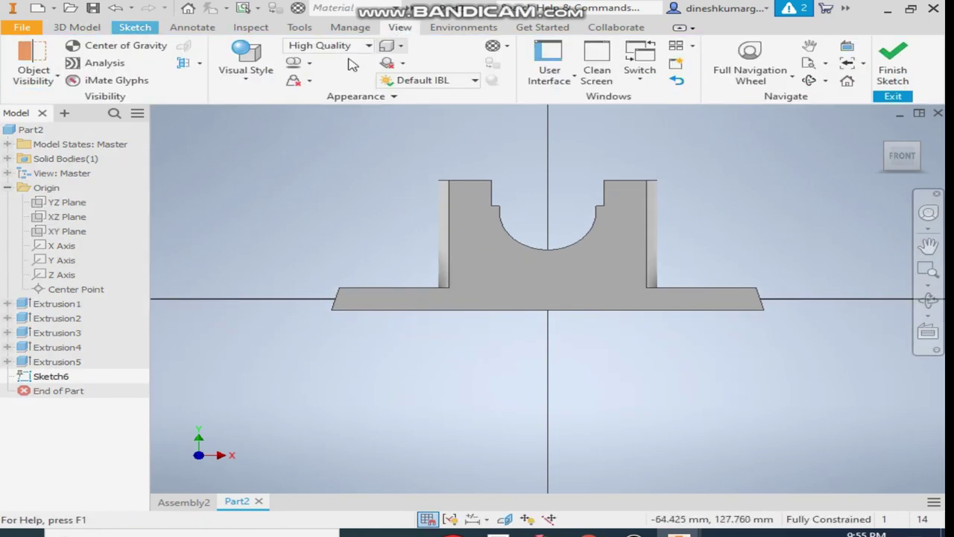
left_click(246, 60)
left_click(279, 220)
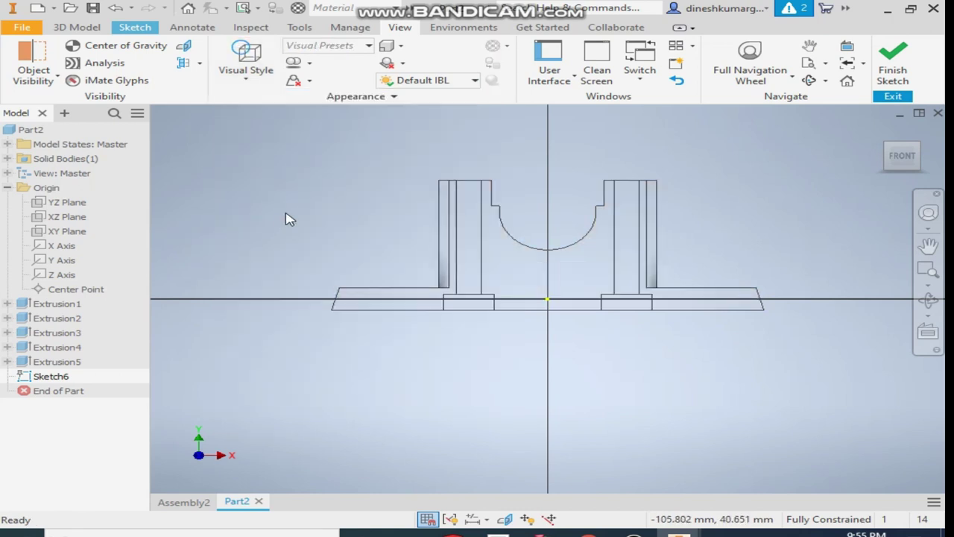
- Draw a two-point rectangle about 4.5 mm high on the plate's bottom edge, between its left end and the vertical axis
mouse_move(304, 194)
middle_mouse_down()
mouse_move(258, 176)
mouse_move(216, 182)
middle_mouse_up()
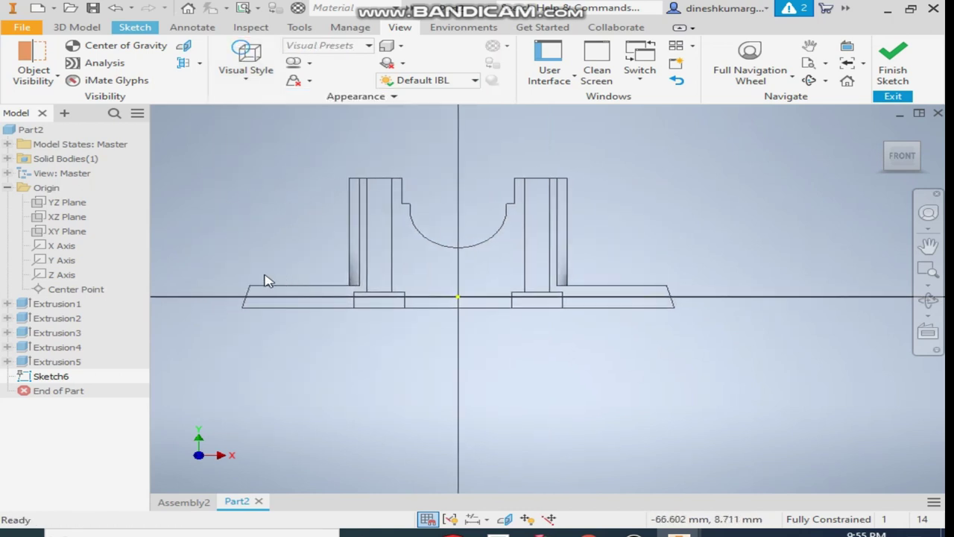
scroll(276, 272, "down", 3)
middle_click_drag(286, 261, 332, 224)
left_click(135, 27)
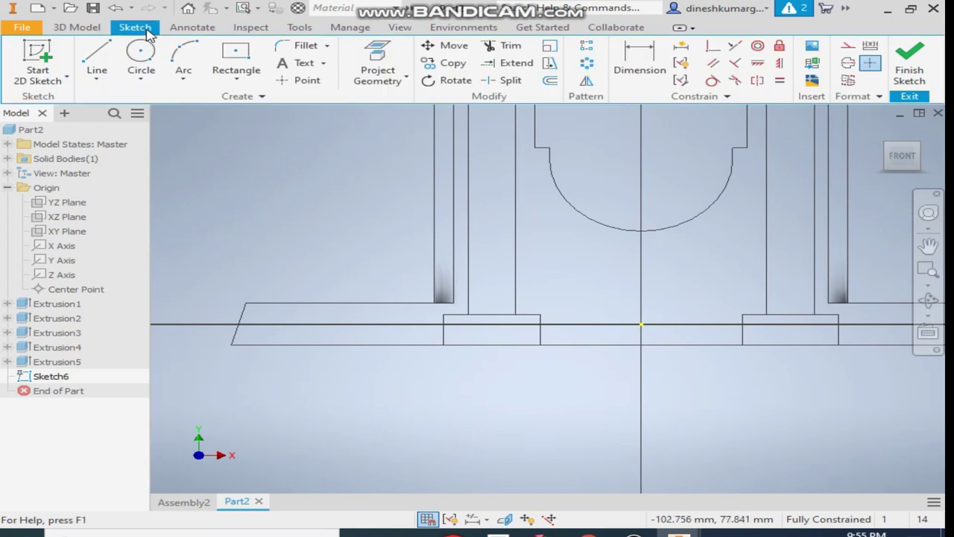
left_click(236, 75)
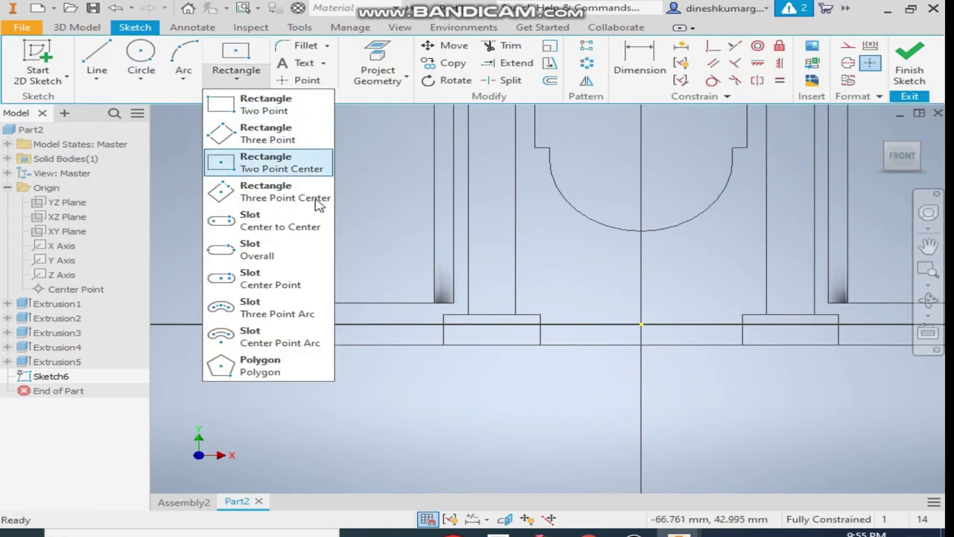
left_click(272, 125)
left_click(311, 329)
left_click(313, 344)
left_click(598, 344)
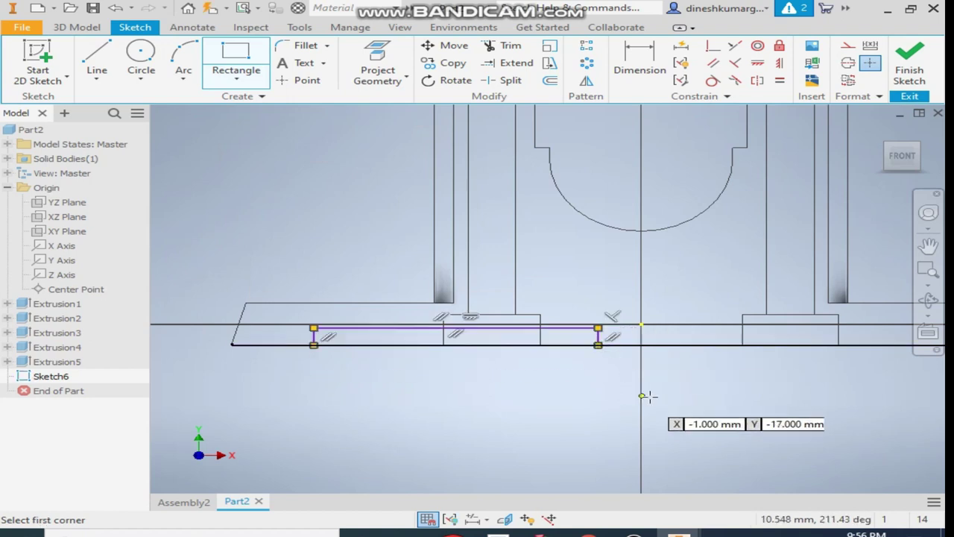
left_click(638, 63)
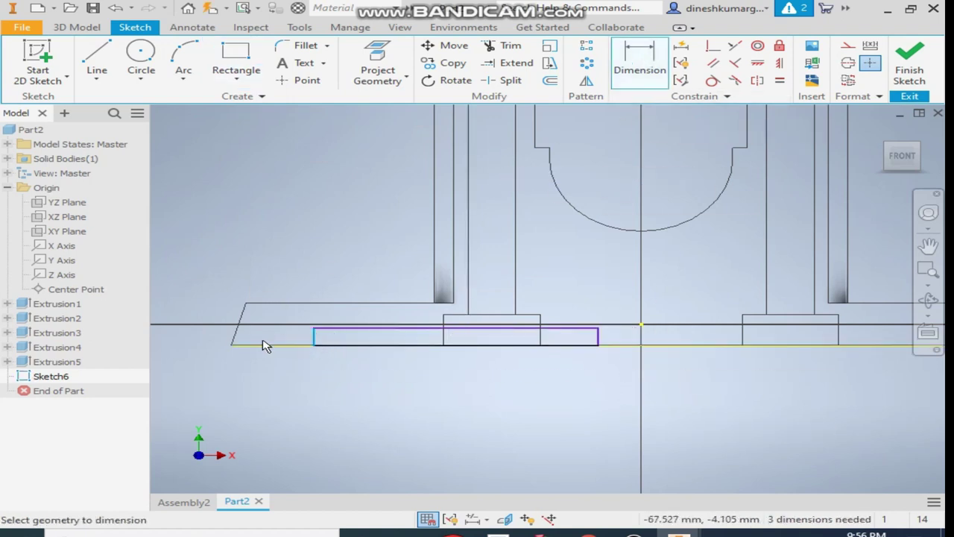
left_click(231, 346)
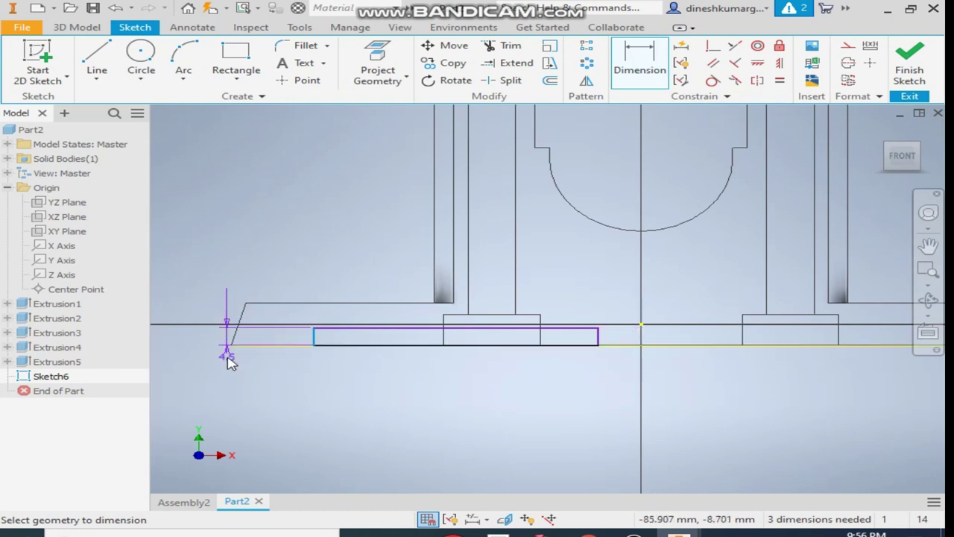
key("Escape")
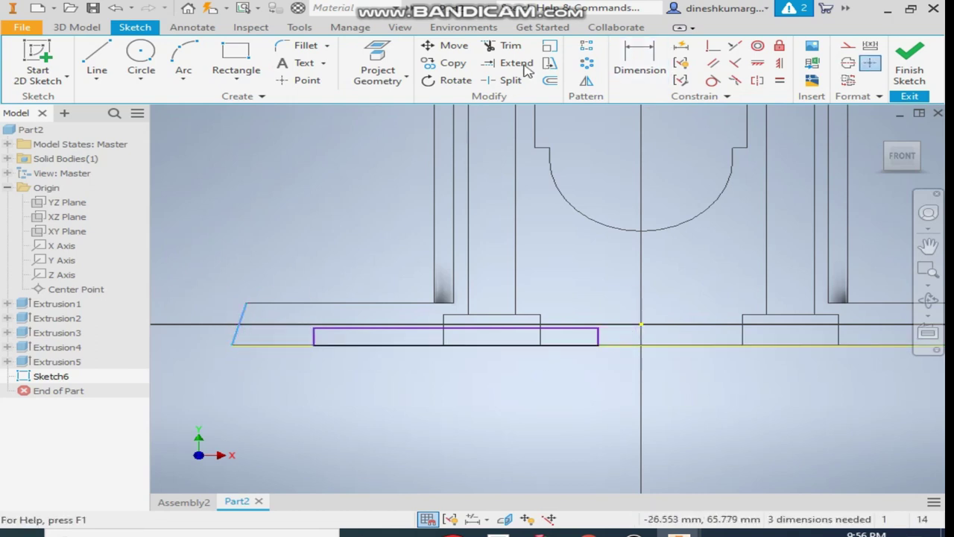
- Project the plate's slanted left edge into the sketch and place a point on its lower corner
left_click(376, 52)
left_click(639, 61)
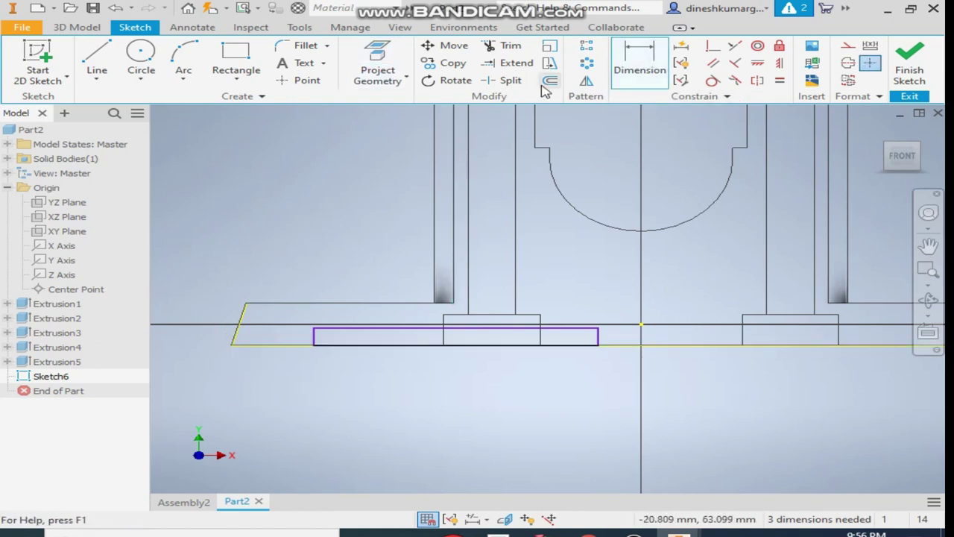
left_click(307, 80)
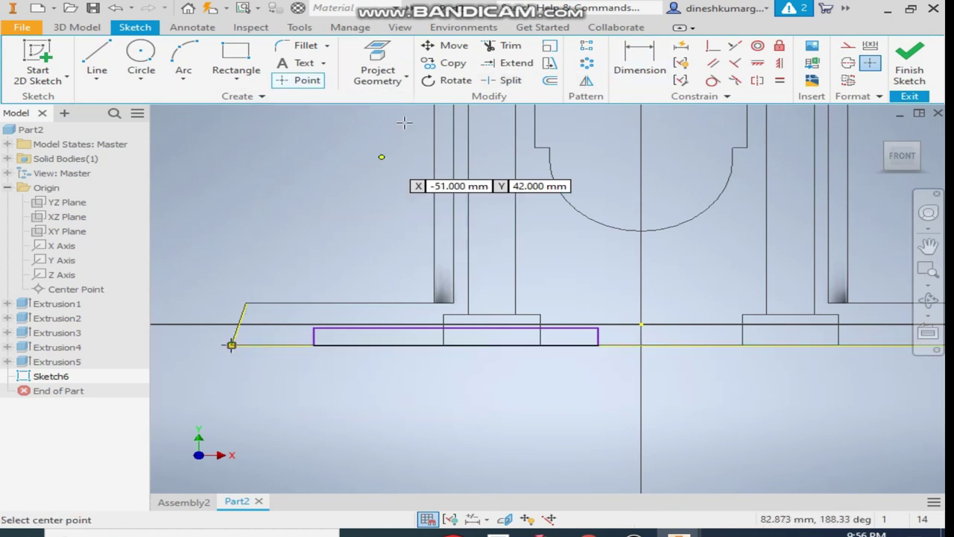
- Dimension the rectangle's left side 10 mm from the plate's lower left corner point
left_click(639, 65)
left_click(314, 336)
left_click(316, 382)
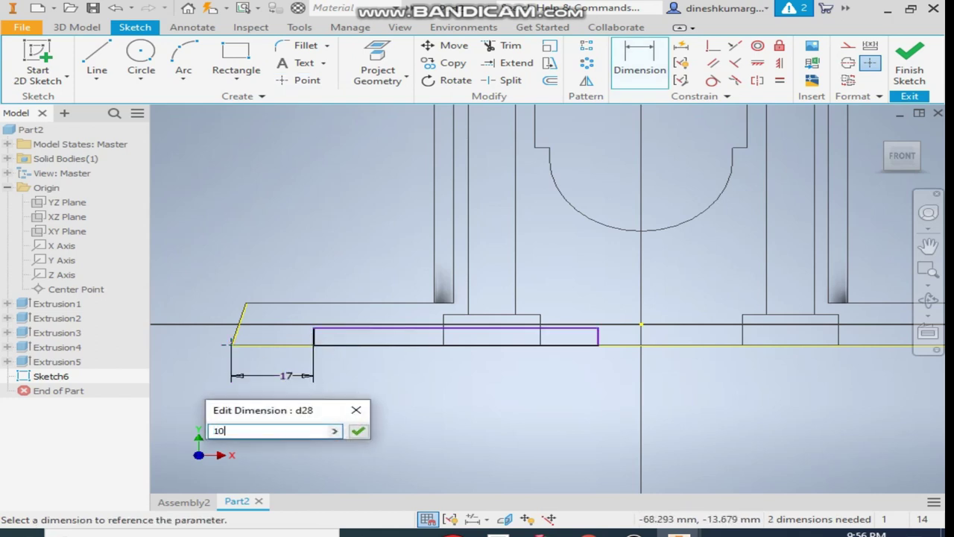
type("10")
key("Return")
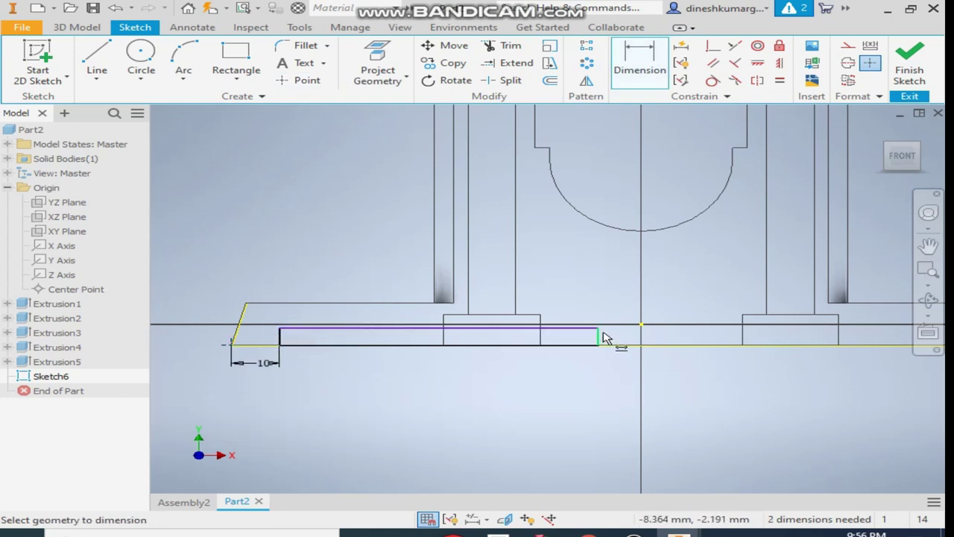
- Dimension the rectangle's right side 4 mm from the projected origin point
left_click(642, 328)
left_click(618, 378)
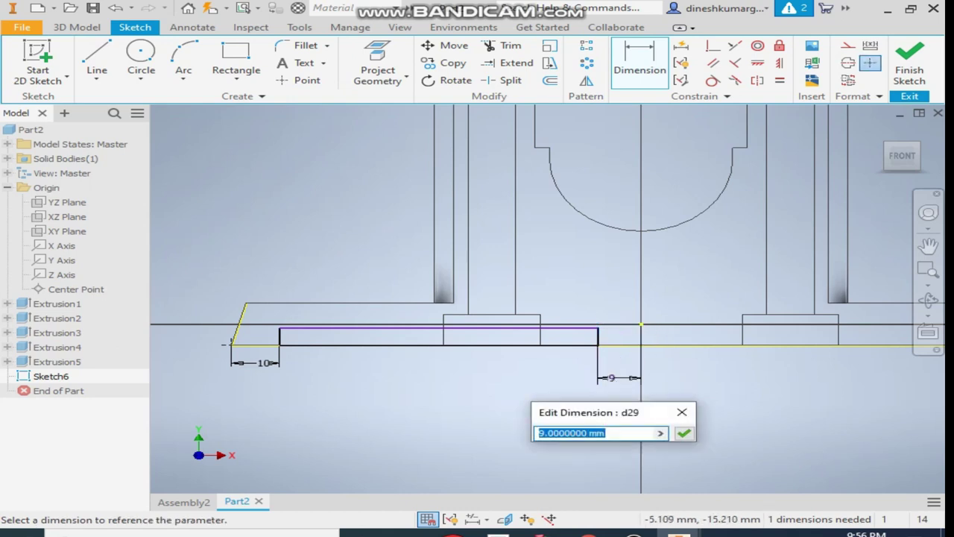
type("4")
key("Return")
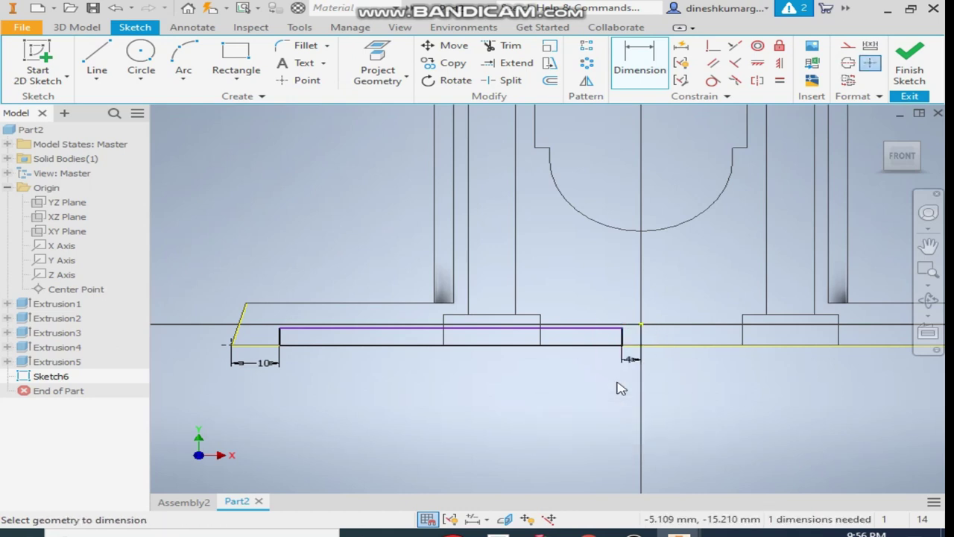
- Dimension the height of the rectangle on the plate's bottom edge as 2 mm
left_click(276, 341)
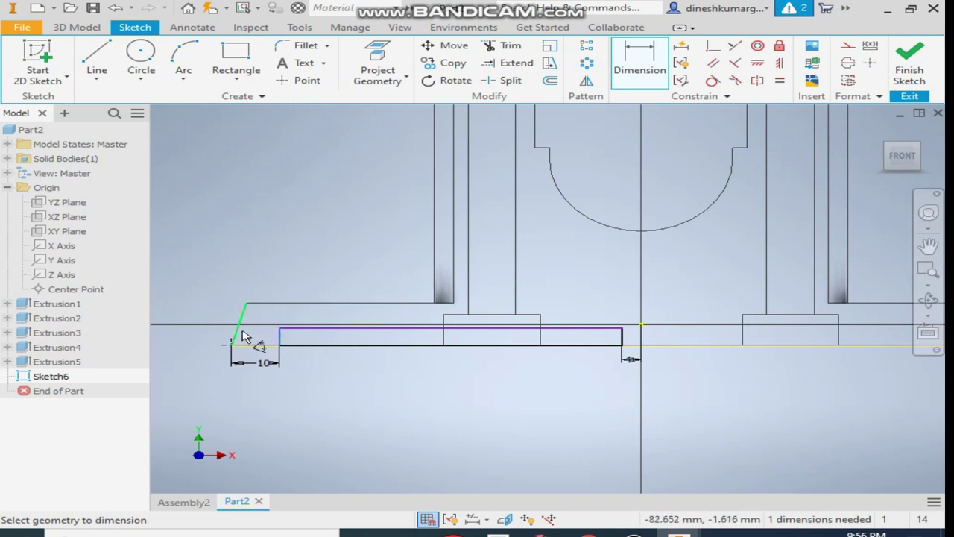
left_click(261, 333)
key("Return")
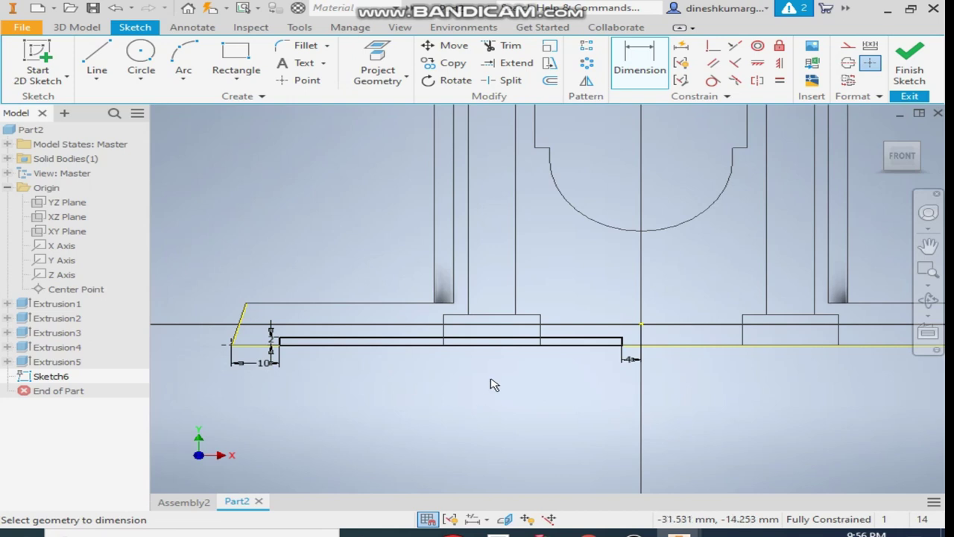
- Set up an extrusion of the rectangle profile as a symmetric cut with a distance of 22 mm
left_click(82, 26)
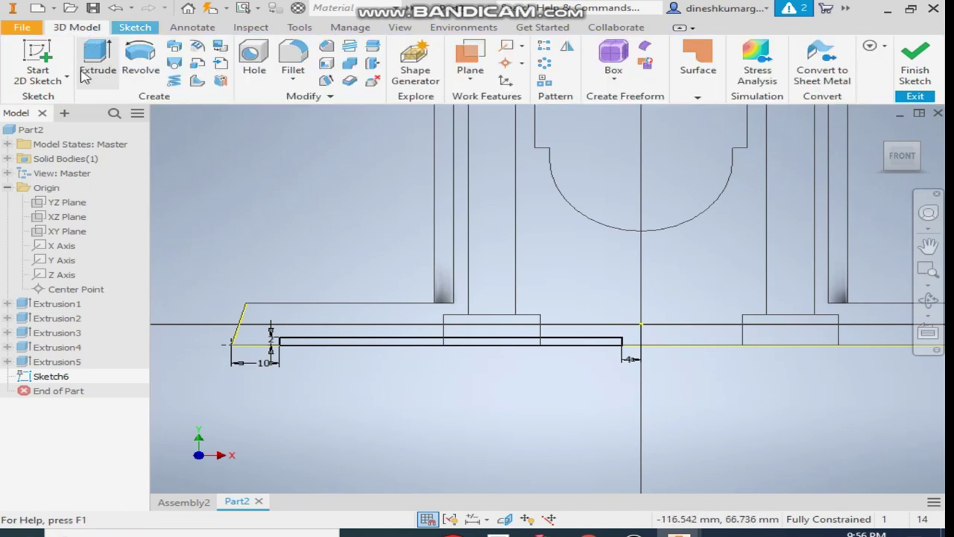
scroll(290, 218, "down", 1)
scroll(419, 385, "down", 2)
key("e")
scroll(402, 362, "up", 3)
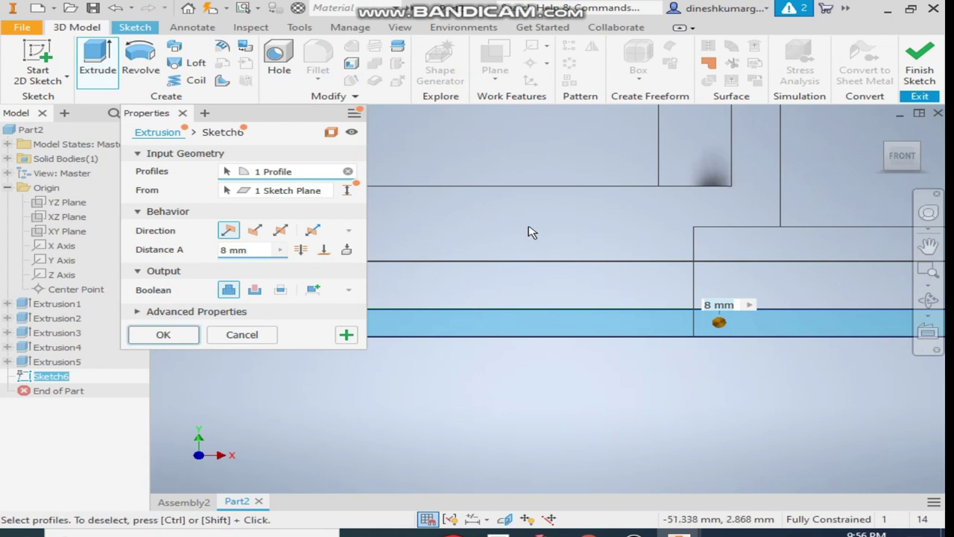
key("F6")
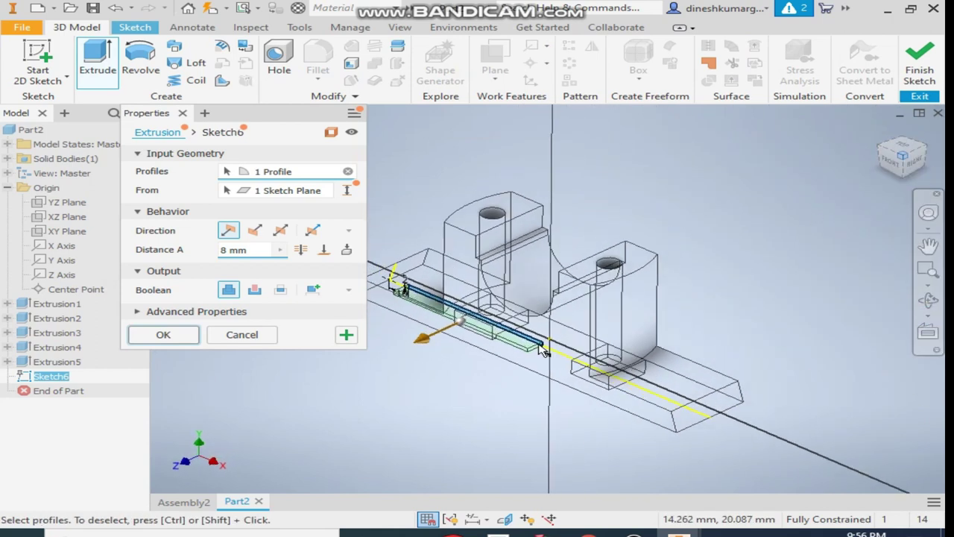
middle_click_drag(424, 302, 521, 291)
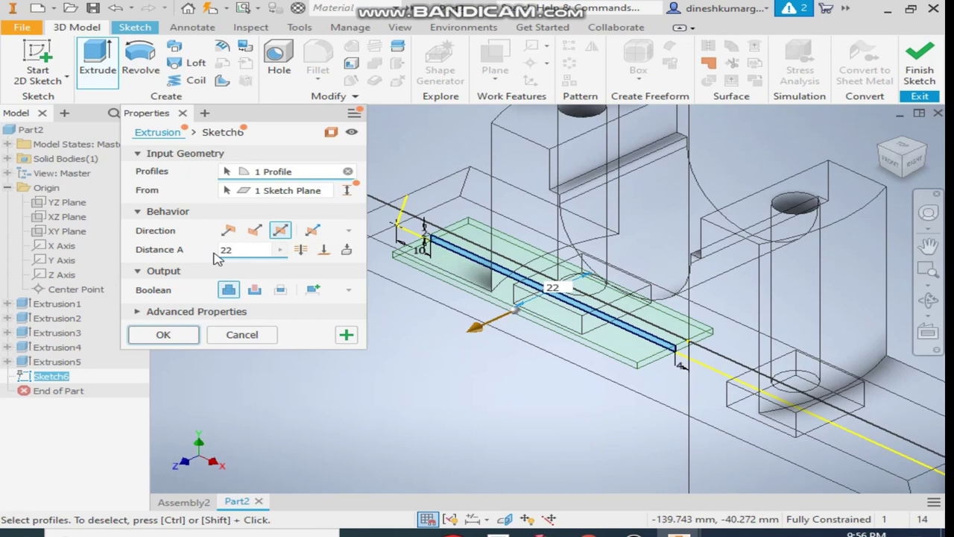
left_click(256, 293)
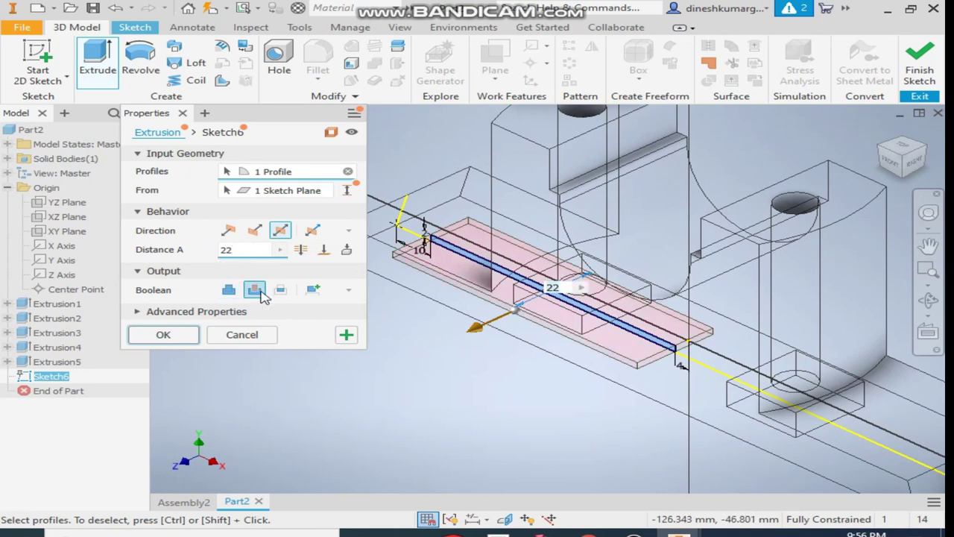
- Switch the model's visual style from wireframe to a shaded display with visible edges
left_click(399, 28)
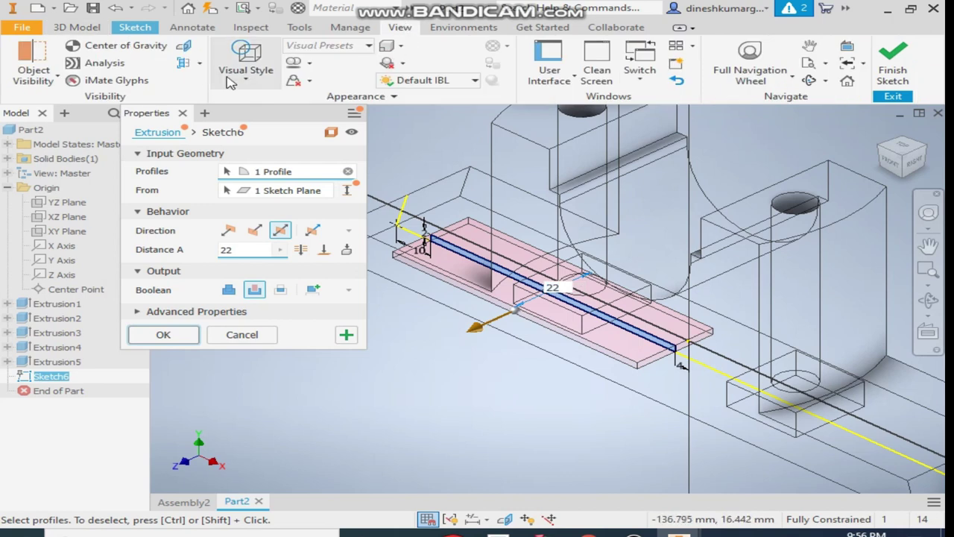
left_click(246, 65)
left_click(317, 162)
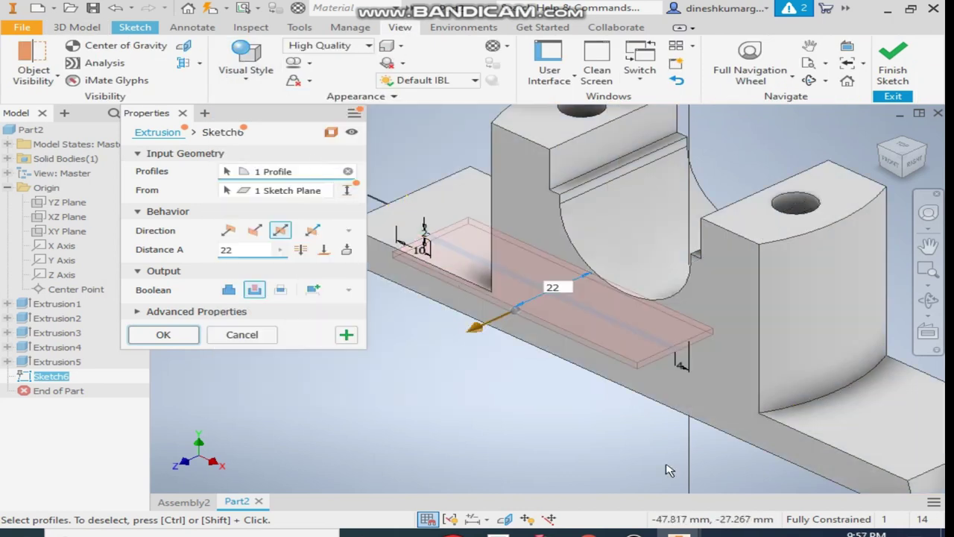
- Check the cut preview from the bottom and front views, and complete the extrusion
left_click(900, 169)
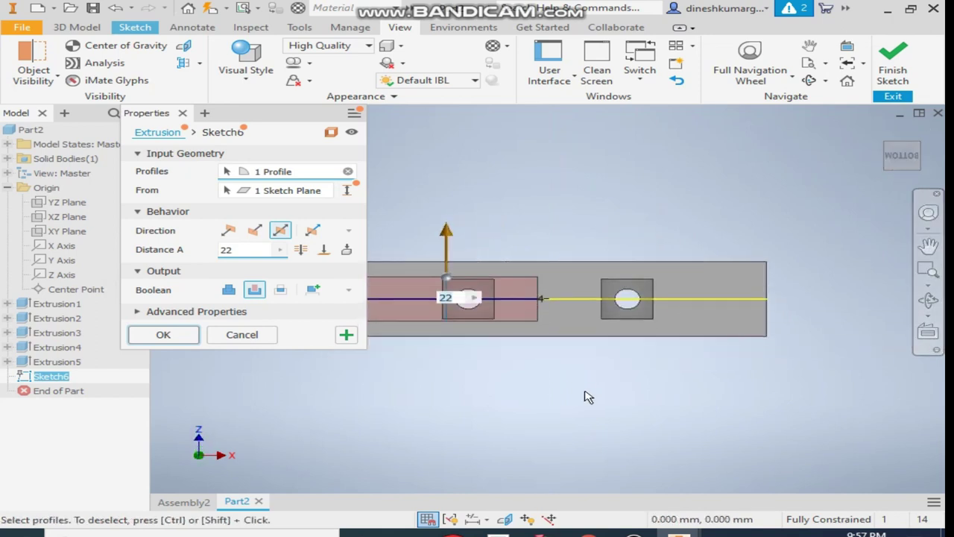
key("F2")
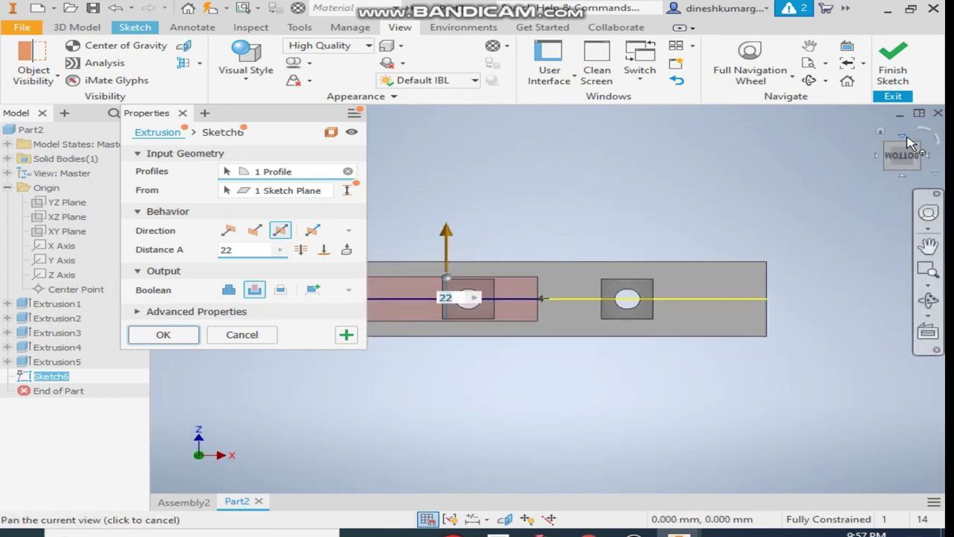
left_click(909, 144)
scroll(532, 362, "up", 6)
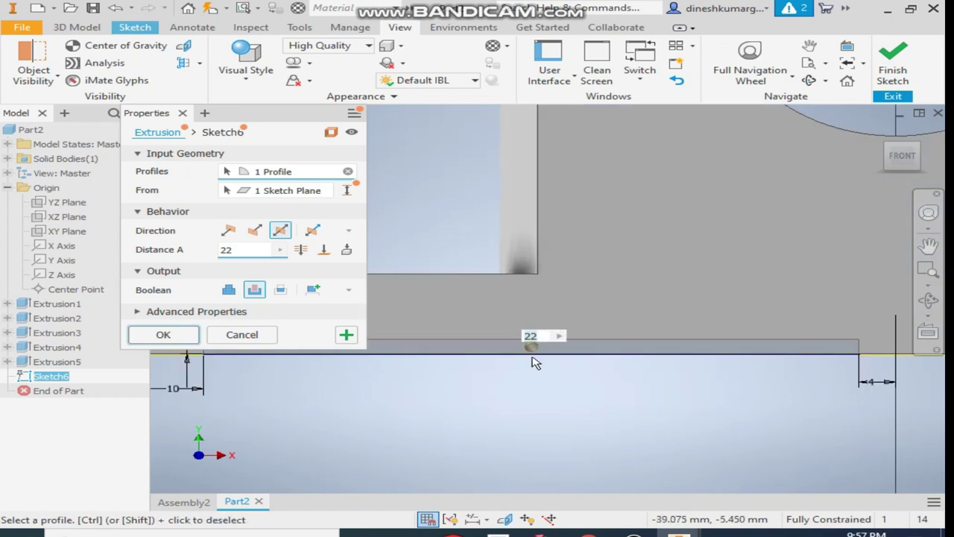
scroll(533, 363, "down", 5)
middle_click_drag(533, 362, 522, 398)
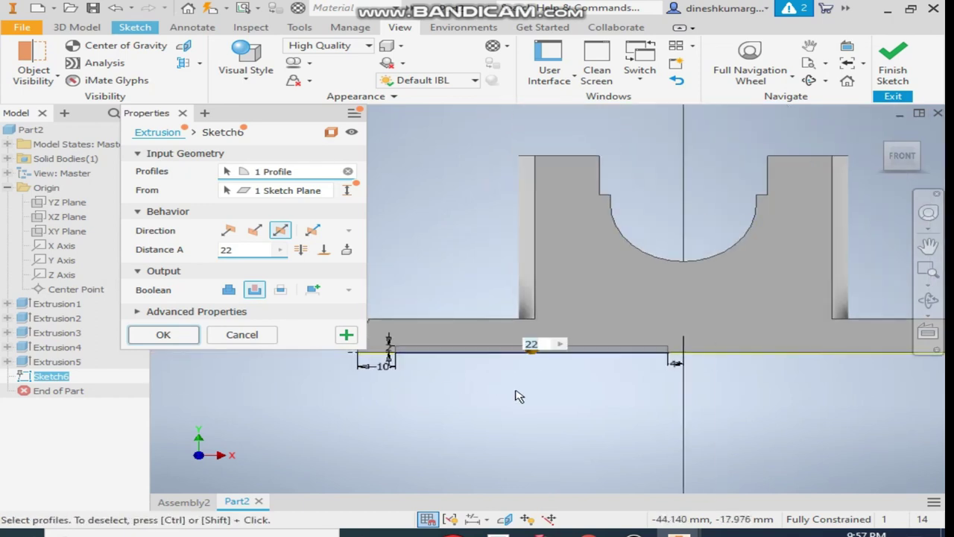
left_click(163, 334)
- Mirror the shallow rectangular cut on the plate's underside about the YZ plane
left_click(908, 175)
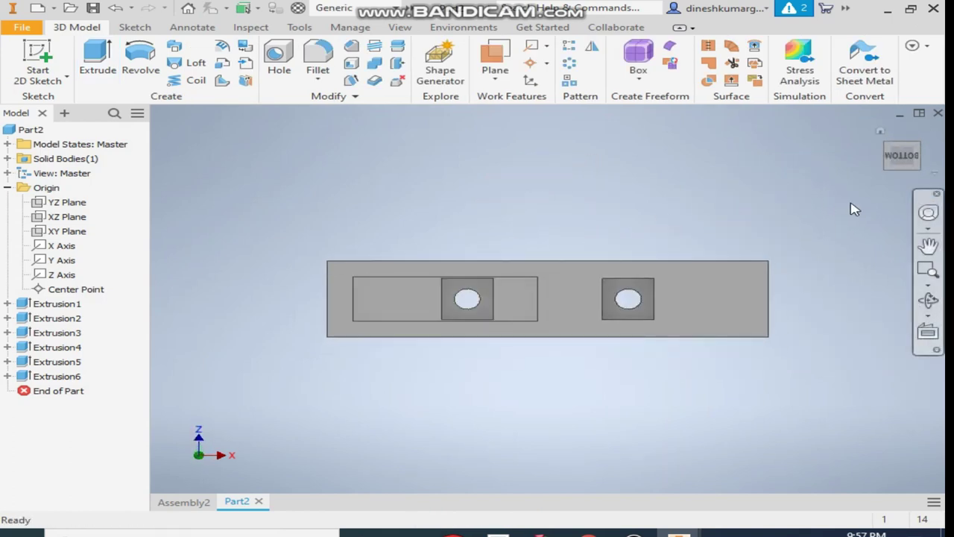
left_click(909, 142)
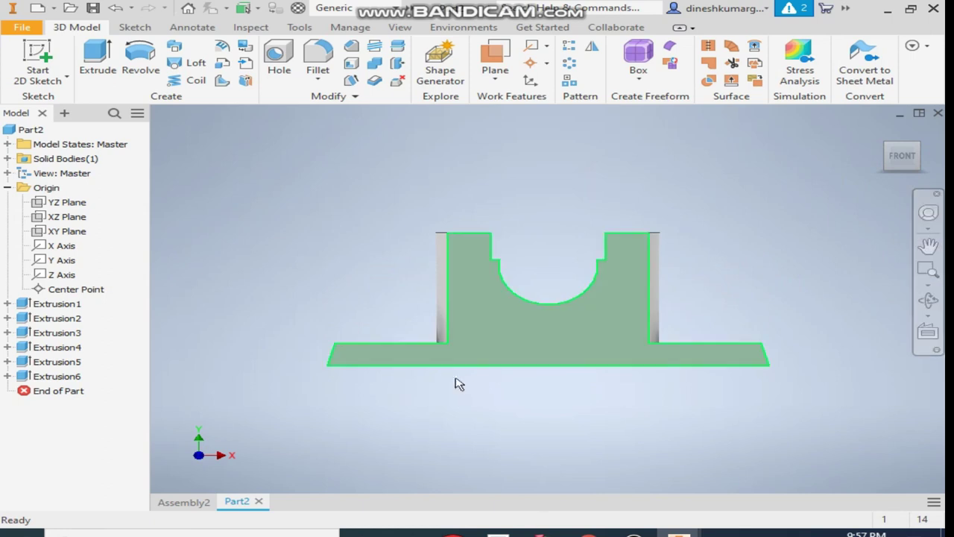
middle_click_drag(830, 250, 822, 241)
key("F5")
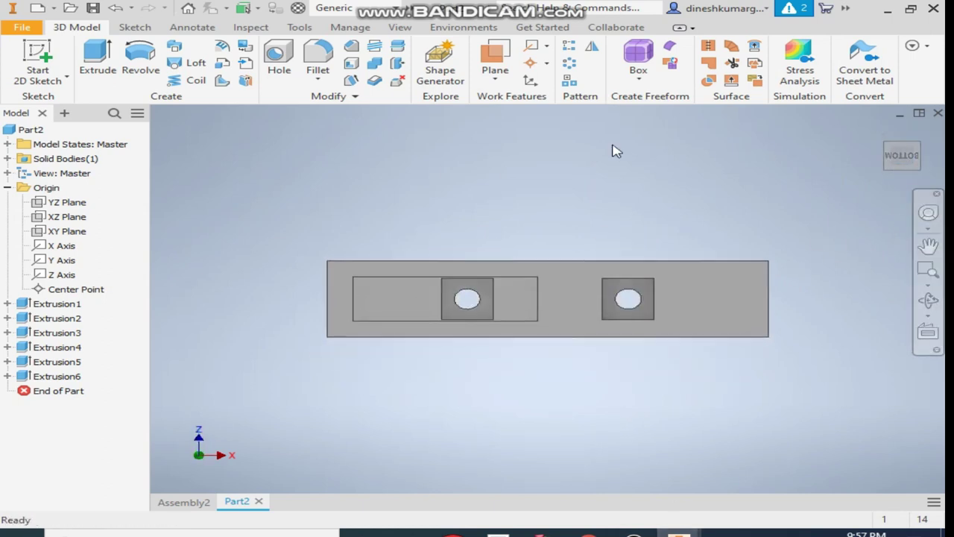
left_click(591, 47)
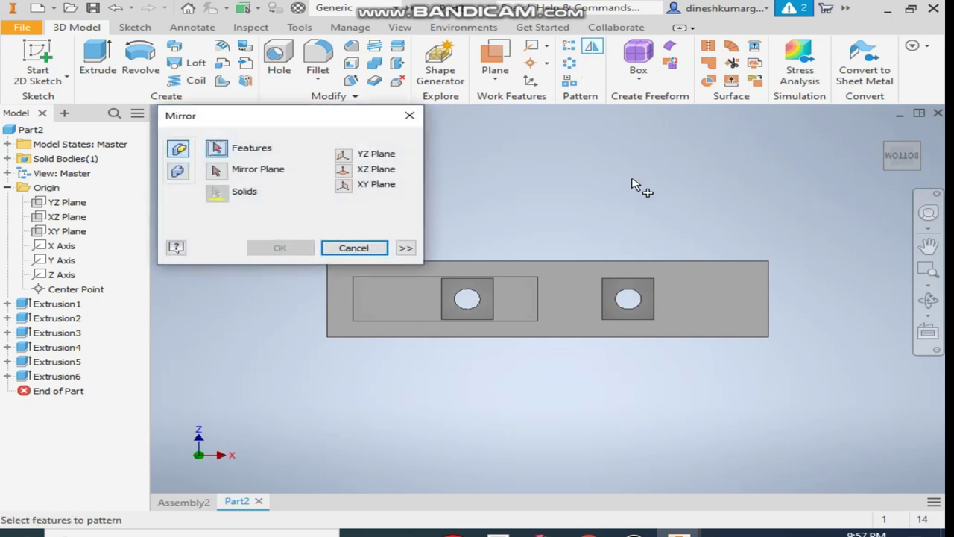
middle_click_drag(628, 192, 574, 239, "shift")
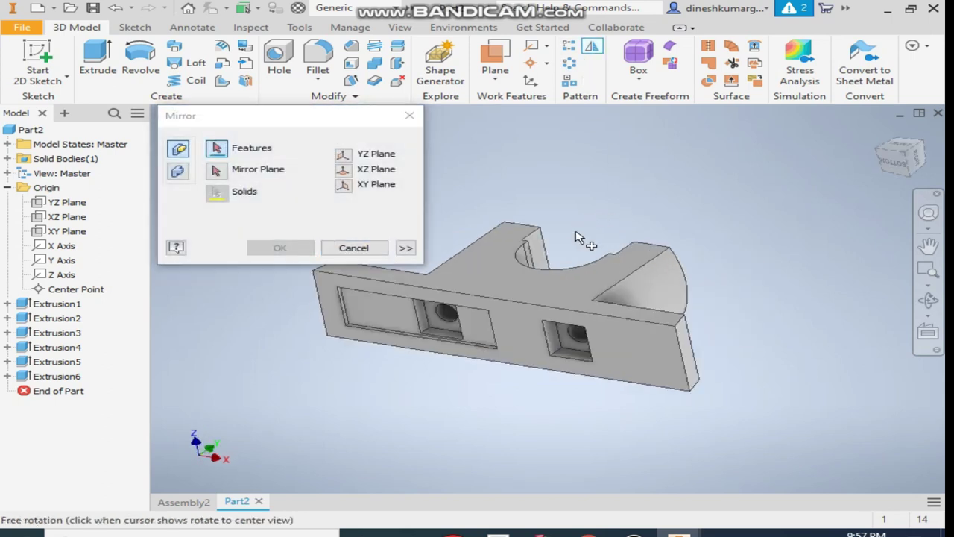
left_click(378, 310)
left_click(378, 311)
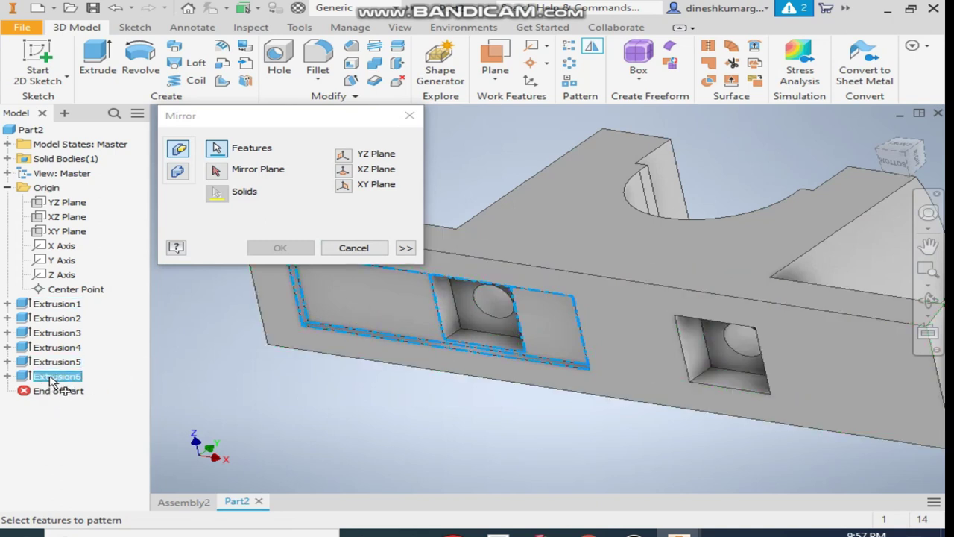
left_click(216, 170)
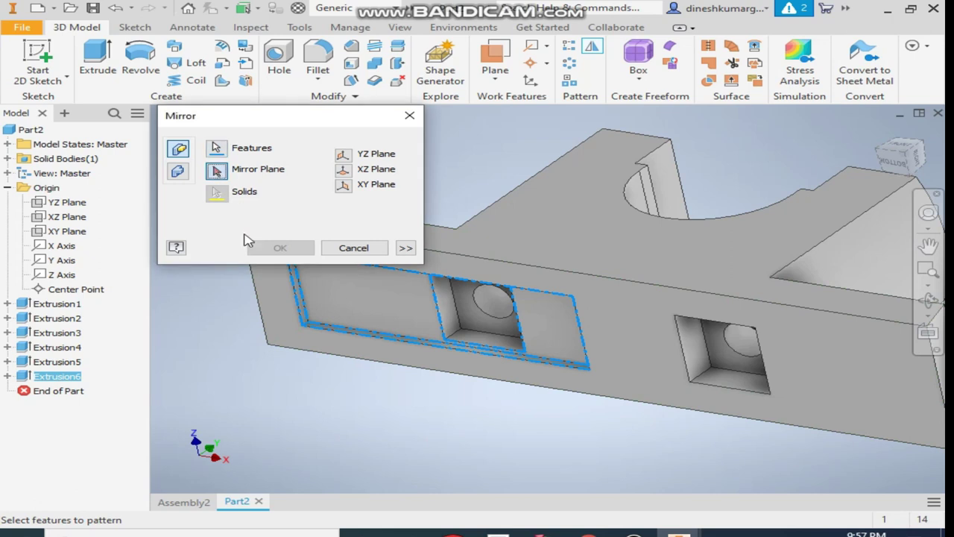
scroll(270, 364, "down", 3)
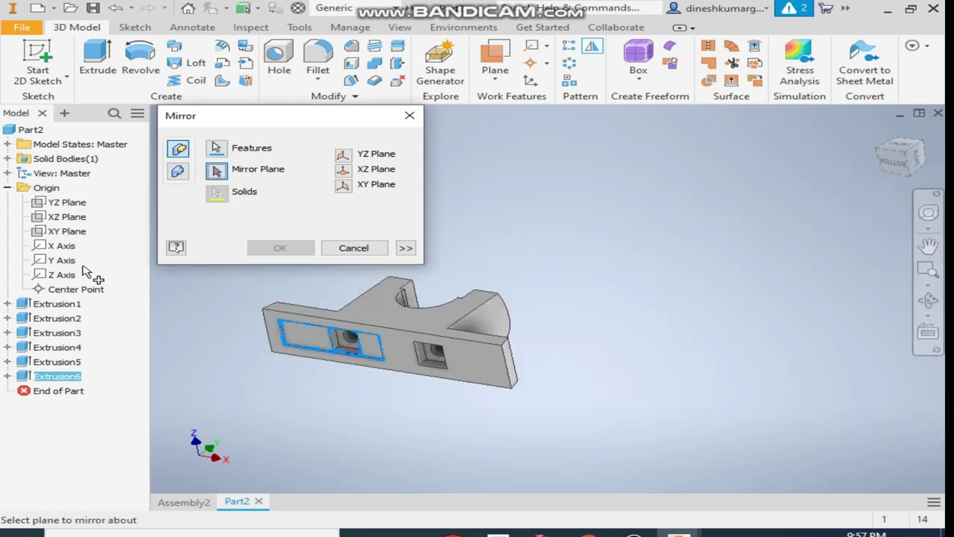
left_click(67, 203)
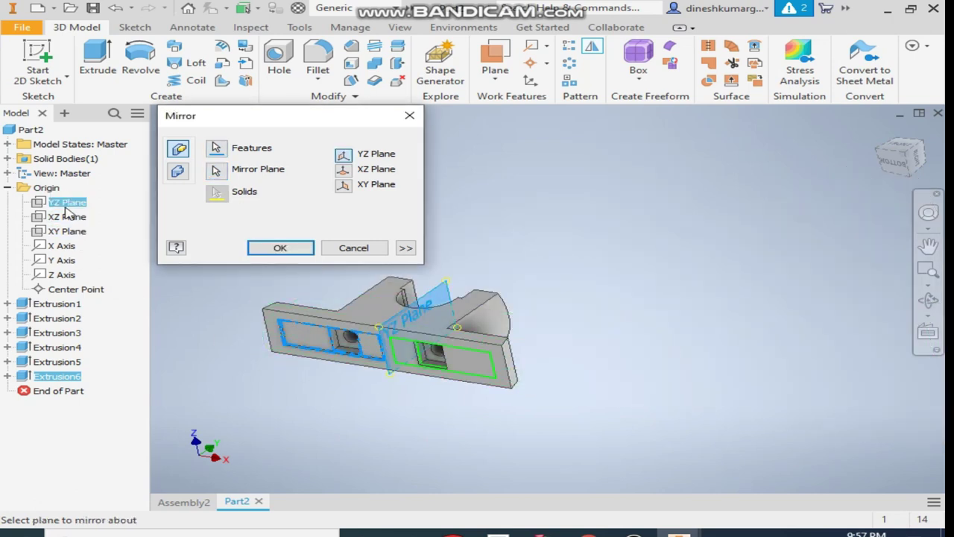
left_click(280, 247)
- Start a sketch on the plate's upper face beside the block, oriented to the top view
scroll(430, 362, "up", 5)
middle_click_drag(430, 362, 558, 401)
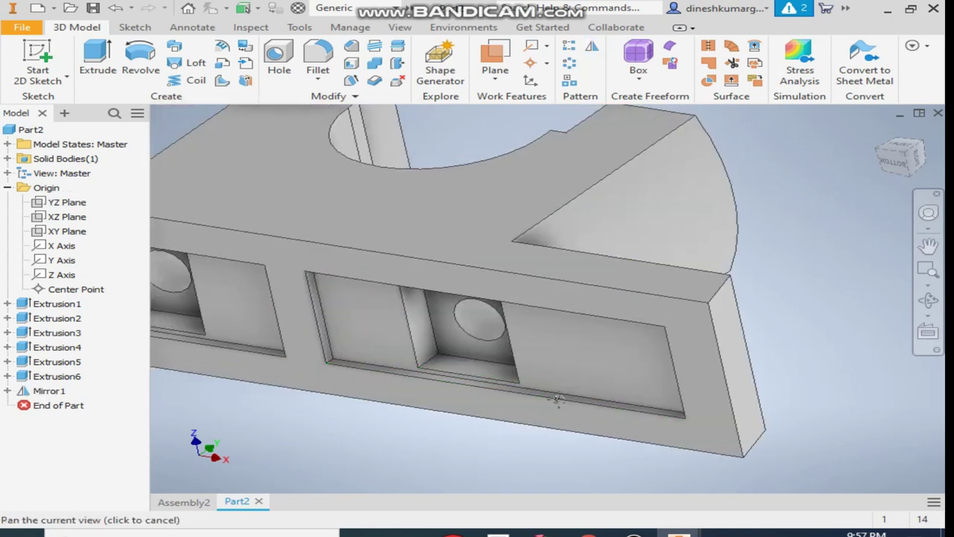
scroll(557, 400, "down", 3)
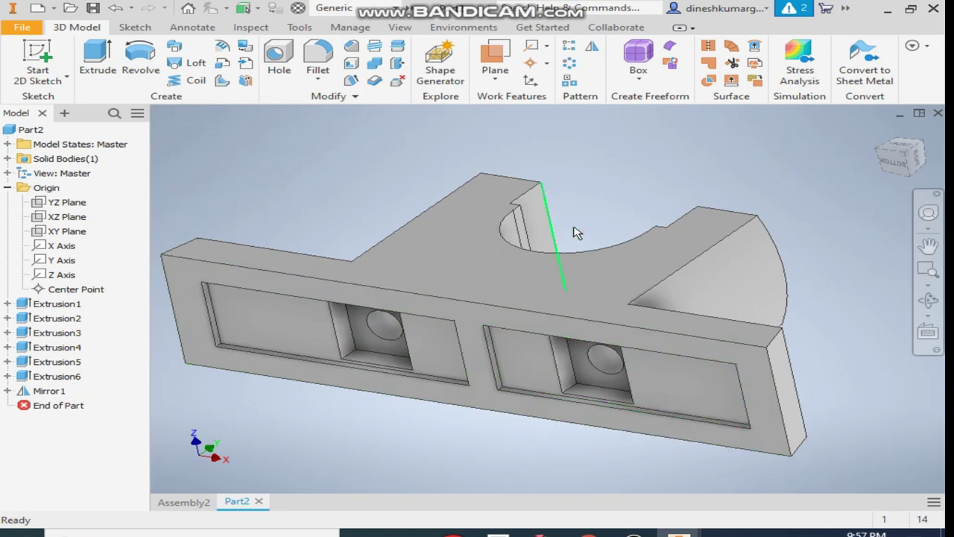
left_click(914, 152)
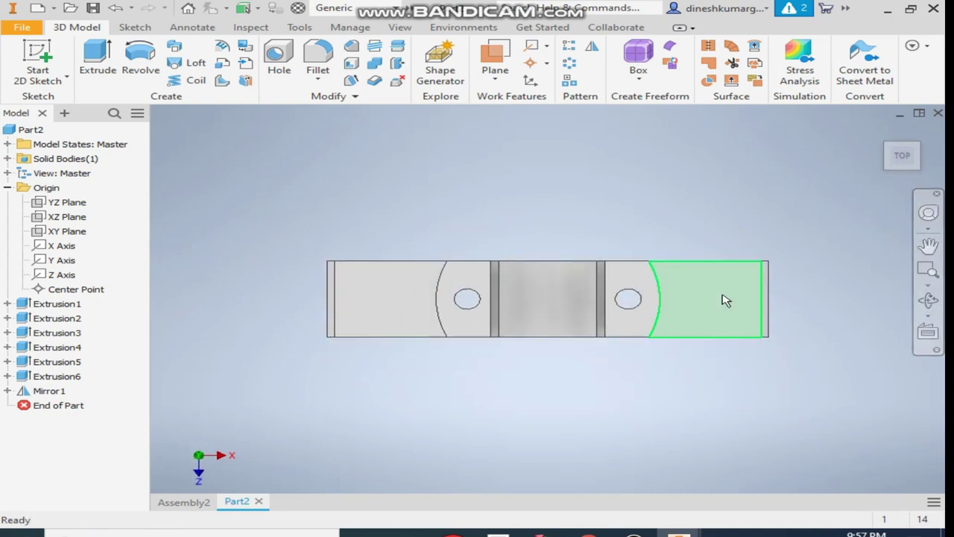
left_click(724, 300)
left_click(869, 289)
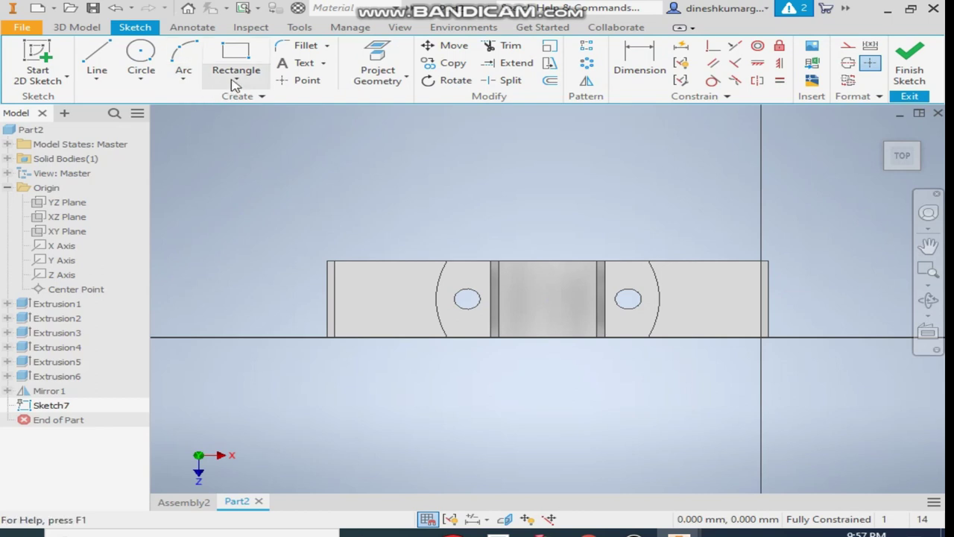
- Draw a horizontal center-to-center slot on the plate's left wing, between the bevelled end and the block's arc
left_click(235, 82)
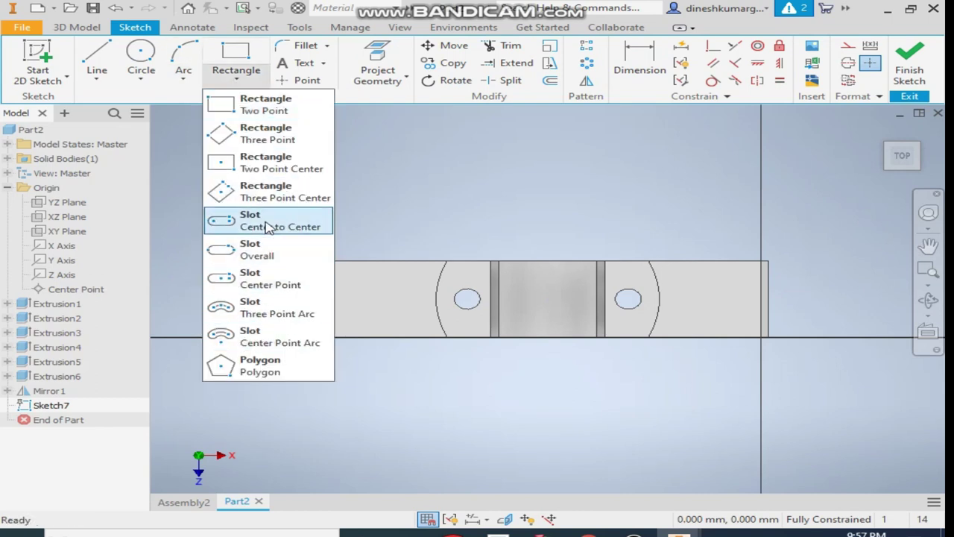
left_click(267, 227)
scroll(376, 320, "down", 3)
left_click(338, 299)
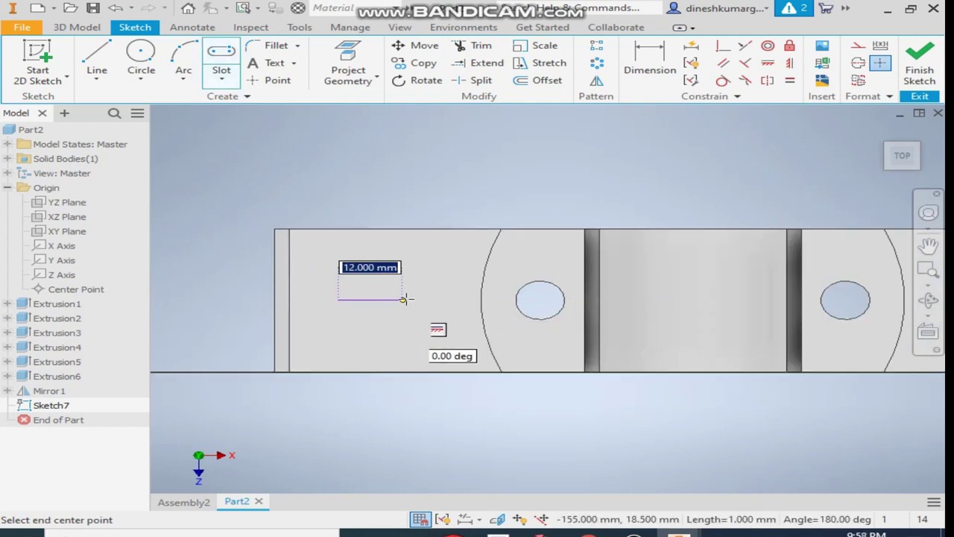
left_click(426, 299)
left_click(448, 300)
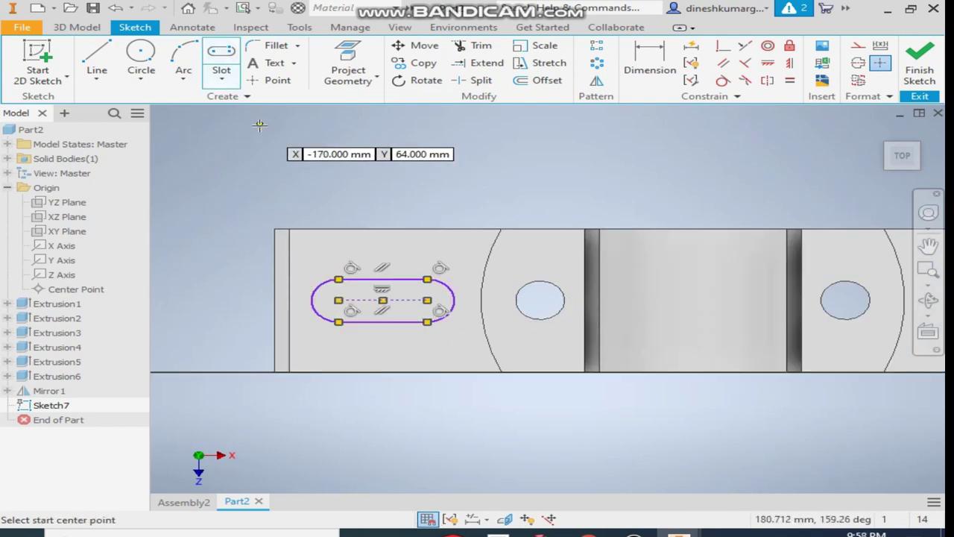
left_click(649, 63)
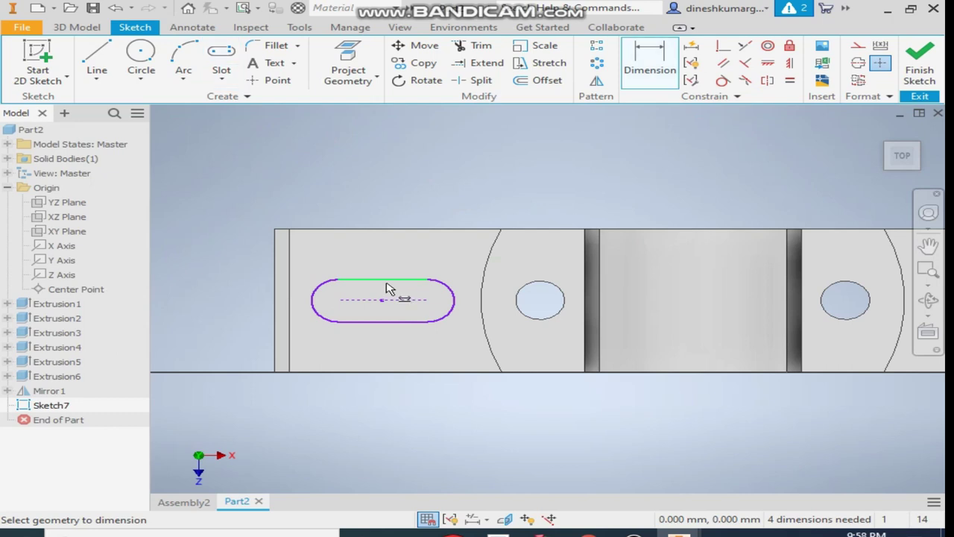
left_click(379, 259)
key("Escape")
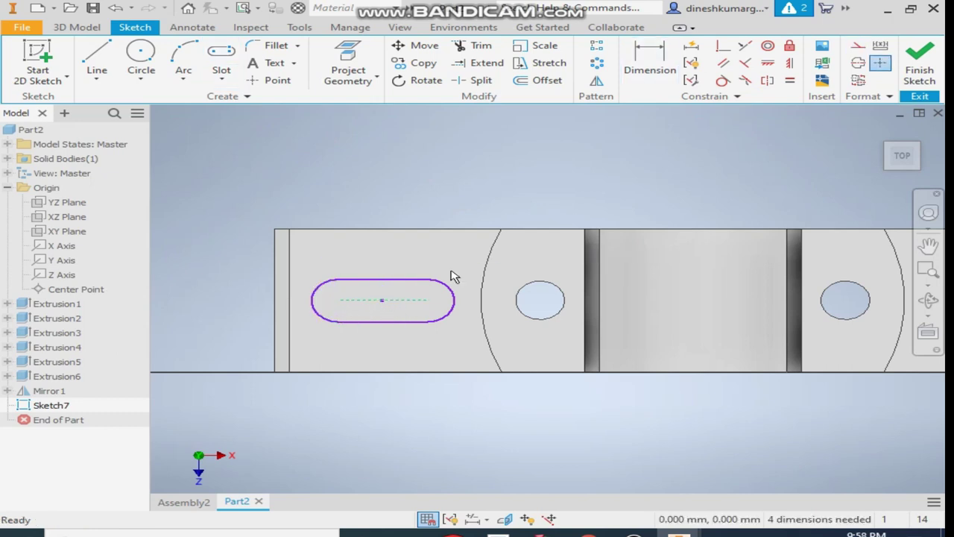
- Dimension the slot's centre-to-centre length as 6 mm
left_click(650, 63)
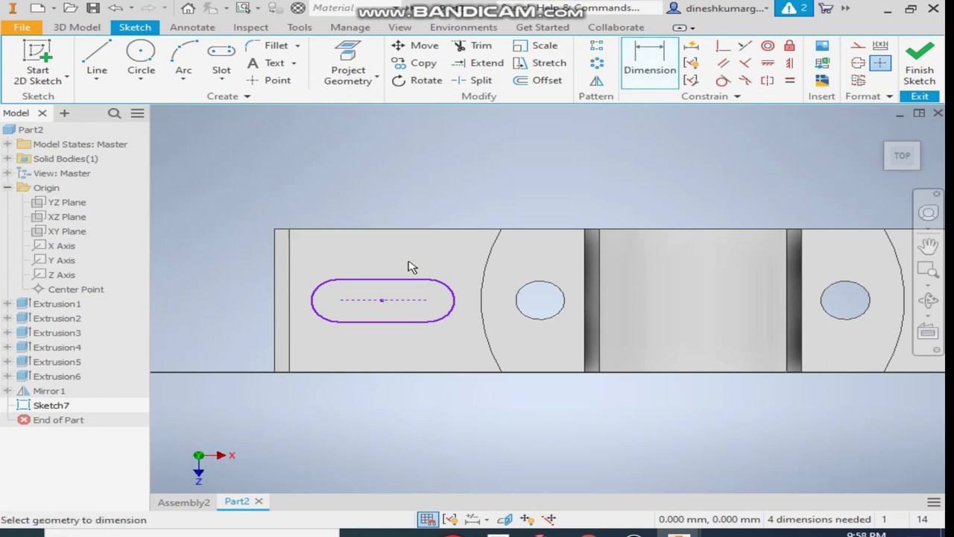
left_click(372, 305)
left_click(392, 202)
type("6")
key("Return")
- Dimension the slot's width between its two straight edges as 10 mm
scroll(344, 302, "up", 3)
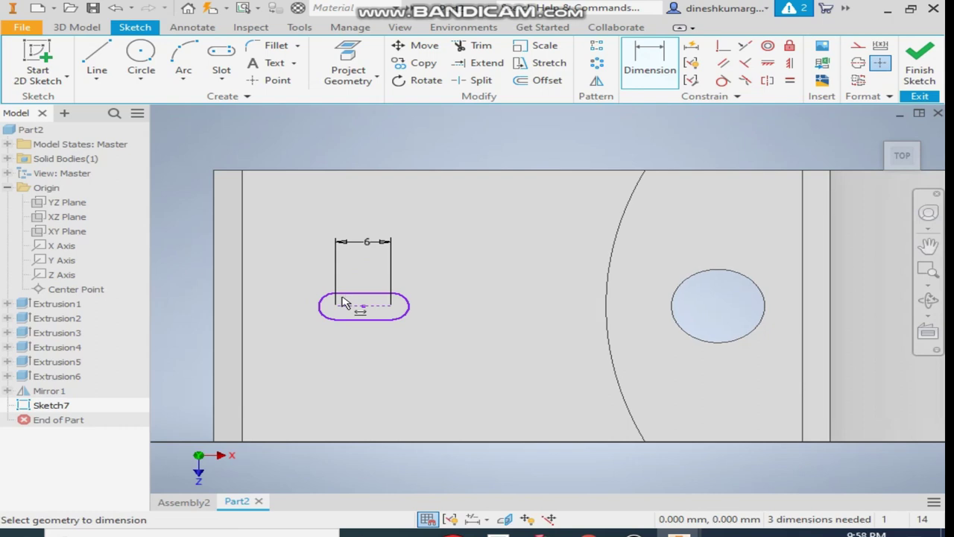
left_click(358, 320)
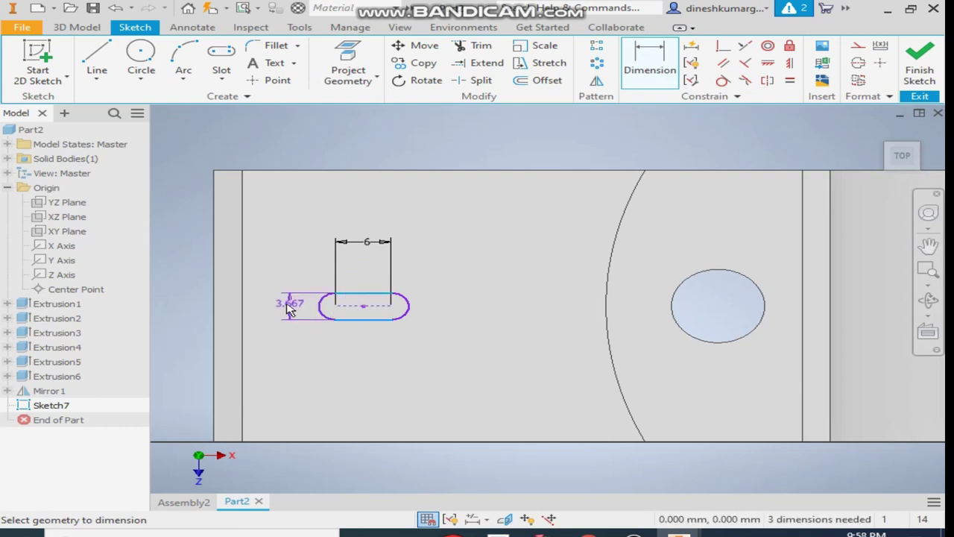
left_click(208, 305)
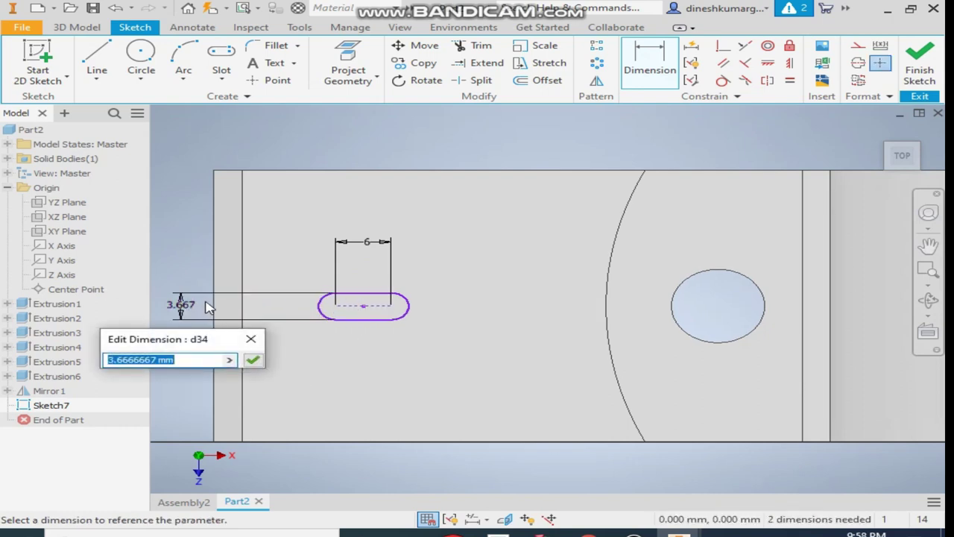
key("Return")
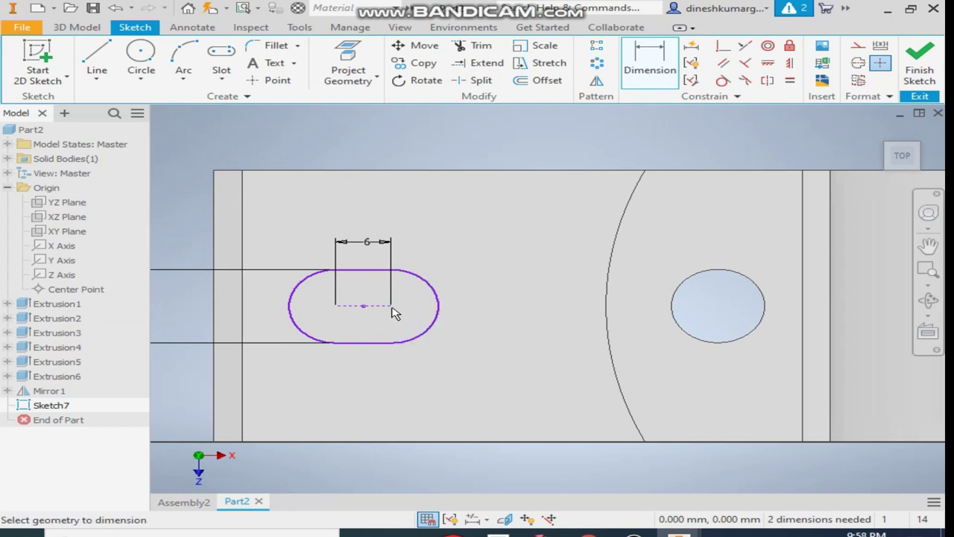
- Dimension the slot's centre 67 mm from the part's centre point and constrain the two points horizontally
scroll(431, 315, "down", 4)
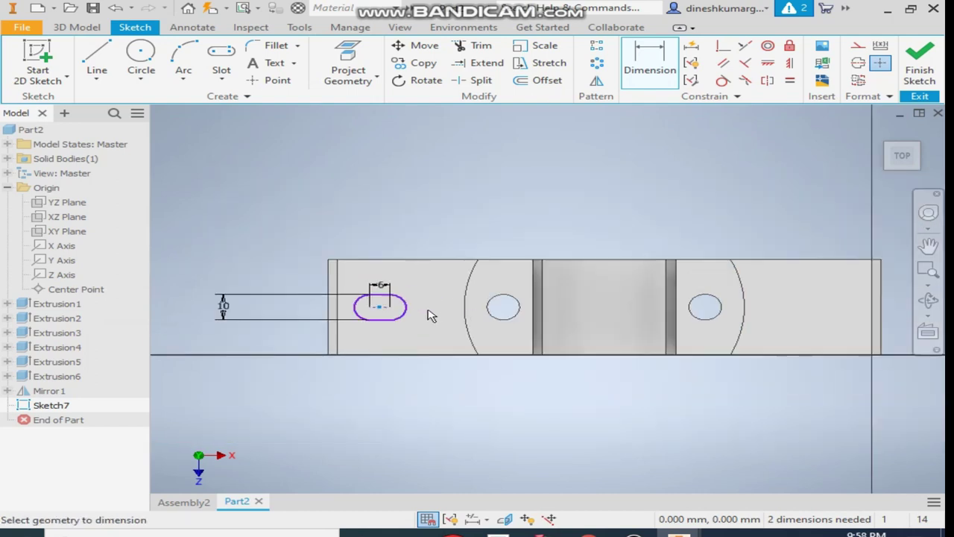
left_click(605, 307)
left_click(485, 179)
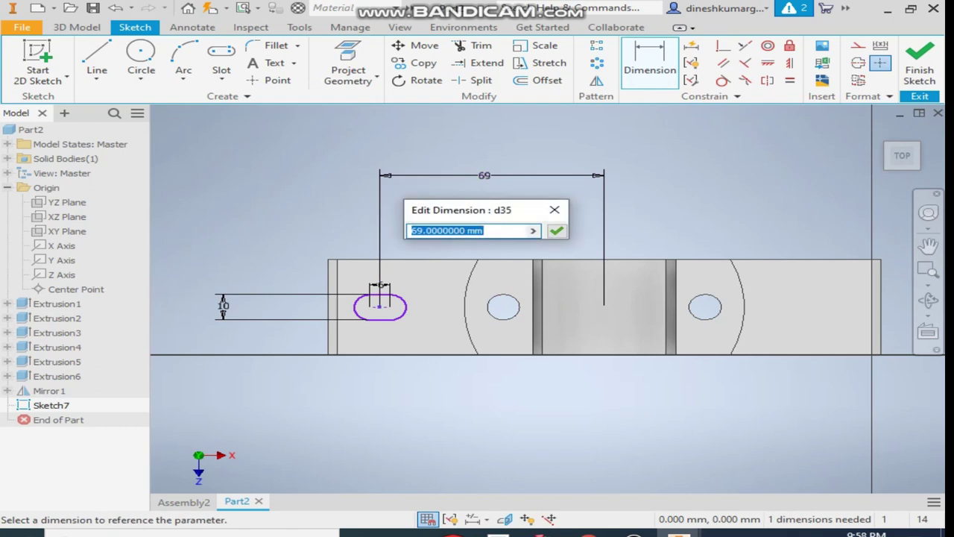
key("Return")
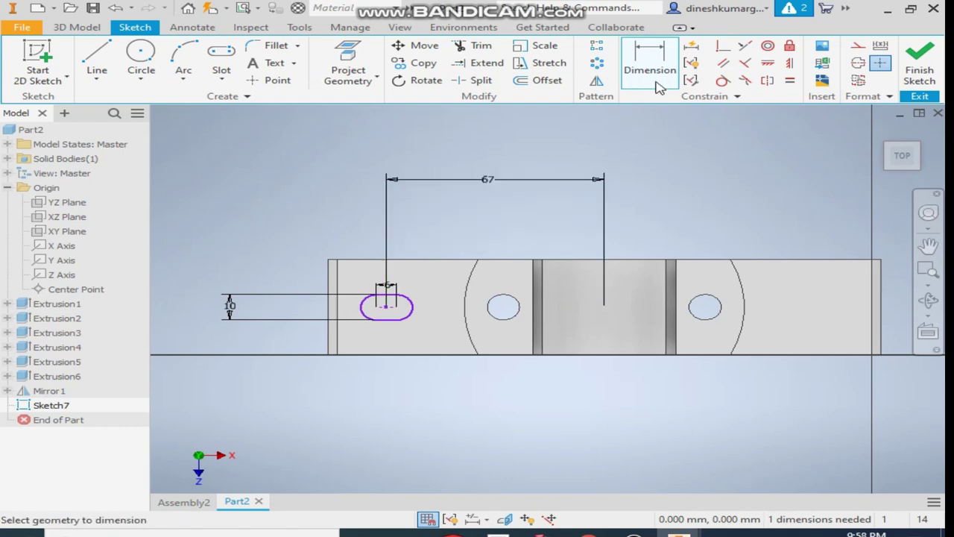
left_click(768, 62)
left_click(391, 312)
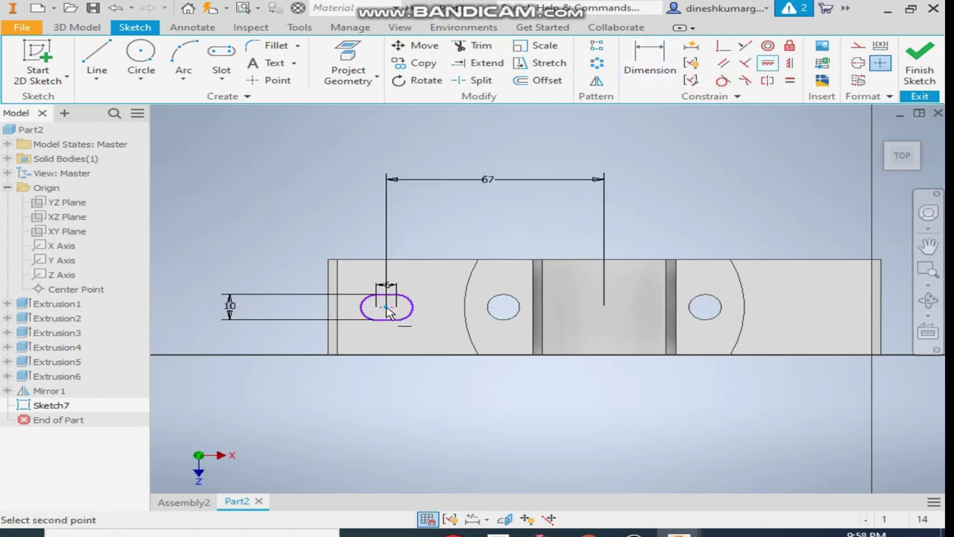
left_click(606, 308)
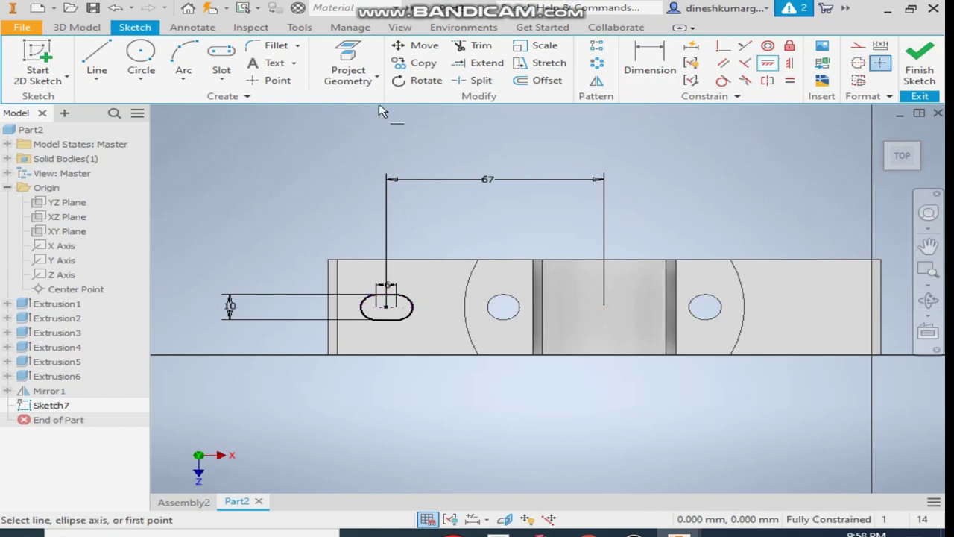
- Draw a vertical line from the part's centre point up past the plate's rear edge
left_click(97, 61)
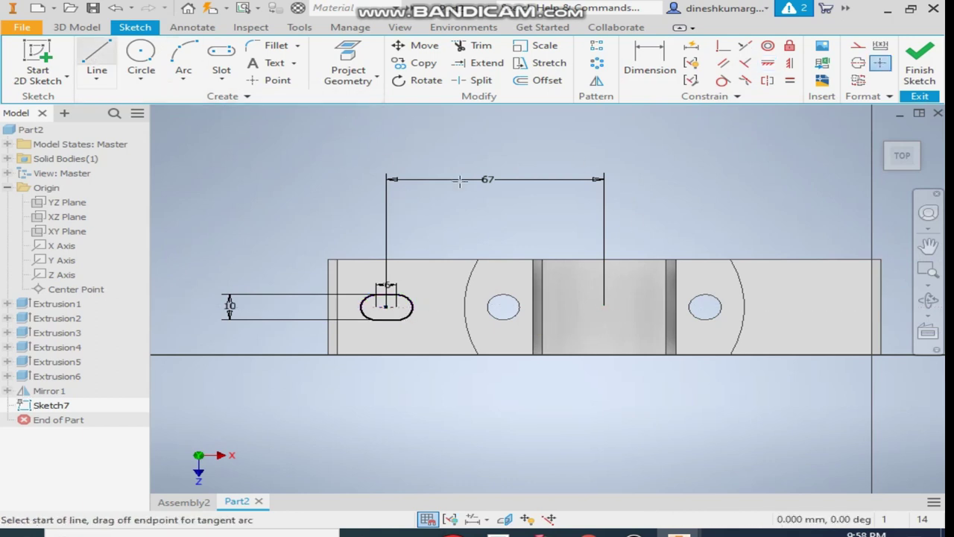
left_click(604, 306)
left_click(605, 232)
key("Escape")
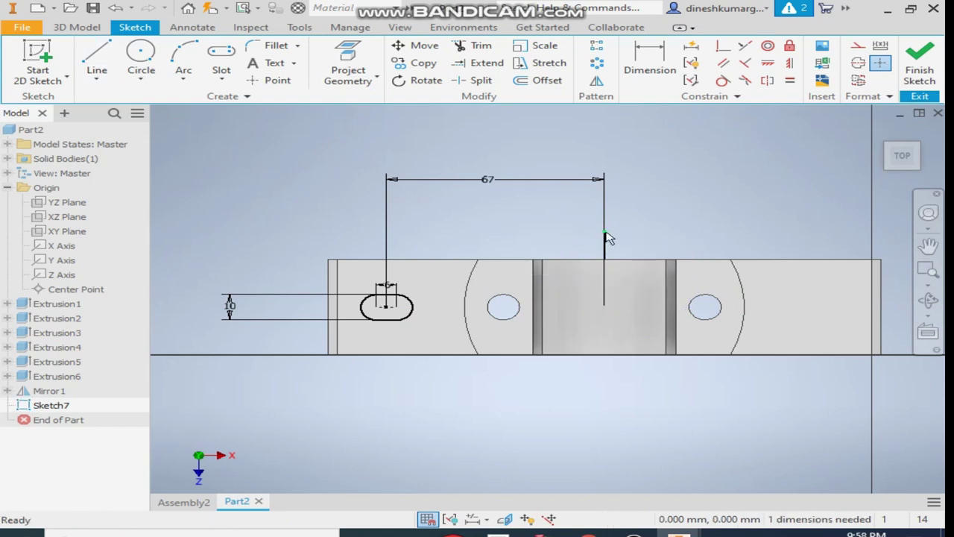
- Mirror the slot outline about the vertical centre line onto the plate's other wing
left_click(596, 81)
left_click(412, 307)
scroll(395, 305, "up", 4)
left_click(392, 304)
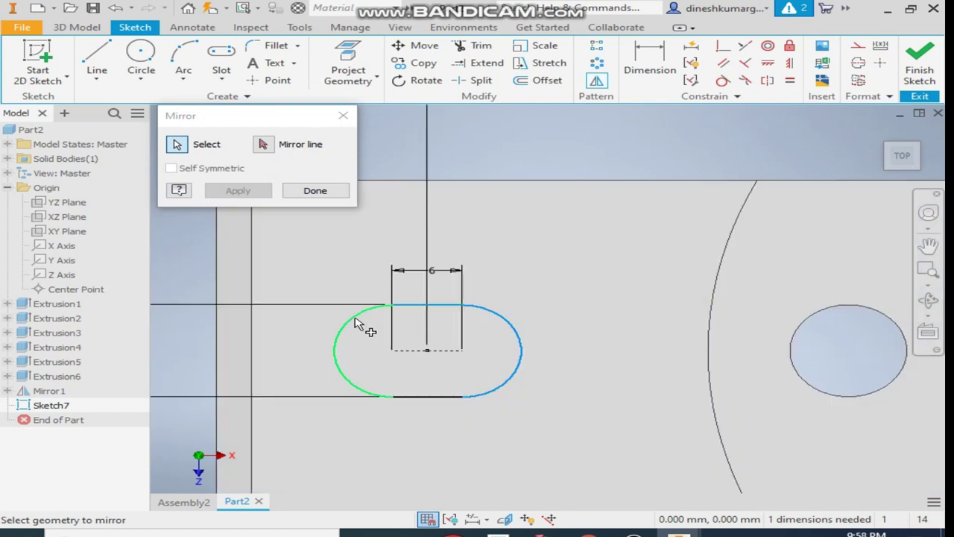
scroll(414, 354, "down", 5)
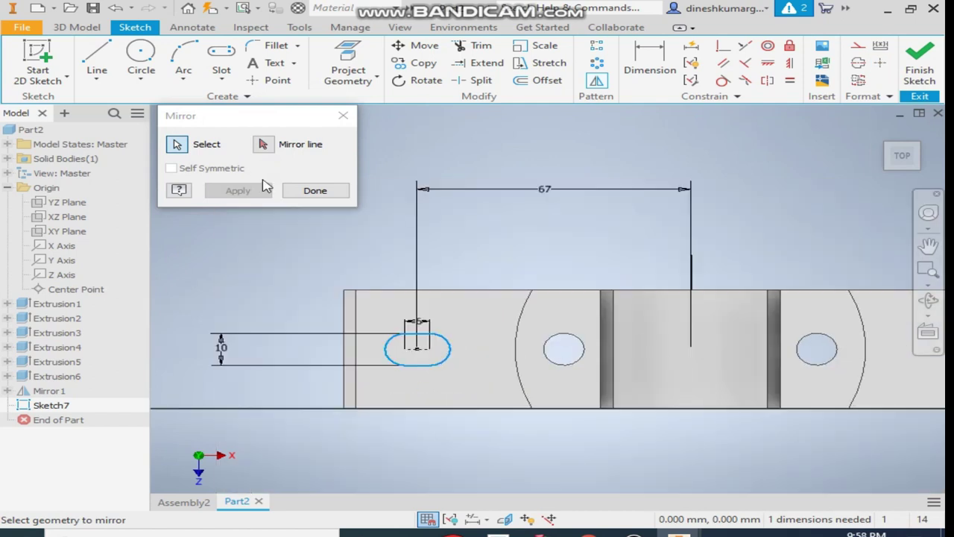
left_click(263, 143)
left_click(693, 317)
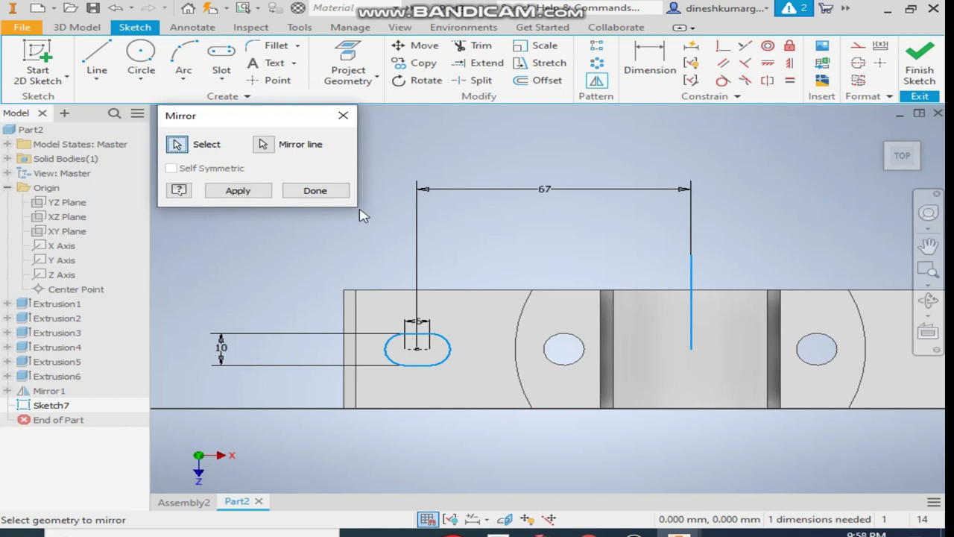
scroll(394, 228, "down", 2)
left_click(316, 193)
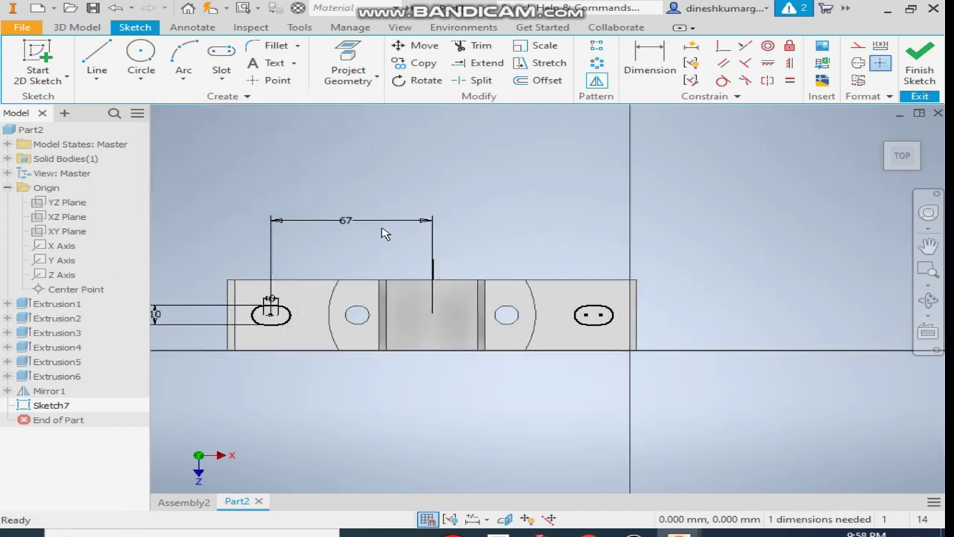
- Extrude both slot profiles downward as a cut through all of the plate
left_click(77, 27)
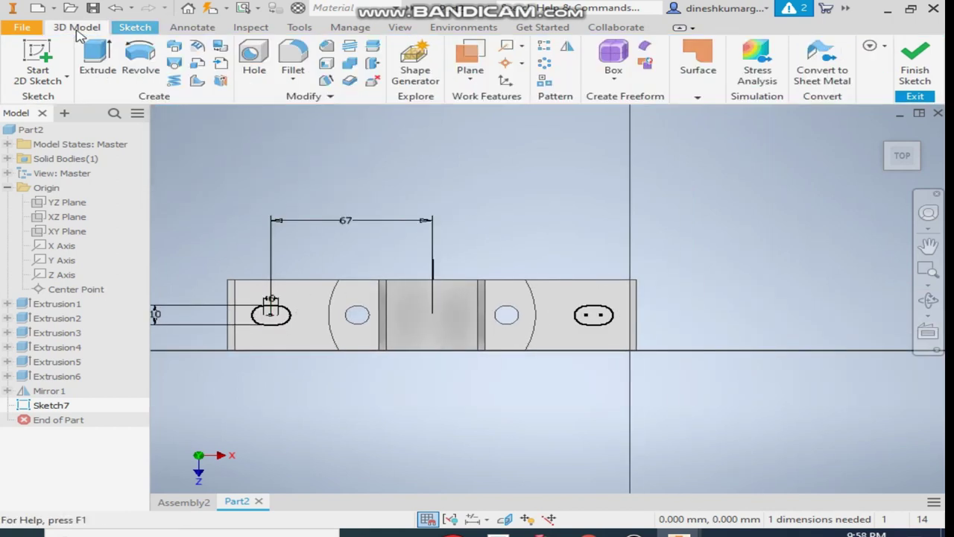
left_click(97, 61)
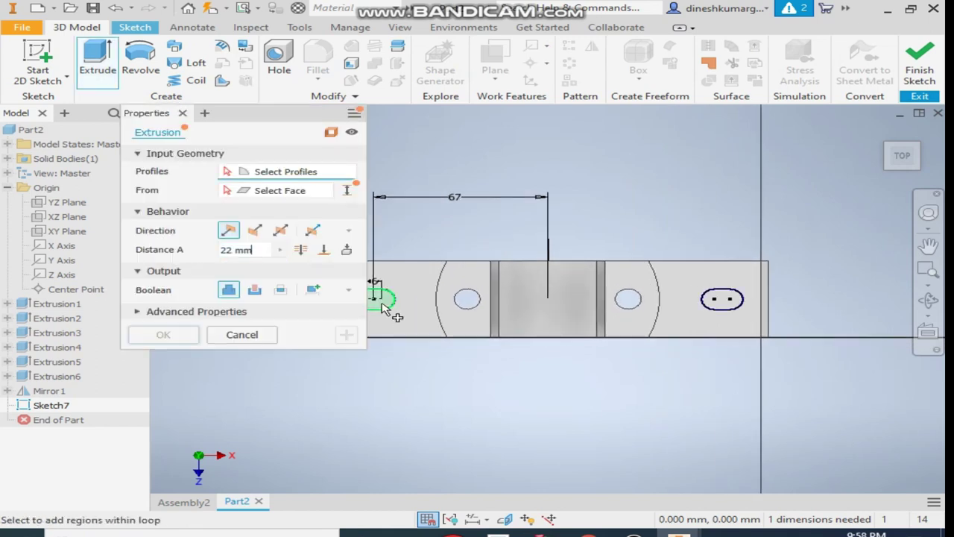
left_click(434, 305)
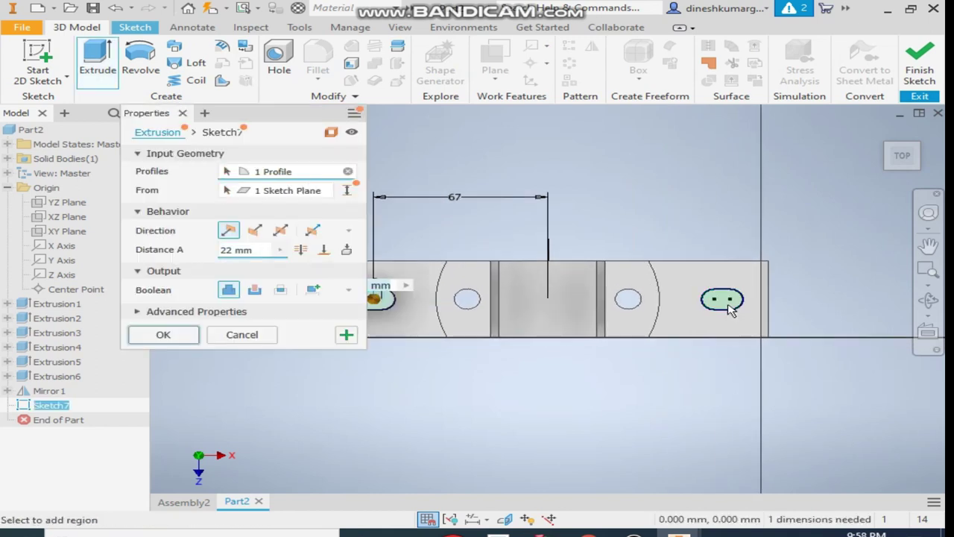
left_click(729, 308)
left_click(901, 177)
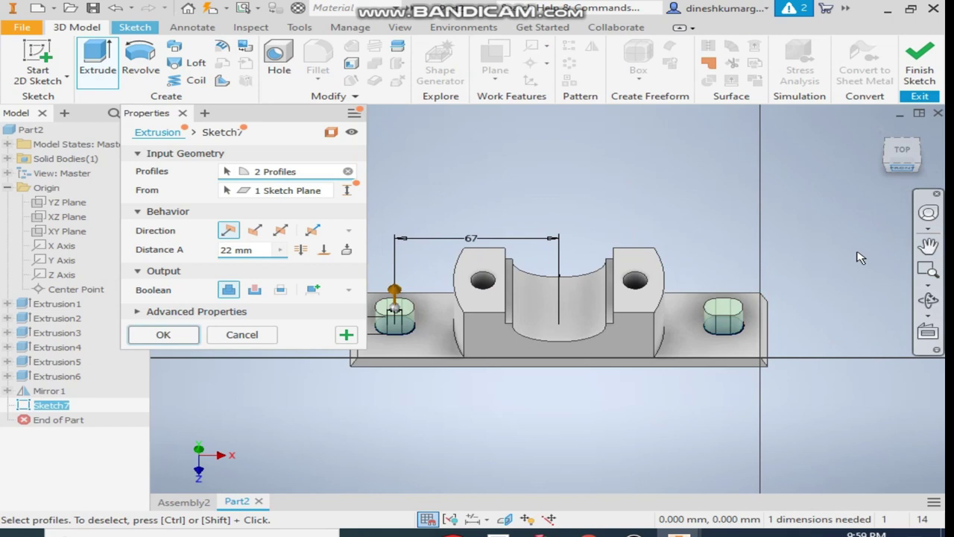
left_click(254, 231)
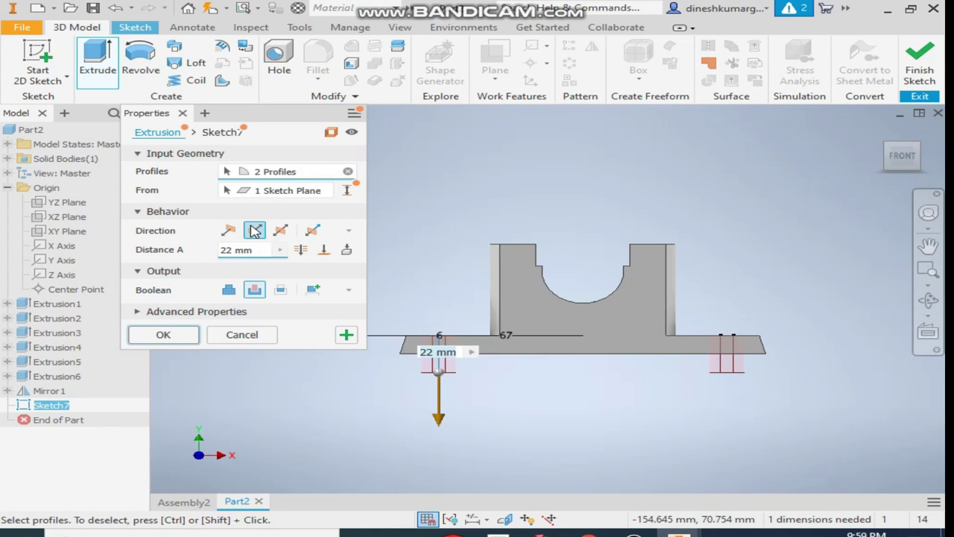
left_click(300, 248)
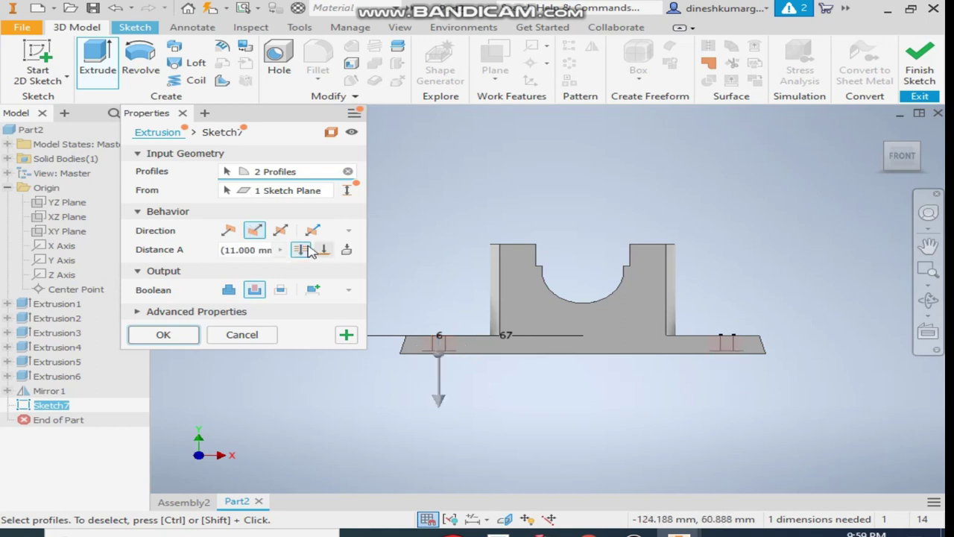
left_click(163, 335)
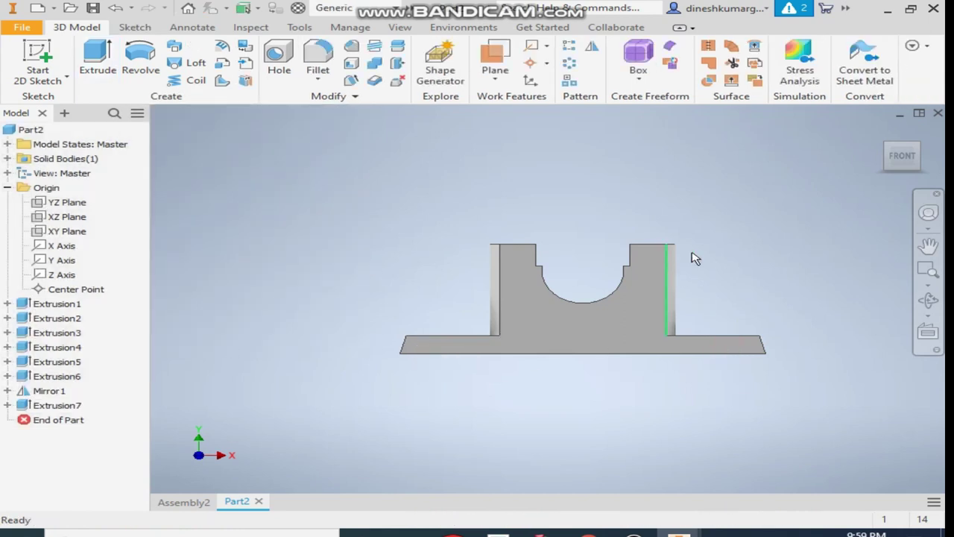
- Check the slots from below and above, then start a sketch on the XY plane in the front view
left_click(907, 175)
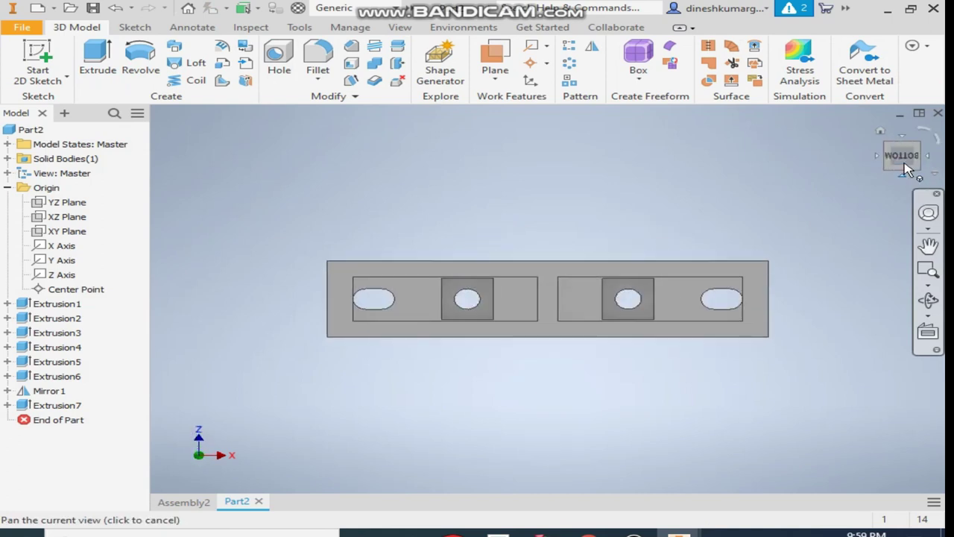
left_click(902, 140)
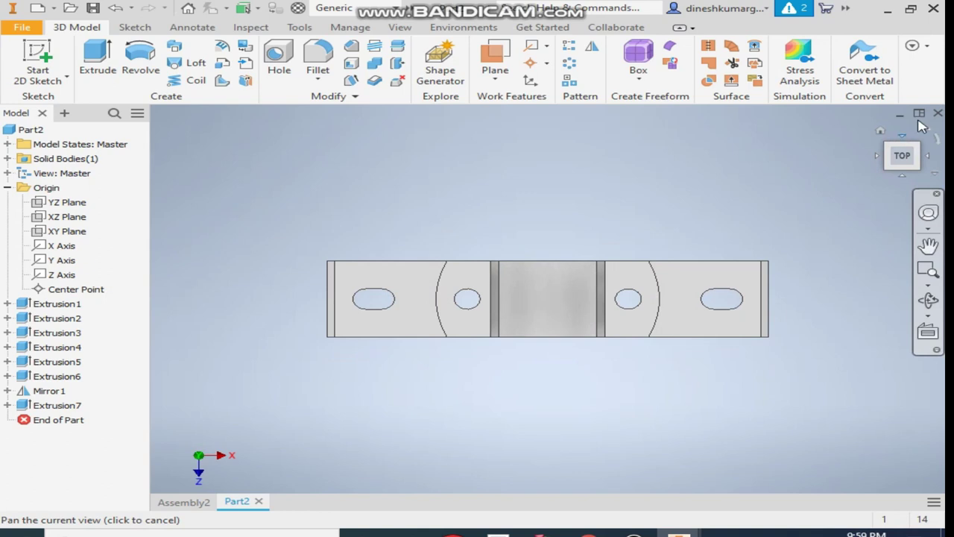
left_click(902, 175)
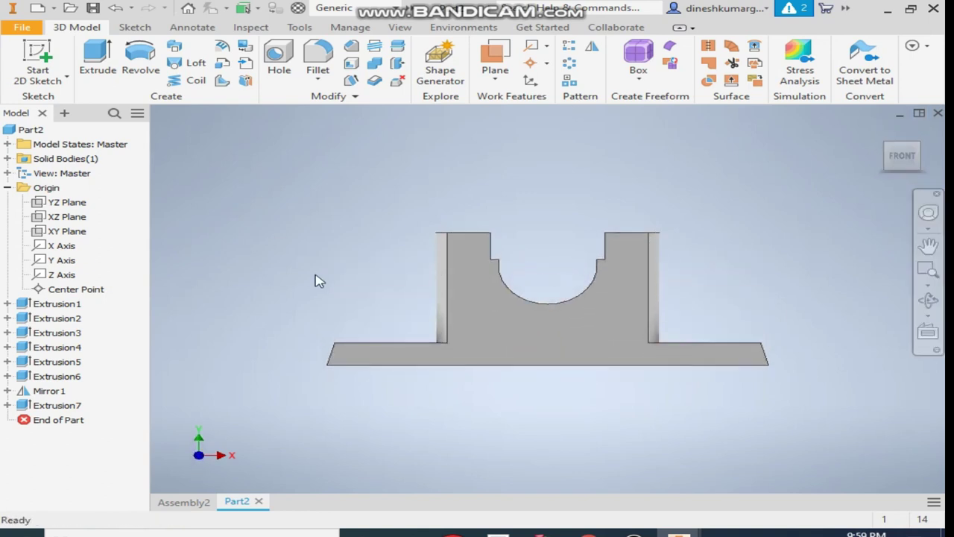
left_click(37, 63)
left_click(51, 231)
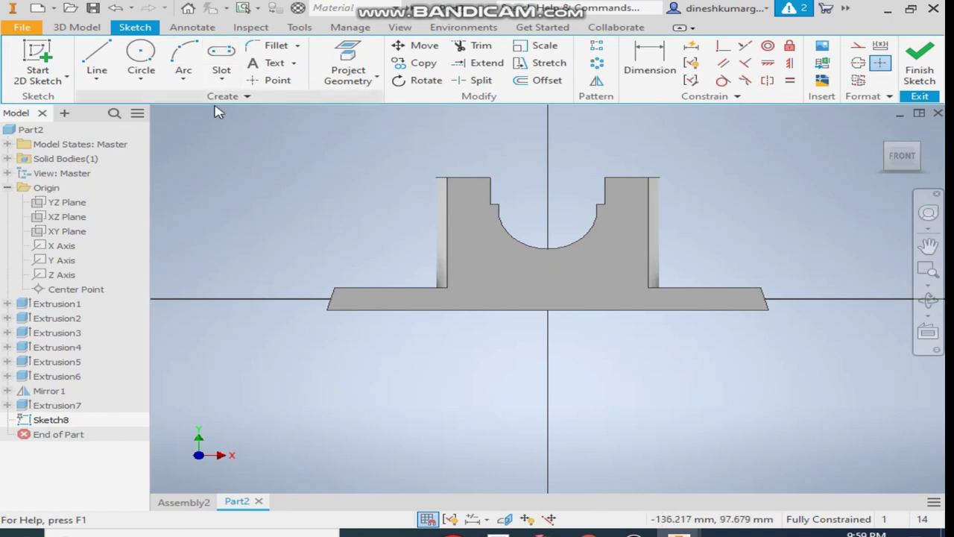
- Change the visual style to Wireframe to expose the part's internal edges
left_click(399, 27)
left_click(243, 54)
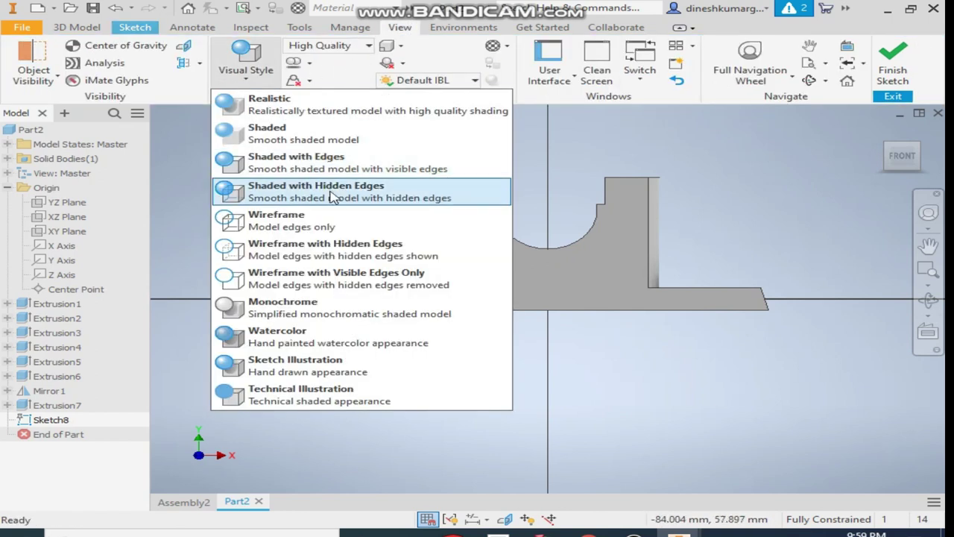
left_click(305, 221)
scroll(626, 261, "up", 5)
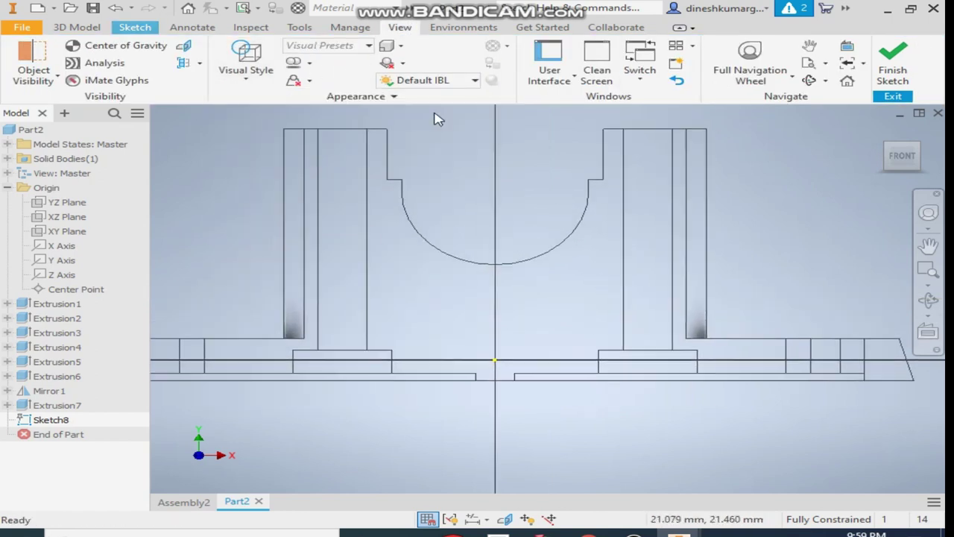
- Draw a closed profile about 6 mm wide on the vertical axis across the arc's lowest point, with a 19 mm outer side and a slanted bottom
left_click(135, 27)
left_click(96, 63)
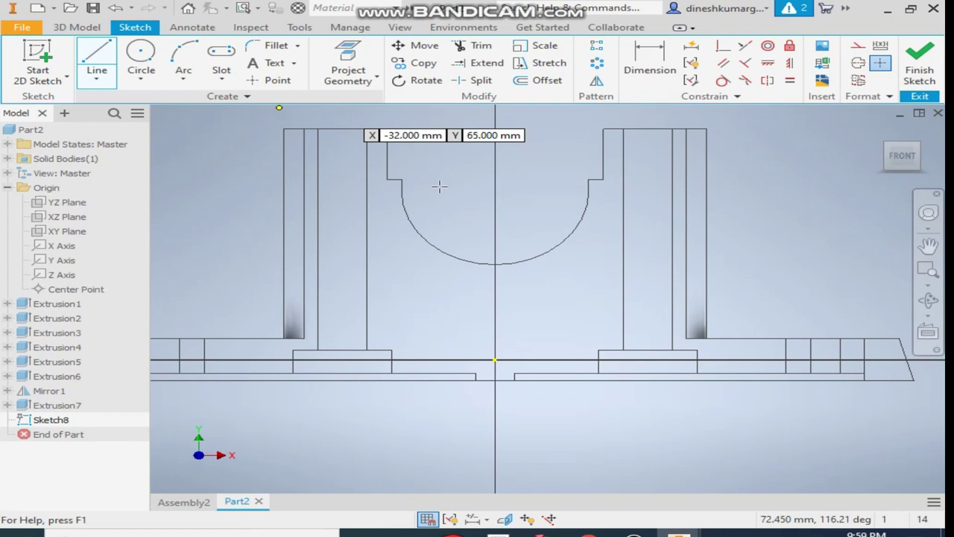
left_click(496, 214)
left_click(496, 300)
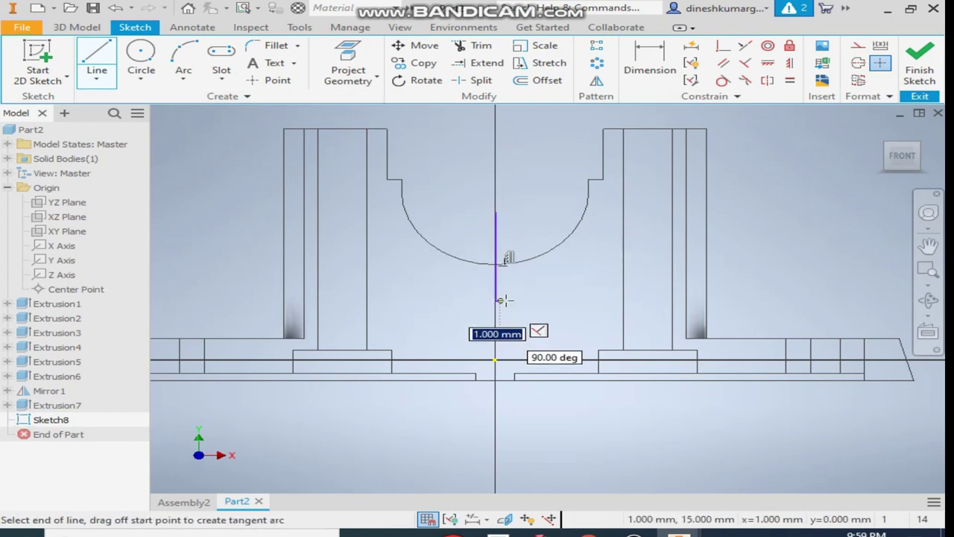
left_click(525, 286)
scroll(528, 219, "up", 3)
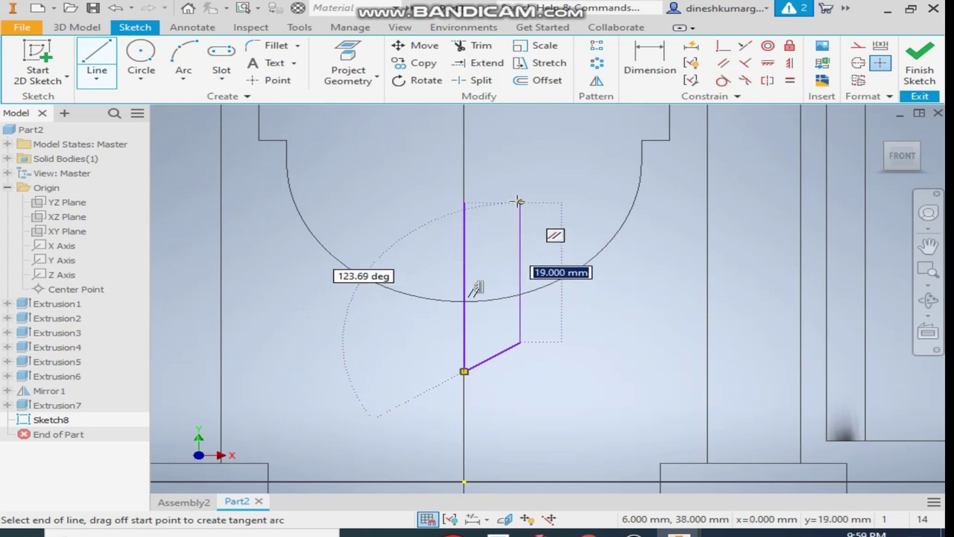
left_click(520, 202)
left_click(465, 202)
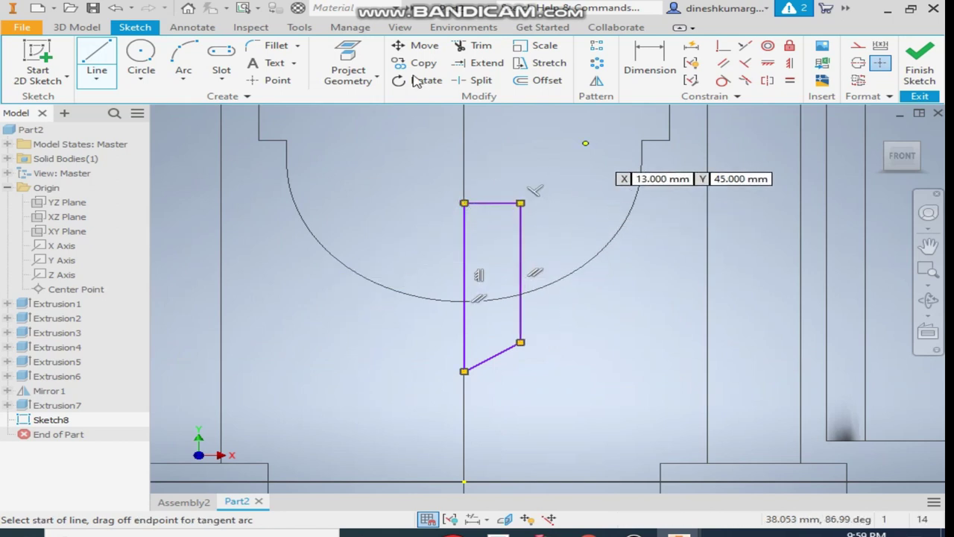
- Place a sketch point where the profile's axis edge meets the lowest point of the round-bottomed cut's arc
left_click(659, 61)
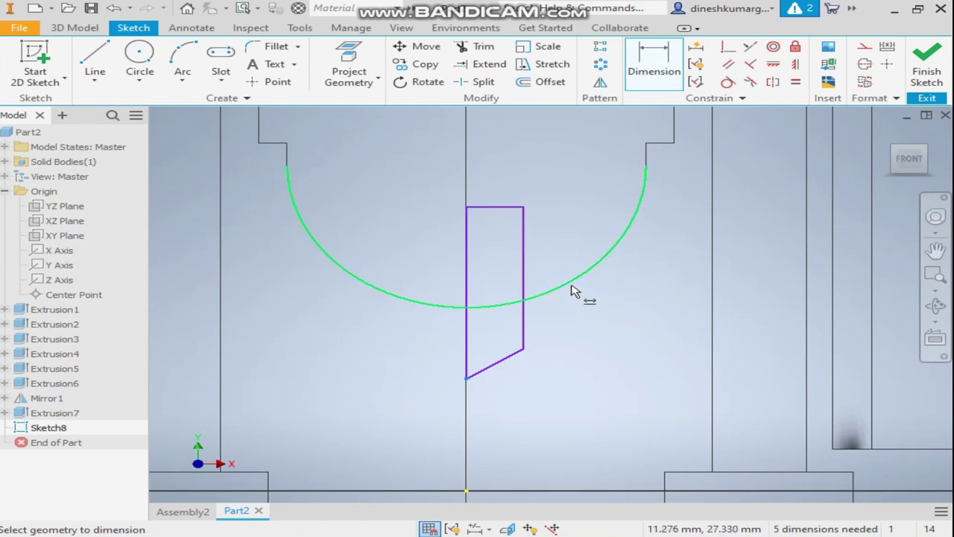
left_click(275, 82)
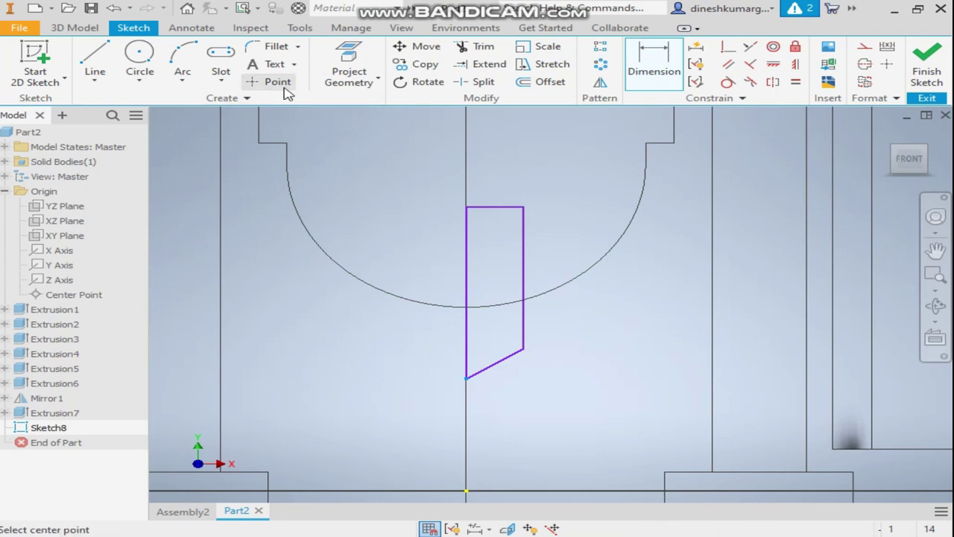
left_click(466, 306)
right_click(615, 245)
key("Escape")
mouse_move(466, 299)
left_mouse_down()
mouse_move(407, 307)
mouse_move(462, 305)
left_mouse_up()
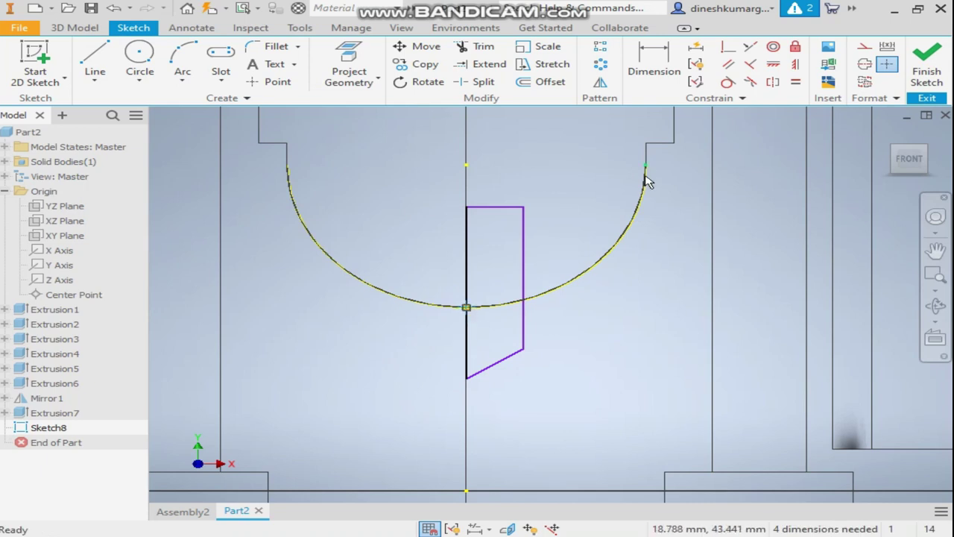
- Align the sketch point at the arc's lowest point vertically with the arc's centre point
left_click(795, 64)
left_click(466, 165)
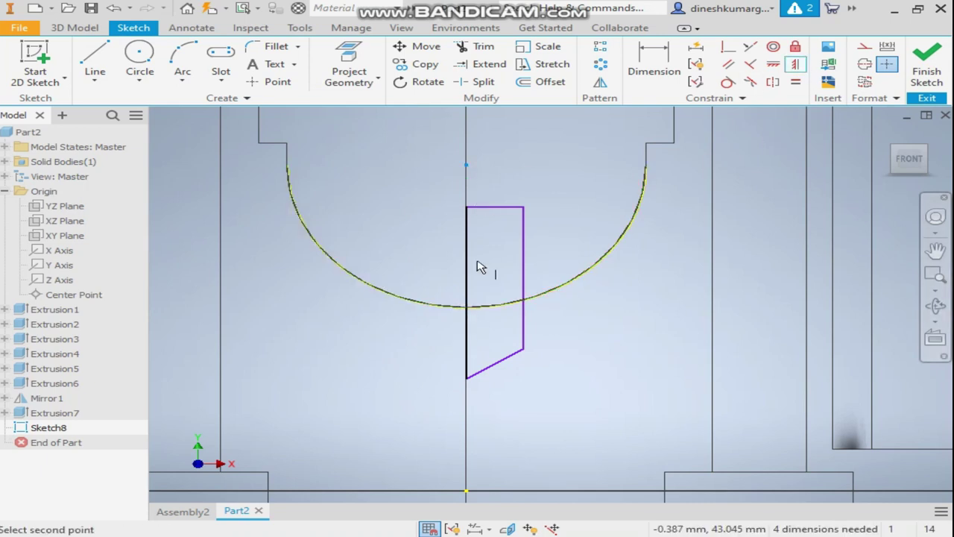
left_click(465, 307)
scroll(481, 303, "up", 3)
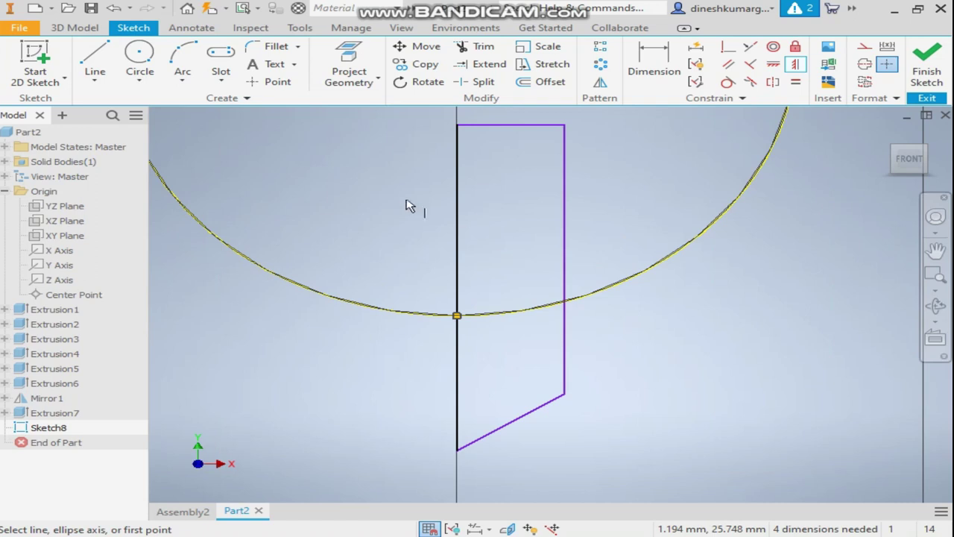
key("Escape")
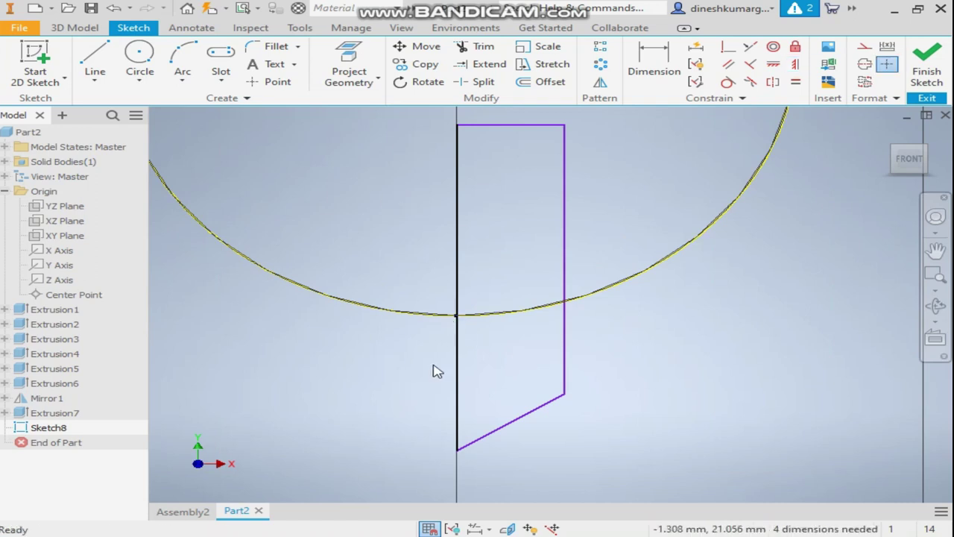
- Dimension the vertical distance from the arc's lowest point to the profile's pointed lower tip as 6 mm
scroll(438, 371, "down", 2)
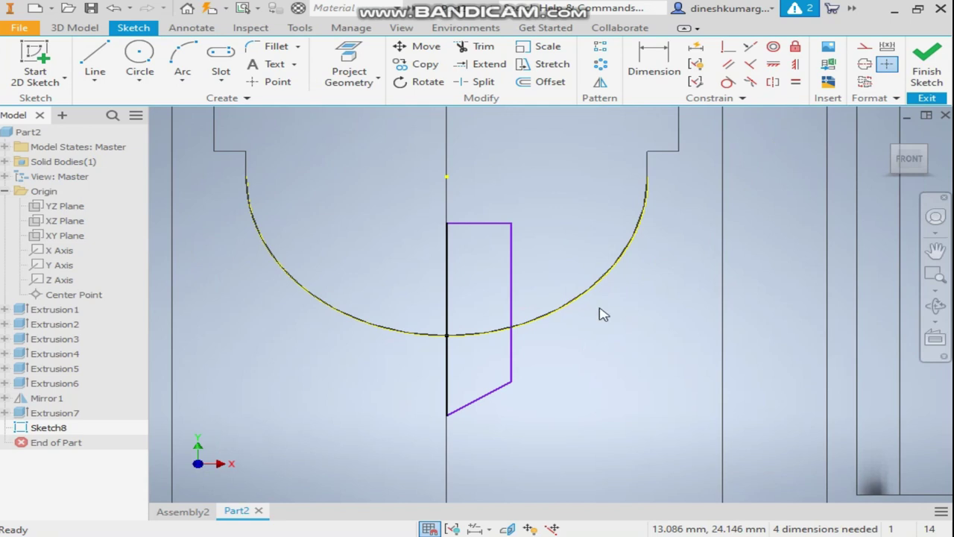
left_click(656, 67)
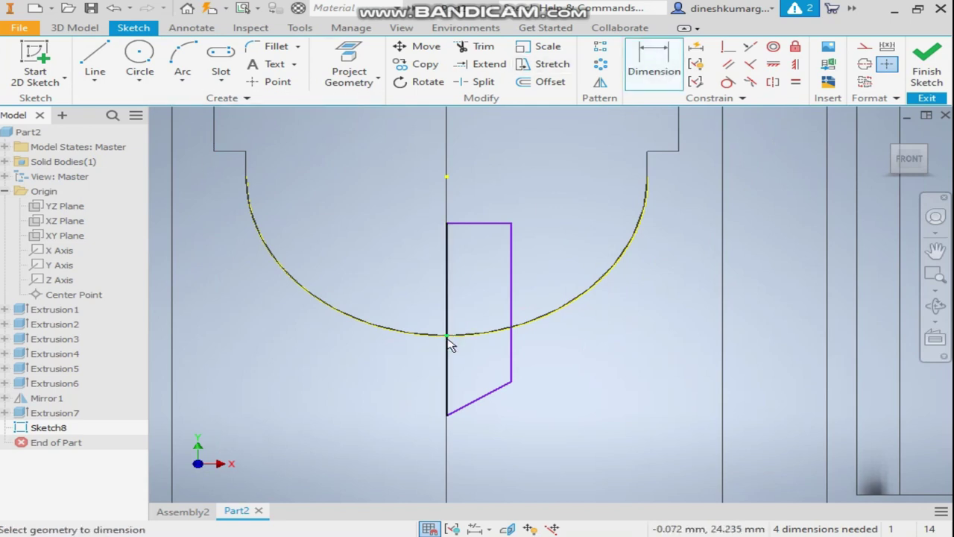
left_click(449, 406)
left_click(398, 388)
type("6")
key("Return")
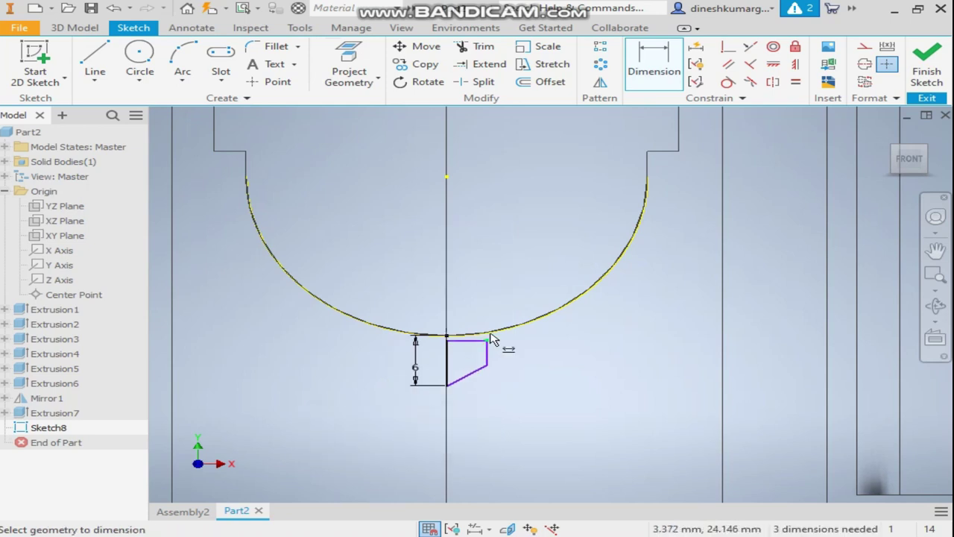
- Dimension the angle between the profile's vertical axis edge and its slanted bottom edge as 59 degrees
scroll(470, 396, "up", 3)
left_click(438, 378)
left_click(423, 350)
left_click(461, 356)
type("59")
key("Return")
key("Escape")
- Stretch the profile's top edge upward beyond the arc so the axis edge is about 18 mm long
mouse_move(477, 299)
left_mouse_down()
mouse_move(473, 174)
mouse_move(492, 99)
left_mouse_up()
middle_click_drag(492, 210, 492, 229)
scroll(491, 230, "down", 1)
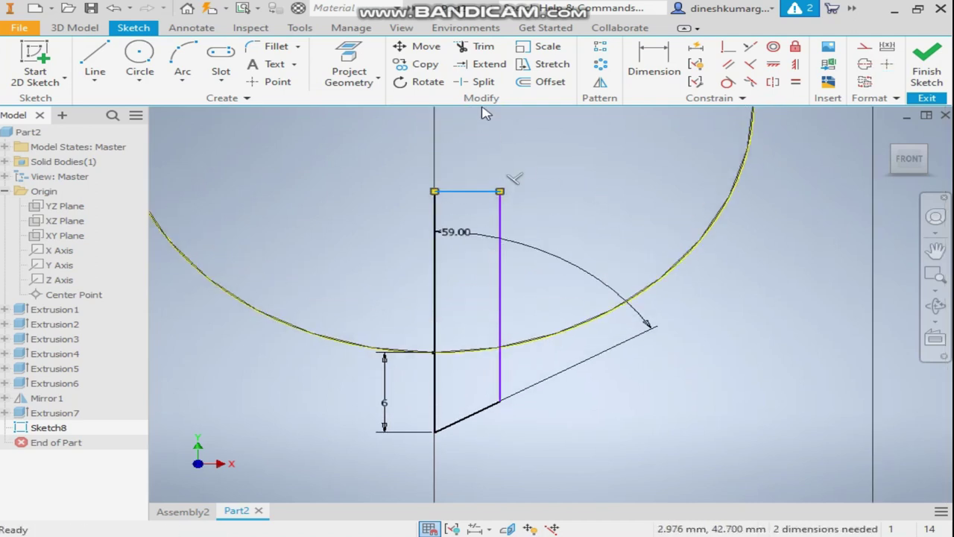
- Dimension the profile's axis edge as 20 mm long and its top edge as 3 mm wide
left_click(654, 68)
left_click(436, 287)
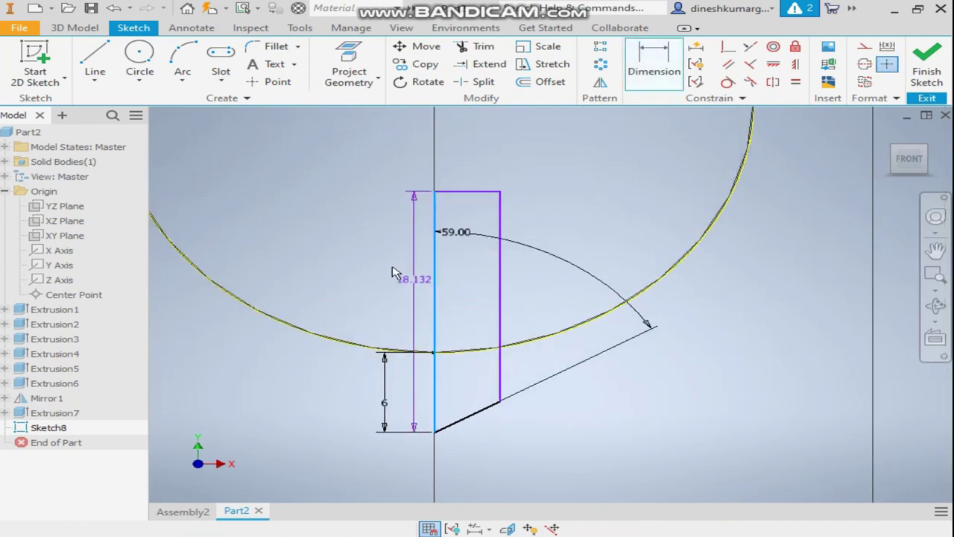
left_click(421, 287)
type("20")
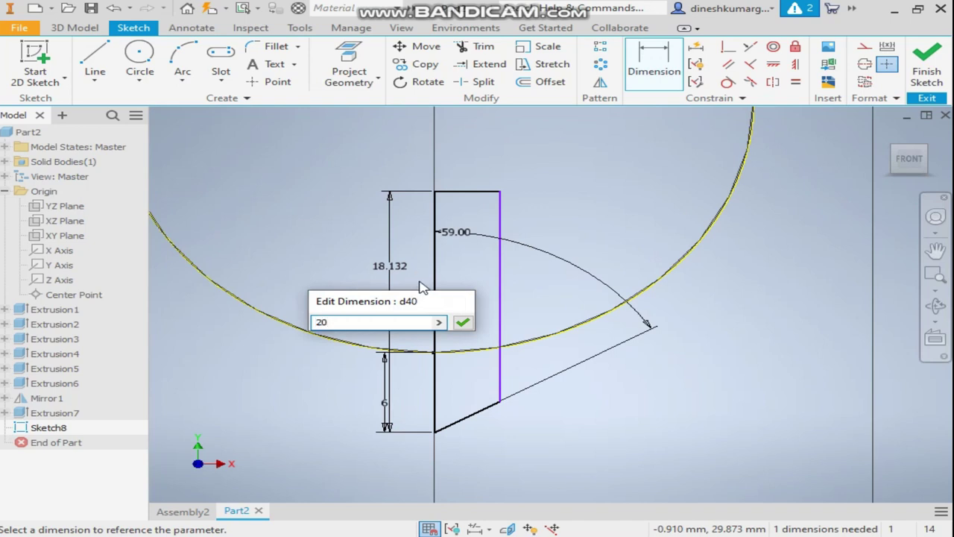
key("Return")
left_click(483, 166)
left_click(477, 149)
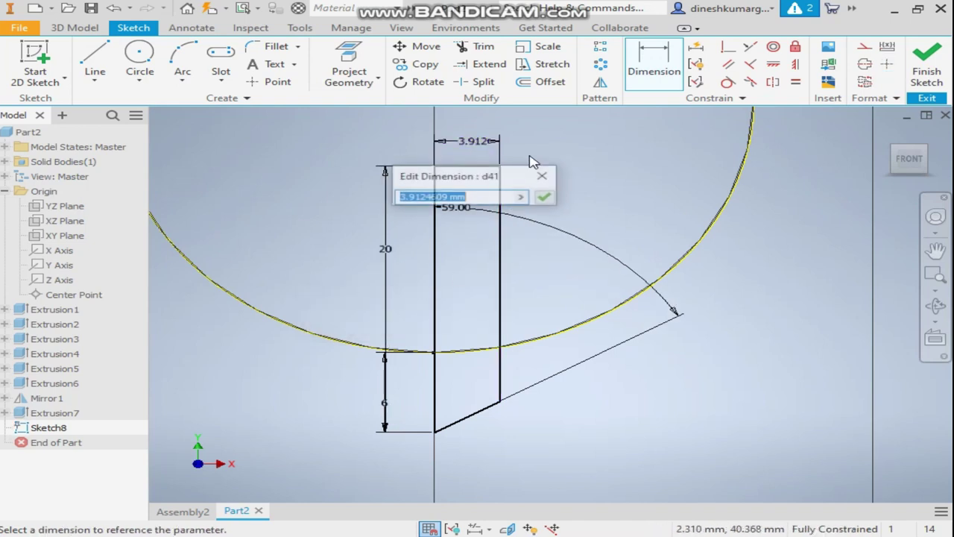
type("3")
key("Return")
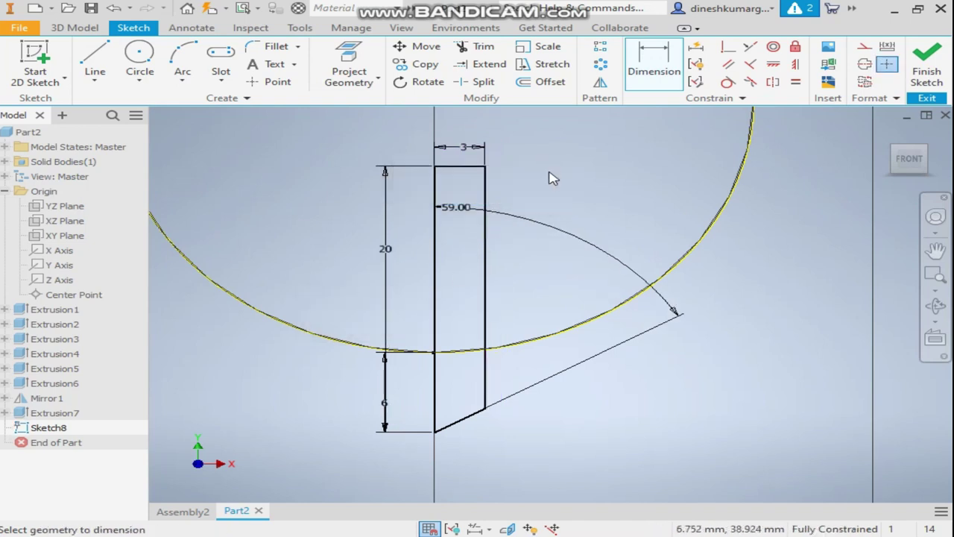
- Revolve both profile regions 360 degrees about the profile's axis edge as a cut to form the pointed hole
scroll(473, 256, "down", 2)
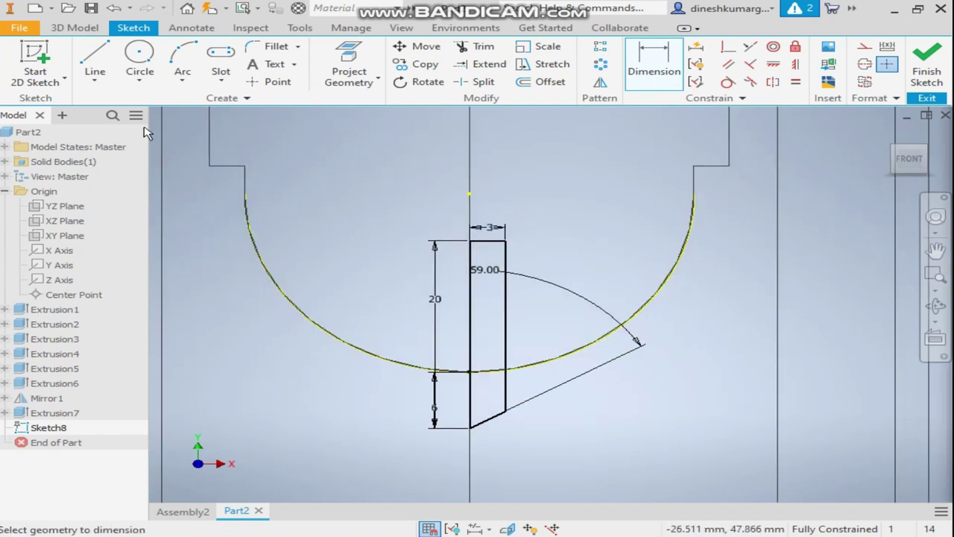
left_click(75, 28)
scroll(651, 408, "down", 3)
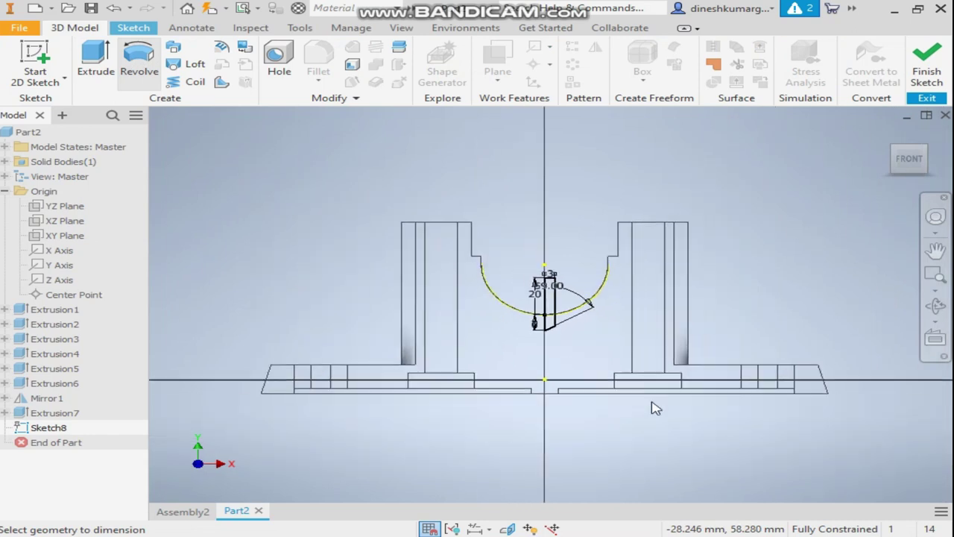
key("r")
scroll(537, 301, "up", 3)
left_click(571, 283)
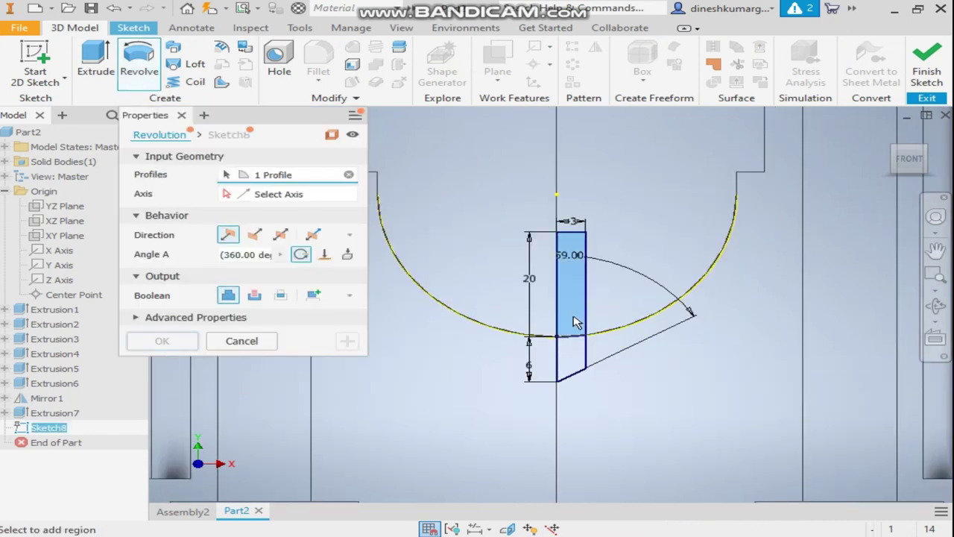
left_click(568, 363)
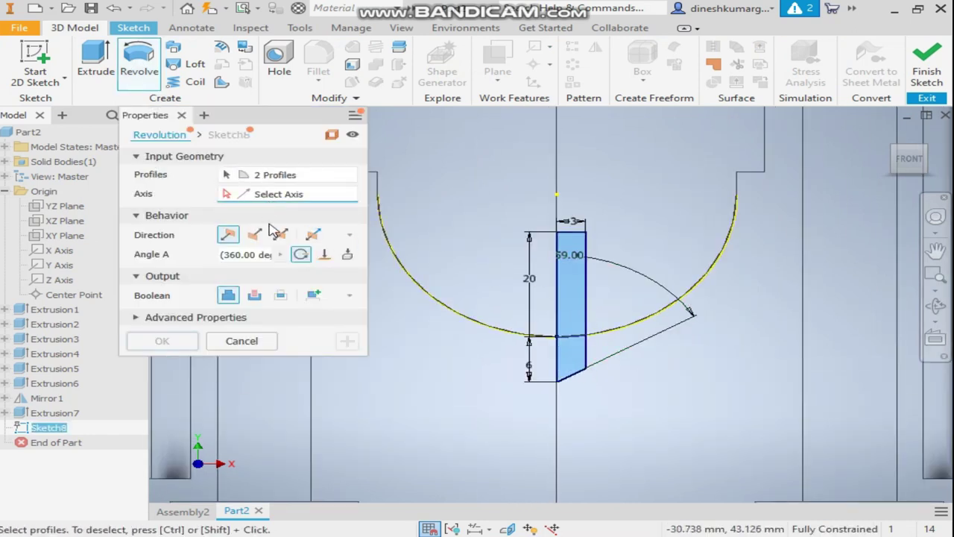
left_click(558, 295)
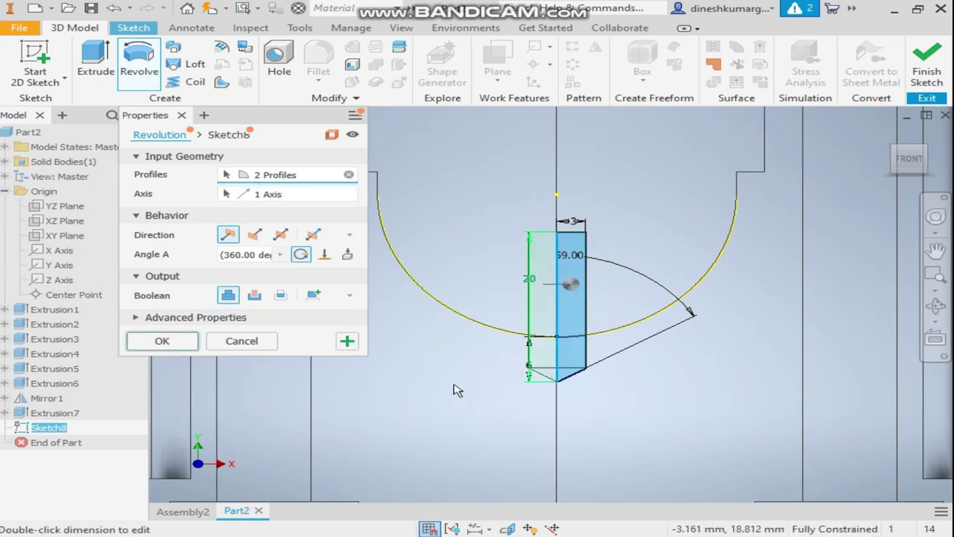
left_click(254, 295)
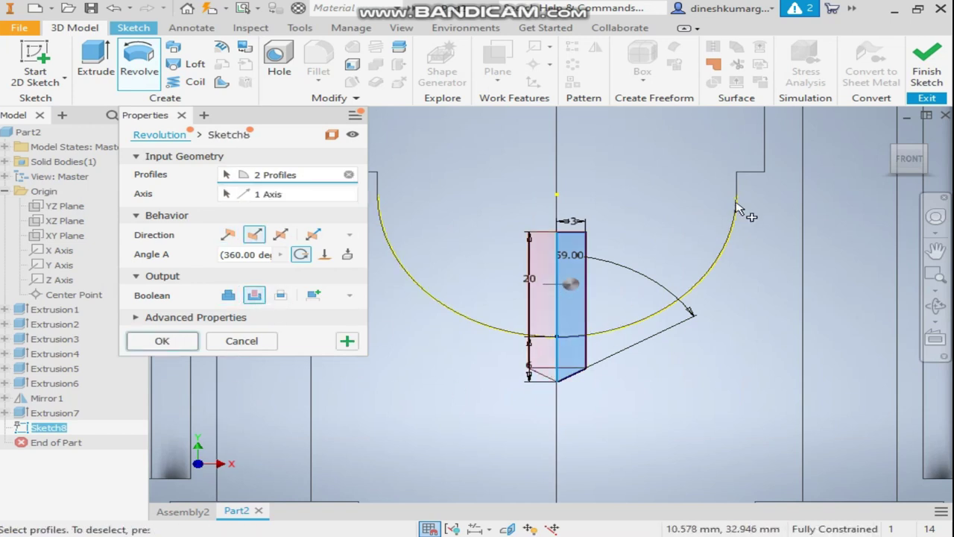
left_click(923, 153)
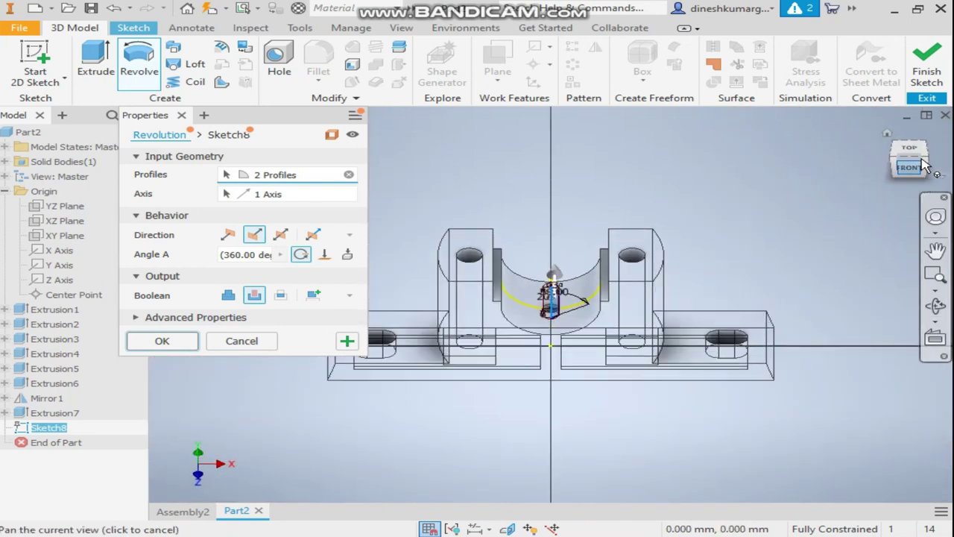
left_click(886, 133)
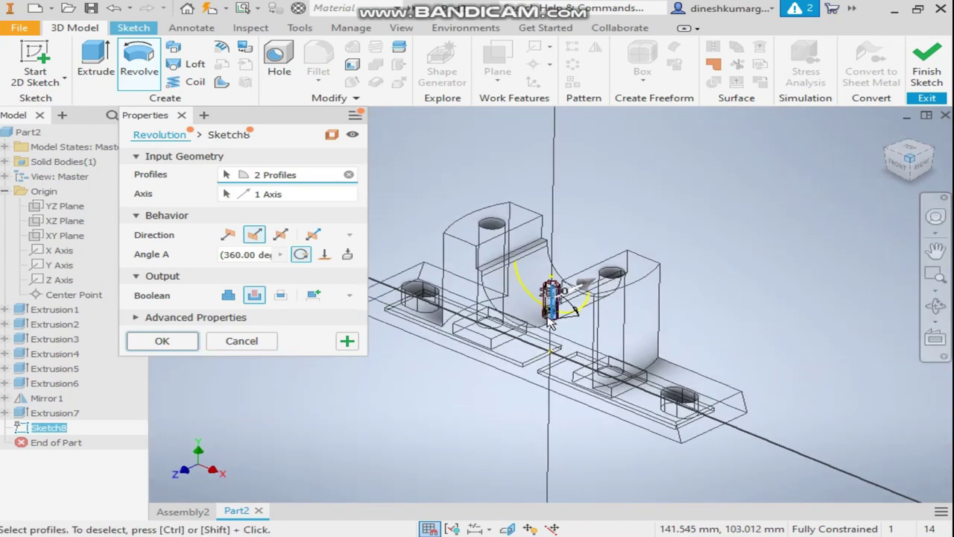
scroll(549, 316, "down", 4)
left_click(162, 341)
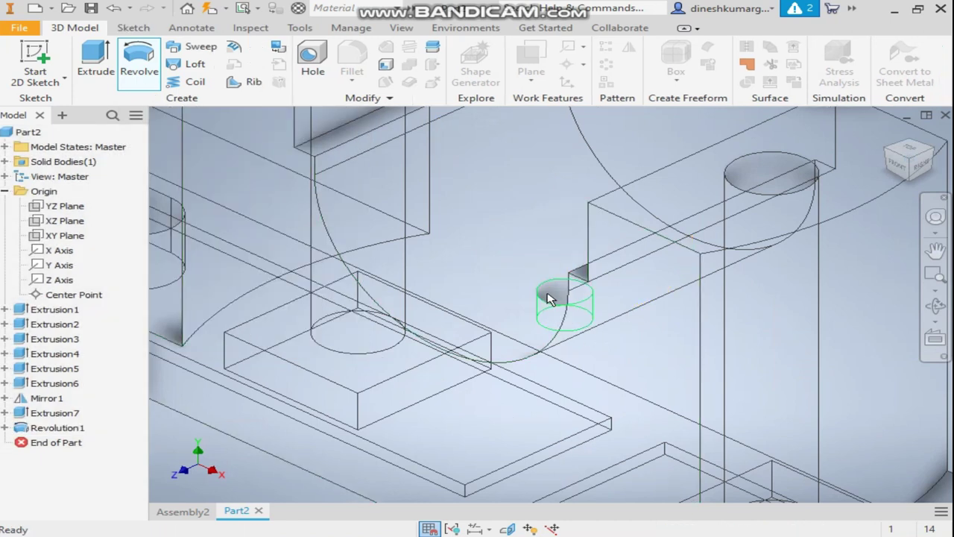
- Change the visual style from wireframe to Shaded with Edges
middle_click_drag(549, 298, 460, 348)
scroll(460, 347, "up", 1)
left_click(401, 27)
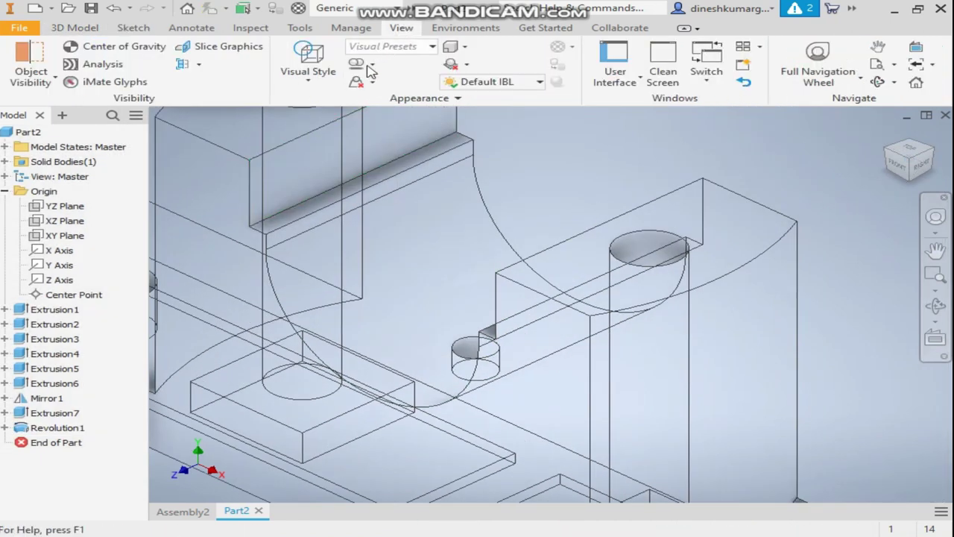
left_click(308, 66)
left_click(330, 136)
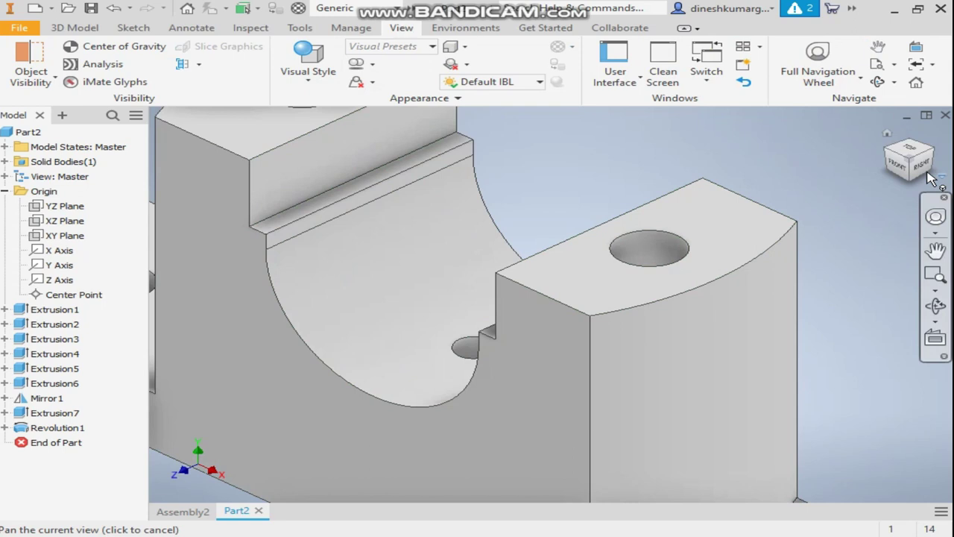
- Fillet both curved edges where the upright block's arc ends meet the base plate with a 6 mm radius
left_click(898, 162)
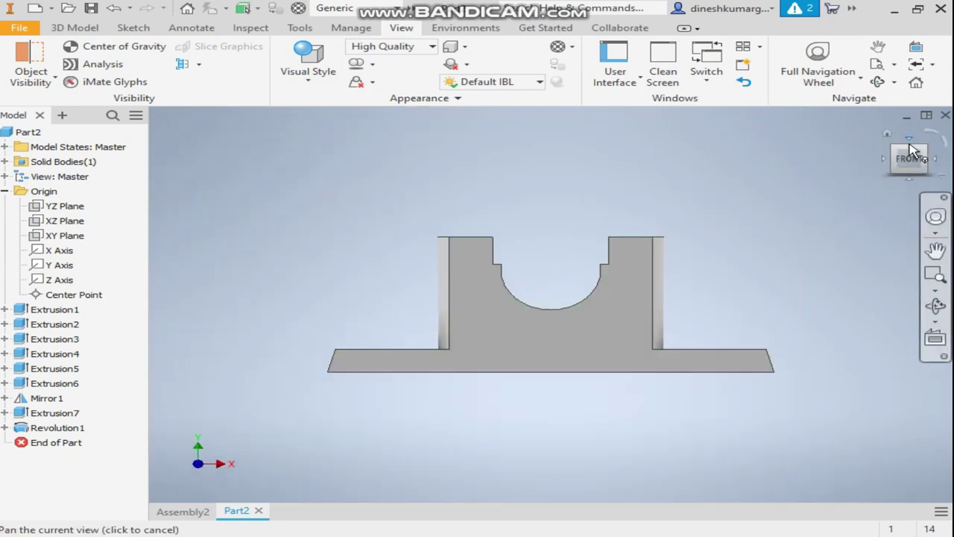
left_click(909, 144)
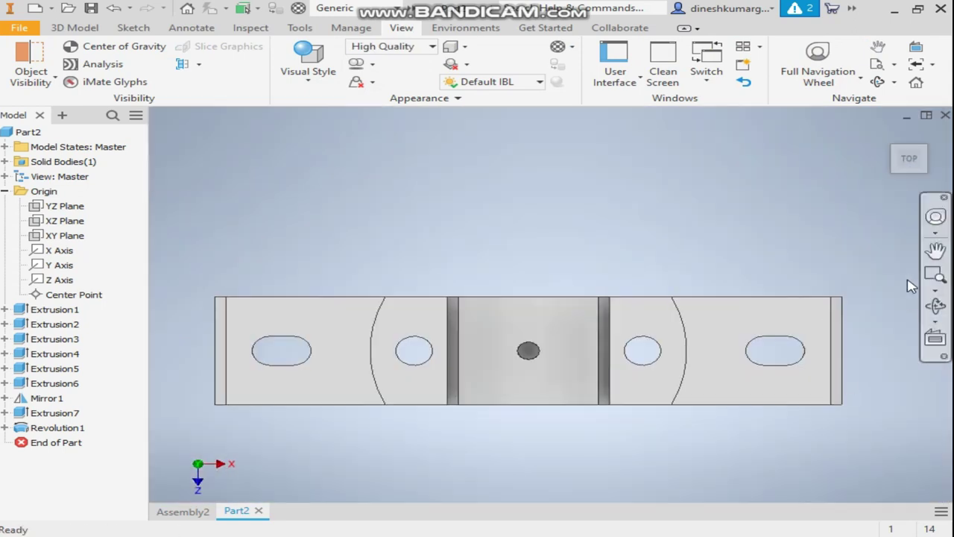
left_click(913, 179)
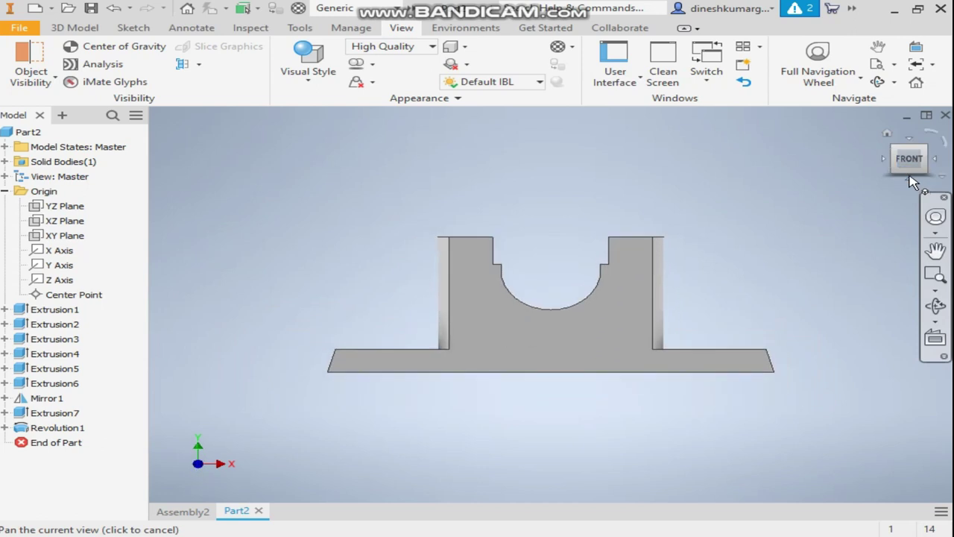
left_click(909, 140)
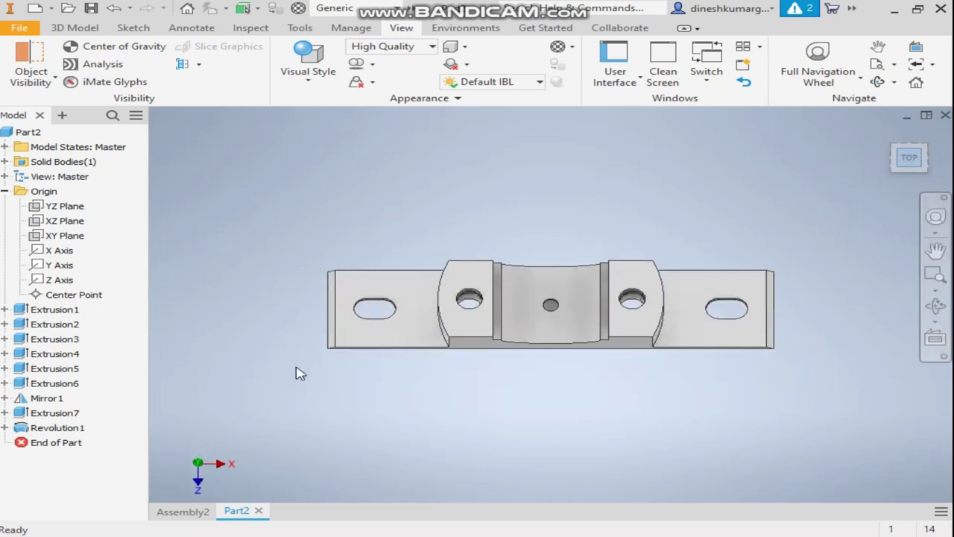
middle_click_drag(820, 306, 845, 263, "shift")
scroll(444, 357, "down", 4)
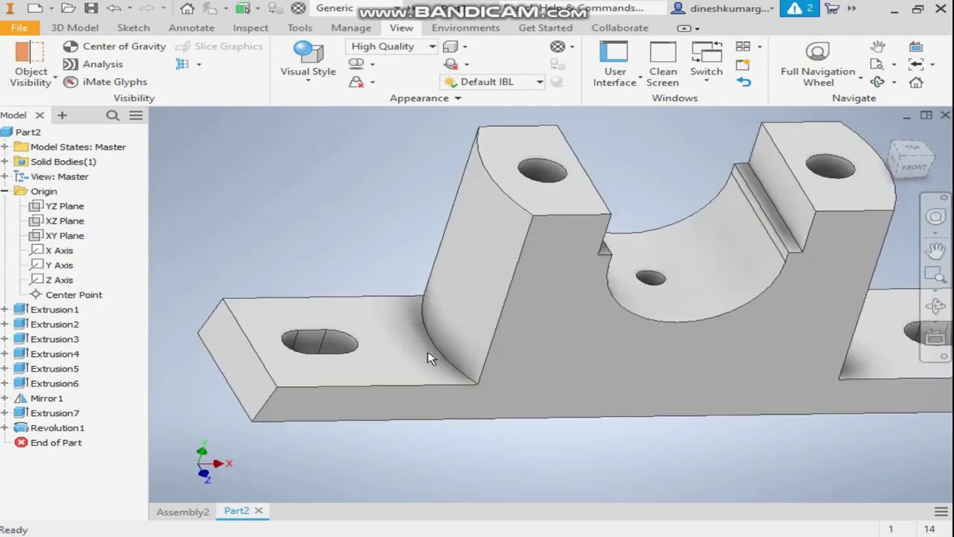
left_click(432, 359)
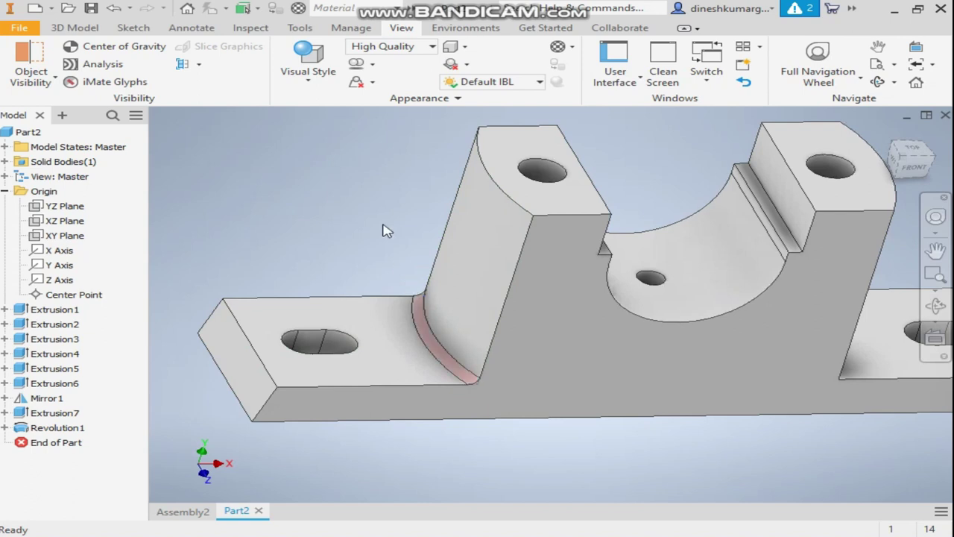
key("f")
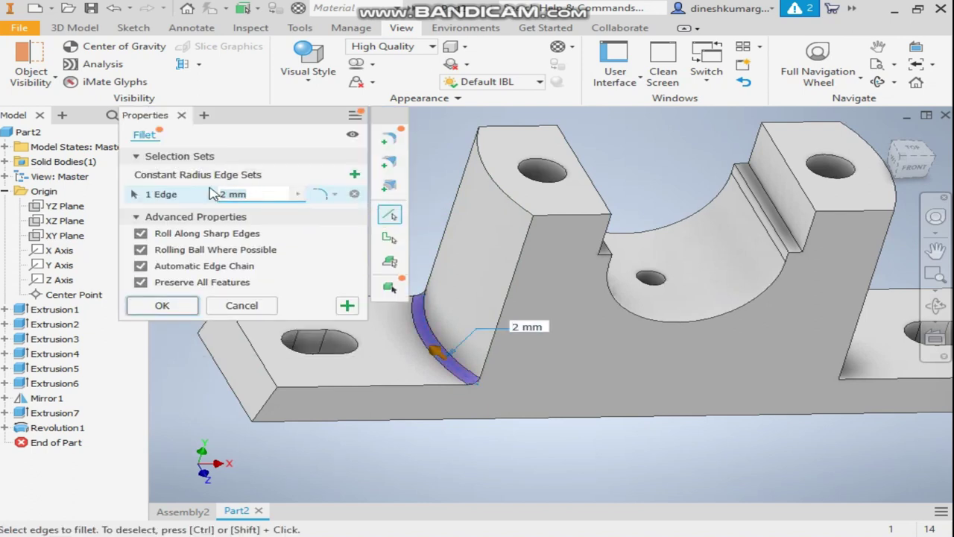
type("6")
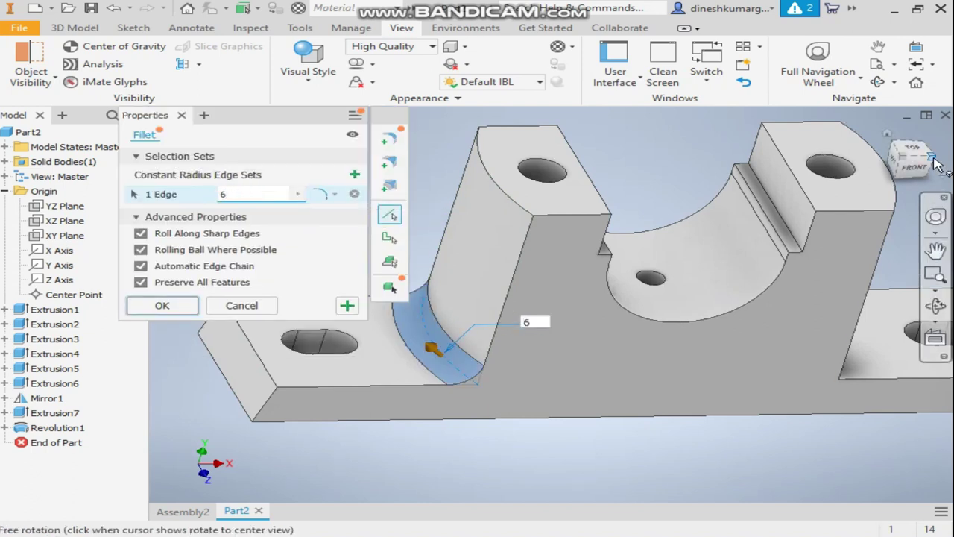
left_click(935, 164)
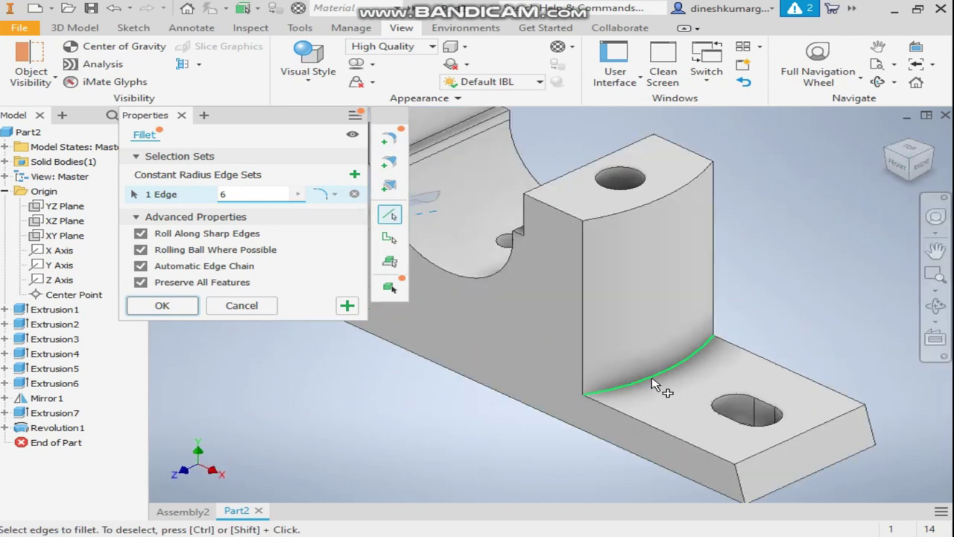
left_click(653, 383)
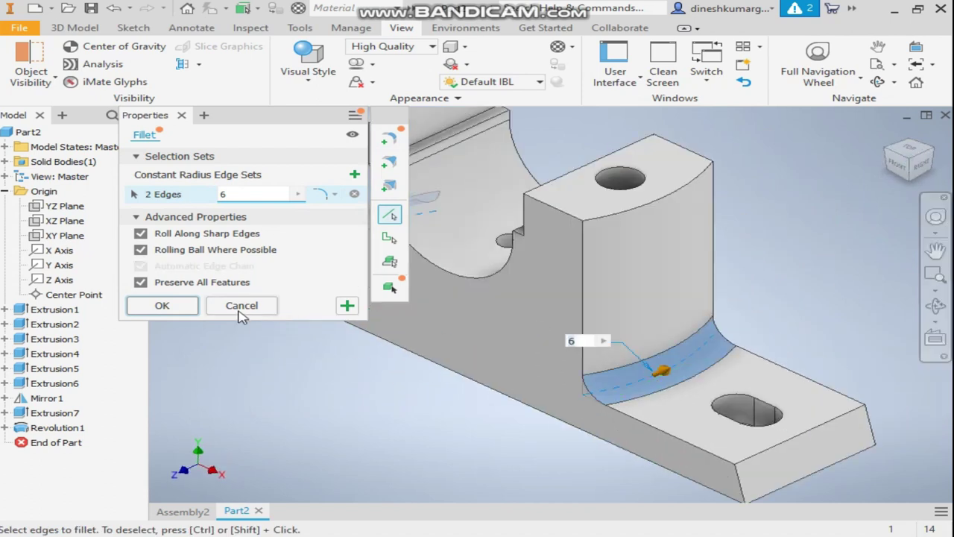
left_click(183, 307)
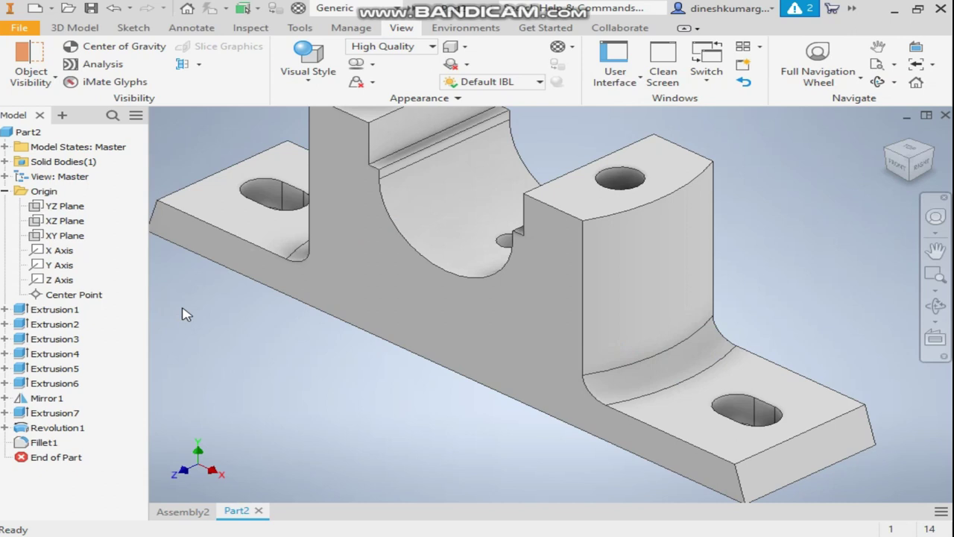
- Apply a reddish-orange metallic appearance from the Inventor Material Library to the whole part
scroll(350, 335, "down", 4)
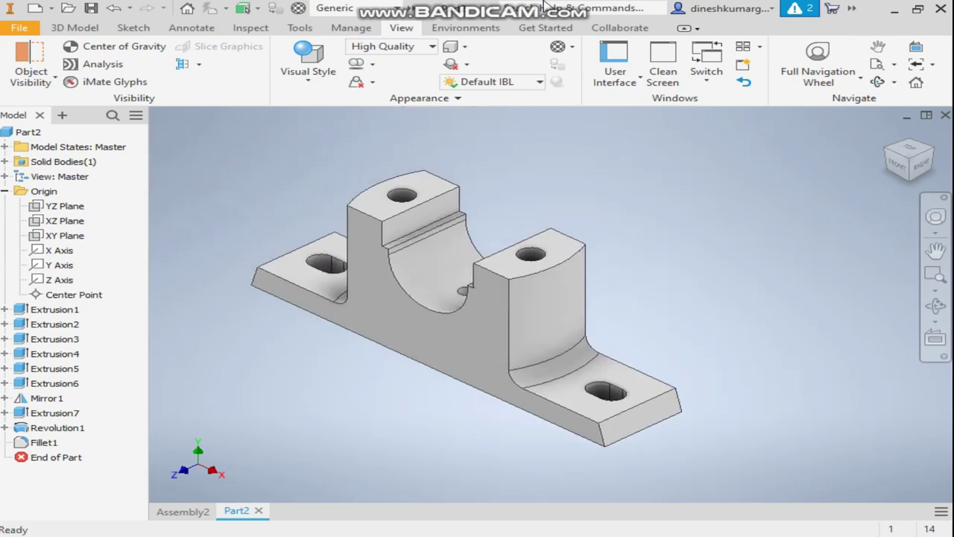
left_click(412, 7)
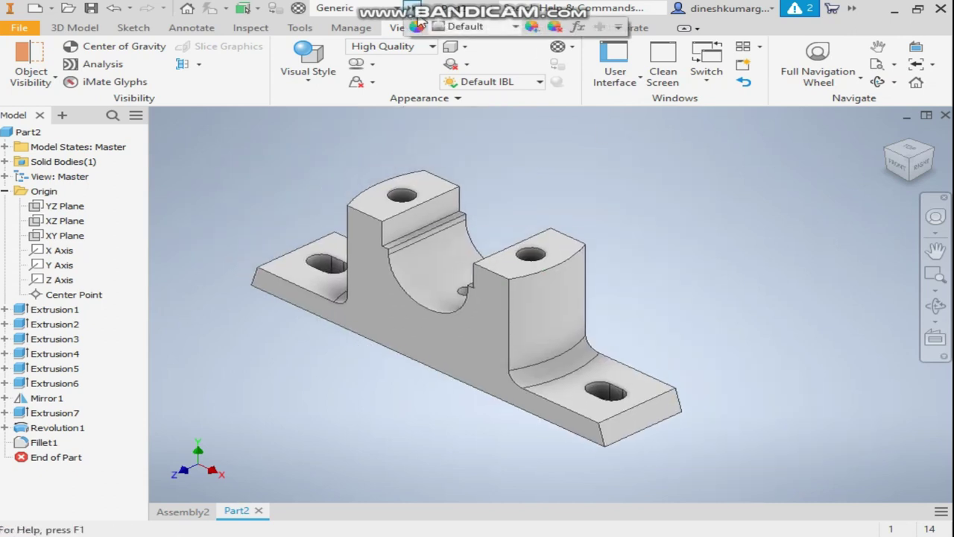
left_click(477, 26)
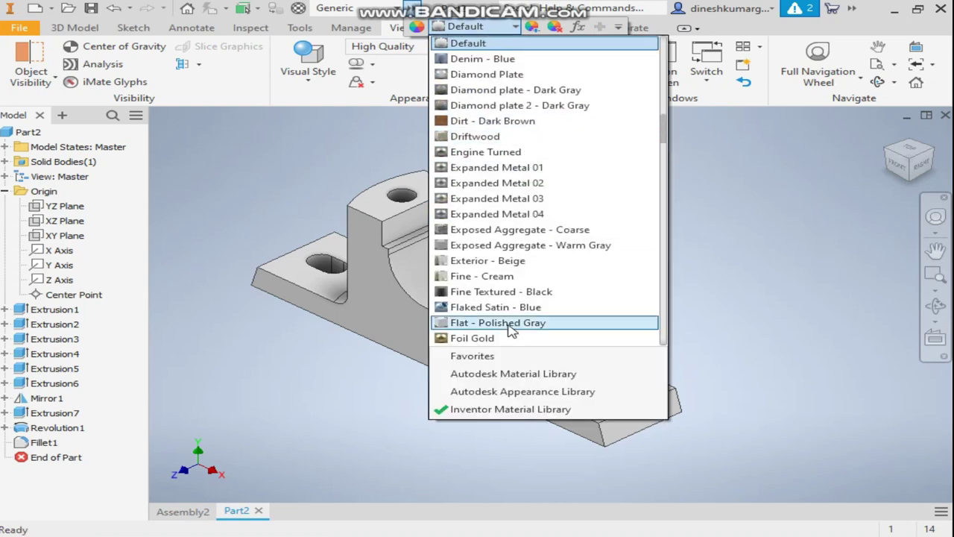
scroll(509, 283, "down", 8)
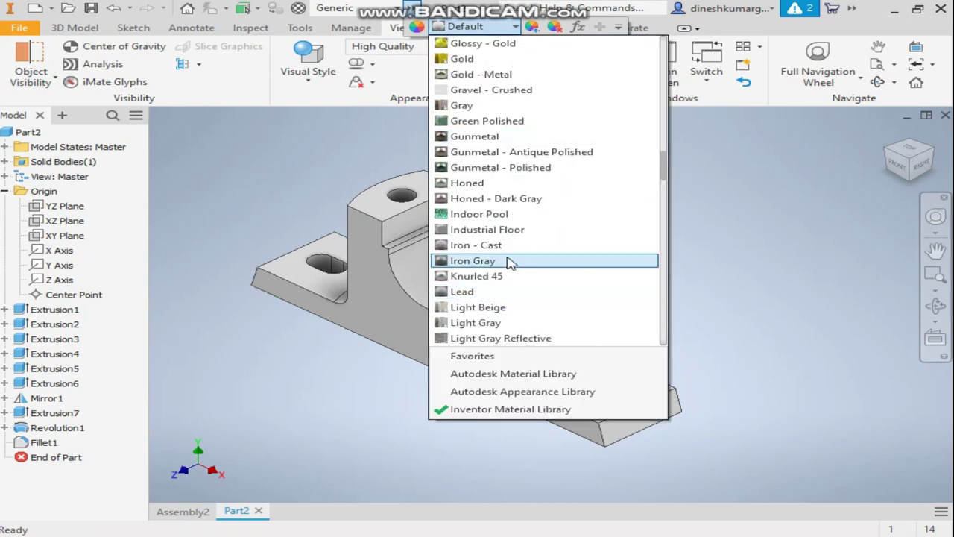
scroll(491, 269, "down", 4)
scroll(505, 280, "up", 6)
scroll(504, 277, "down", 7)
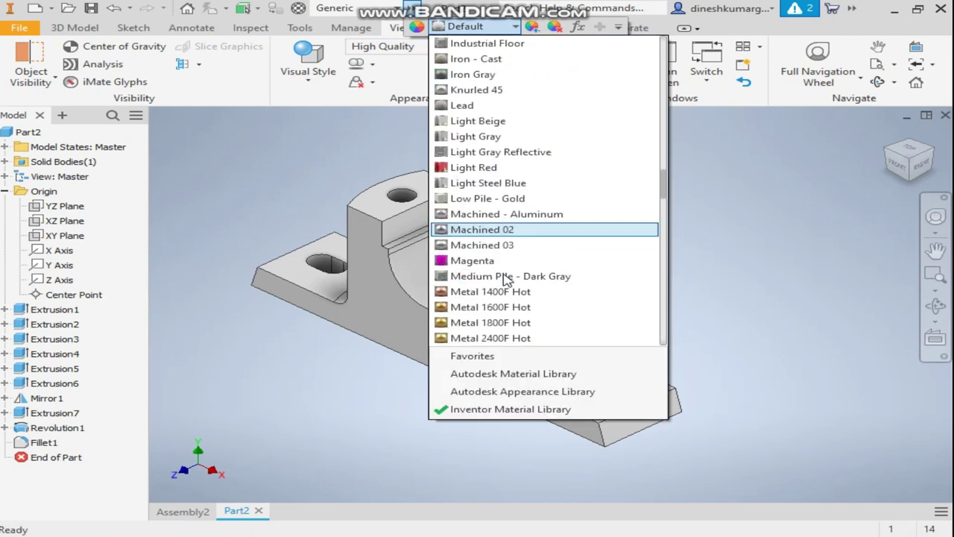
left_click(548, 262)
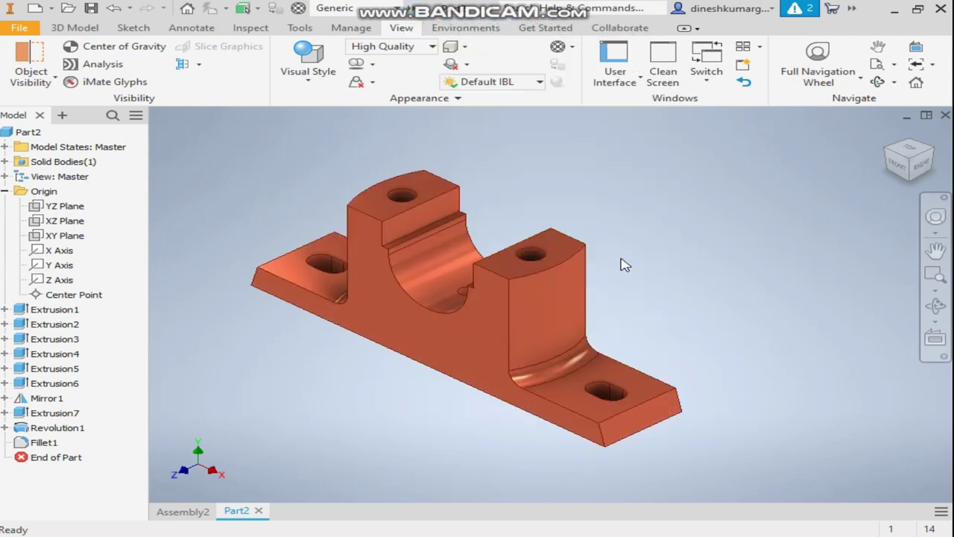
- Start saving the part, create a folder named BLOCK inside the inventor folder, and open it as the save location
left_click(91, 10)
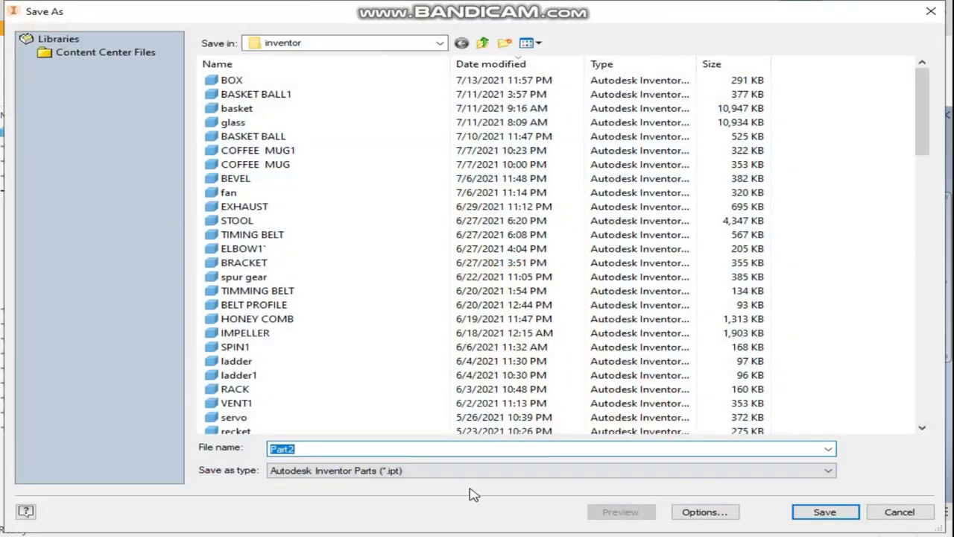
left_click(505, 43)
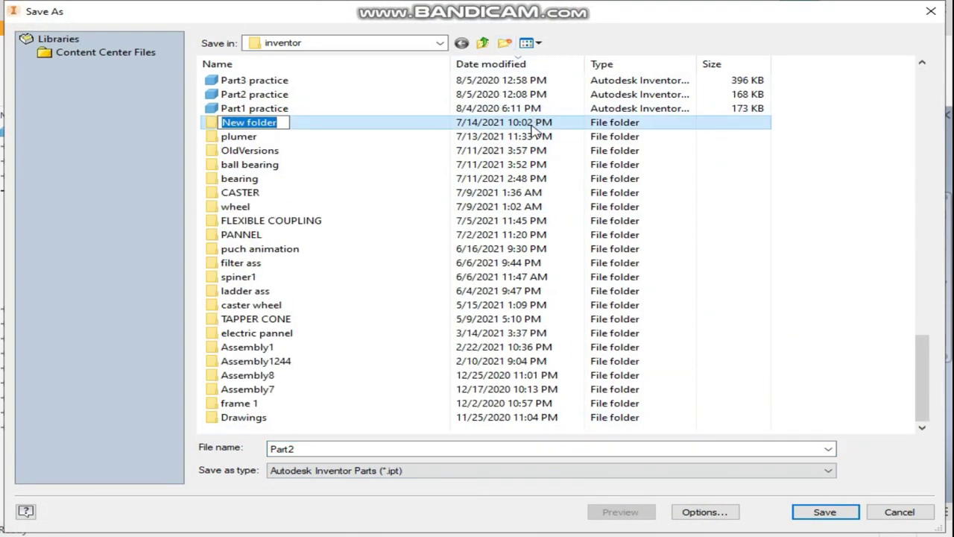
type("BLOCK")
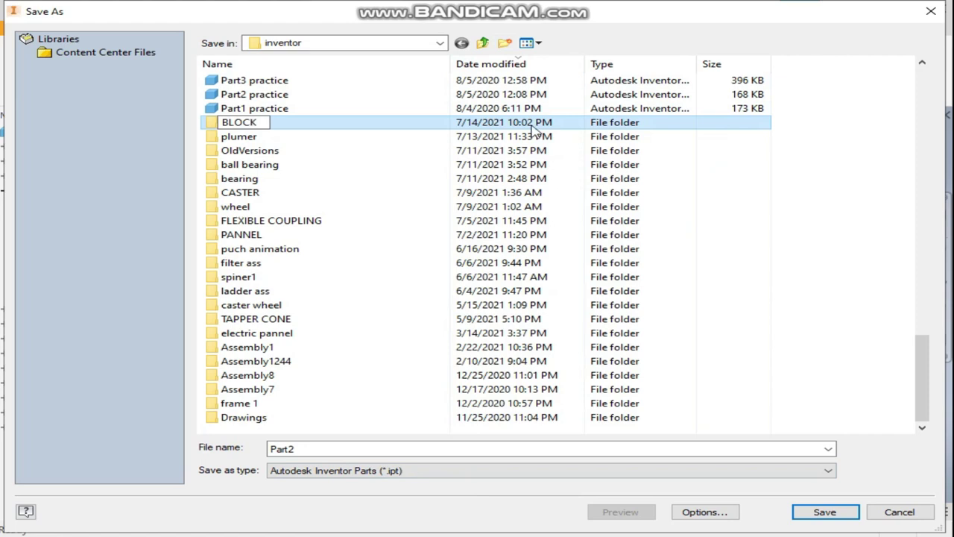
double_click(533, 125)
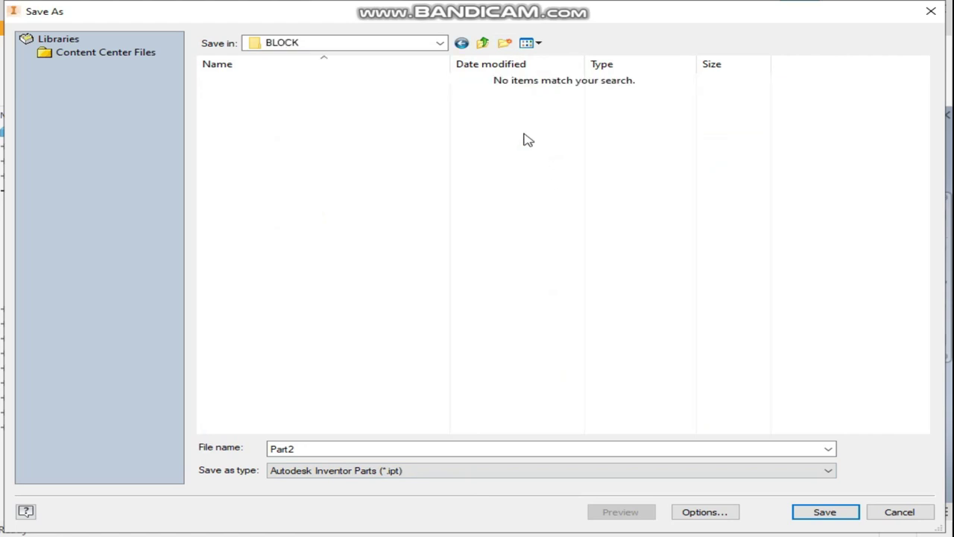
- Name the part file CASTING and save it in the BLOCK folder
double_click(316, 449)
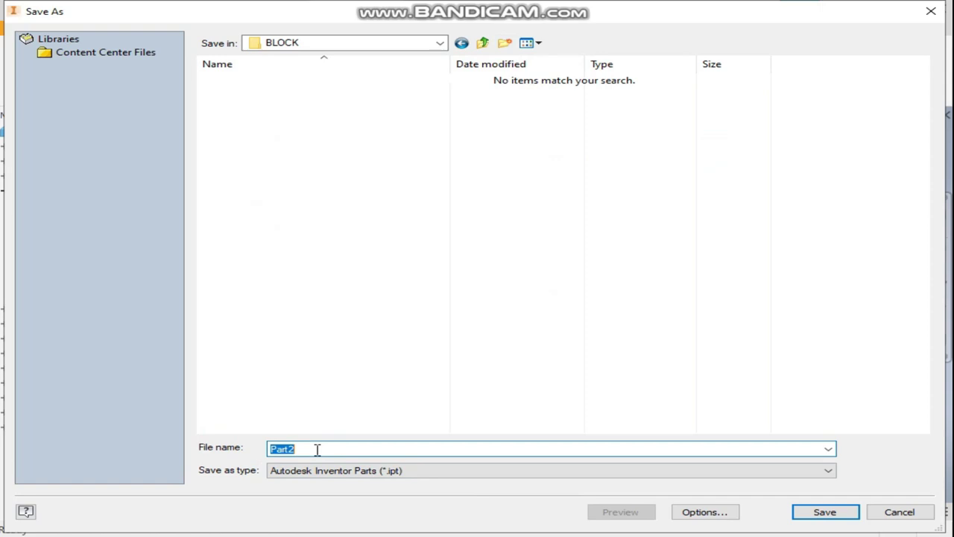
type("CAS")
key("BackSpace")
type("ASSSST")
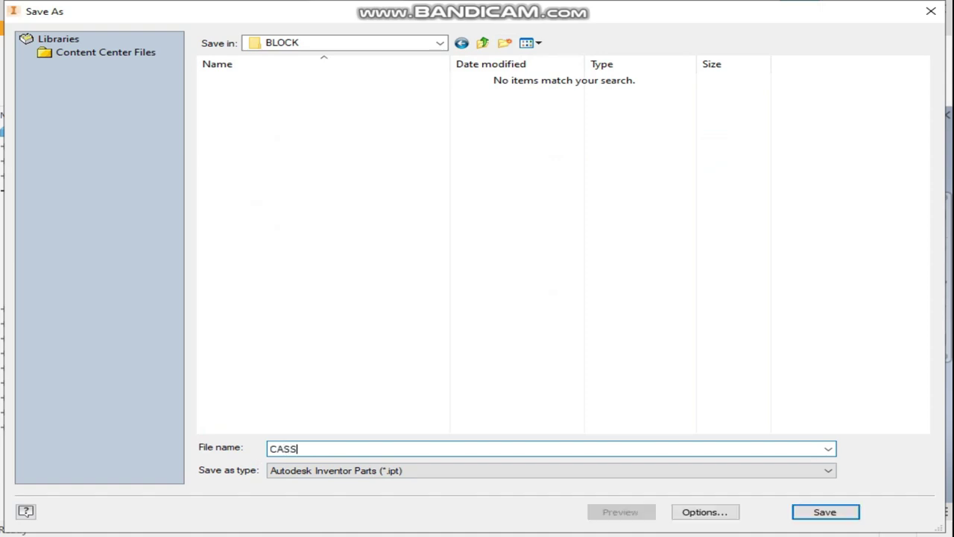
key("Return")
type("ING")
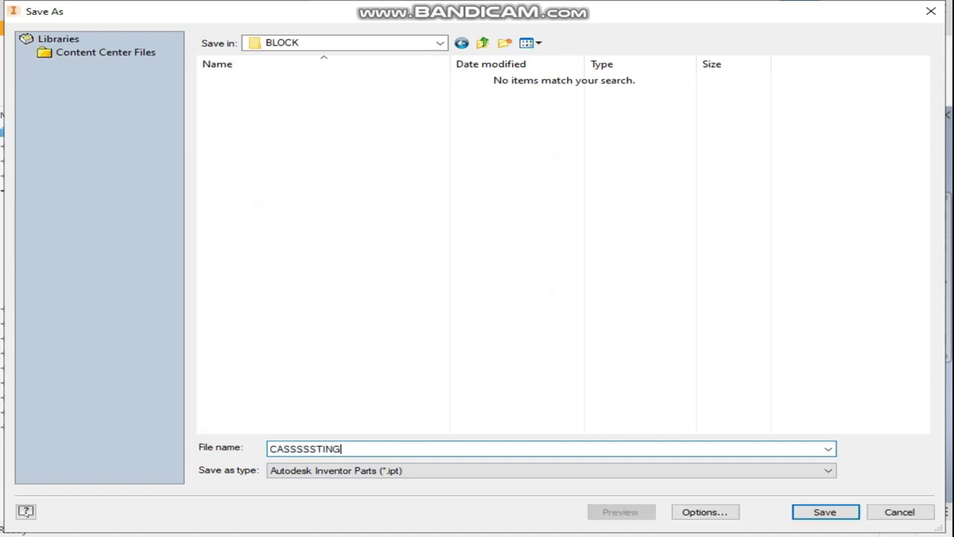
left_click_drag(283, 450, 317, 450)
key("BackSpace")
key("Return")
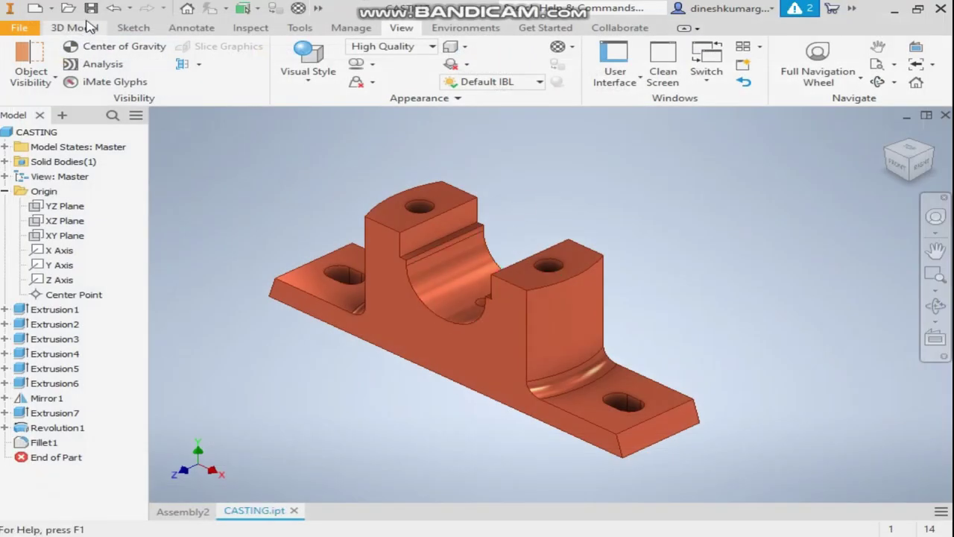
- Create a new part from the metric Standard (mm).ipt template and start a sketch on the front XY plane
left_click(35, 9)
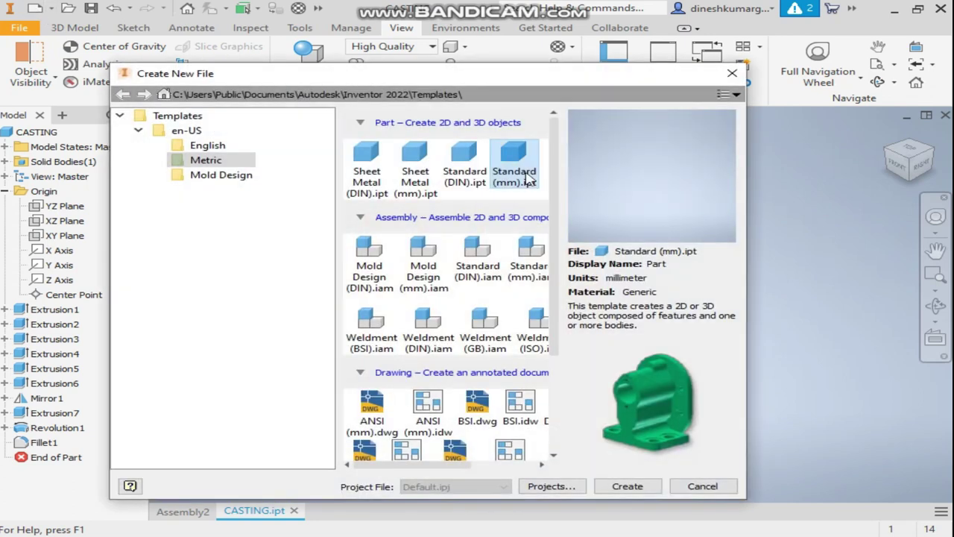
double_click(513, 161)
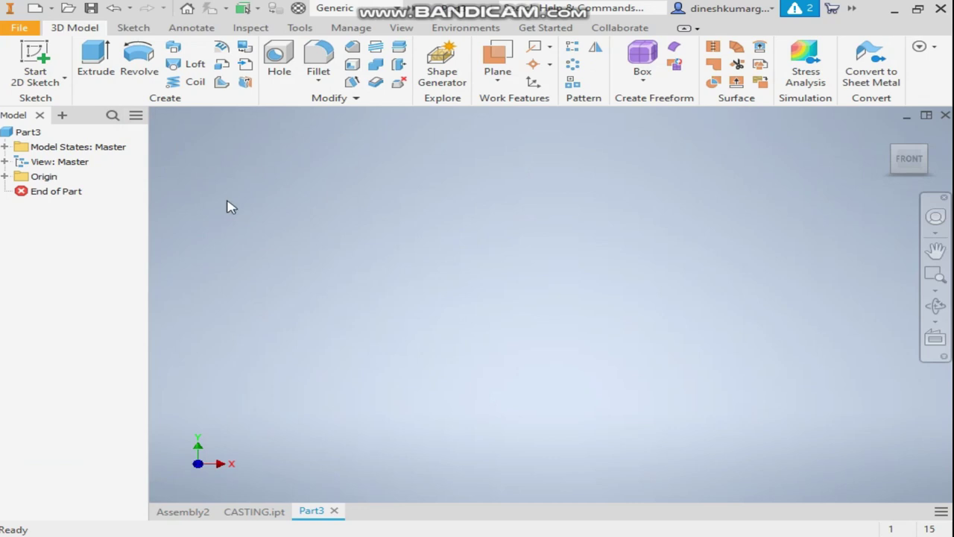
left_click(34, 59)
left_click(477, 177)
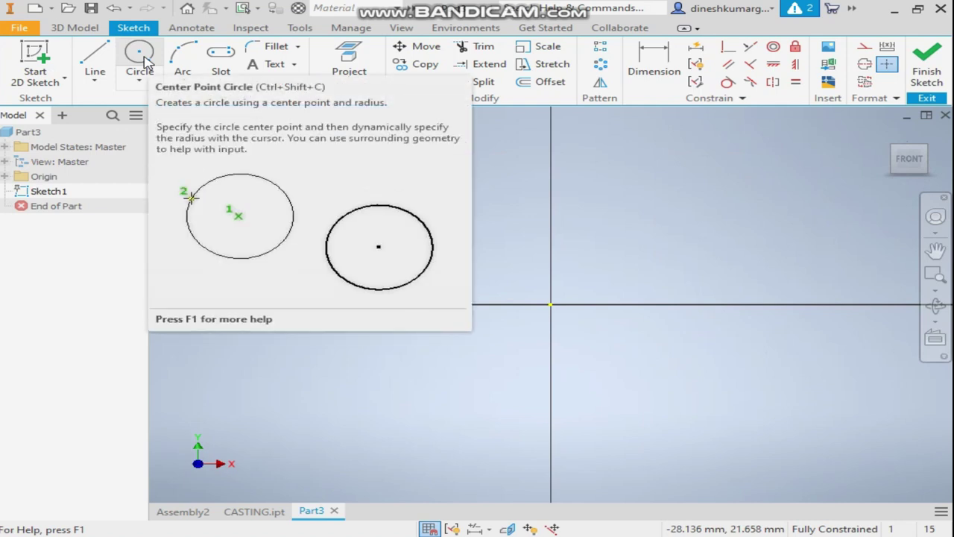
- Draw a centre-point arc of about 12 mm radius over the origin, with both ends slightly above the horizontal axis
left_click(142, 60)
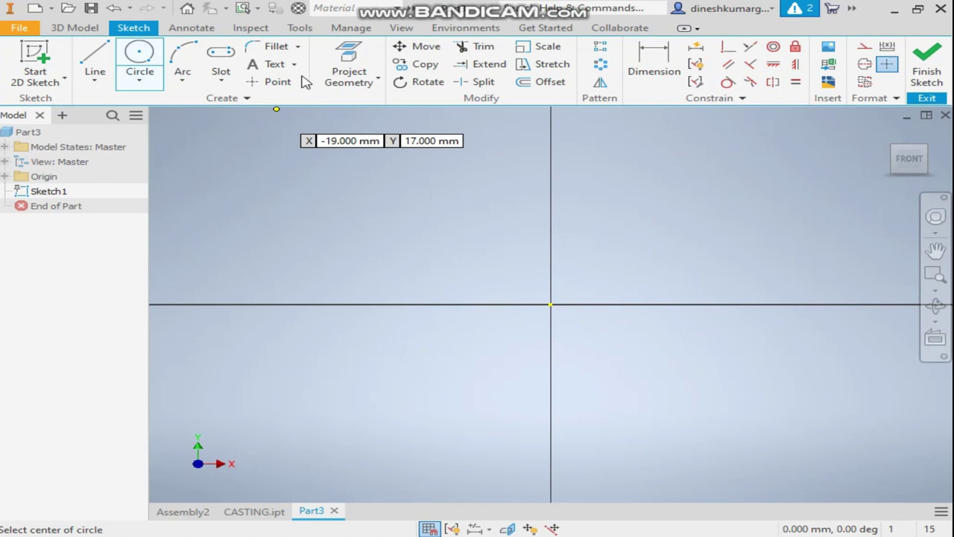
left_click(182, 82)
left_click(209, 172)
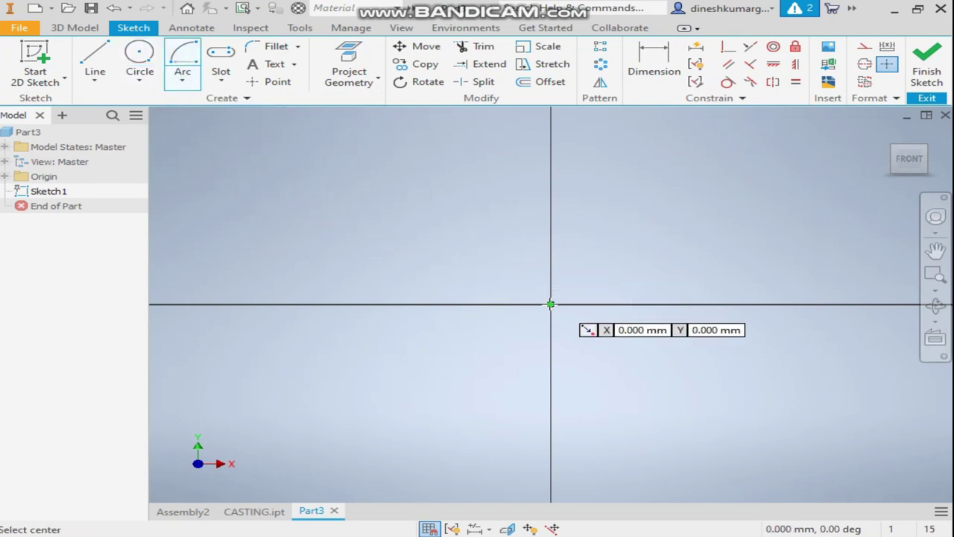
left_click(550, 304)
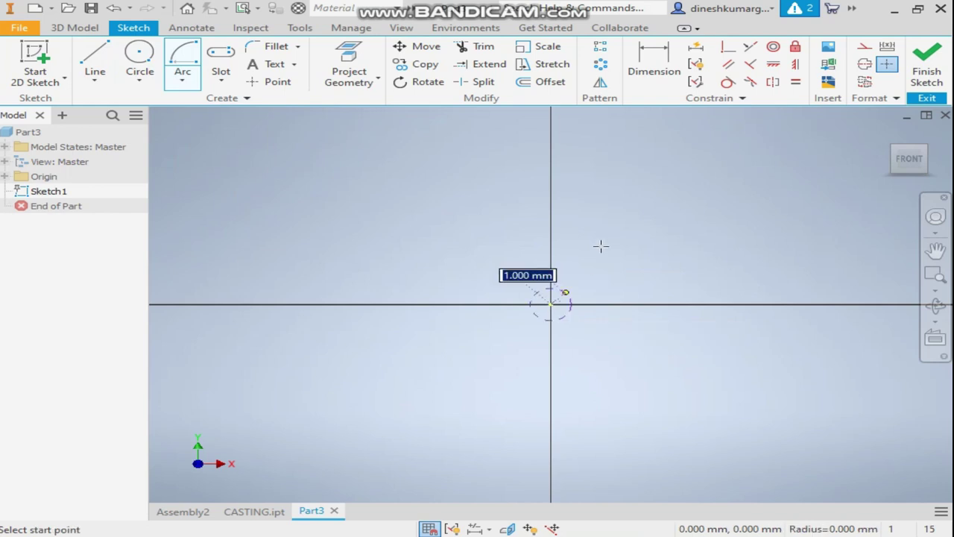
left_click(378, 282)
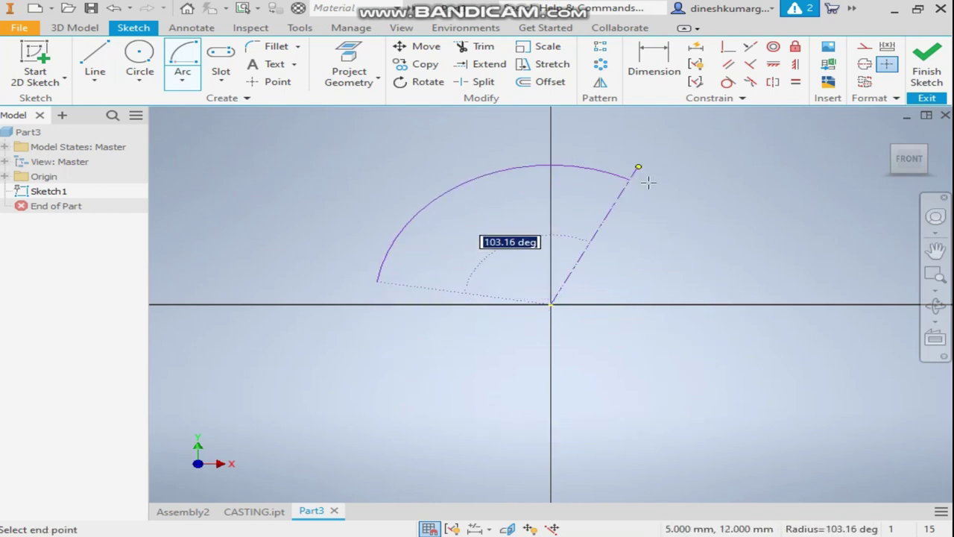
left_click(709, 291)
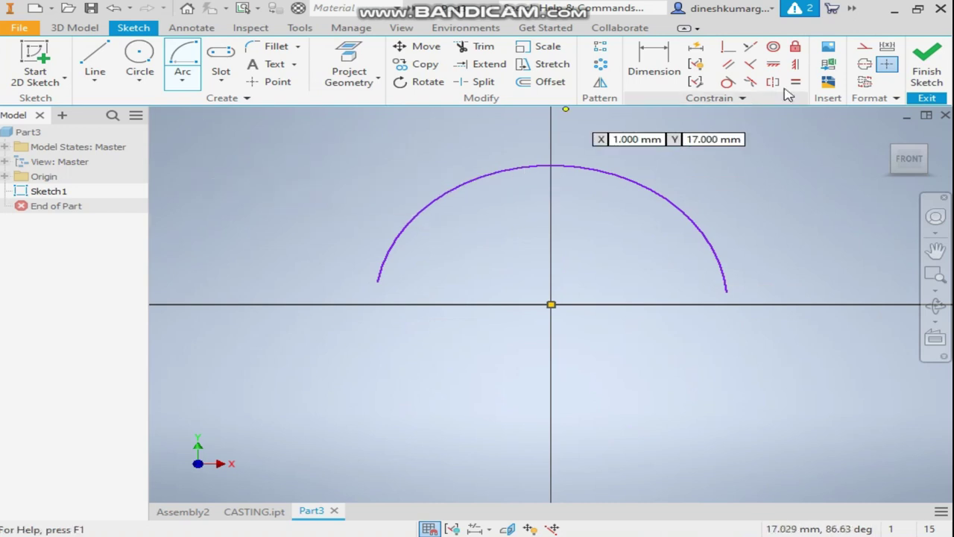
- Constrain the arc's two endpoints to be horizontally aligned
left_click(774, 66)
left_click(378, 282)
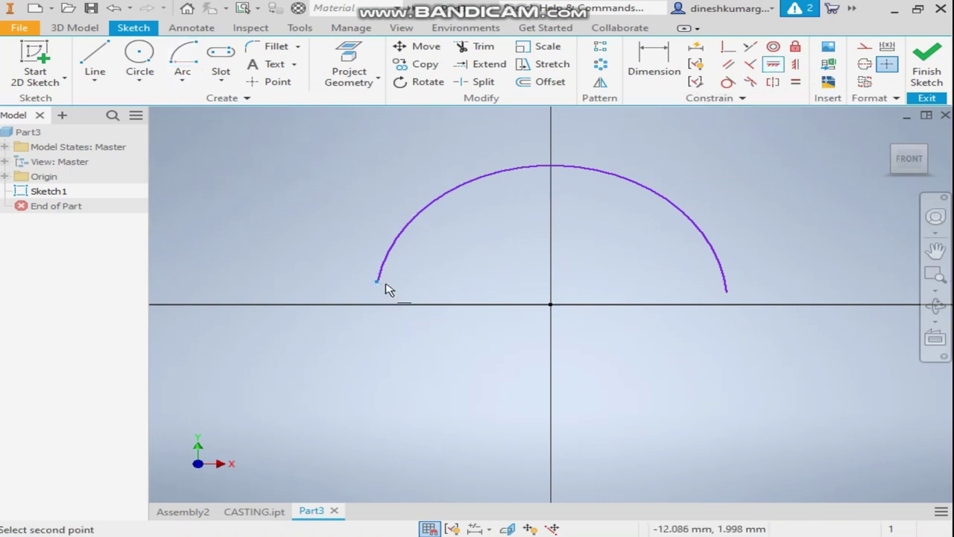
left_click(726, 292)
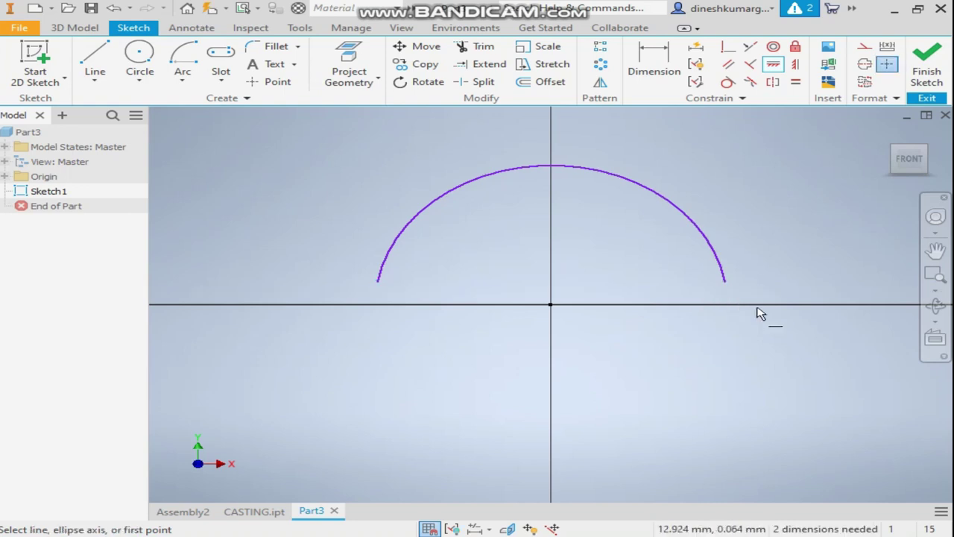
- Dimension the arc's radius as 19 mm
left_click(654, 63)
left_click(652, 179)
left_click(693, 159)
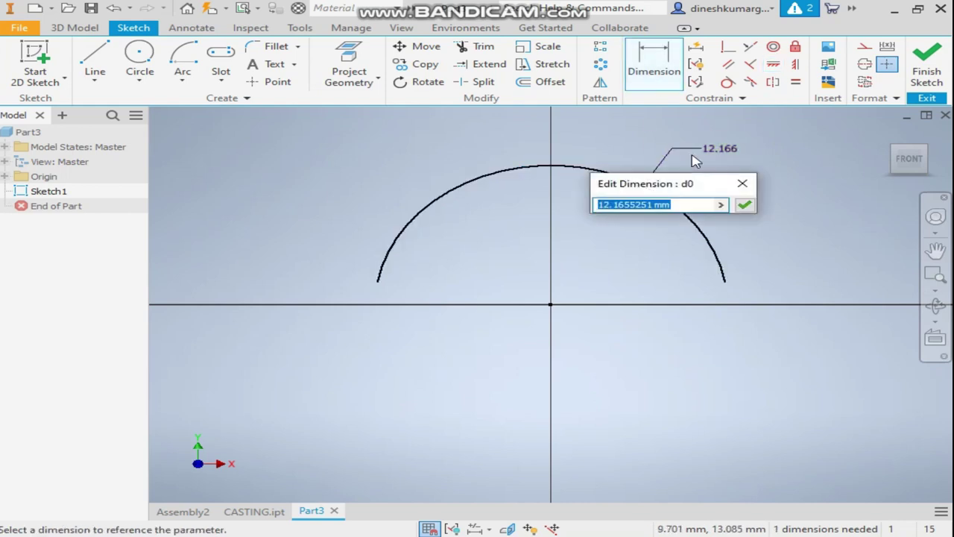
type("19")
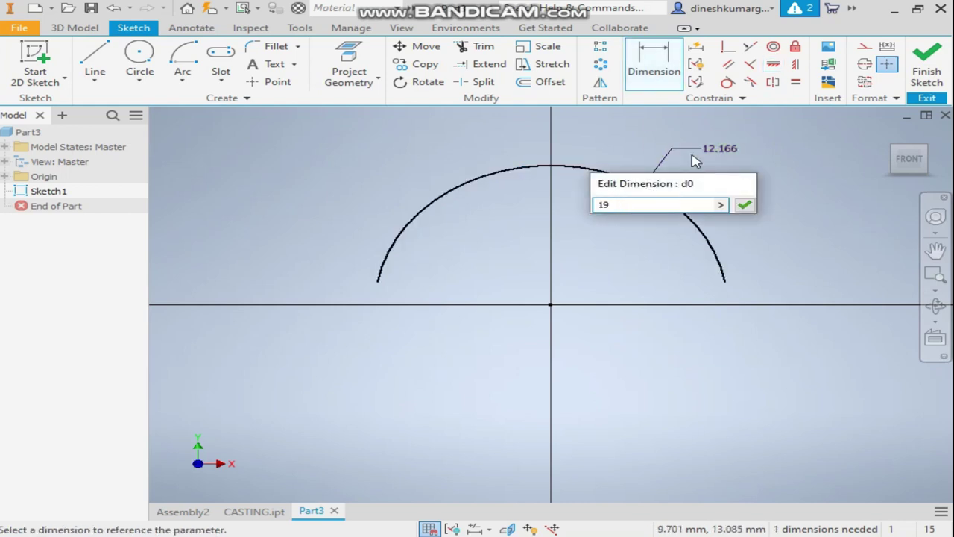
key("Return")
- From the arc's left endpoint, draw a horizontal line about 8 mm outward, followed by a 13 mm vertical line upward
scroll(641, 197, "down", 3)
middle_click_drag(618, 222, 575, 298)
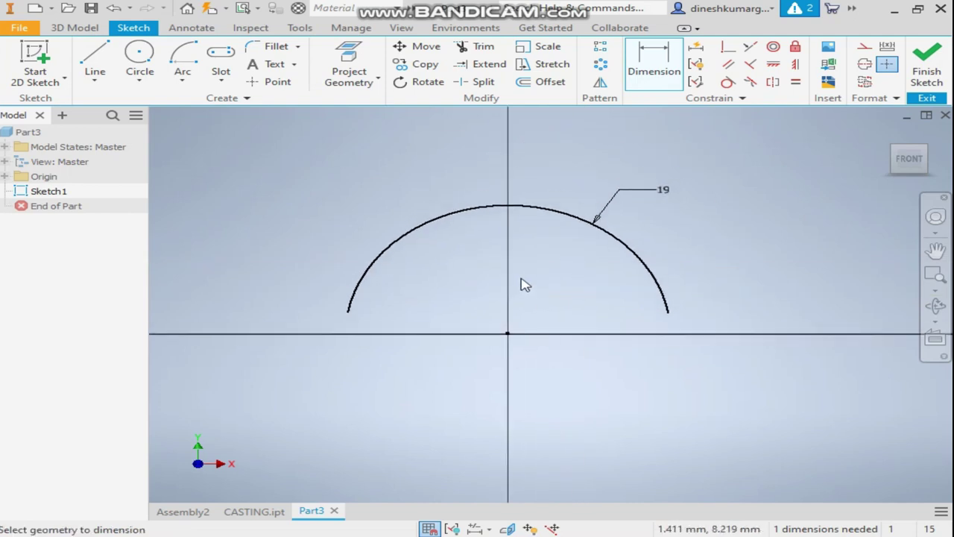
left_click_drag(442, 241, 648, 269)
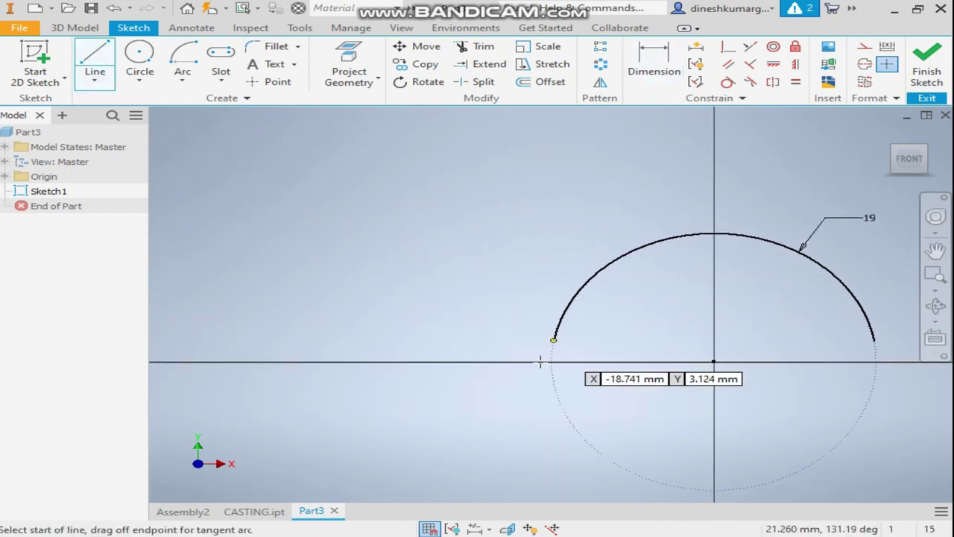
left_click(554, 339)
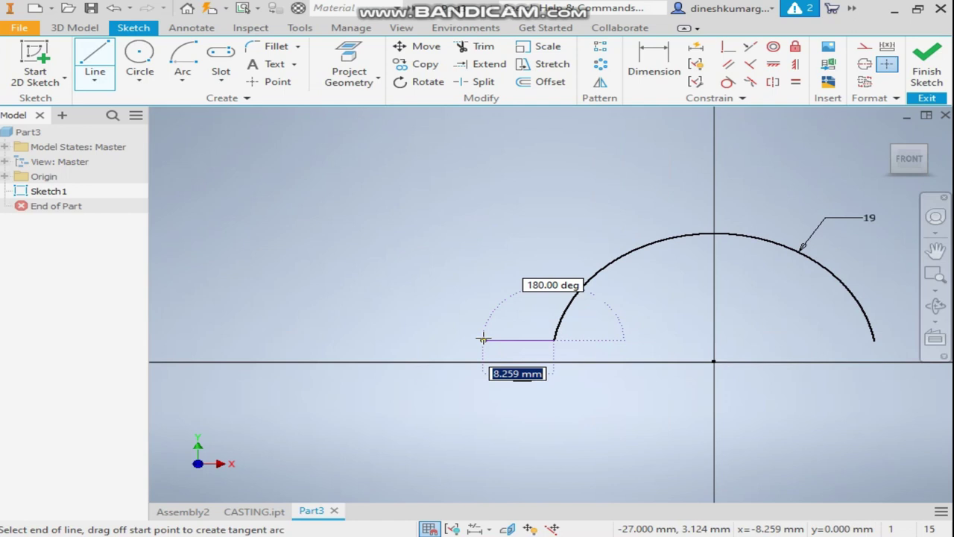
left_click(483, 339)
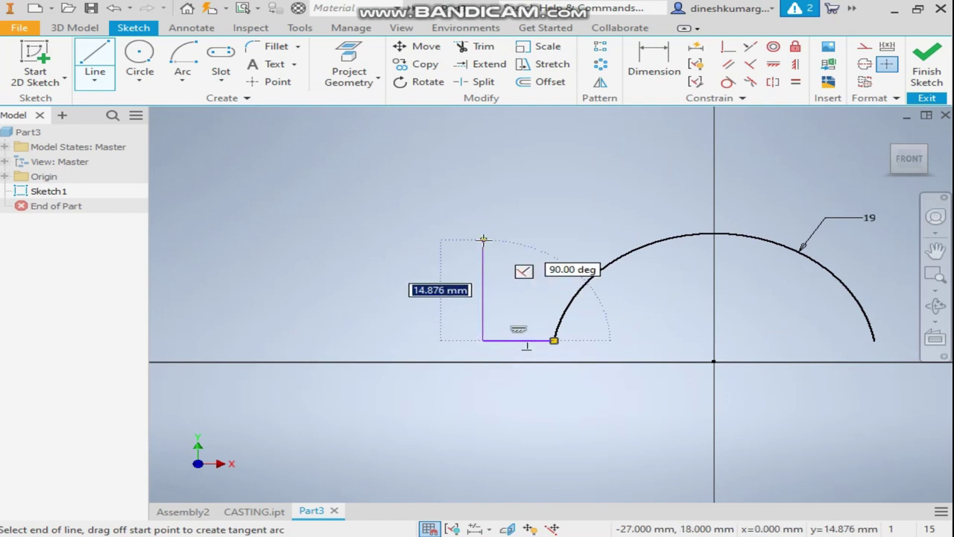
type("13")
key("Return")
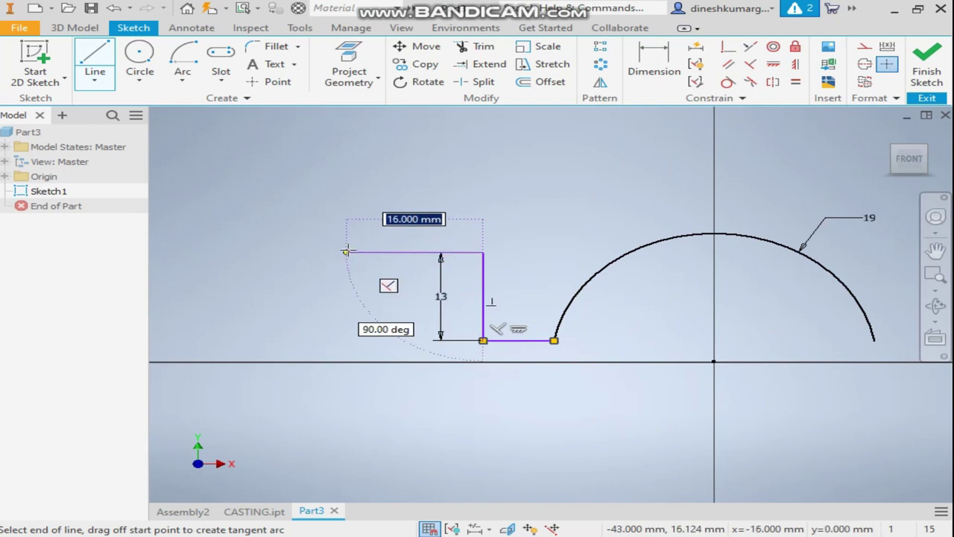
- Continue the stepped outline with a line about 16 mm left, a 10 mm line up, and one about 23 mm back right
left_click(345, 251)
type("10")
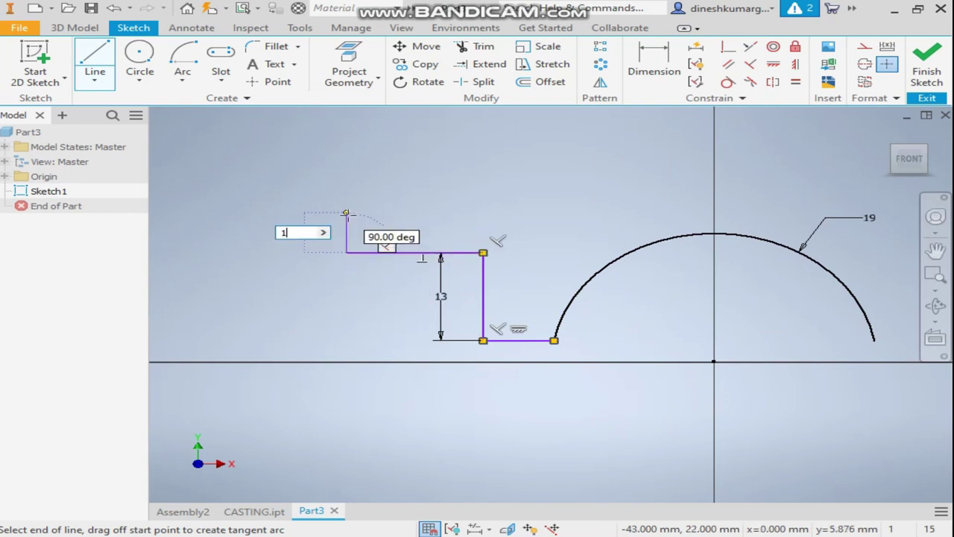
key("Return")
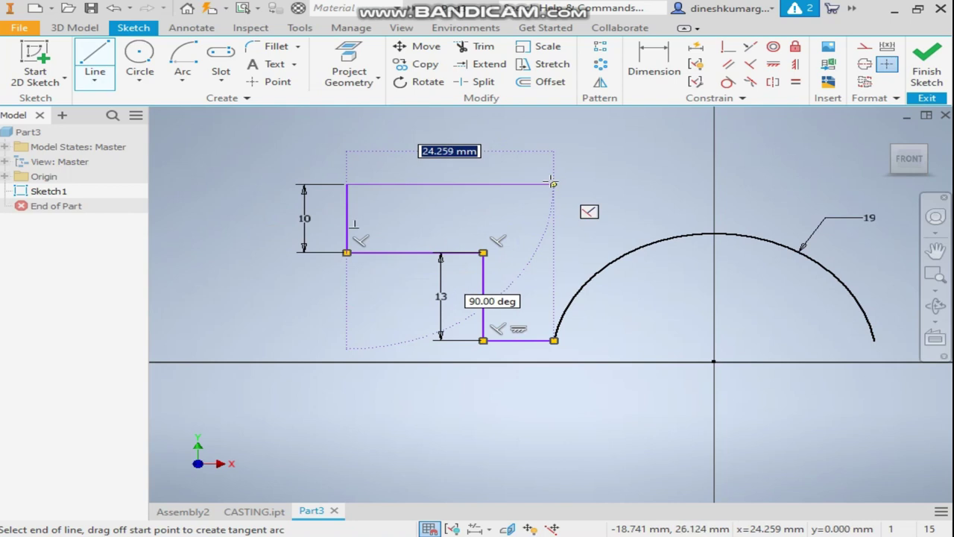
left_click(543, 183)
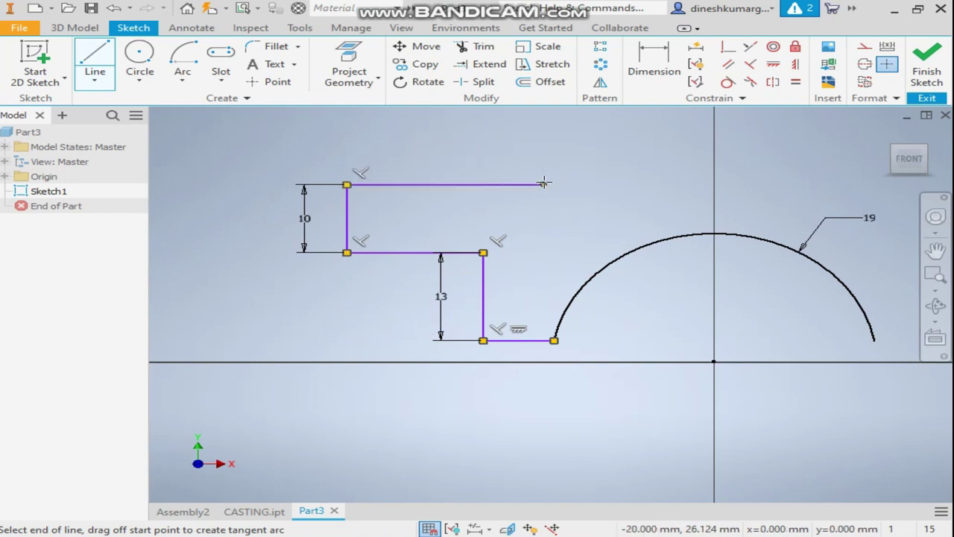
key("Escape")
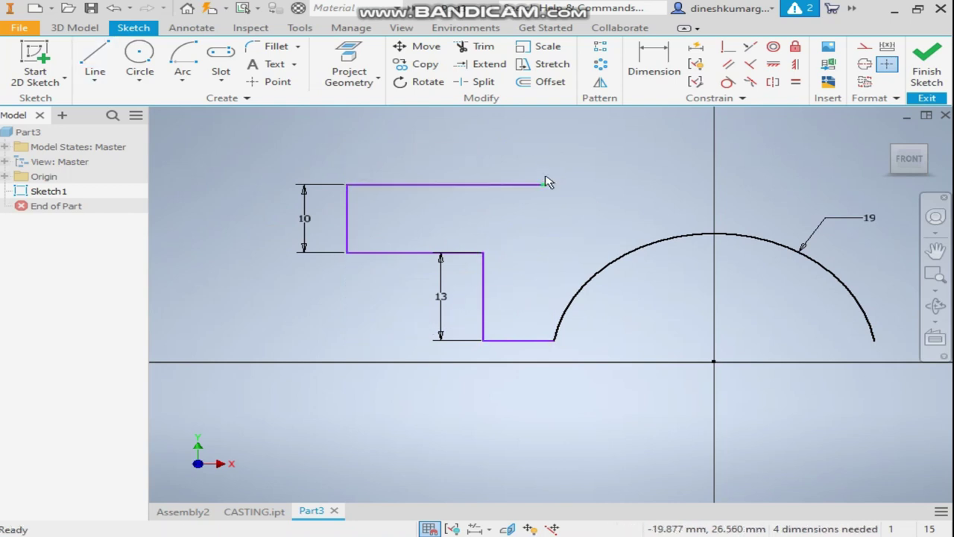
- Draw a 76 mm diameter circle centred on the sketch origin
left_click(140, 58)
left_click(713, 361)
type("76")
key("Return")
middle_click_drag(597, 251, 440, 248)
scroll(437, 236, "down", 2)
middle_click_drag(390, 219, 418, 219)
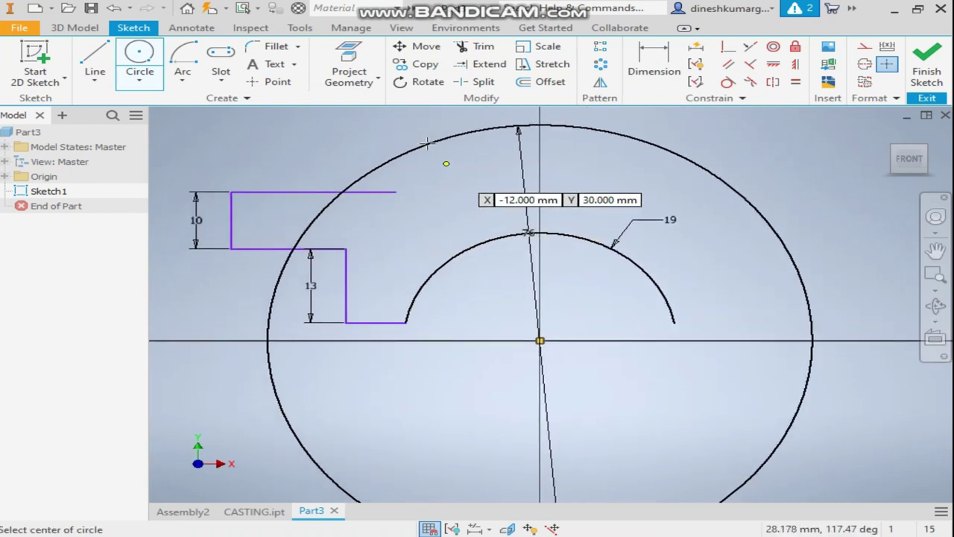
- Dimension the 13 mm vertical line at 22 mm horizontally from the sketch origin
left_click(654, 64)
left_click(354, 305)
left_click(540, 342)
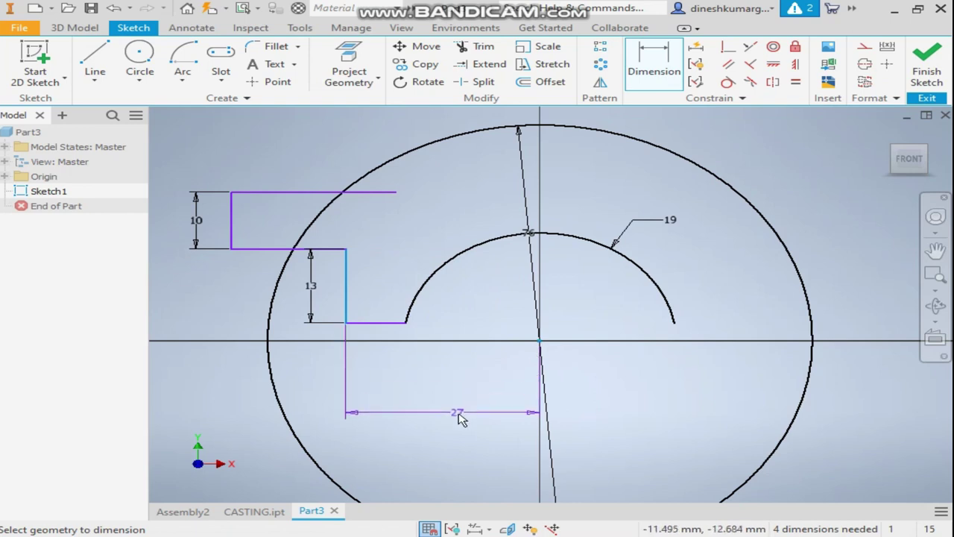
left_click(458, 415)
type("22")
key("Return")
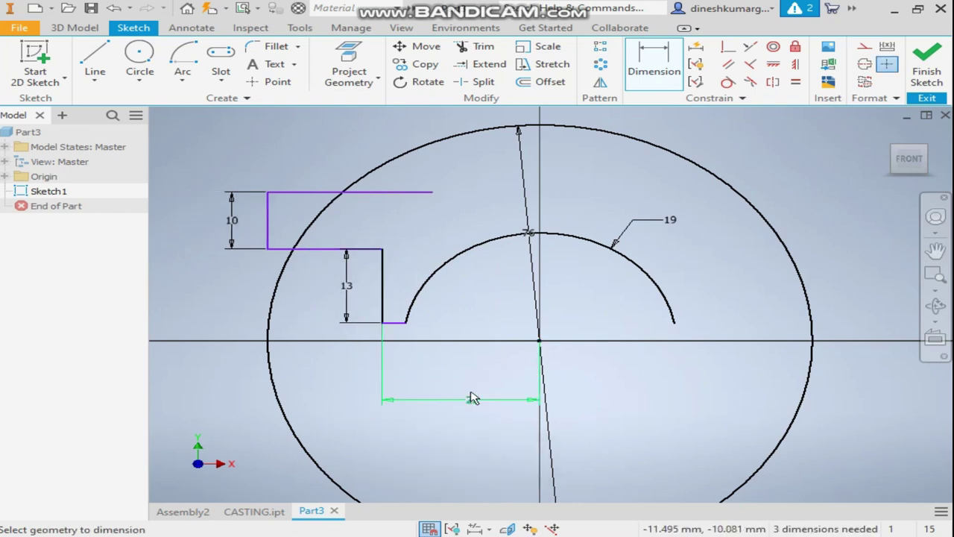
- Dimension the outer 10 mm vertical line at 43 mm horizontally from the sketch origin
left_click(268, 234)
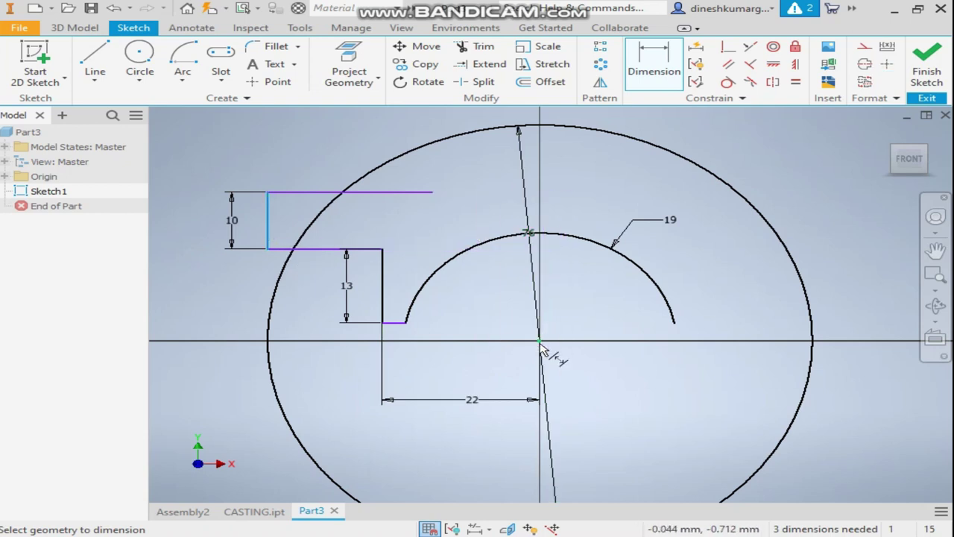
left_click(540, 342)
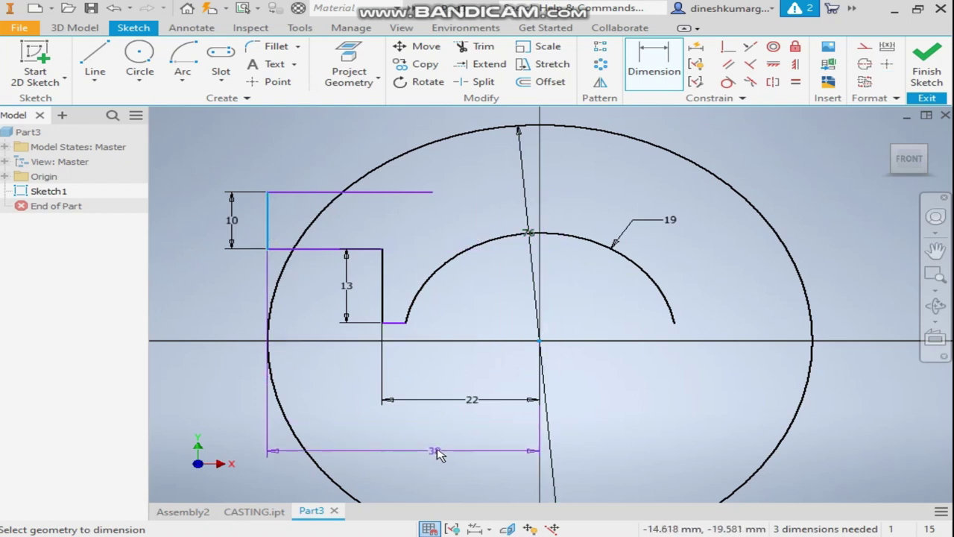
left_click(437, 452)
type("43")
key("Return")
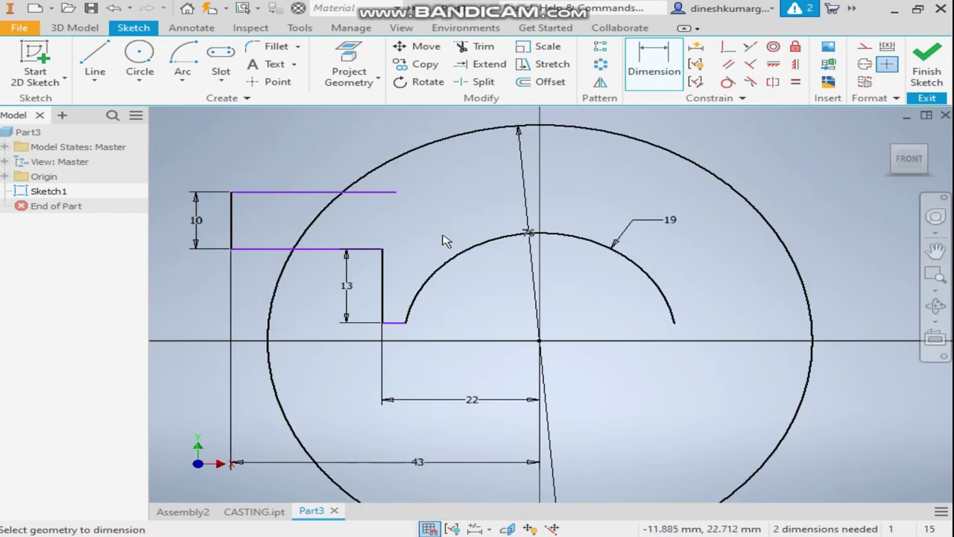
left_click(772, 64)
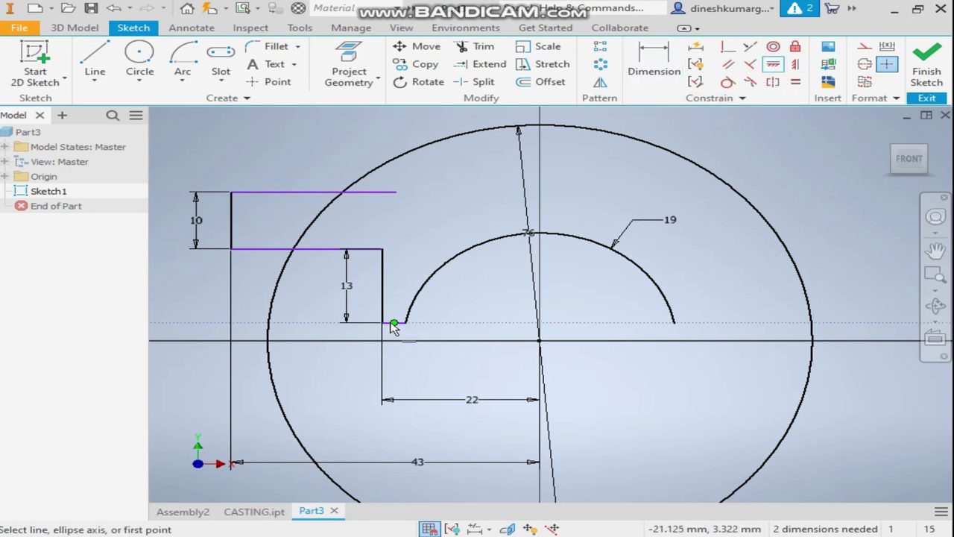
scroll(394, 332, "down", 3)
key("Escape")
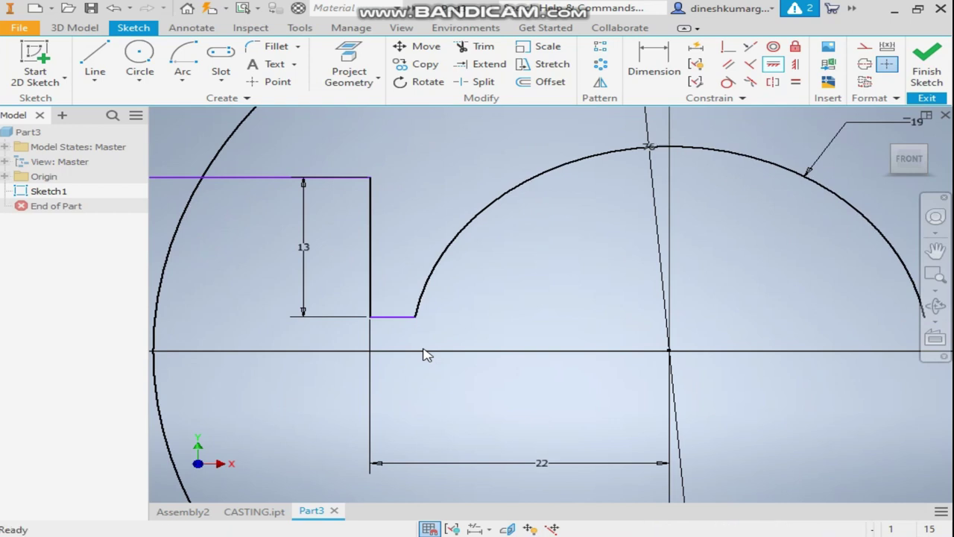
left_click_drag(373, 318, 371, 275)
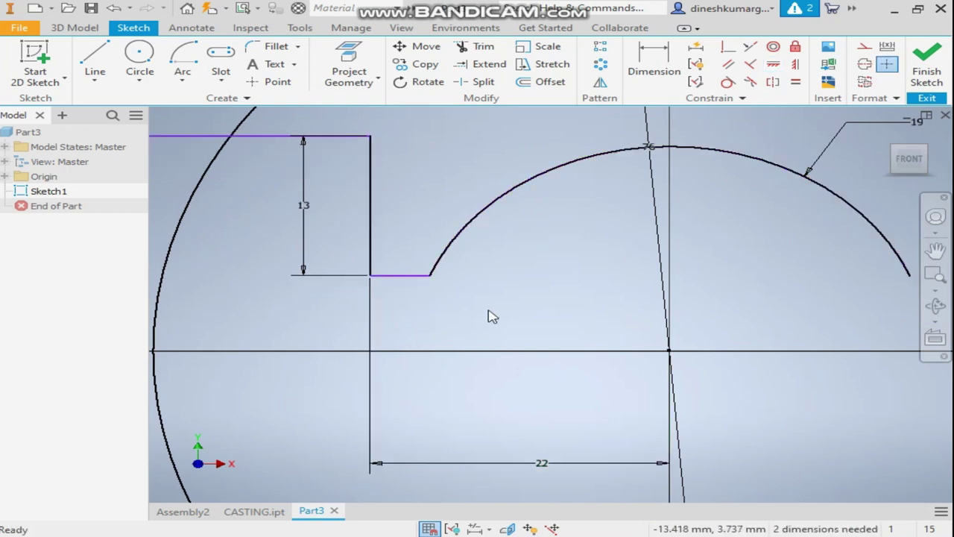
- Dimension the short bottom horizontal line at 6 mm above the sketch origin
left_click(653, 64)
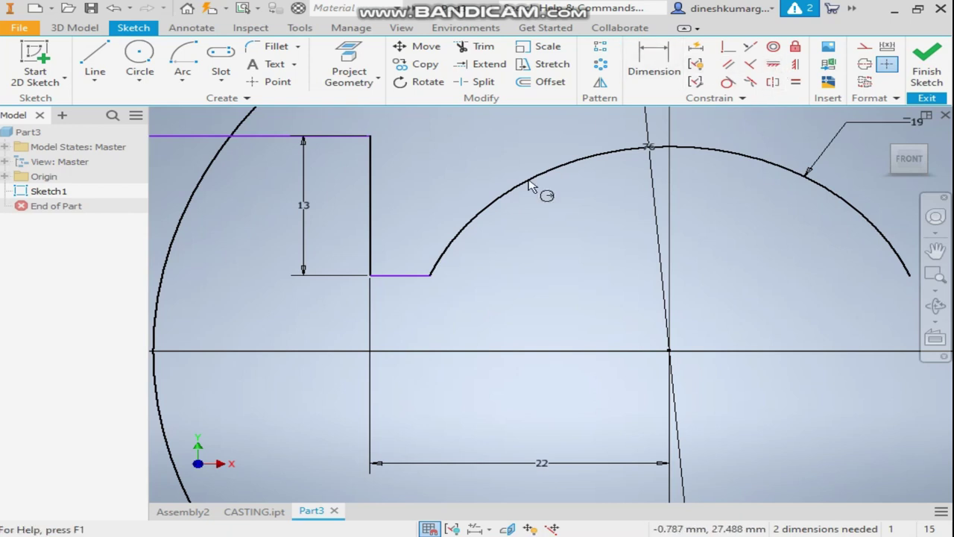
left_click(415, 281)
left_click(668, 350)
scroll(522, 304, "down", 2)
left_click(509, 309)
type("6")
key("Return")
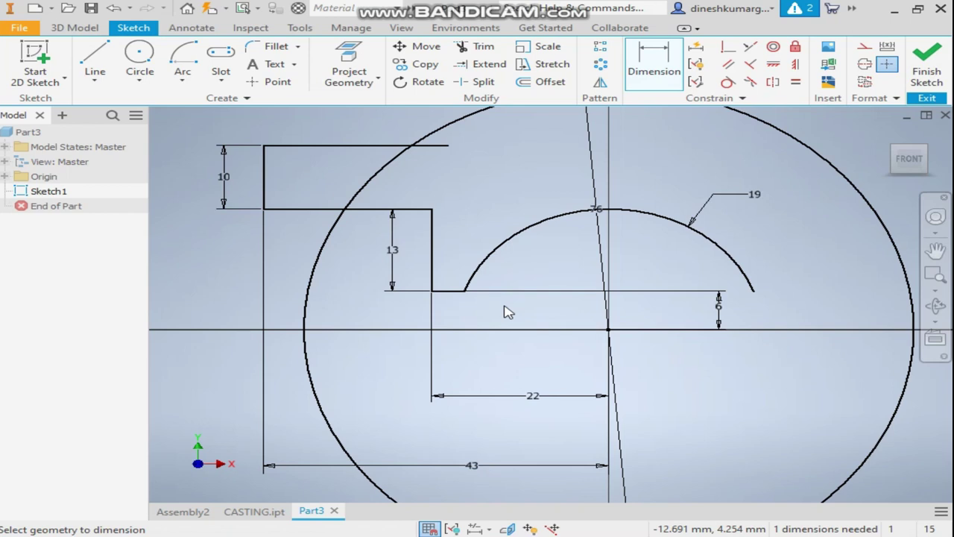
- Draw a vertical line from the sketch origin up to the top of the 76 mm circle
scroll(506, 311, "down", 2)
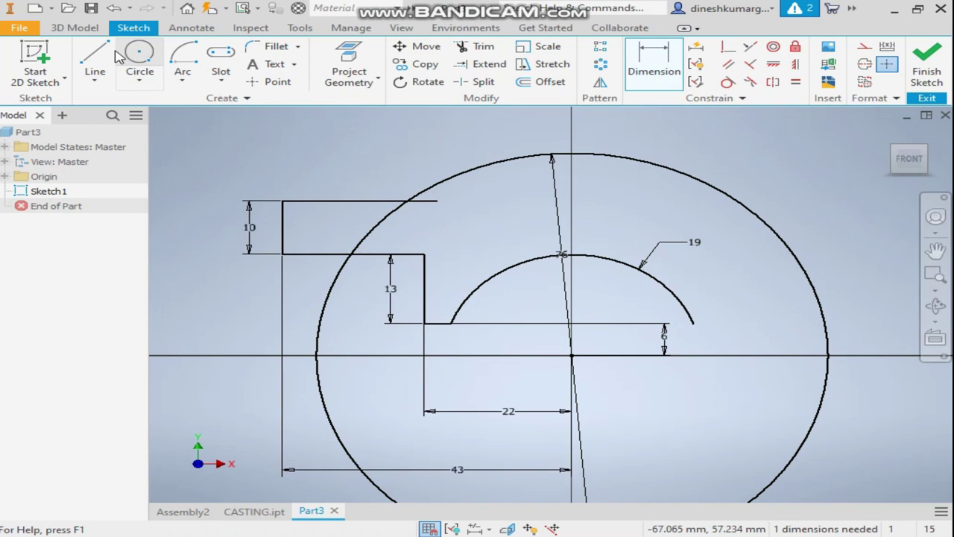
left_click(94, 65)
left_click(572, 356)
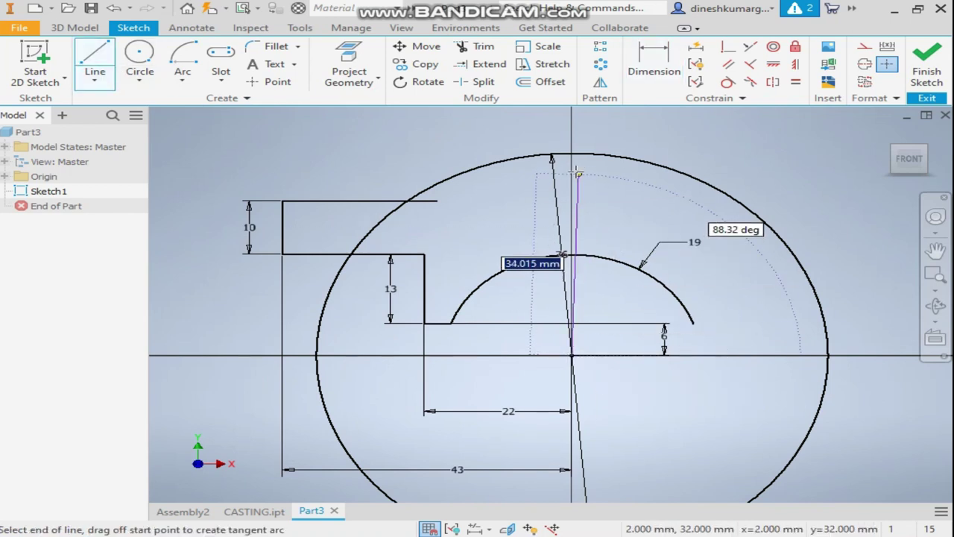
double_click(573, 153)
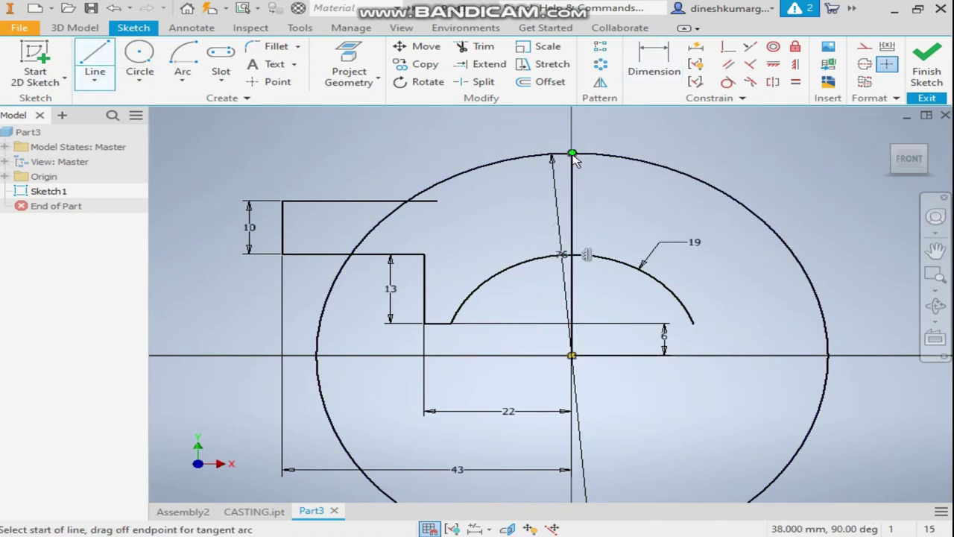
key("Escape")
- Convert the vertical centre line to construction geometry
left_click(573, 187)
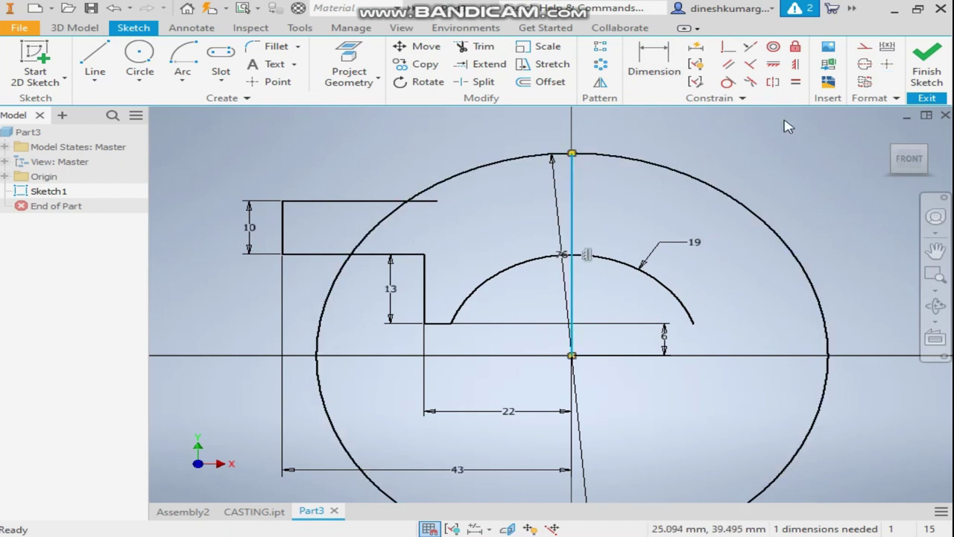
right_click(573, 190)
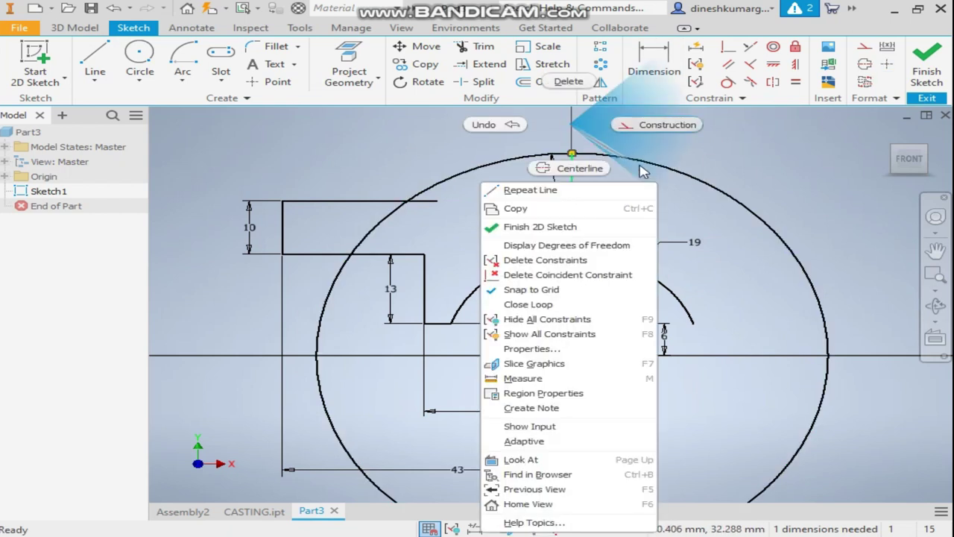
left_click(637, 142)
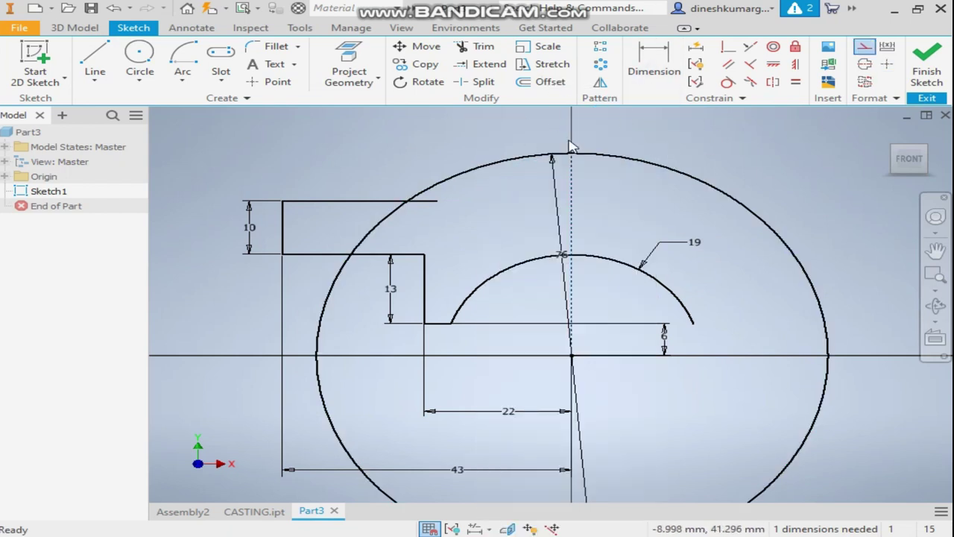
key("Escape")
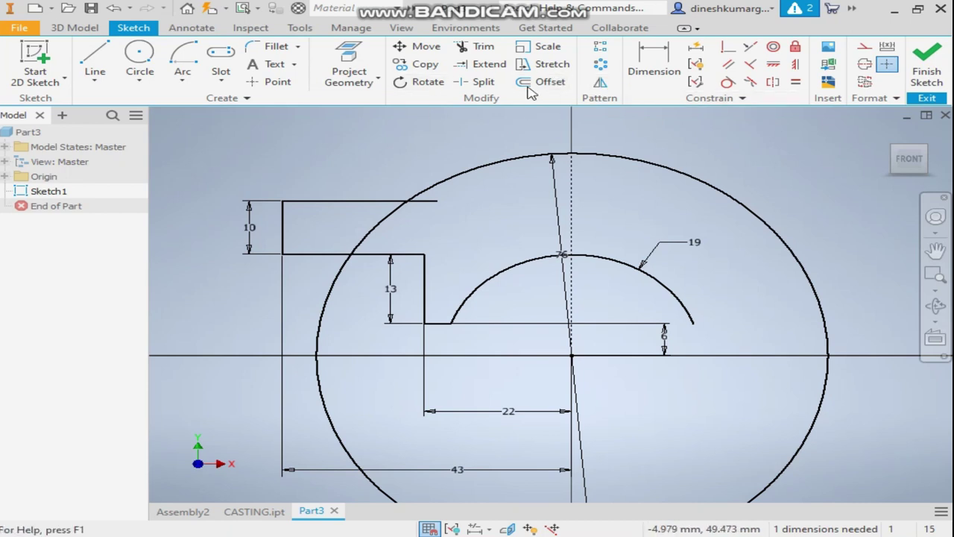
- Trim the circle and the upper flange line's overhang, keeping only the arc between the flange's top edge and the vertical construction line
left_click(480, 46)
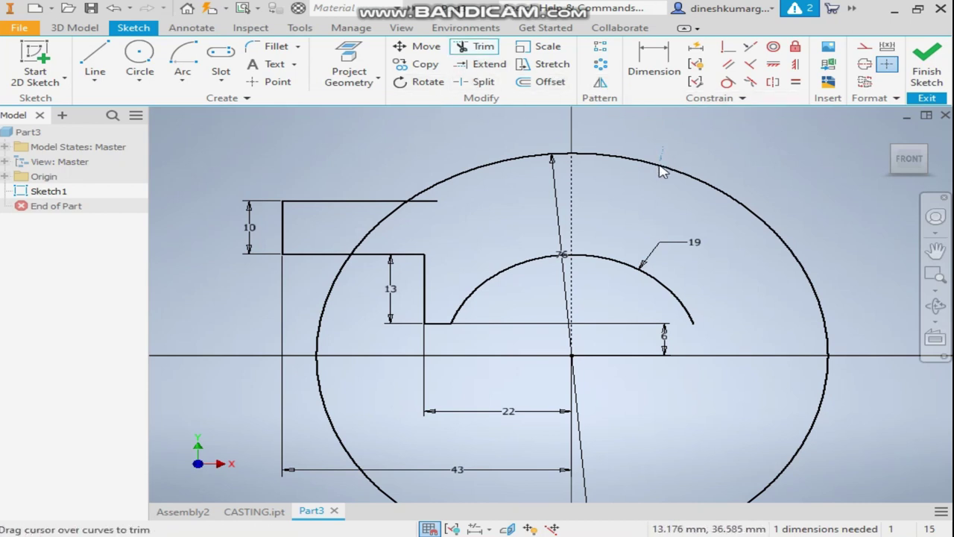
left_click(659, 167)
scroll(641, 245, "up", 3)
scroll(633, 245, "down", 4)
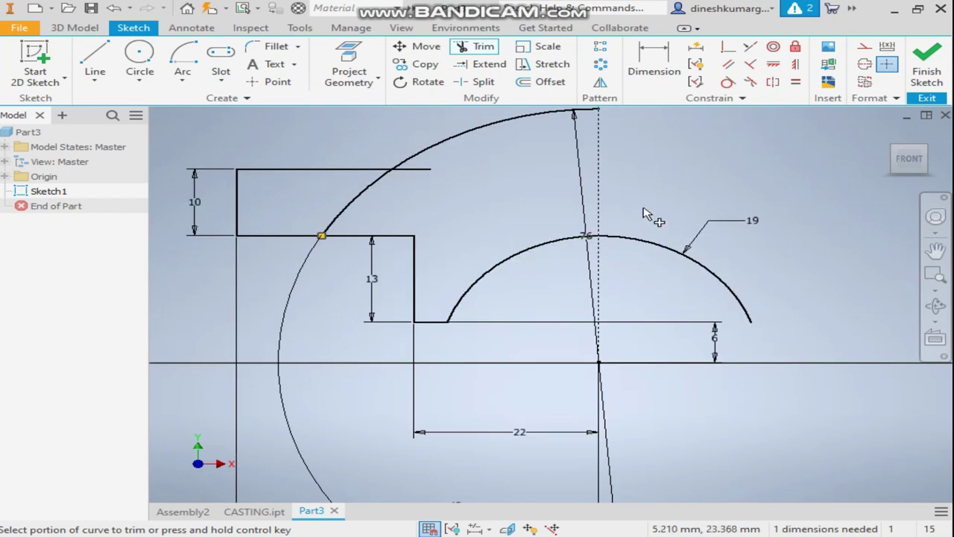
scroll(592, 313, "up", 2)
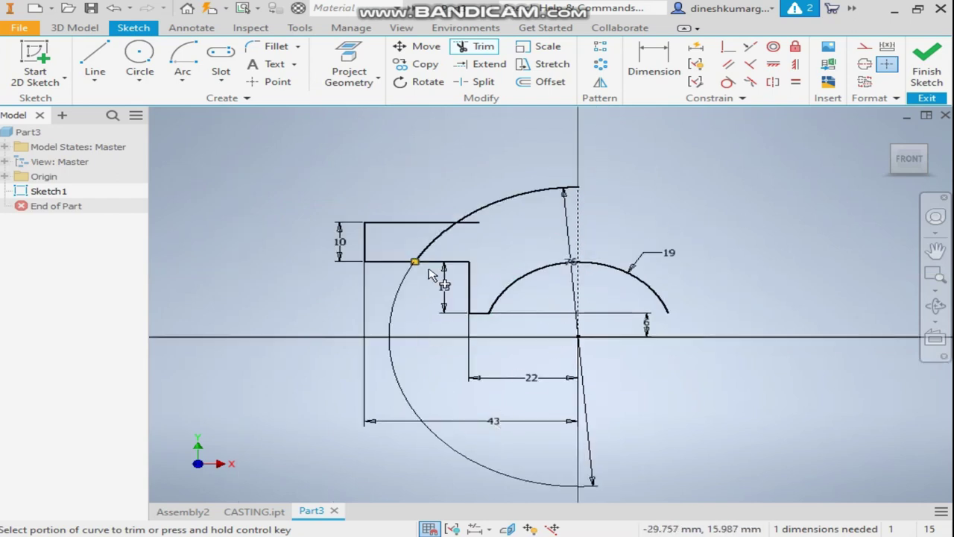
scroll(440, 229, "down", 3)
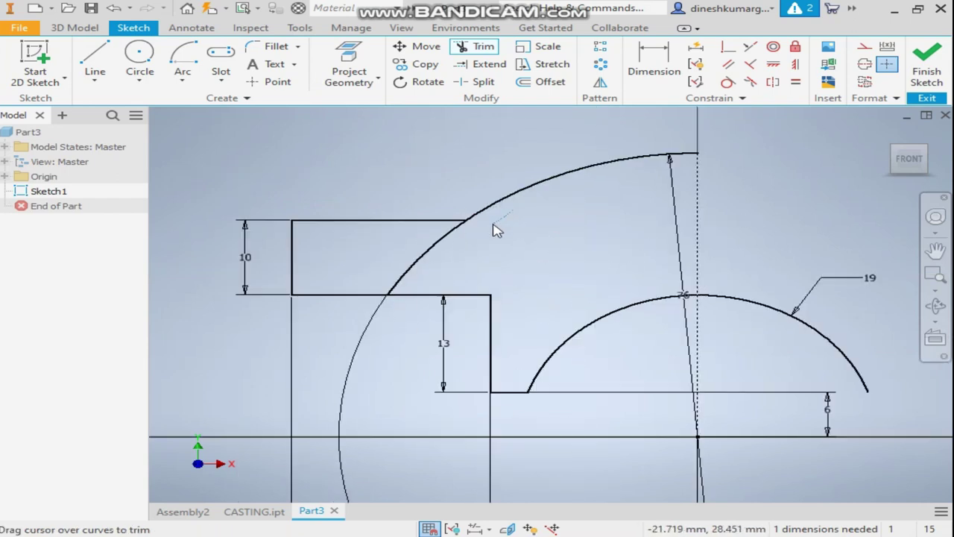
mouse_move(439, 269)
left_mouse_down()
mouse_move(420, 278)
mouse_move(477, 264)
left_mouse_up()
scroll(478, 261, "up", 2)
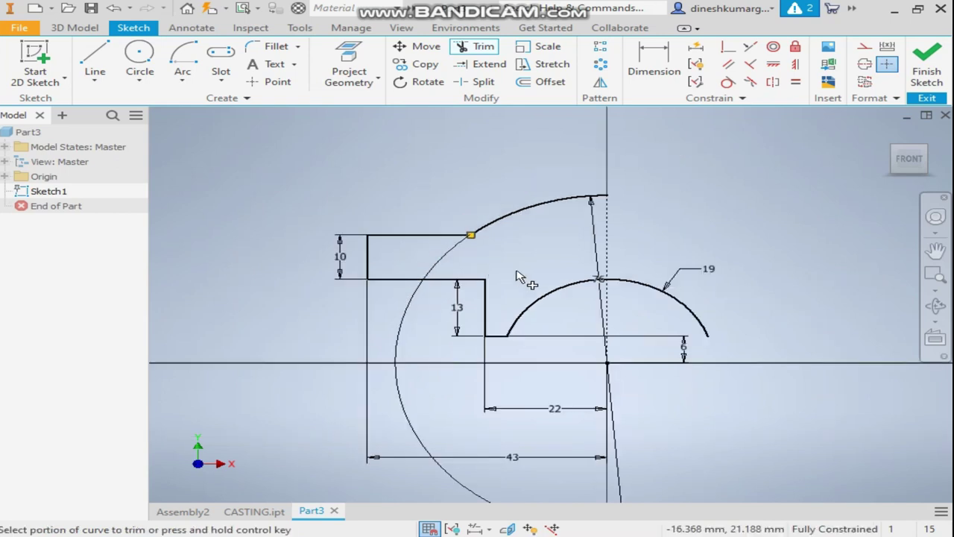
right_click(697, 219)
left_click(767, 213)
- Mirror the outer arc and all the stepped flange lines about the vertical construction line
middle_click_drag(760, 235, 645, 234)
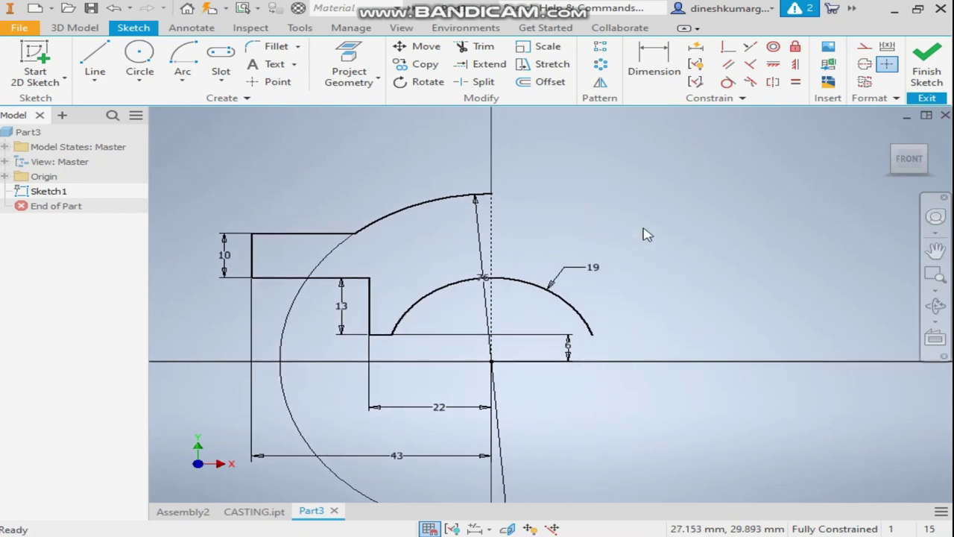
left_click(600, 82)
left_click(436, 208)
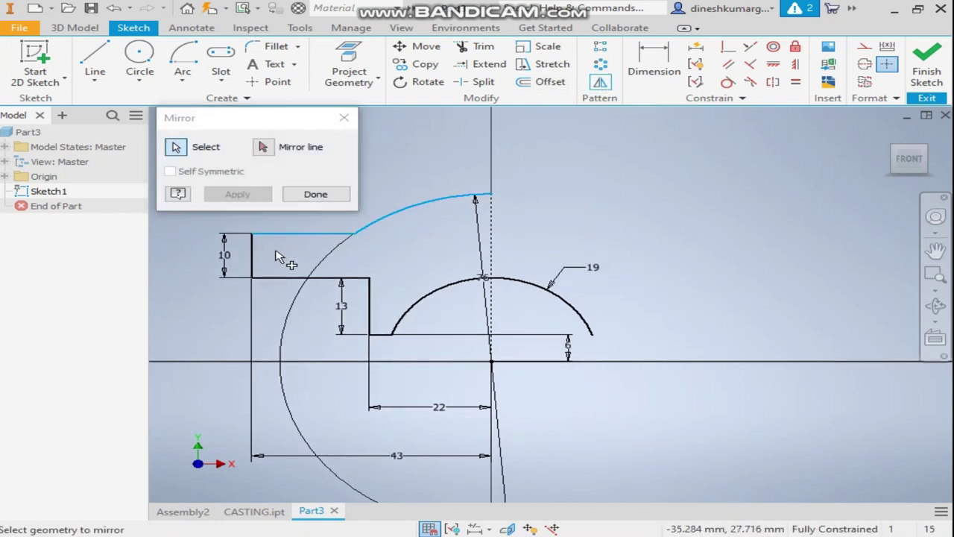
left_click(251, 262)
left_click(292, 277)
left_click(369, 299)
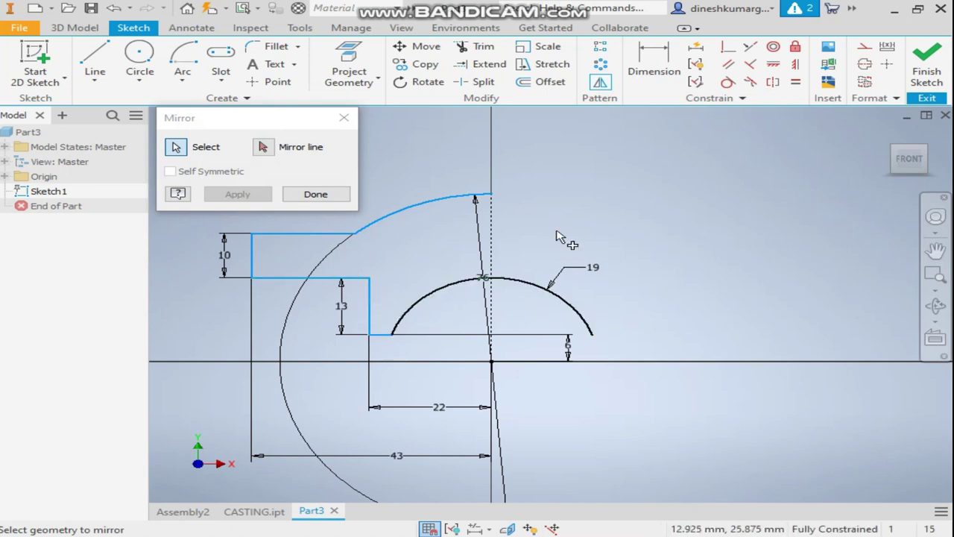
left_click(265, 148)
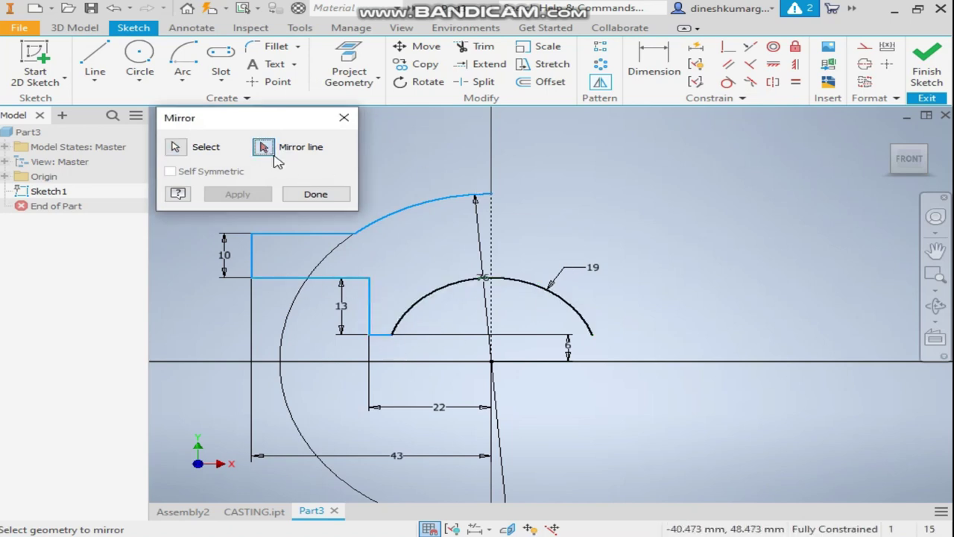
left_click(491, 222)
left_click(256, 197)
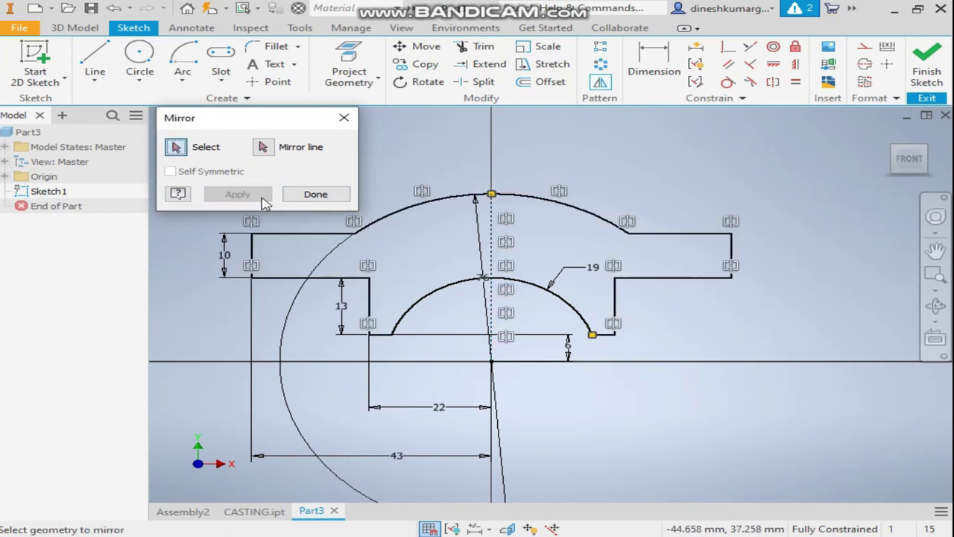
left_click(313, 197)
- Extrude the closed profile 37 mm symmetrically about the sketch plane
scroll(660, 345, "down", 3)
middle_click_drag(660, 345, 632, 319)
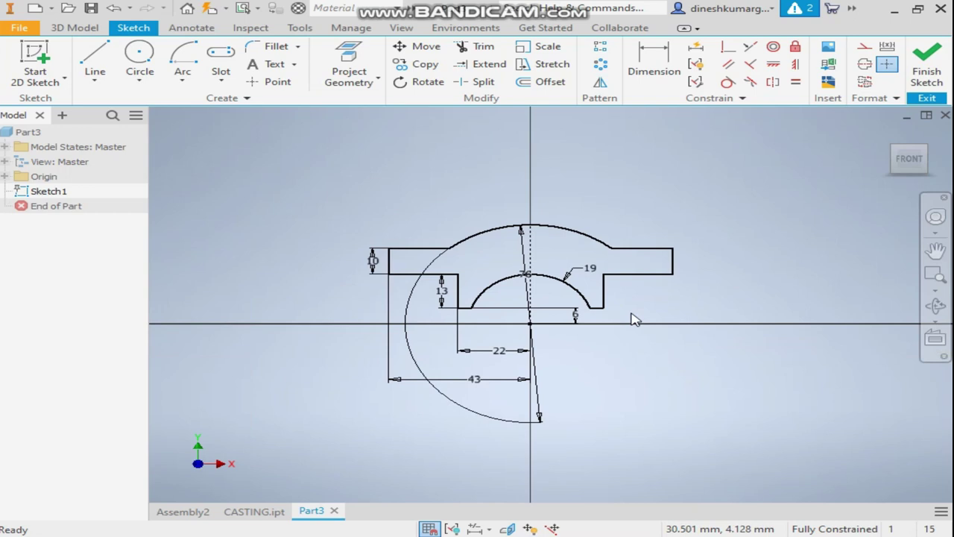
left_click(82, 28)
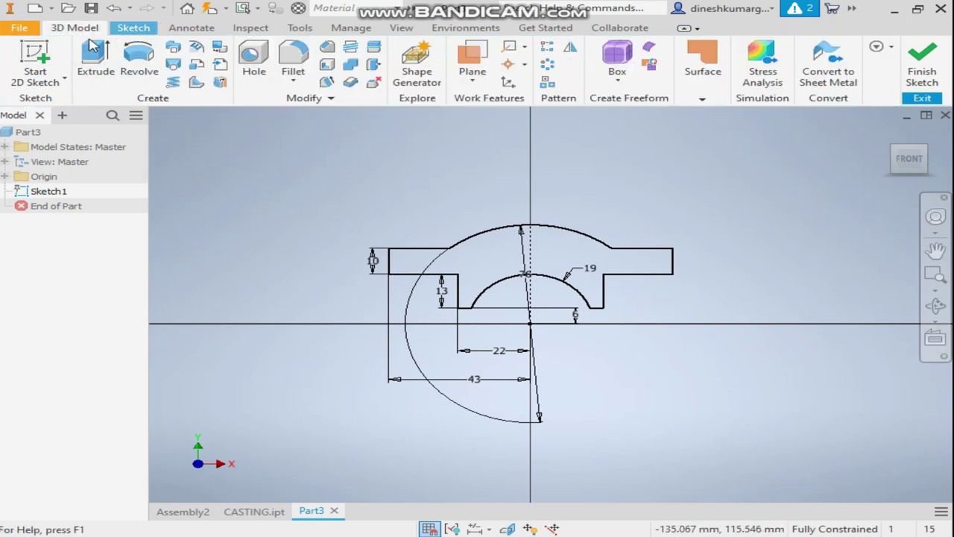
left_click(93, 52)
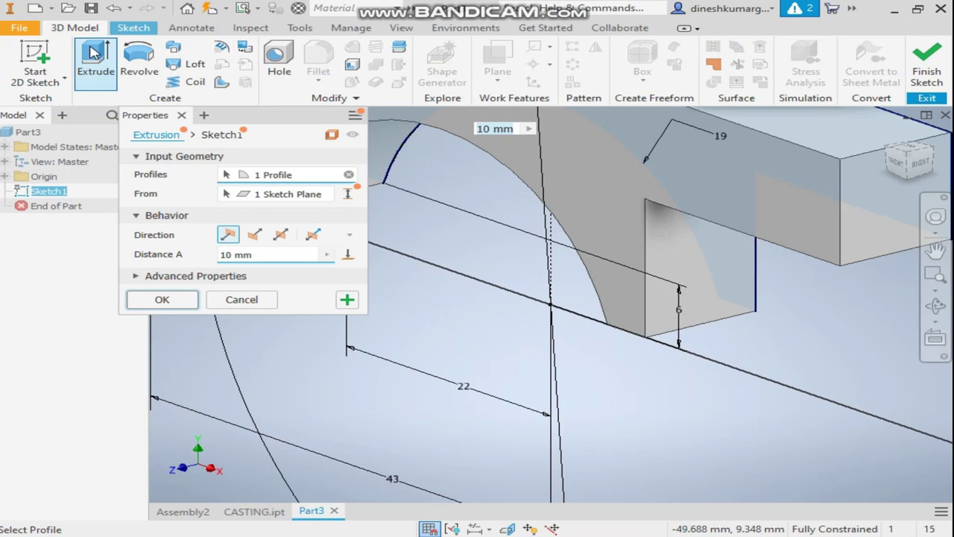
scroll(438, 246, "down", 4)
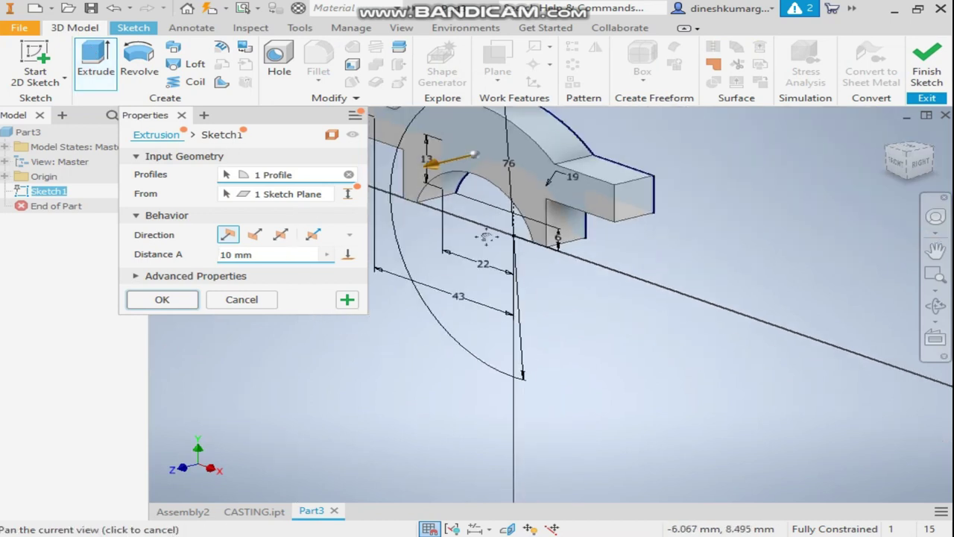
left_click(281, 234)
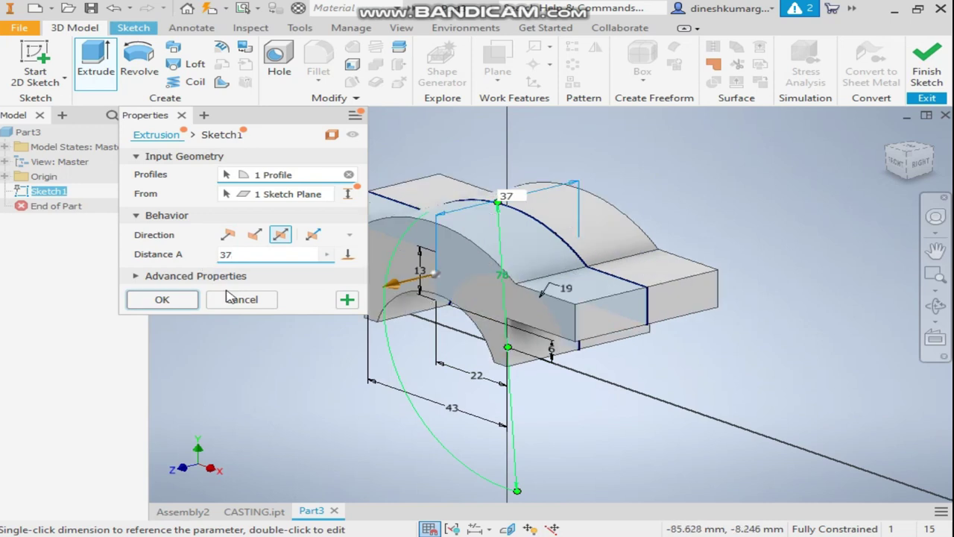
left_click(169, 301)
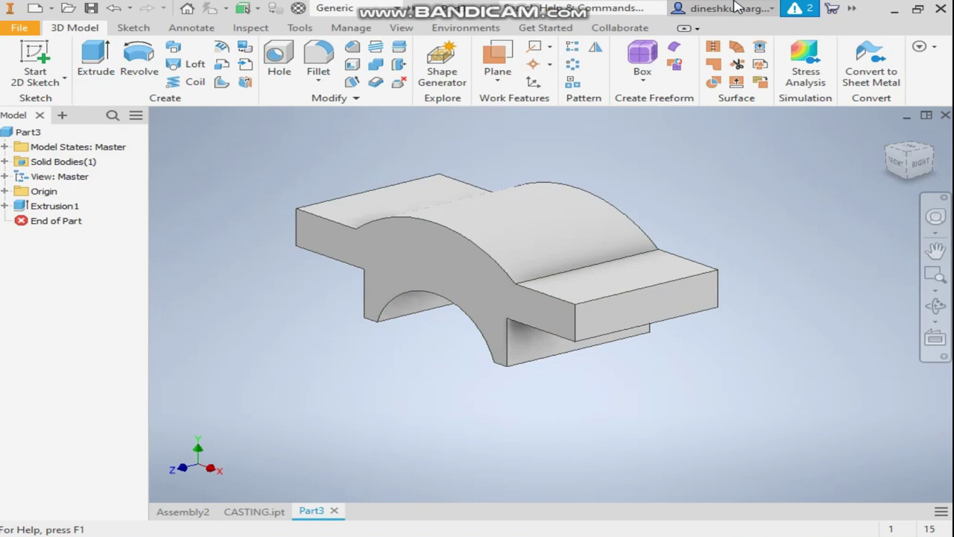
- Start a sketch on a flange's top face and draw an 86 mm diameter circle centred on the part
left_click(407, 203)
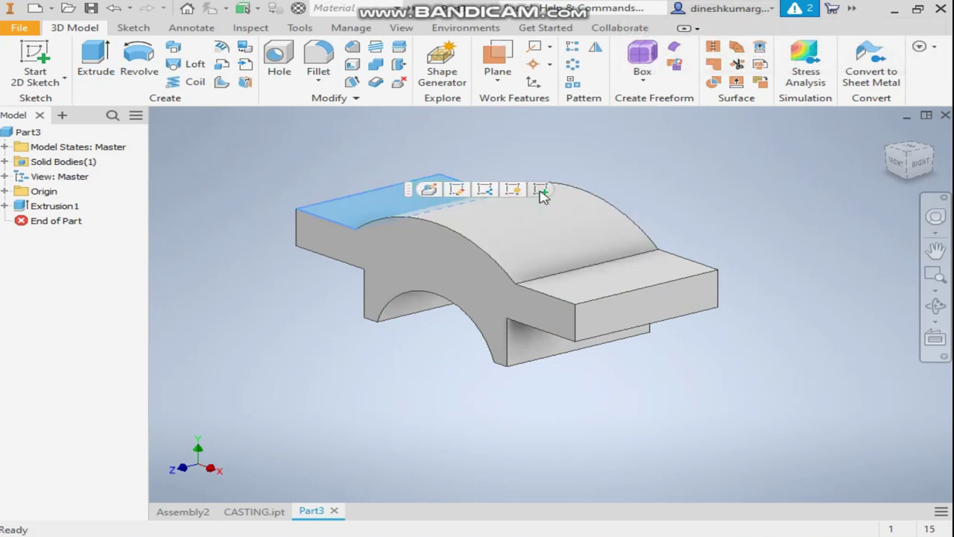
left_click(542, 191)
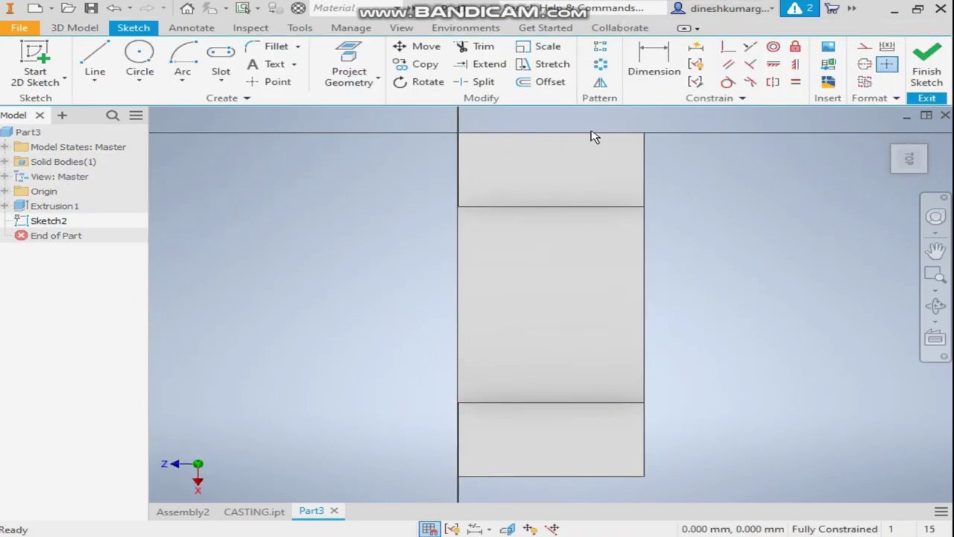
scroll(358, 223, "down", 3)
middle_click_drag(358, 224, 331, 223)
left_click(149, 63)
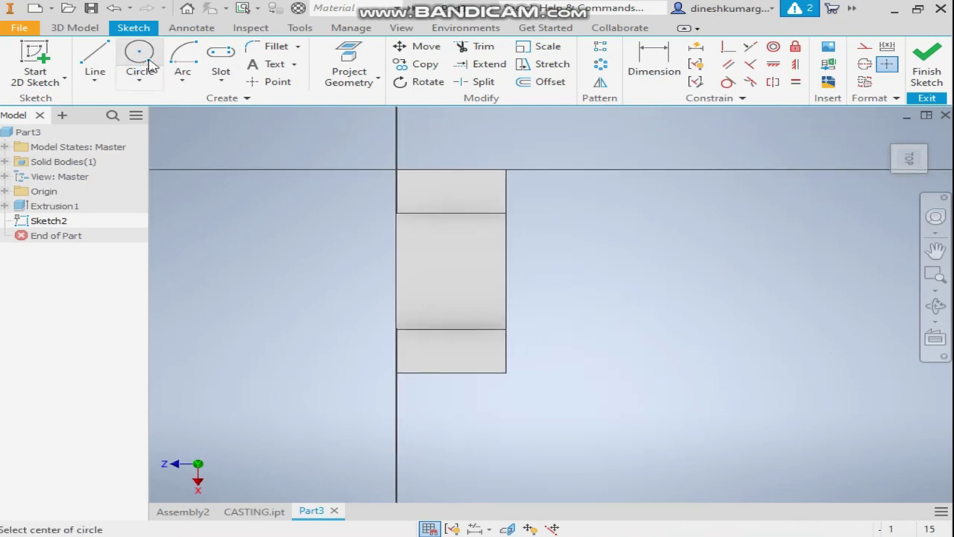
left_click(451, 269)
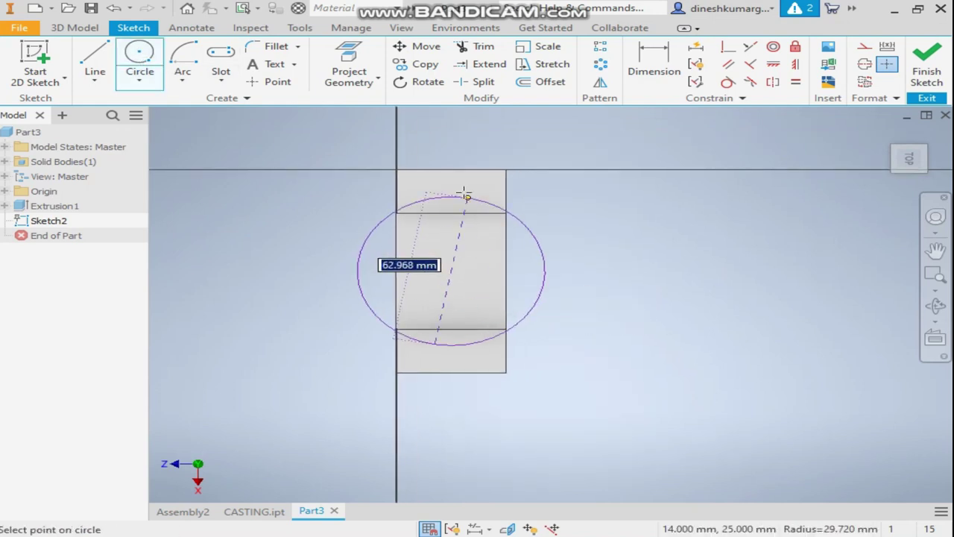
type("86")
key("Return")
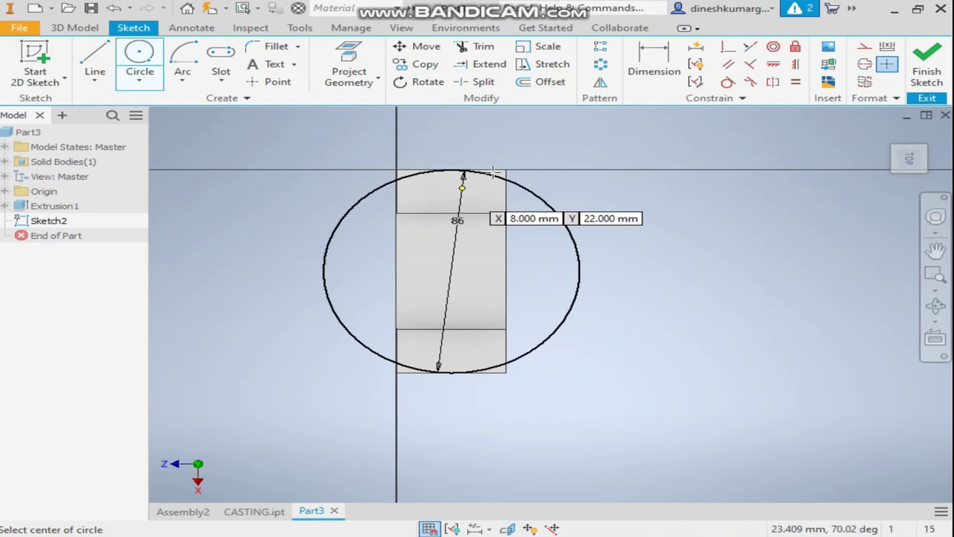
- Project the outlines of both flange top faces into the circle sketch
scroll(498, 183, "down", 3)
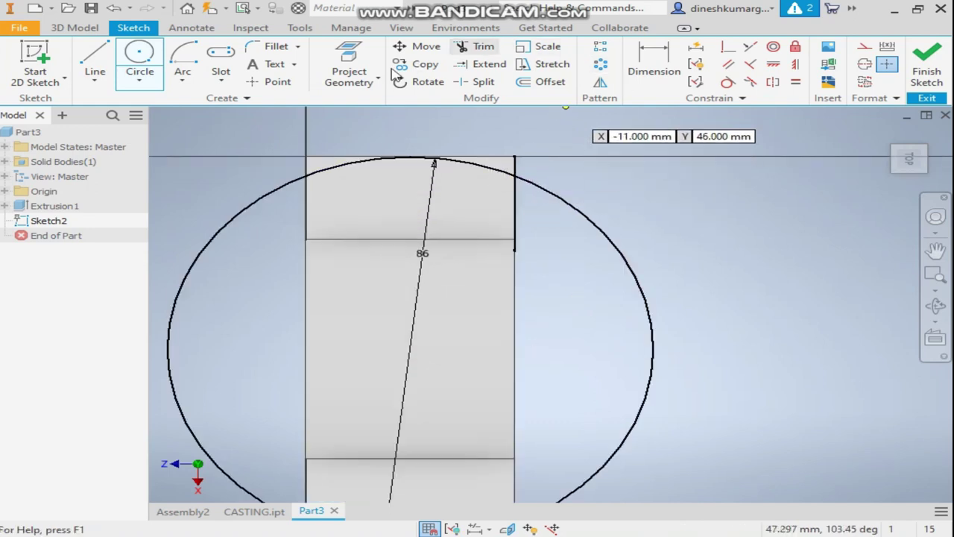
left_click(351, 56)
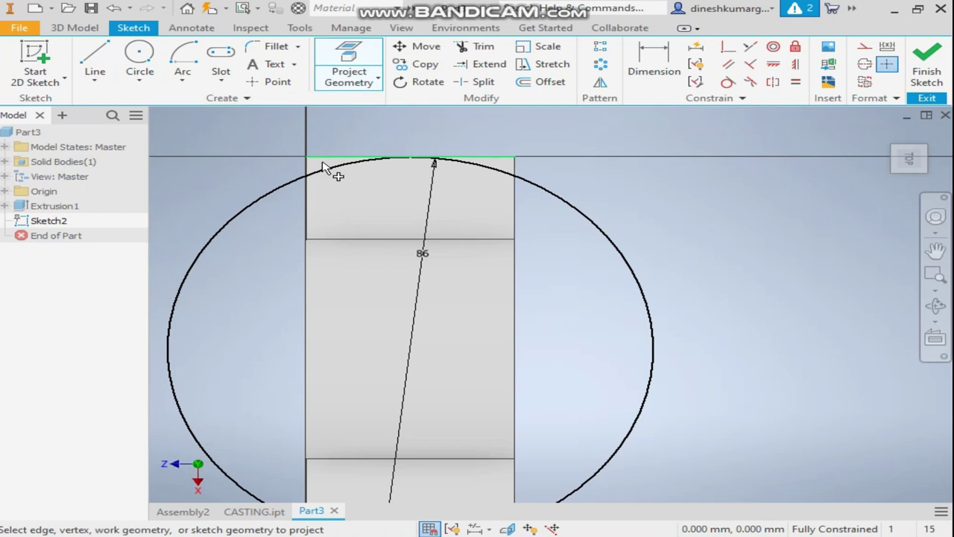
left_click(360, 186)
scroll(360, 187, "up", 5)
left_click(404, 276)
scroll(404, 276, "down", 3)
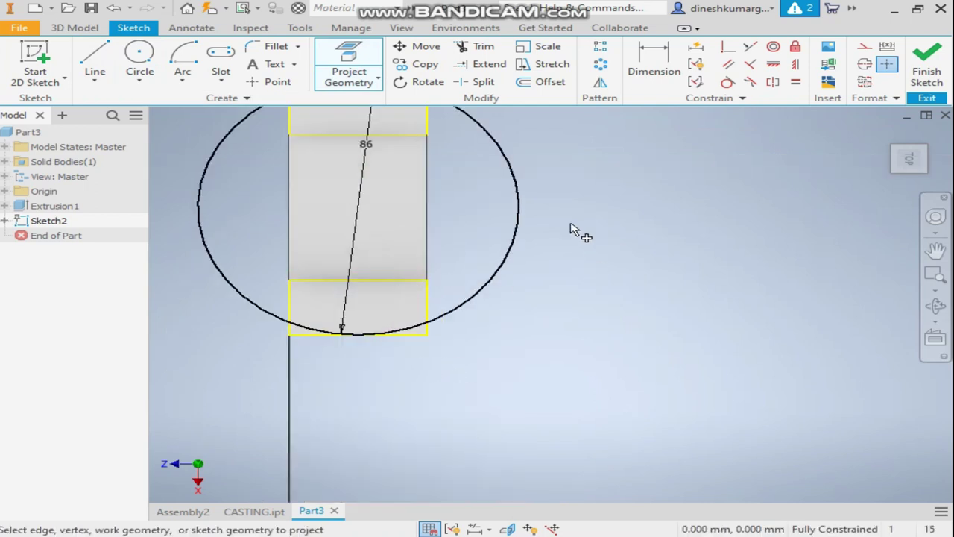
- Start an extrusion using the two corner regions outside the 86 mm circle on the first flange as profiles
left_click(75, 27)
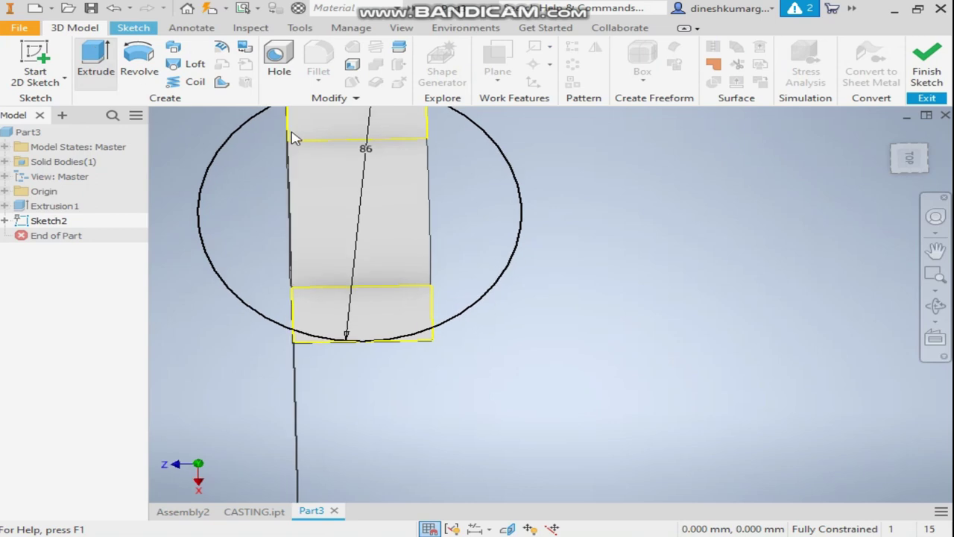
key("e")
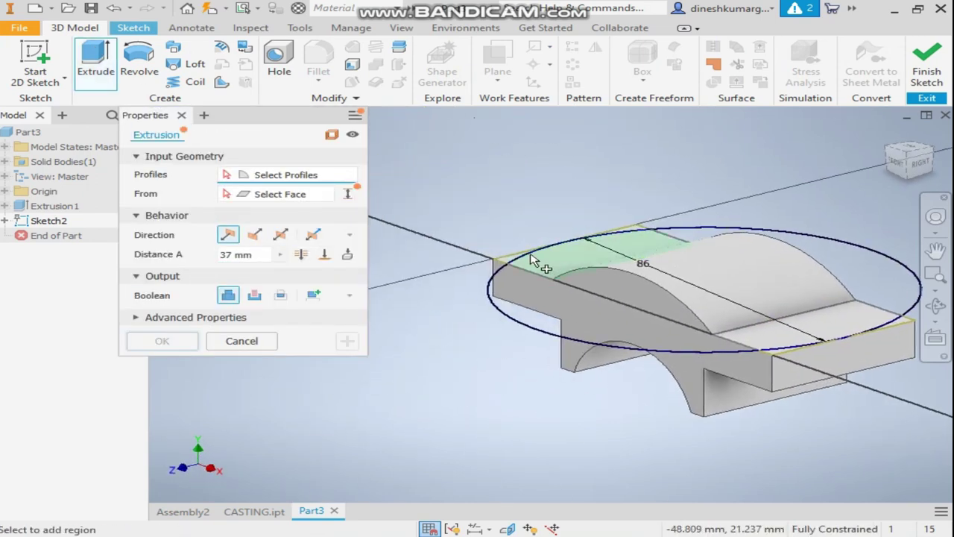
scroll(531, 259, "down", 4)
left_click(481, 270)
scroll(481, 266, "up", 3)
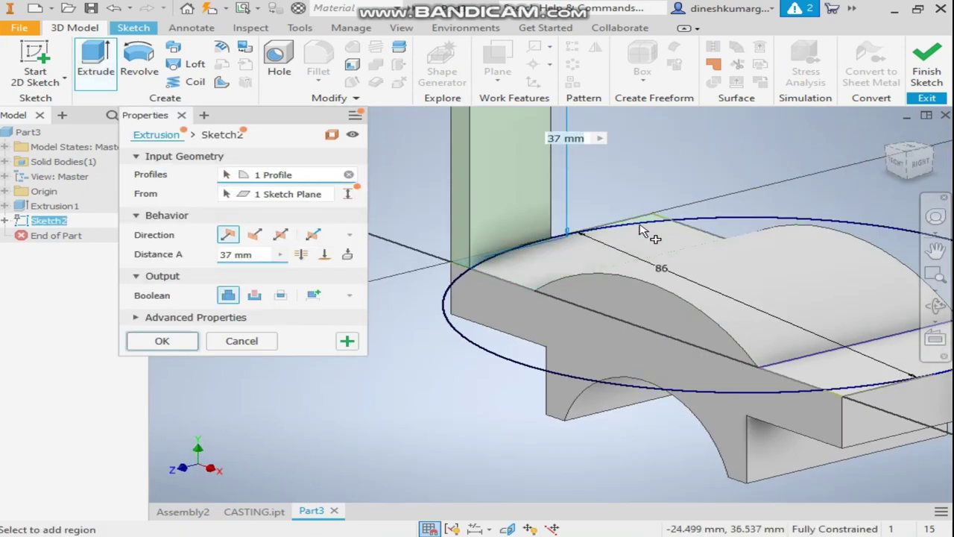
scroll(640, 226, "down", 4)
left_click(639, 224)
scroll(639, 224, "up", 4)
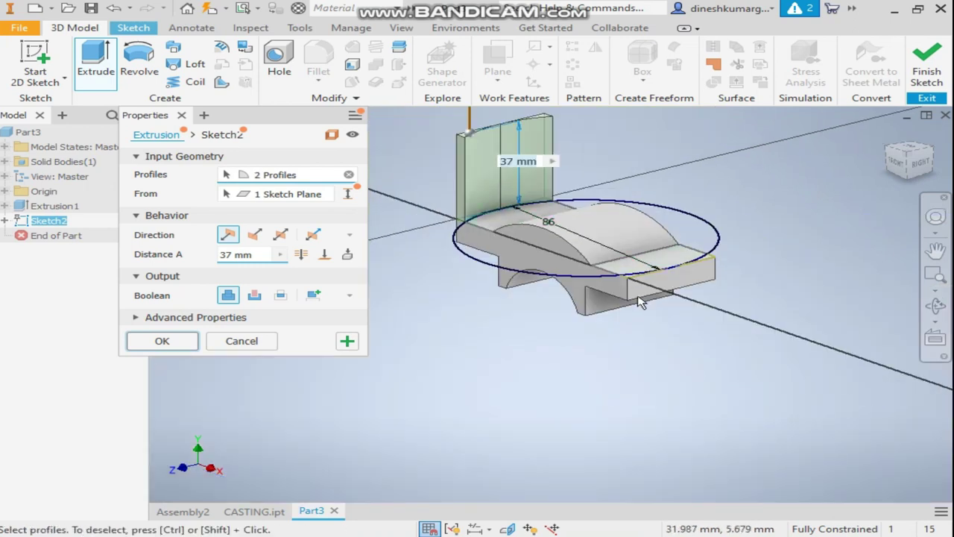
- Add the two corner regions outside the circle on the opposite flange to the extrusion, leaving its inner region unselected
scroll(626, 248, "down", 5)
left_click(626, 248)
scroll(626, 248, "up", 4)
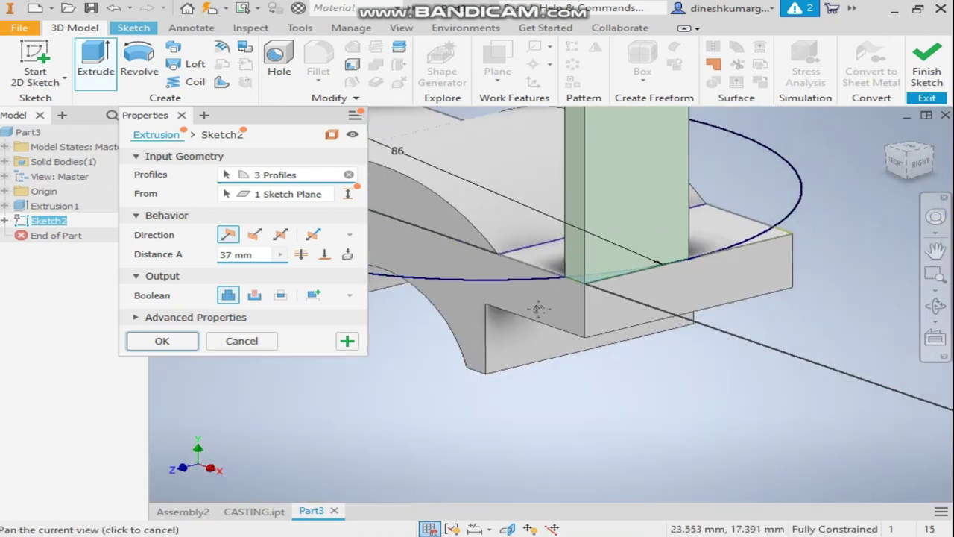
scroll(719, 262, "down", 5)
left_click(720, 254)
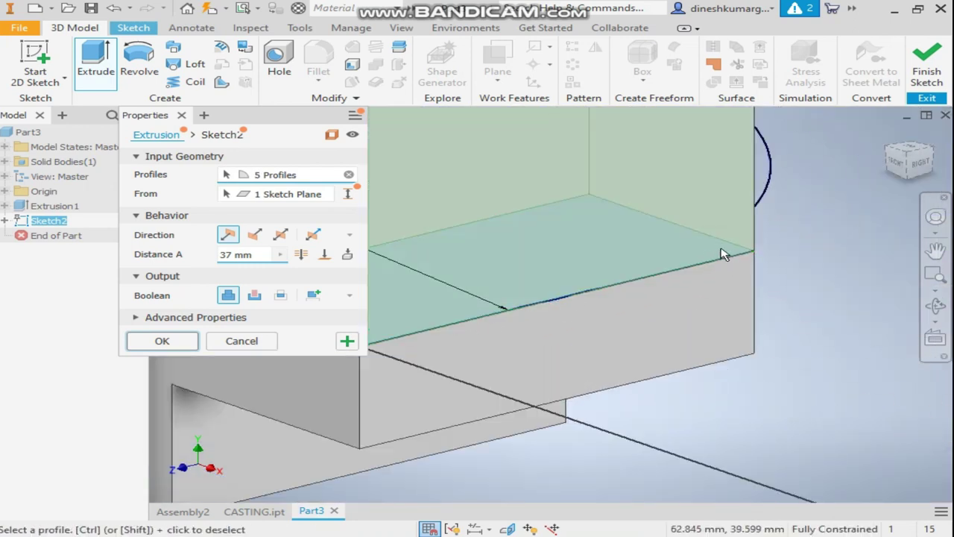
left_click(716, 258)
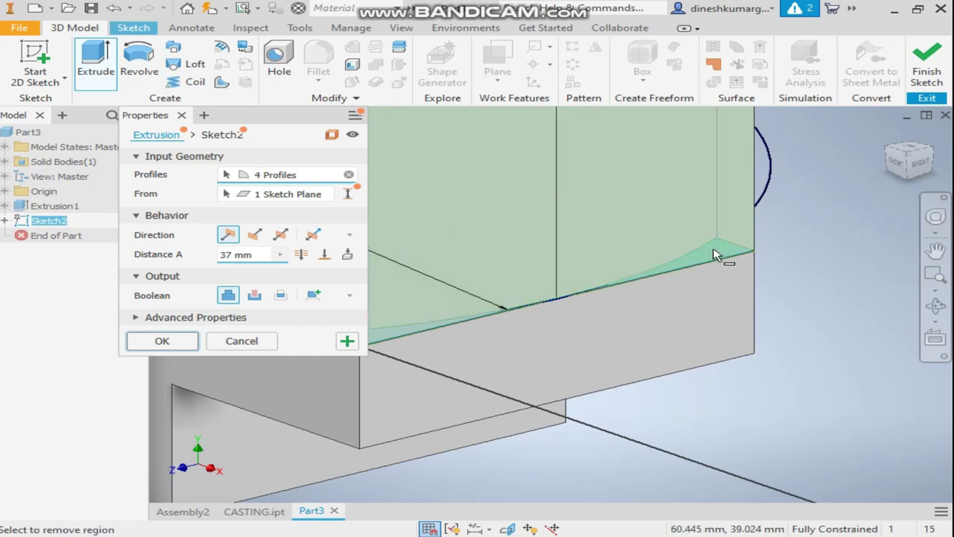
left_click(701, 251)
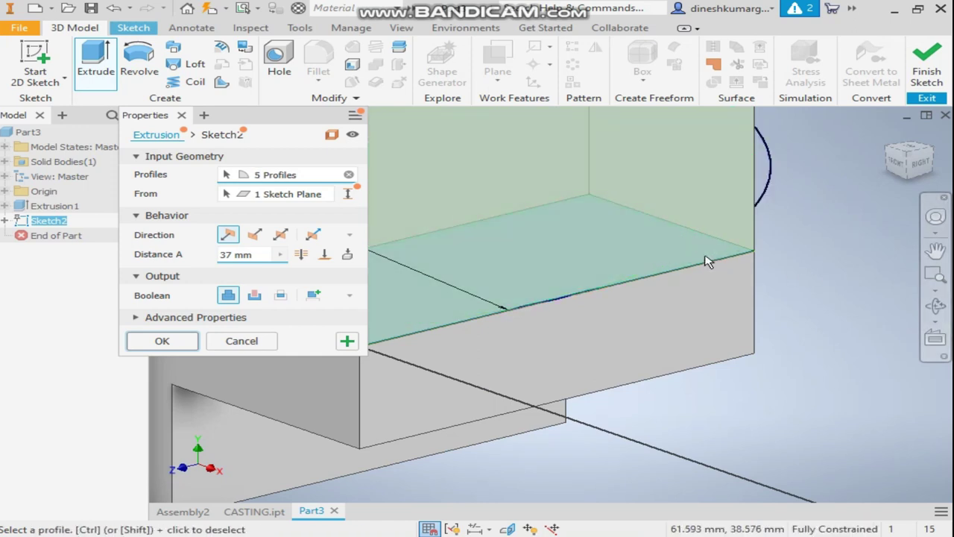
scroll(707, 260, "up", 3)
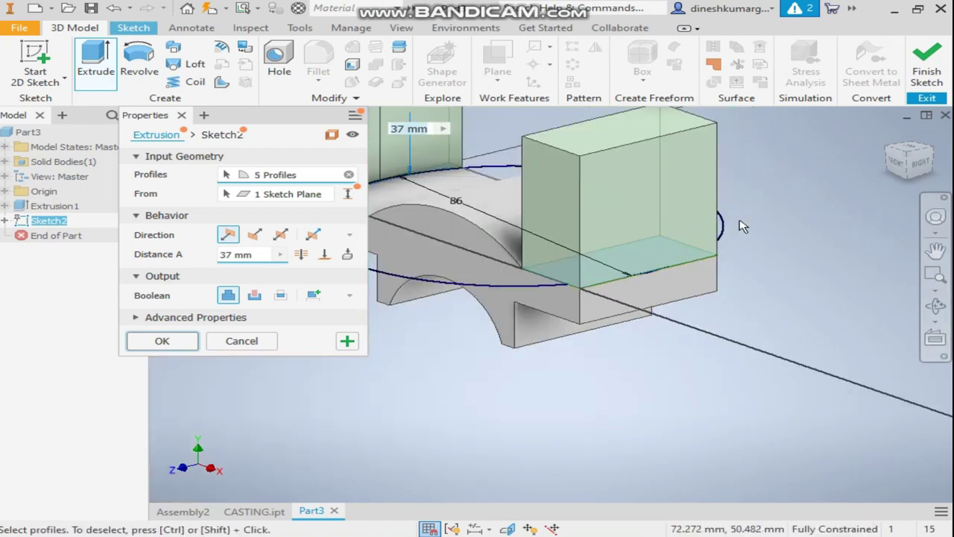
left_click(647, 266)
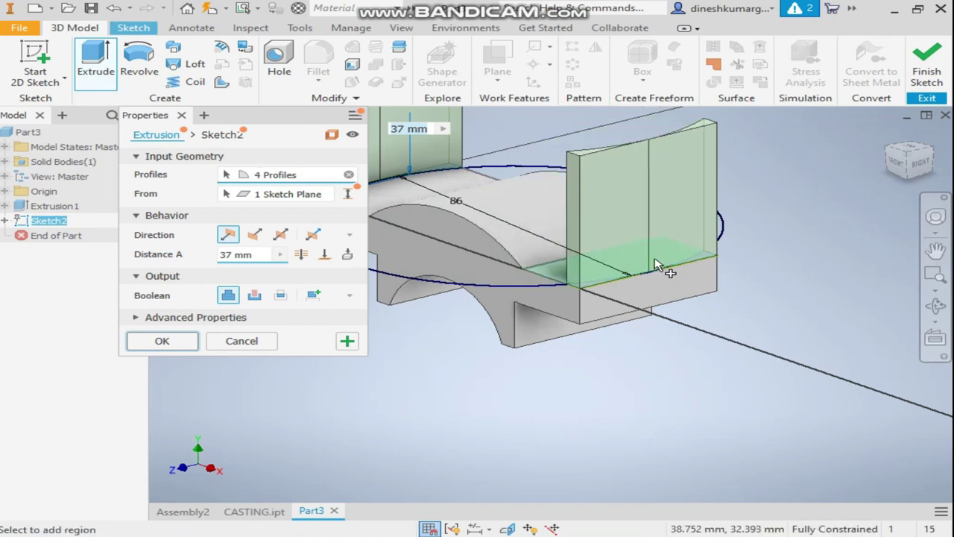
- Flip the extrusion direction into the body and cut the four corner regions to a distance of 37 mm
middle_click_drag(681, 324, 713, 408)
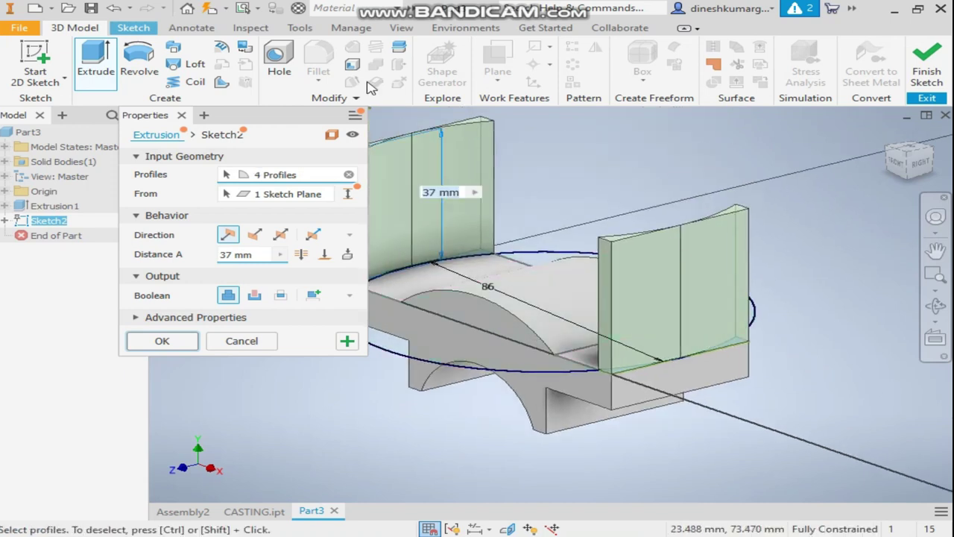
left_click(253, 235)
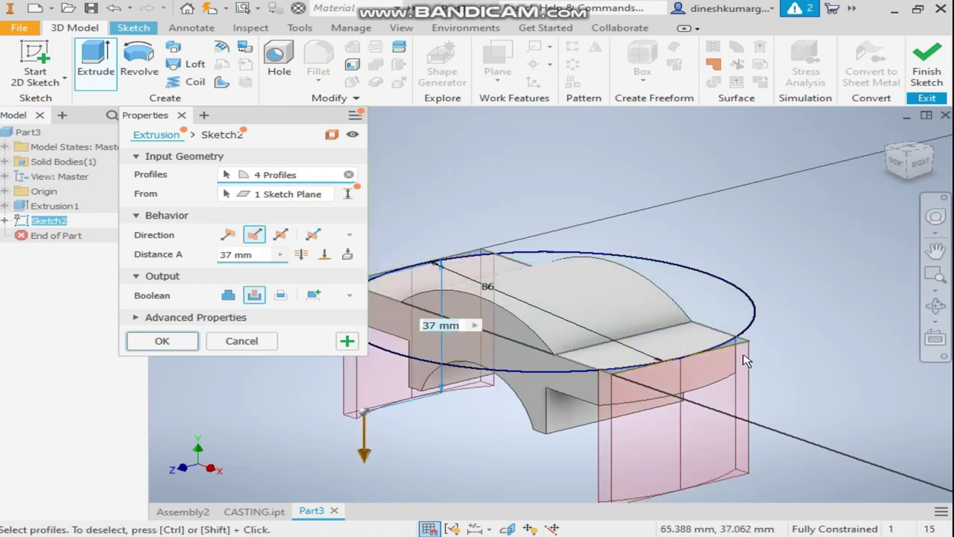
middle_click_drag(720, 390, 717, 356)
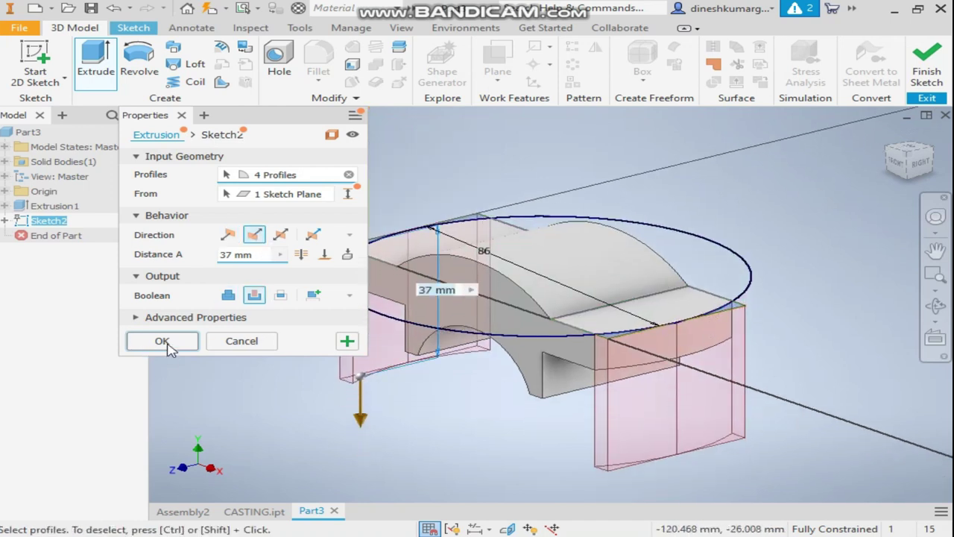
left_click(168, 345)
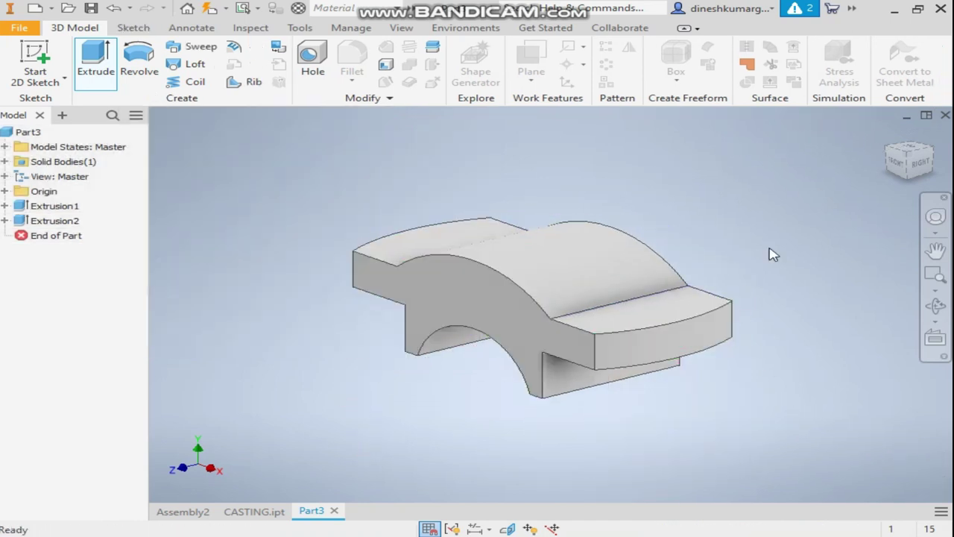
- Start a sketch on the left flange's top face in the top view and draw a 10 mm diameter circle on it
left_click(916, 152)
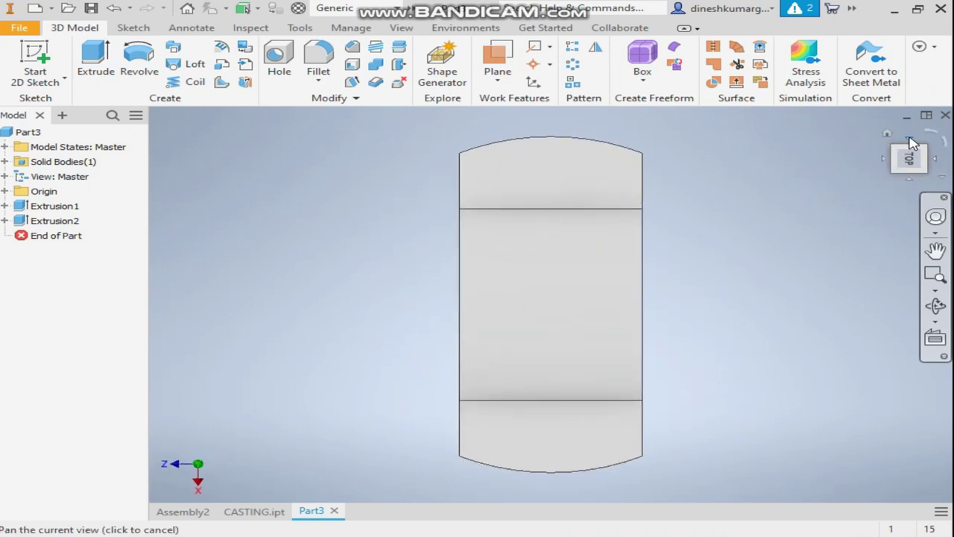
left_click(911, 140)
left_click(916, 181)
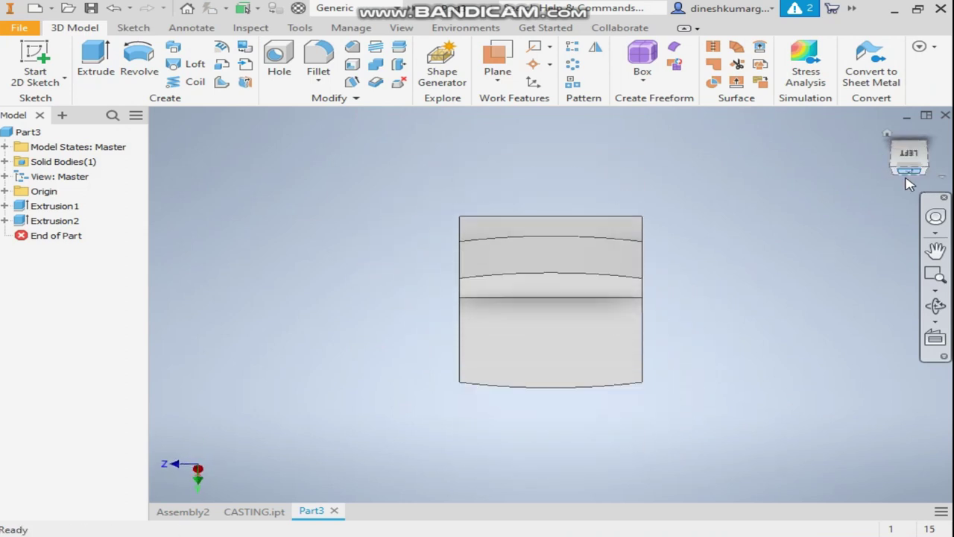
left_click(939, 142)
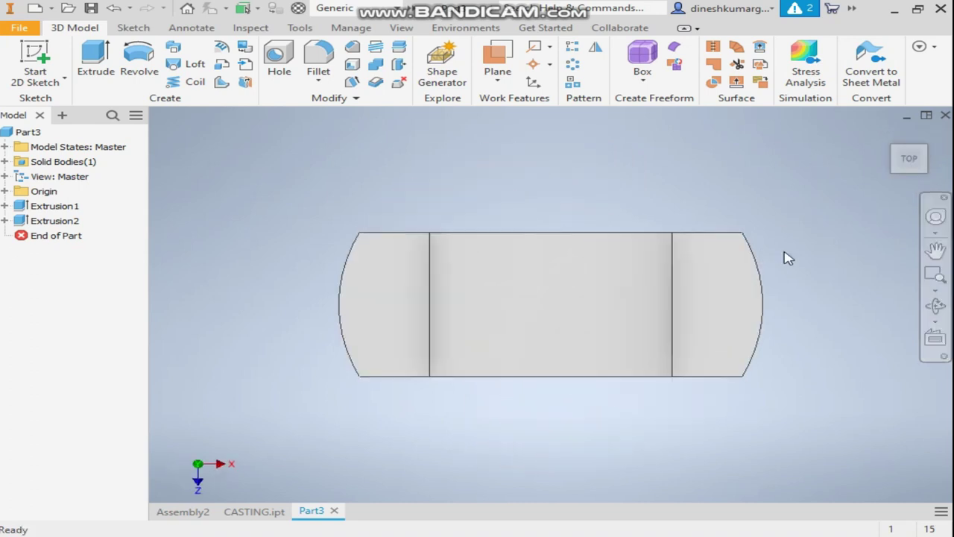
left_click(389, 305)
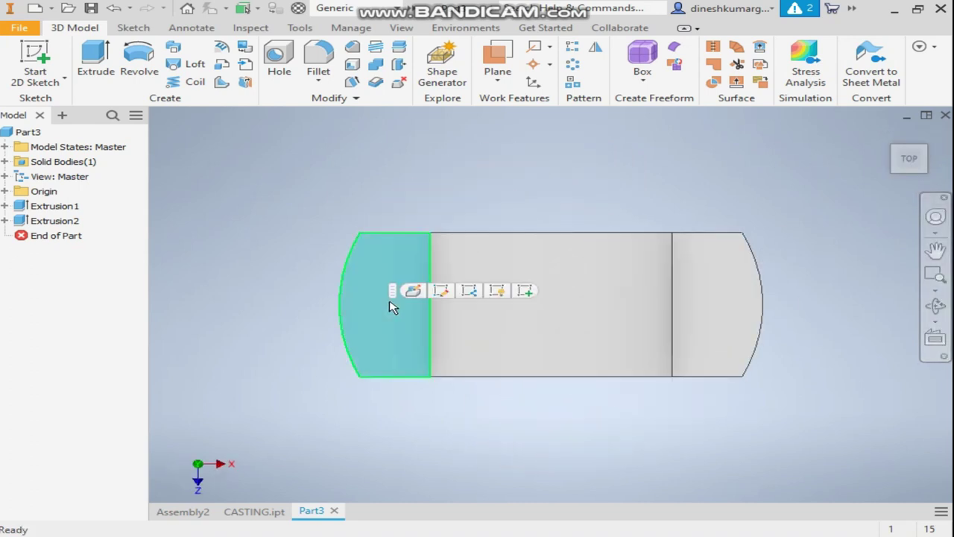
left_click(526, 292)
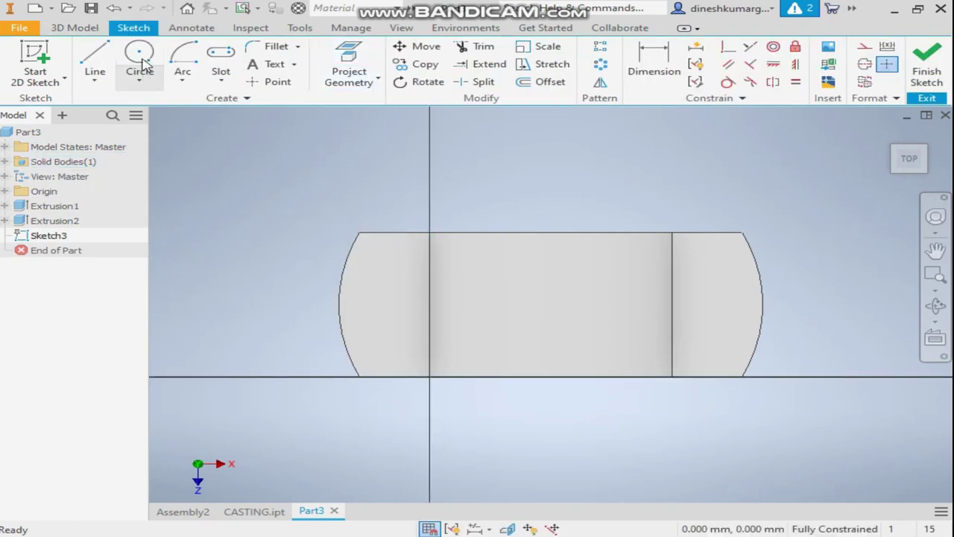
left_click(138, 59)
left_click(380, 304)
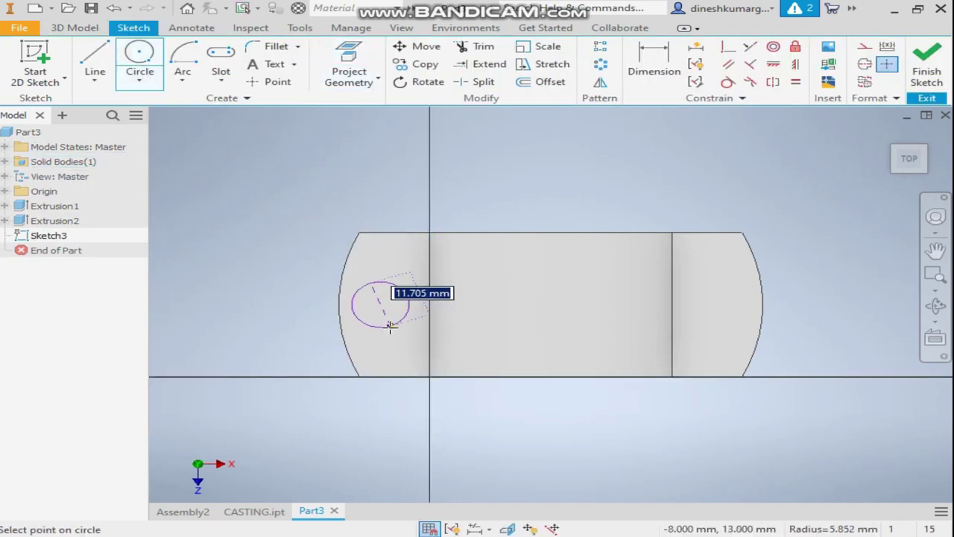
type("10")
key("Tab")
key("Return")
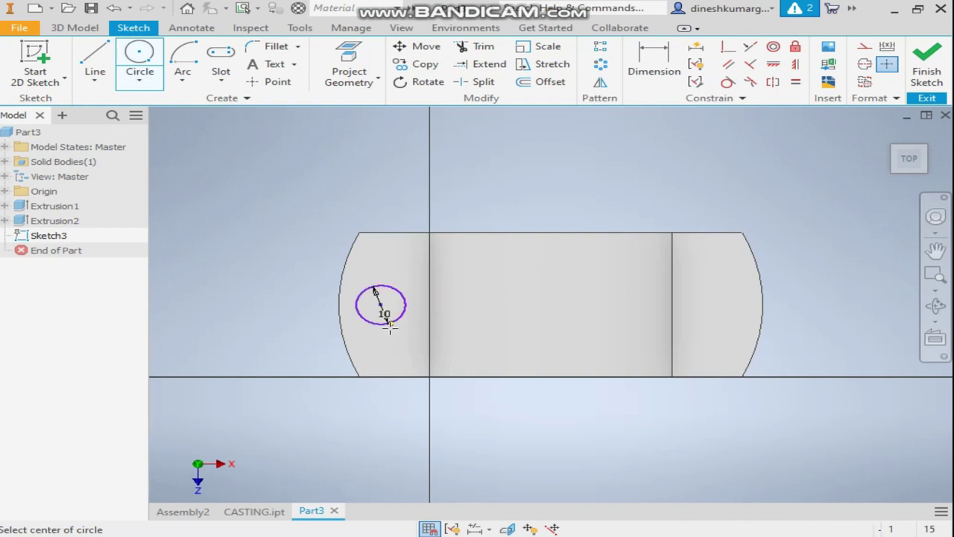
- Set the circle centre's horizontal distance from the part's centre to 31 mm and constrain both points horizontally in line
left_click(653, 64)
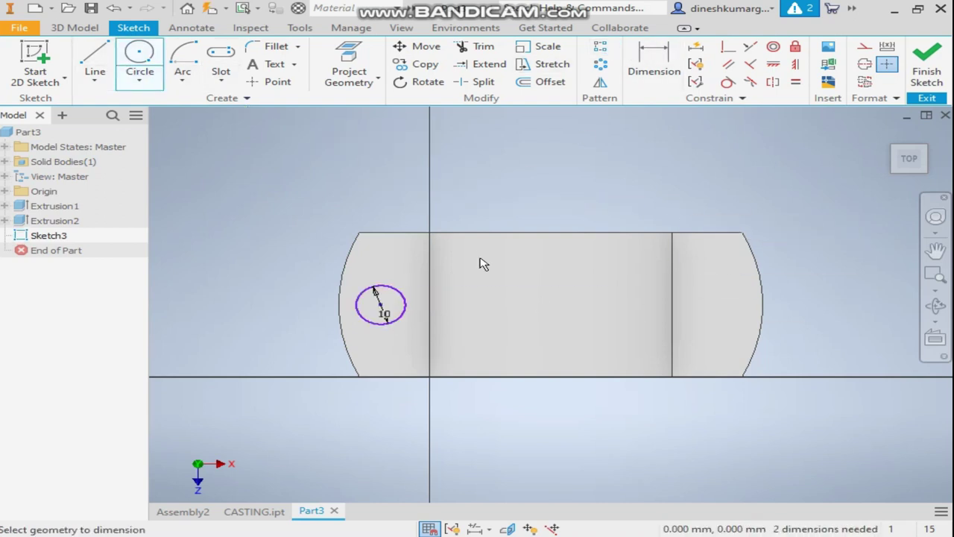
left_click(550, 306)
left_click(501, 192)
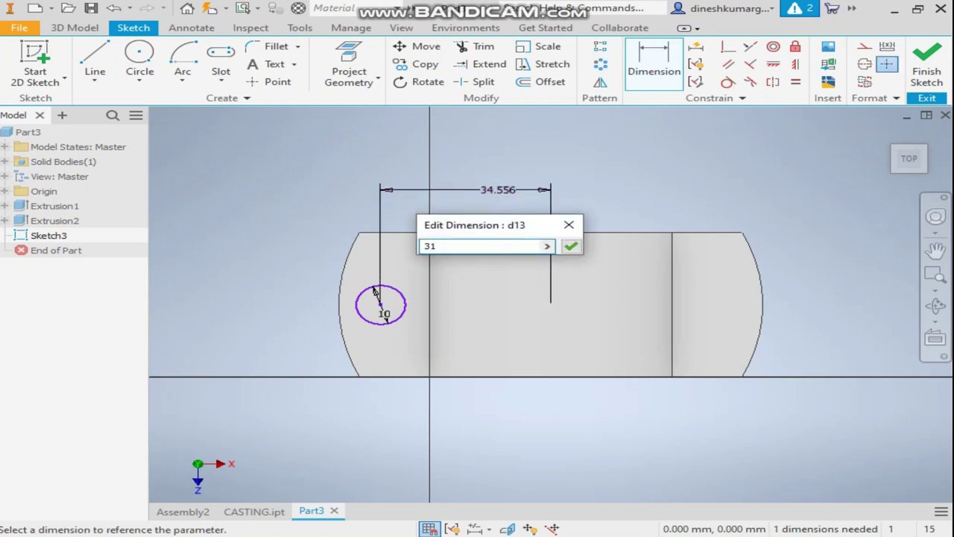
key("Return")
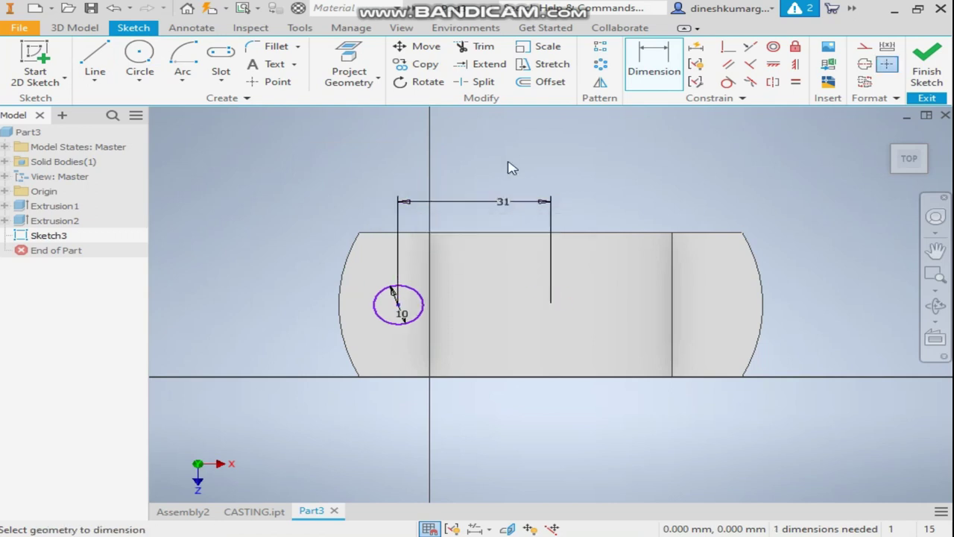
left_click(775, 66)
left_click(551, 305)
left_click(399, 305)
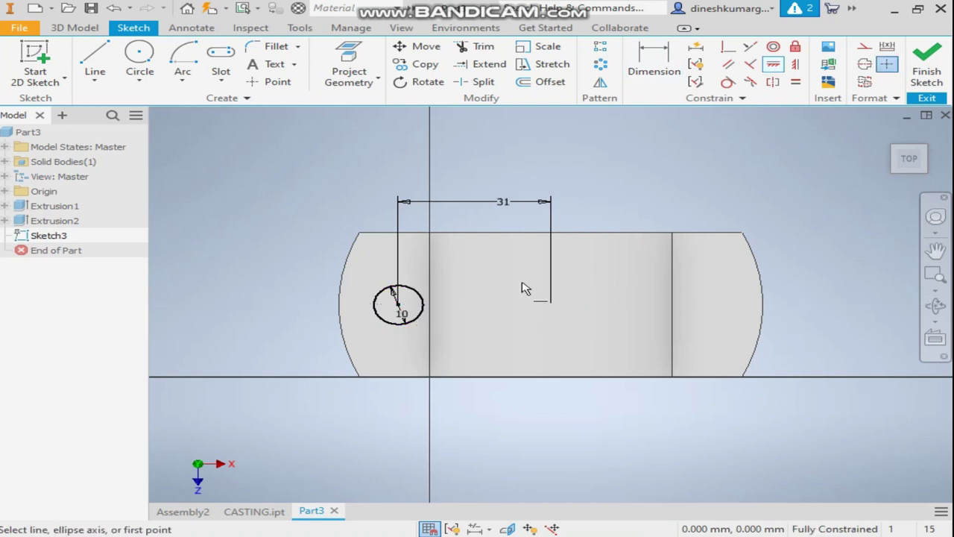
- Draw a vertical line from the part's centre past its front edge and convert it to a construction line
left_click(95, 63)
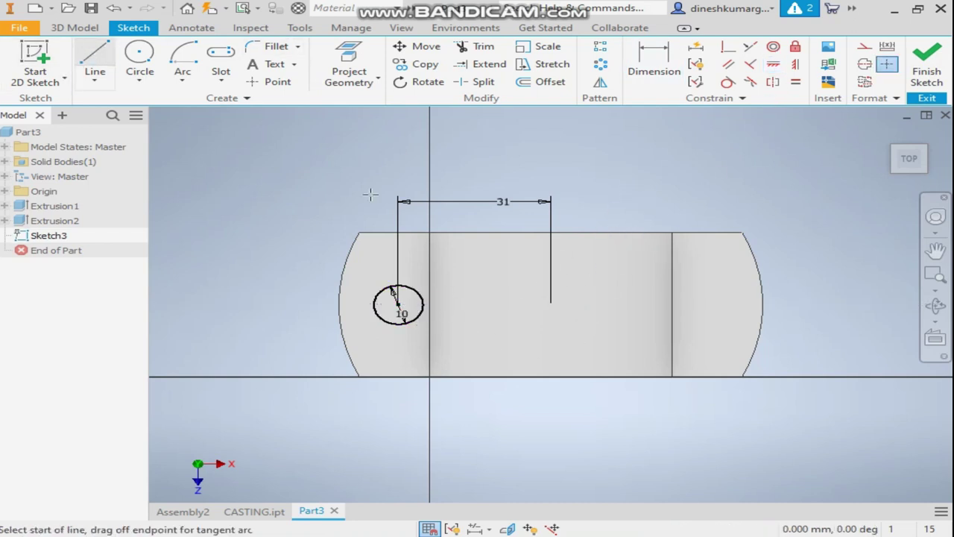
left_click(551, 306)
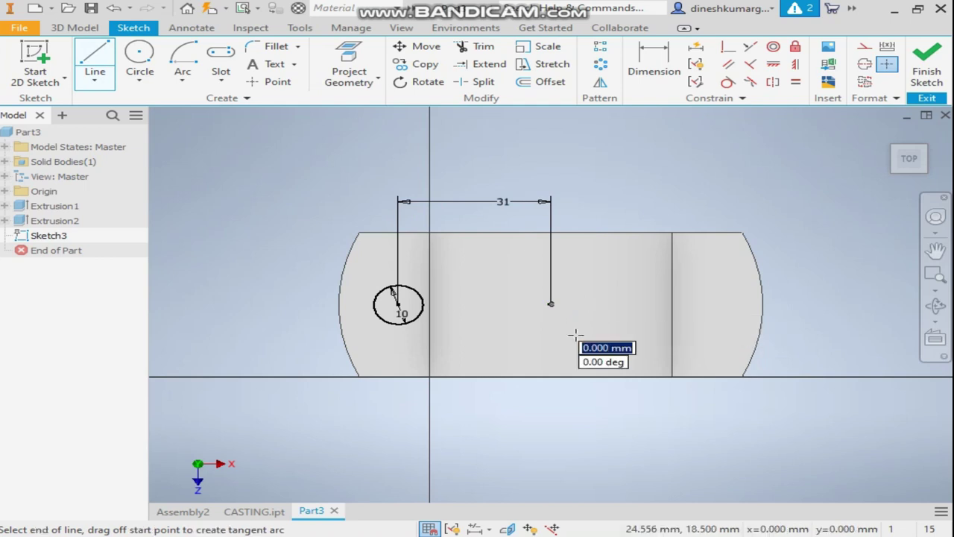
left_click(552, 418)
key("Escape")
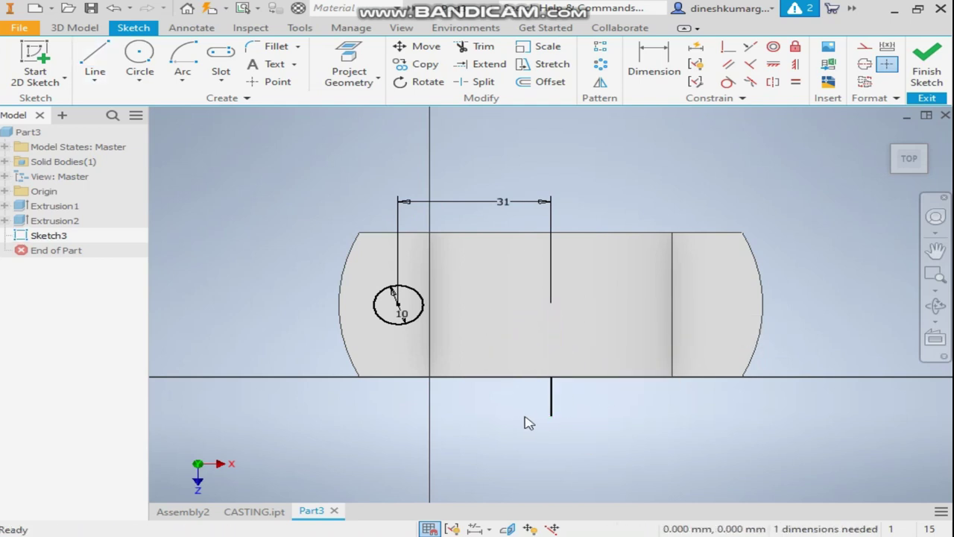
right_click(553, 406)
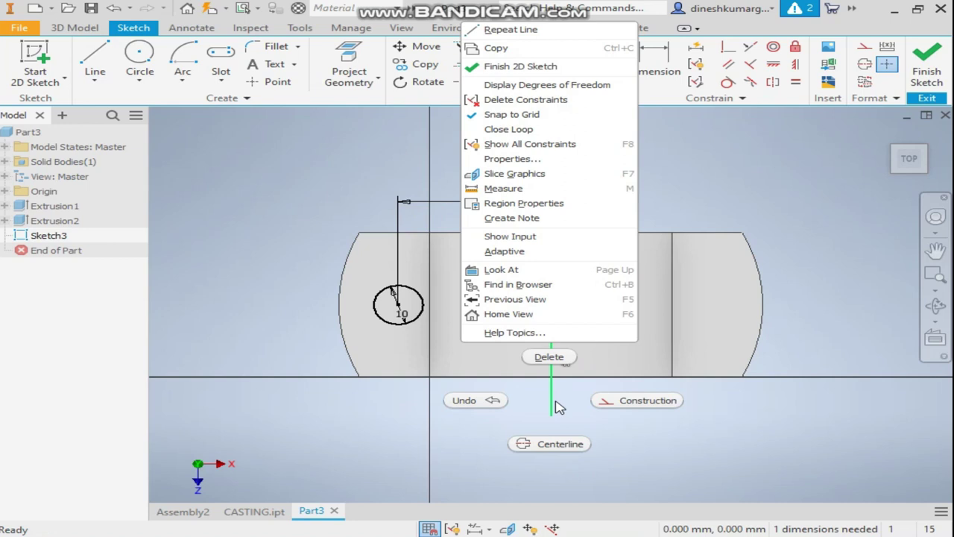
left_click(639, 408)
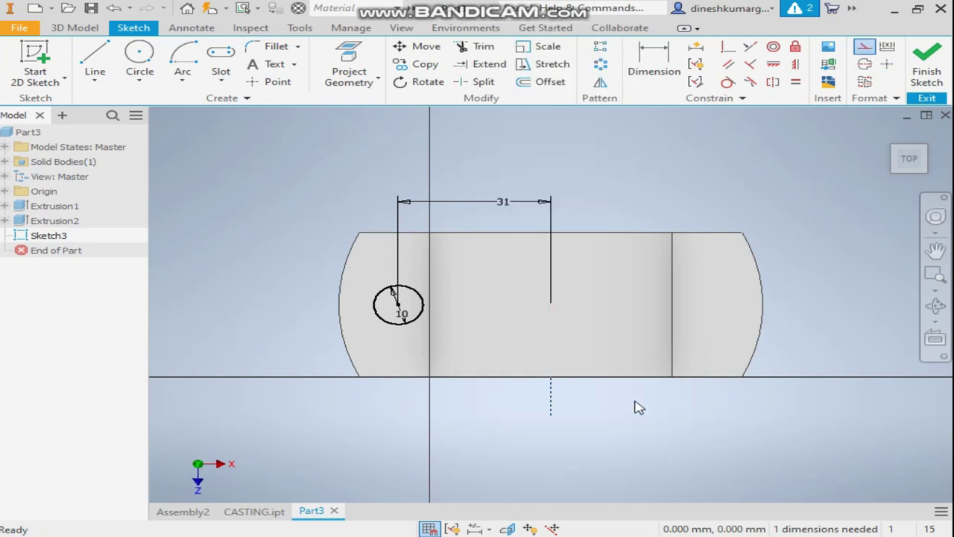
- Mirror the 10 mm circle about the vertical construction line onto the opposite flange
left_click(600, 82)
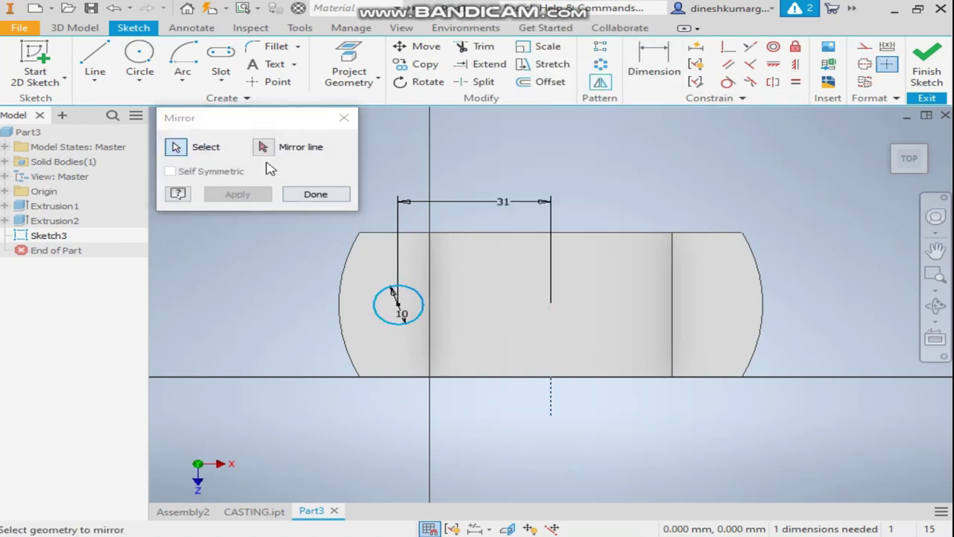
left_click(262, 148)
left_click(551, 406)
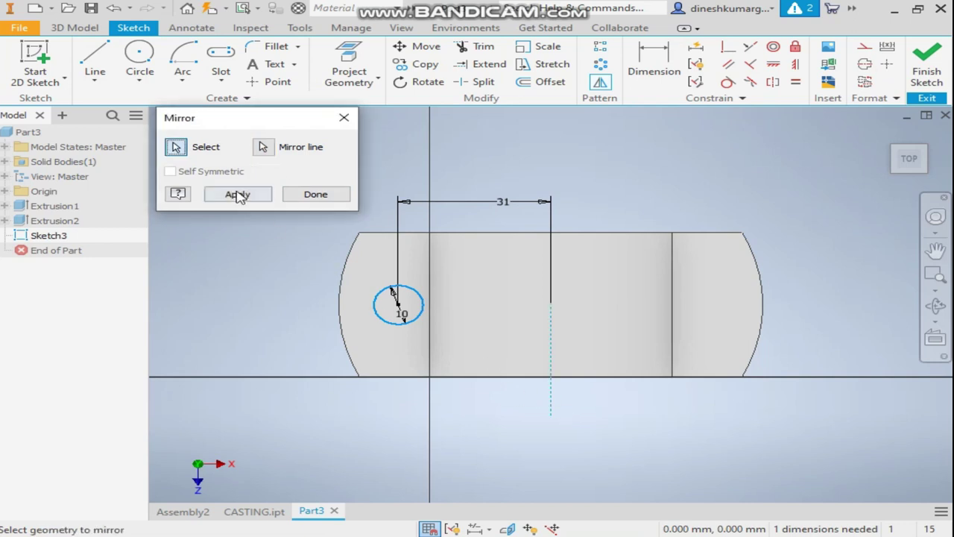
left_click(237, 194)
left_click(315, 195)
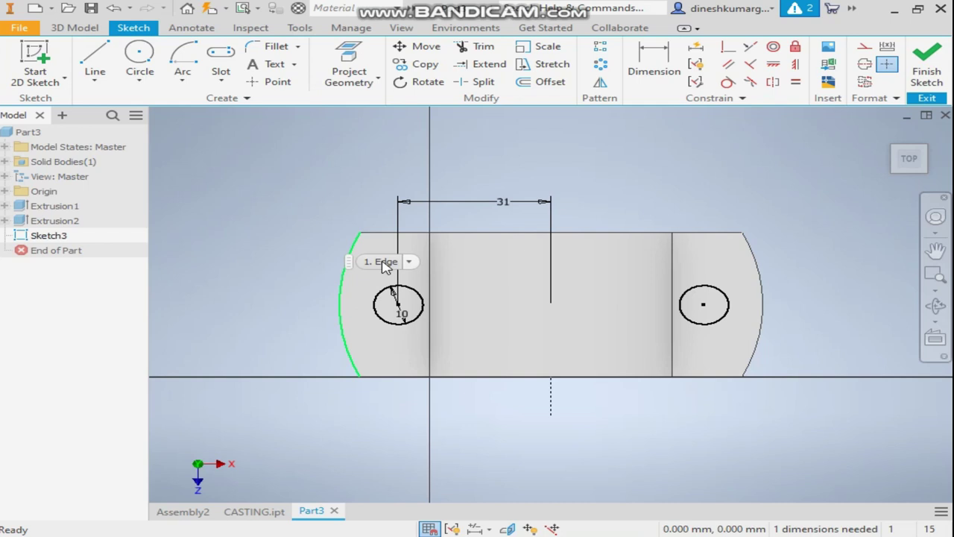
- Extrude both 10 mm circles in the flipped direction as a cut through all of the flange thickness
left_click(75, 28)
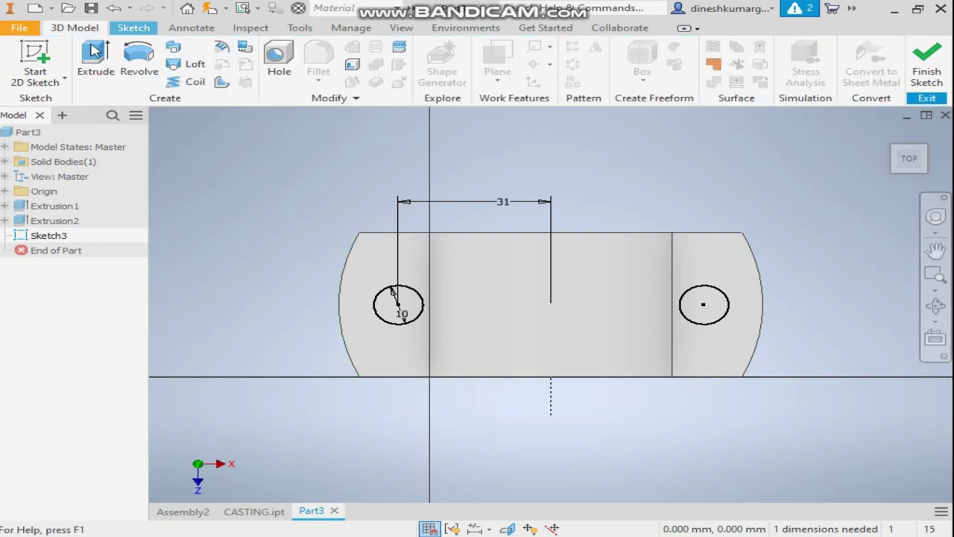
left_click(94, 50)
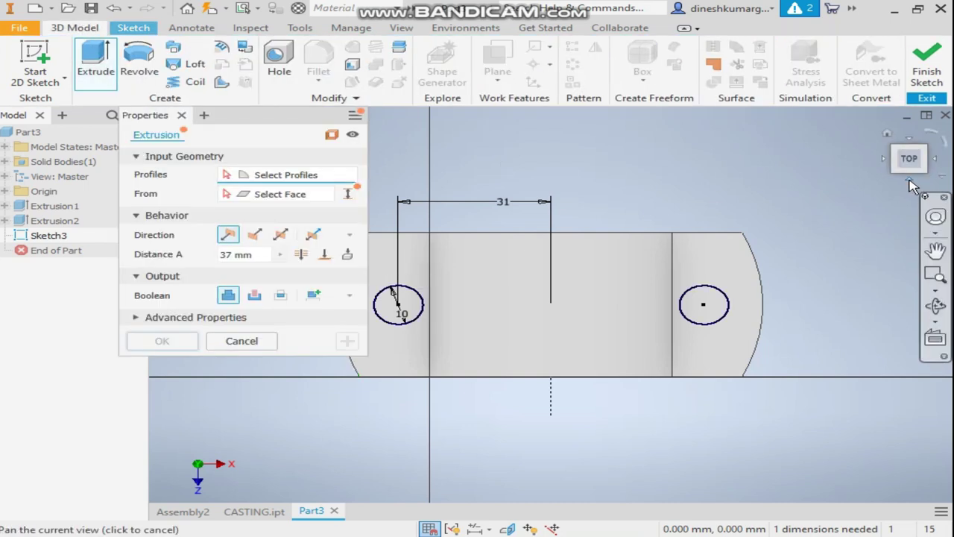
left_click(910, 182)
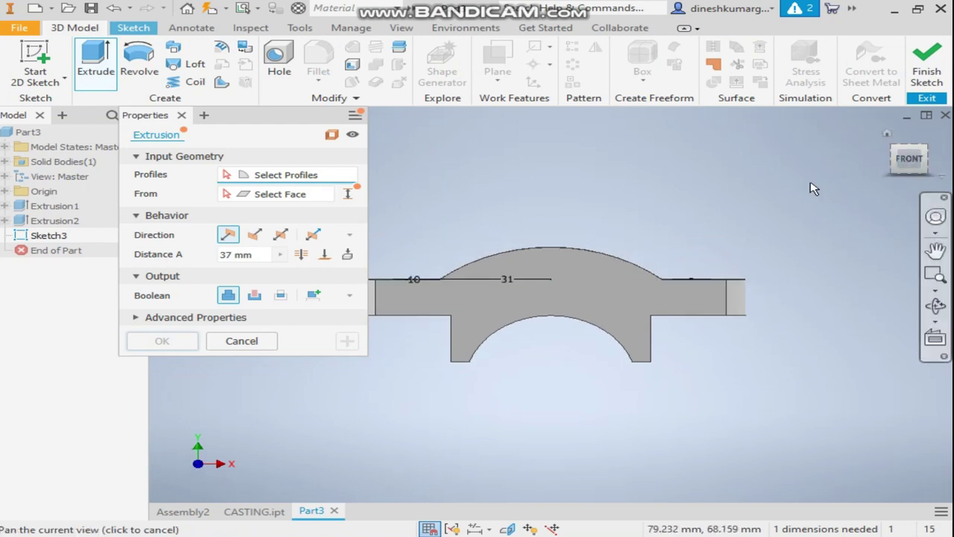
key("F5")
left_click(417, 304)
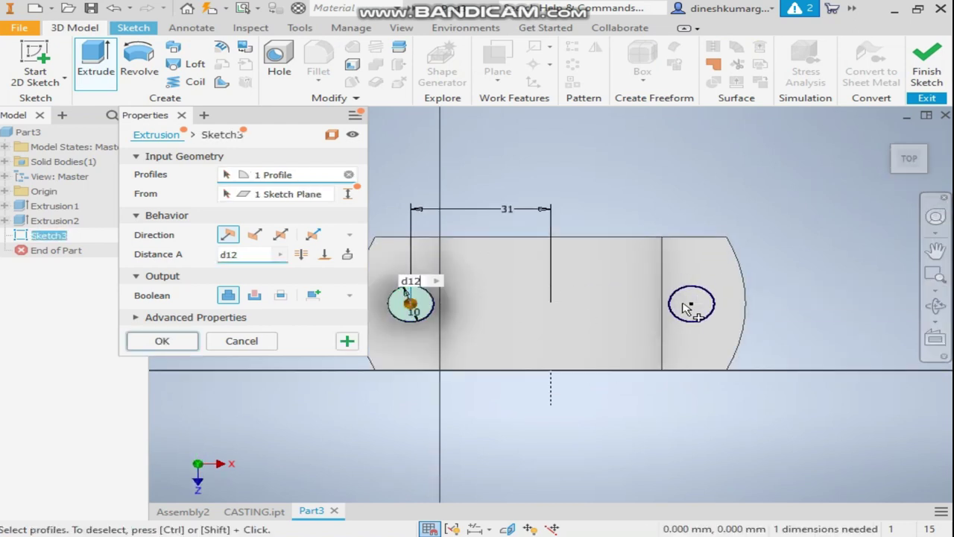
left_click(687, 307)
left_click(910, 181)
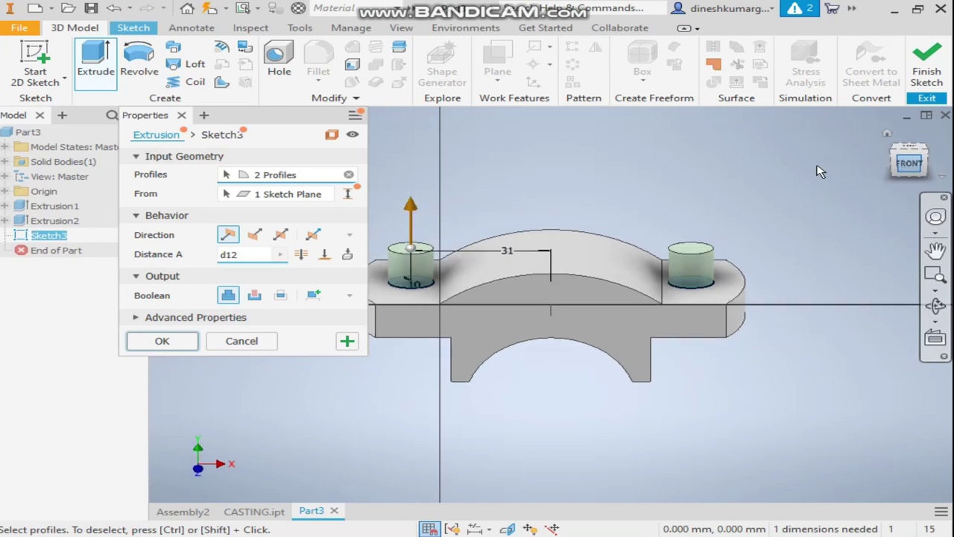
left_click(254, 235)
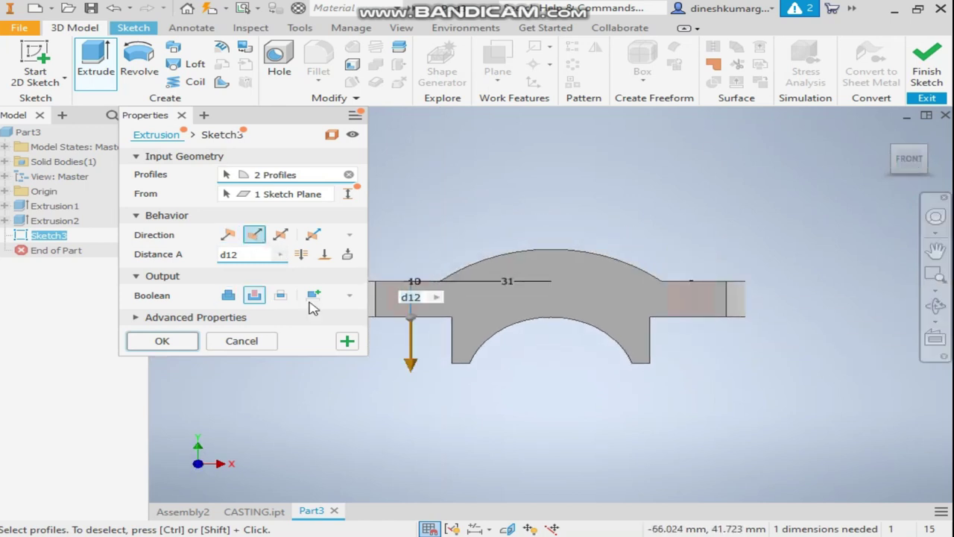
left_click(300, 254)
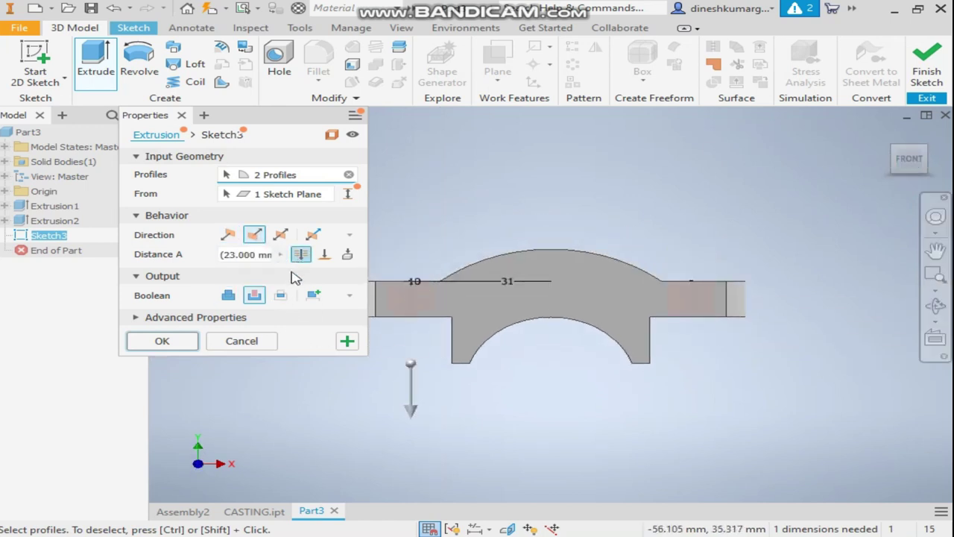
left_click(161, 340)
- Start a sketch on the left flange's top face and draw a 24 mm diameter circle concentric with each flange hole
left_click(910, 146)
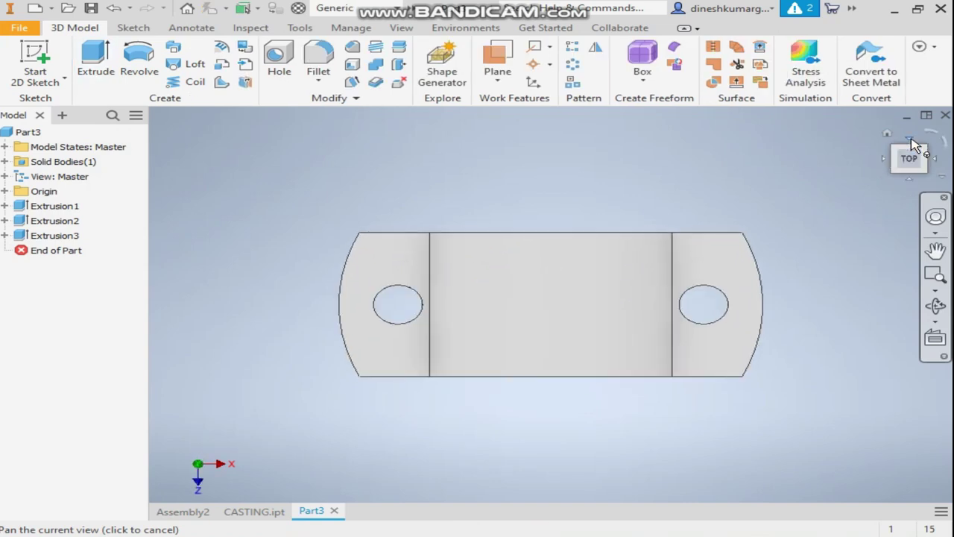
scroll(910, 146, "up", 2)
left_click(288, 292)
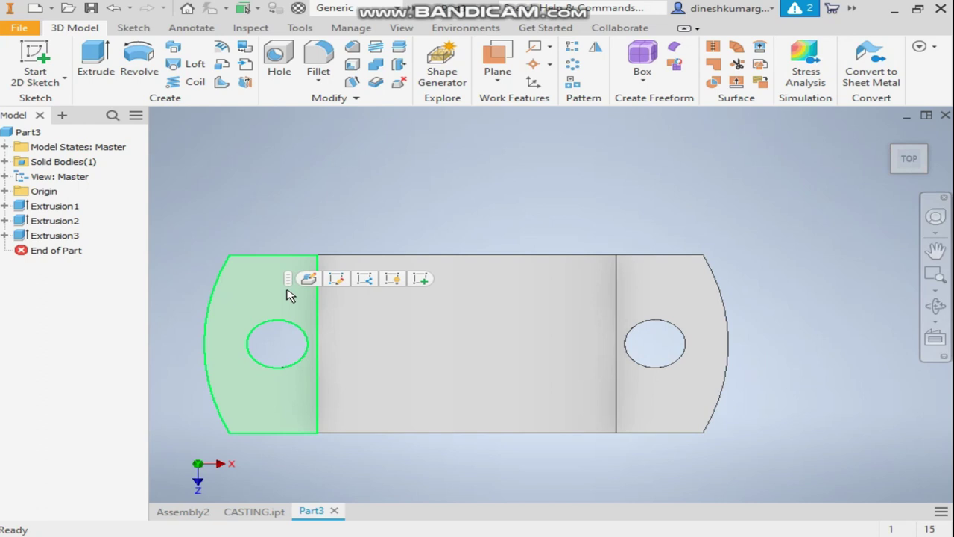
left_click(420, 279)
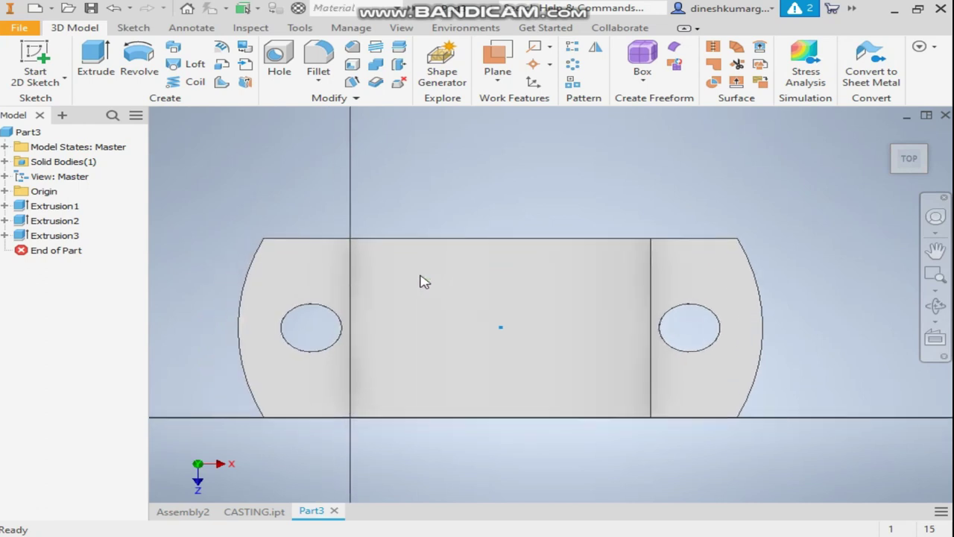
left_click(142, 54)
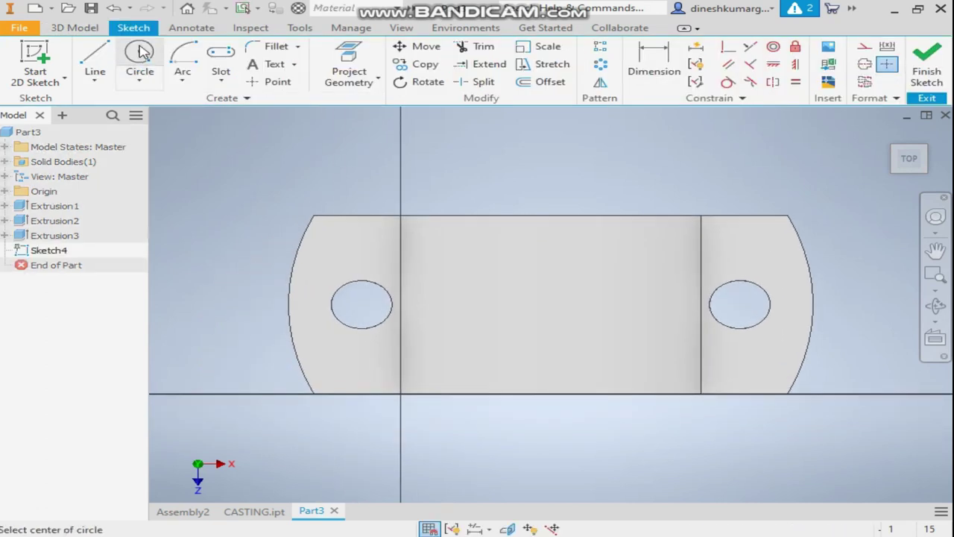
left_click(361, 304)
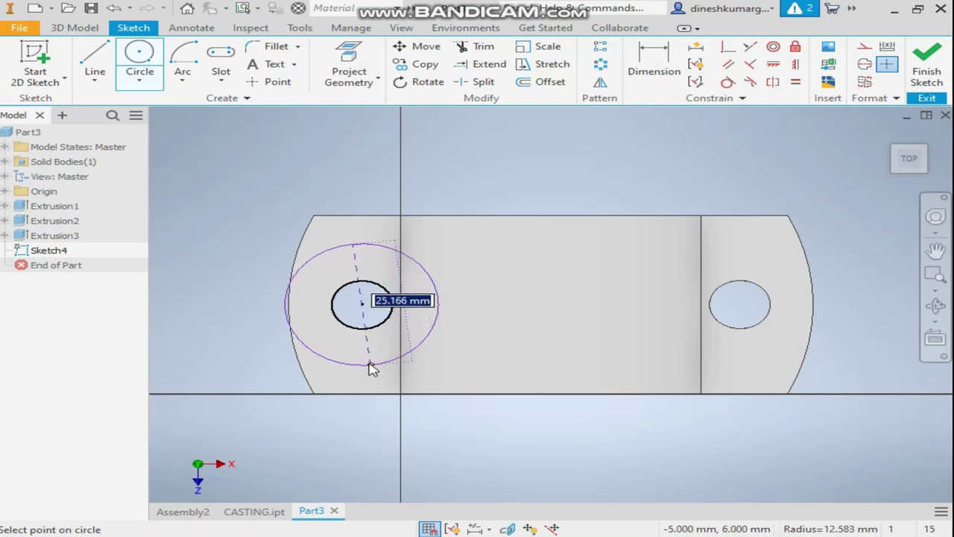
type("24")
key("Return")
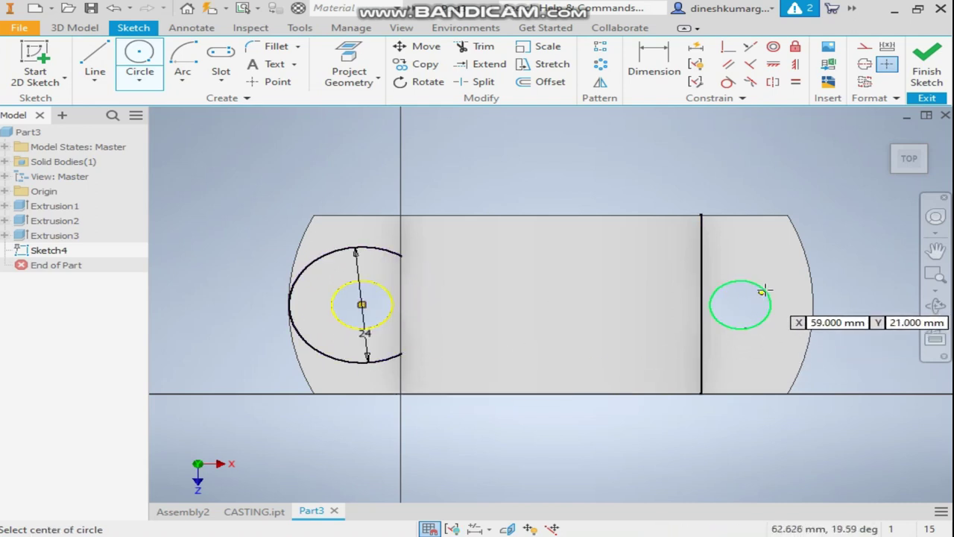
left_click(740, 305)
type("24")
key("Return")
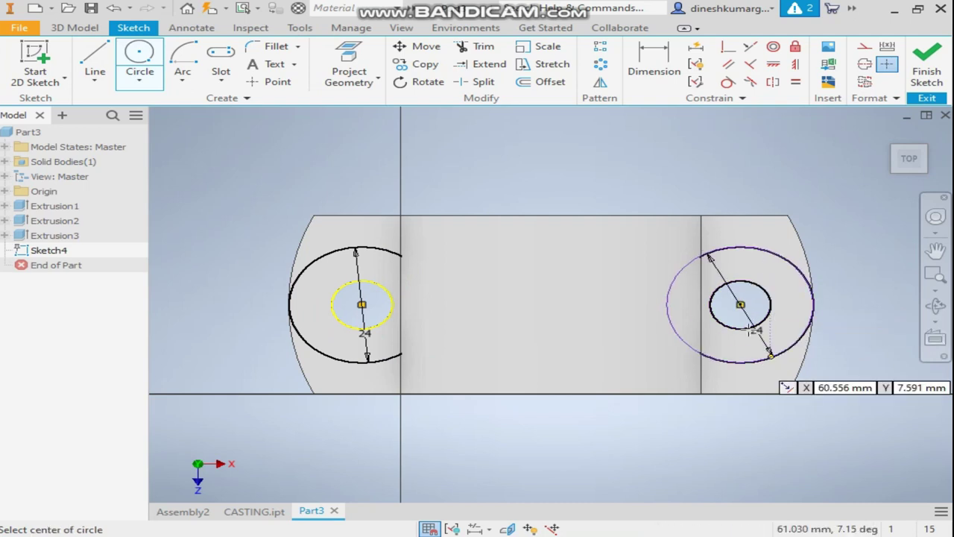
- Set up a 10 mm upward extrusion cut of the two ring regions between the 24 mm circles and the holes
left_click(87, 29)
left_click(96, 63)
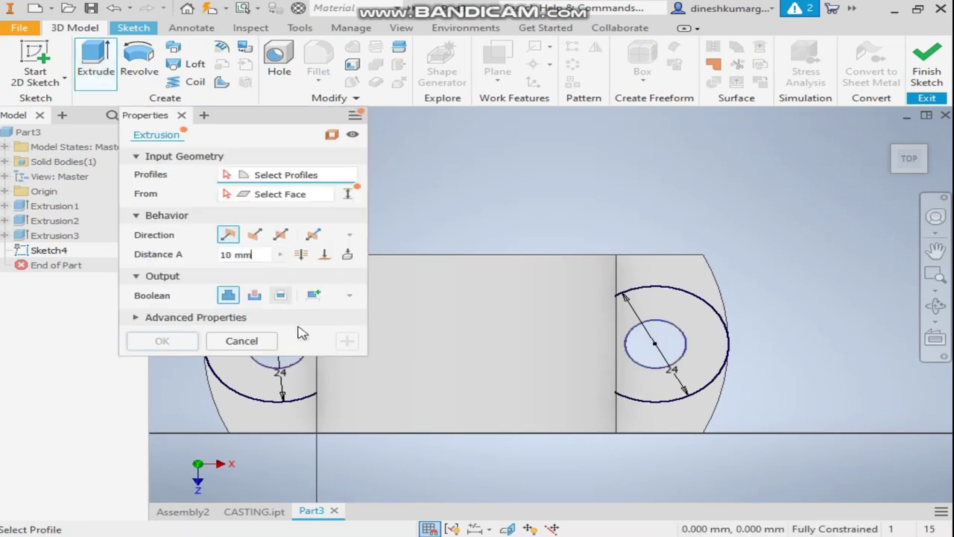
left_click(306, 383)
left_click(675, 313)
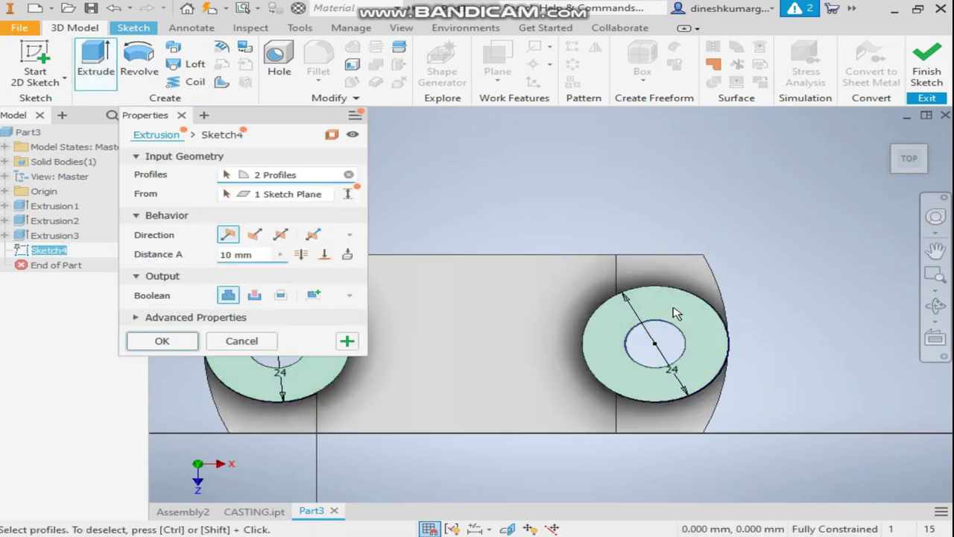
left_click(908, 181)
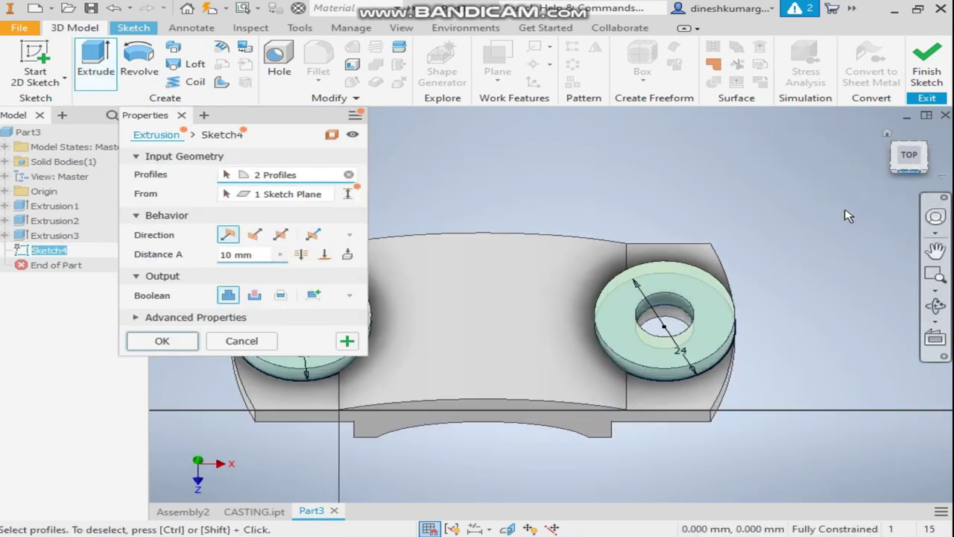
left_click(254, 296)
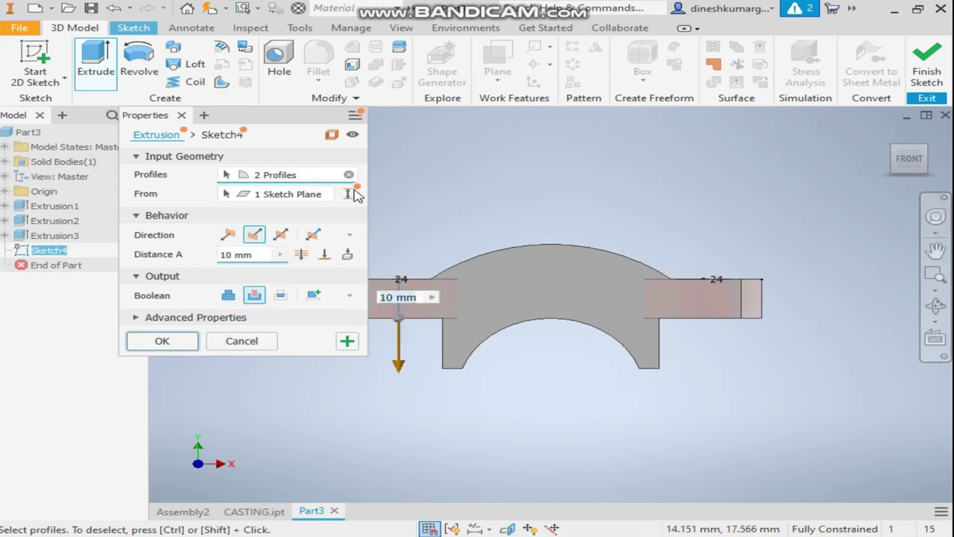
left_click(229, 236)
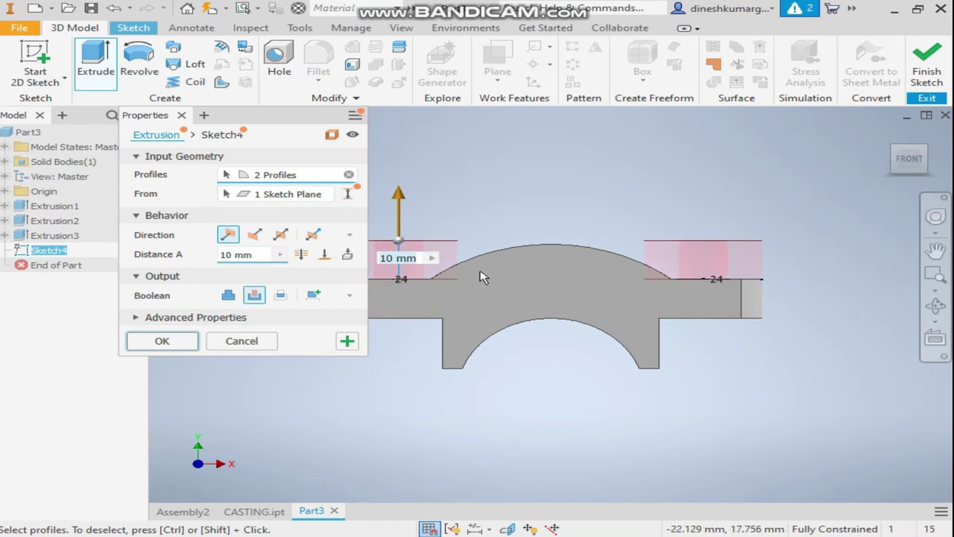
left_click_drag(898, 157, 910, 185)
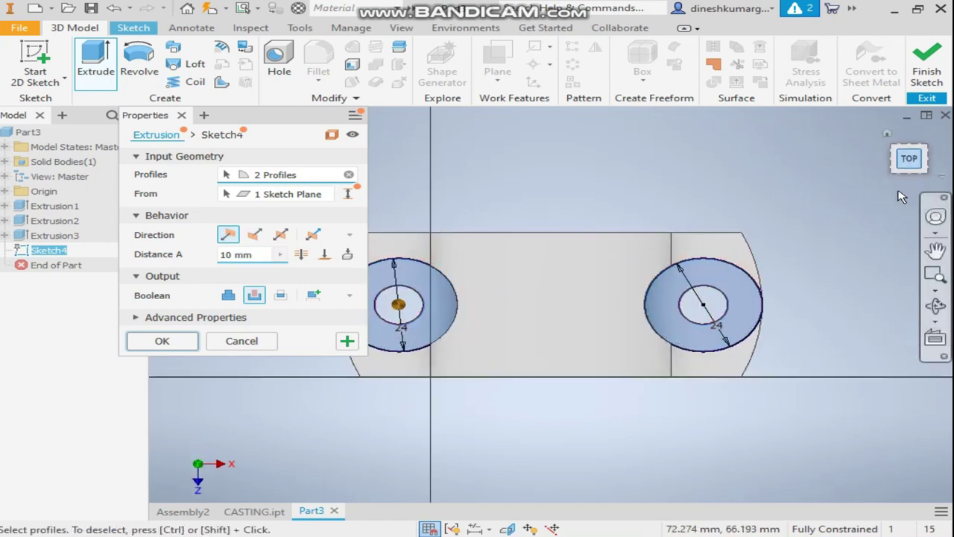
left_click(909, 185)
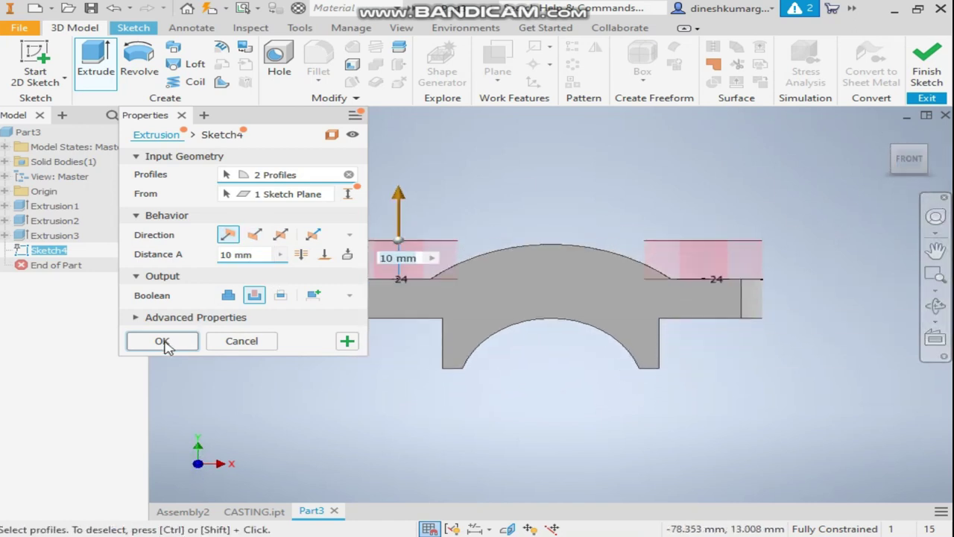
- Cut the two selected profiles 10 mm upward from the flange faces around the bolt holes
left_click(162, 340)
left_click(914, 144)
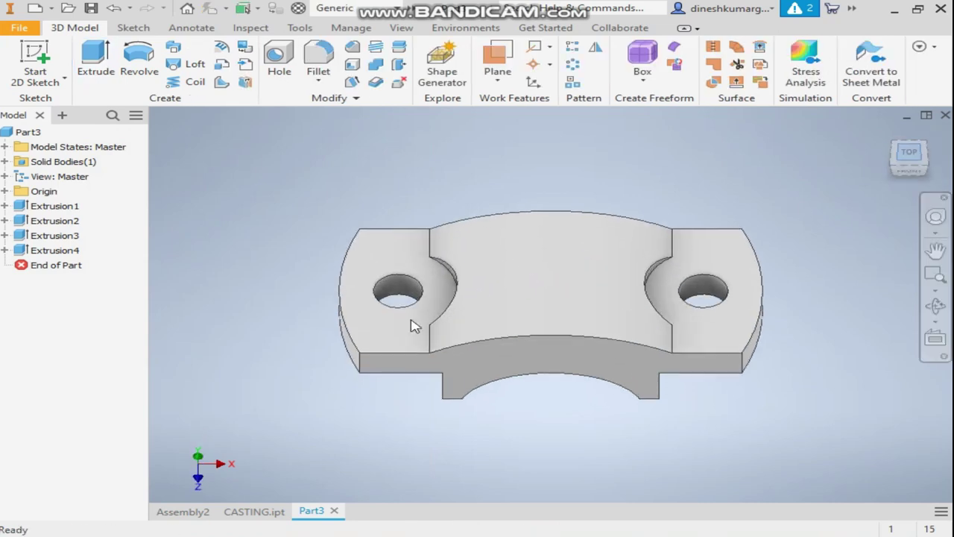
middle_click_drag(524, 291, 477, 268, "shift")
scroll(439, 289, "up", 3)
scroll(439, 289, "down", 3)
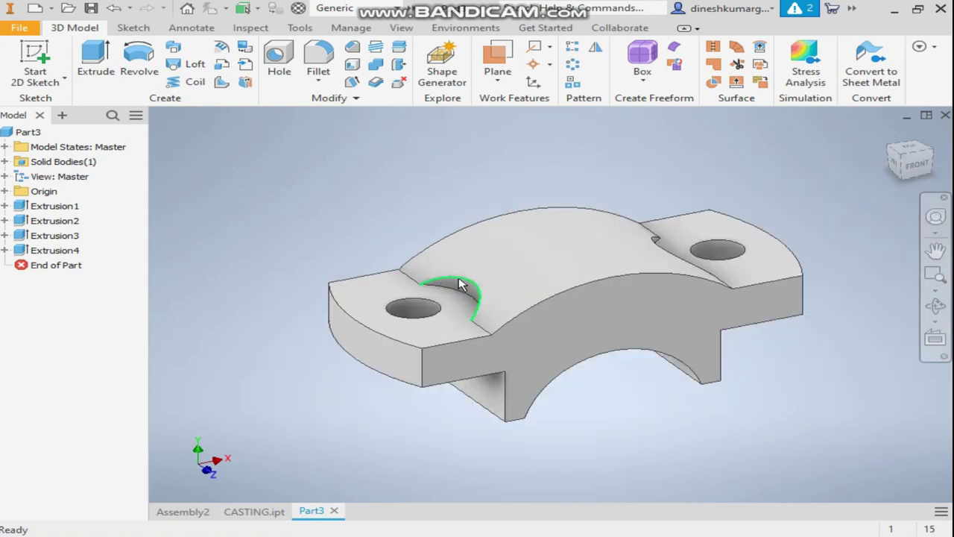
left_click(561, 329)
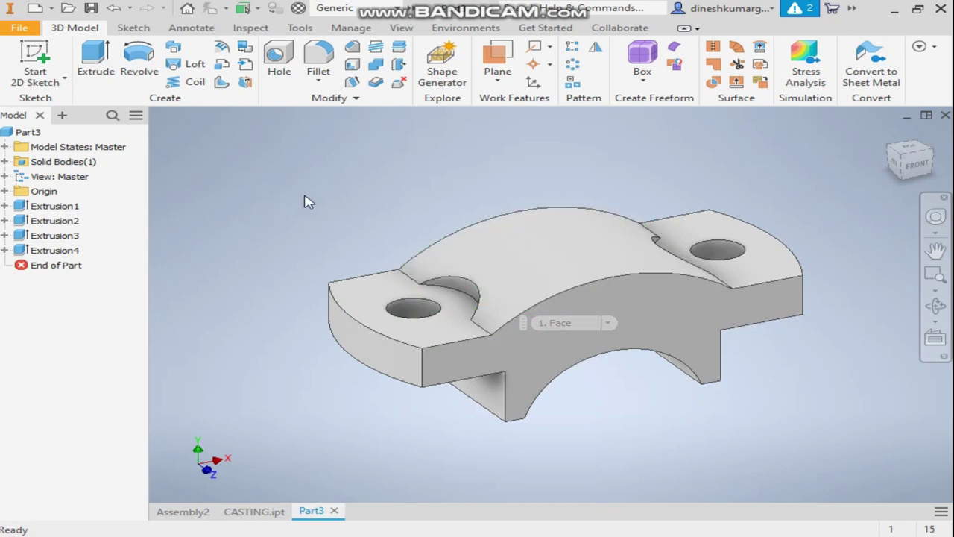
- Create a work plane parallel to the XZ plane and tangent to the curved top face
left_click(504, 80)
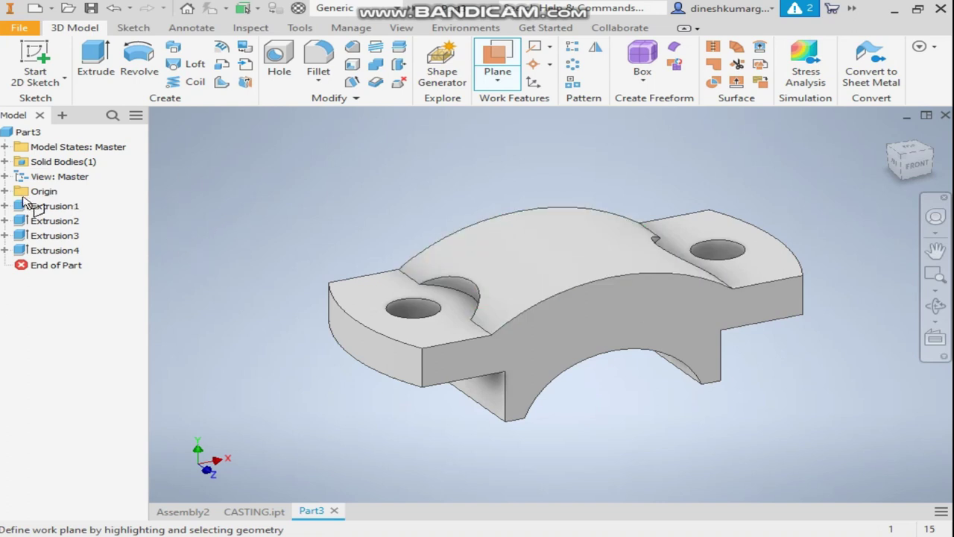
left_click(5, 192)
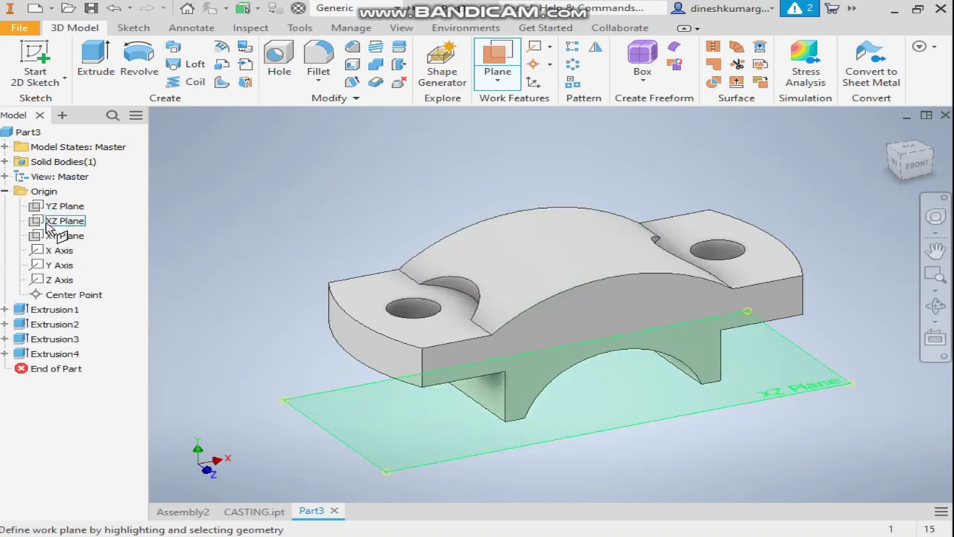
left_click(64, 222)
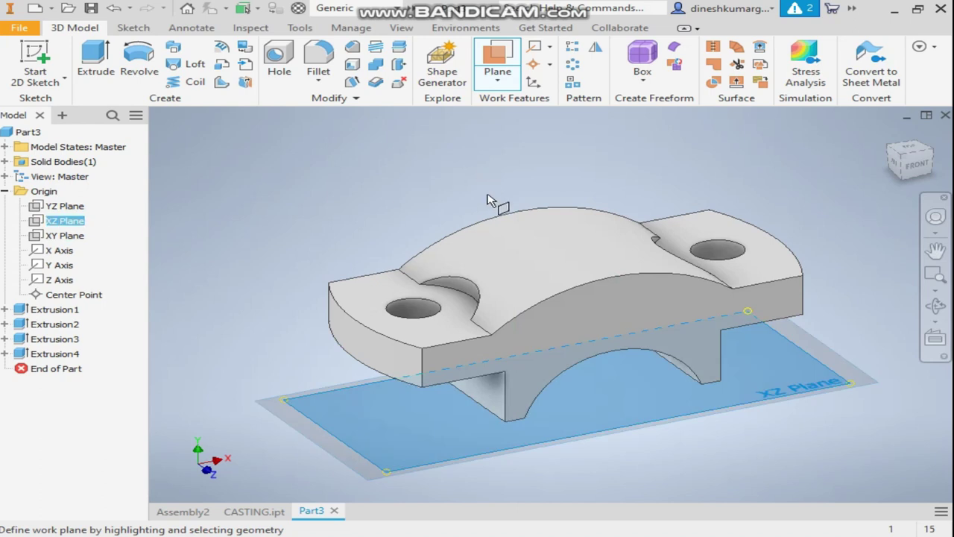
left_click(549, 233)
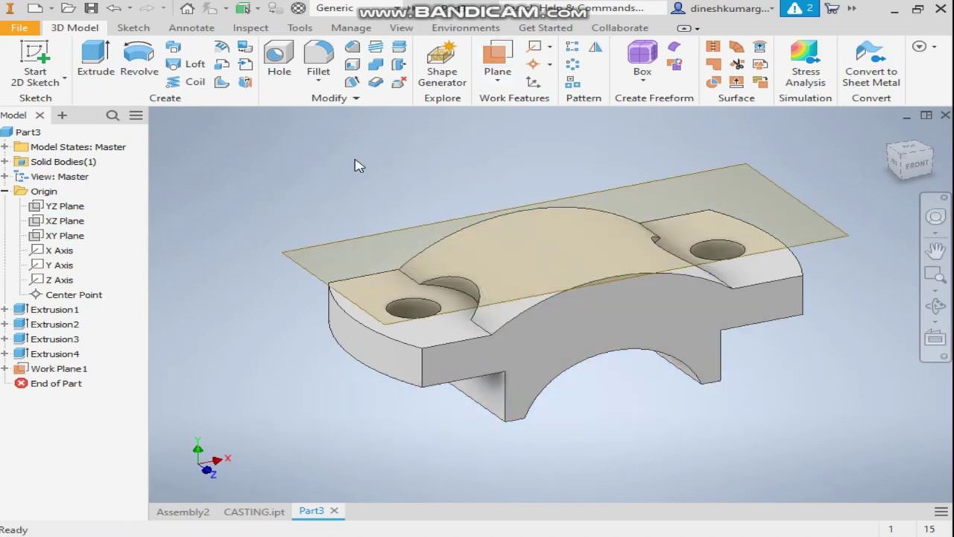
- Sketch a 6 mm diameter circle centred at the origin on the new tangent work plane
left_click(670, 187)
key("Page_Up")
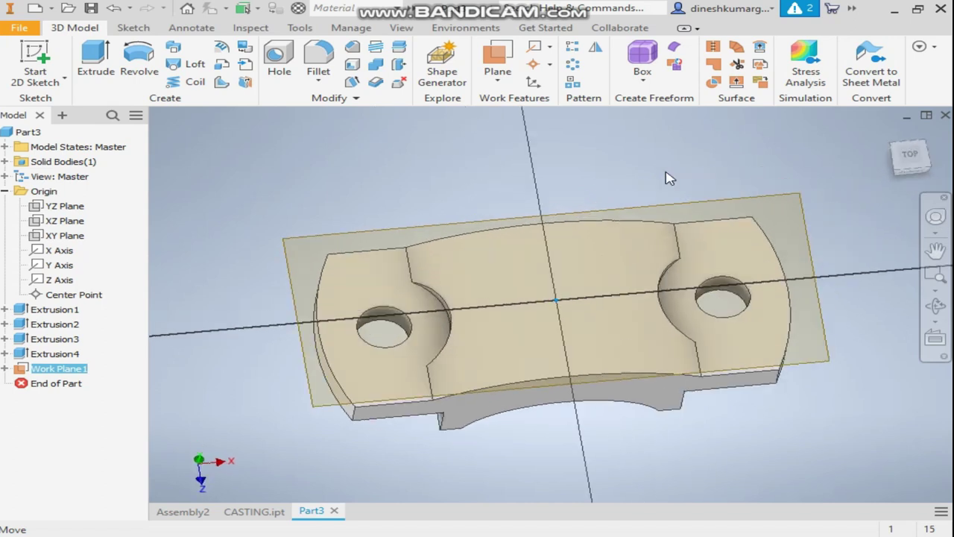
key("s")
left_click(139, 58)
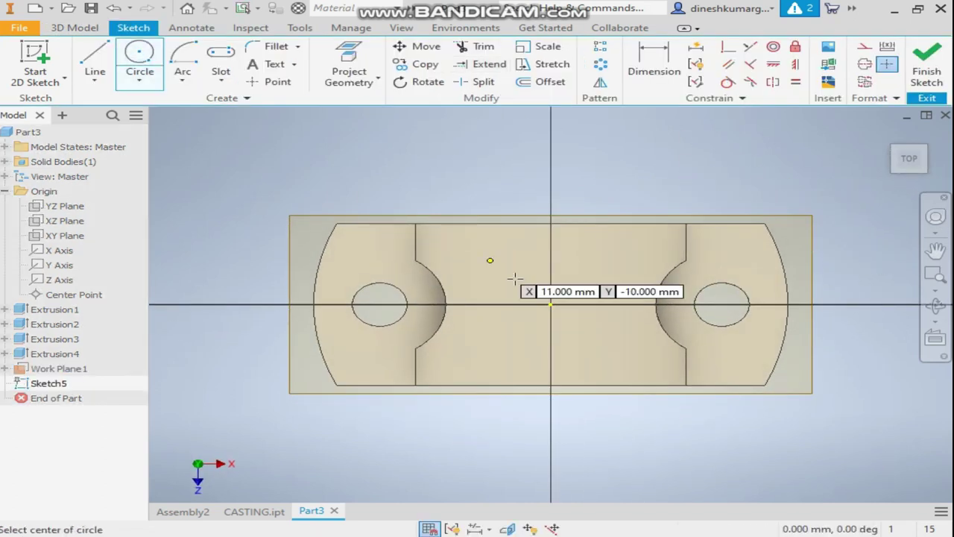
left_click(551, 304)
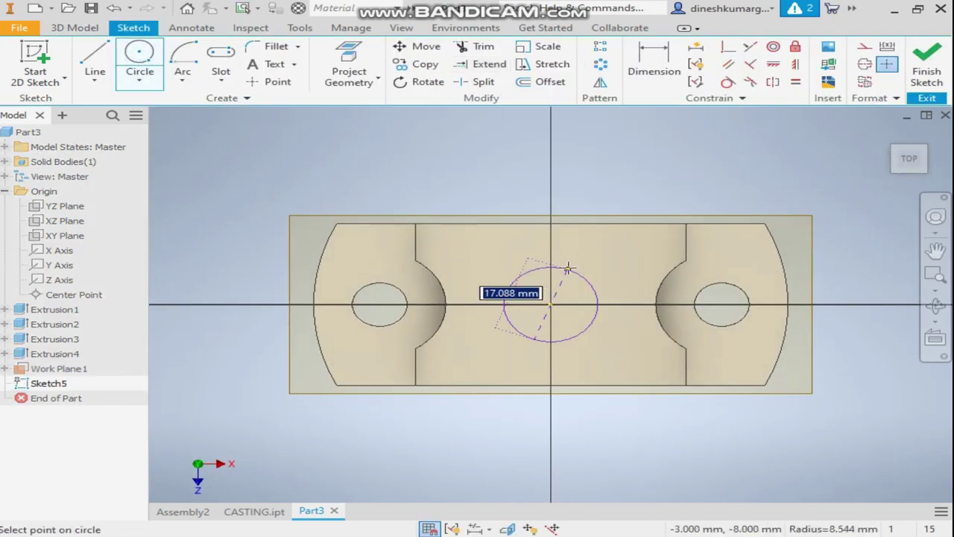
type("6")
key("Return")
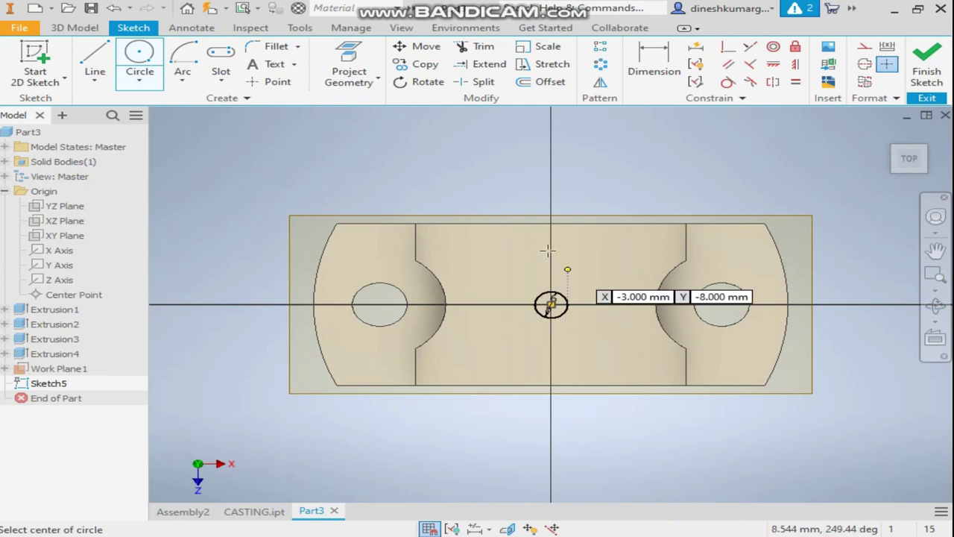
- Extrude the 6 mm circle 13 mm downward into the body as a join
left_click(85, 30)
left_click(96, 60)
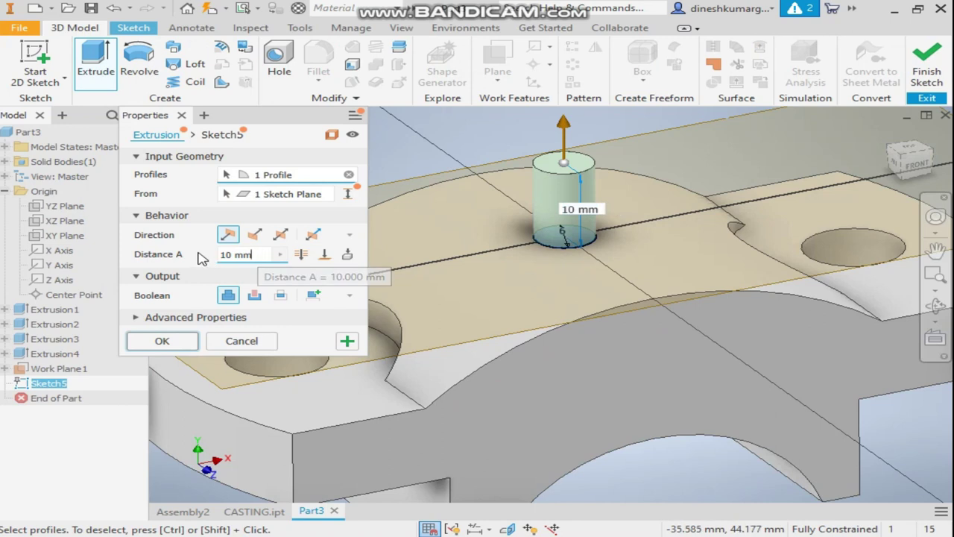
type("13")
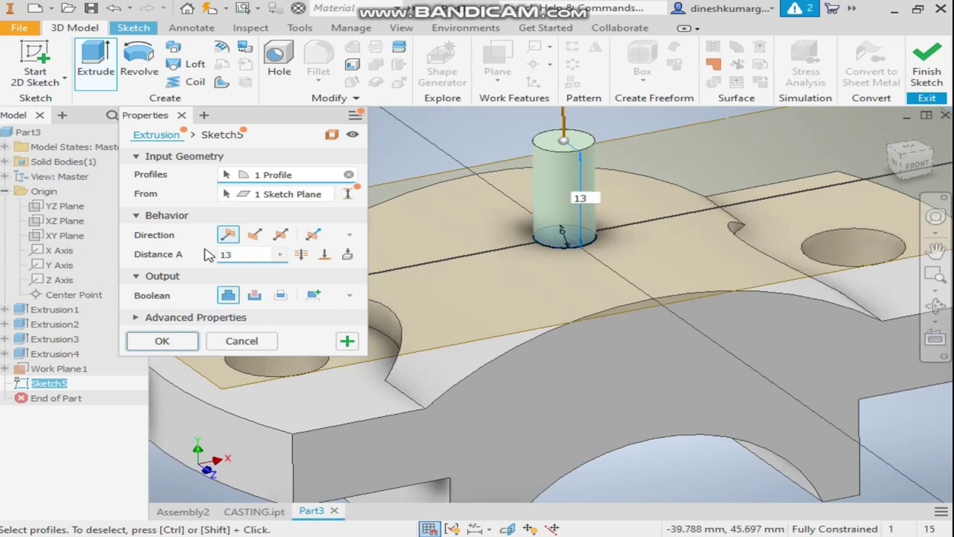
left_click(255, 234)
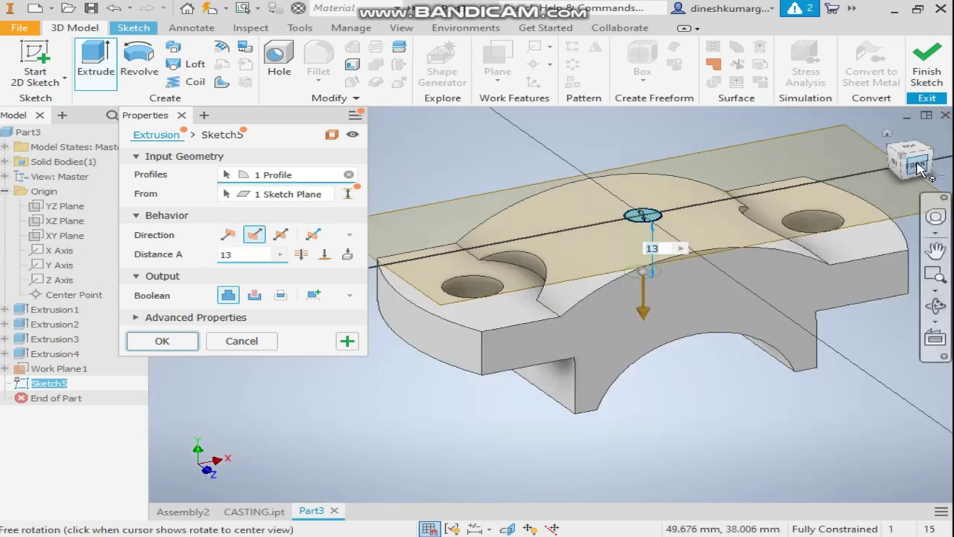
left_click(913, 163)
left_click(178, 344)
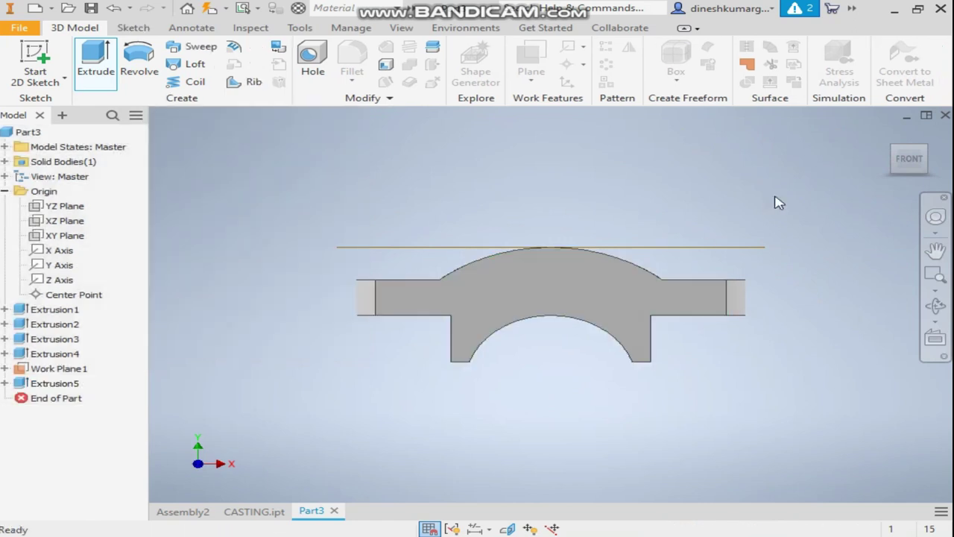
- Change the 6 mm circle's extrusion from a join to a cut, forming a blind hole in the curved top
left_click(907, 140)
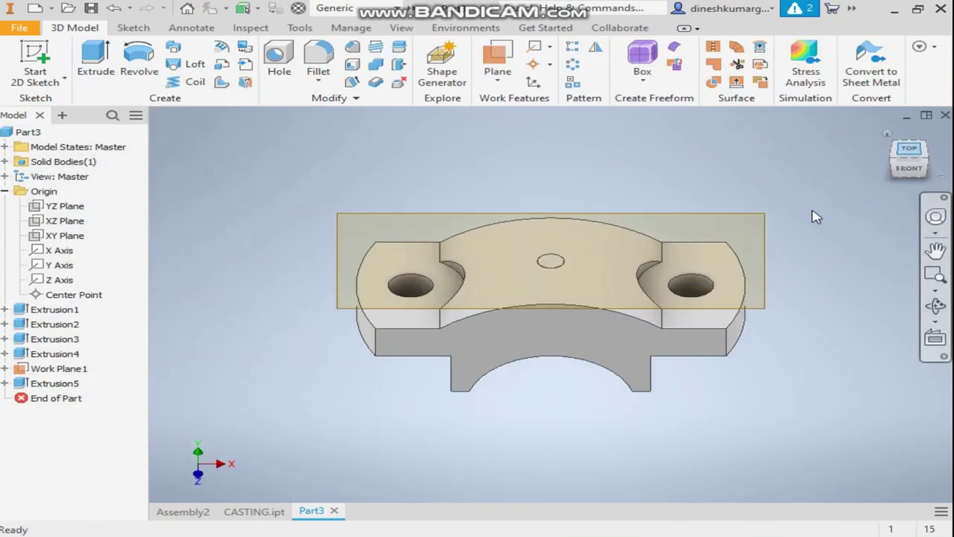
scroll(564, 300, "down", 5)
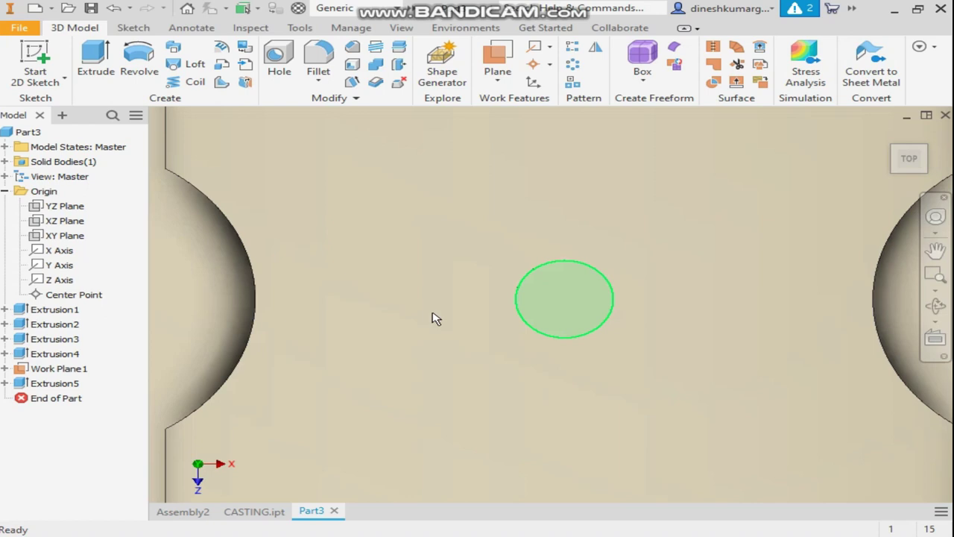
double_click(75, 383)
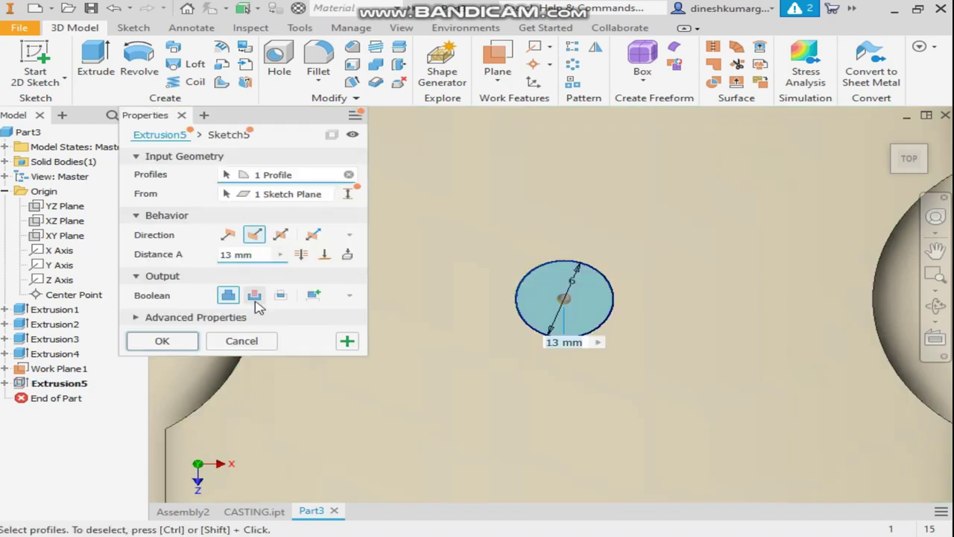
left_click(254, 295)
scroll(671, 224, "up", 5)
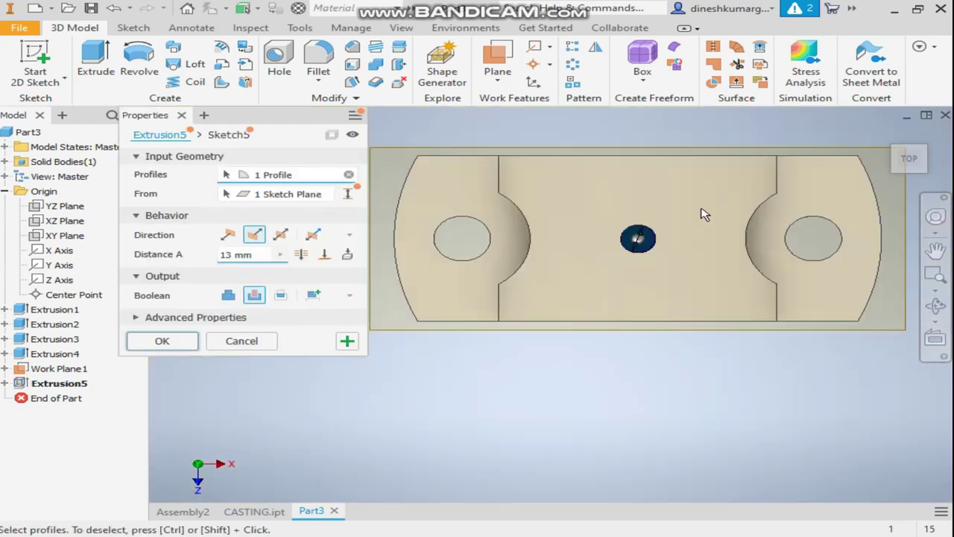
left_click(904, 185)
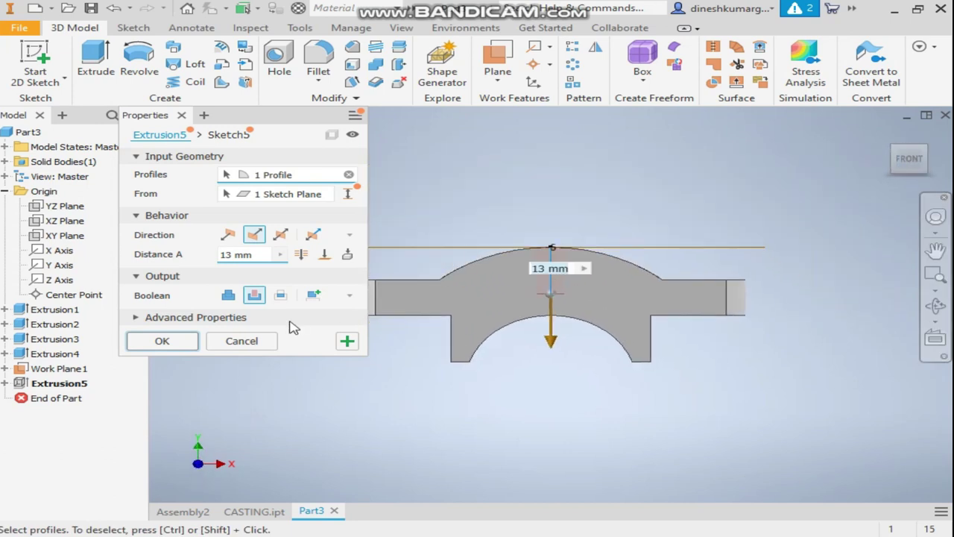
left_click(162, 340)
left_click(909, 142)
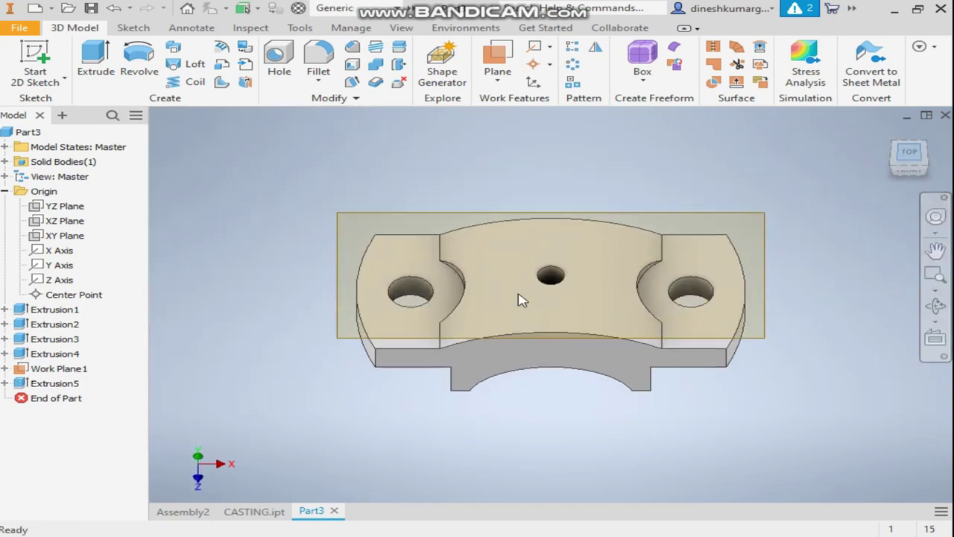
scroll(554, 313, "down", 5)
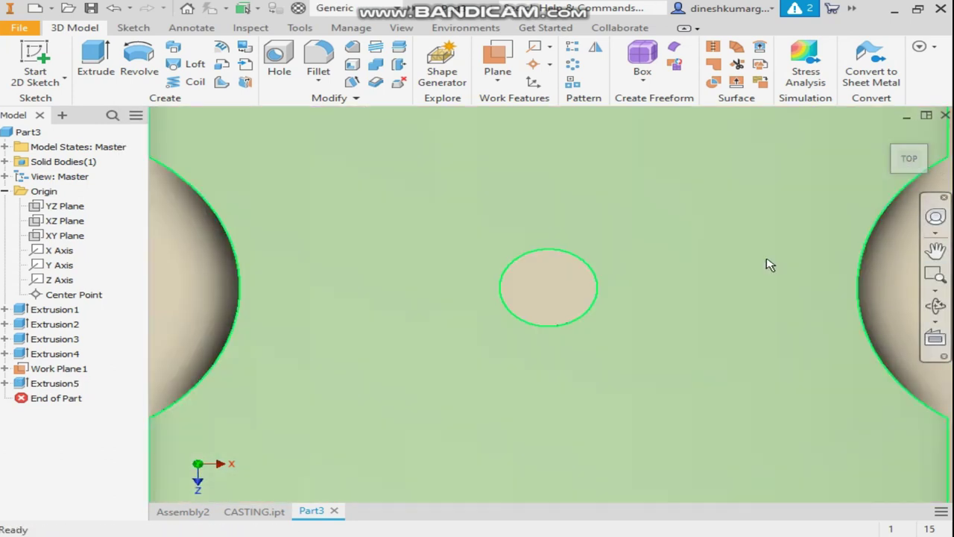
- Start a sketch on the blind hole's floor and draw a concentric 4 mm diameter circle
left_click(908, 179)
left_click(909, 146)
scroll(568, 250, "down", 5)
left_click(568, 249)
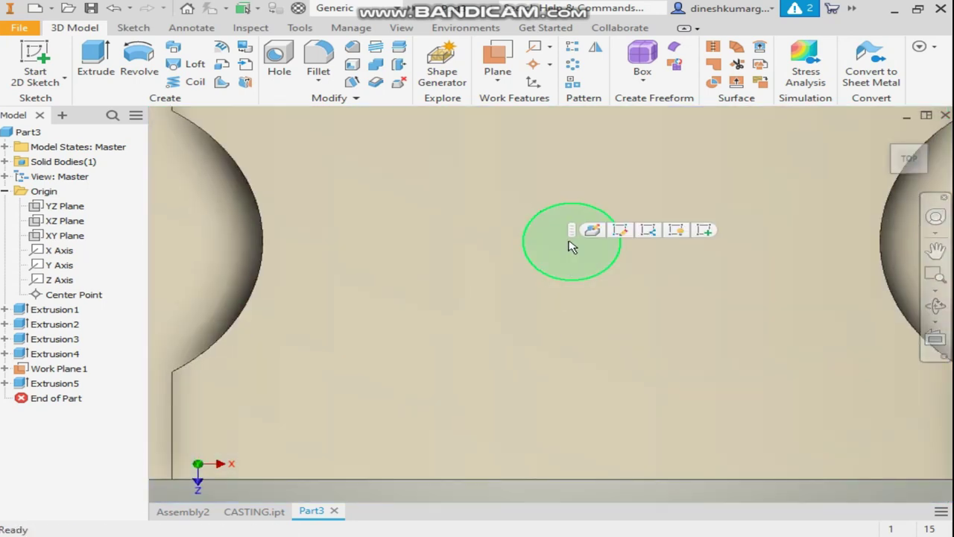
left_click(708, 232)
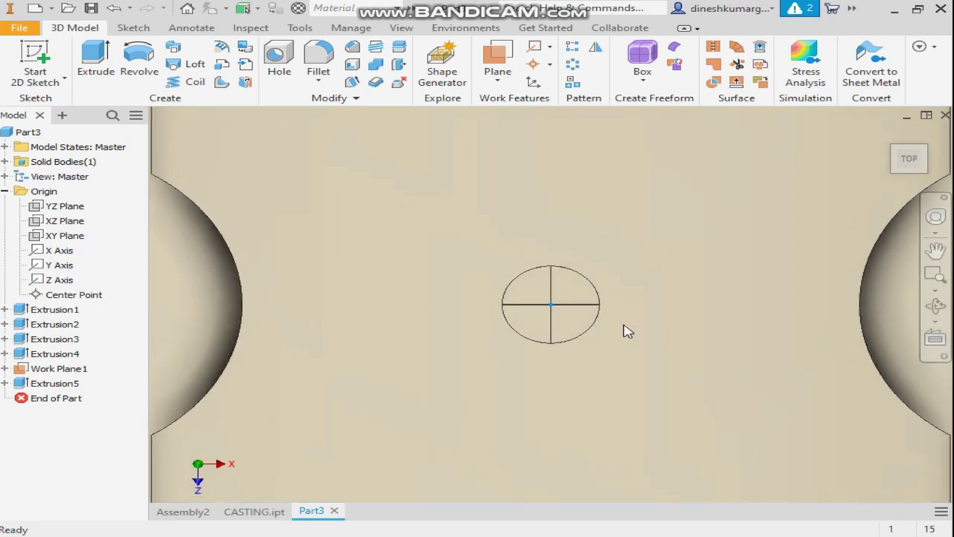
left_click(140, 52)
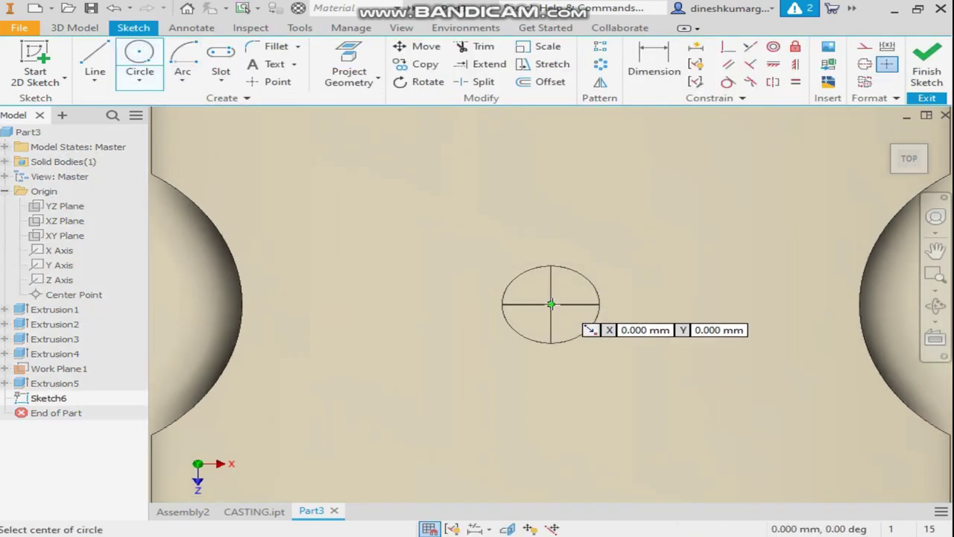
left_click(550, 305)
scroll(564, 283, "down", 3)
scroll(566, 285, "down", 3)
type("4")
key("Return")
- Cut the 4 mm circle 13 mm downward through the remaining material to the lower arch
scroll(568, 277, "up", 4)
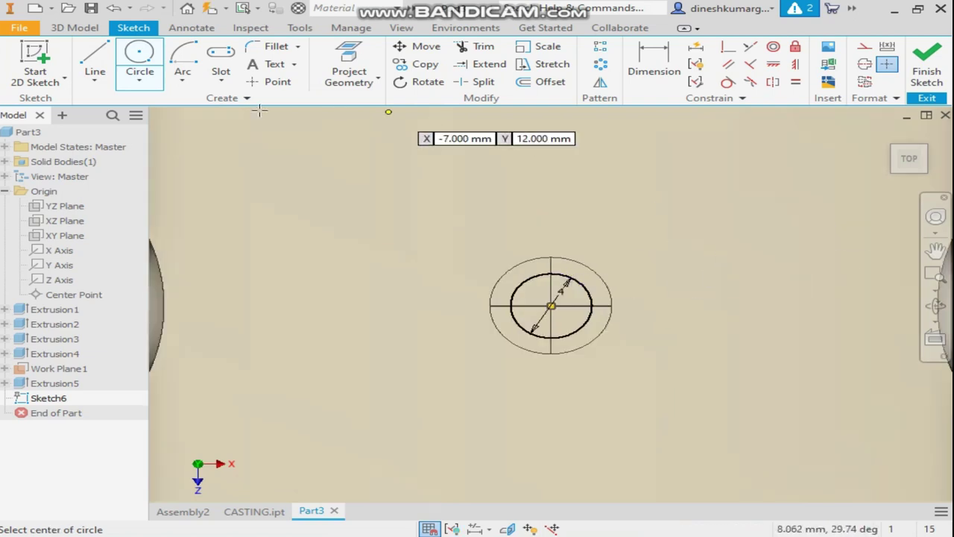
scroll(618, 216, "up", 5)
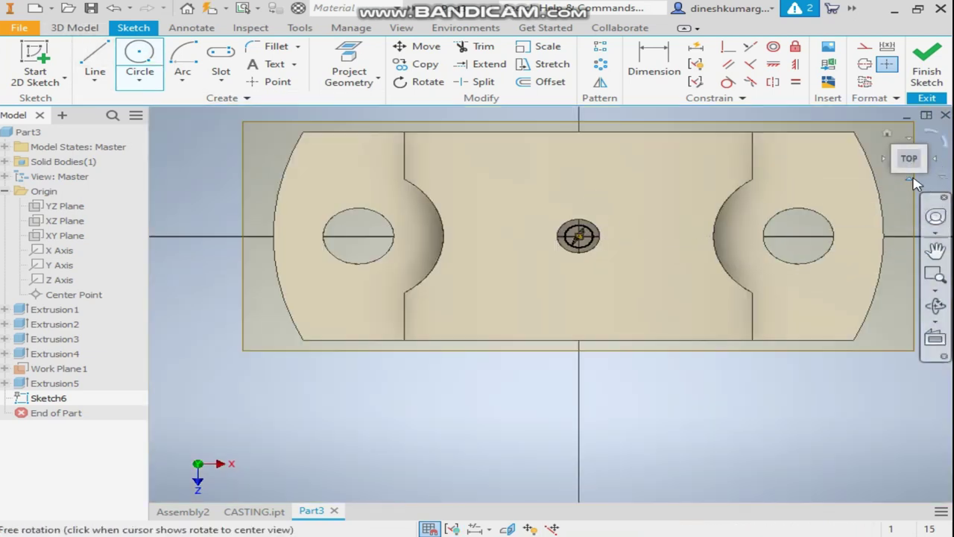
left_click(913, 180)
left_click(75, 27)
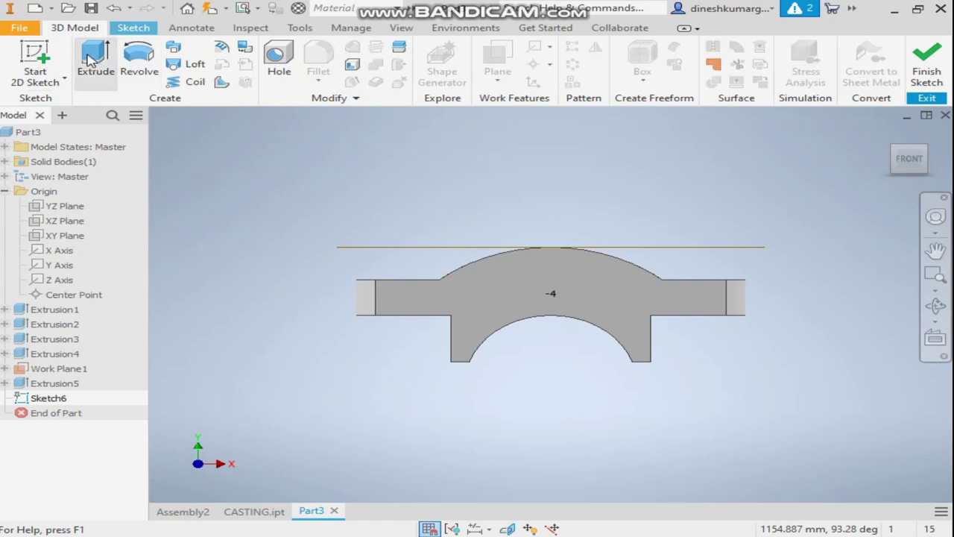
left_click(88, 60)
left_click(913, 142)
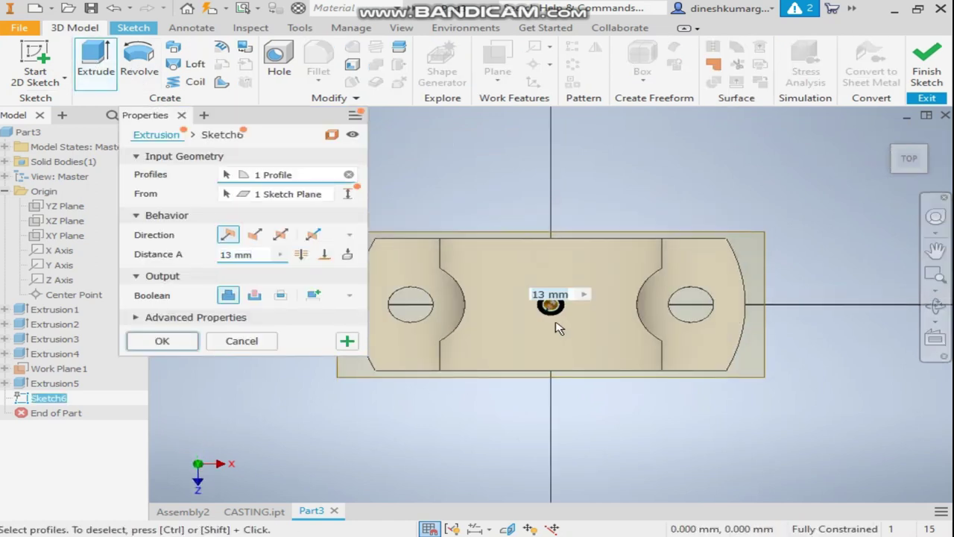
scroll(558, 328, "down", 3)
left_click(253, 297)
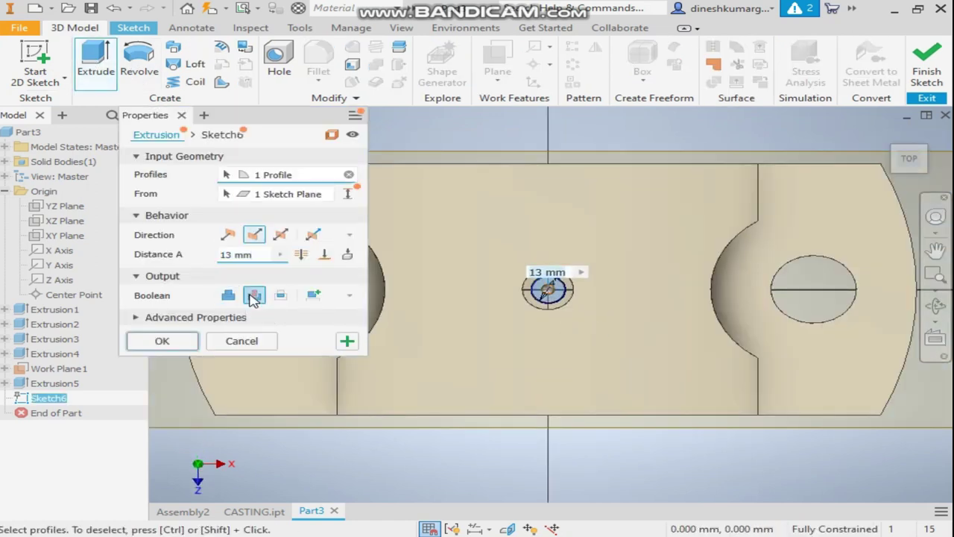
middle_click_drag(843, 320, 843, 265, "shift")
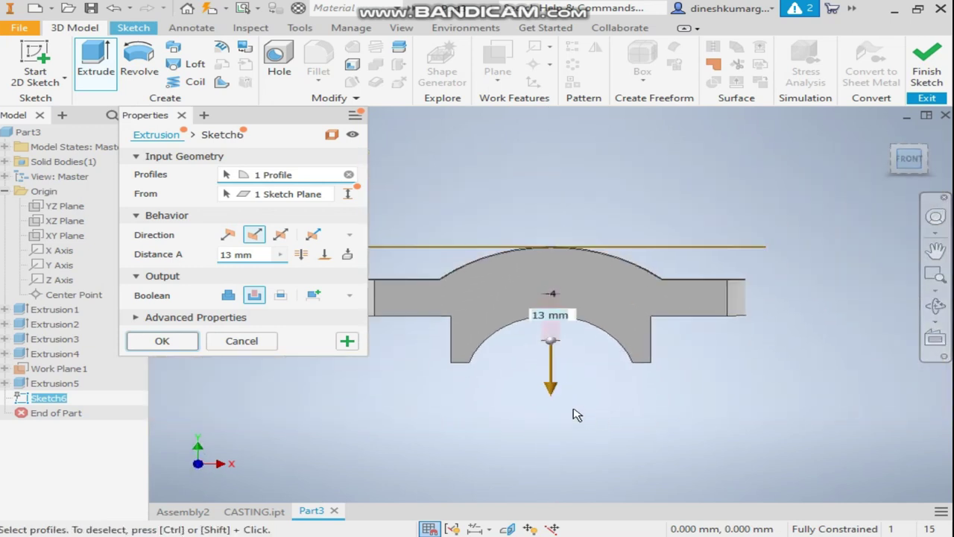
scroll(589, 373, "down", 3)
left_click(161, 340)
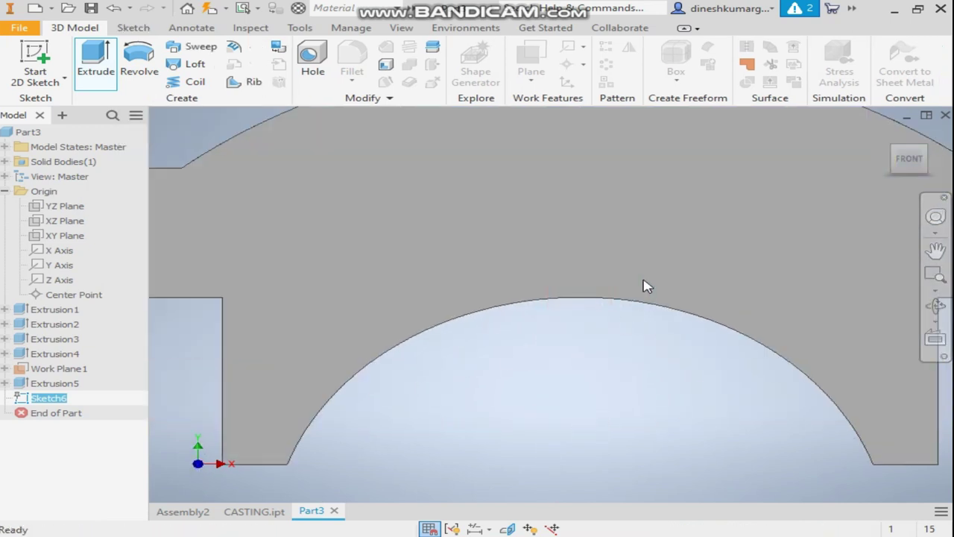
left_click(908, 158)
left_click_drag(907, 160, 558, 294)
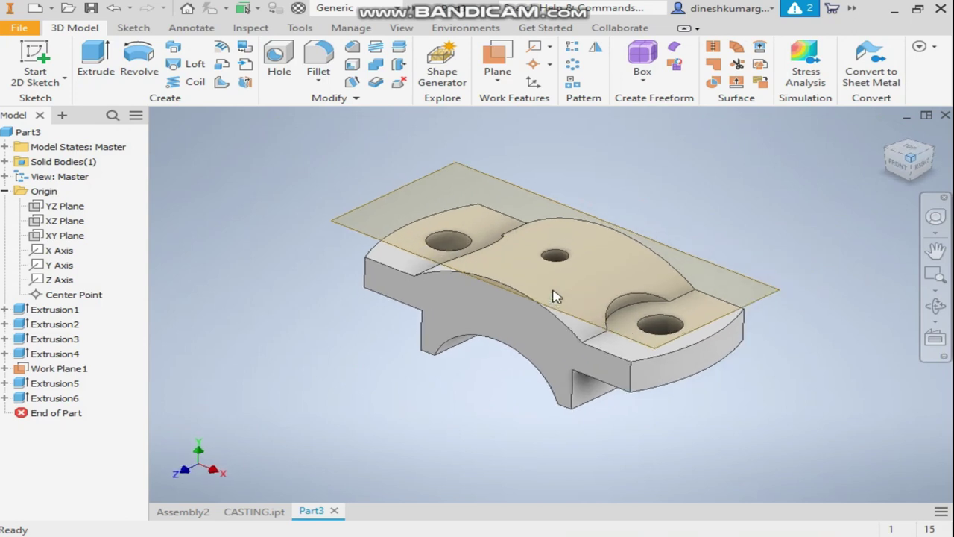
- Create a half section view of the cap through the XY plane with zero offset
scroll(564, 261, "down", 3)
scroll(753, 291, "up", 3)
left_click(909, 177)
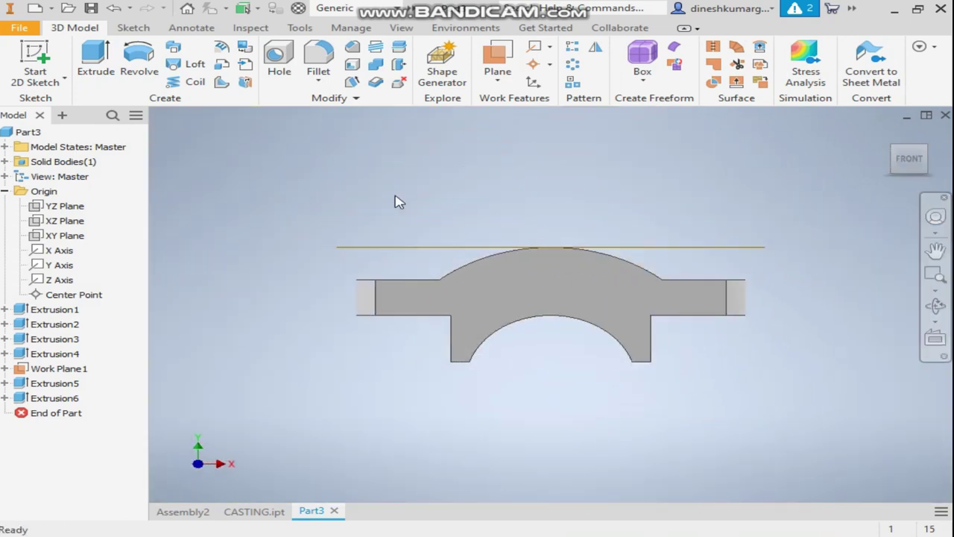
left_click(402, 28)
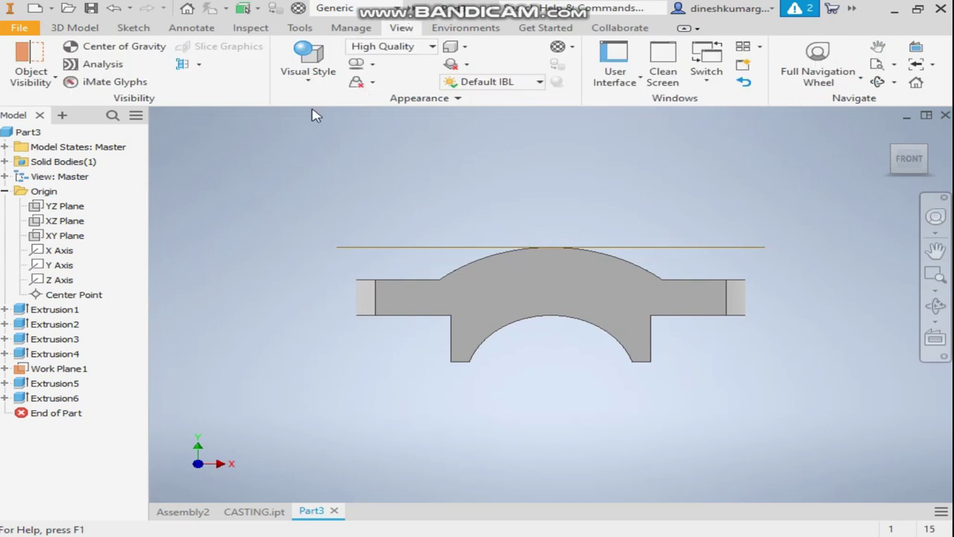
left_click(199, 65)
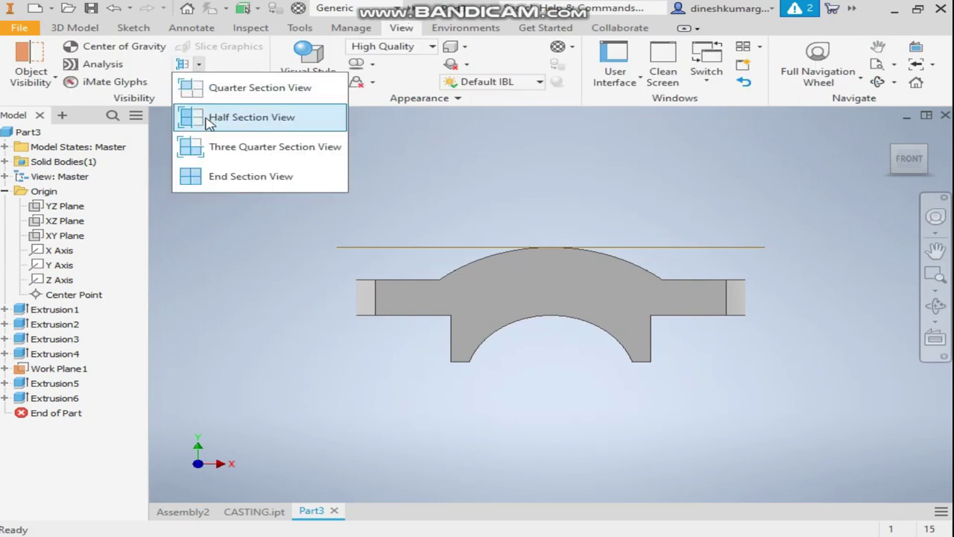
left_click(192, 117)
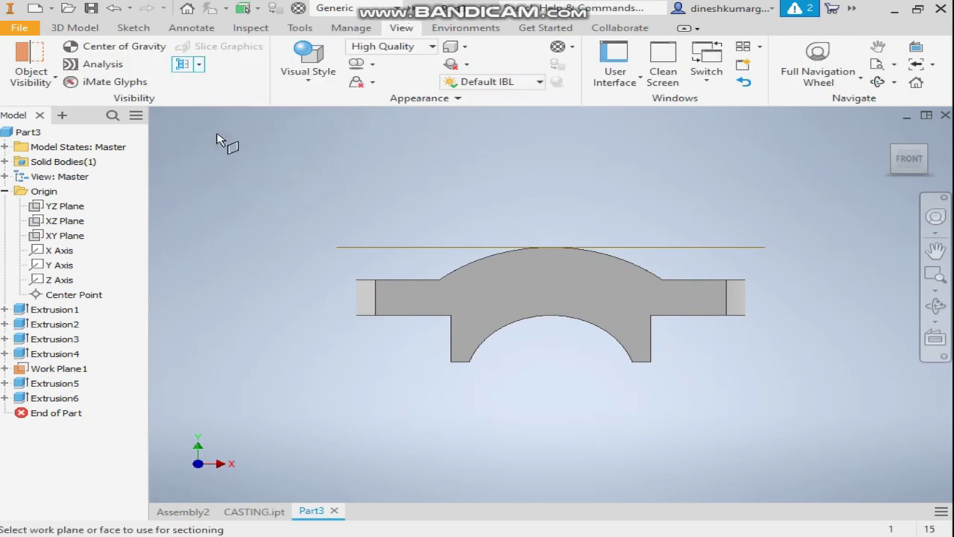
left_click(57, 236)
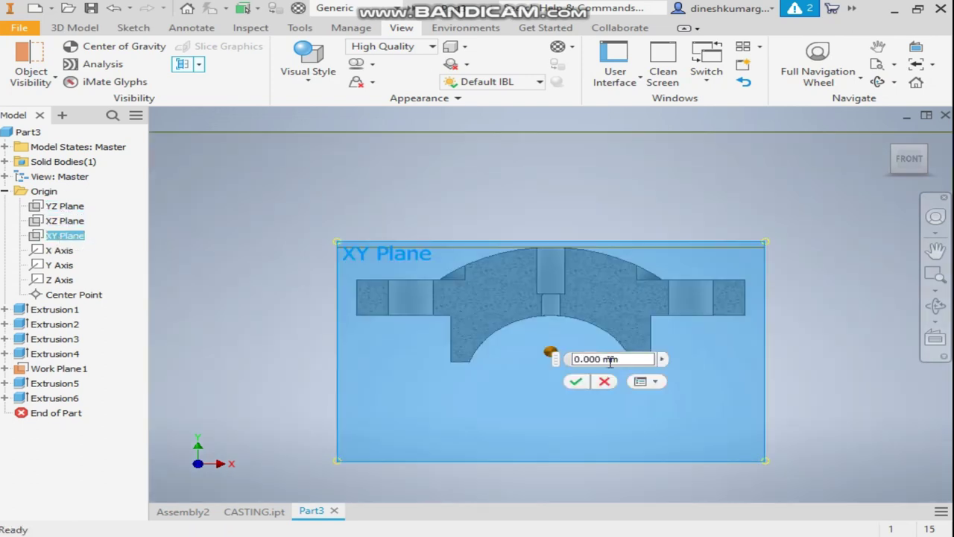
left_click(577, 382)
- Examine the stepped hole's profile in the section and end the section view
scroll(522, 253, "up", 5)
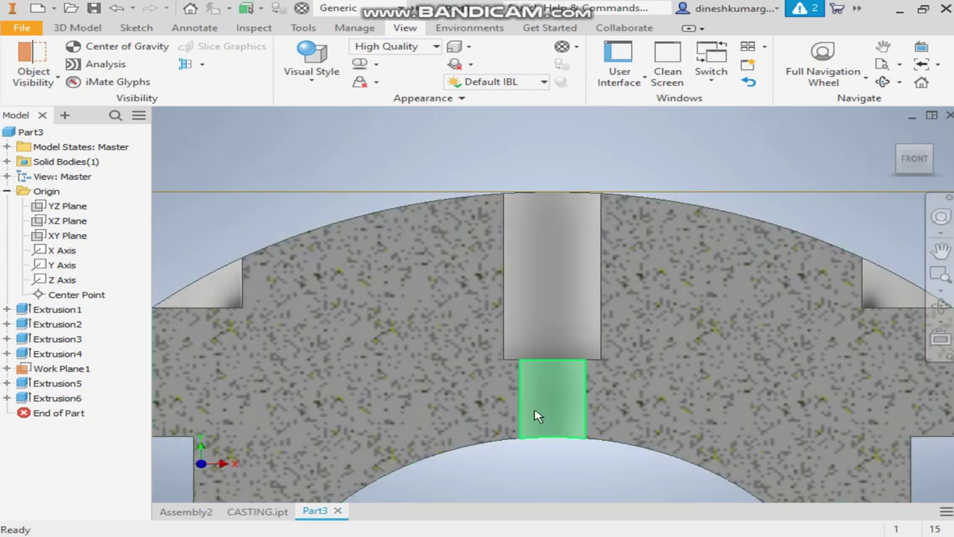
scroll(548, 350, "down", 2)
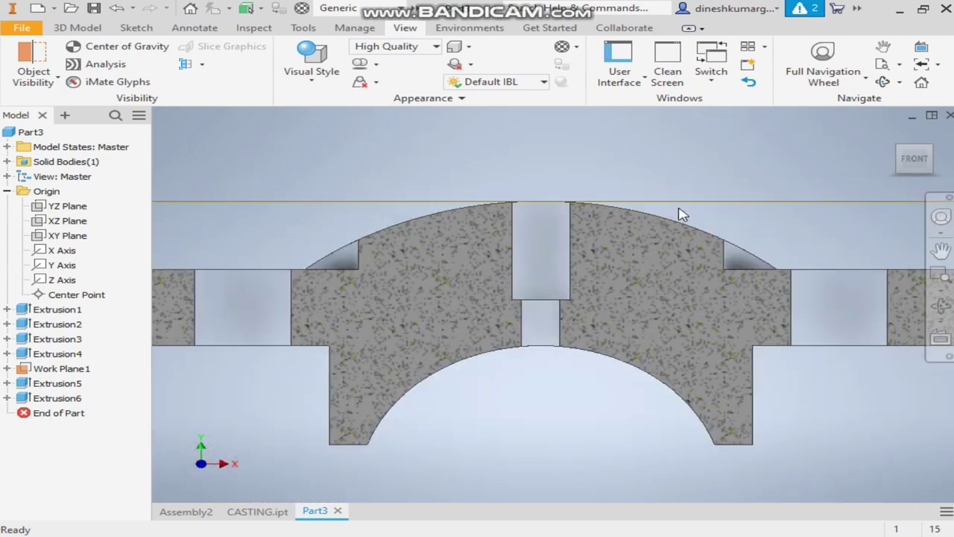
scroll(680, 214, "down", 2)
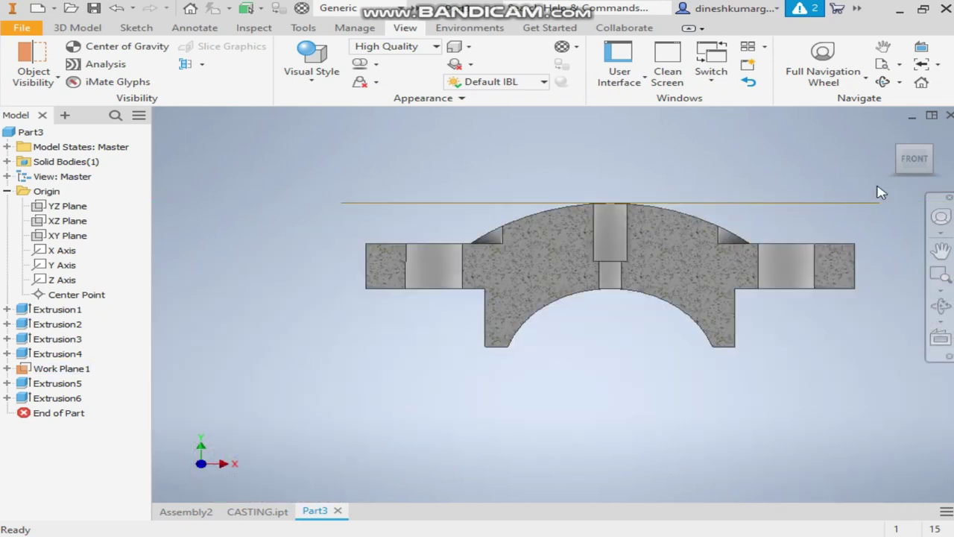
left_click(203, 66)
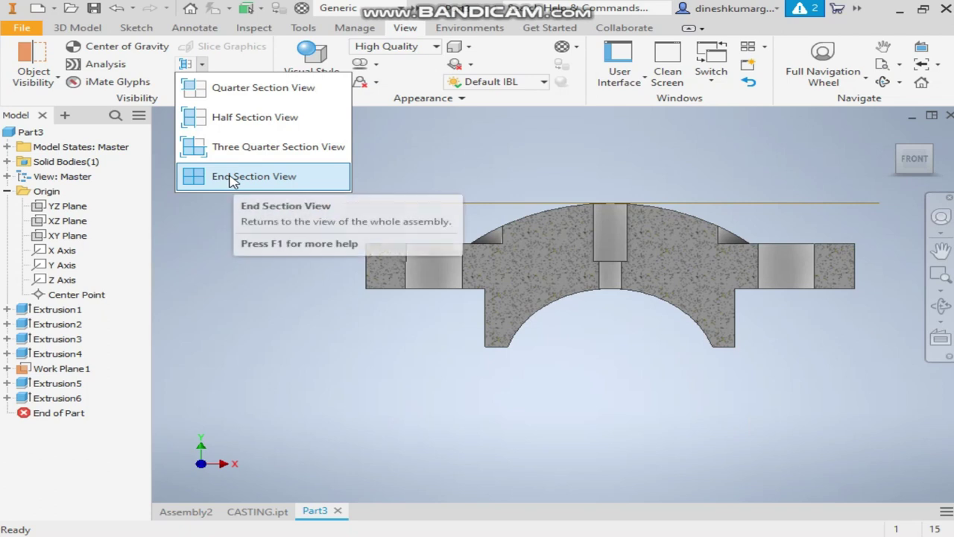
left_click(233, 179)
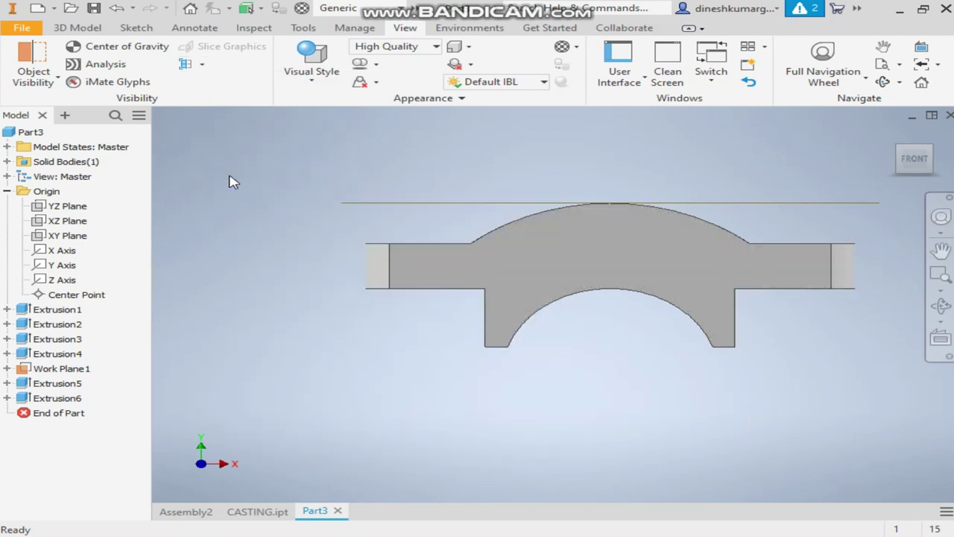
- Hide the work plane lying on the curved top of the cap
left_click(936, 152)
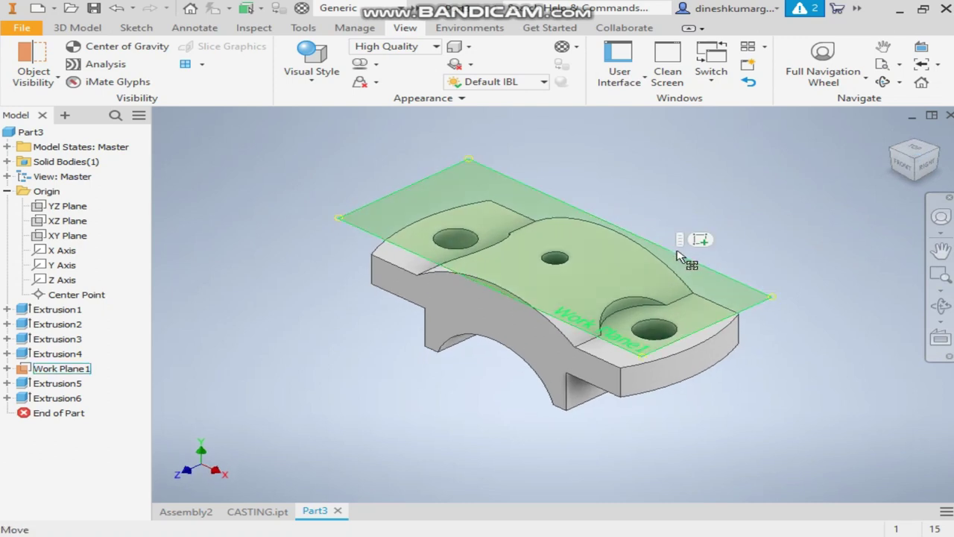
left_click(682, 253)
right_click(683, 255)
left_click(713, 197)
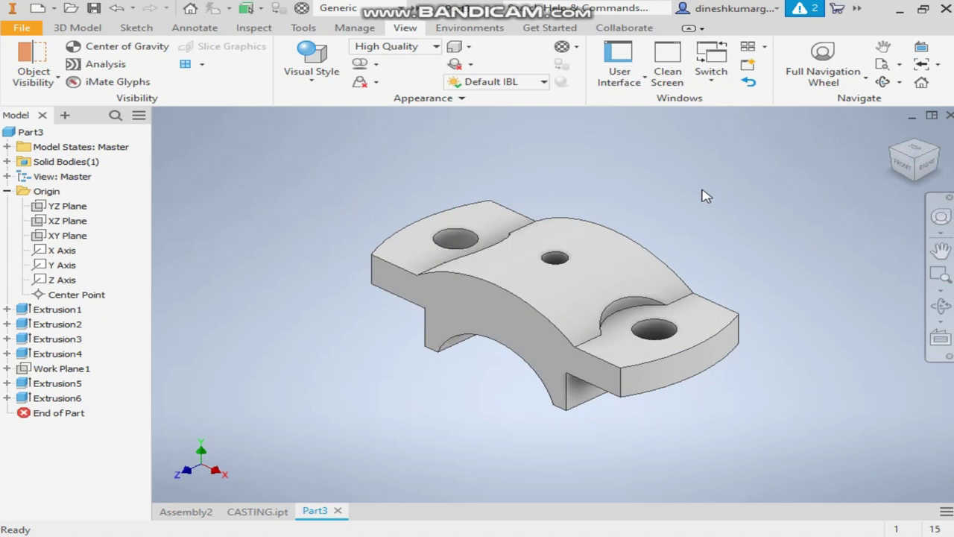
- Apply the Silver appearance from the Inventor Material Library to the whole cap
left_click(418, 9)
left_click(484, 26)
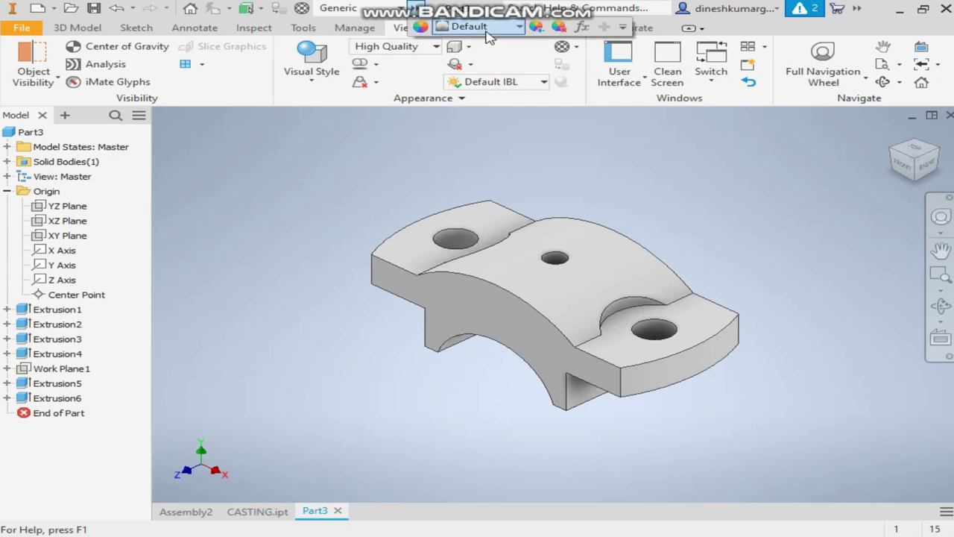
scroll(512, 194, "up", 1)
scroll(566, 305, "up", 2)
scroll(549, 293, "down", 1)
scroll(551, 296, "down", 5)
scroll(551, 296, "down", 5)
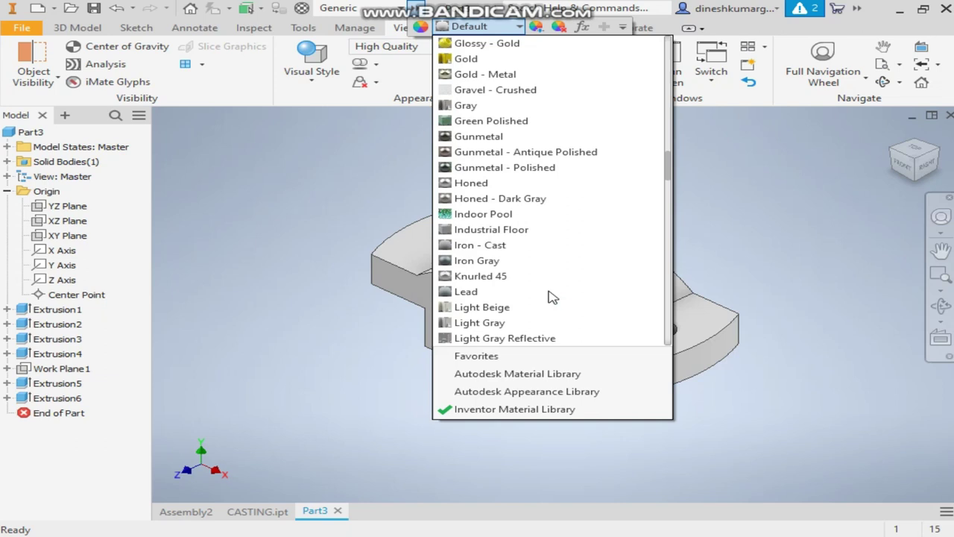
scroll(551, 297, "down", 4)
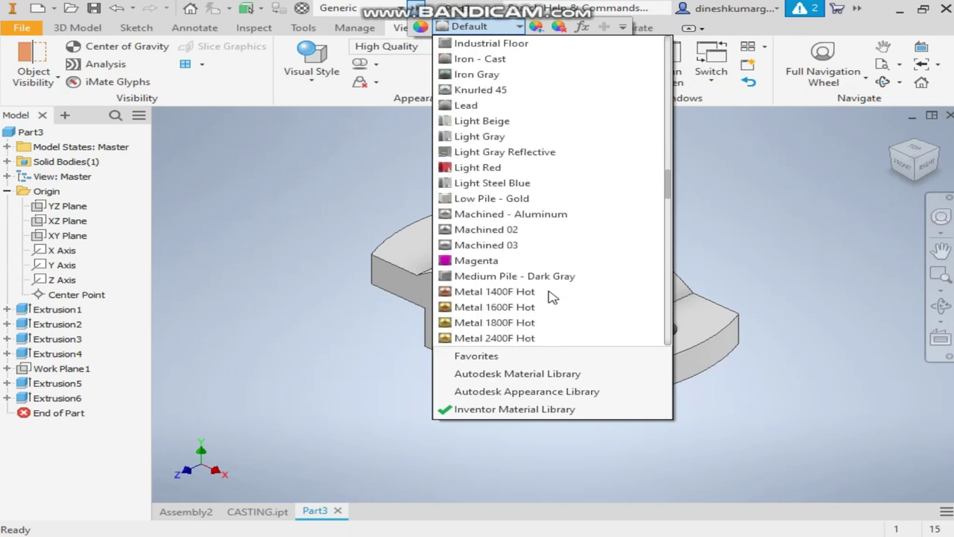
scroll(549, 294, "down", 10)
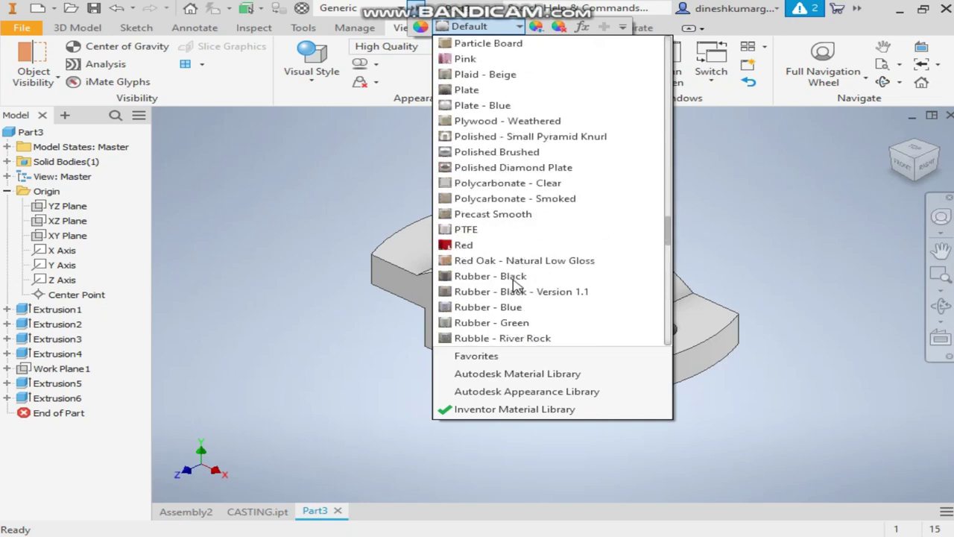
scroll(514, 283, "down", 5)
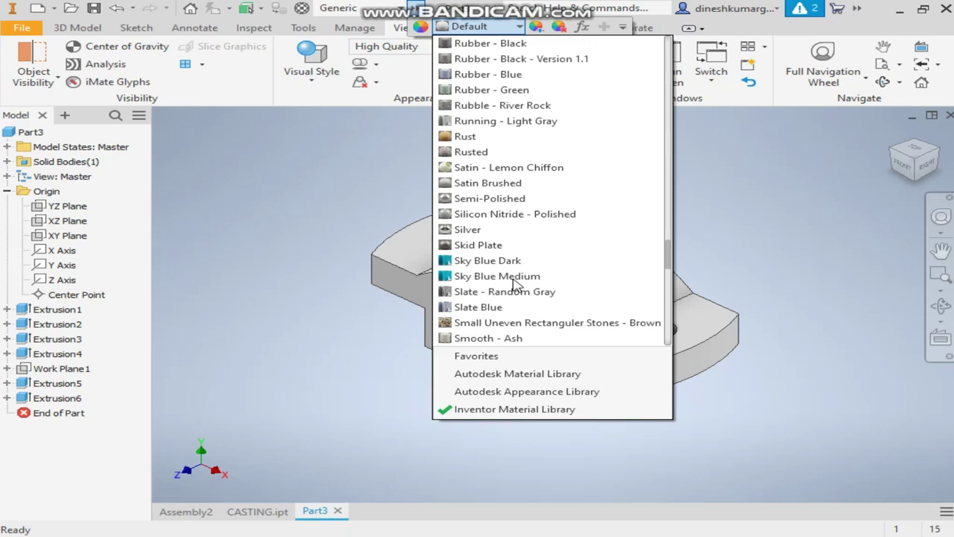
left_click(477, 230)
left_click(912, 151)
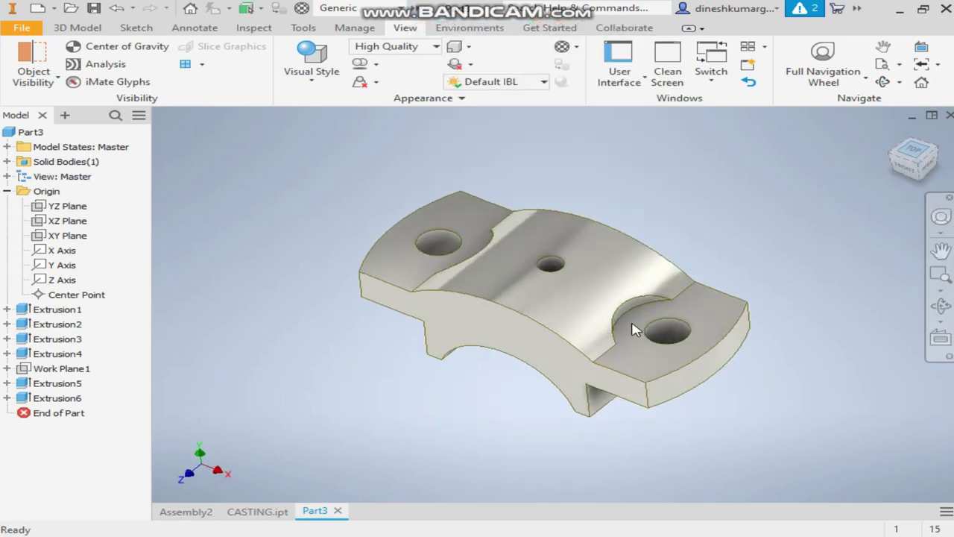
left_click(930, 171)
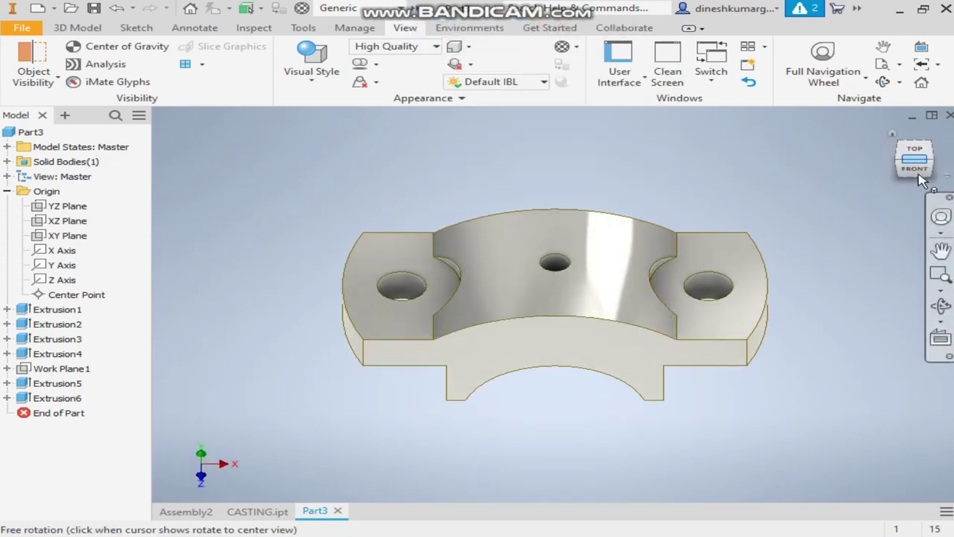
middle_click_drag(809, 220, 723, 198, "shift")
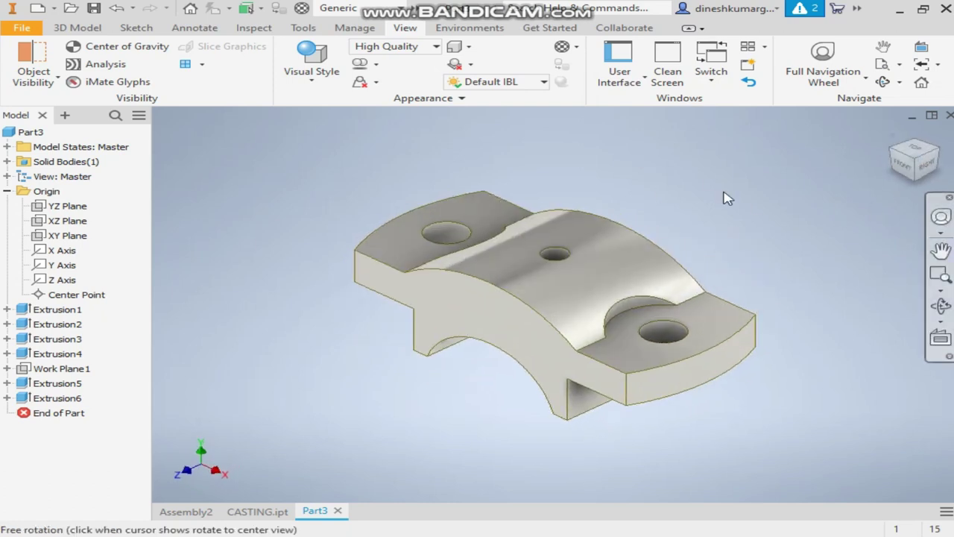
- Save the part as CAP in the BLOCK folder, accepting that edits to the locked view representation are discarded
left_click(78, 28)
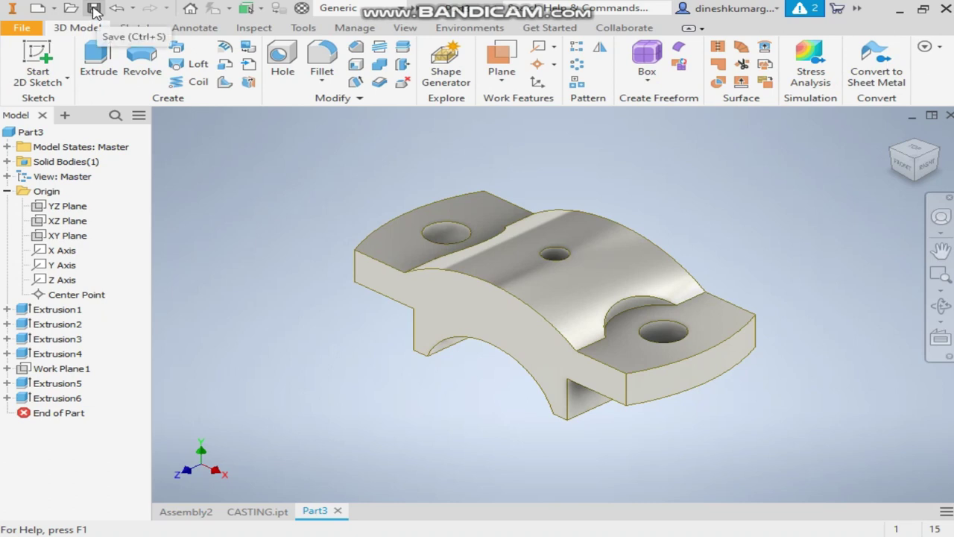
left_click(93, 9)
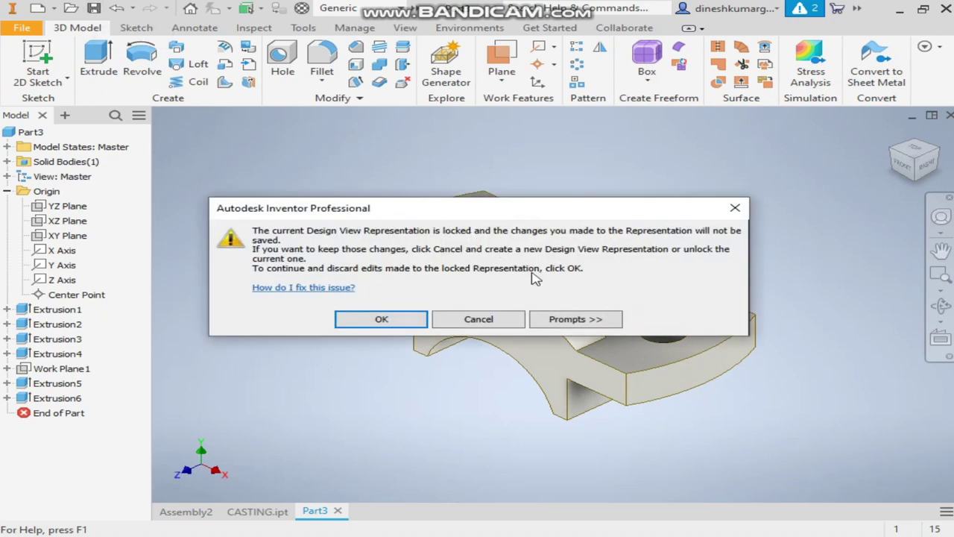
left_click(380, 319)
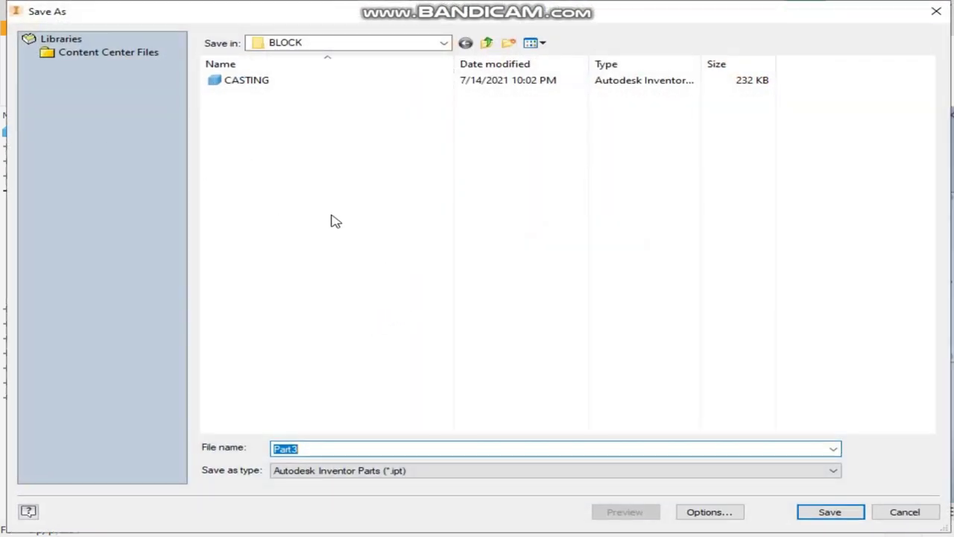
type("CCCCCCCCC")
key("BackSpace")
key("BackSpace")
key("BackSpace")
key("BackSpace")
key("BackSpace")
key("BackSpace")
key("BackSpace")
key("BackSpace")
key("BackSpace")
type("CAP")
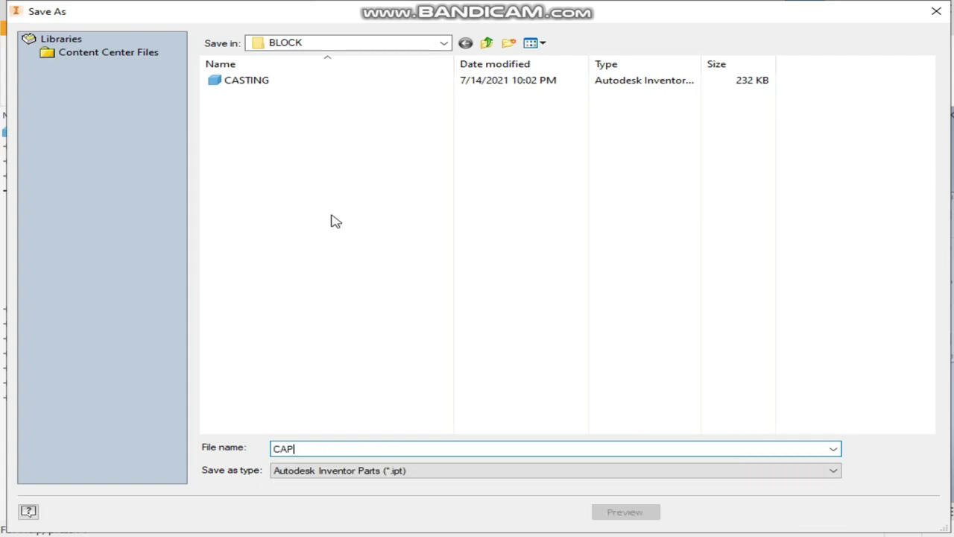
key("Return")
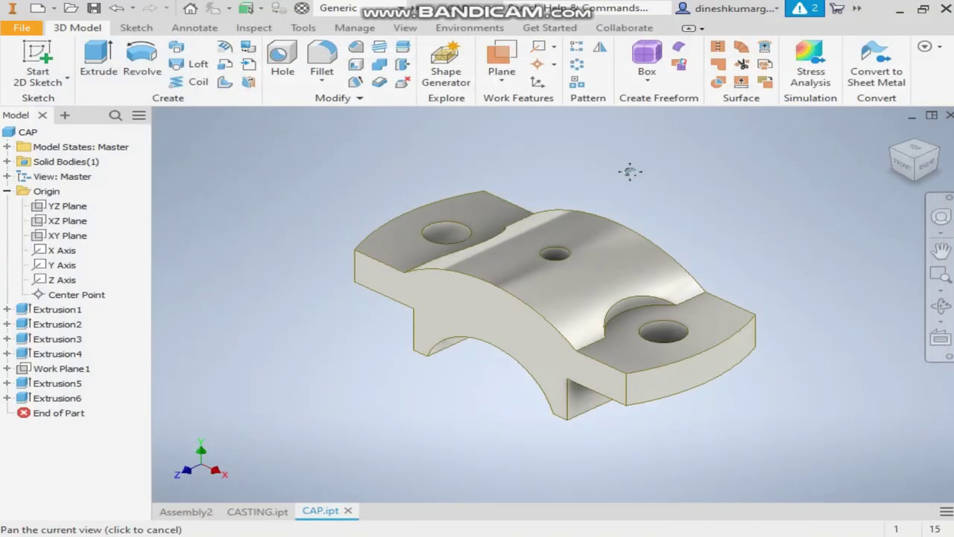
- Create a new part from the metric Standard (mm).ipt template, and check the exploded view in Assembly2 before returning to the new part
scroll(589, 211, "down", 2)
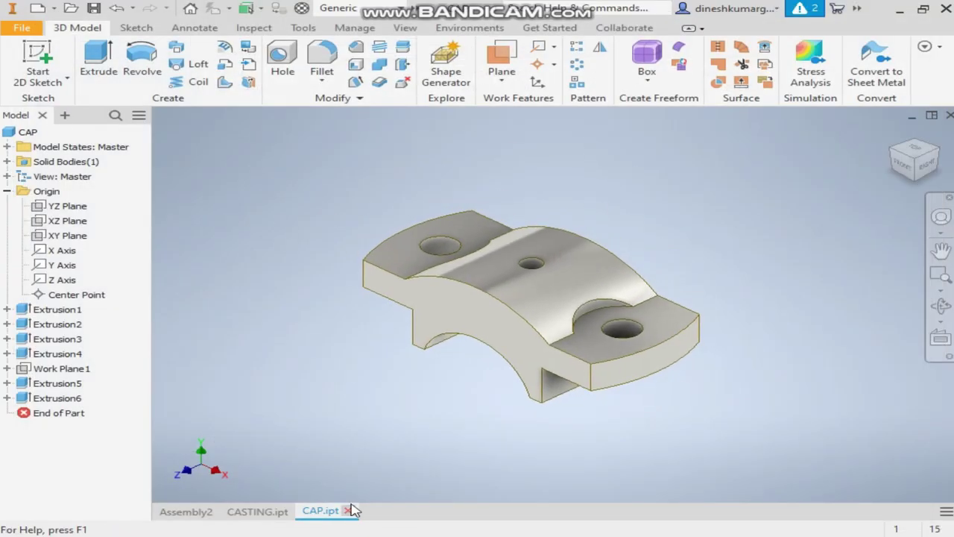
left_click(38, 9)
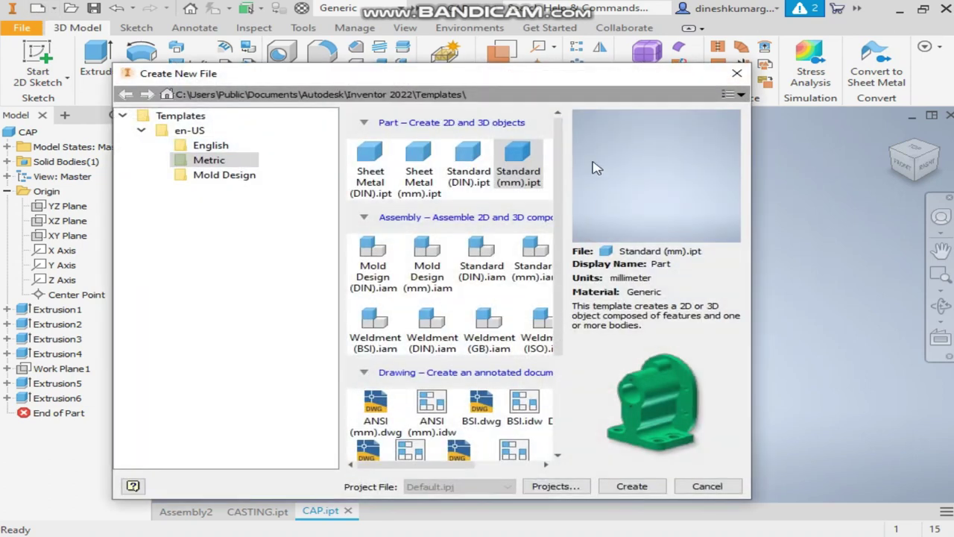
double_click(518, 159)
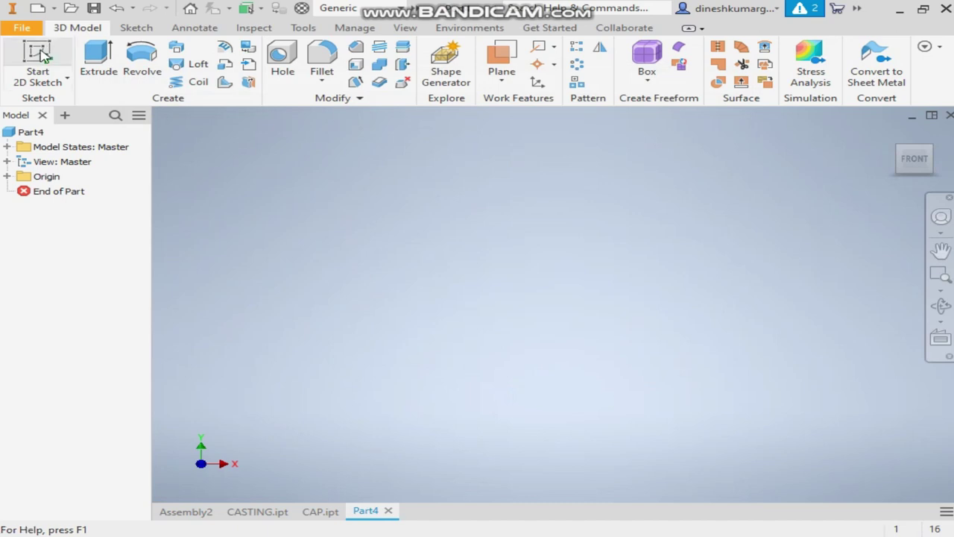
left_click(208, 512)
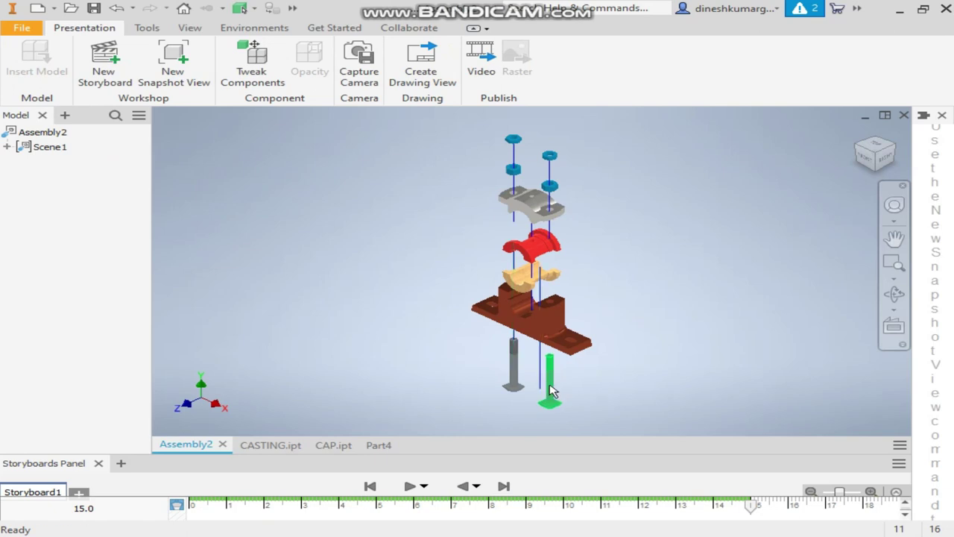
left_click(379, 444)
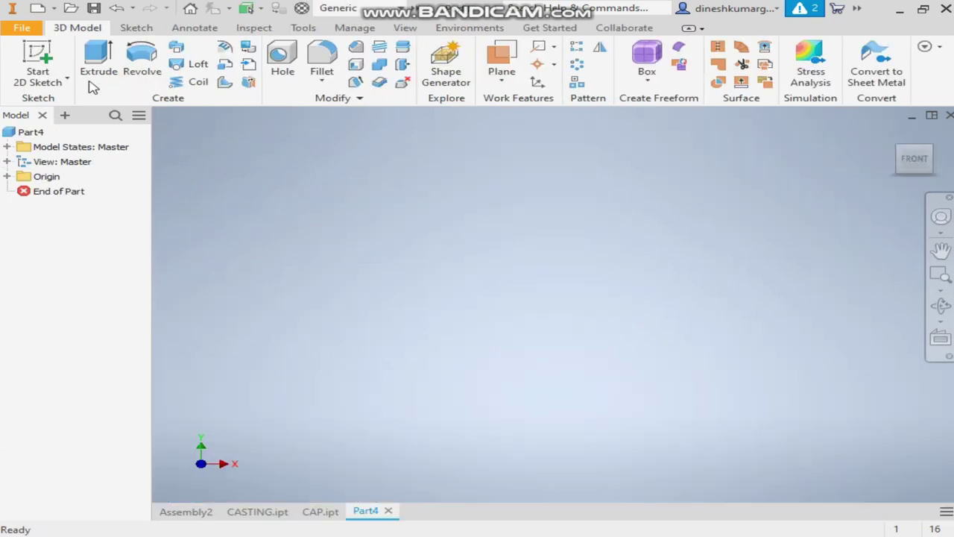
- Start a 2D sketch on the new part's XZ plane, viewed squarely from the top
left_click(37, 63)
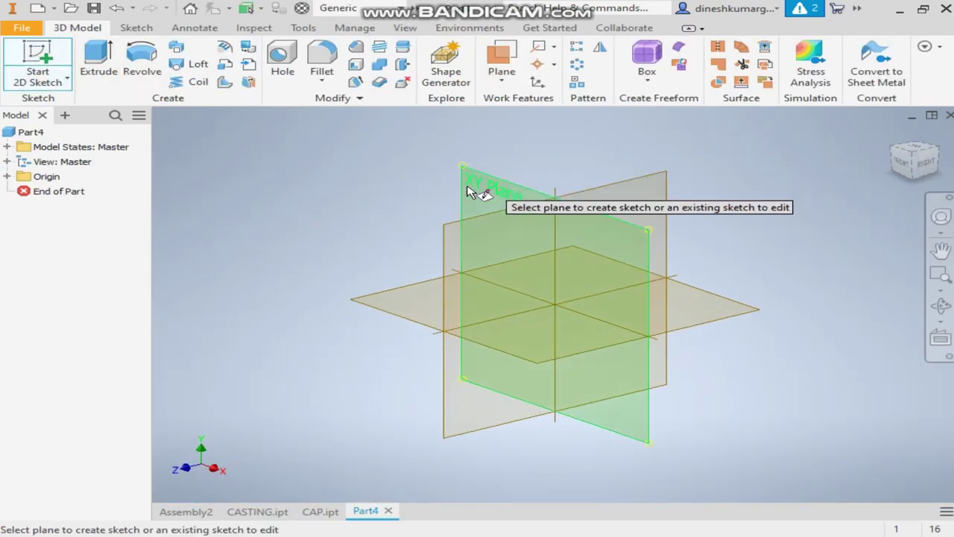
left_click(399, 296)
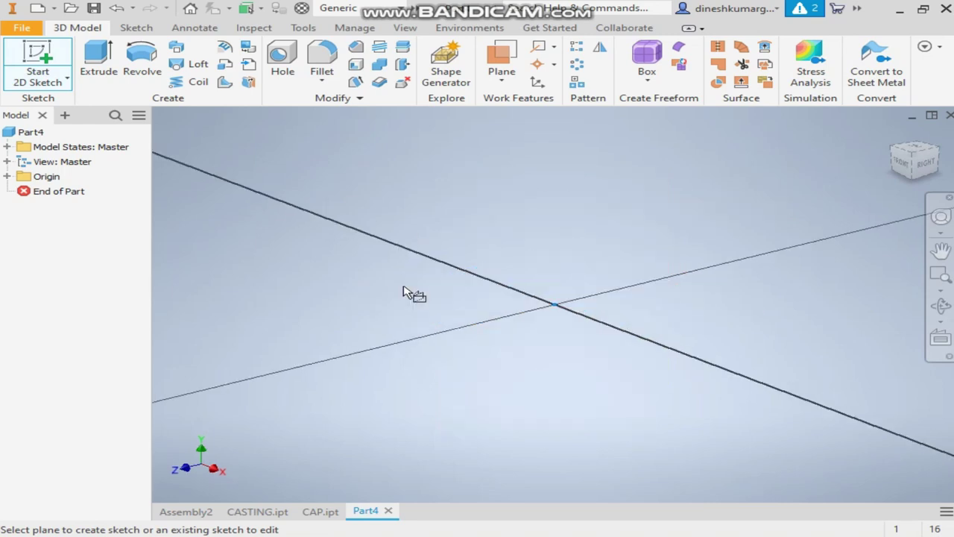
left_click(937, 140)
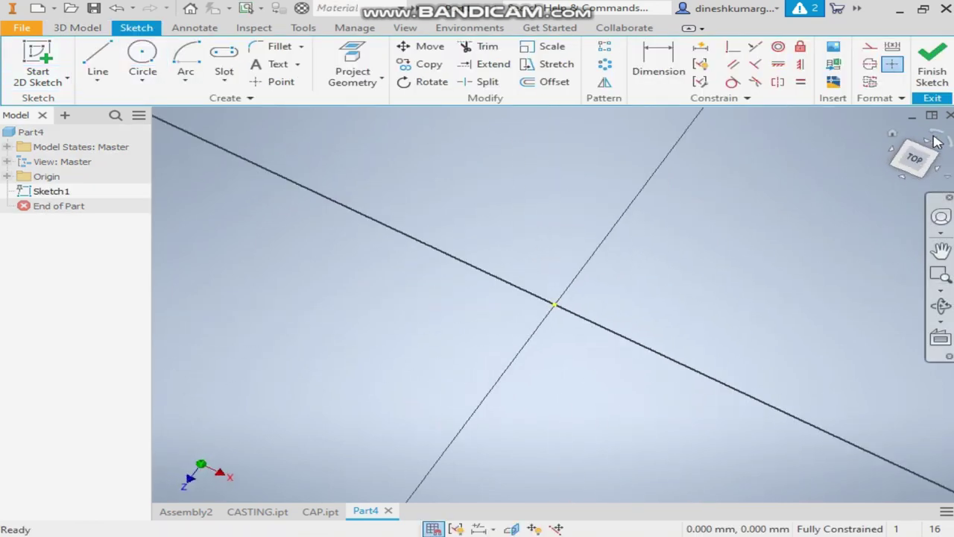
- Sketch a 19.5 mm by 19.5 mm two-point center rectangle centred on the sketch origin
left_click(223, 80)
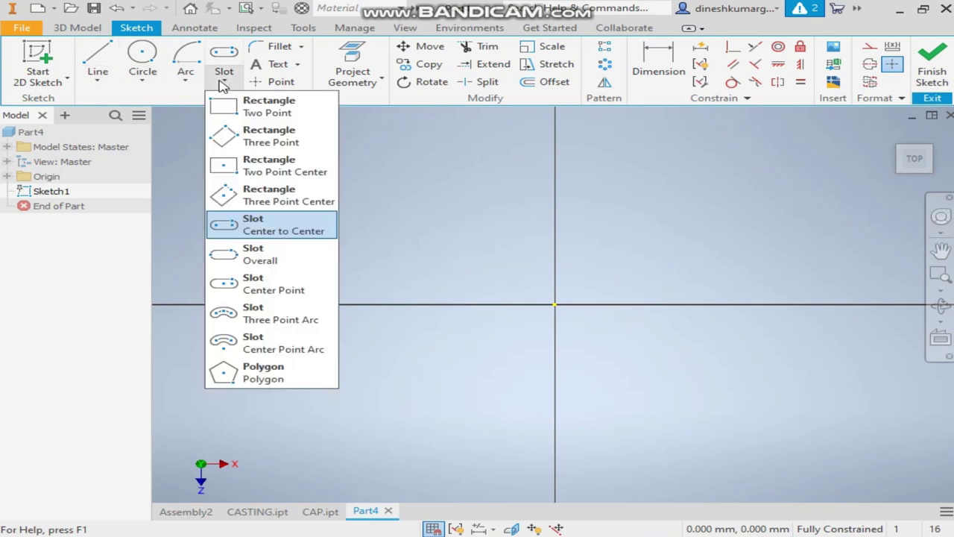
left_click(184, 80)
left_click(223, 81)
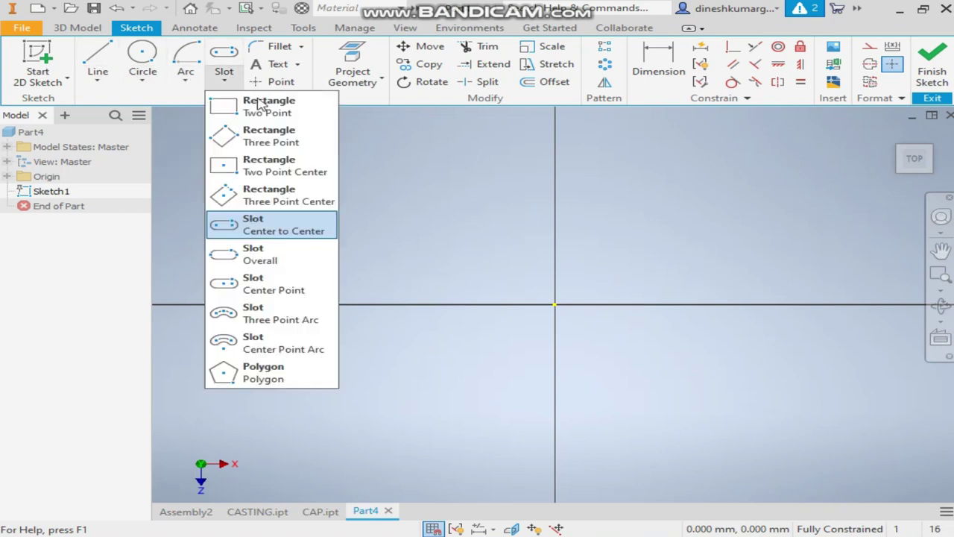
left_click(264, 171)
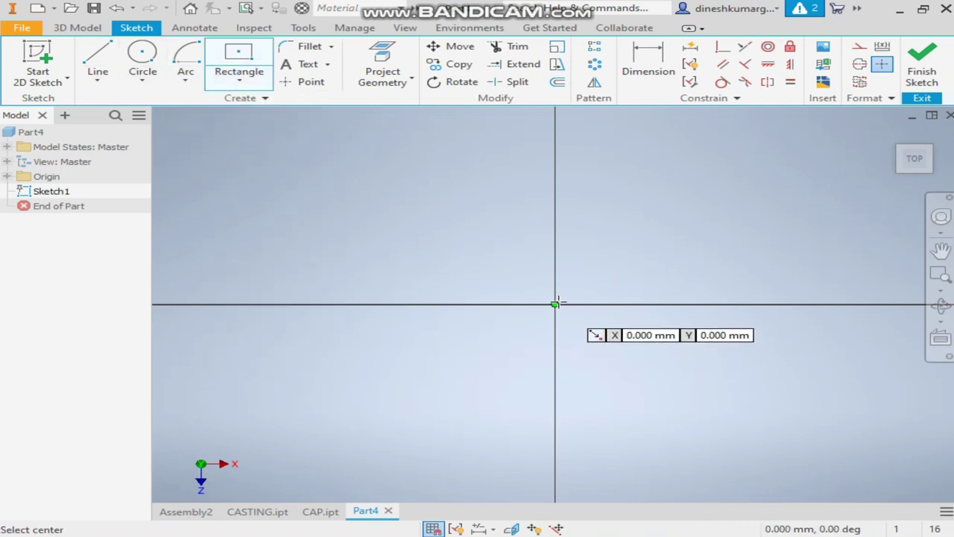
left_click(554, 304)
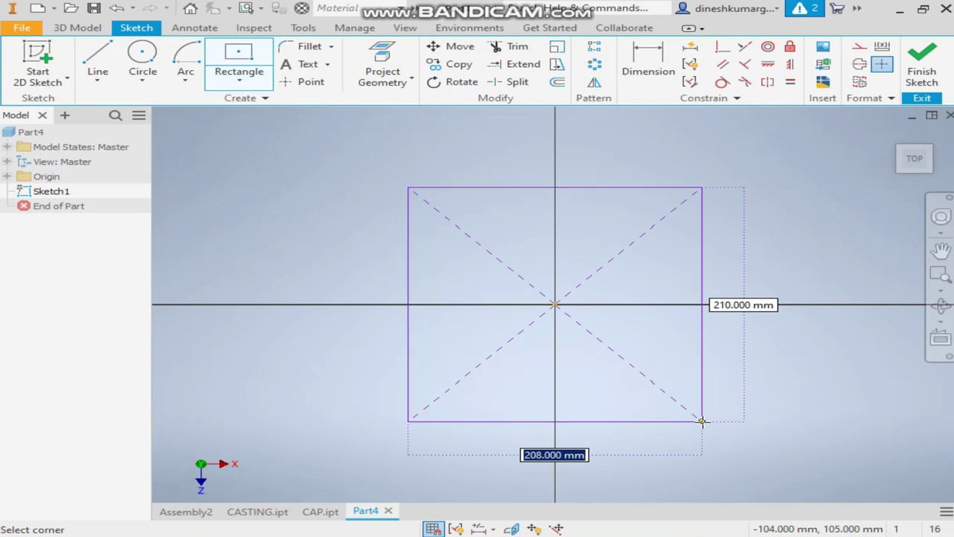
type("19.")
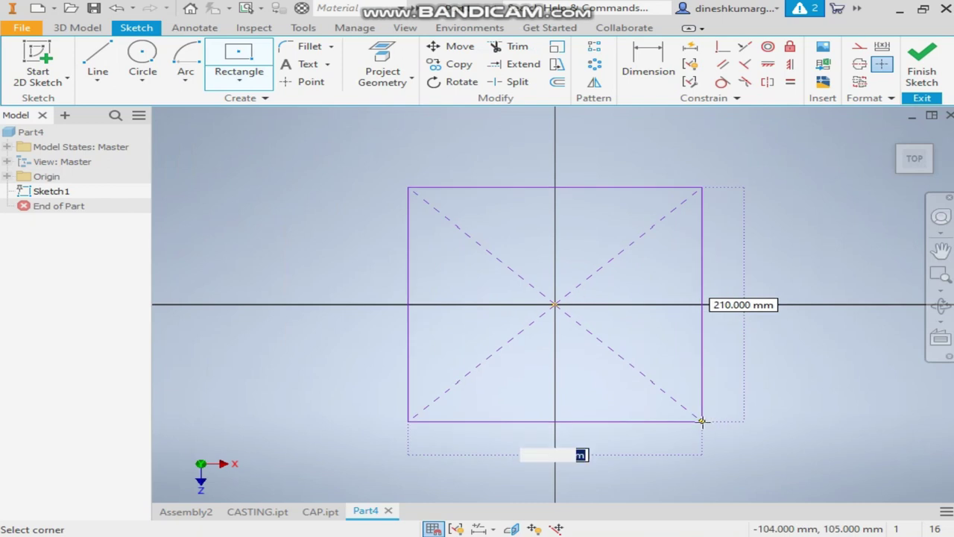
key("Tab")
type("19.5")
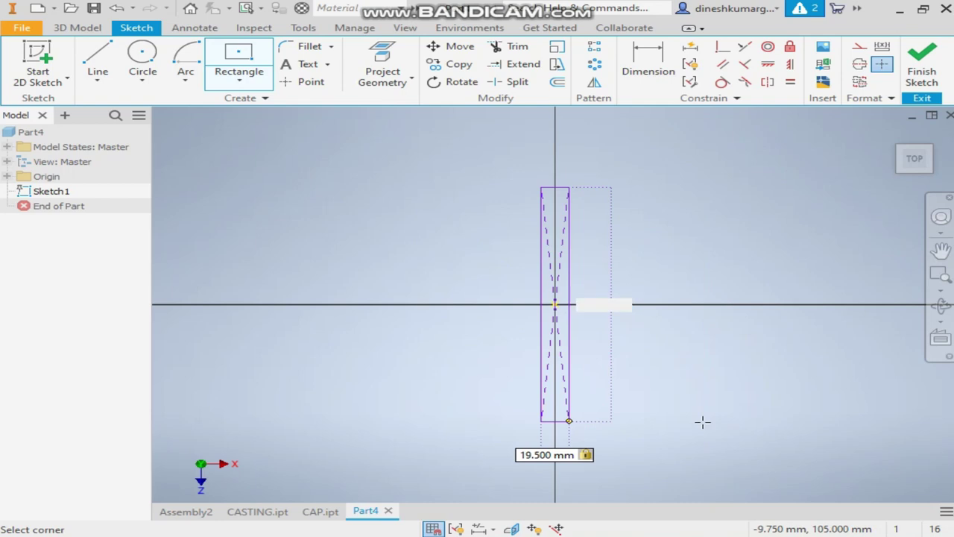
key("Return")
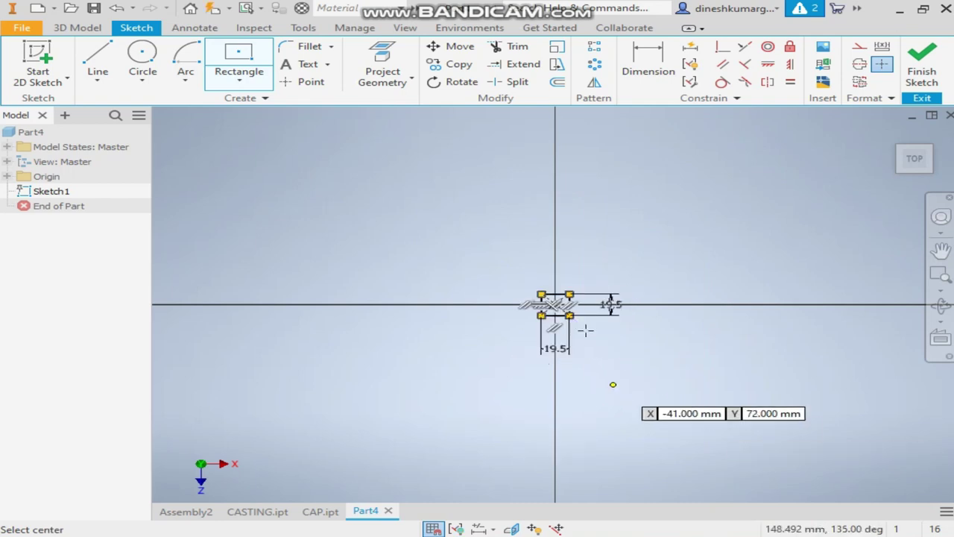
left_click(94, 8)
left_click(705, 234)
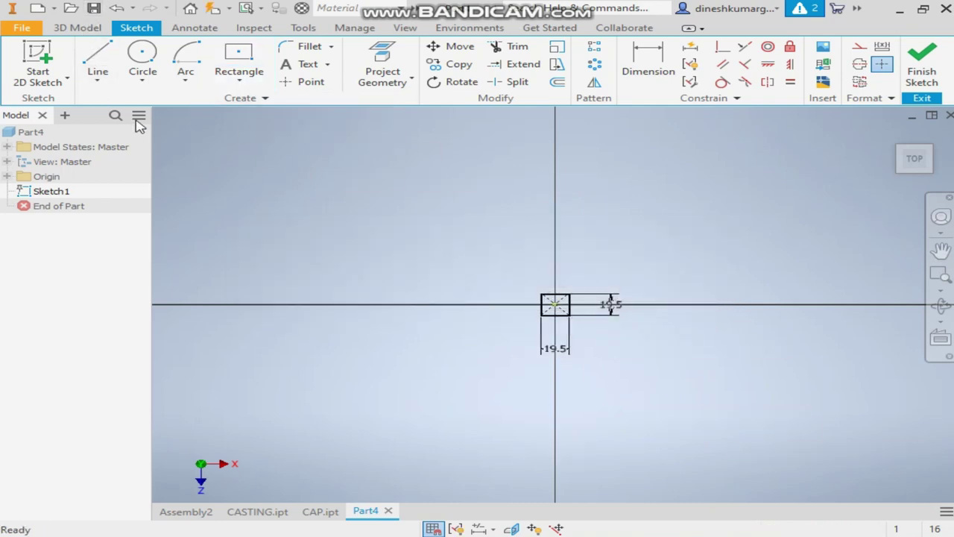
- Extrude the square profile upward by 6 mm to form the bolt head
left_click(78, 29)
left_click(88, 61)
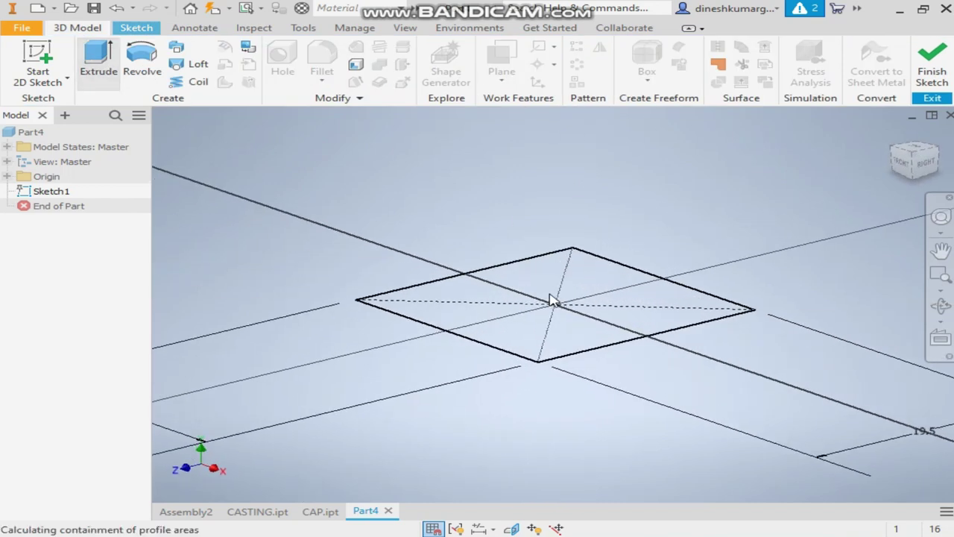
left_click(240, 255)
type("6")
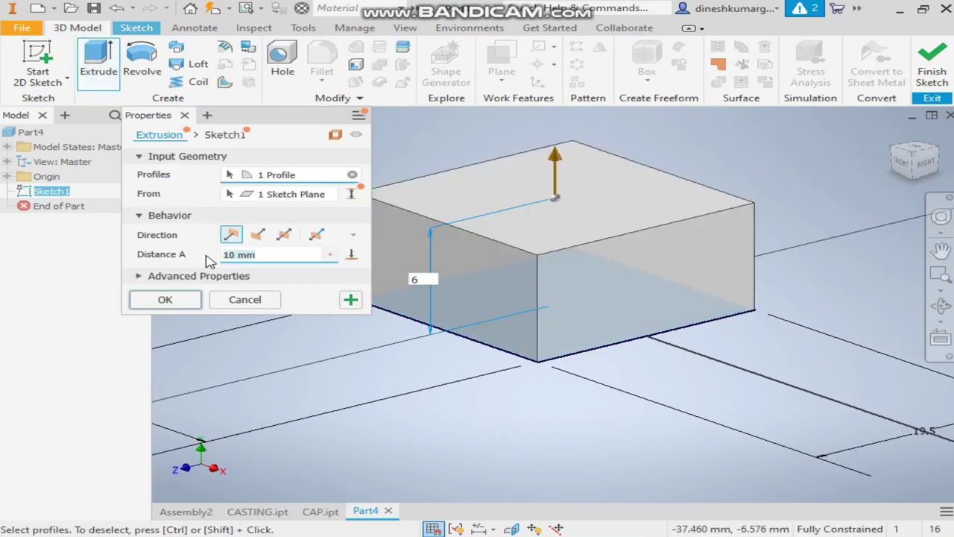
key("Return")
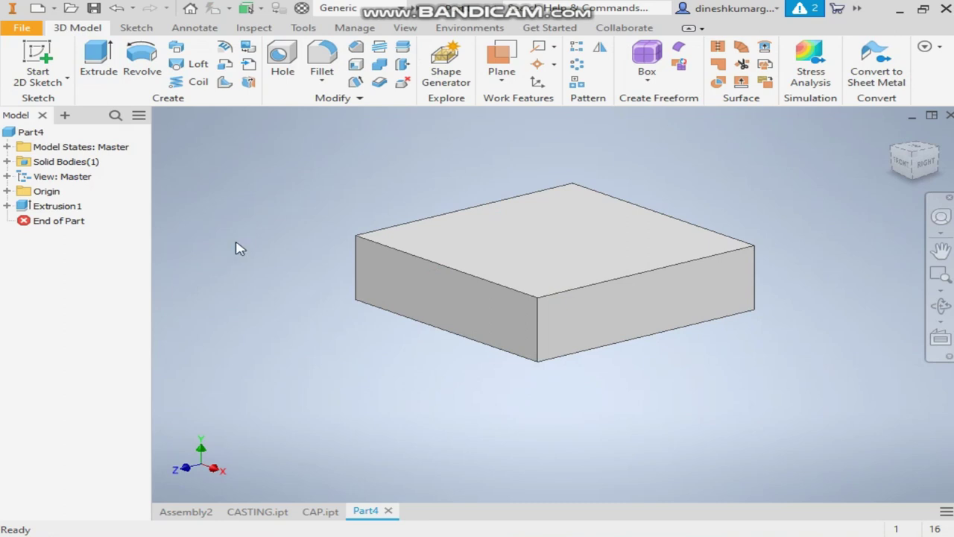
- Start a sketch on the square head's top face and draw a 10 mm diameter circle centred on the origin
left_click(492, 241)
left_click(627, 224)
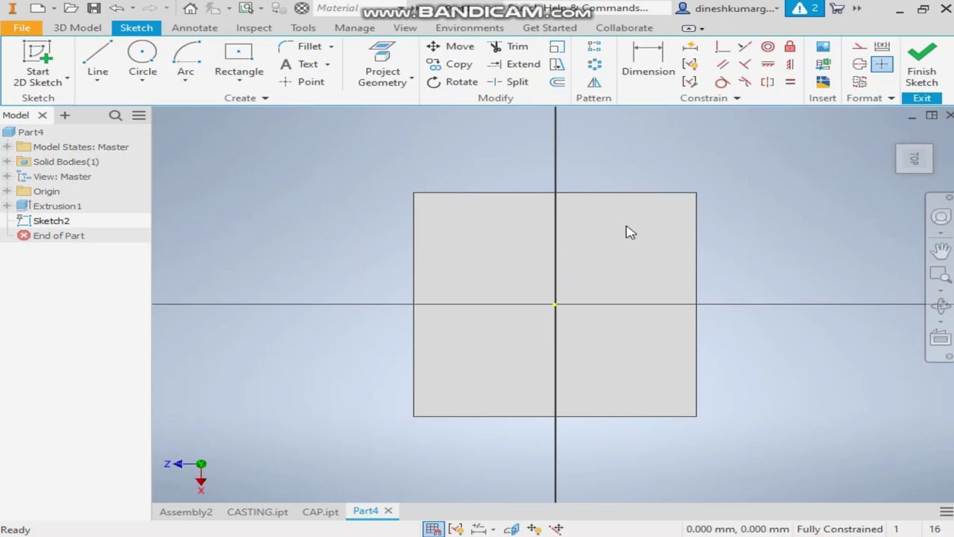
left_click(142, 58)
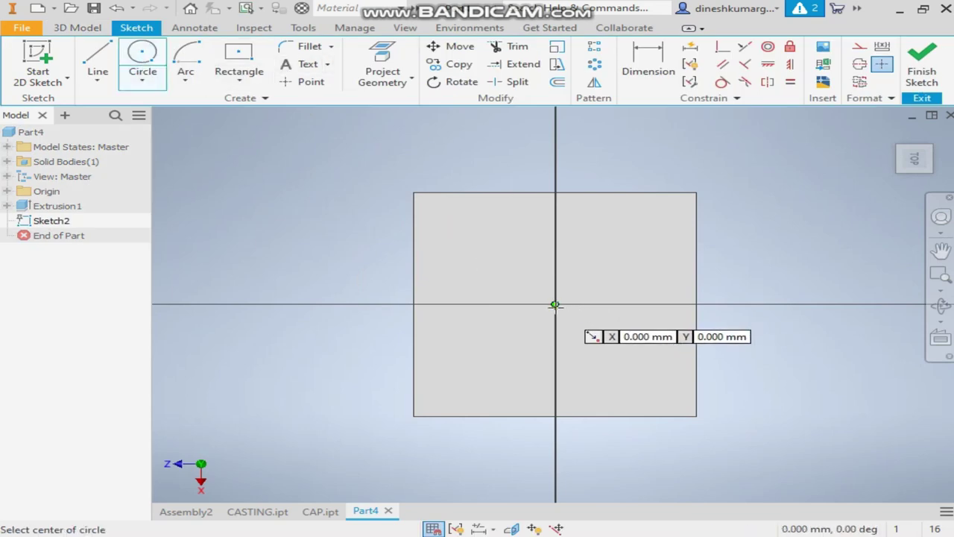
left_click(554, 304)
type("10")
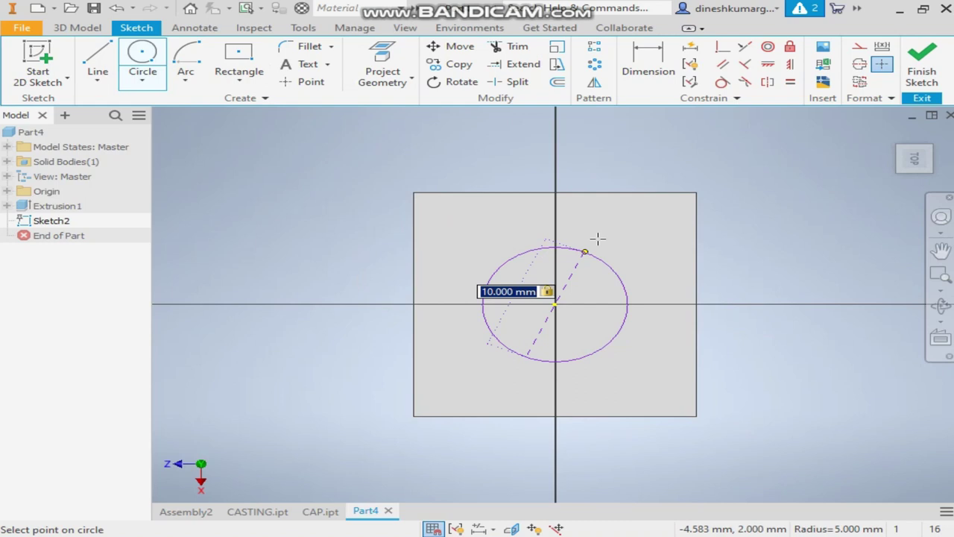
key("Return")
key("Escape")
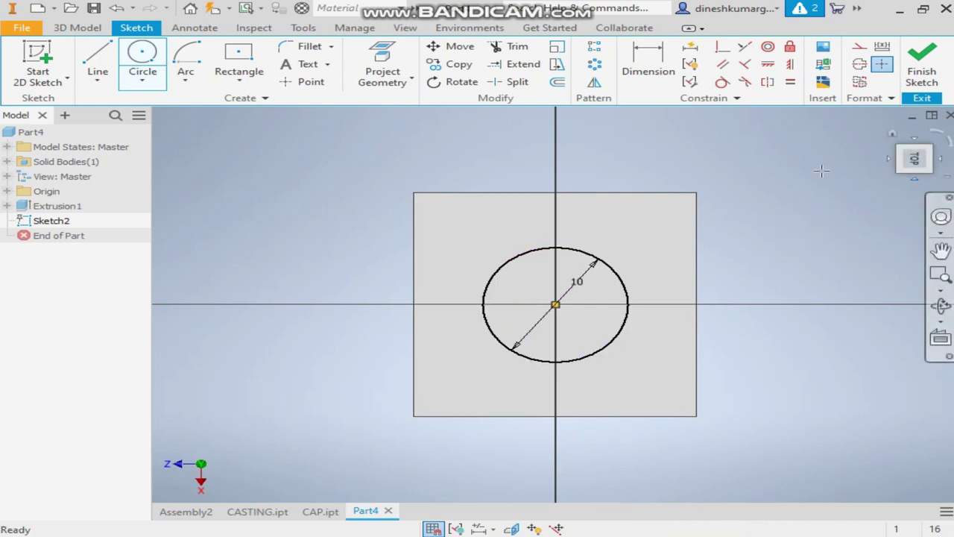
- Extrude the circle upward from the head with a distance of 90000 mm, joined to the existing body
left_click(82, 29)
left_click(106, 66)
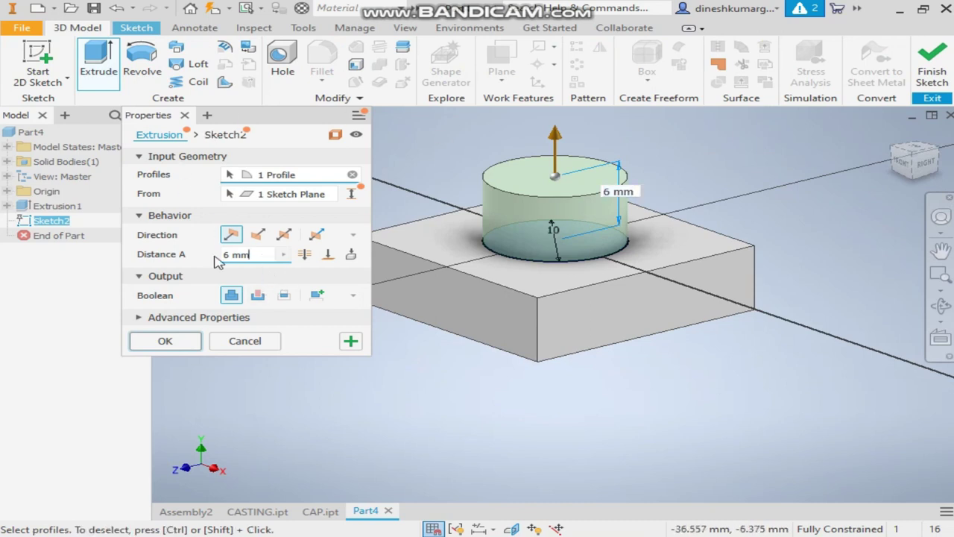
type("9000")
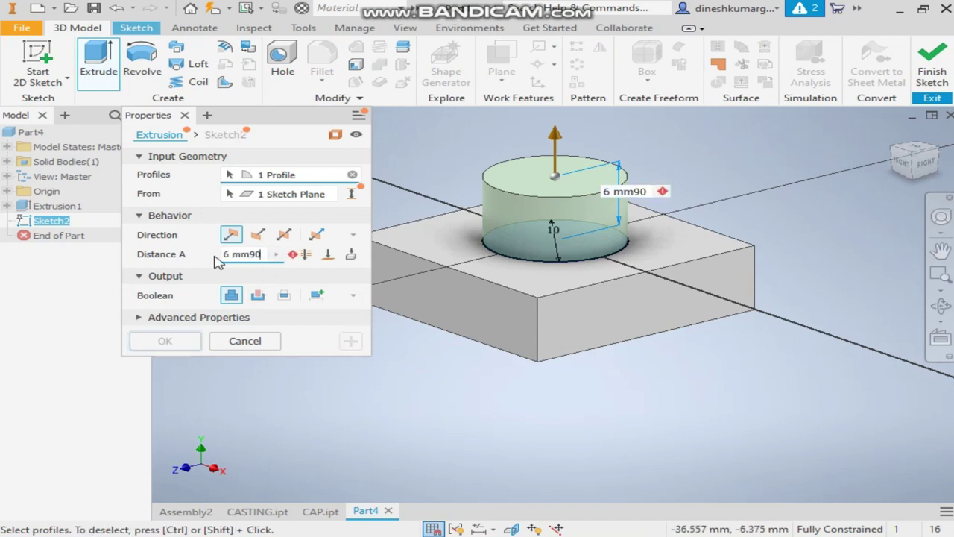
key("BackSpace")
key("BackSpace")
key("BackSpace")
key("BackSpace")
key("BackSpace")
key("BackSpace")
key("BackSpace")
key("BackSpace")
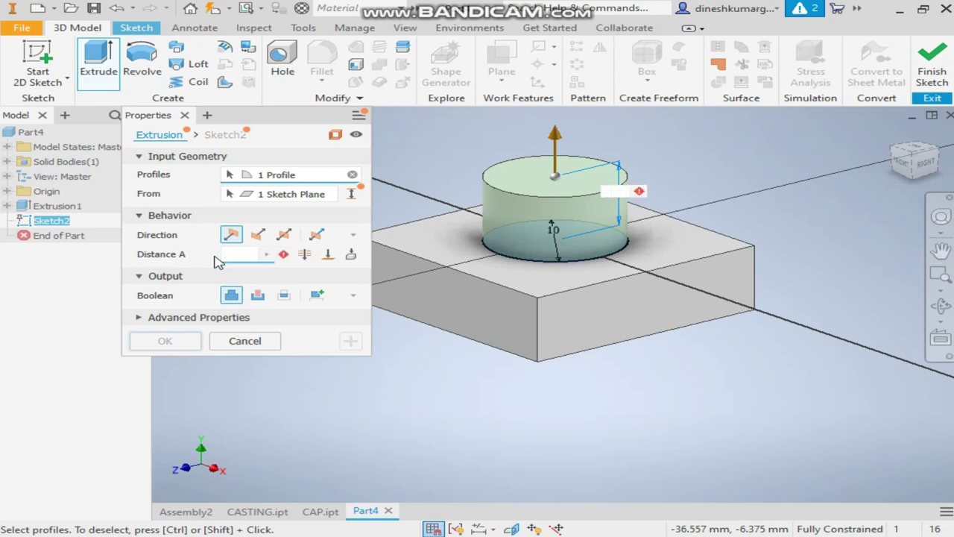
type("90000")
scroll(521, 290, "down", 5)
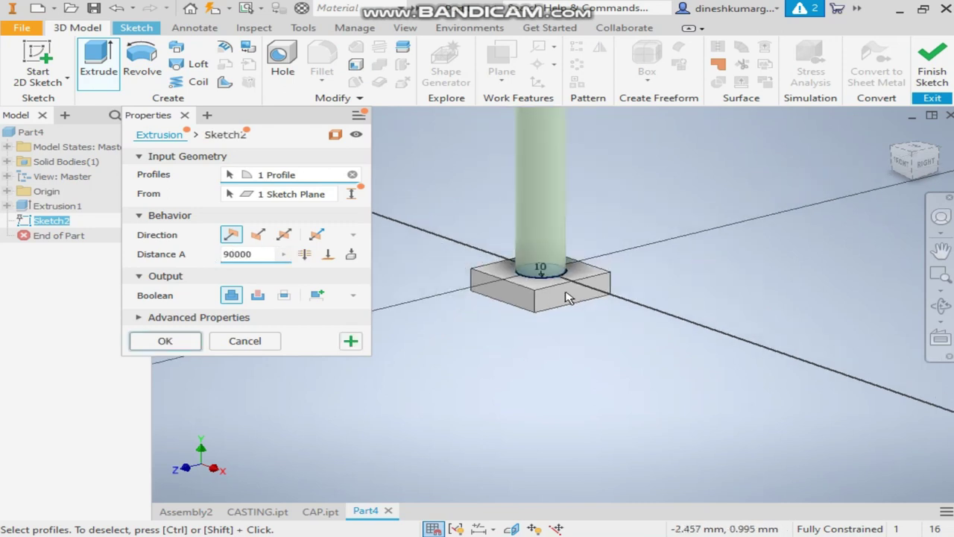
middle_click_drag(564, 298, 539, 415)
left_click(183, 342)
middle_click_drag(499, 311, 481, 389)
- Edit the shank extrusion and set its distance to 90 mm
double_click(66, 221)
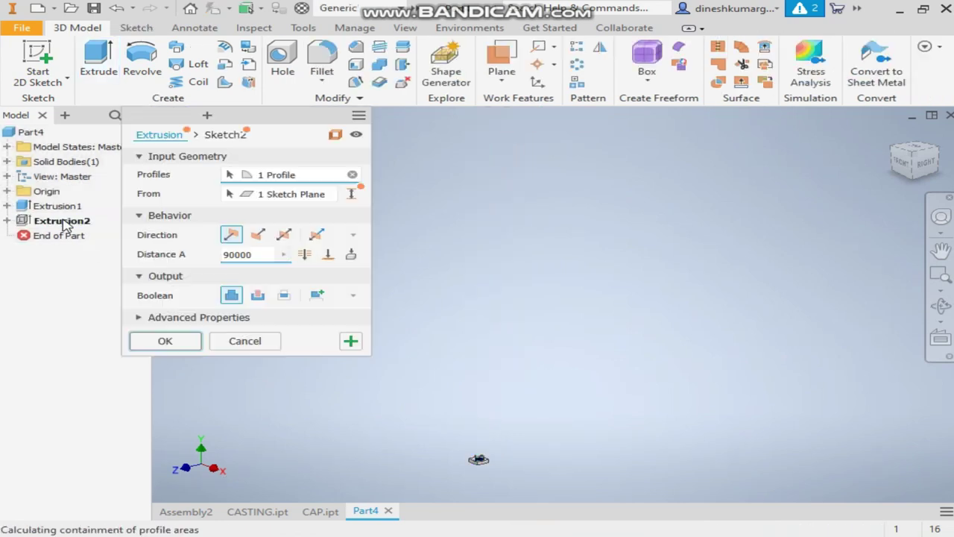
type("90")
key("Return")
scroll(462, 464, "up", 3)
middle_click_drag(550, 451, 448, 427)
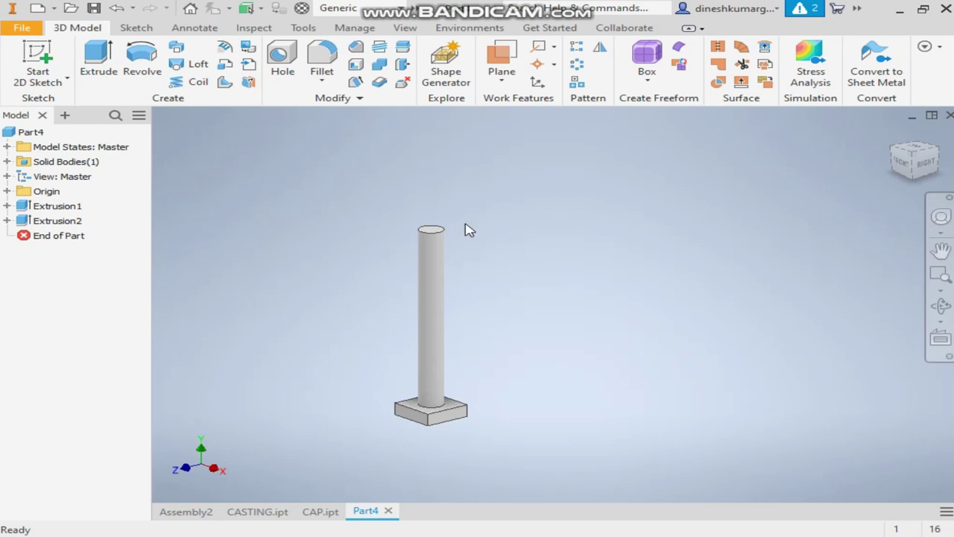
- Add a right-hand ANSI Metric M10x1.5 thread, class 6g, 25 mm deep from the free end of the shank
scroll(456, 233, "up", 3)
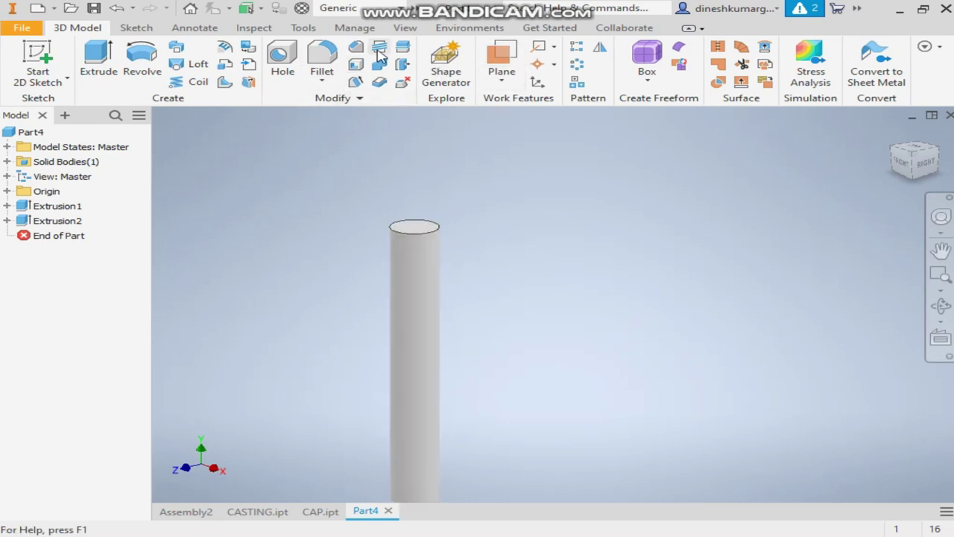
left_click(380, 57)
left_click(426, 264)
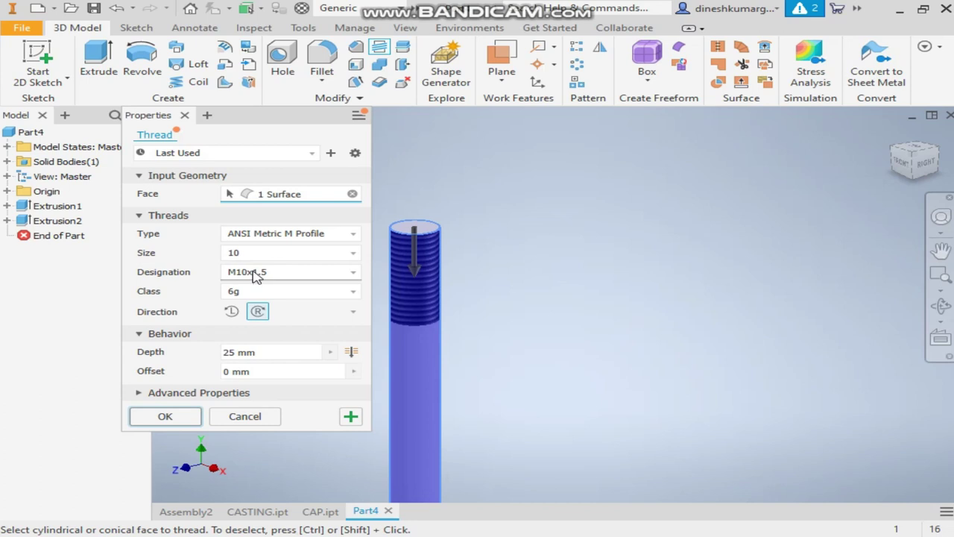
left_click(169, 415)
scroll(394, 249, "up", 4)
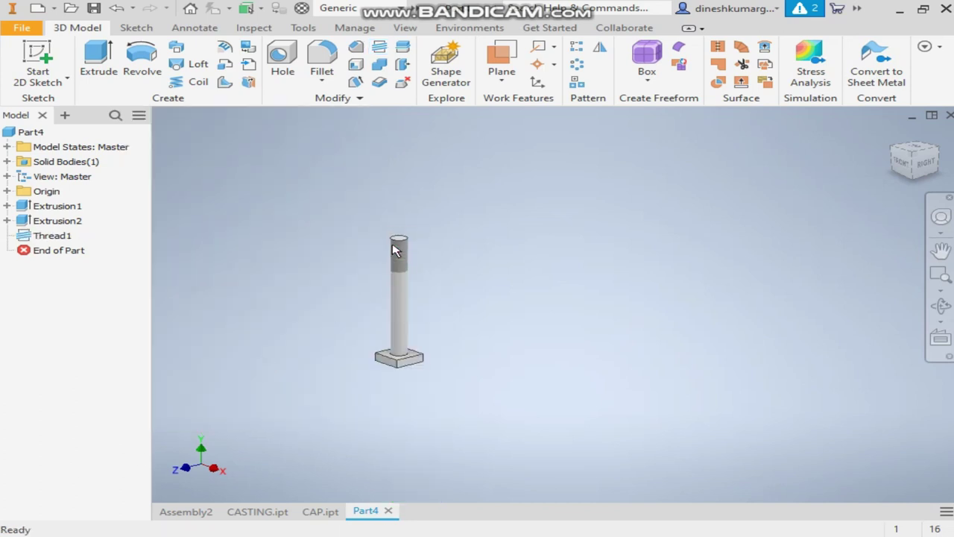
- Chamfer the circular edge at the threaded end of the shank by 1 mm
scroll(408, 254, "down", 4)
left_click(395, 213)
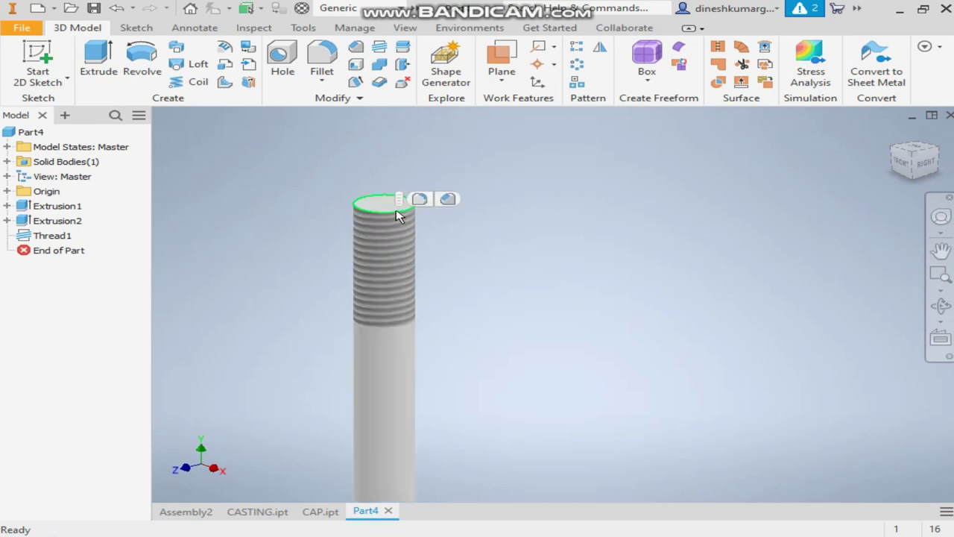
left_click(450, 200)
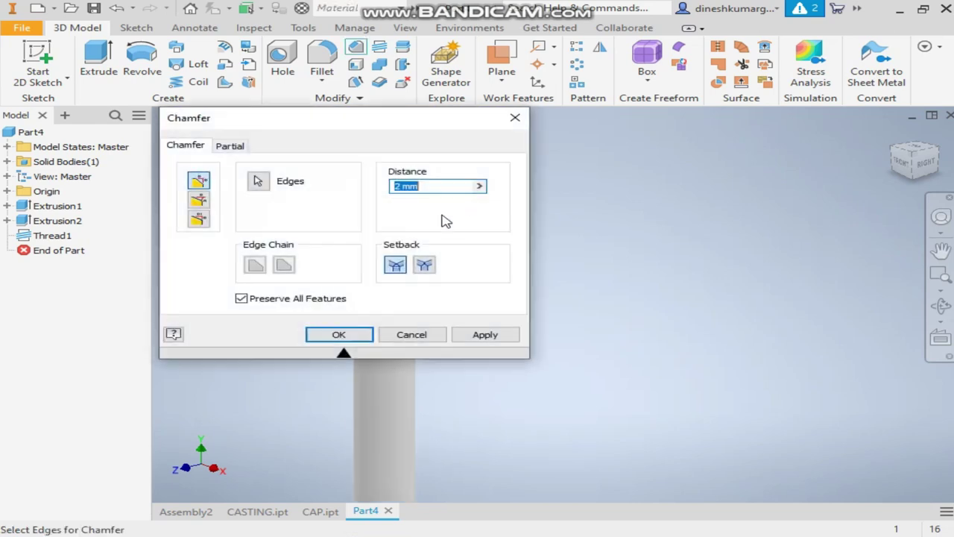
type("1")
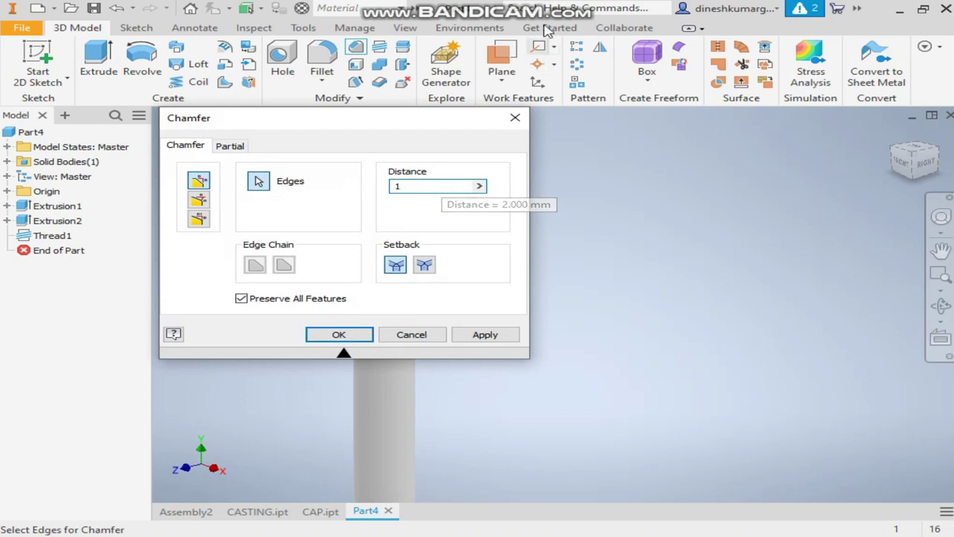
left_click_drag(378, 122, 159, 99)
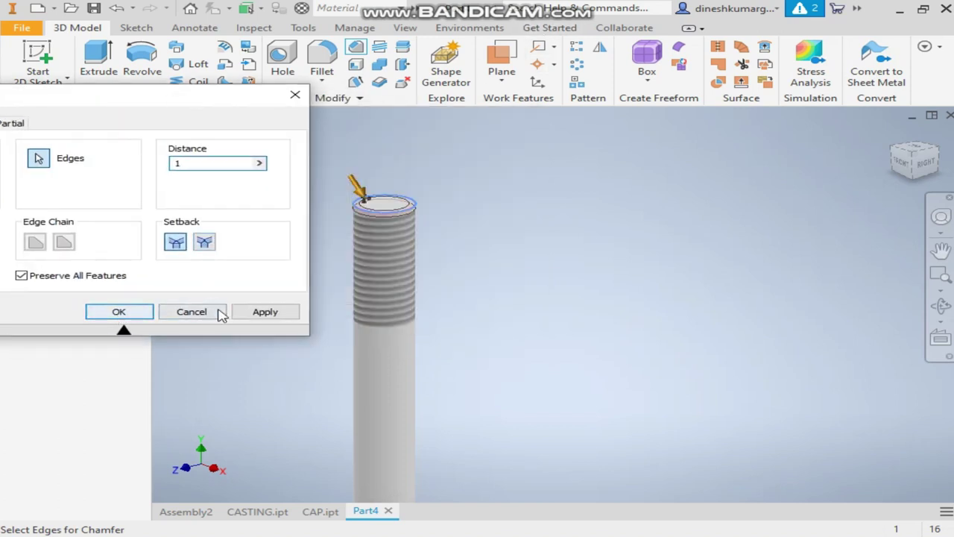
left_click(131, 313)
scroll(361, 237, "down", 5)
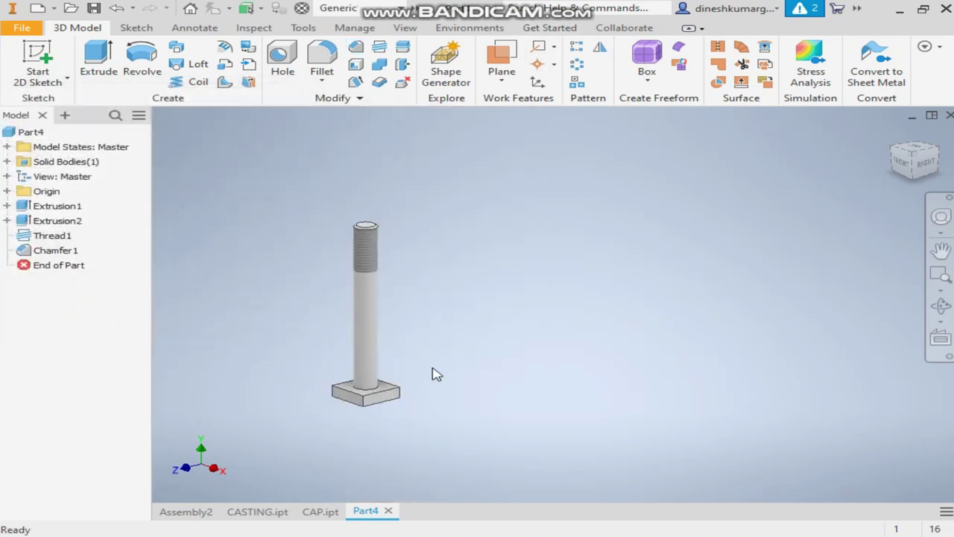
- Turn the bolt head-up in an inverted front view and start a 2D sketch on the XY plane
left_click(924, 163)
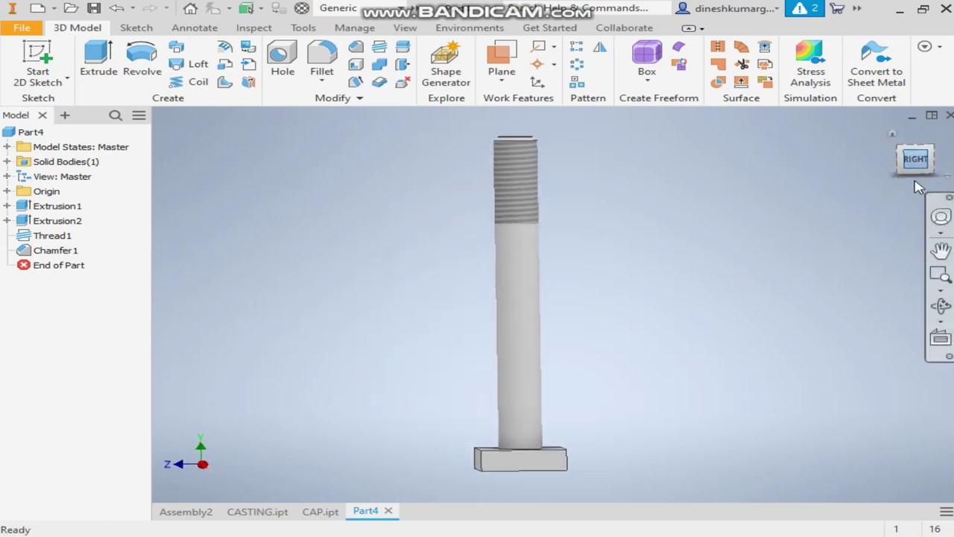
left_click(914, 181)
left_click(938, 137)
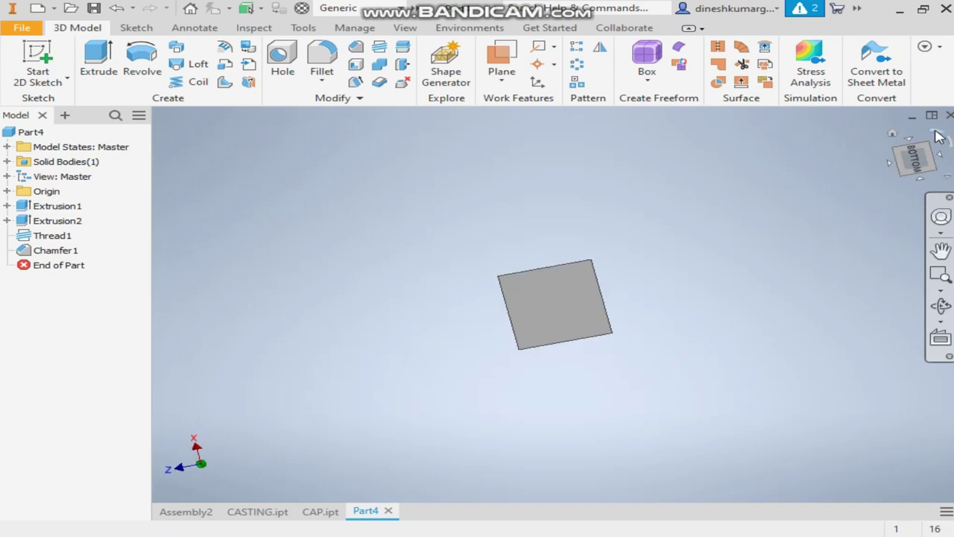
left_click(915, 180)
middle_click_drag(688, 206, 600, 224)
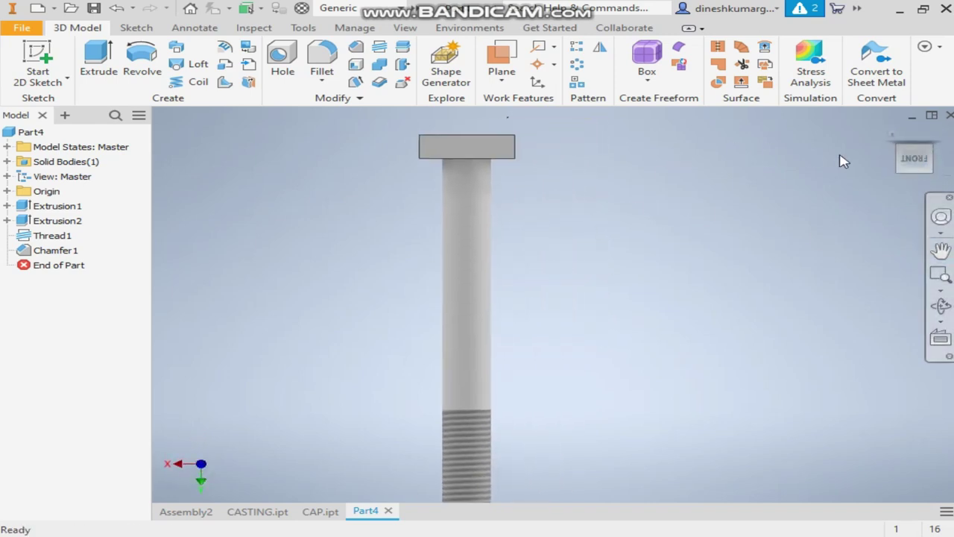
left_click(7, 191)
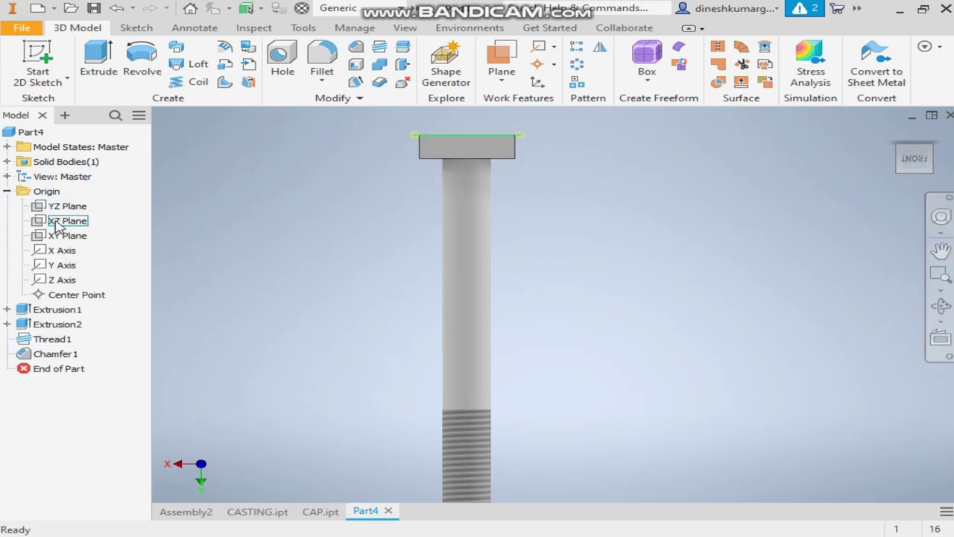
left_click(55, 238)
left_click(491, 309)
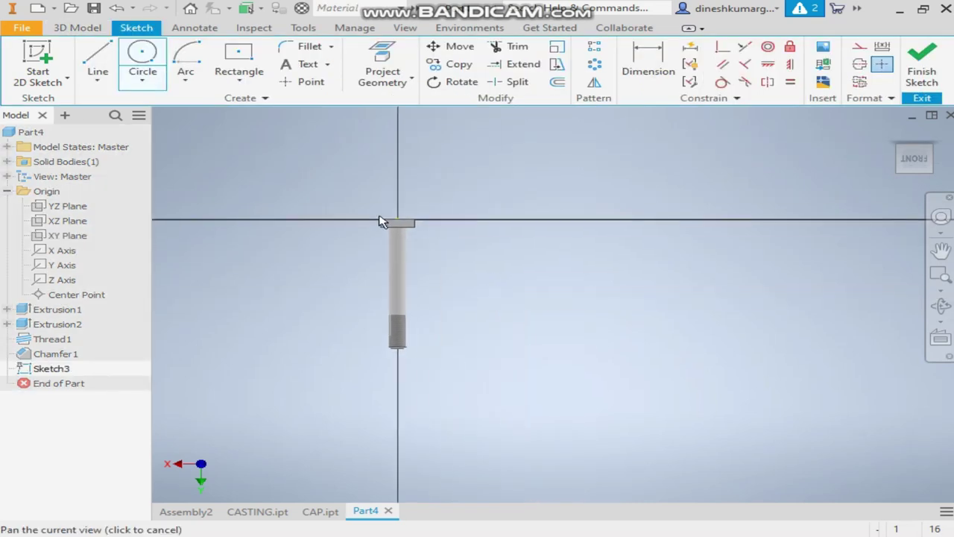
- Sketch a 50 mm diameter circle centred on the bolt shank below the head
left_click(147, 59)
scroll(409, 248, "up", 3)
left_click(387, 297)
type("50")
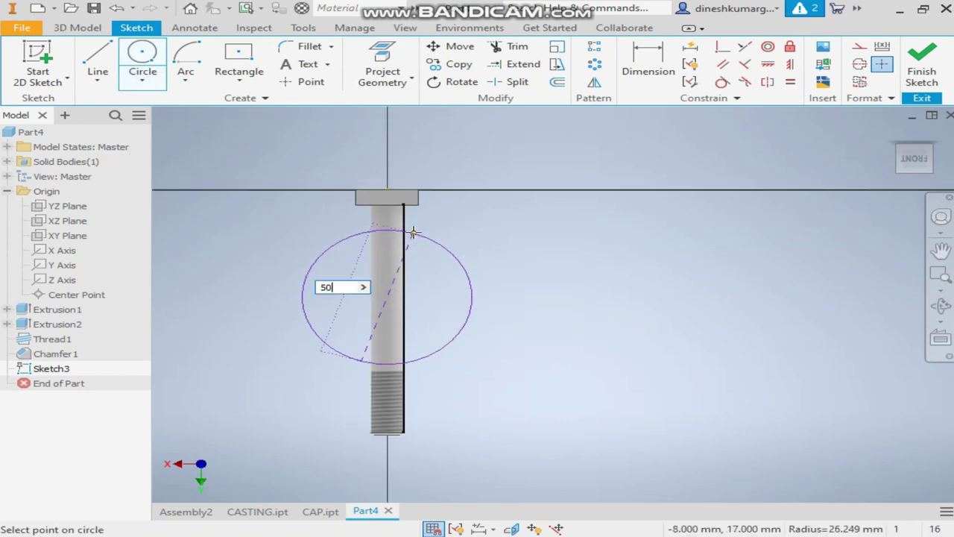
key("Return")
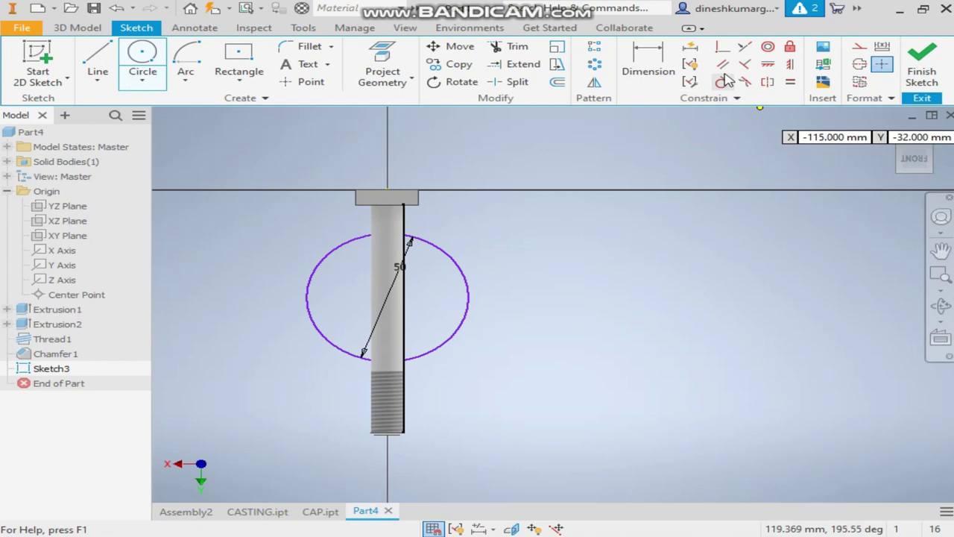
- Constrain the circle to pass through the origin at the head's outer face and align its centre vertically with the origin
left_click(721, 46)
left_click(387, 191)
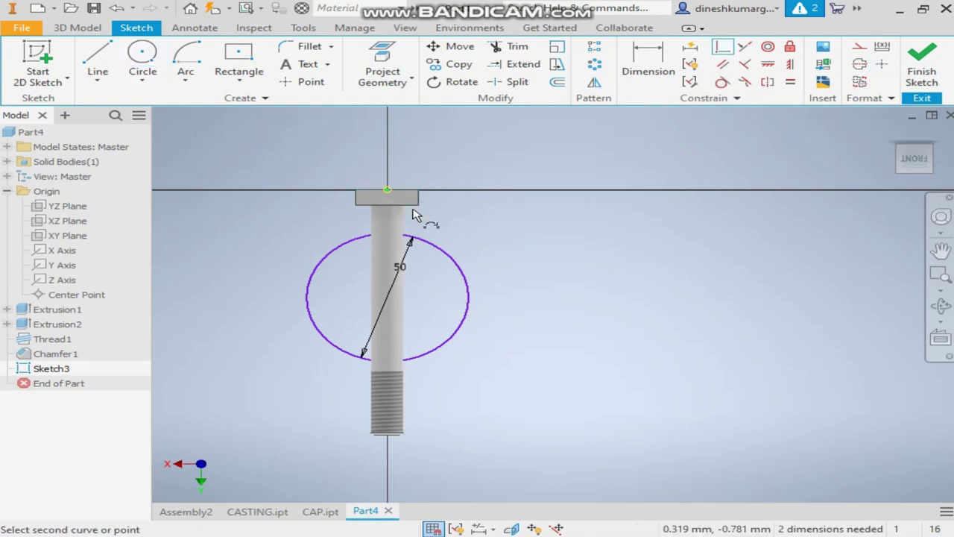
left_click(431, 242)
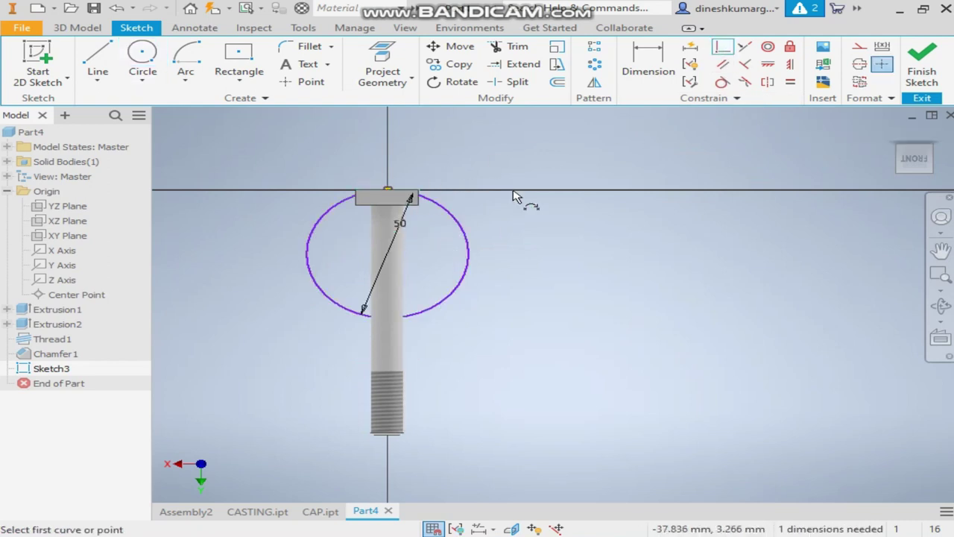
left_click(791, 64)
left_click(387, 255)
left_click(389, 201)
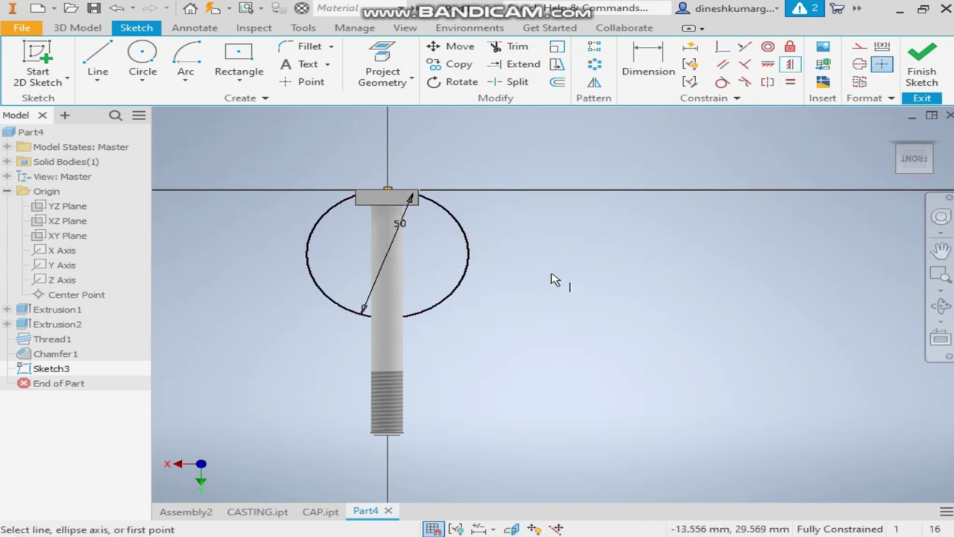
- Offset the 50 mm circle outward by 10 mm
scroll(298, 200, "up", 3)
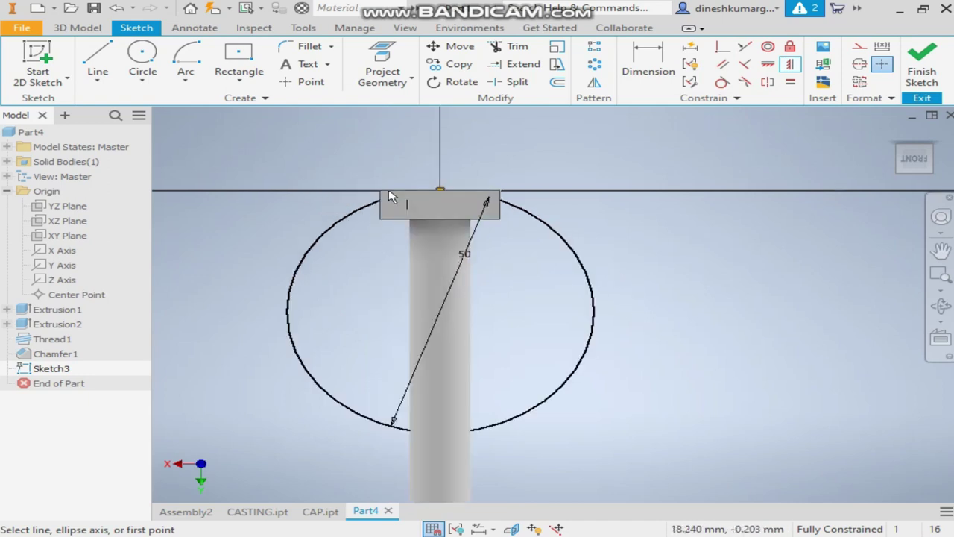
scroll(559, 200, "down", 1)
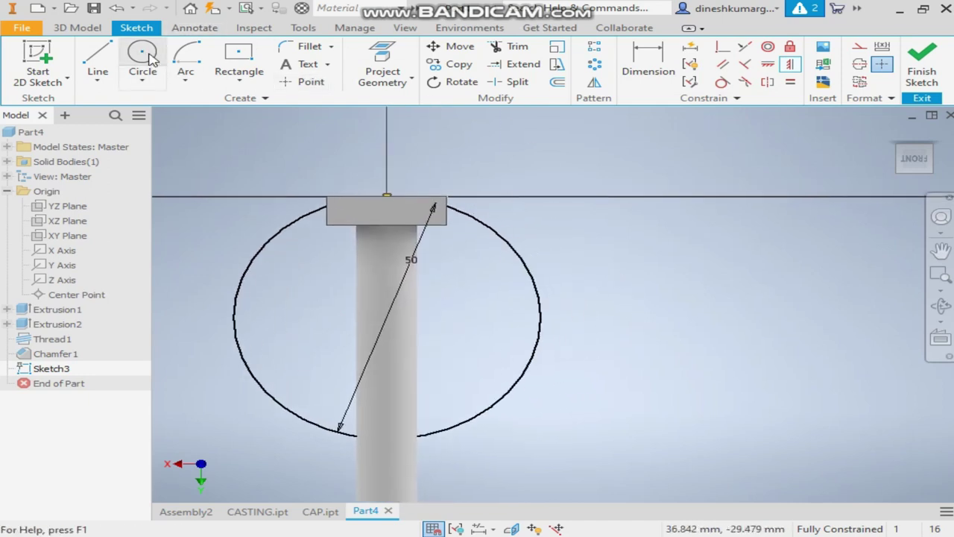
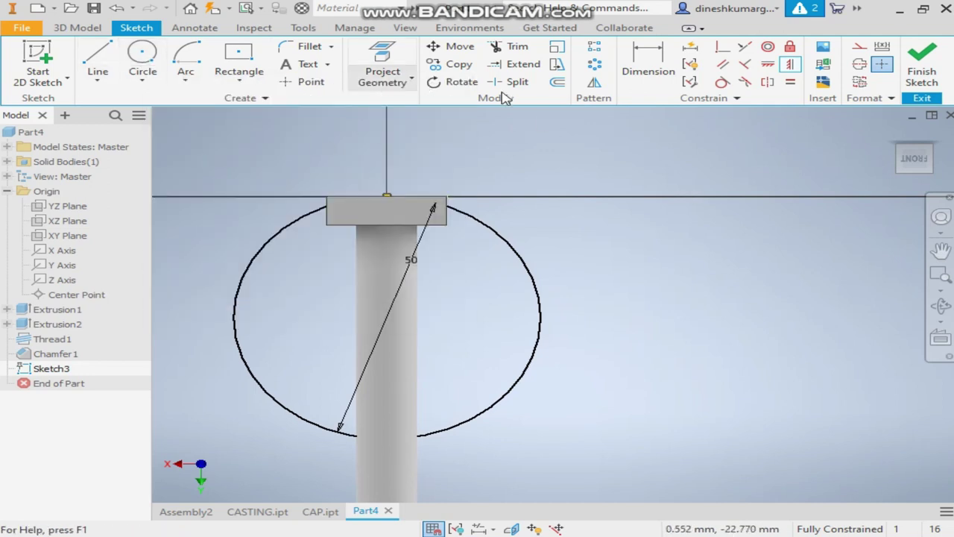
left_click(557, 82)
left_click(494, 232)
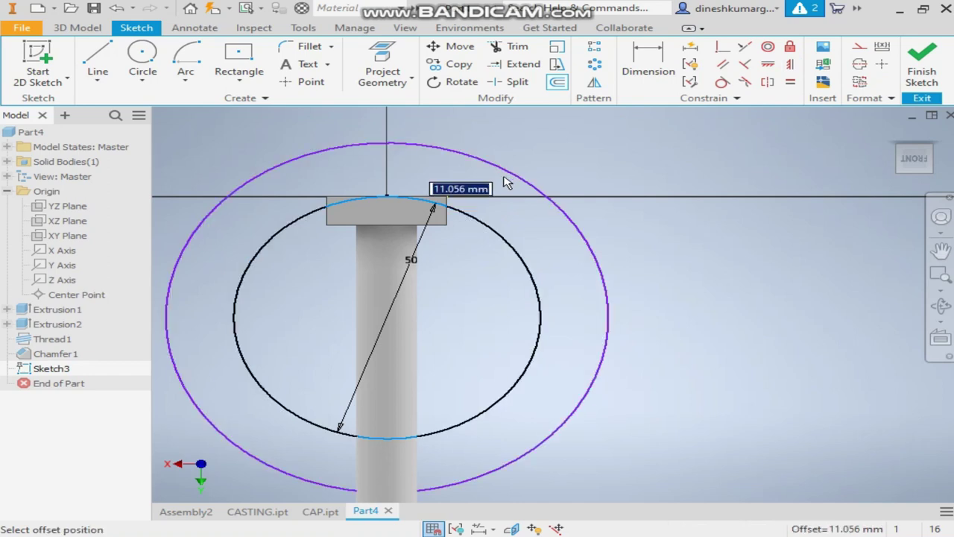
type("10")
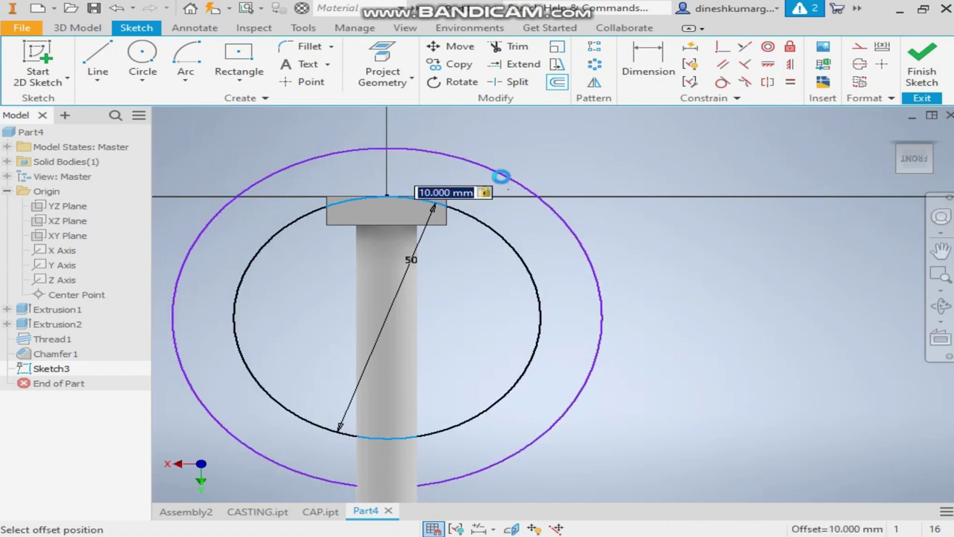
key("Return")
scroll(447, 261, "down", 3)
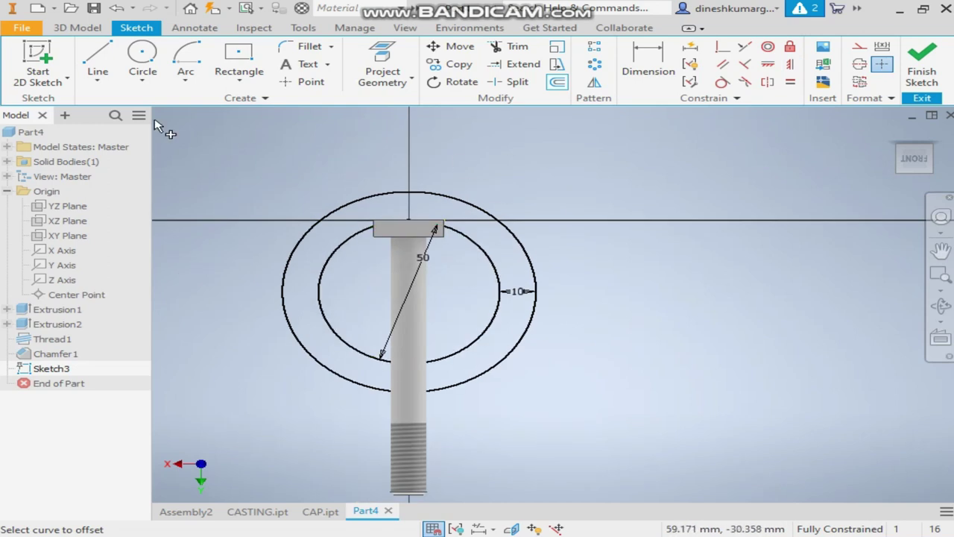
- Draw a horizontal line about 42 mm long from the shank axis past the outer circle and dimension it 25 mm below the origin
left_click(98, 67)
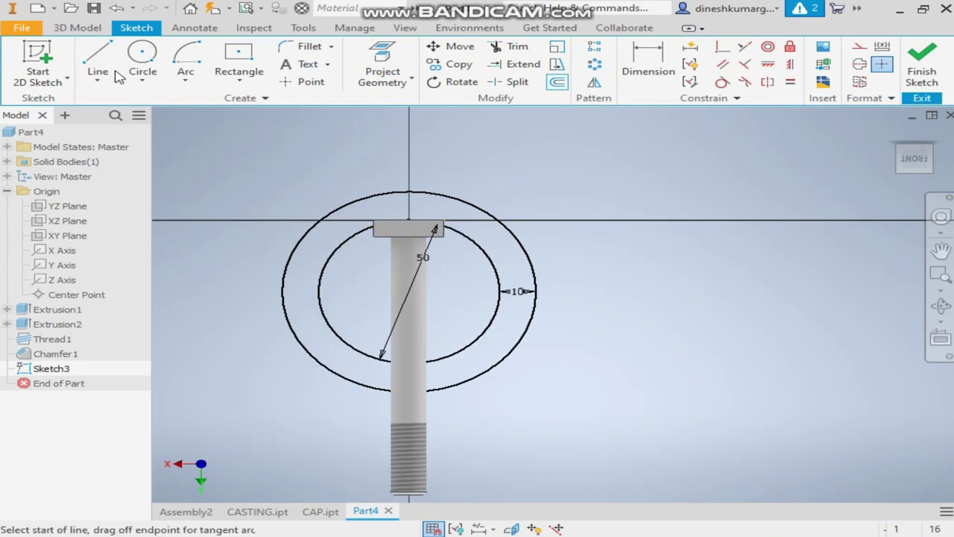
left_click(406, 303)
left_click(561, 302)
key("Escape")
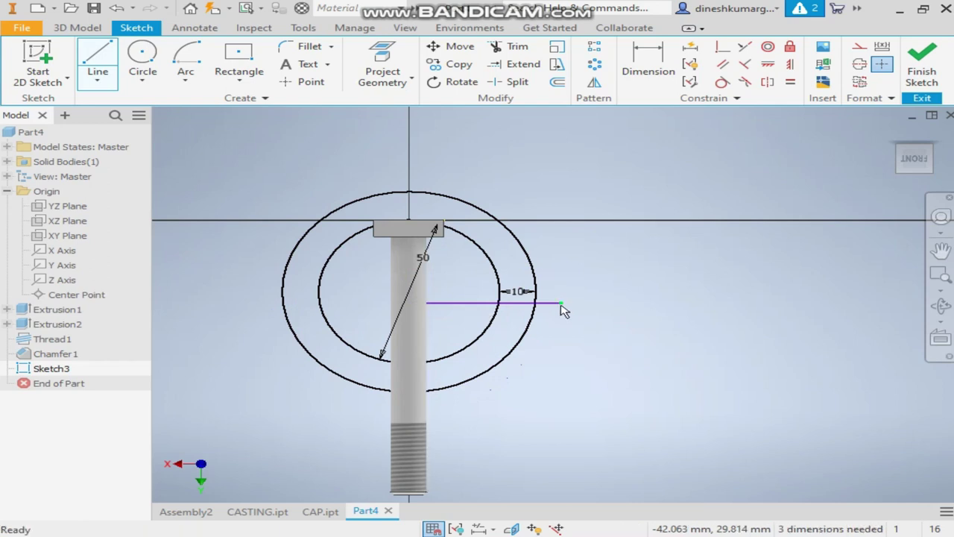
left_click(648, 64)
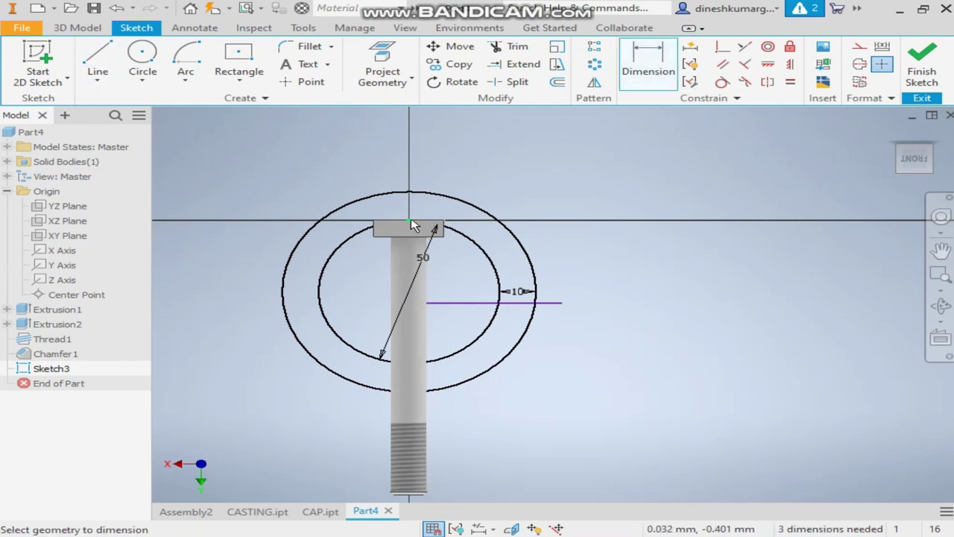
left_click(442, 303)
left_click(408, 220)
left_click(372, 273)
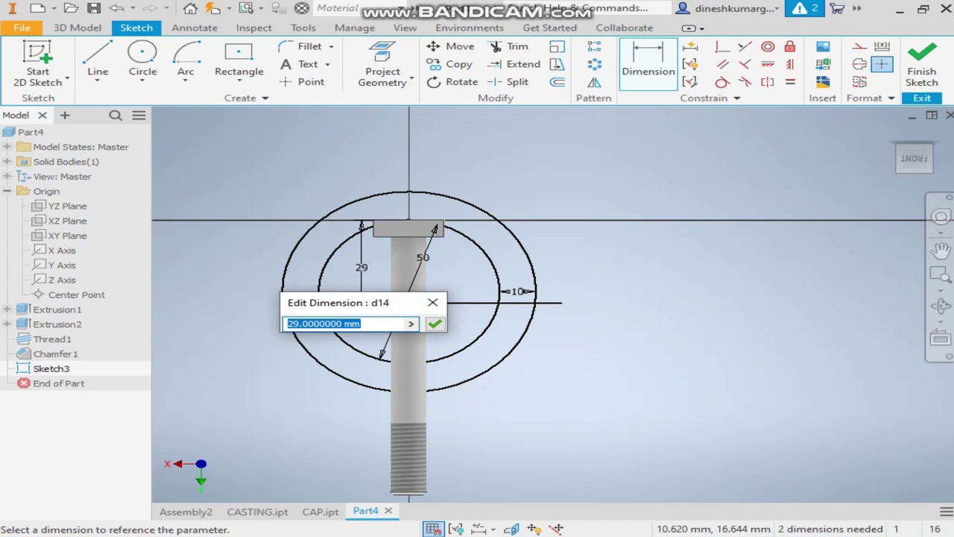
key("Return")
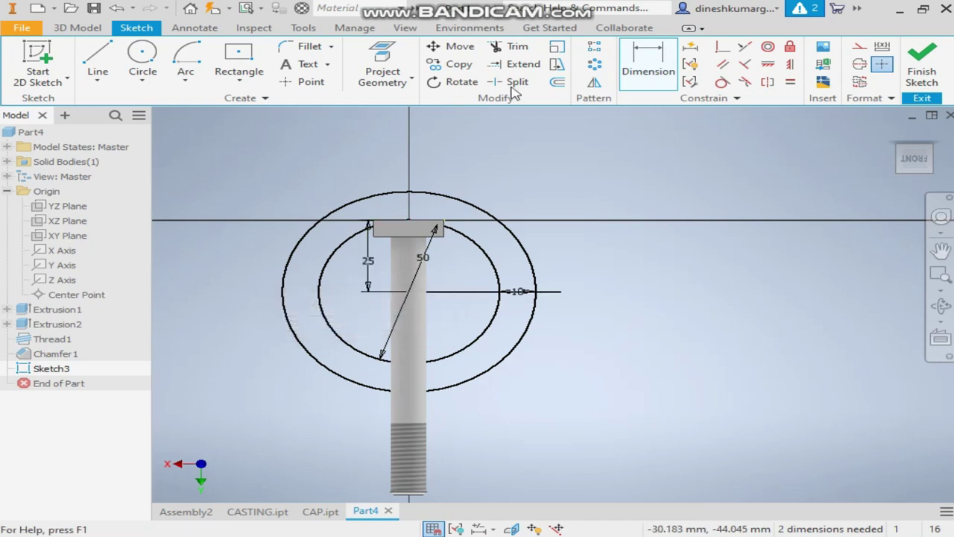
left_click(517, 46)
mouse_move(566, 332)
left_mouse_down()
mouse_move(492, 340)
mouse_move(533, 342)
left_mouse_up()
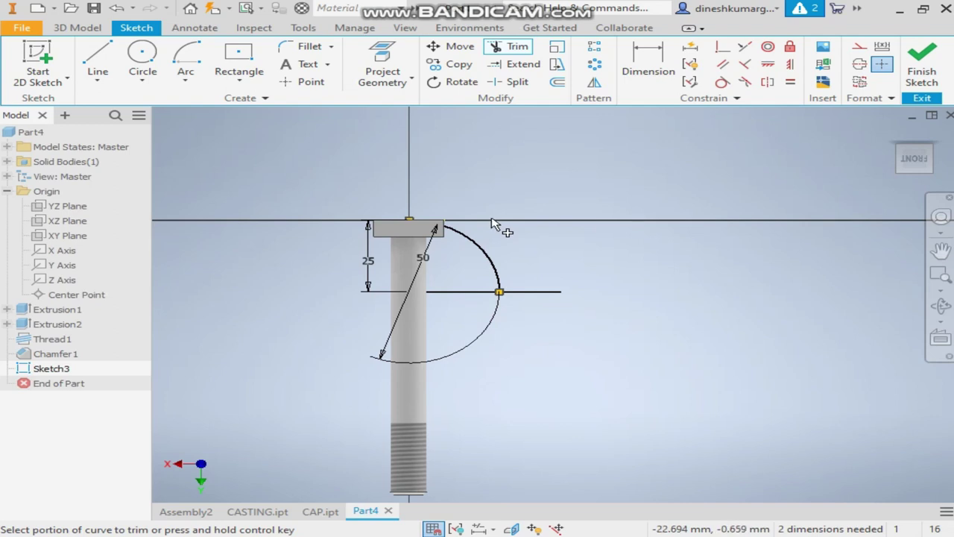
key("ctrl+z")
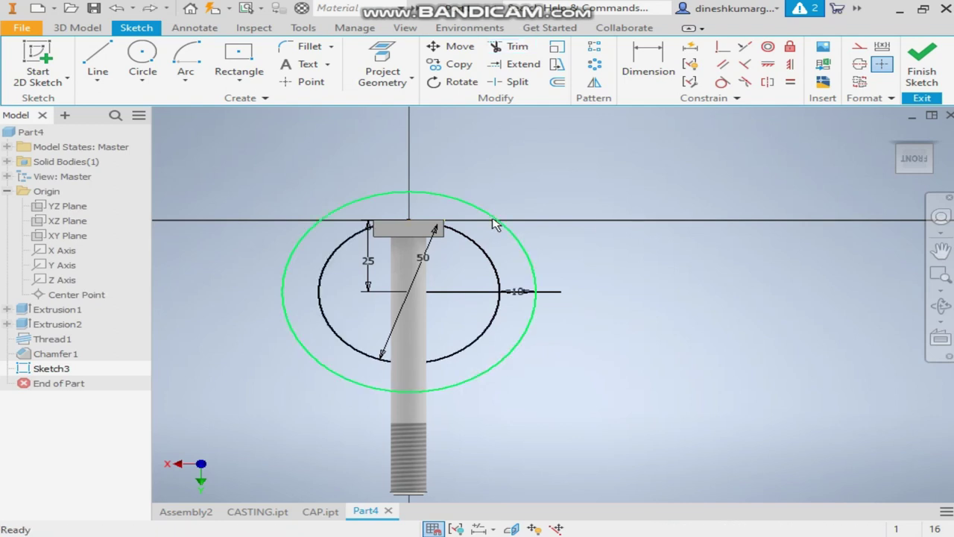
- Draw a vertical line from the horizontal line up to the outer circle and constrain it to pass through the origin
left_click(98, 58)
left_click(409, 290)
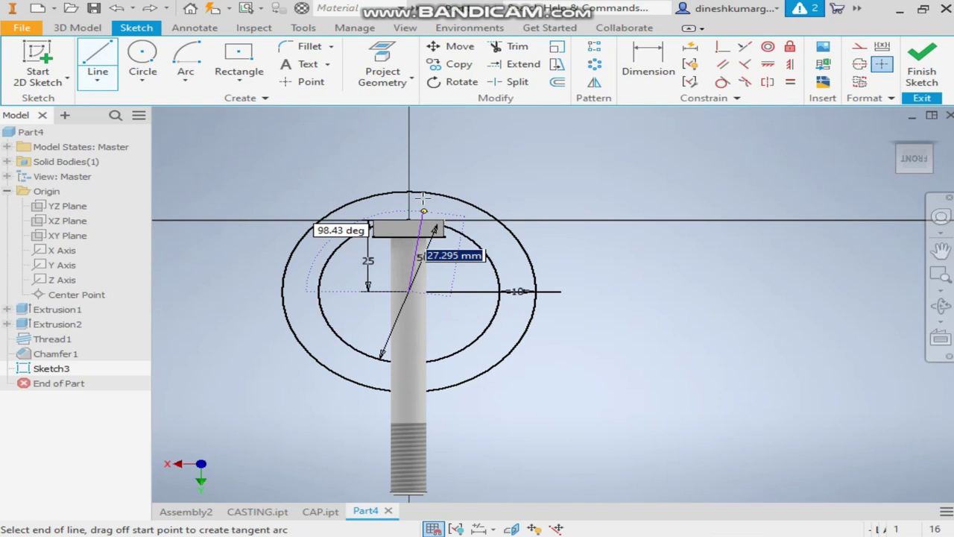
double_click(409, 191)
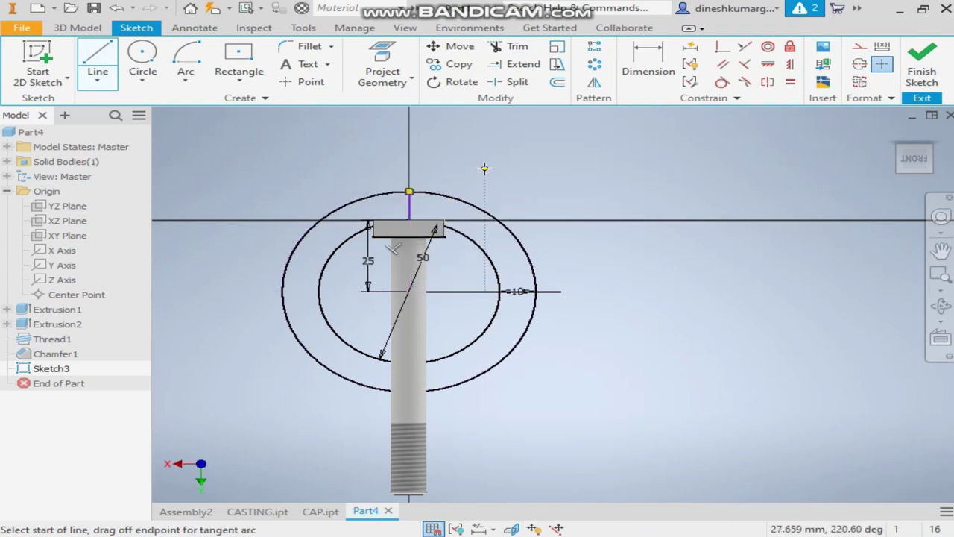
key("Escape")
left_click_drag(409, 214, 435, 216)
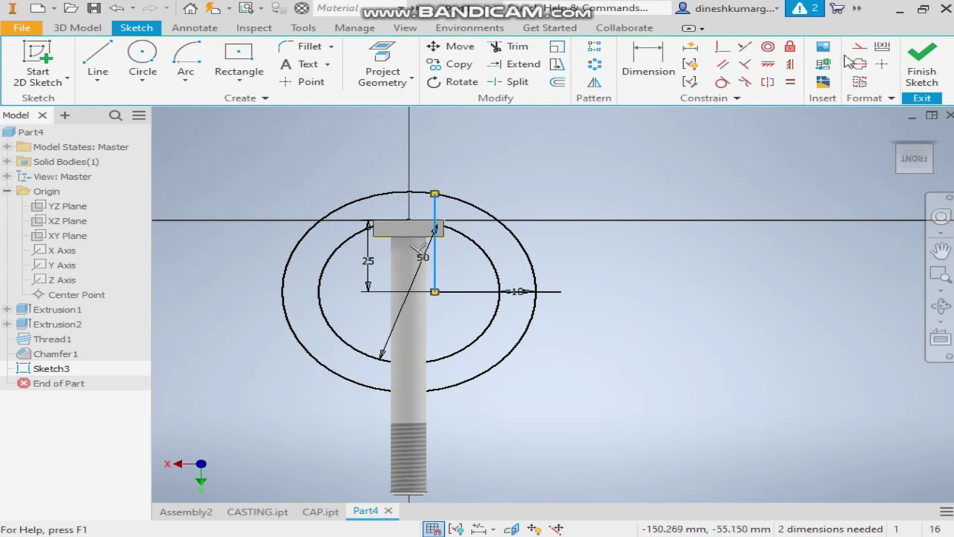
left_click(719, 50)
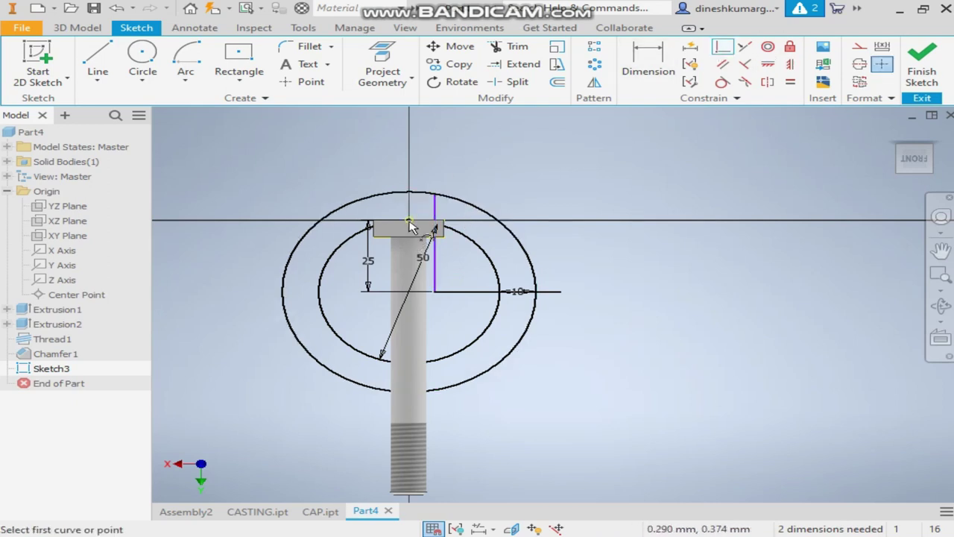
left_click(446, 211)
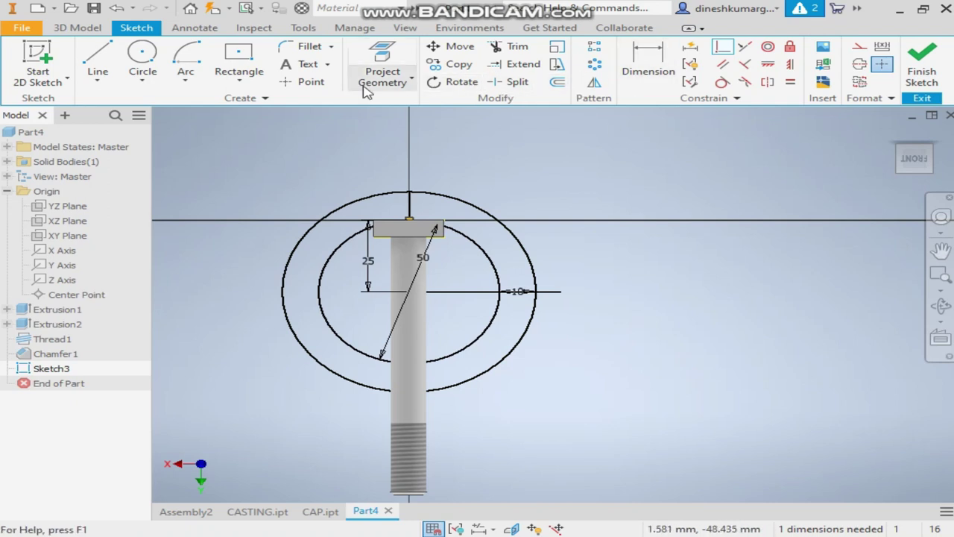
- Trim the outer circle to the quarter arc between the two lines and trim the horizontal line's overhang beyond it
left_click(517, 46)
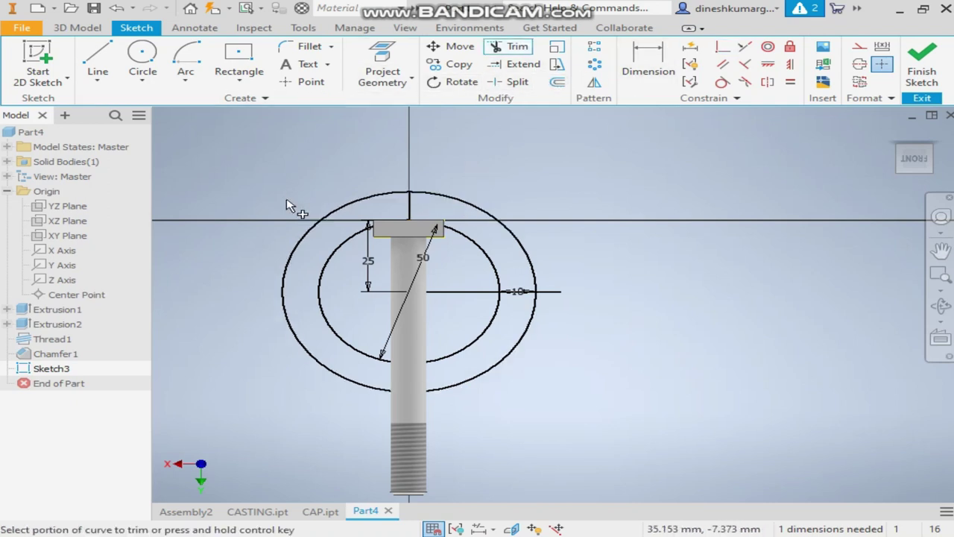
left_click(336, 208)
scroll(544, 279, "up", 2)
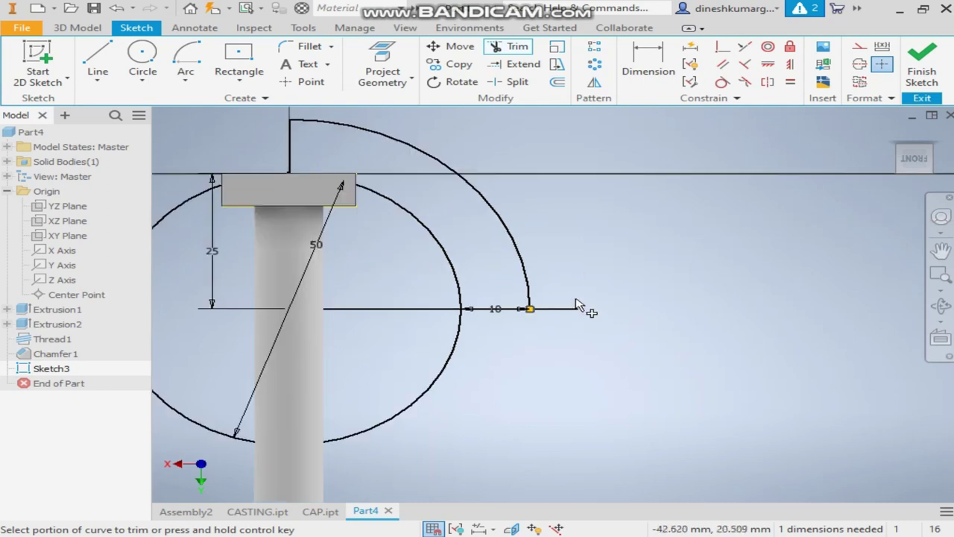
scroll(548, 202, "down", 2)
middle_click_drag(545, 205, 584, 250)
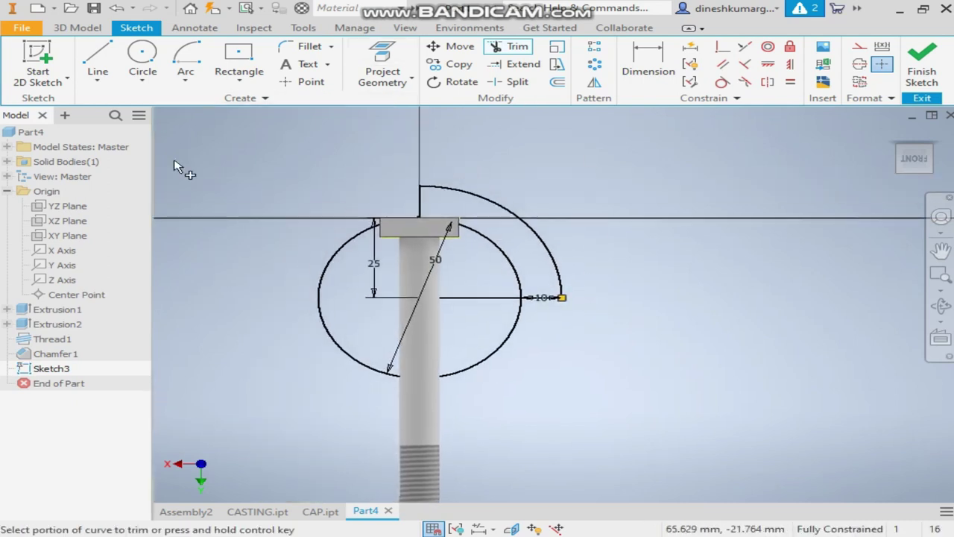
- Revolve the region between the outer arc and the 50 mm circle 360 degrees about the vertical line as a cut to dome the head
left_click(82, 28)
left_click(137, 69)
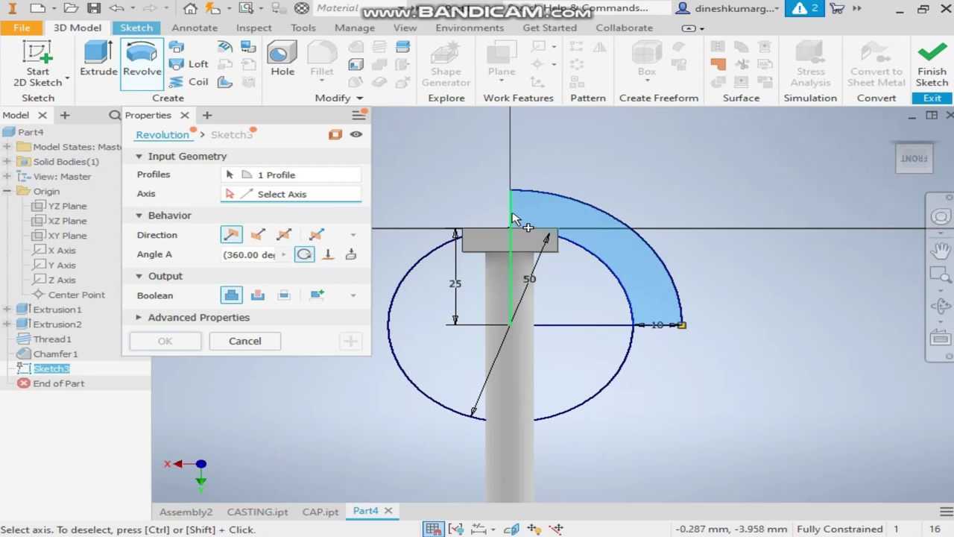
left_click(513, 215)
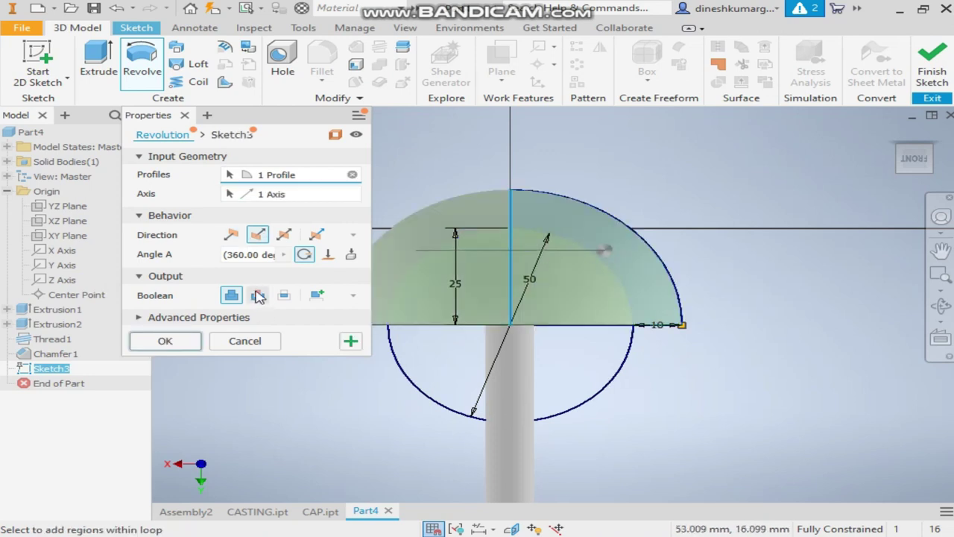
left_click(258, 295)
scroll(660, 214, "down", 3)
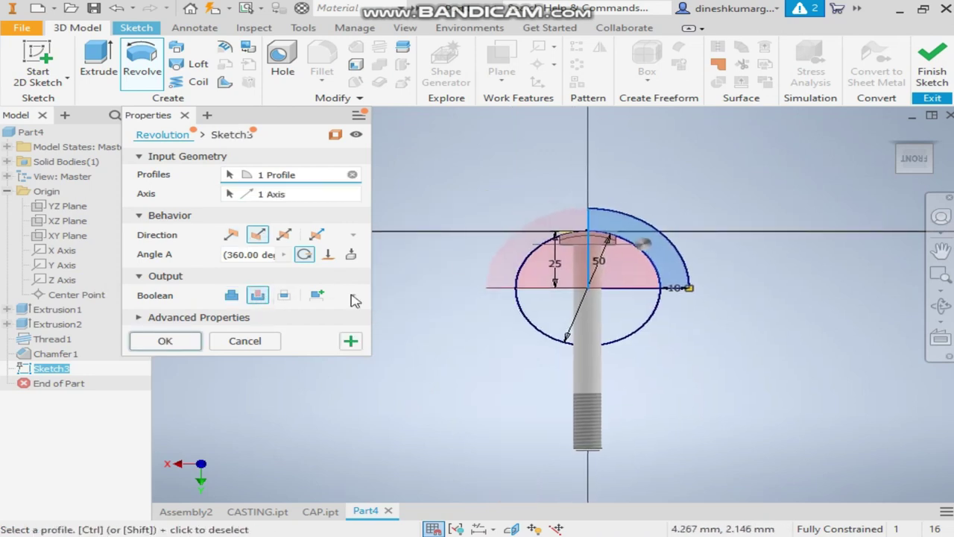
left_click(164, 340)
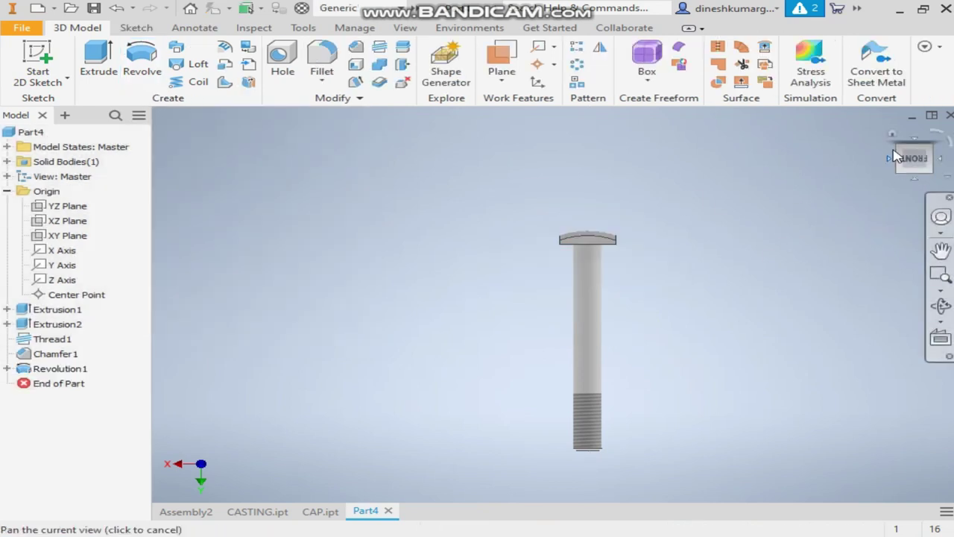
- Set the bolt's appearance to Sky Blue Dark from the Inventor Material Library
left_click(899, 154)
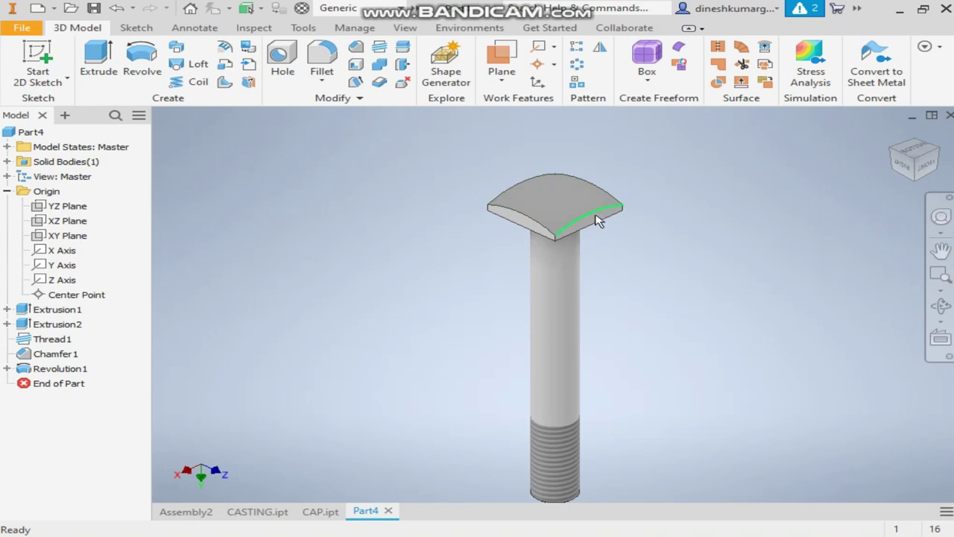
mouse_move(628, 243)
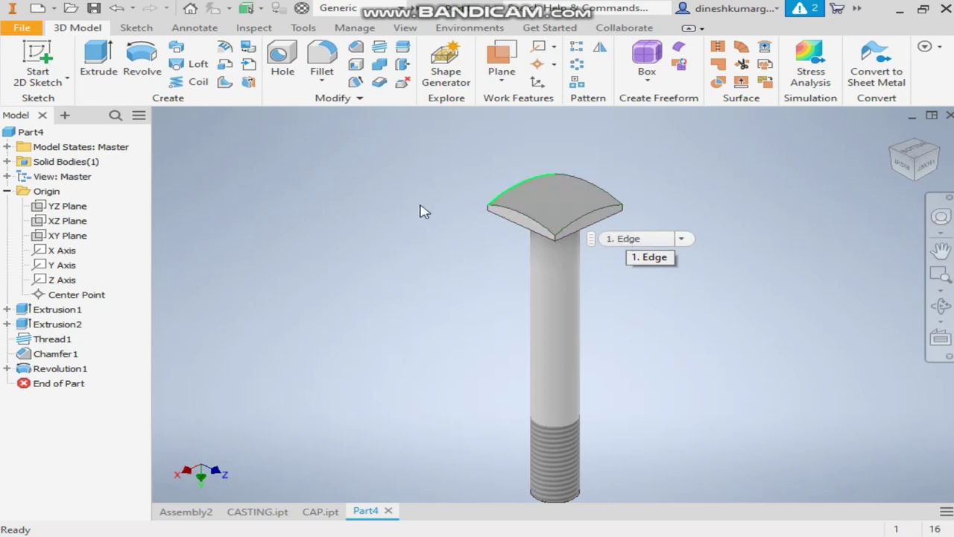
left_click(415, 9)
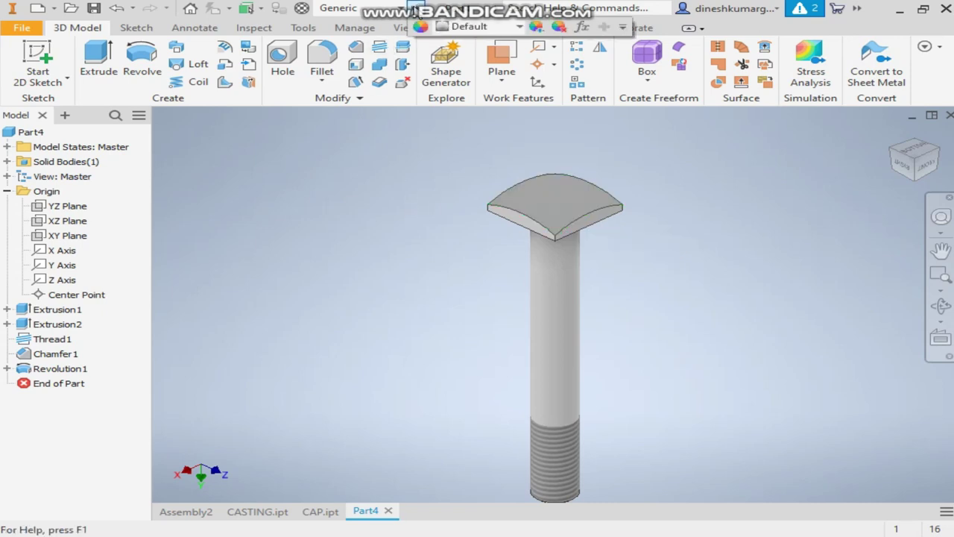
left_click(477, 26)
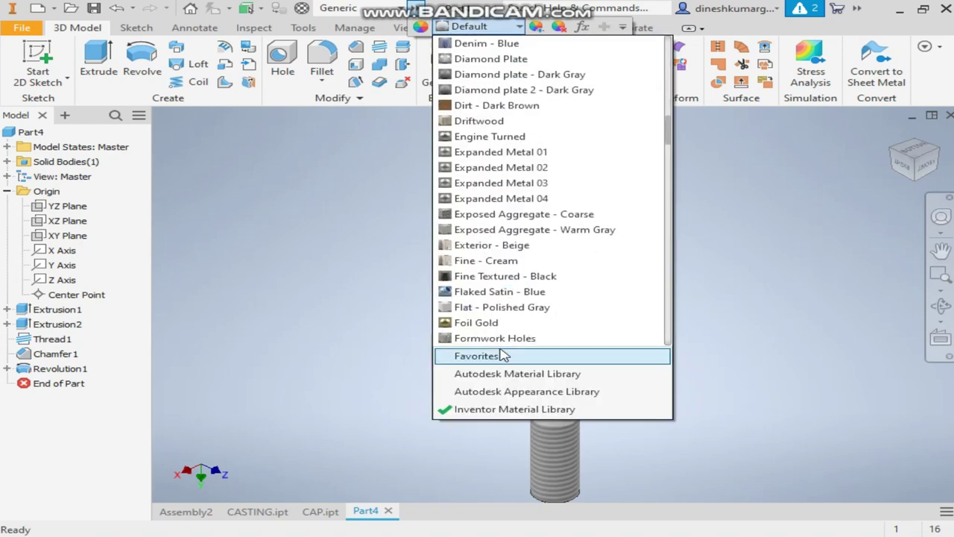
scroll(492, 346, "down", 15)
scroll(504, 343, "down", 17)
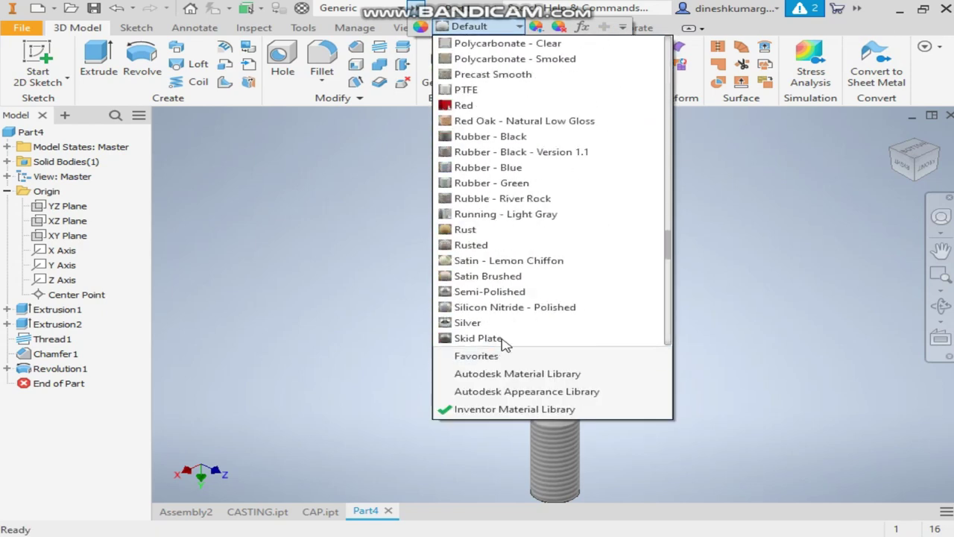
scroll(506, 339, "up", 2)
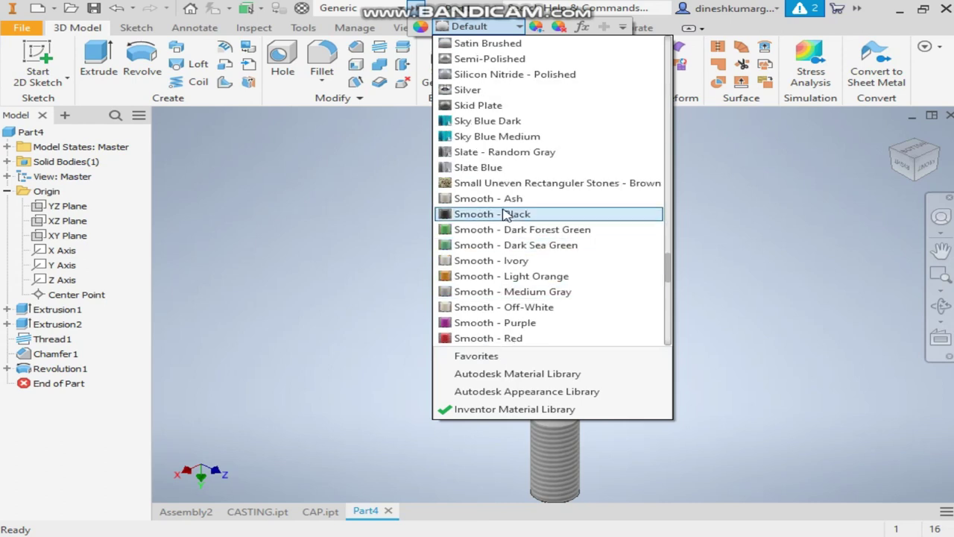
left_click(492, 121)
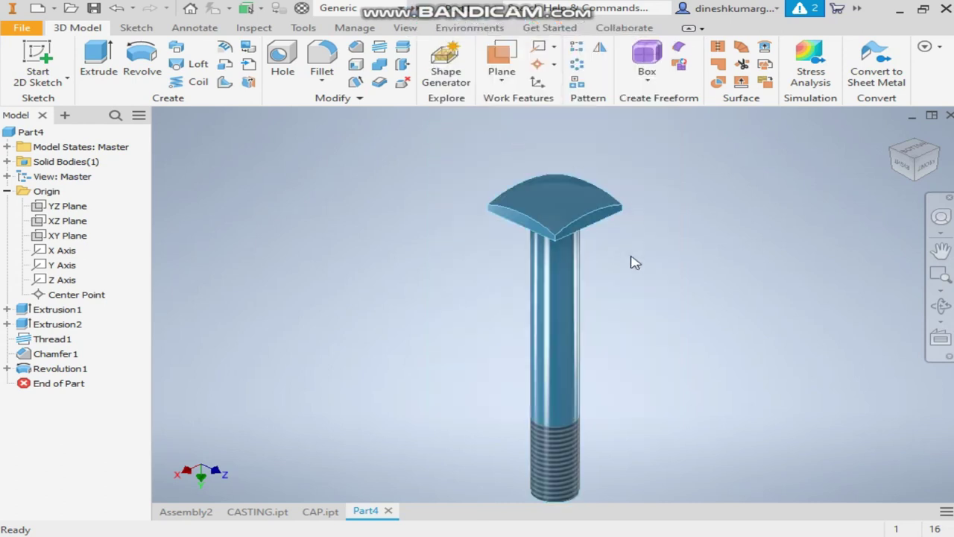
- Save the bolt part in the BLOCK folder under the file name BOLT
middle_click_drag(625, 354, 515, 320)
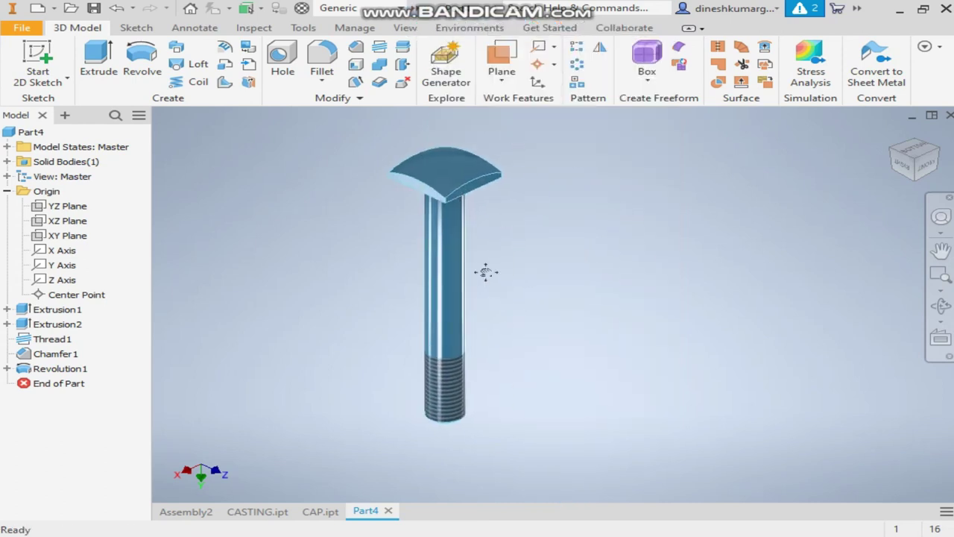
left_click(93, 9)
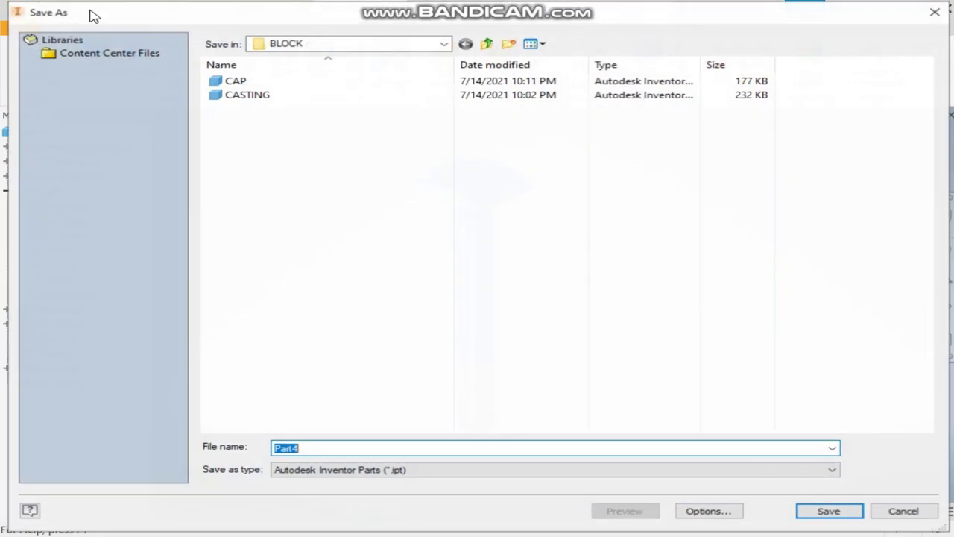
type("BOLYT")
key("BackSpace")
key("BackSpace")
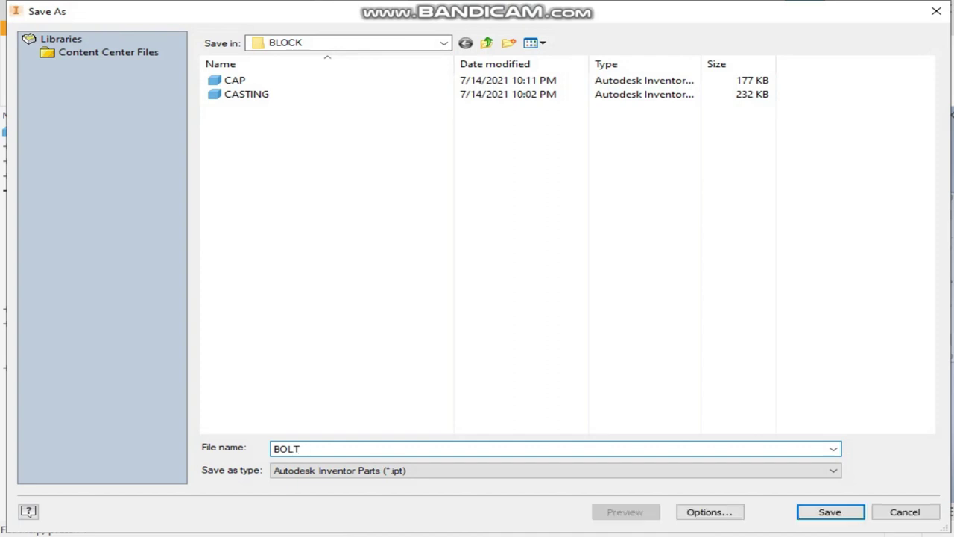
key("Return")
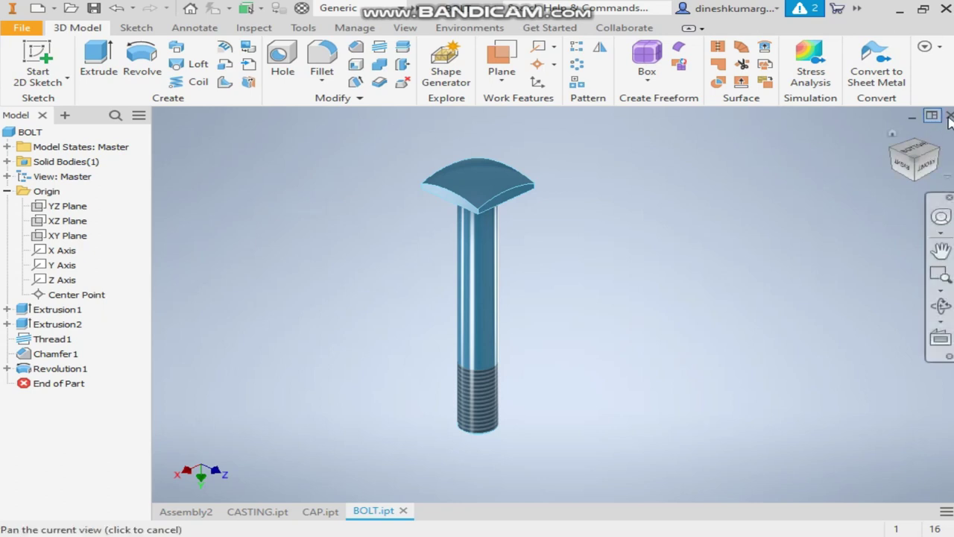
- Create a new part from the metric Standard (mm).ipt template and start a 2D sketch on the XZ plane
left_click(38, 10)
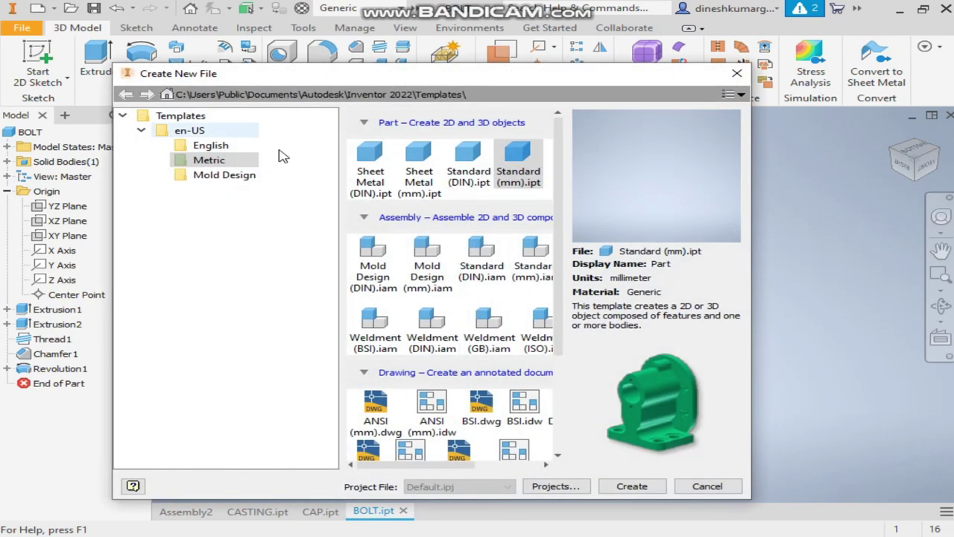
double_click(514, 162)
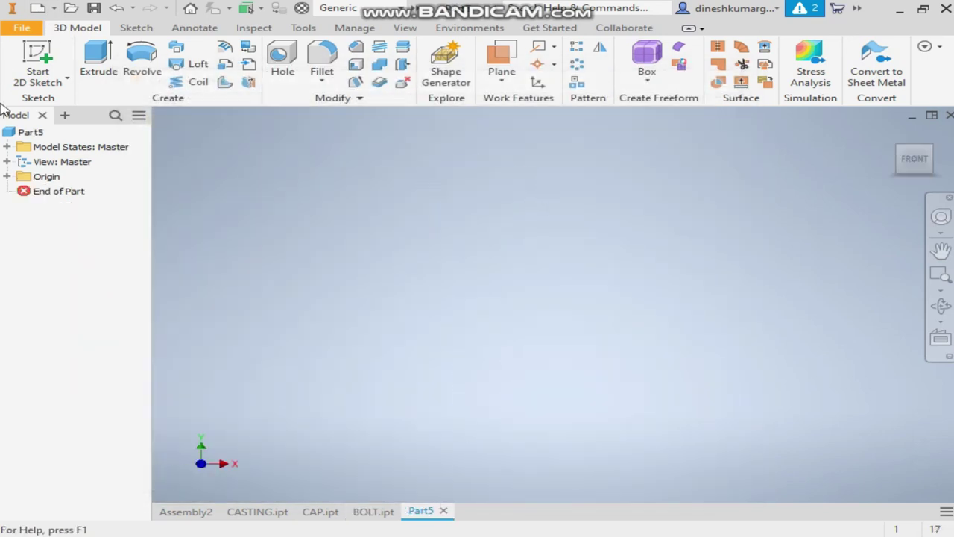
left_click(30, 60)
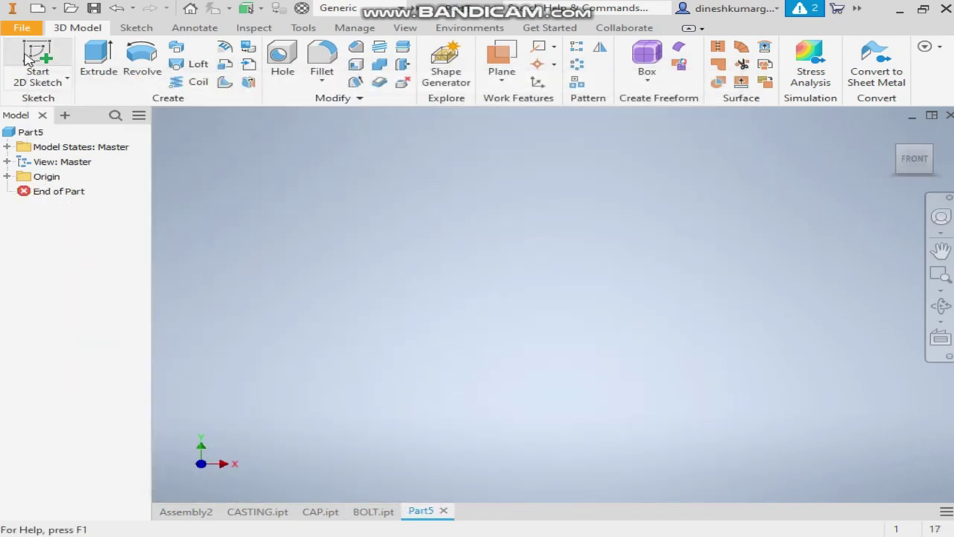
left_click(421, 284)
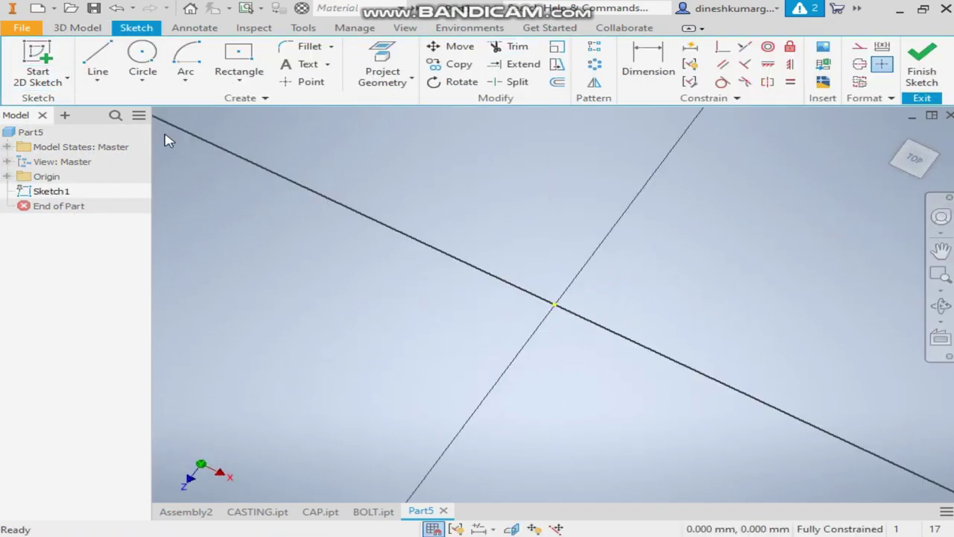
- Draw a six-sided inscribed polygon centred on the origin, with a vertex on the vertical axis about 133 mm above the centre
left_click(240, 72)
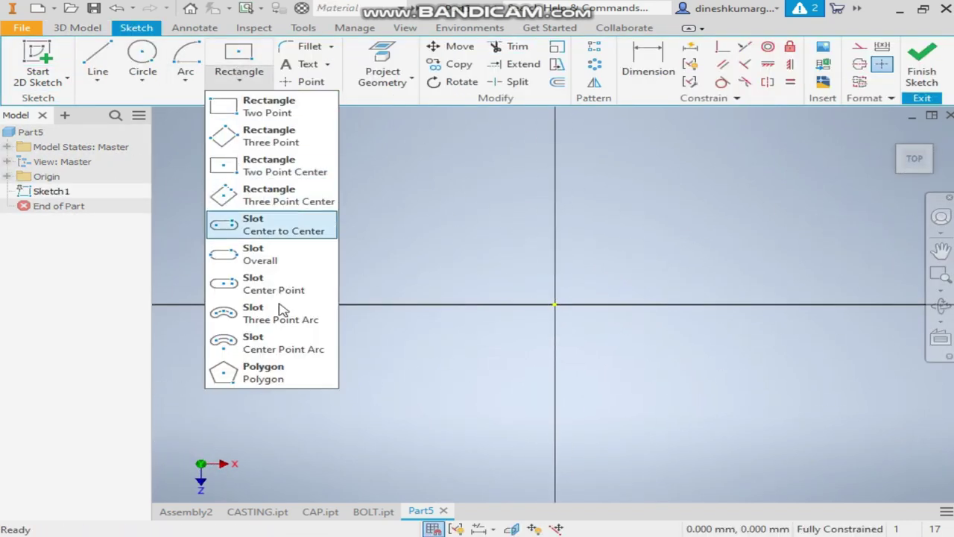
left_click(262, 378)
left_click(554, 304)
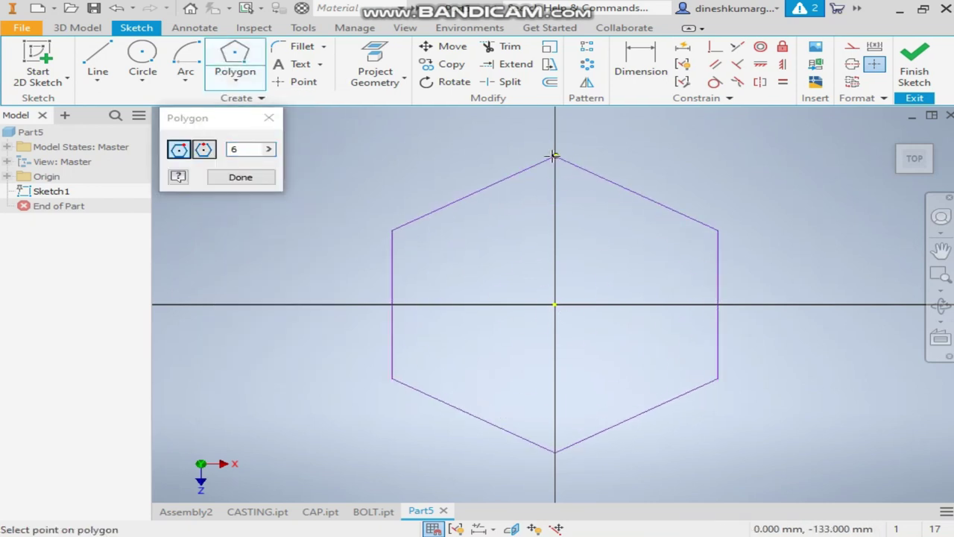
left_click(553, 156)
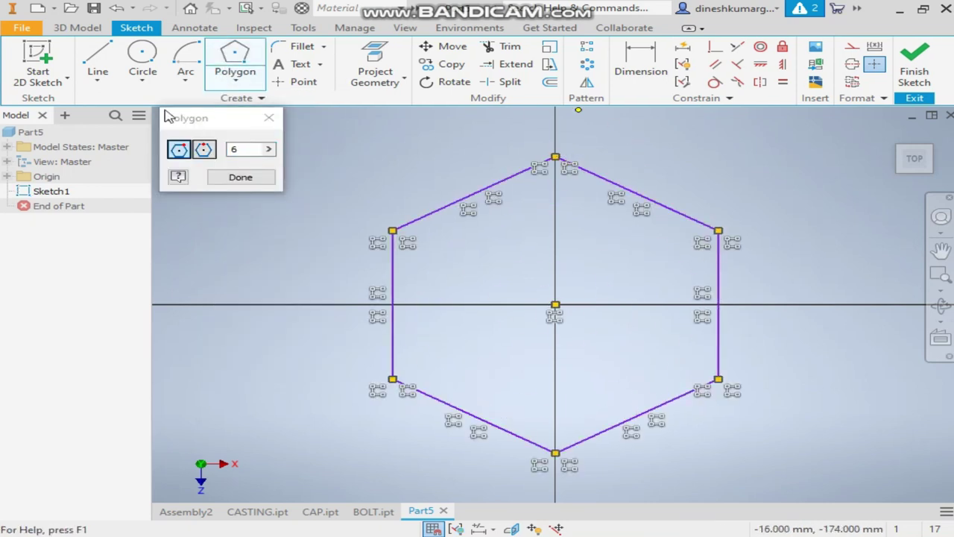
left_click(639, 63)
left_click(392, 298)
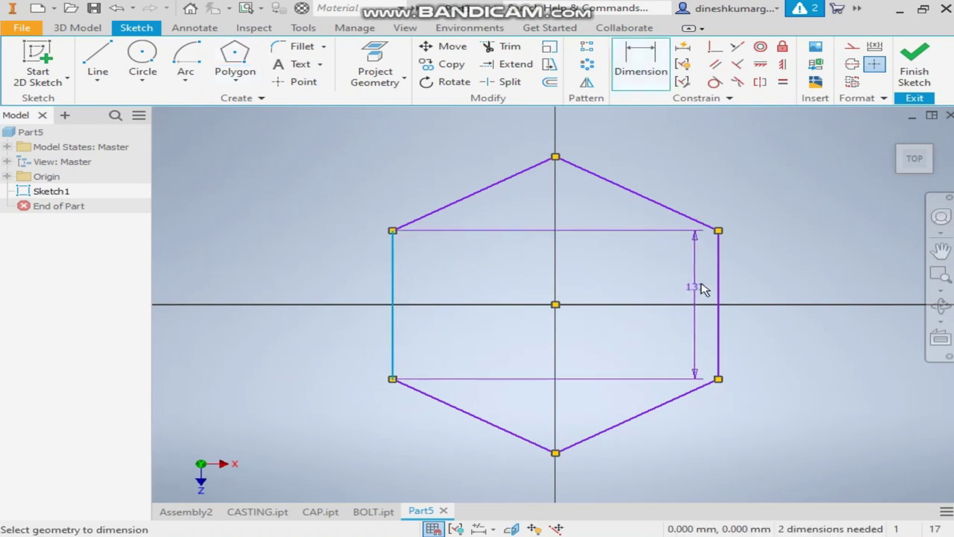
left_click(717, 257)
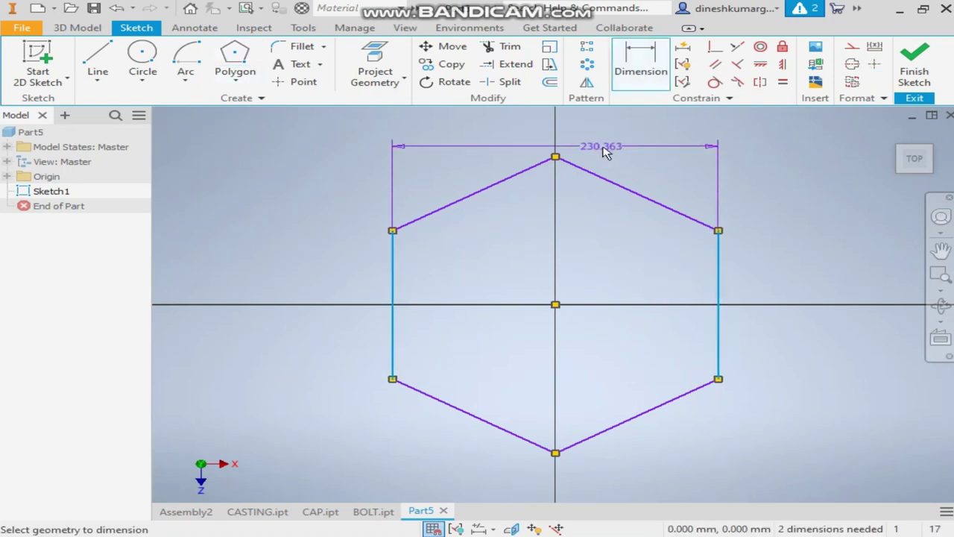
key("Escape")
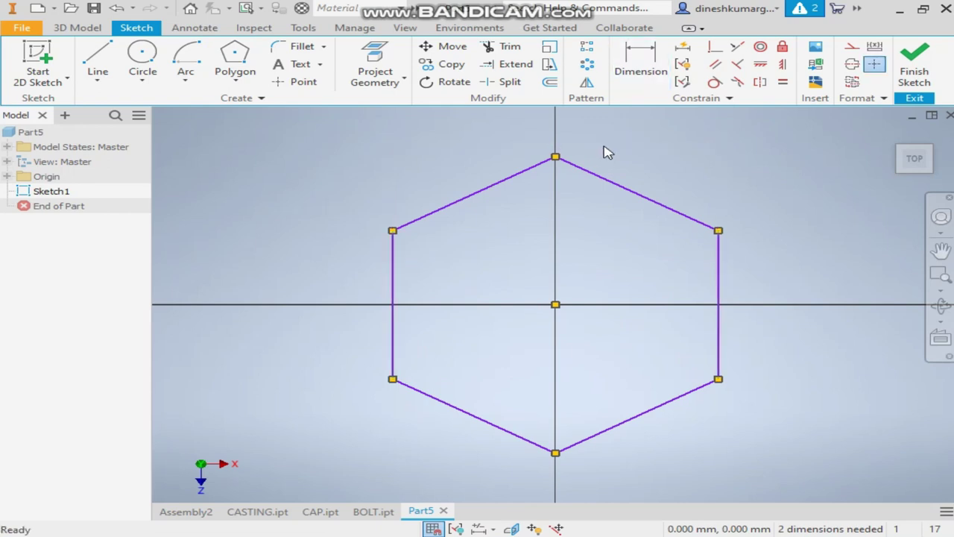
- Dimension the hexagon 20 mm between its upper and lower vertices and constrain its upper vertex vertically to the centre
left_click(639, 64)
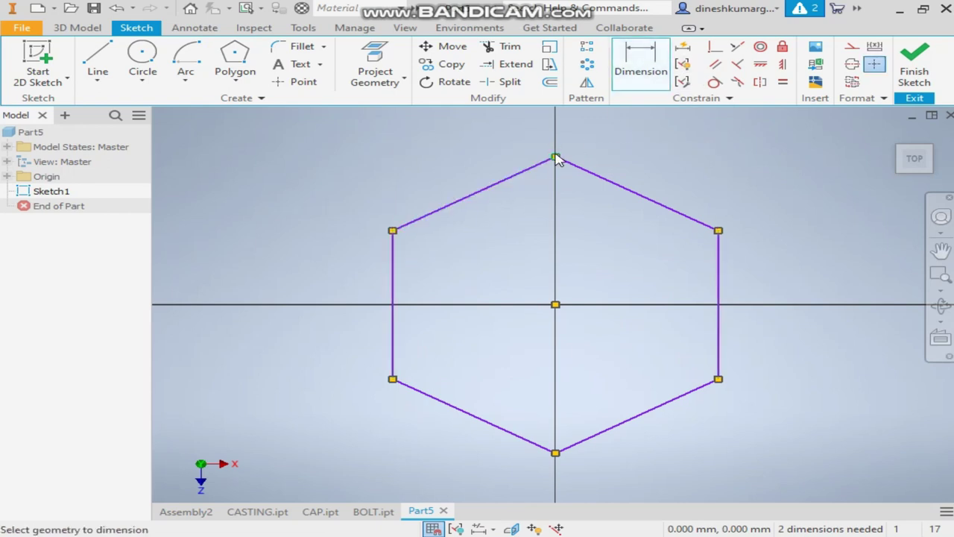
left_click(556, 451)
left_click(307, 324)
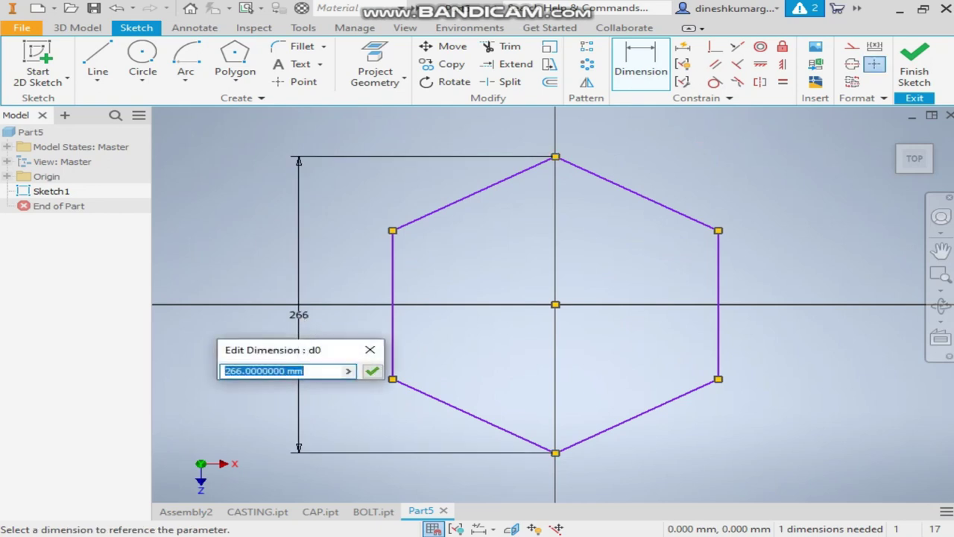
key("Return")
scroll(640, 333, "up", 5)
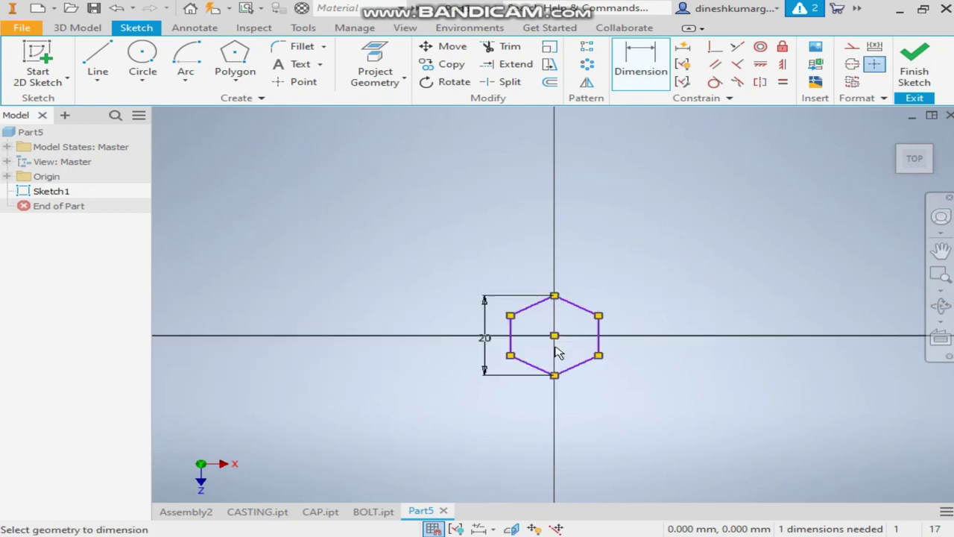
left_click(555, 250)
key("Escape")
scroll(655, 278, "down", 3)
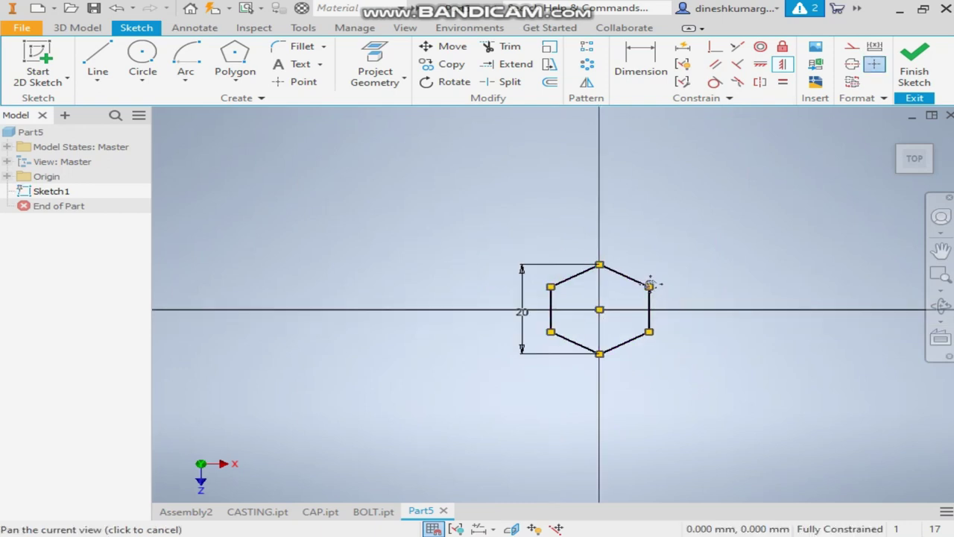
- Draw a 10 mm diameter circle centred on the origin inside the hexagon
left_click(141, 54)
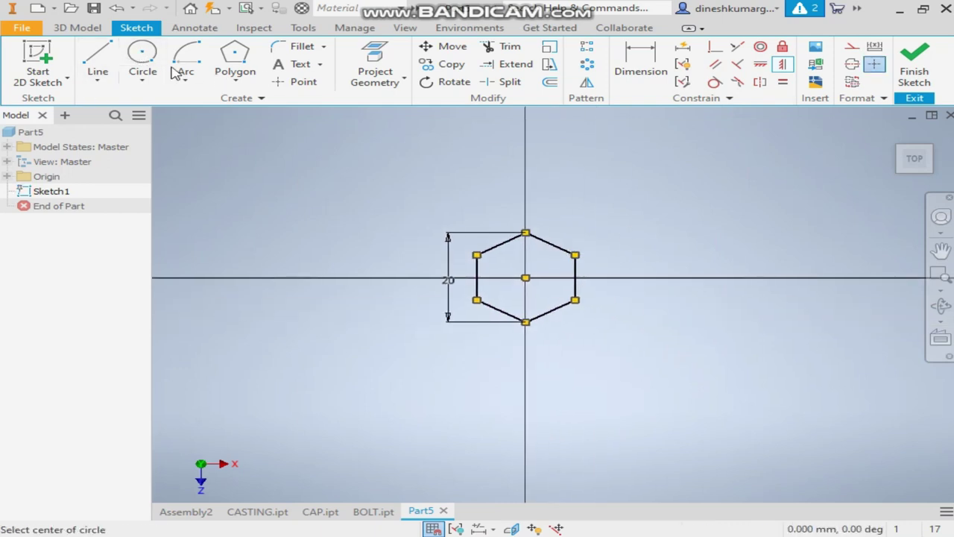
left_click(525, 277)
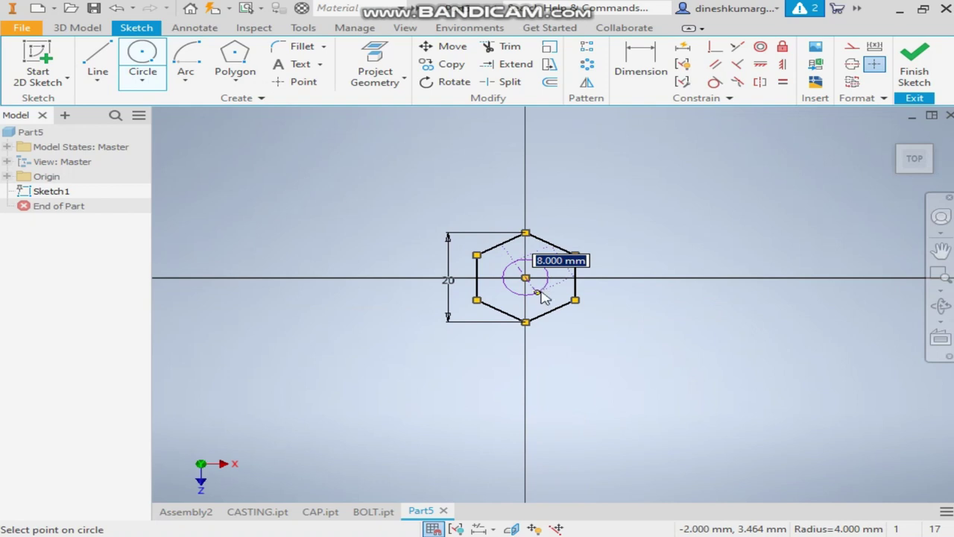
key("Return")
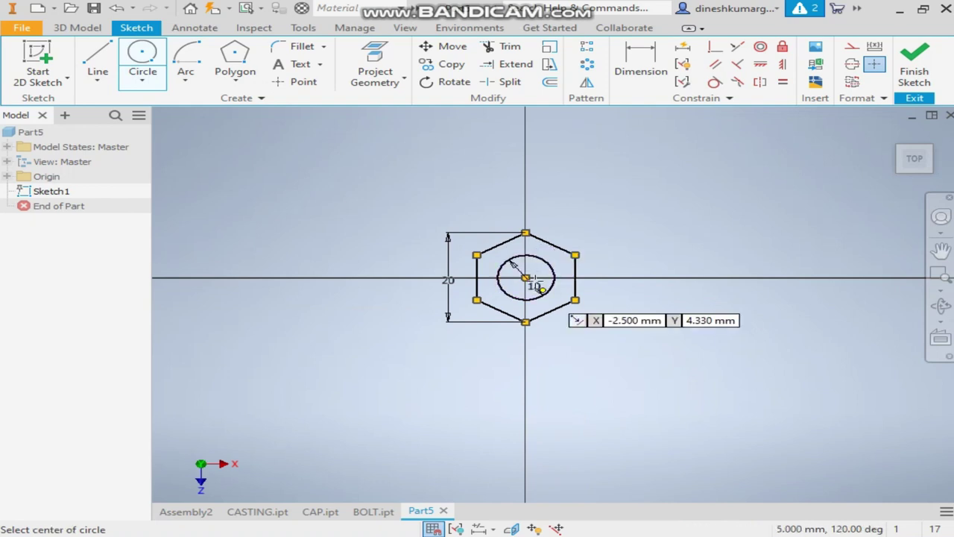
- Extrude the region between the hexagon and the circle 10 mm symmetrically about the sketch plane
left_click(77, 28)
left_click(97, 64)
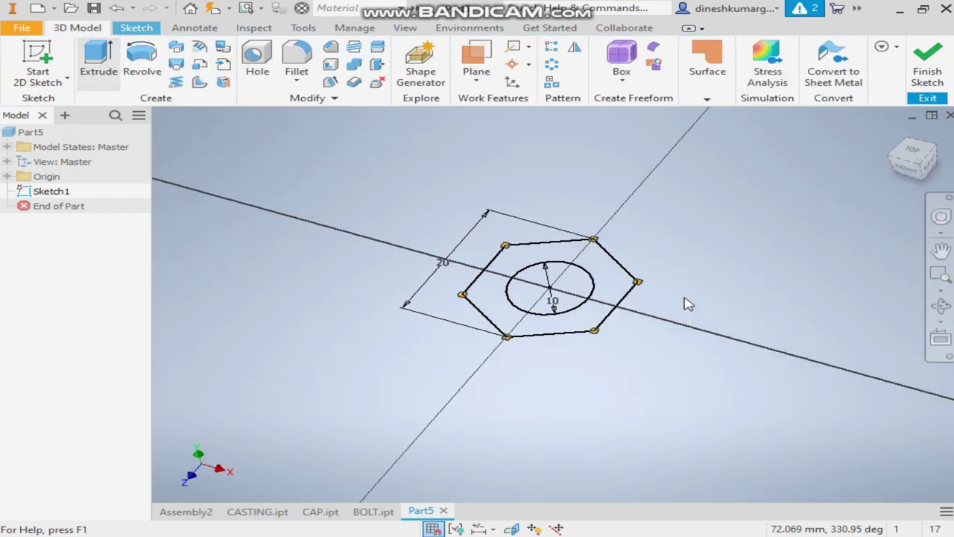
left_click(645, 286)
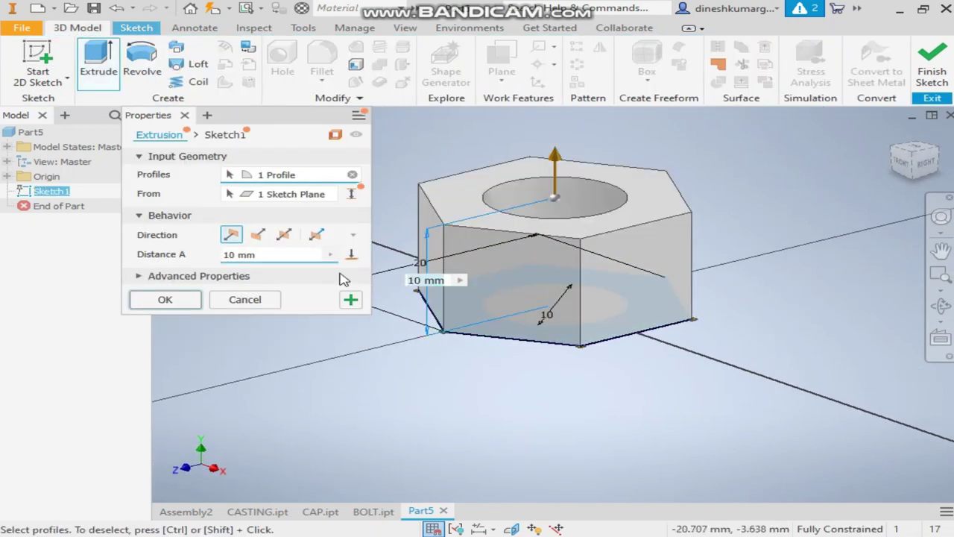
left_click(279, 238)
left_click(166, 299)
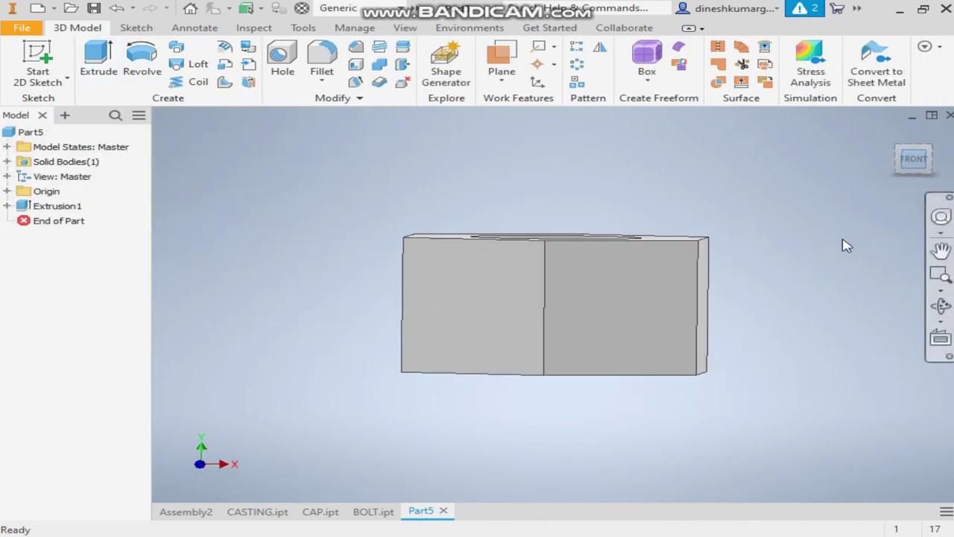
- Start a new 2D sketch on the YZ origin plane through the hexagonal nut body
left_click(937, 159)
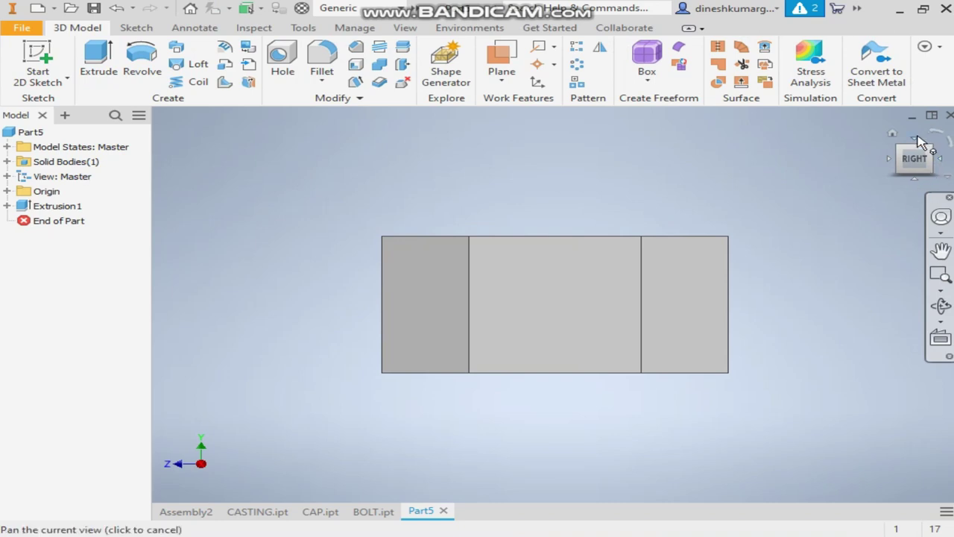
left_click(924, 141)
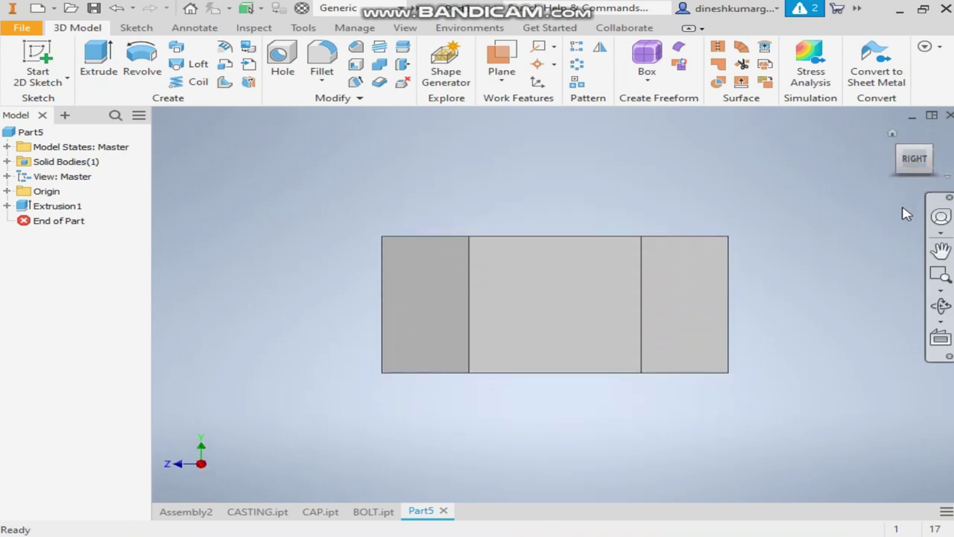
left_click(39, 78)
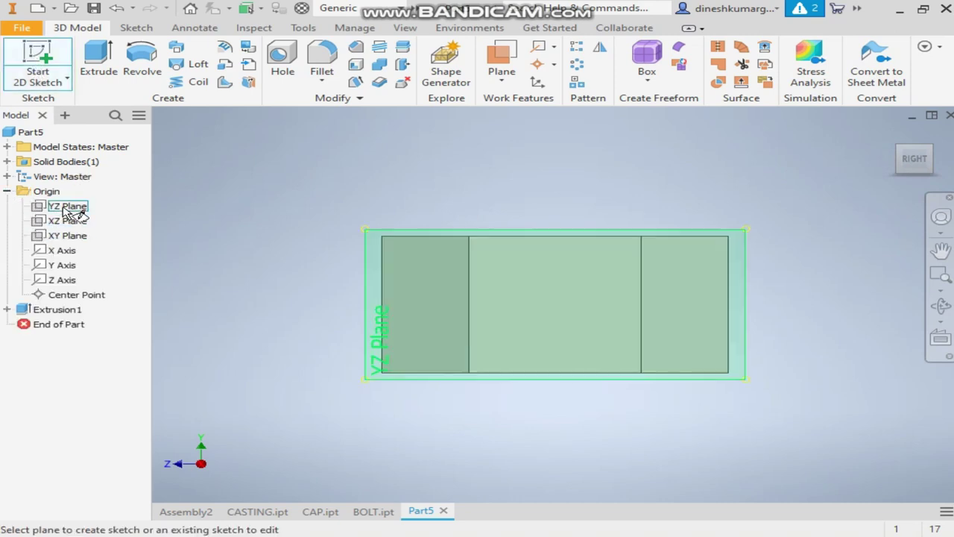
left_click(74, 211)
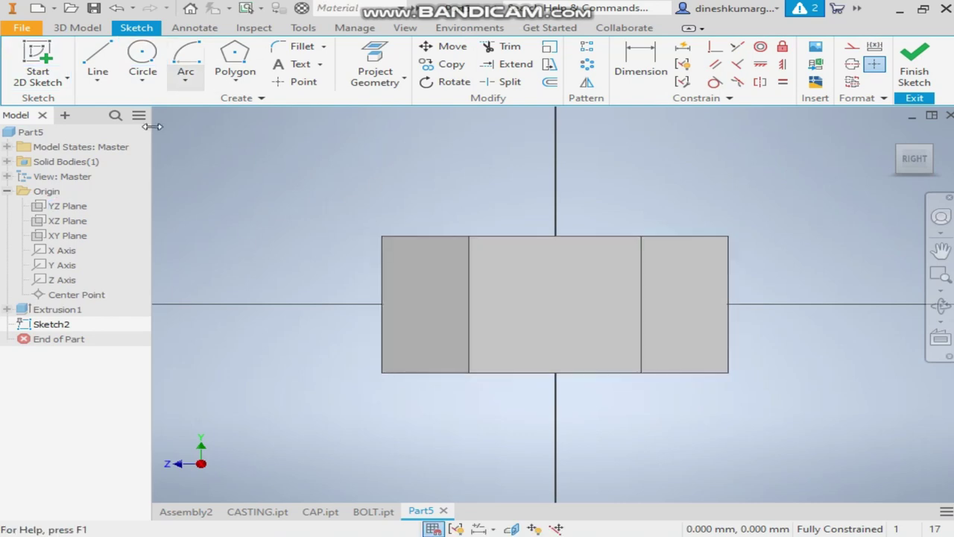
- Switch the model display to wireframe so the nut's edges and centre show behind the sketch
left_click(405, 28)
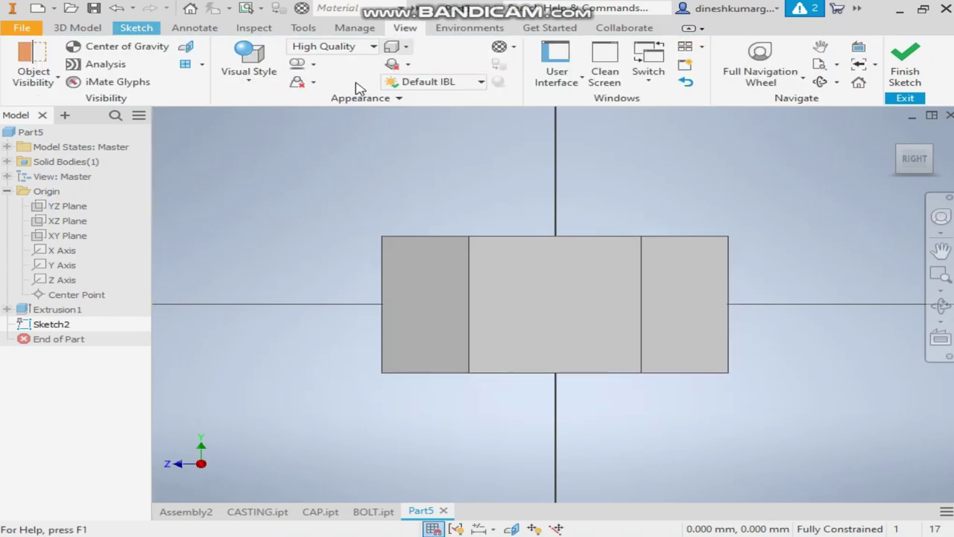
left_click(249, 71)
left_click(261, 224)
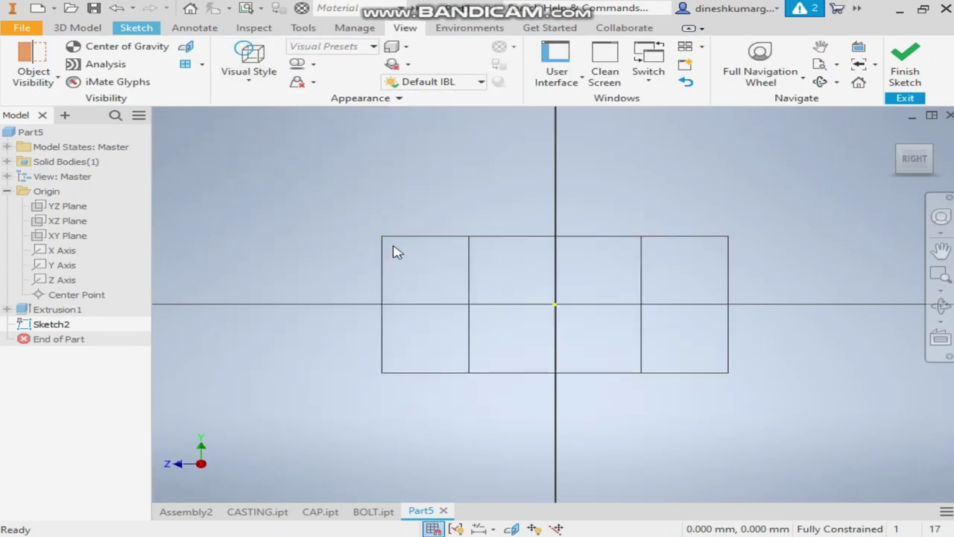
- Draw a closed right triangle at the upper-left corner of the nut's side outline with a 1.5 mm vertical leg
scroll(395, 251, "up", 3)
left_click(136, 28)
left_click(97, 63)
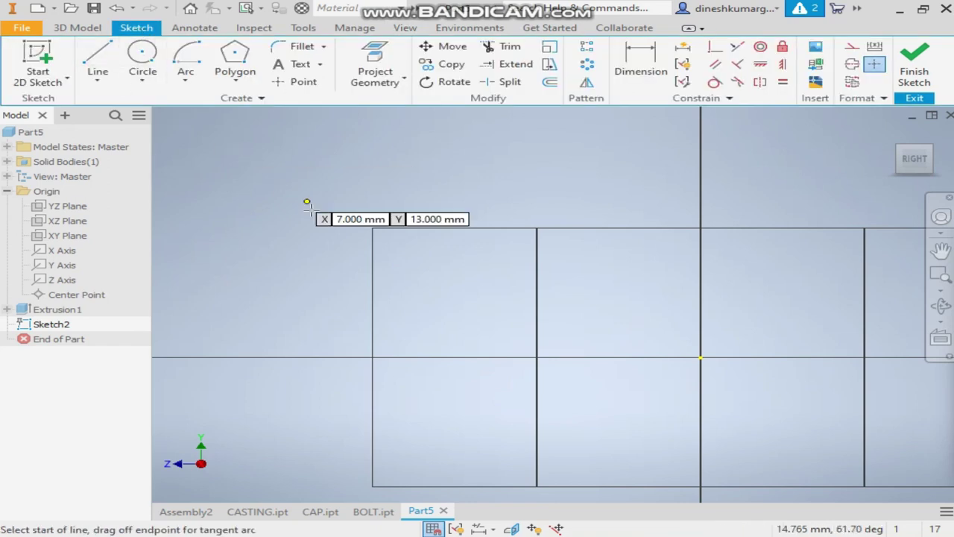
left_click(373, 228)
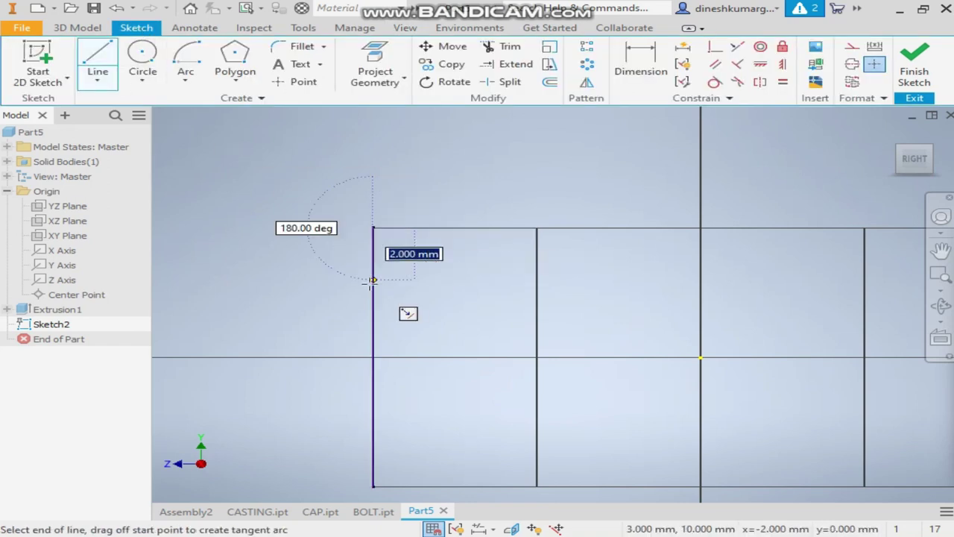
type("1.5")
key("Return")
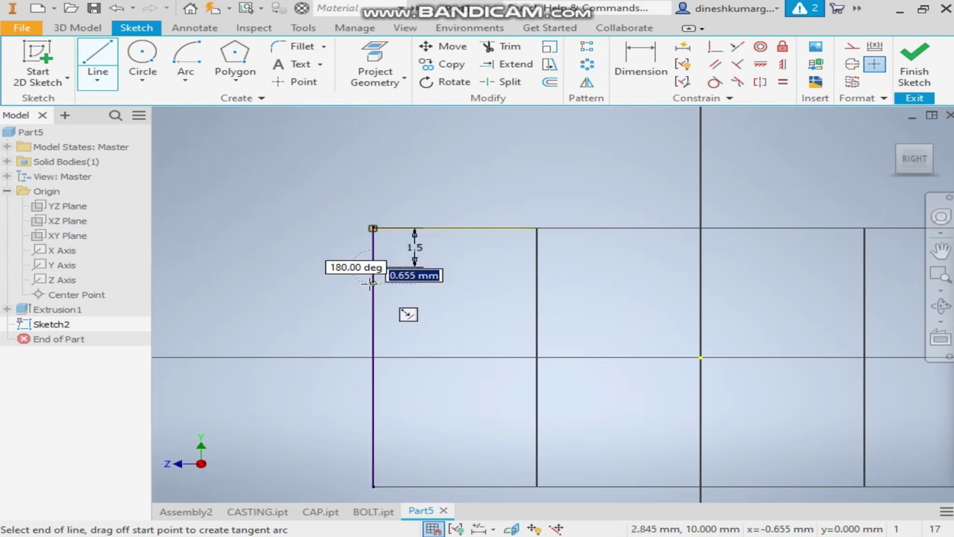
left_click(444, 227)
scroll(422, 246, "up", 5)
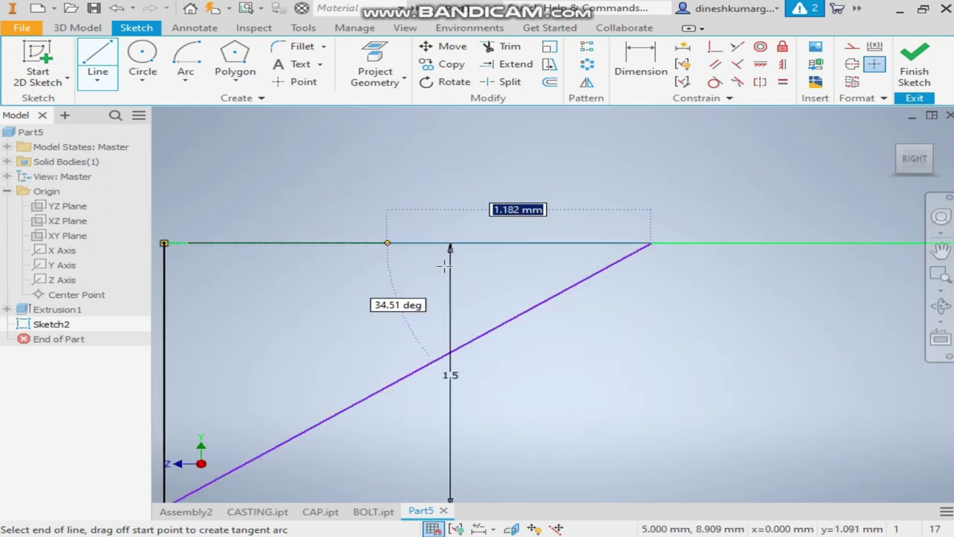
left_click(164, 243)
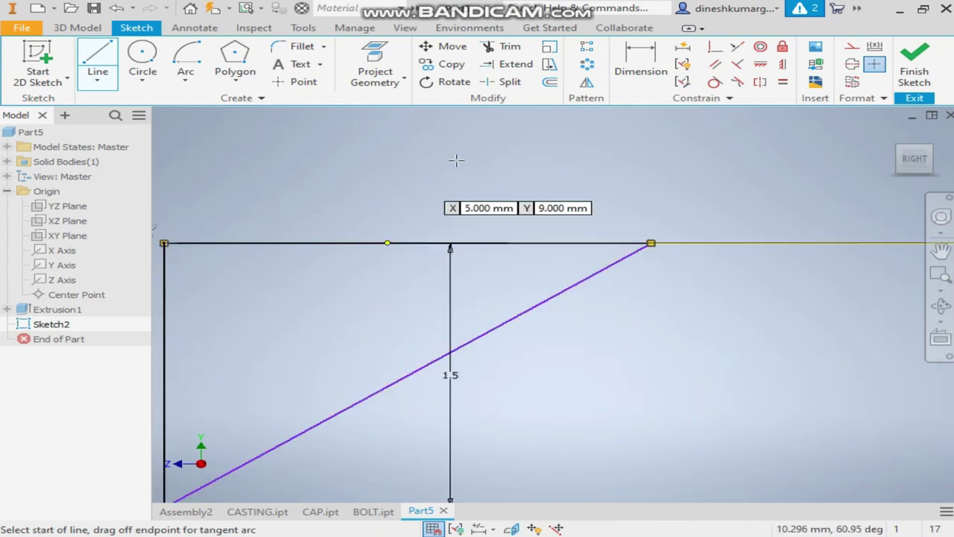
scroll(454, 159, "down", 5)
- Dimension the horizontal leg of the corner triangle to 1.5 mm
left_click(640, 63)
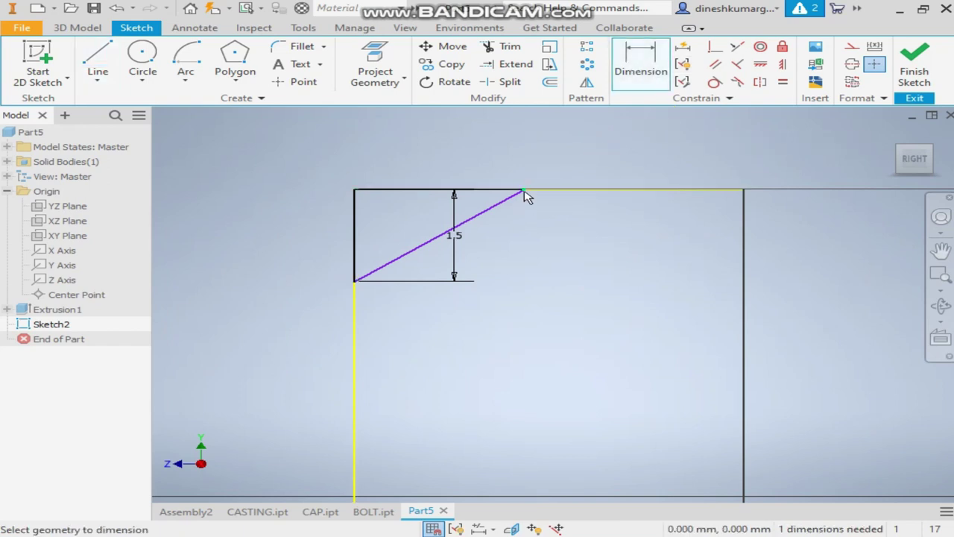
left_click(408, 149)
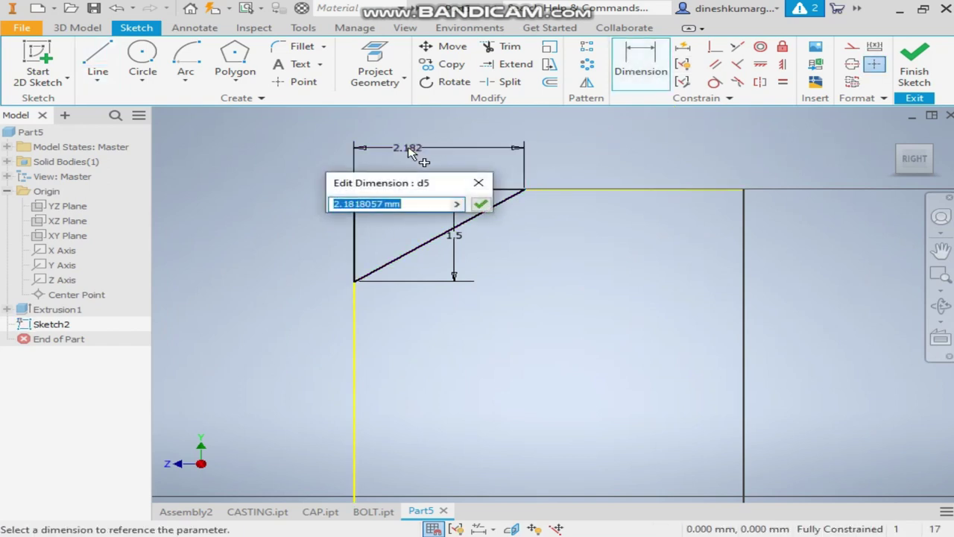
key("Return")
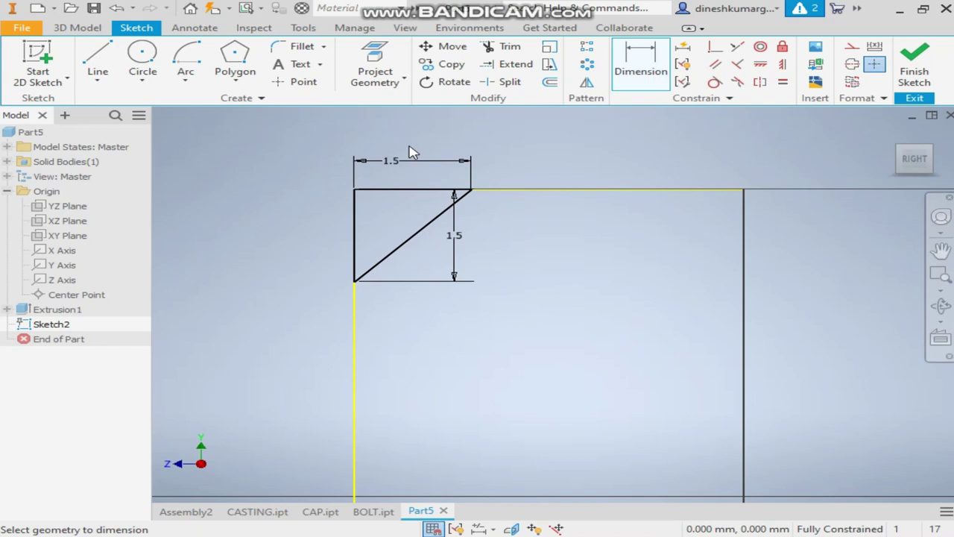
- Draw a 10 mm horizontal line from the origin to the nut's left edge and make it construction geometry
scroll(412, 152, "down", 4)
left_click(97, 63)
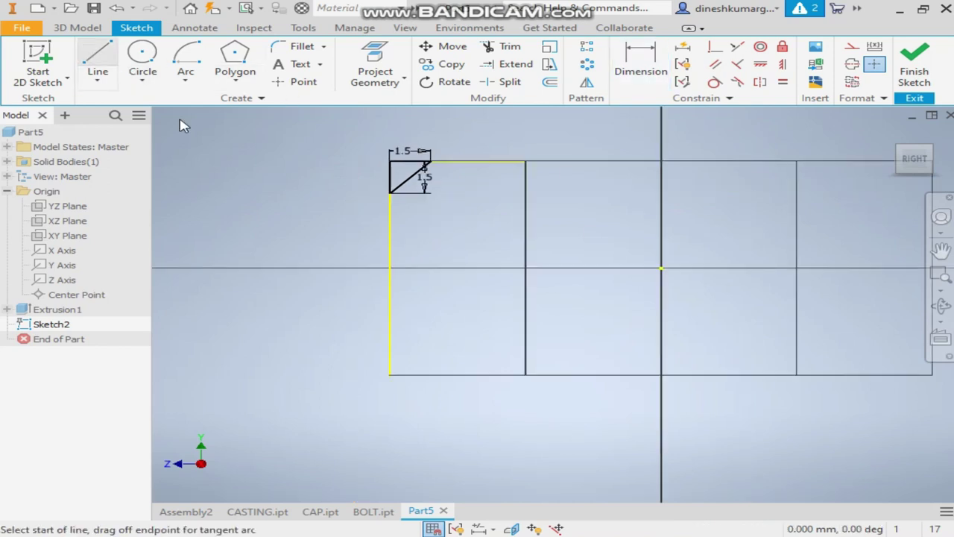
left_click(661, 267)
type("10")
key("Return")
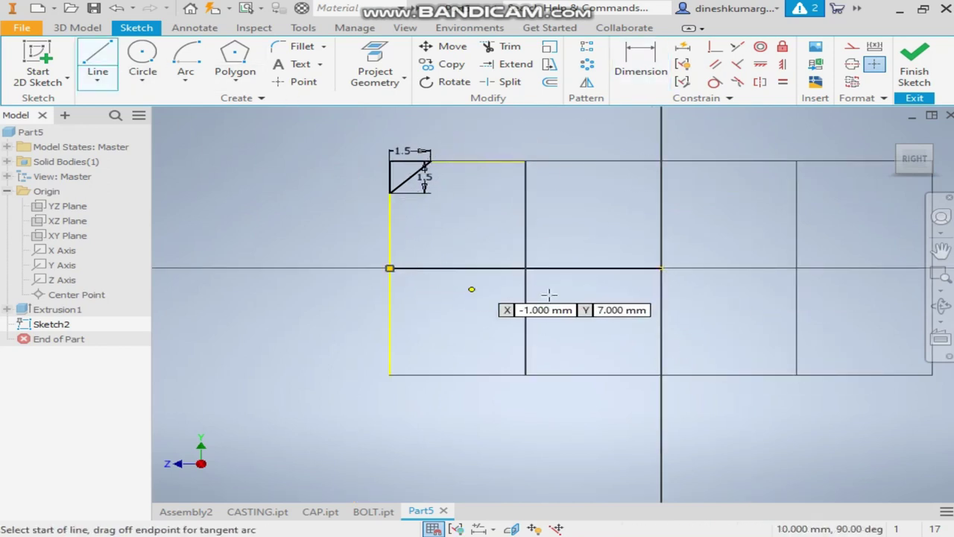
key("Escape")
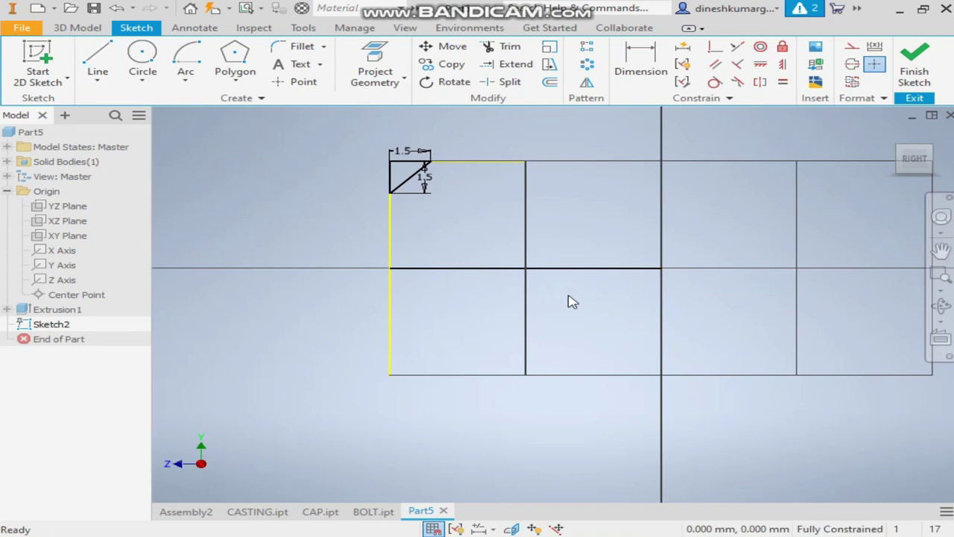
right_click(625, 289)
left_click(703, 155)
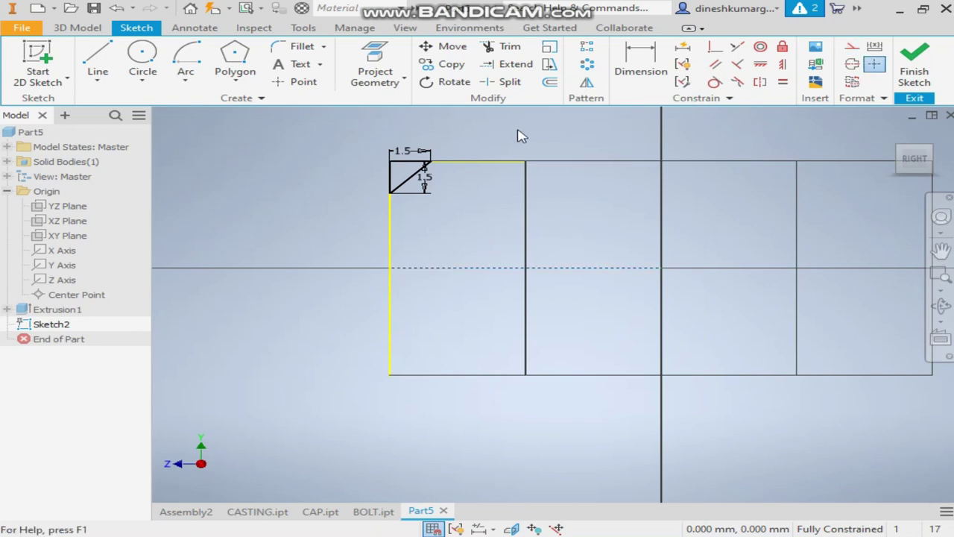
- Mirror the corner triangle about the horizontal construction line to the nut's lower-left corner
left_click(586, 87)
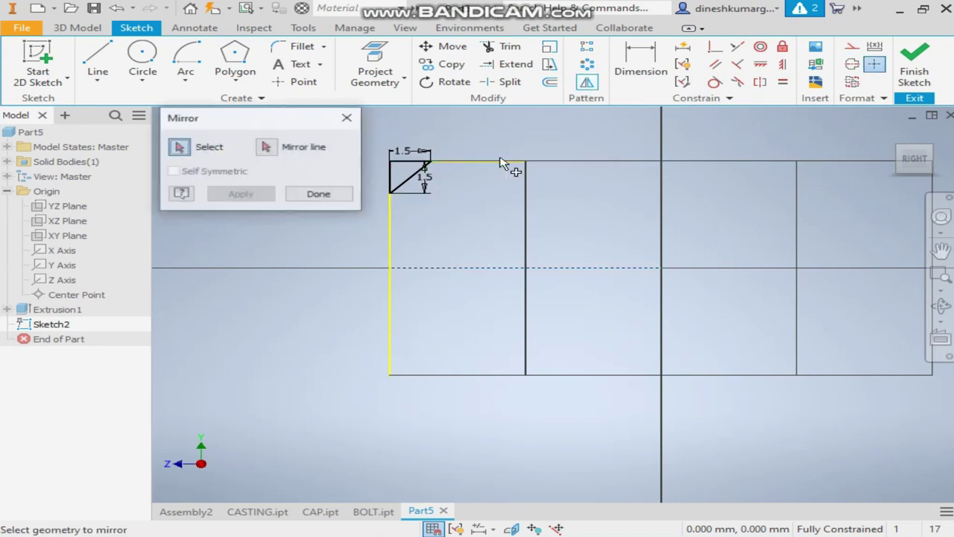
scroll(404, 165, "down", 3)
mouse_move(488, 113)
left_mouse_down()
mouse_move(469, 140)
mouse_move(317, 253)
left_mouse_up()
scroll(436, 209, "up", 2)
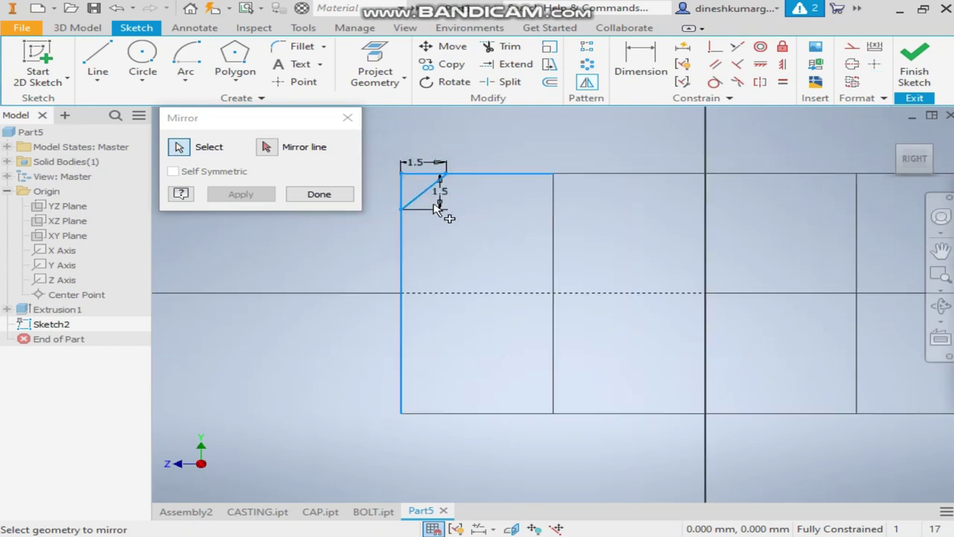
left_click(268, 149)
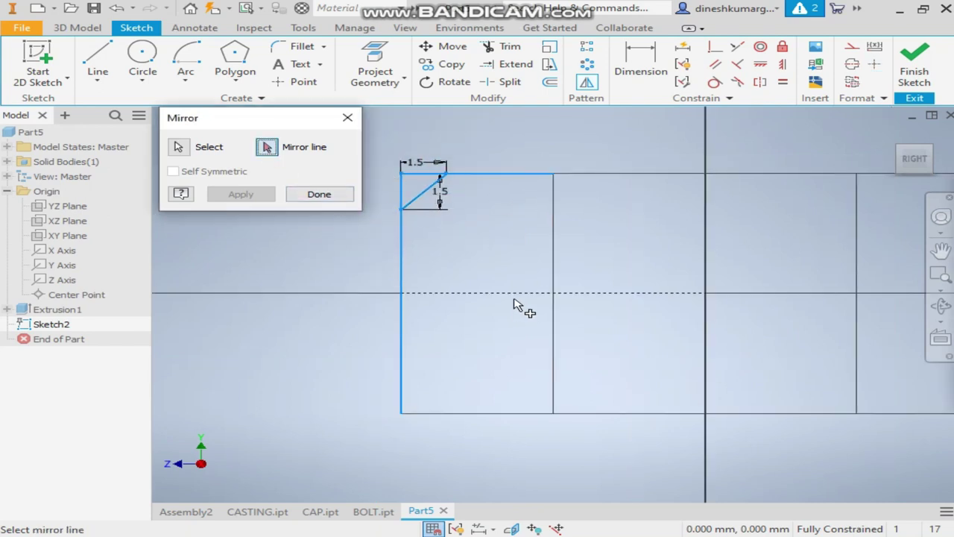
left_click(540, 293)
left_click(241, 194)
left_click(298, 195)
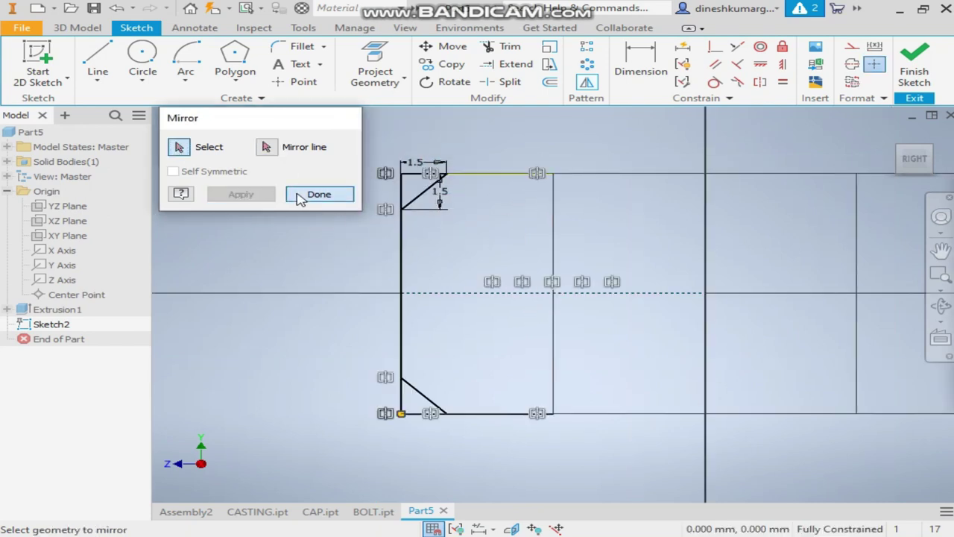
- Draw a vertical line through the nut's centre from the upper to the lower edge and make it construction geometry
scroll(339, 280, "down", 3)
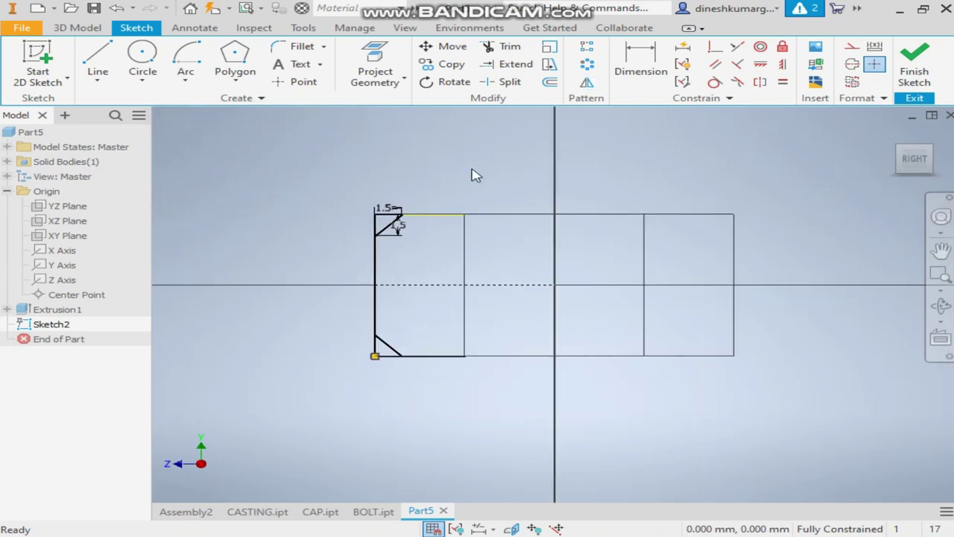
left_click(97, 63)
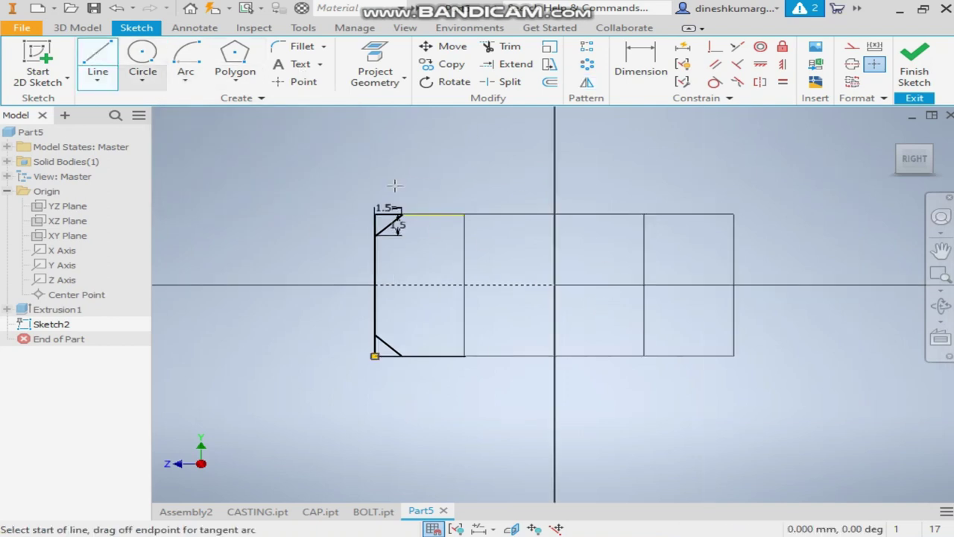
left_click(554, 214)
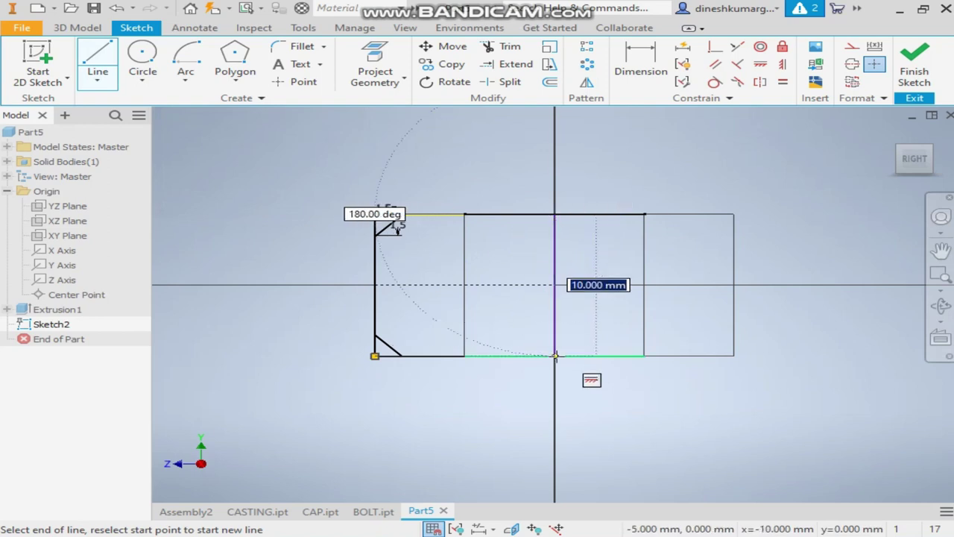
double_click(554, 356)
key("Escape")
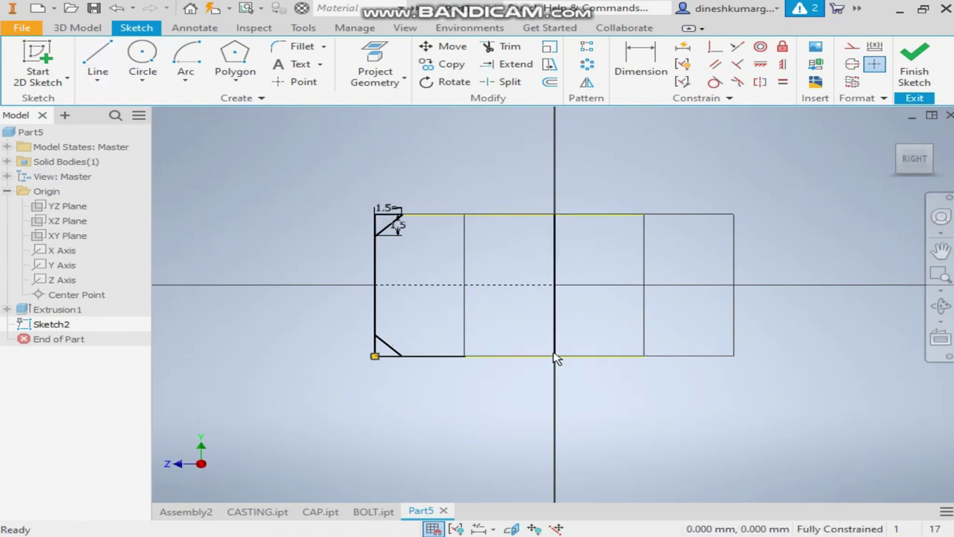
left_click(554, 282)
right_click(555, 280)
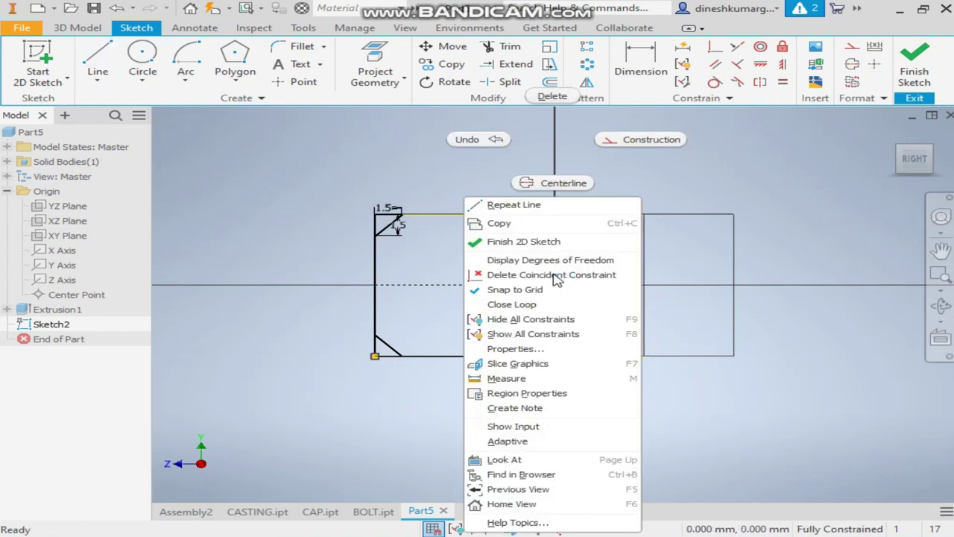
left_click(650, 140)
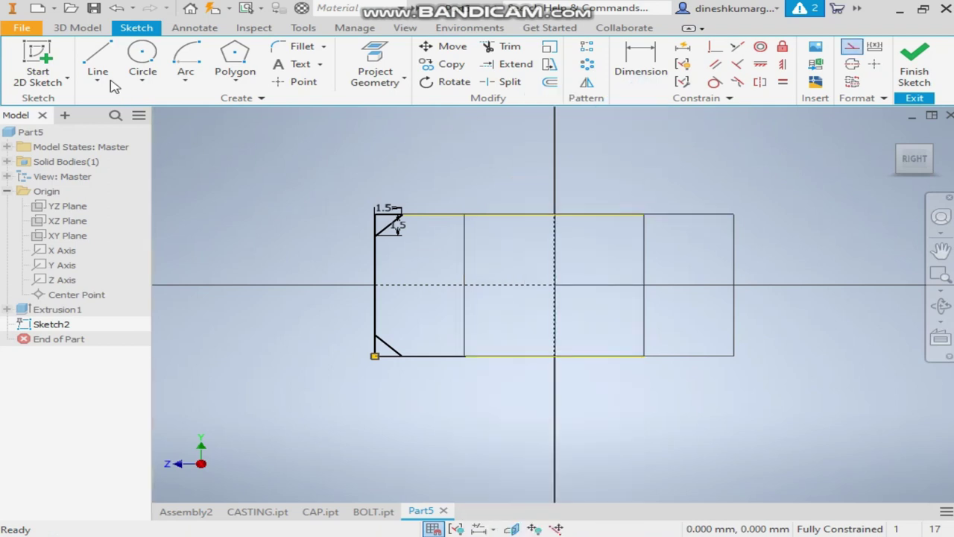
- Revolve both corner triangles 360 degrees about the vertical construction line as a cut to chamfer the nut
left_click(77, 28)
left_click(142, 61)
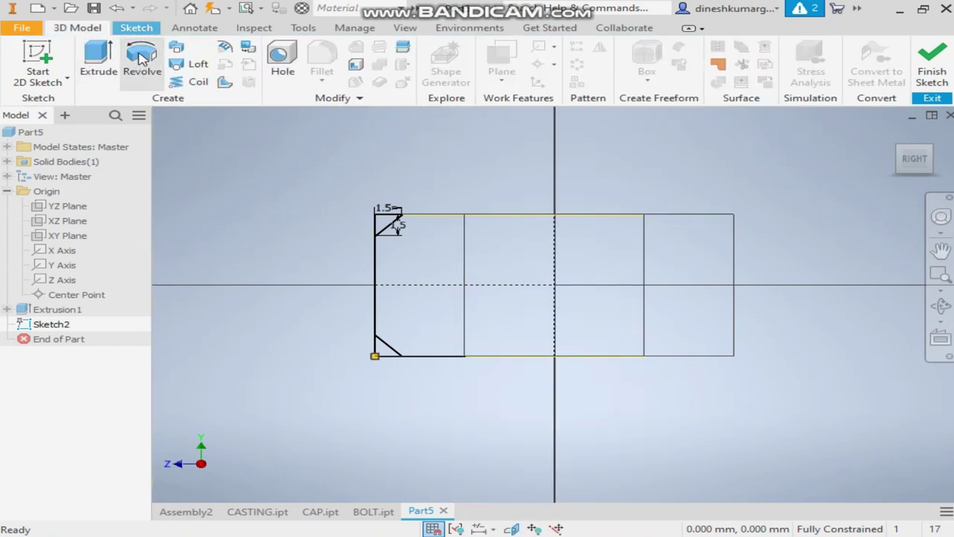
scroll(395, 261, "up", 2)
left_click(389, 242)
left_click(395, 457)
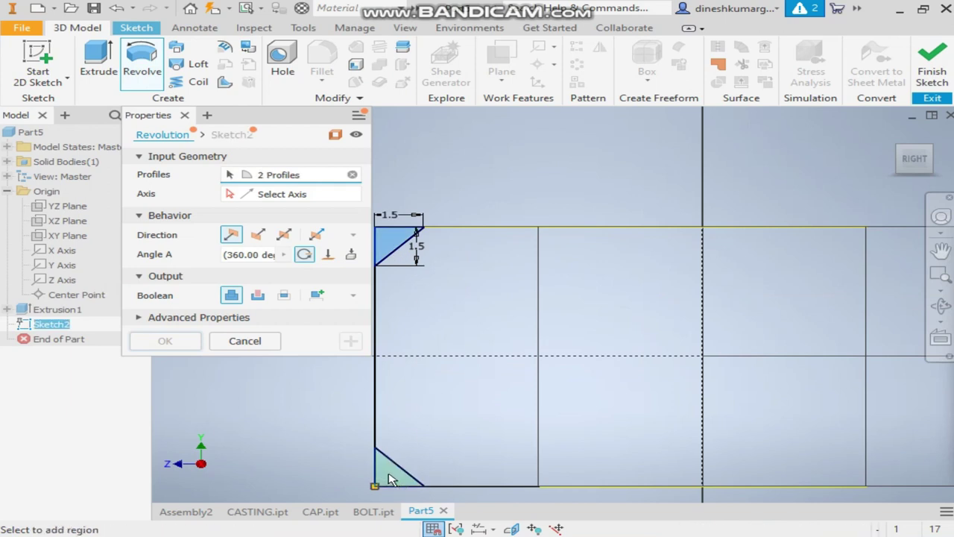
left_click(260, 196)
left_click(701, 284)
scroll(564, 273, "down", 2)
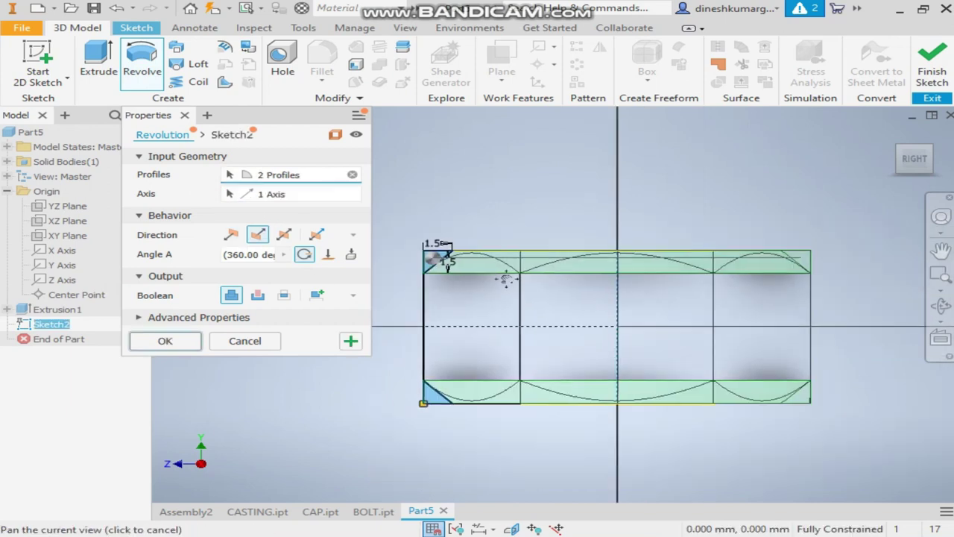
middle_click_drag(502, 273, 474, 275)
left_click(257, 296)
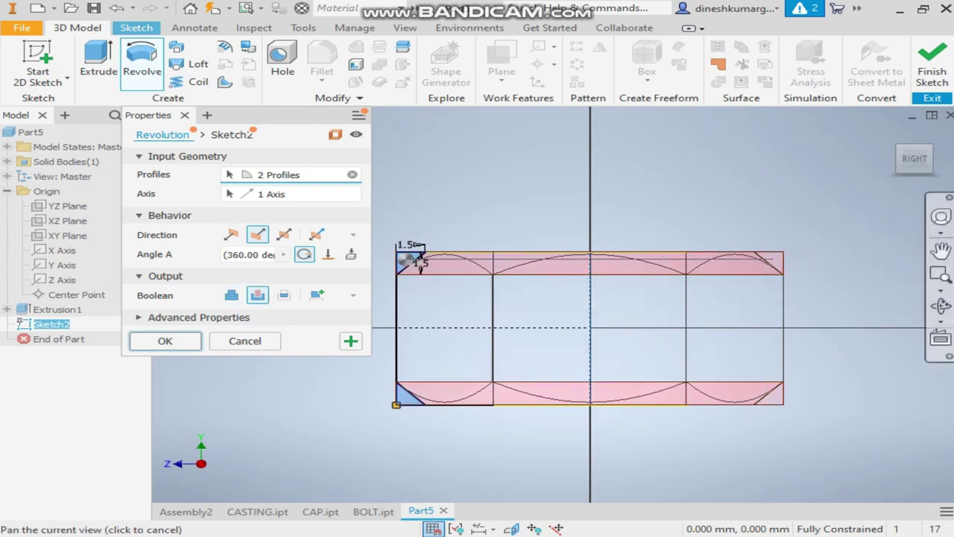
left_click(936, 152)
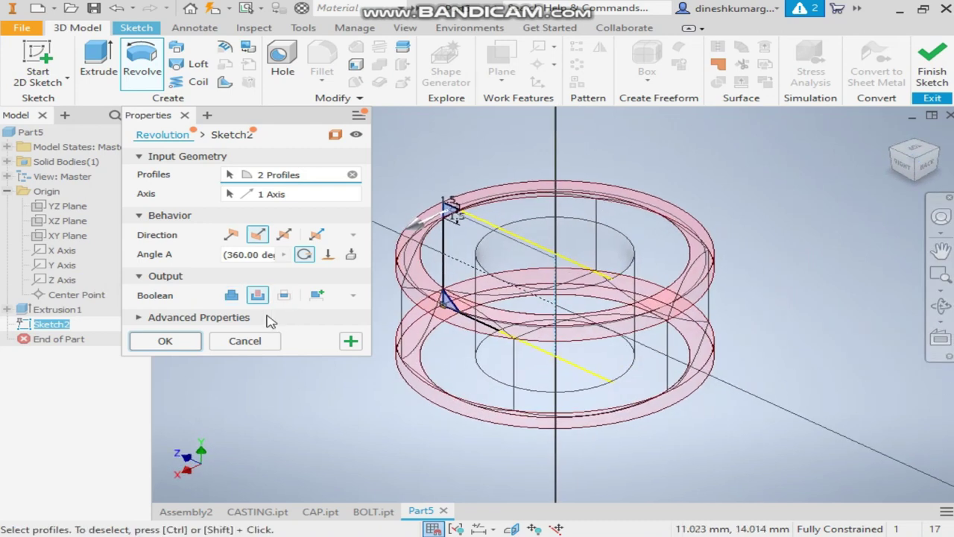
left_click(173, 342)
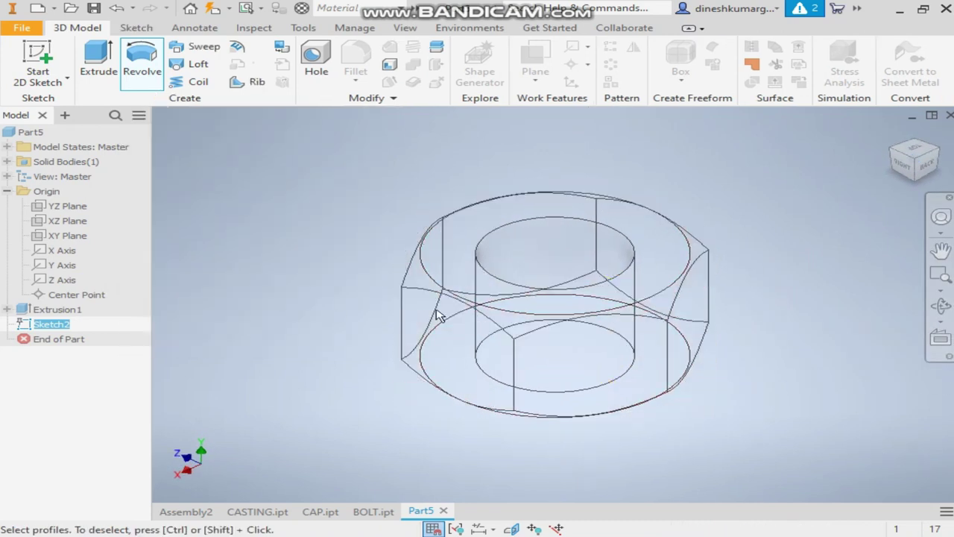
- Return the nut to a shaded display with edges and inspect its chamfered upper and lower sides
left_click(405, 27)
left_click(311, 63)
left_click(343, 150)
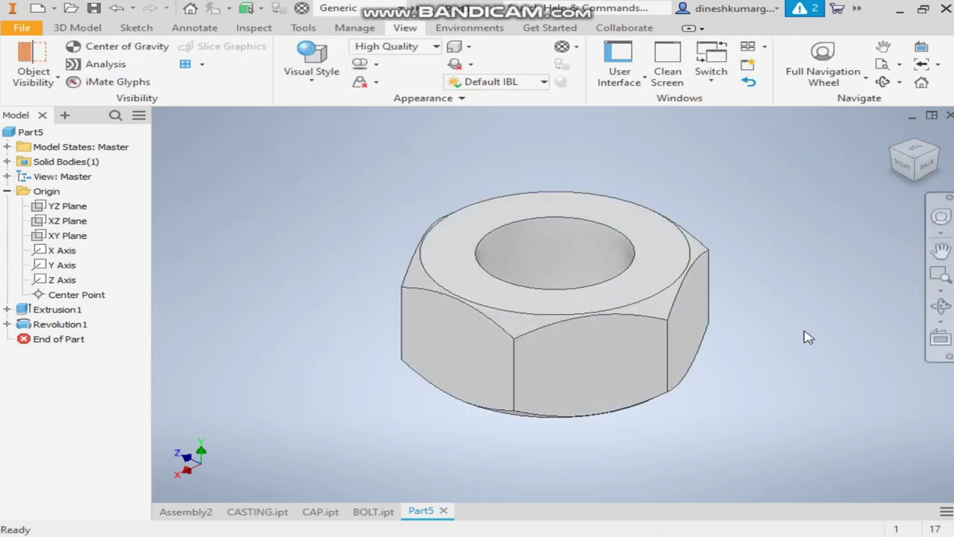
left_click(422, 283)
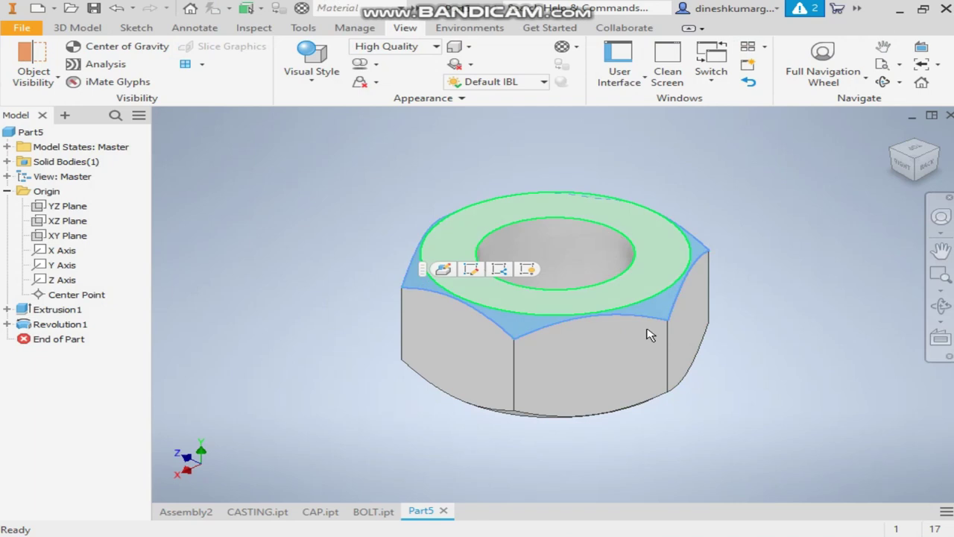
left_click(913, 177)
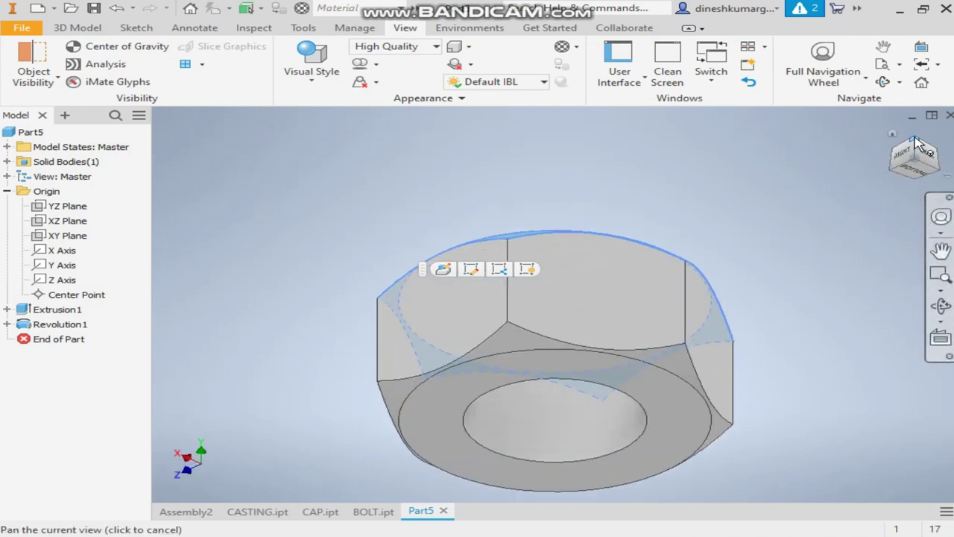
left_click(918, 149)
left_click(754, 231)
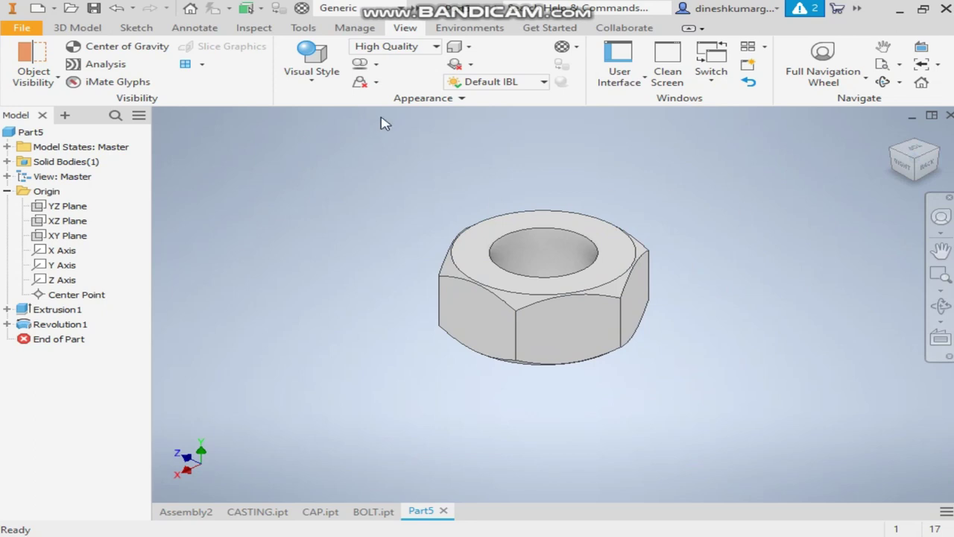
left_click(76, 28)
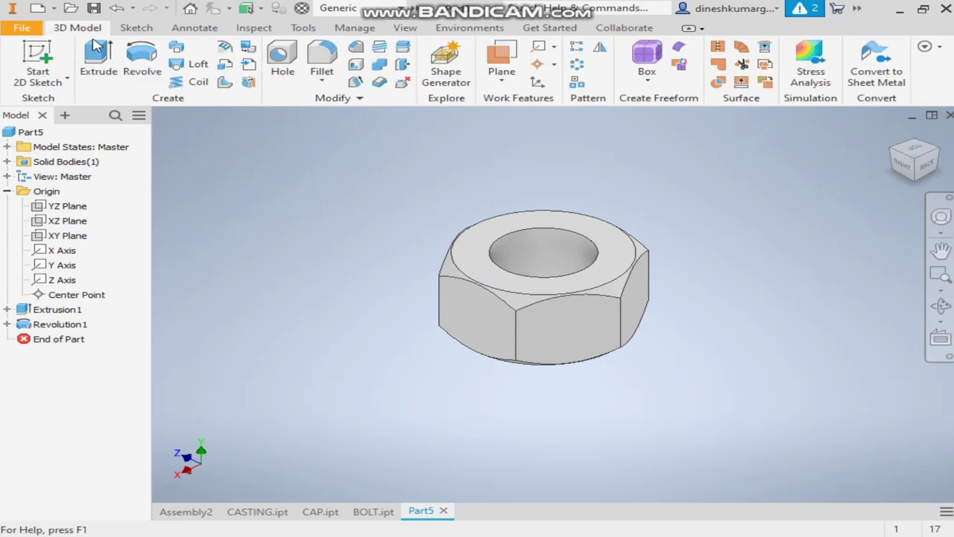
- Thread the nut's bore with an ANSI Metric M Profile, size 10, designation M10x1.5, class 6H, right-hand, 25 mm deep
left_click(380, 50)
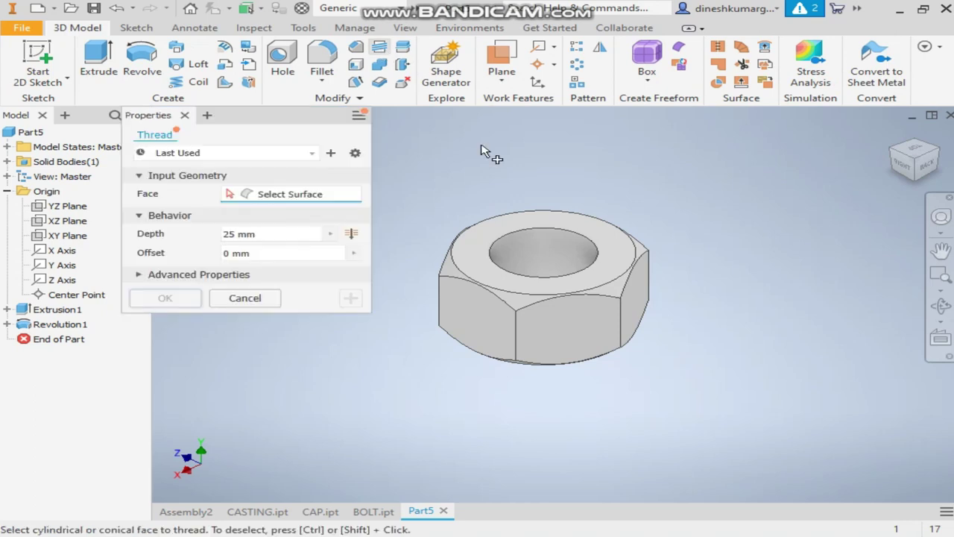
left_click(542, 250)
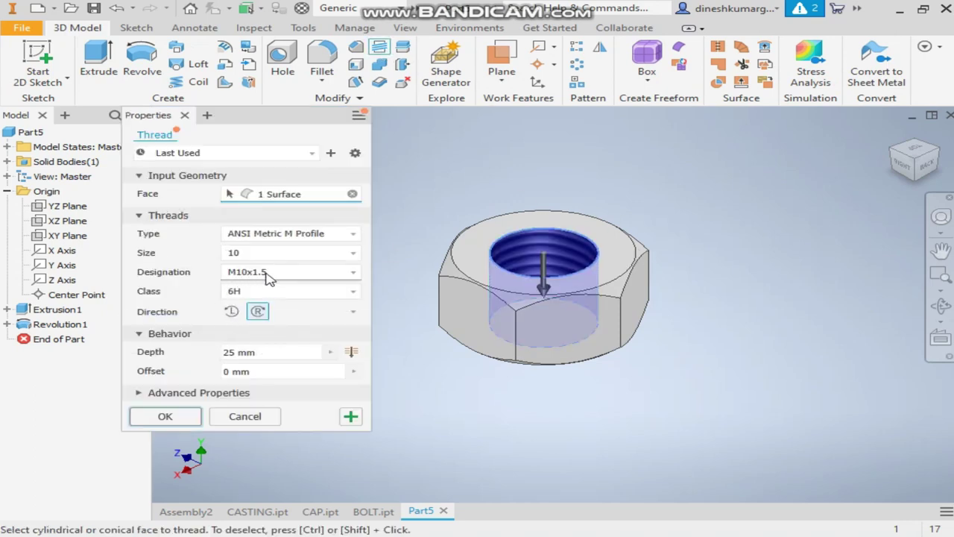
left_click(170, 418)
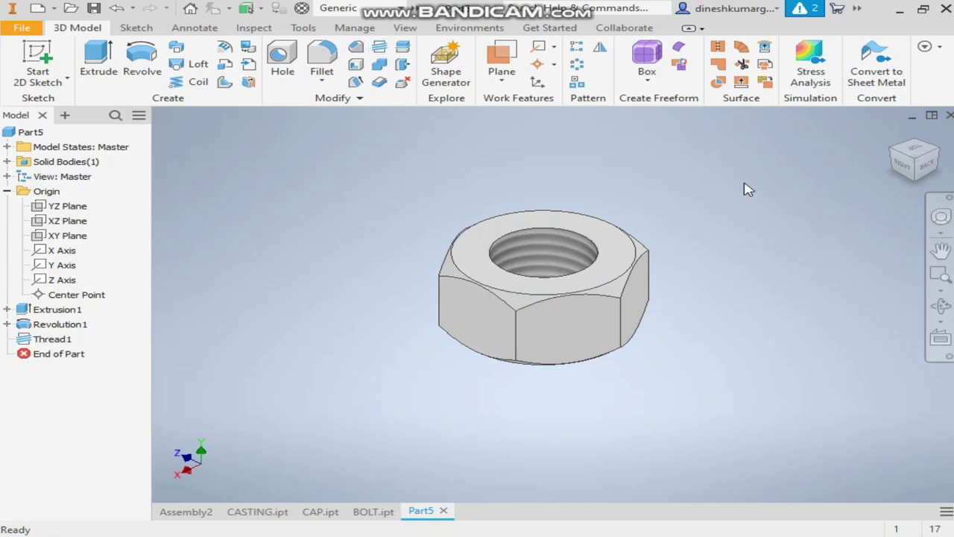
- Try the Nickel appearance from the Inventor Material Library on the nut
left_click(417, 9)
left_click(477, 27)
scroll(497, 237, "down", 10)
scroll(496, 237, "down", 6)
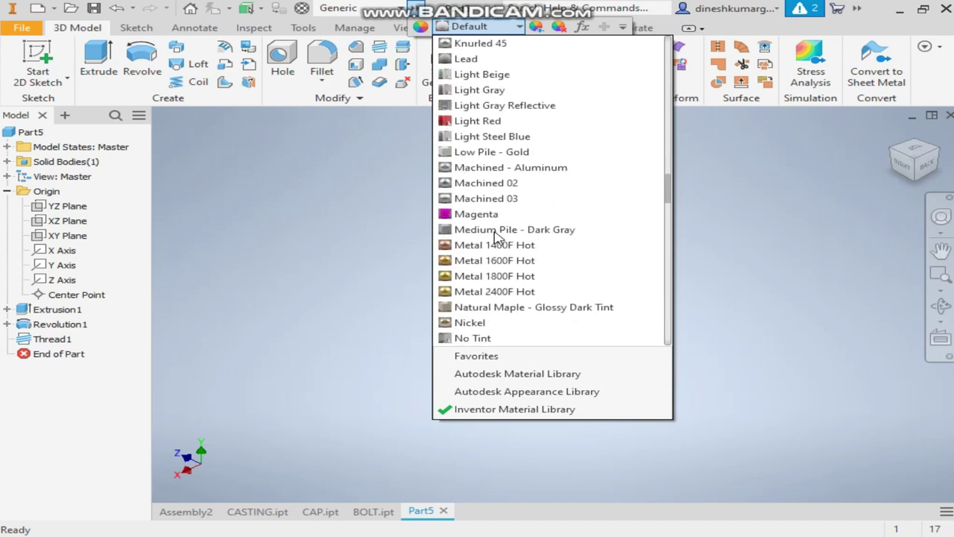
scroll(496, 237, "up", 1)
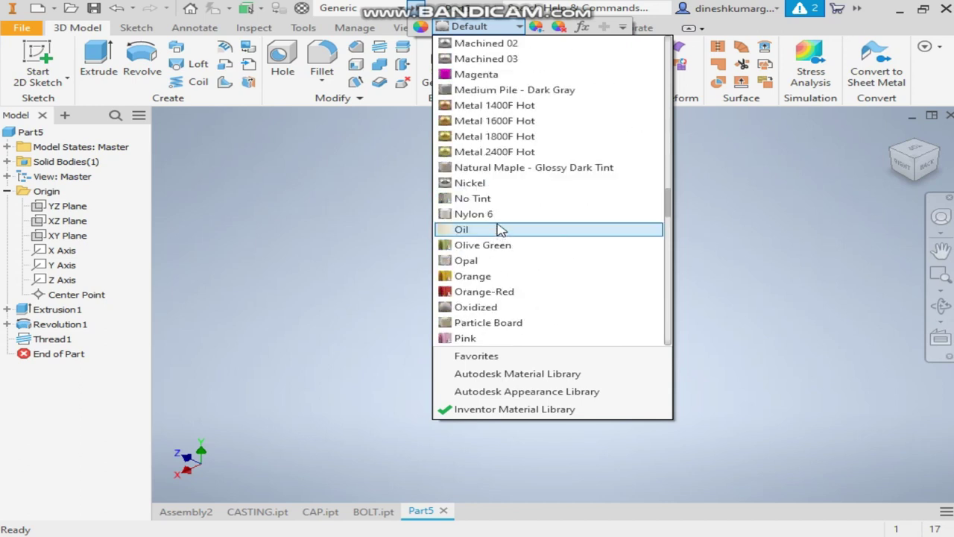
left_click(477, 182)
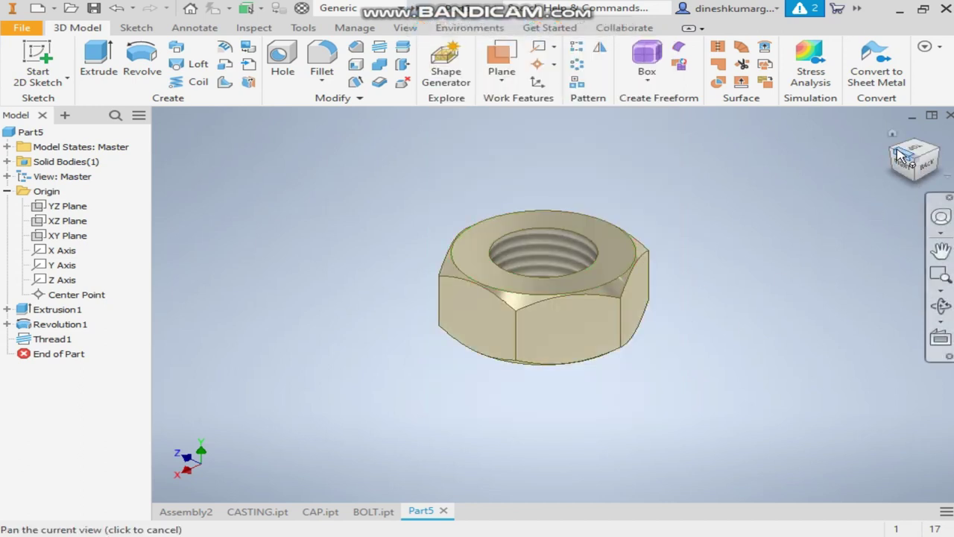
- Give the nut the Orange appearance from the Inventor Material Library
key("F6")
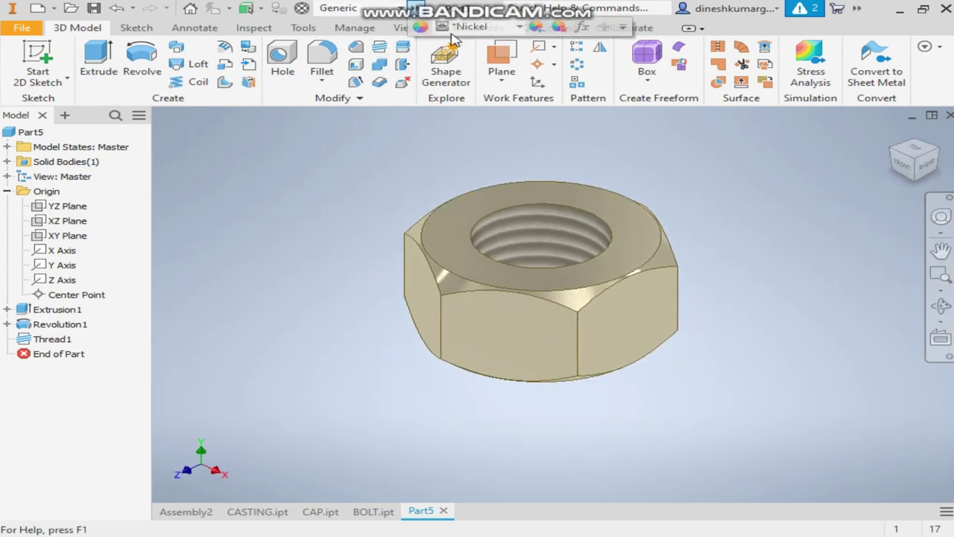
left_click(486, 27)
scroll(492, 290, "down", 8)
scroll(492, 290, "down", 12)
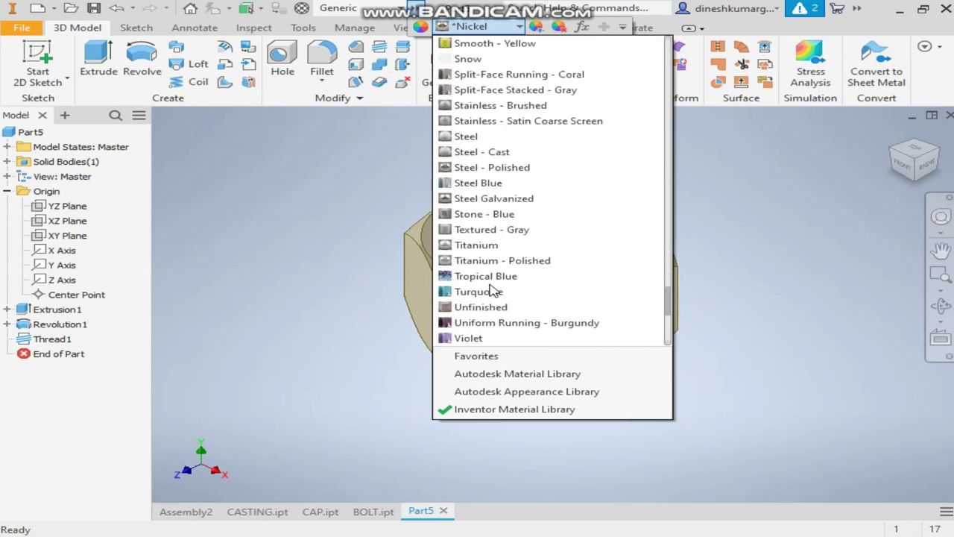
scroll(492, 291, "up", 5)
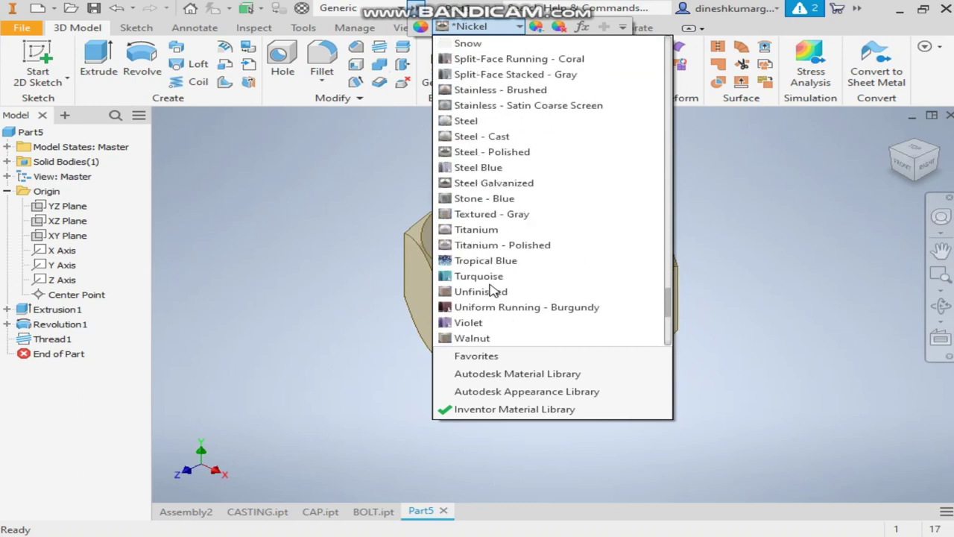
scroll(492, 287, "up", 7)
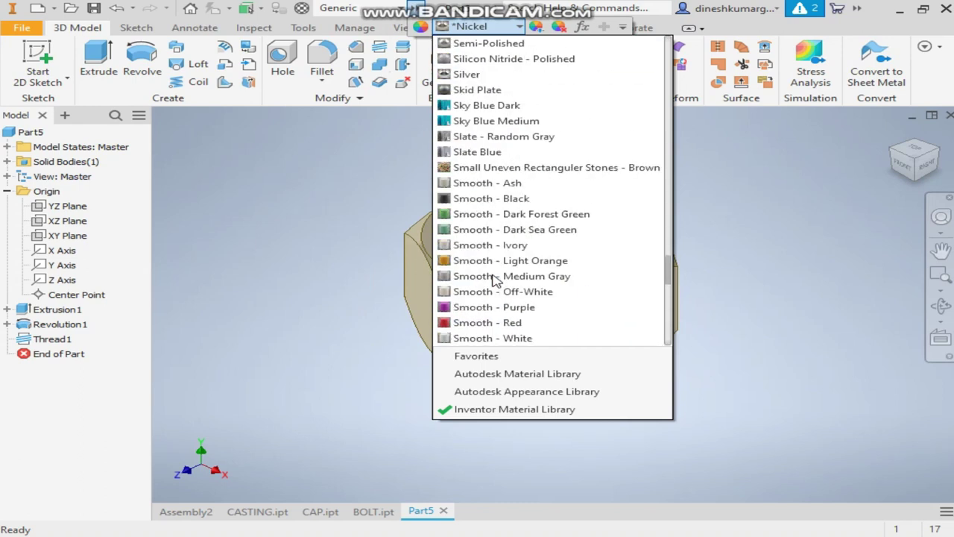
scroll(492, 287, "up", 10)
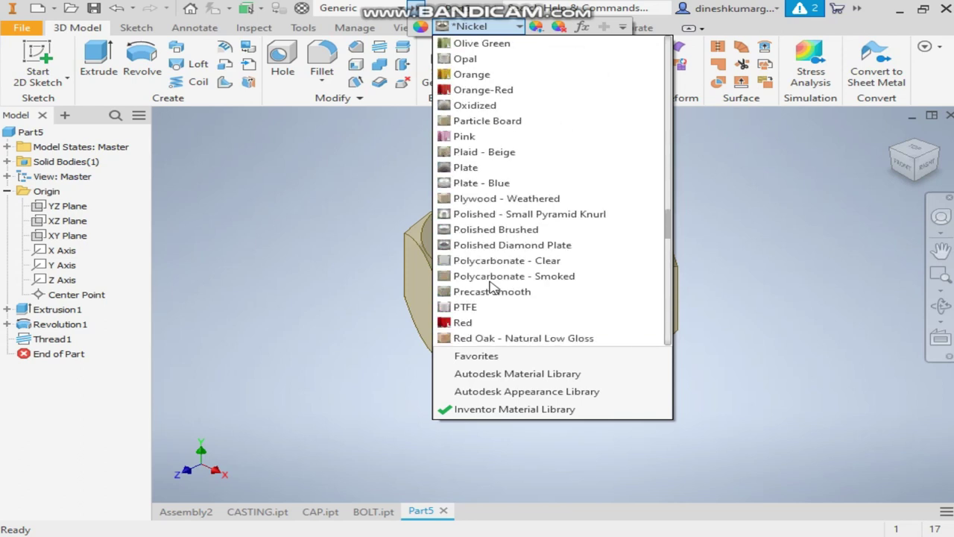
scroll(492, 287, "up", 3)
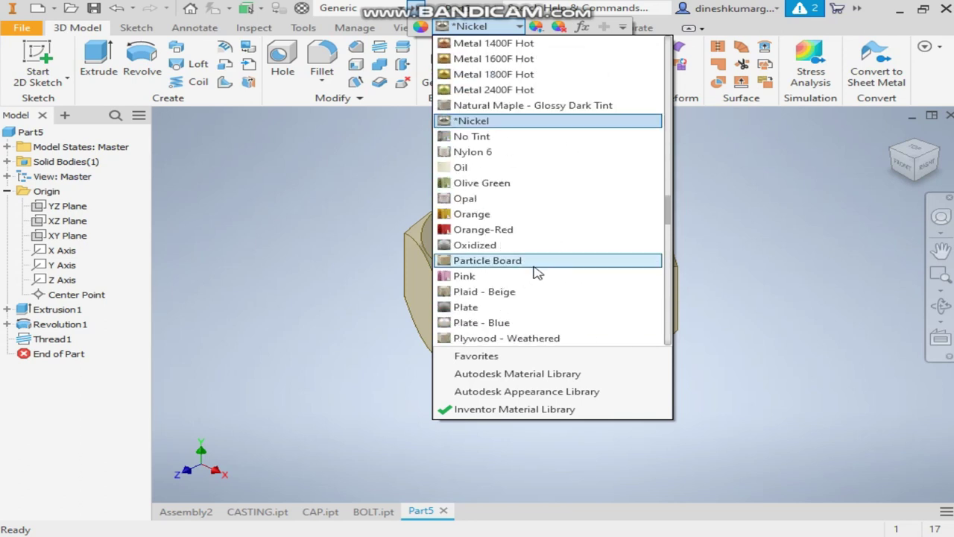
left_click(492, 214)
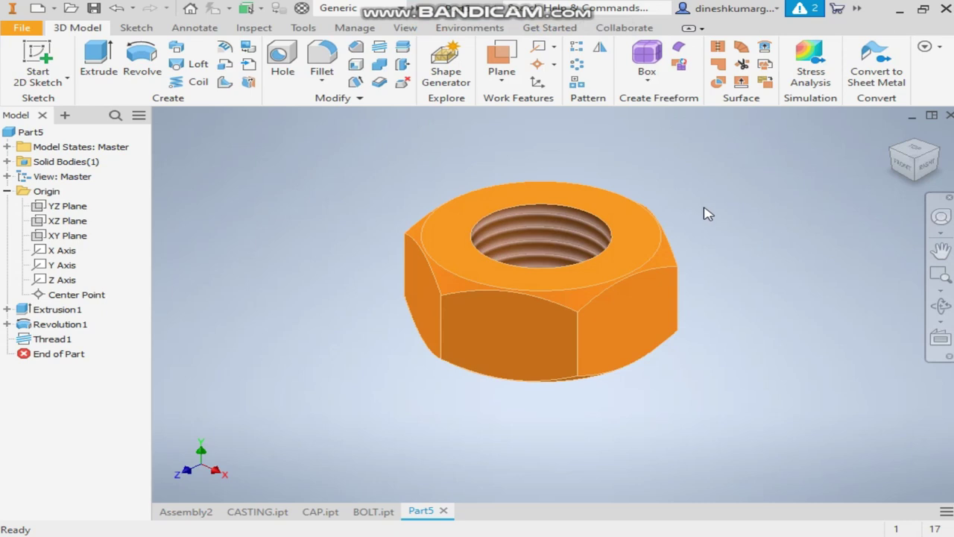
- Save the part as NUT in the BLOCK folder
key("ctrl+s")
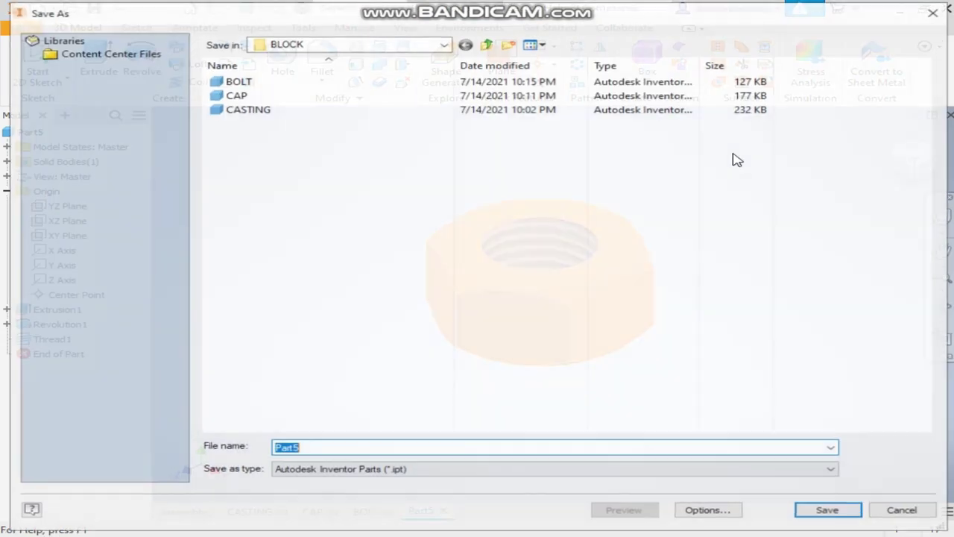
type("NUT")
key("Return")
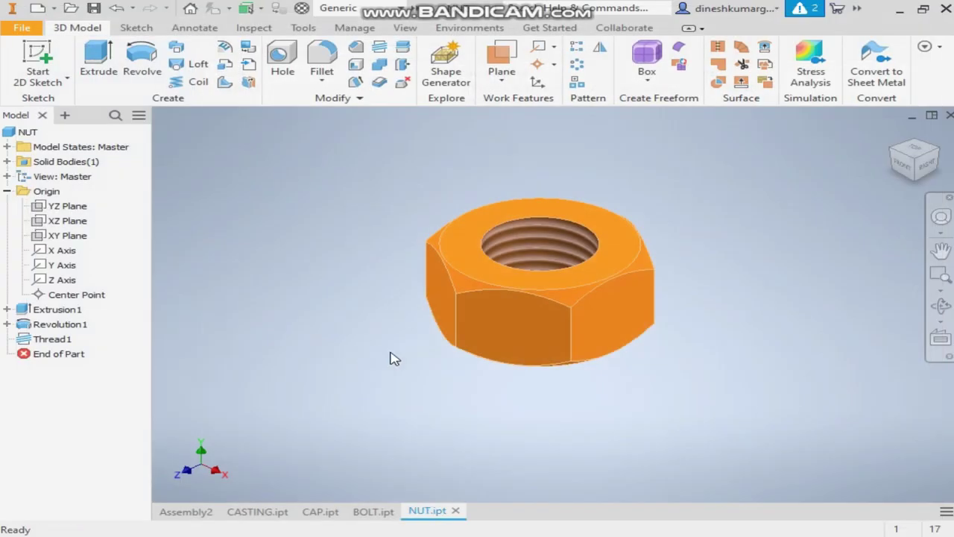
middle_click_drag(455, 196, 454, 225)
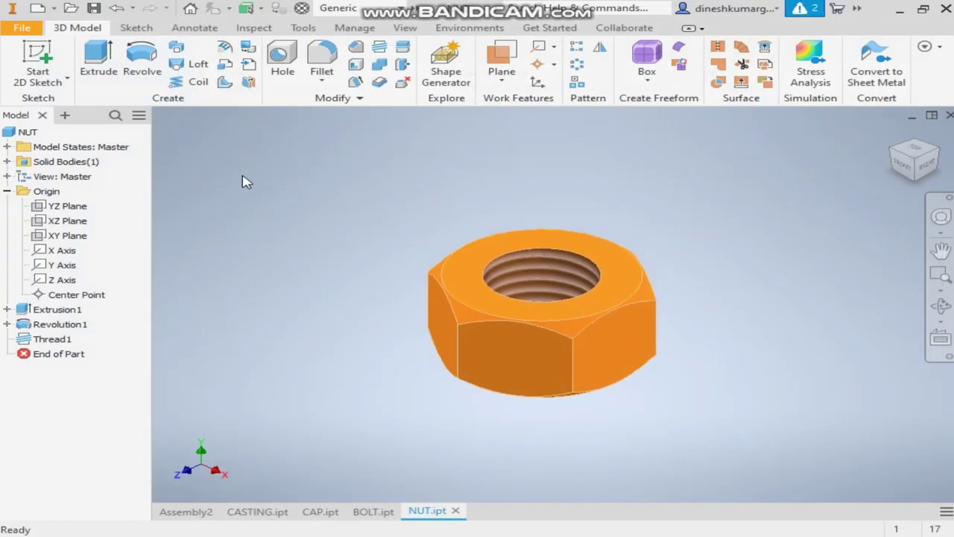
- Save a copy of the nut as LOCK NUT in the BLOCK folder
left_click(27, 30)
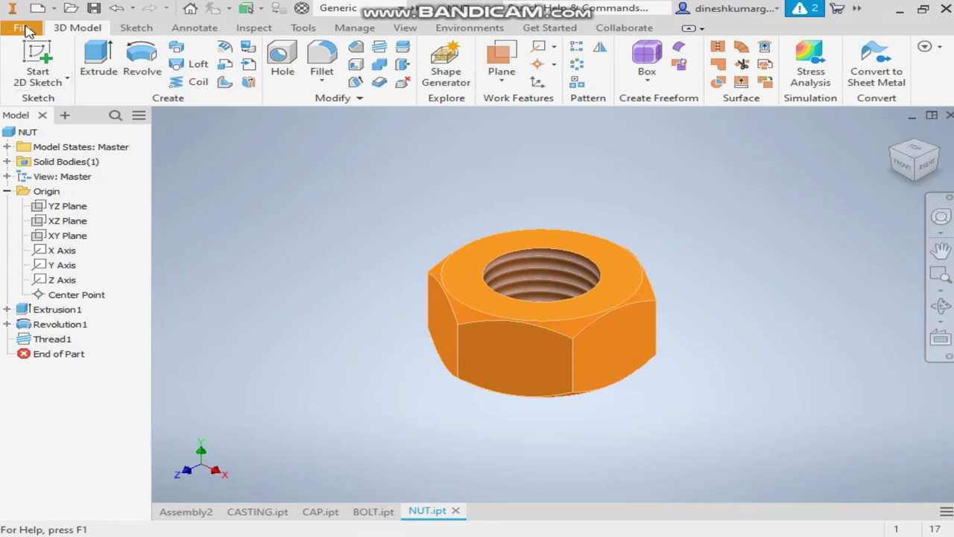
left_click(76, 187)
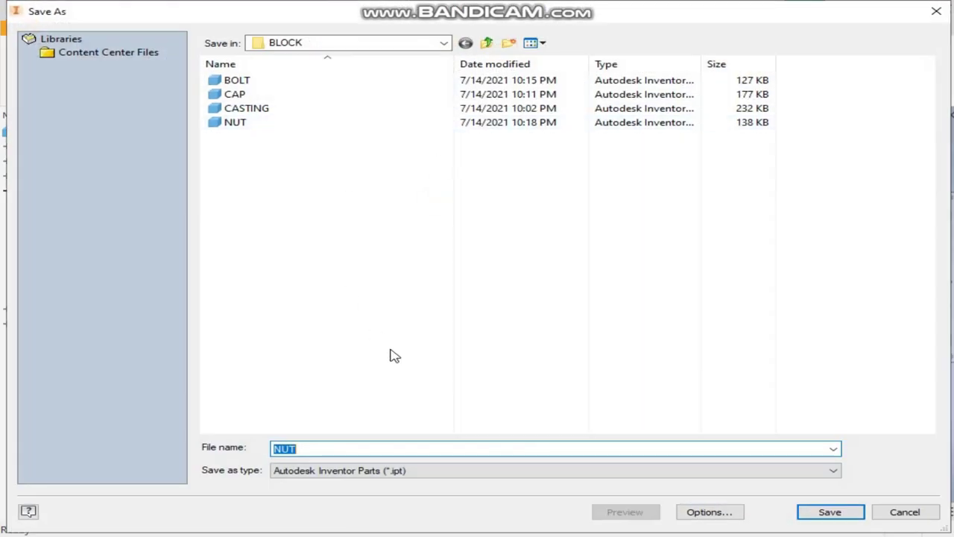
type("LOCK")
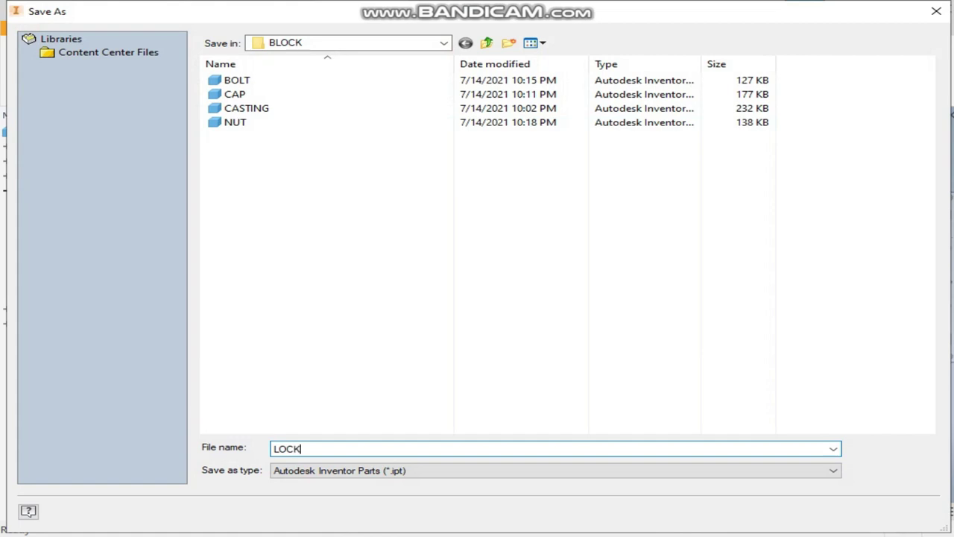
type(" NUT")
key("Return")
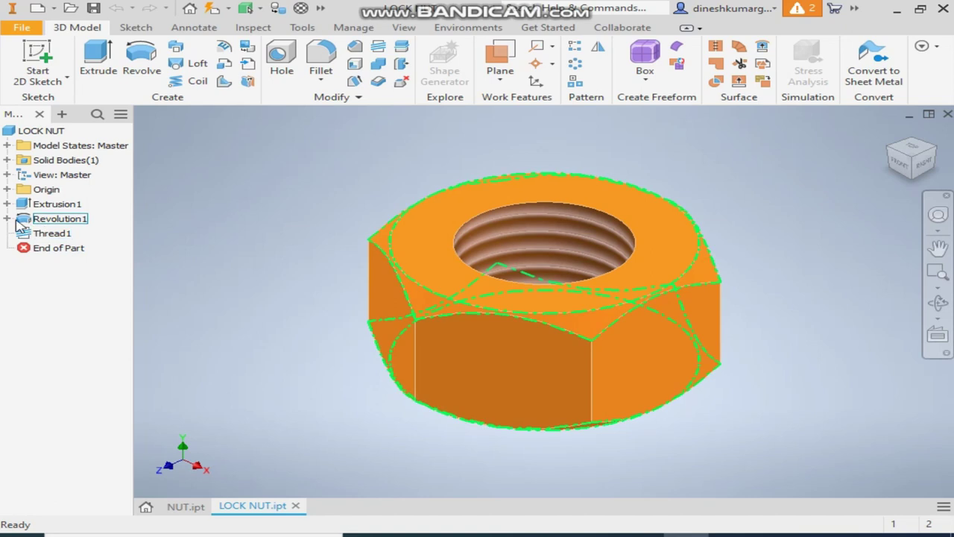
- Set the extrusion distance of the lock nut's hexagonal body to 5 mm and check the thinner shape
left_click(64, 205)
double_click(64, 206)
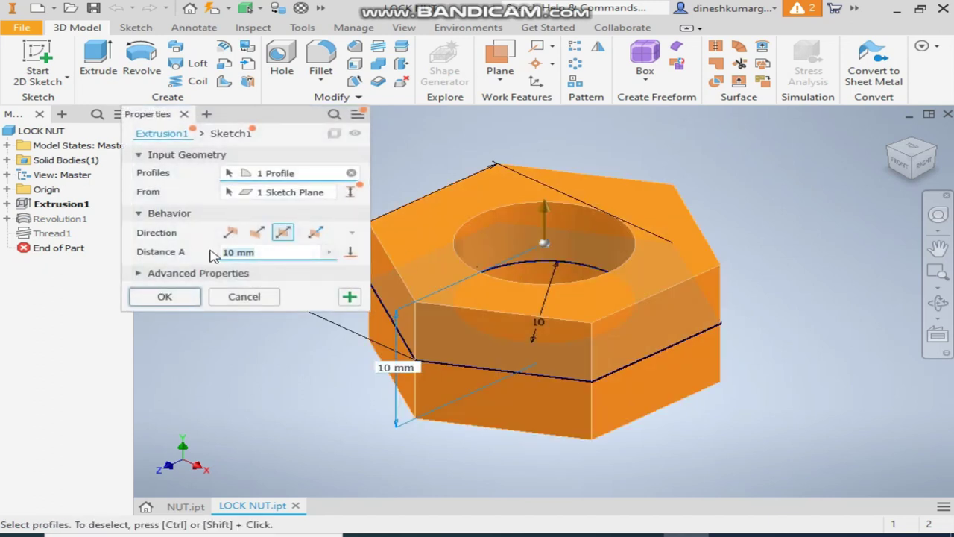
type("5")
key("Return")
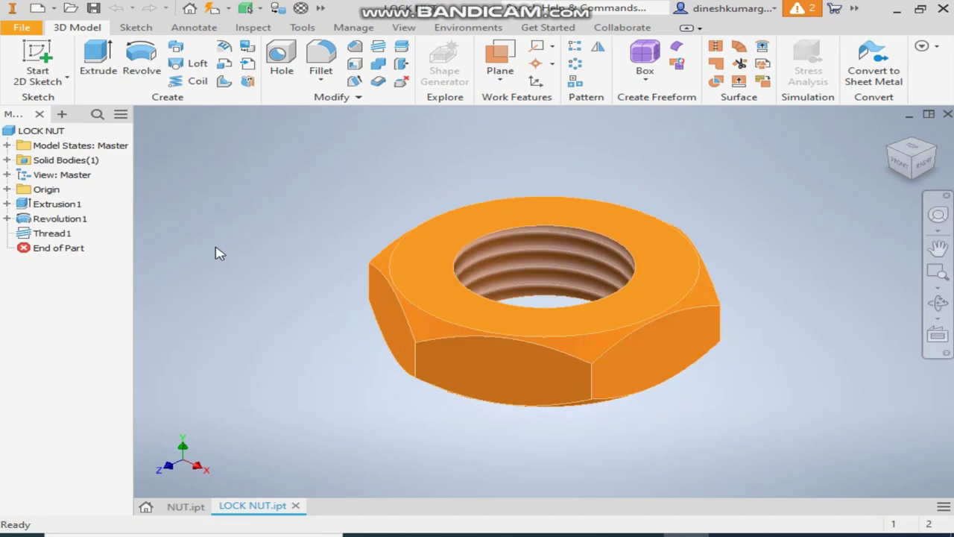
scroll(559, 310, "up", 5)
scroll(425, 247, "down", 6)
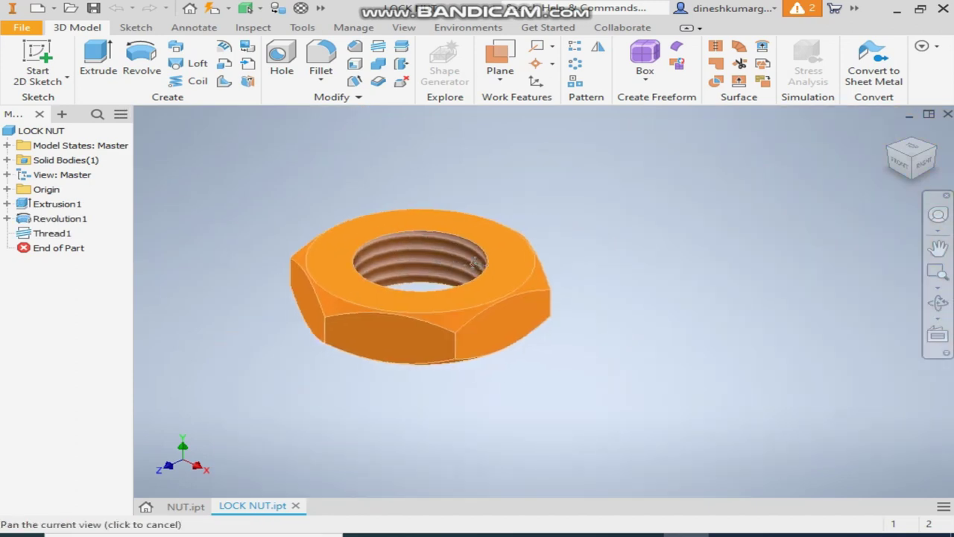
scroll(522, 492, "up", 2)
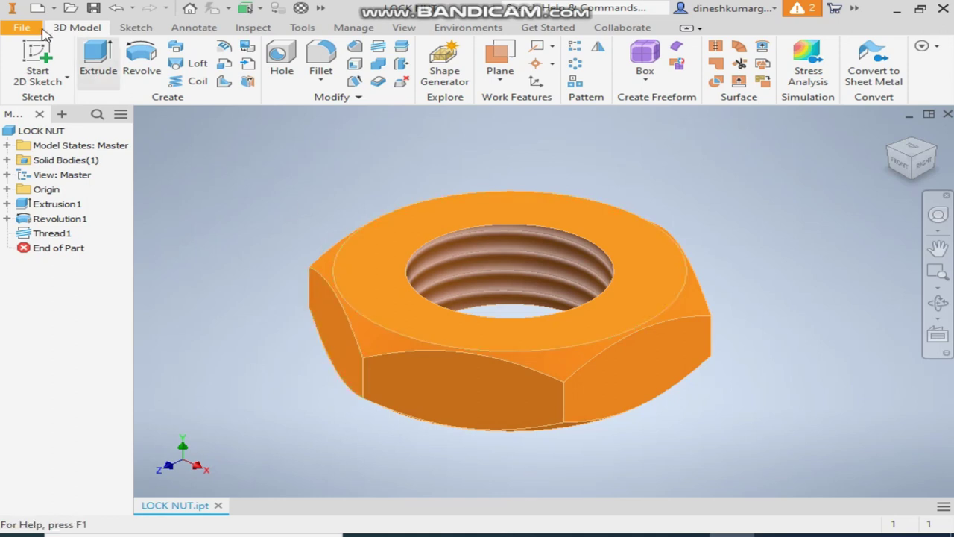
- Create a new part from the Standard (mm).ipt template and start a sketch on the XY plane
left_click(38, 9)
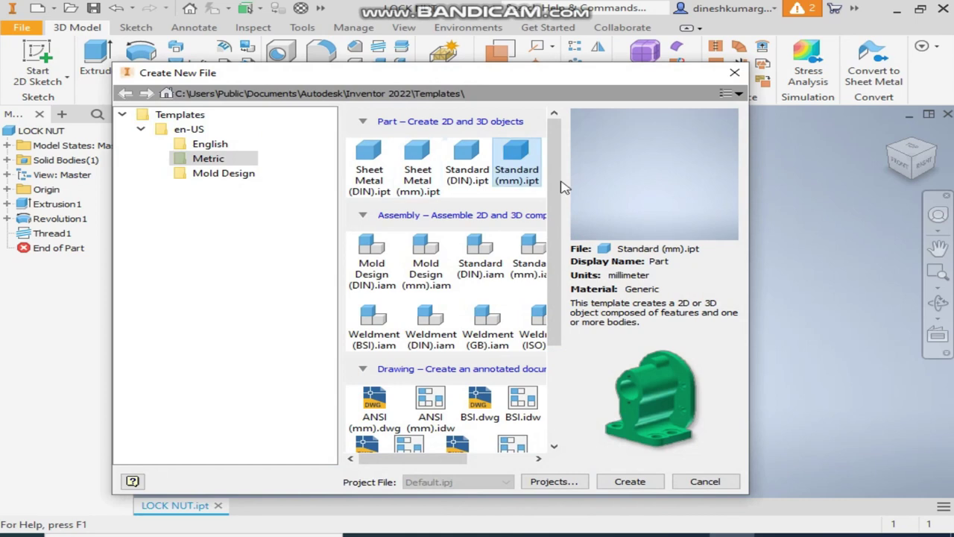
double_click(523, 182)
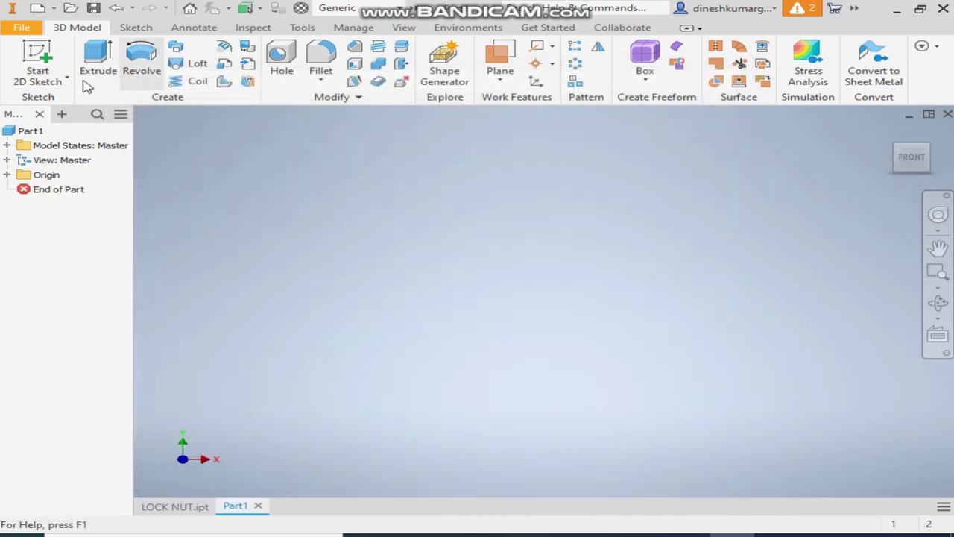
left_click(37, 52)
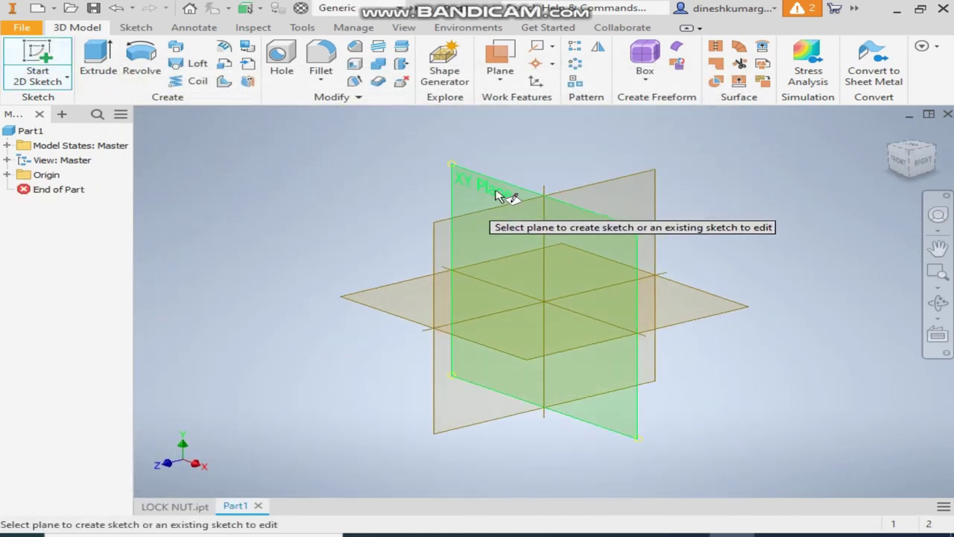
left_click(500, 192)
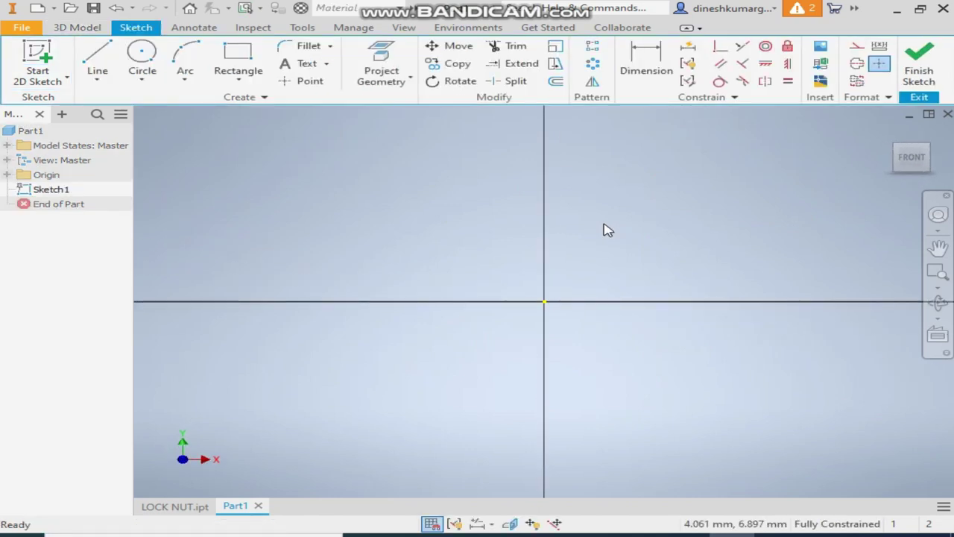
- Draw the profile's first lines from the origin: a vertical edge about 10 mm high, followed by two steps descending along the horizontal axis
left_click(96, 64)
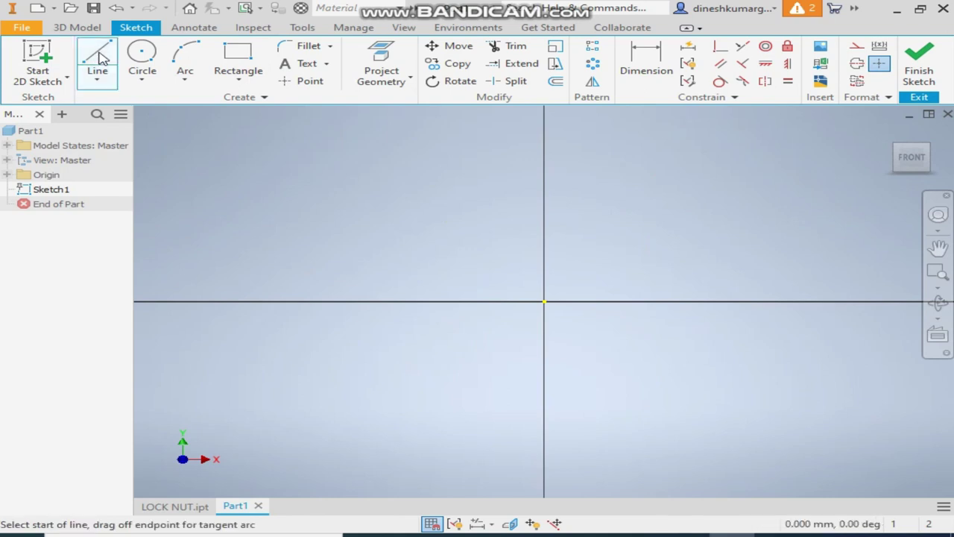
left_click(544, 301)
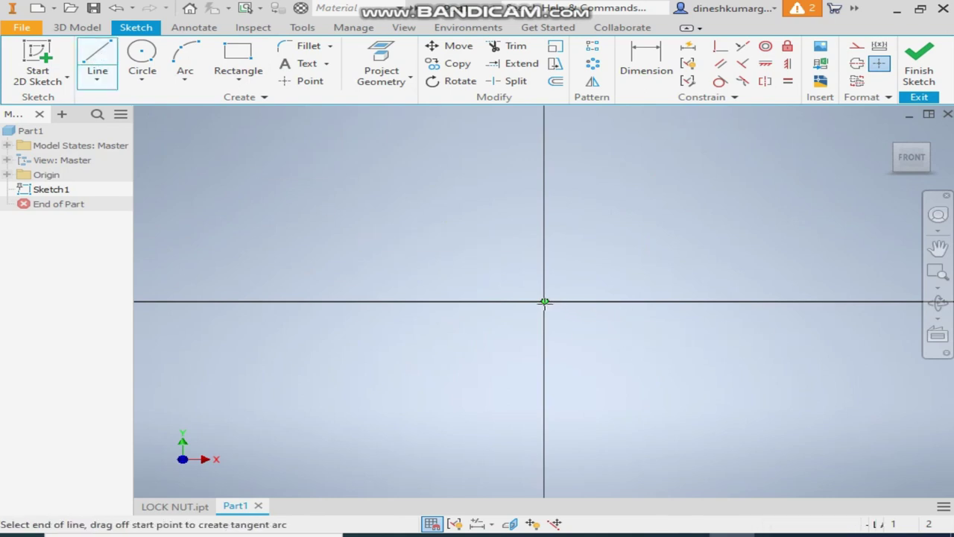
left_click(544, 187)
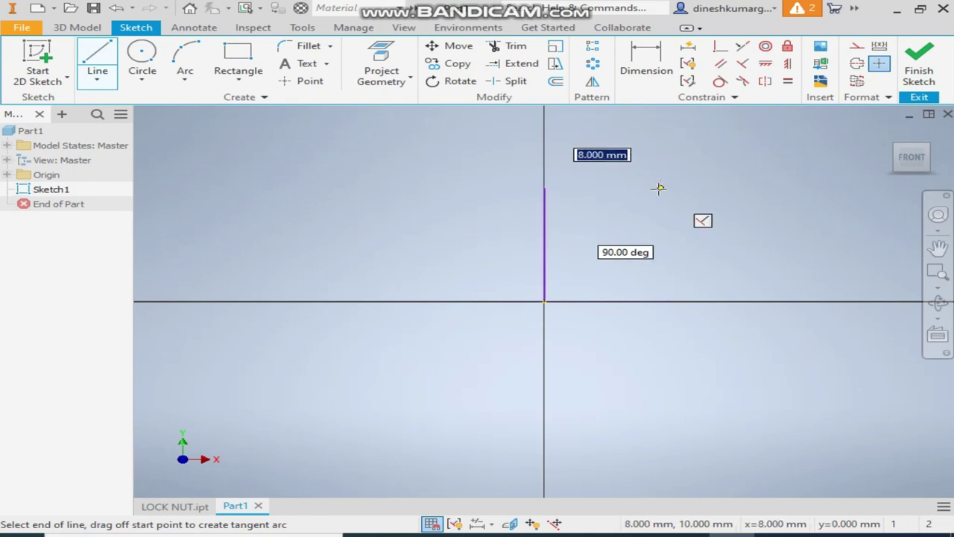
left_click(661, 188)
left_click(660, 222)
left_click(735, 222)
left_click(735, 253)
- Complete the profile with a long recessed line, two rising steps, an end edge about 50 mm from the origin and a closing line along the axis
scroll(792, 268, "up", 2)
middle_click_drag(793, 269, 418, 272)
left_click(534, 269)
left_click(533, 242)
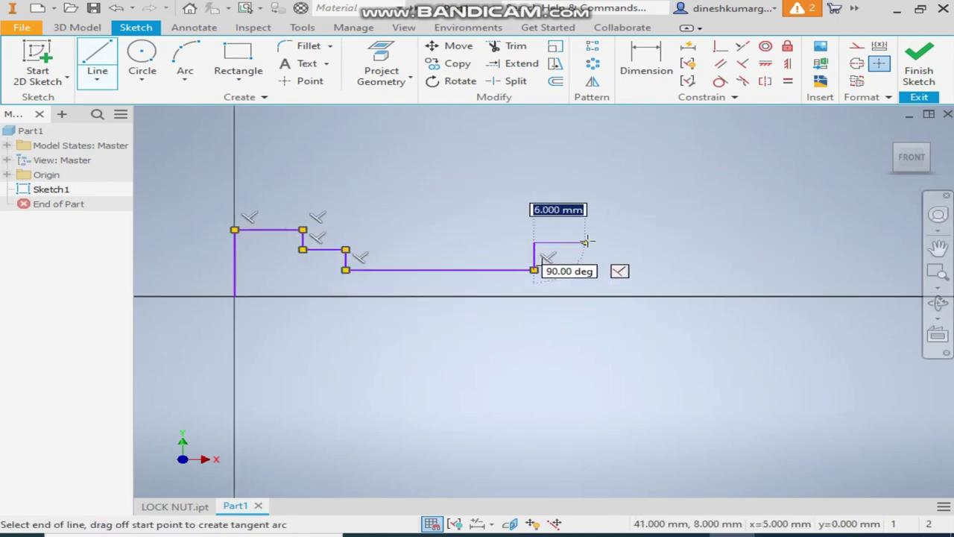
left_click(602, 242)
left_click(602, 222)
left_click(662, 222)
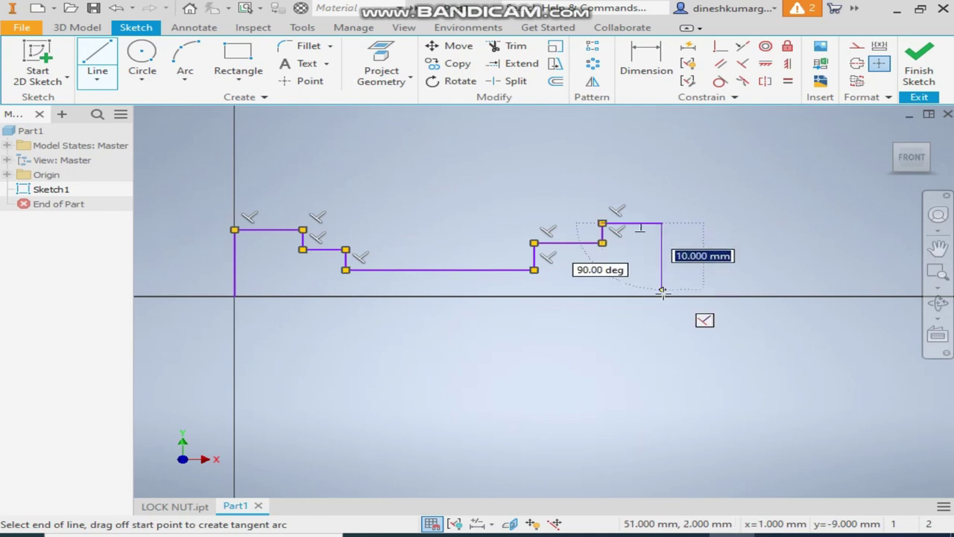
left_click(662, 296)
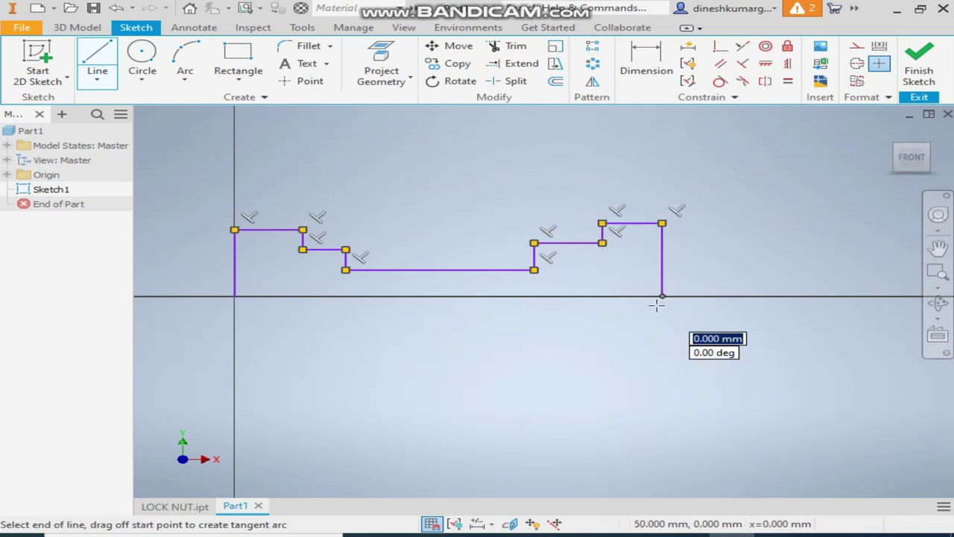
left_click(235, 296)
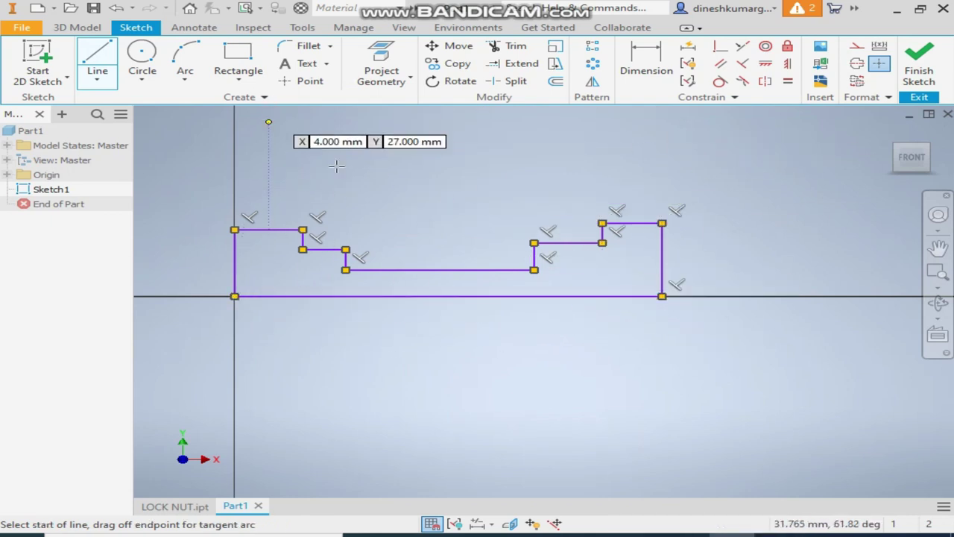
left_click(646, 64)
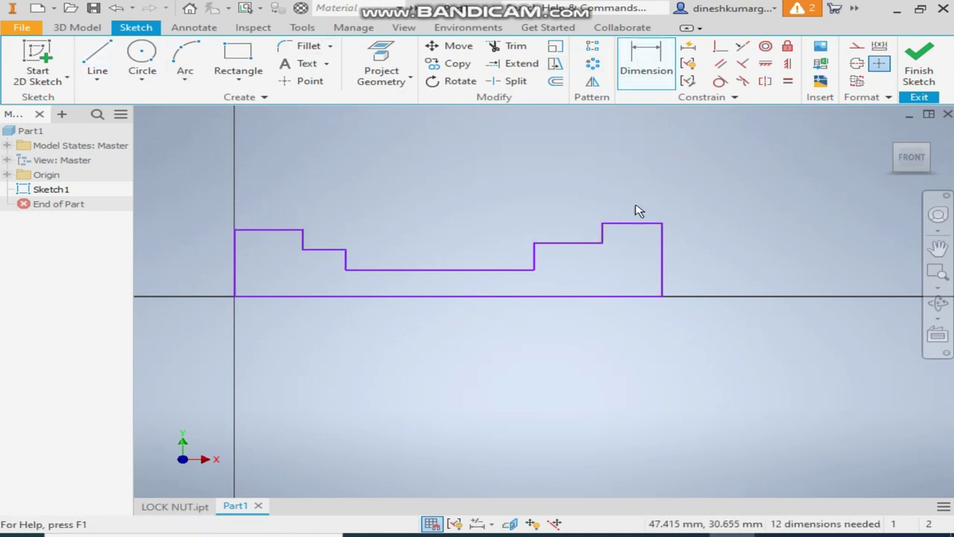
left_click(438, 298)
left_click(485, 364)
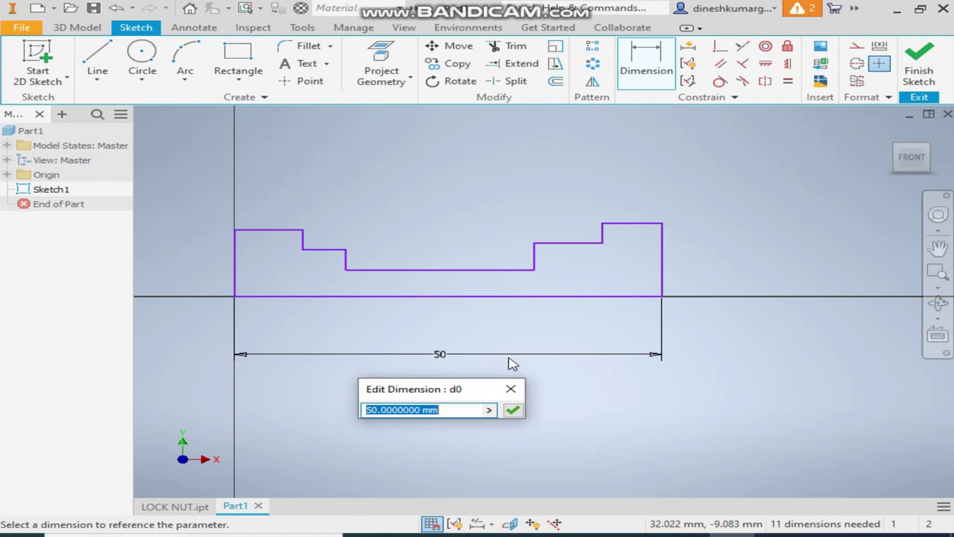
key("Return")
key("Escape")
key("4")
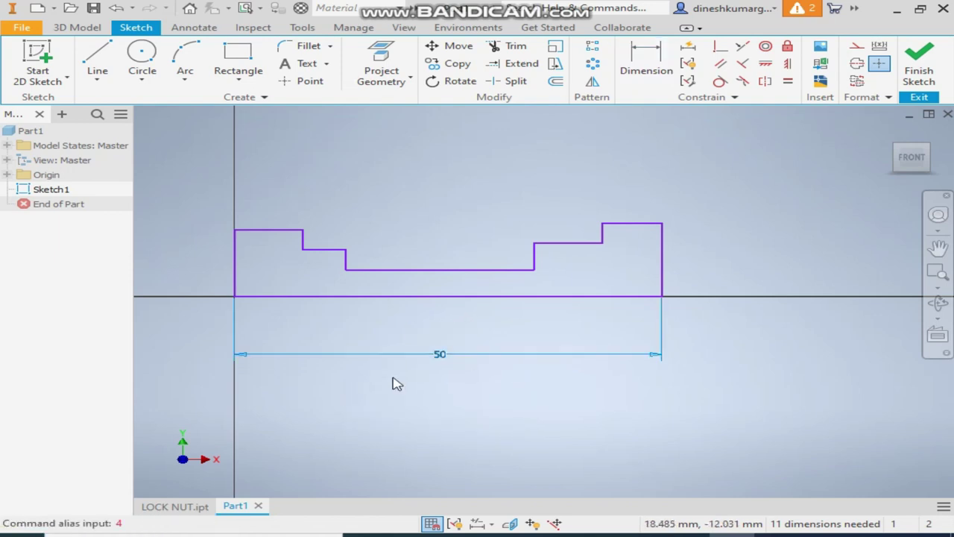
key("Delete")
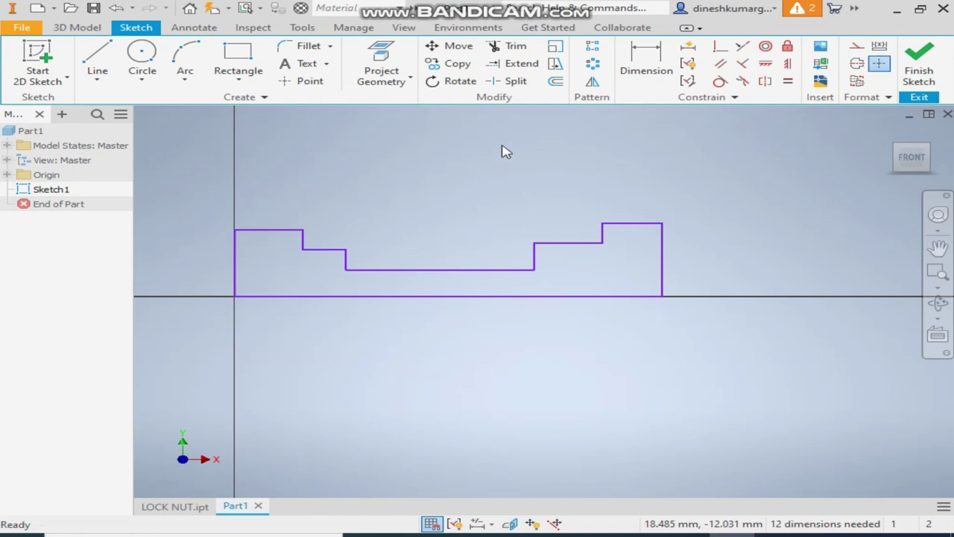
- Dimension the width of the profile's first step, starting at the origin's vertical axis, and set it to 6.5 mm
left_click(646, 65)
scroll(269, 228, "up", 3)
left_click(275, 225)
left_click(323, 202)
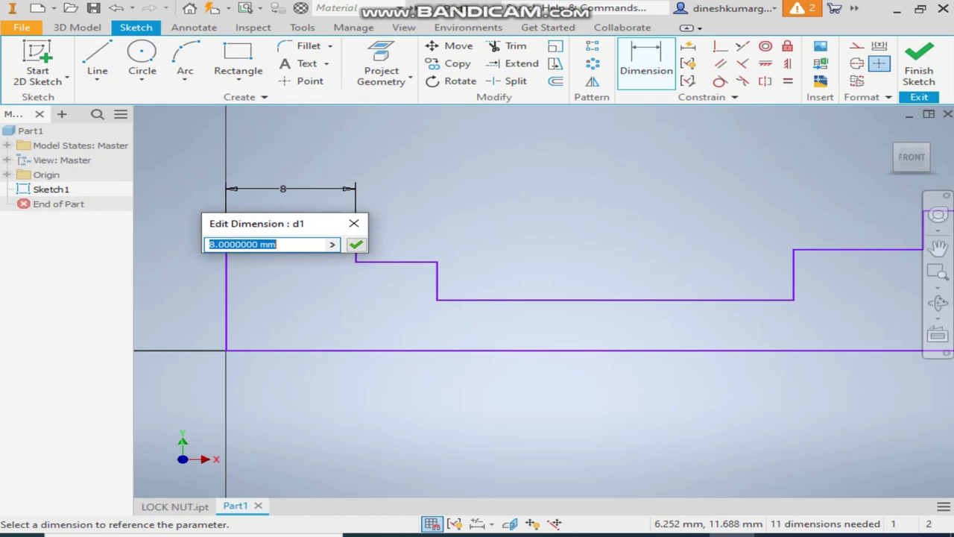
type("6.")
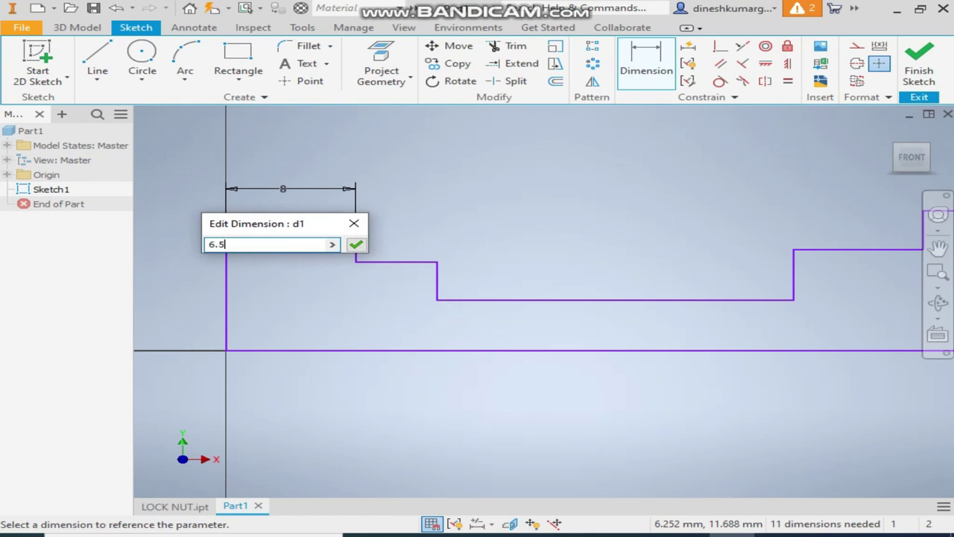
type("5")
key("Return")
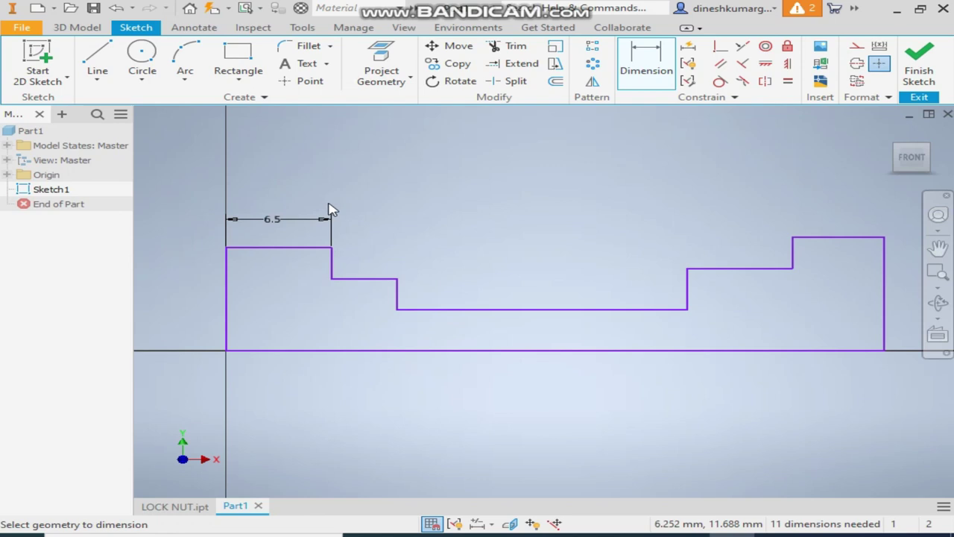
- Dimension the width of the second step and set it to 7.5 mm
left_click(365, 281)
left_click(366, 260)
type("47")
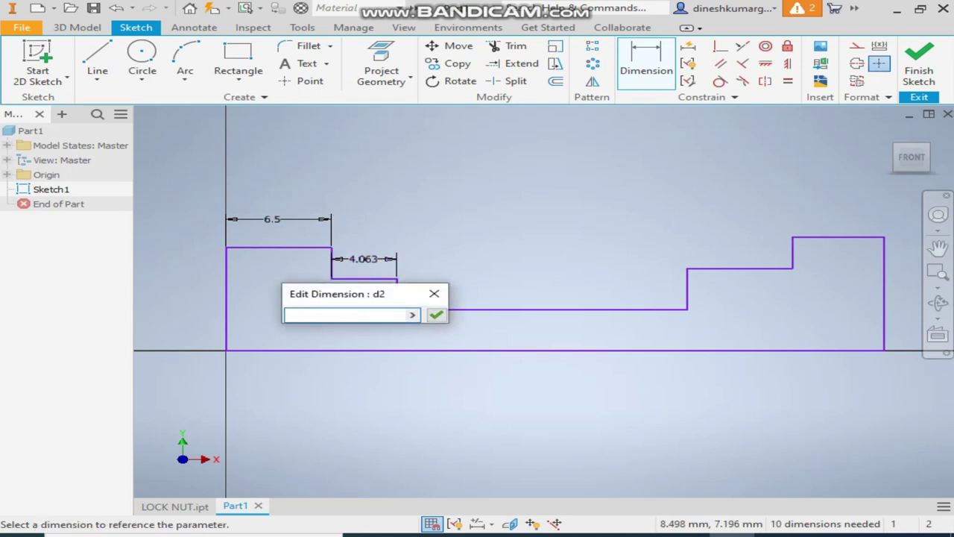
key("Return")
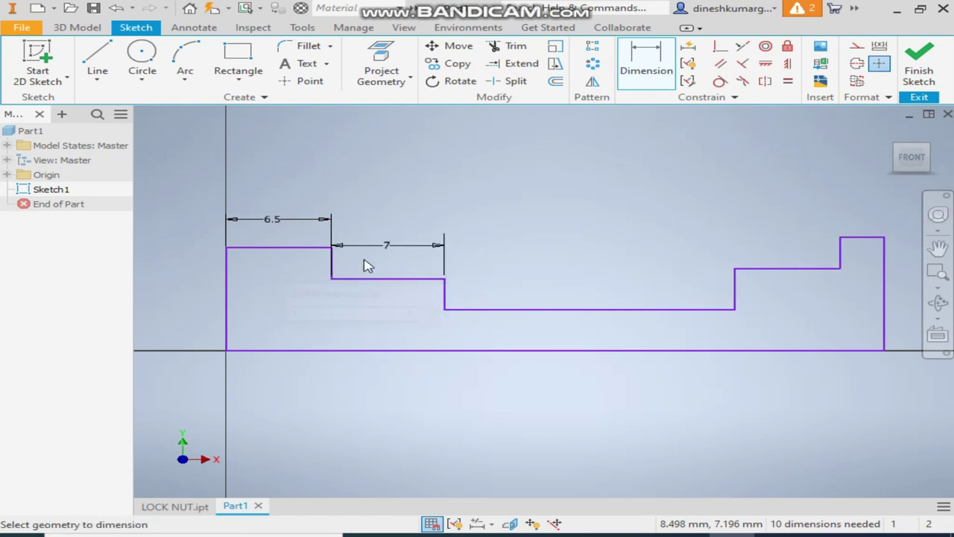
double_click(385, 246)
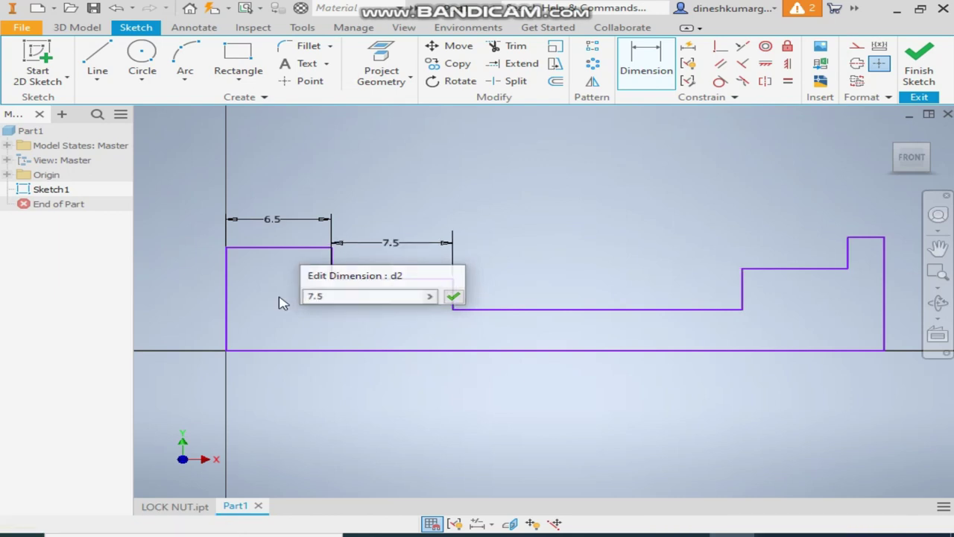
key("Return")
- Dimension the long recessed line and set its length to 22 mm
left_click(576, 308)
left_click(579, 277)
type("22")
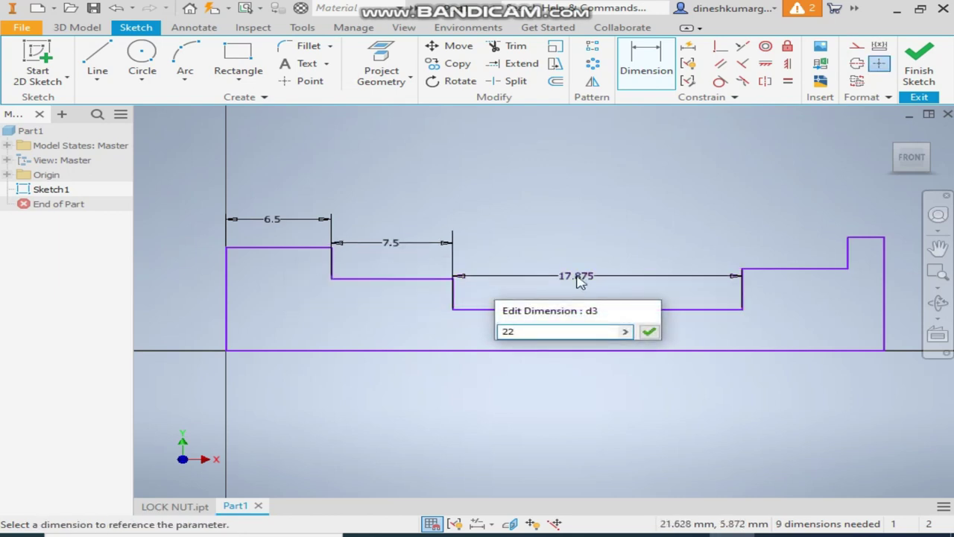
key("Return")
- Move the far end edge of the profile outward so the last step no longer overhangs it
middle_click_drag(688, 263, 568, 273)
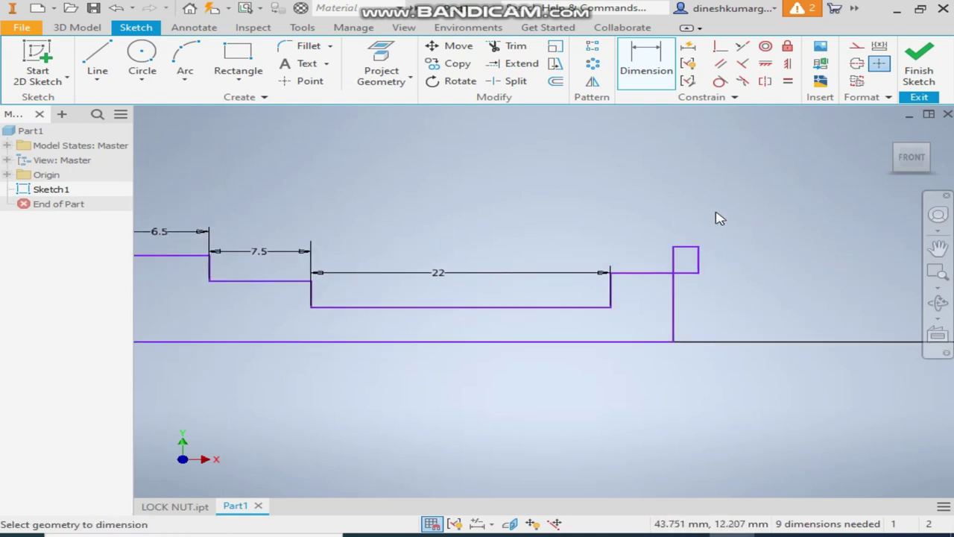
key("Escape")
left_click_drag(697, 262, 714, 275)
left_click_drag(673, 305, 754, 307)
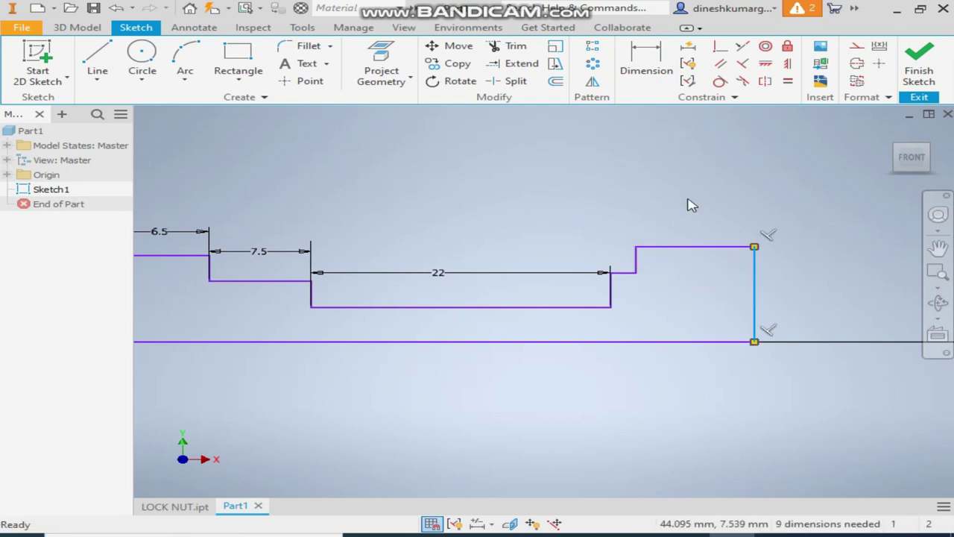
- Make the short step line beyond the 22 mm recess equal in length to the 7.5 mm step line
left_click(273, 281)
scroll(648, 283, "up", 3)
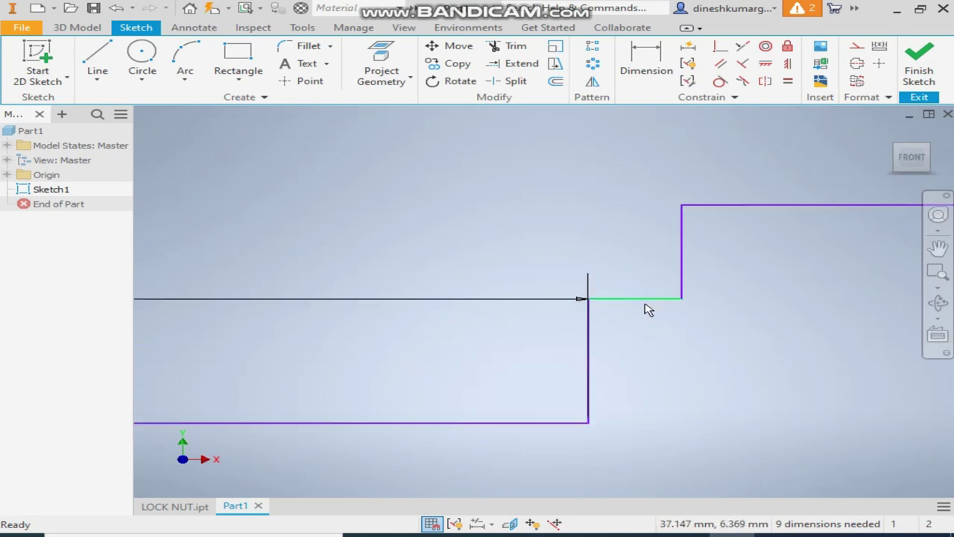
scroll(641, 298, "down", 4)
left_click(660, 283)
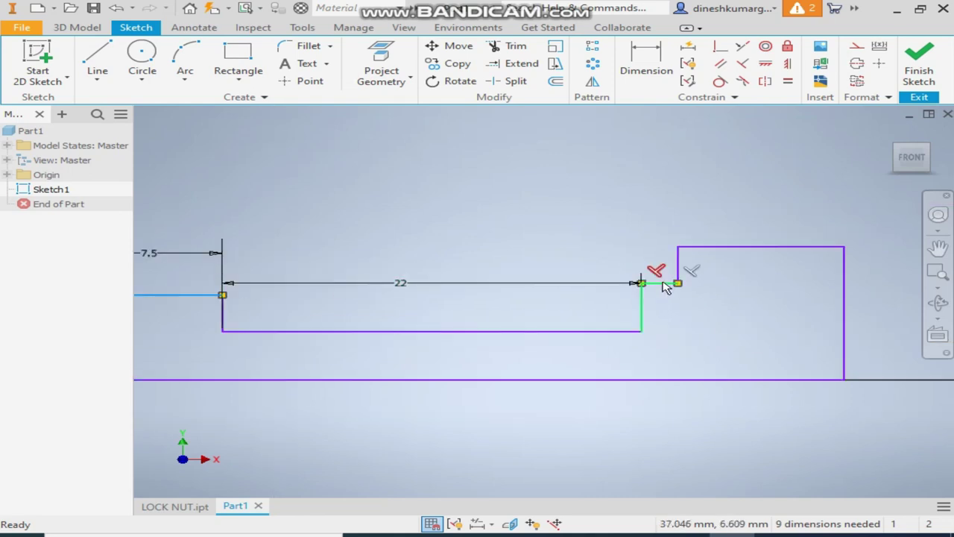
left_click(788, 82)
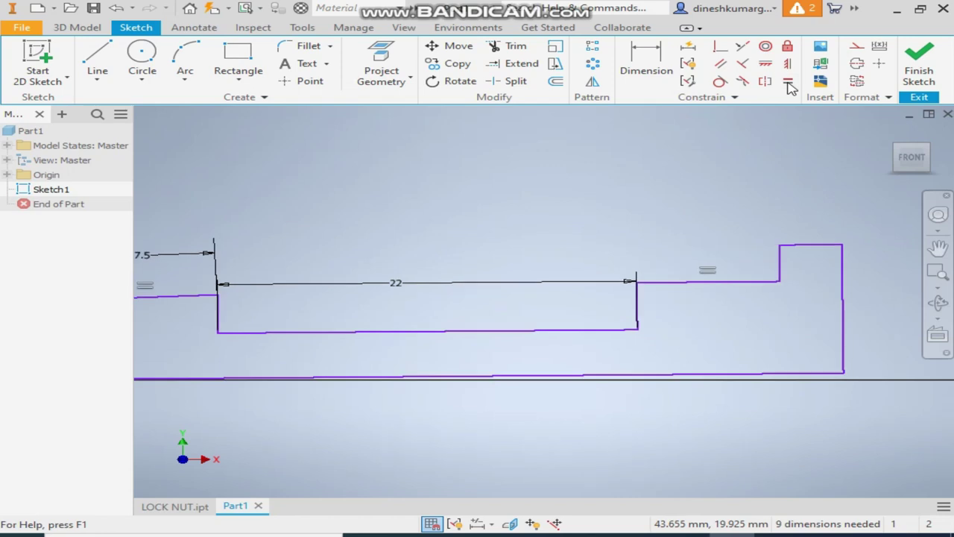
- Apply horizontal constraints to the tilted base line and the 7.5 mm step line
scroll(693, 237, "down", 3)
left_click(766, 63)
left_click(585, 314)
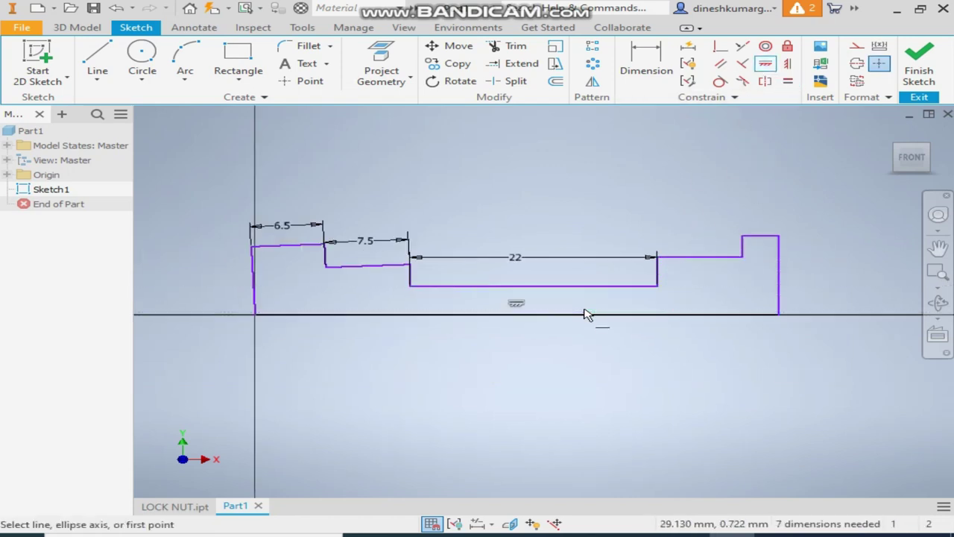
left_click(382, 266)
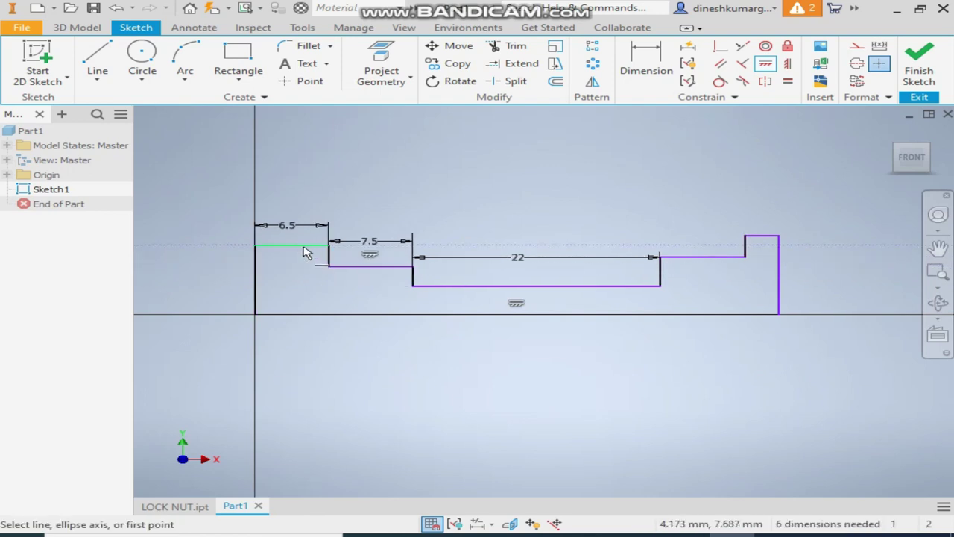
left_click(306, 246)
left_click(406, 136)
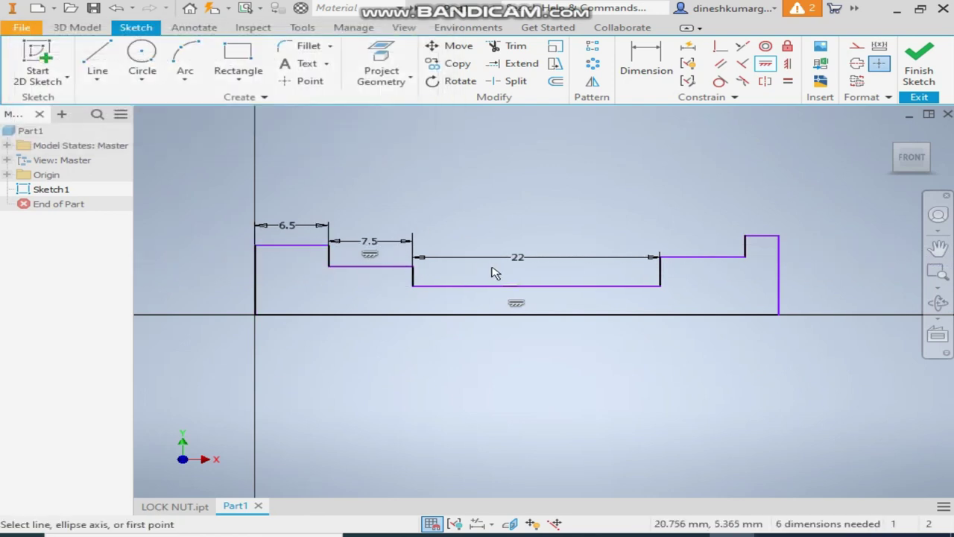
- Make the end flange's upper line equal in length to the 6.5 mm line of the first step
left_click(787, 83)
left_click(294, 251)
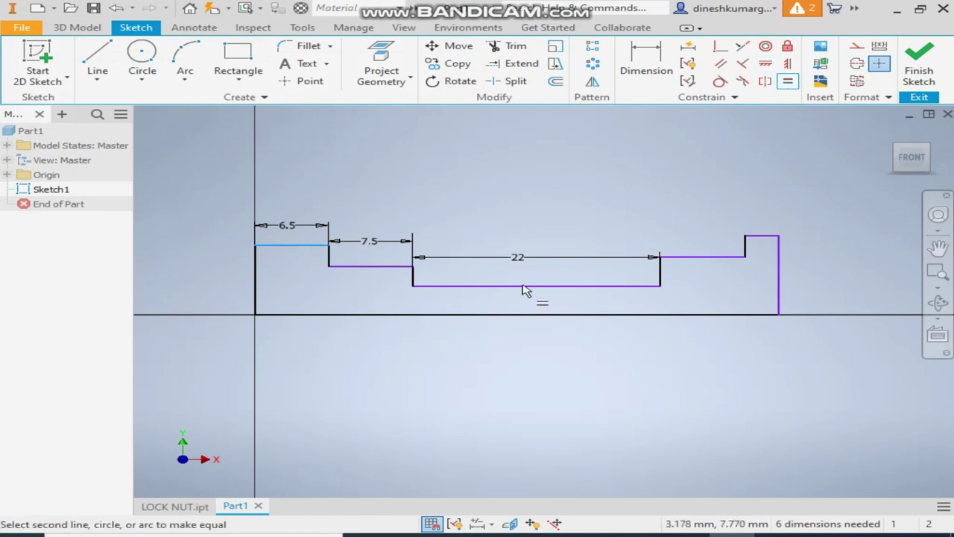
left_click(761, 235)
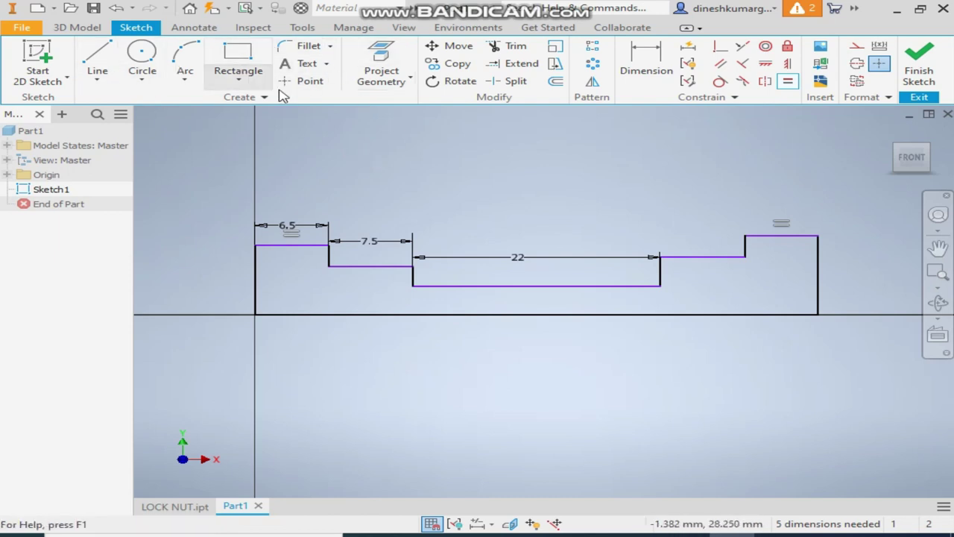
- Dimension the height of the recessed line above the base line and set it to 17.5 mm
left_click(641, 67)
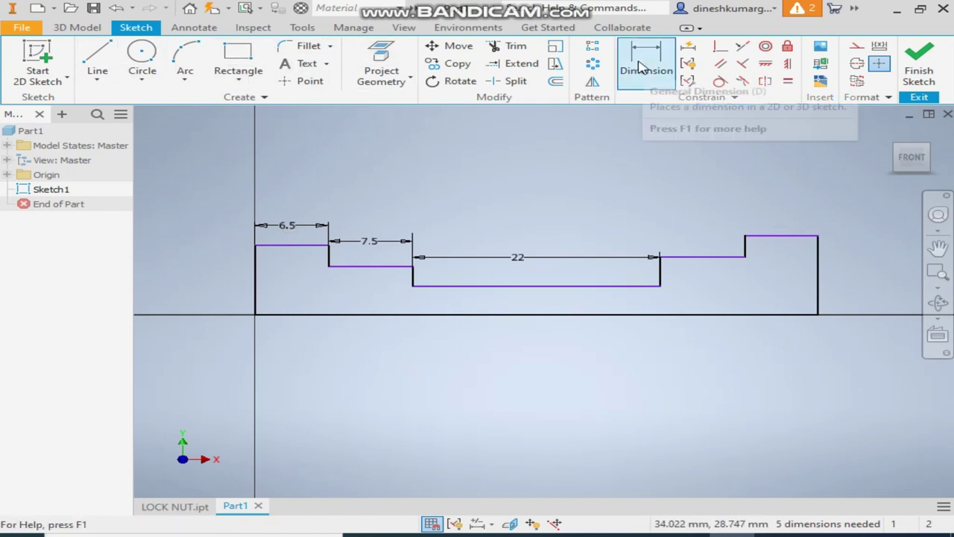
left_click(548, 286)
left_click(549, 315)
left_click(542, 301)
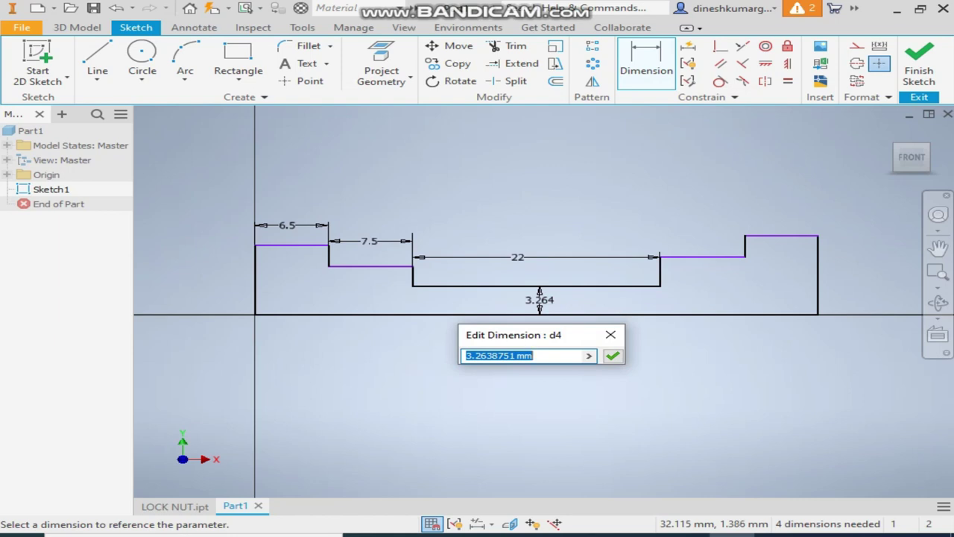
key("Return")
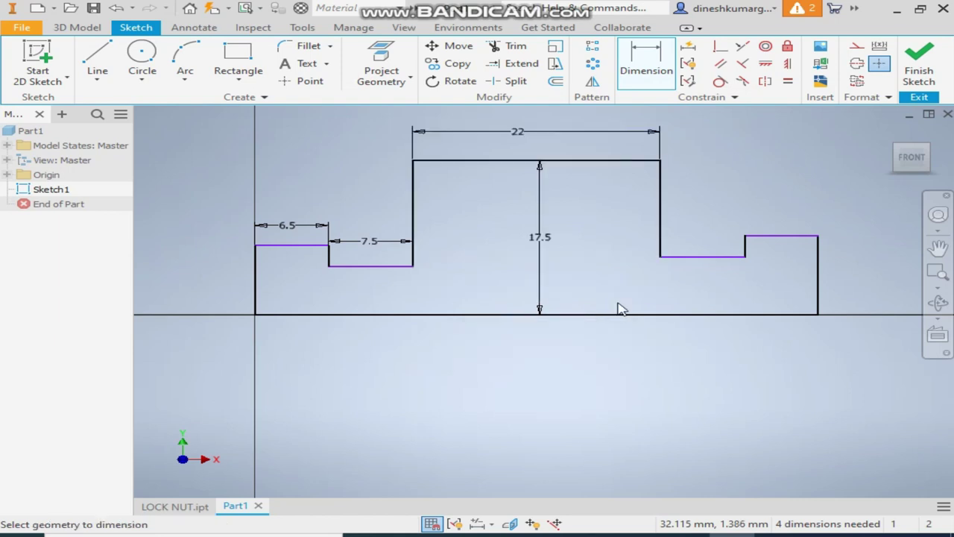
- Dimension the height of the 7.5 mm step line above the base line and set it to 38/2 mm
left_click(364, 266)
left_click(368, 313)
left_click(371, 297)
type("38/2")
key("Return")
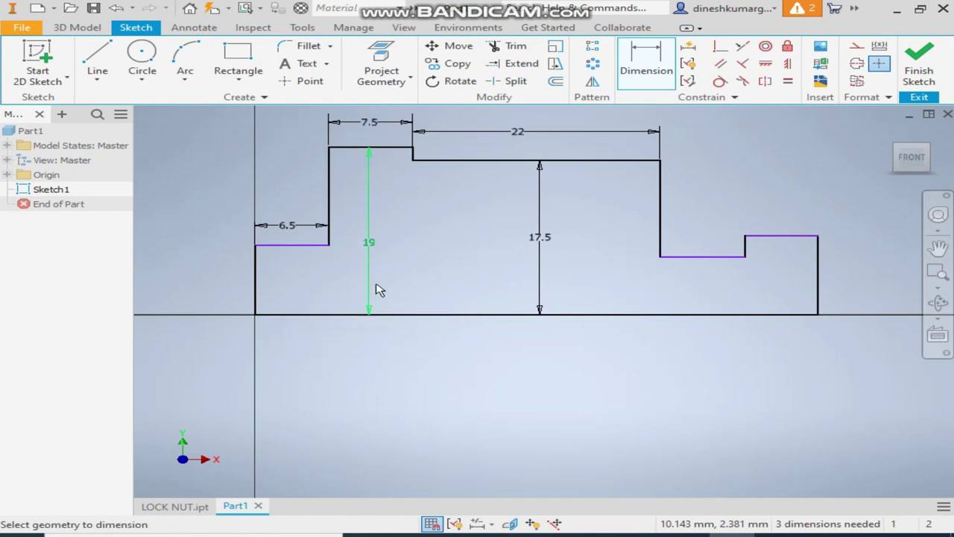
- Dimension the height of the 6.5 mm line above the base line and set it to 50/2 mm
left_click(306, 245)
left_click(310, 314)
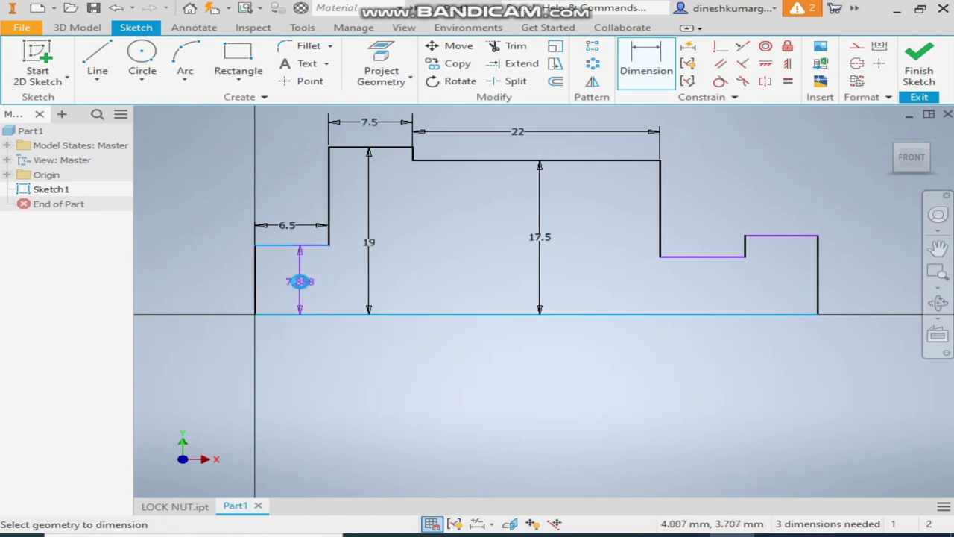
left_click(300, 281)
type("50/2")
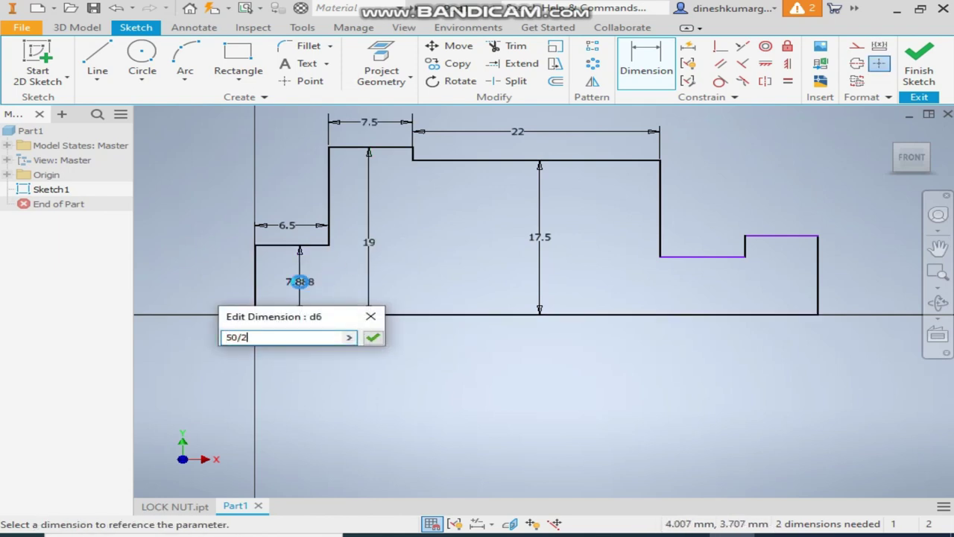
key("Return")
scroll(753, 328, "down", 3)
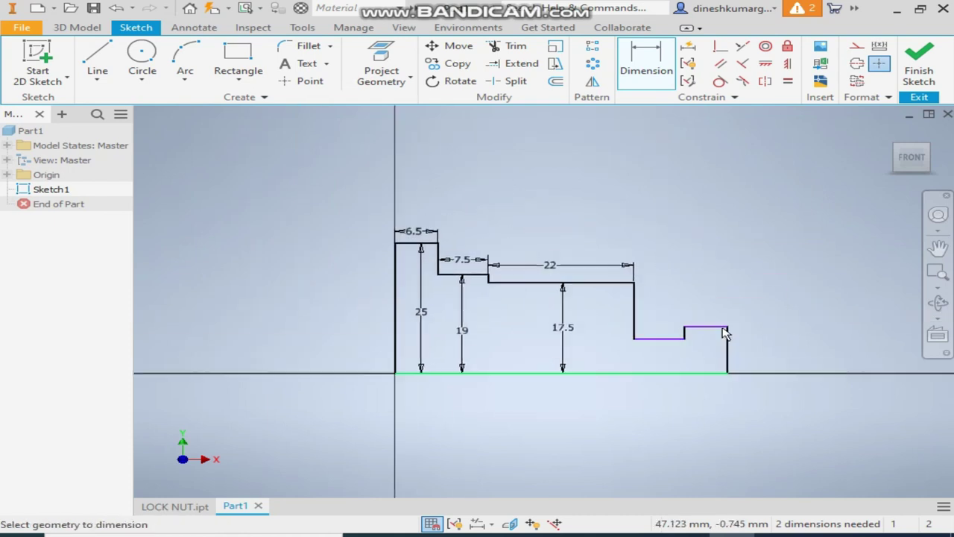
- Make the two outermost upper lines collinear, and likewise the two step lines on either side of the recess
left_click(743, 48)
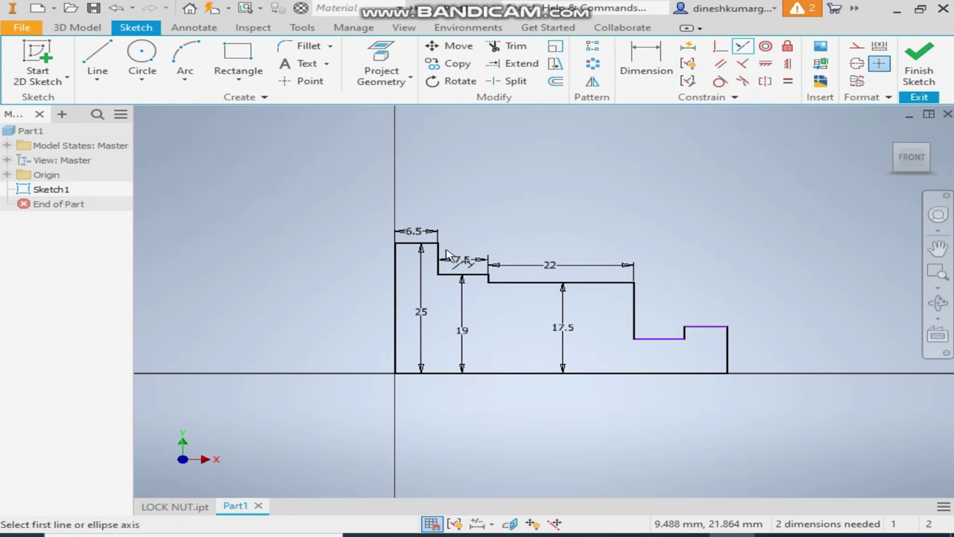
left_click(420, 244)
left_click(712, 326)
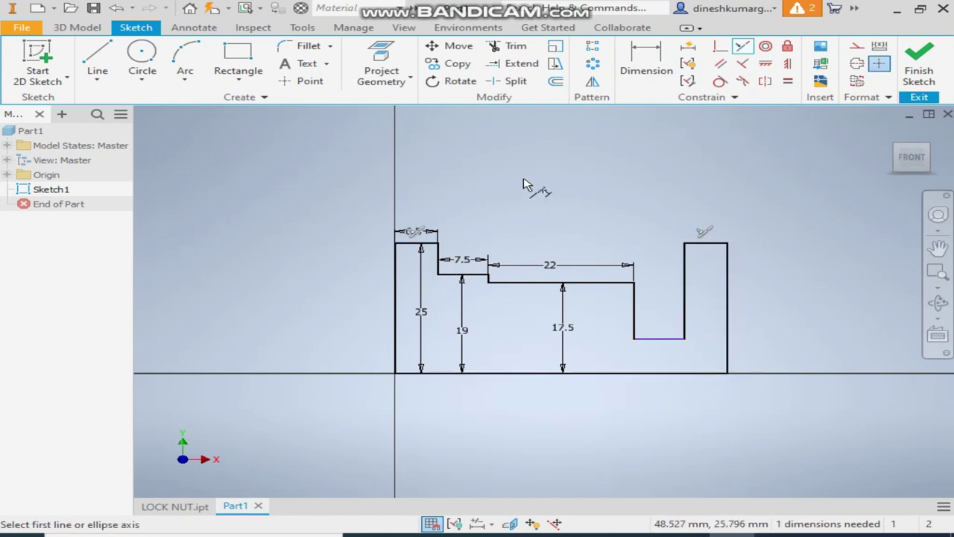
left_click(462, 276)
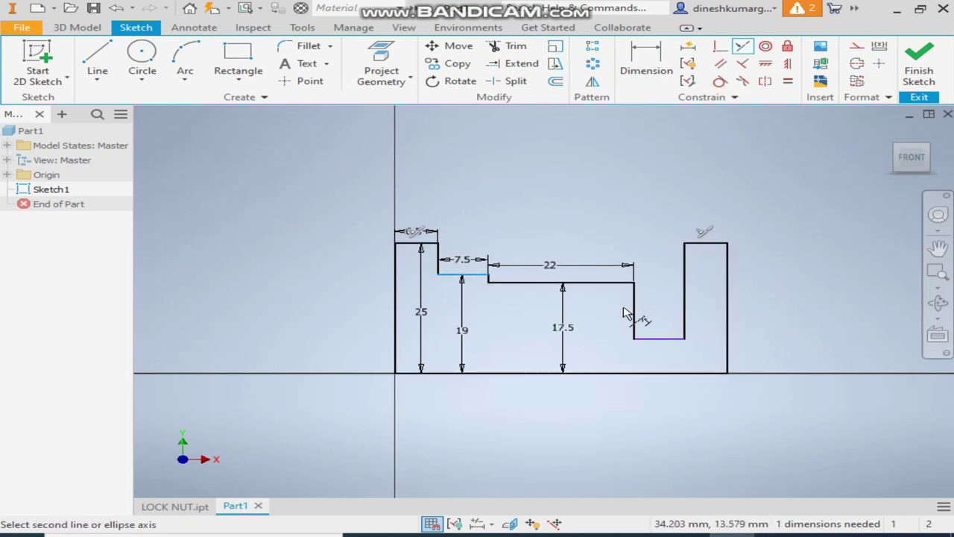
left_click(653, 339)
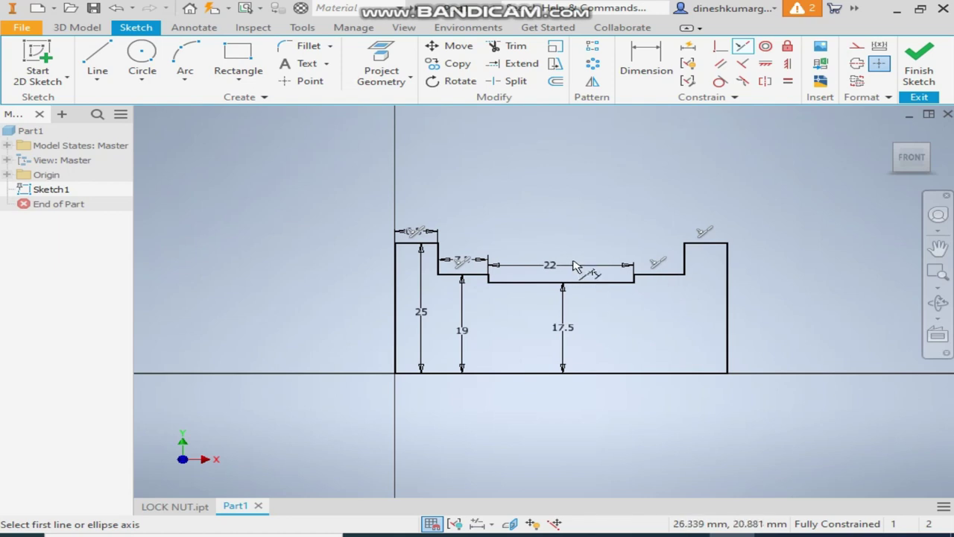
- Revolve the stepped profile a full 360 degrees about its base line
left_click(76, 27)
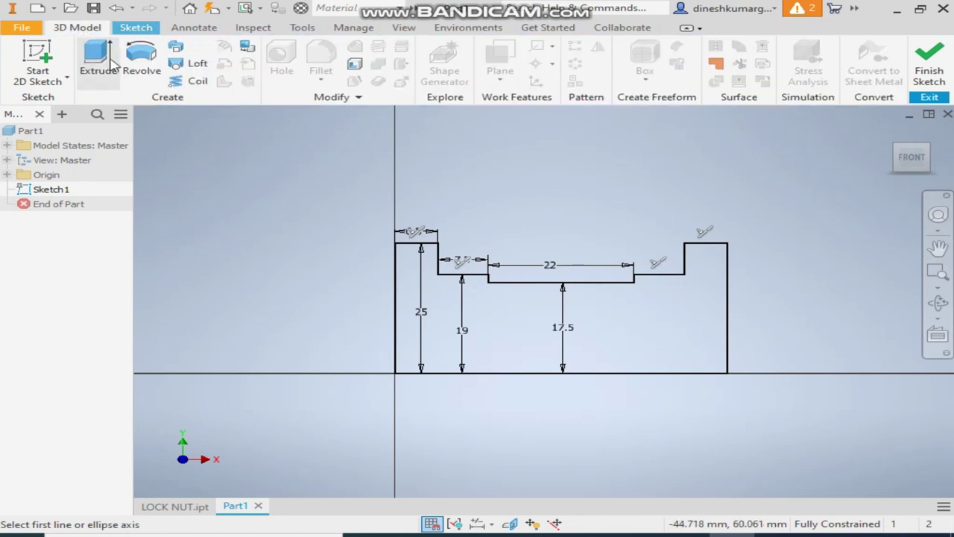
left_click(141, 61)
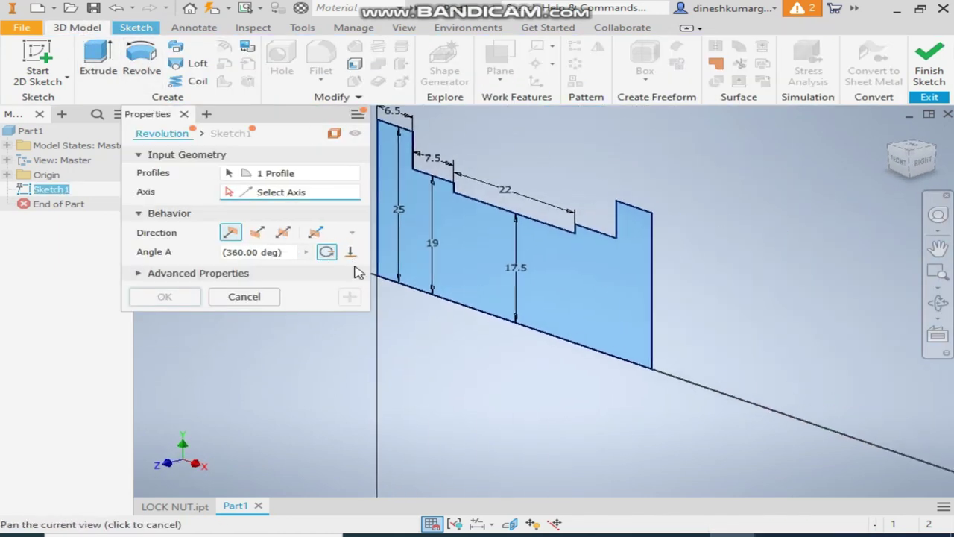
left_click(467, 312)
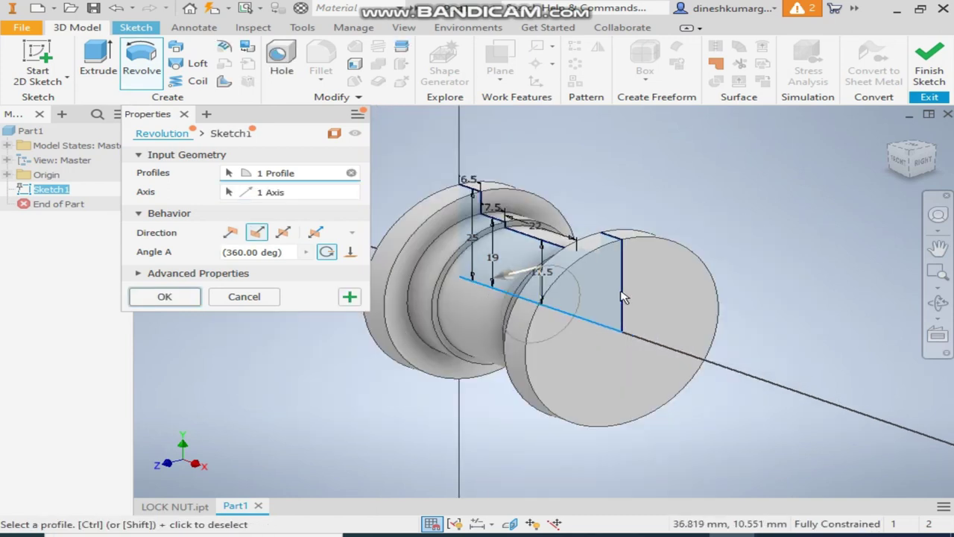
left_click(165, 296)
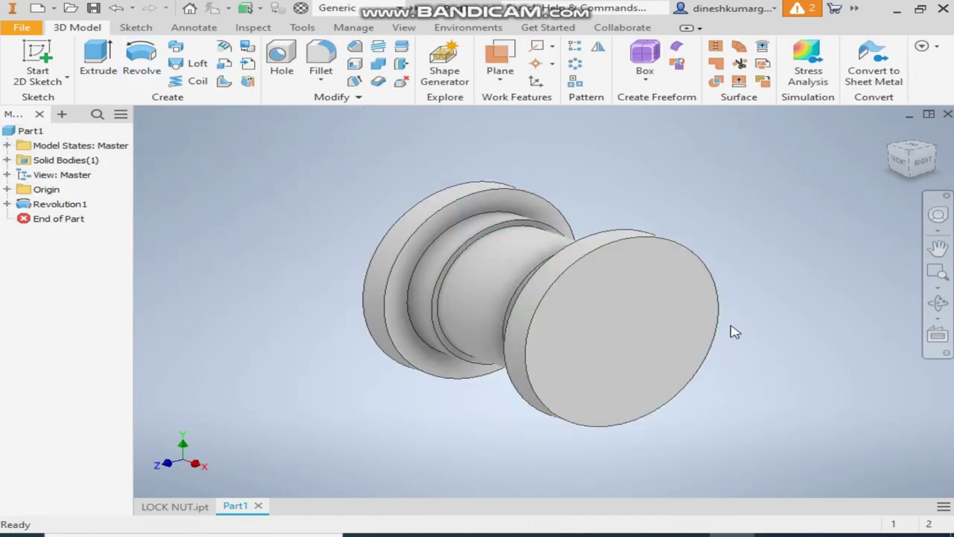
- Sketch a rectangle on the XY plane from the origin, extending past the far flange and below the body to cover its lower half
left_click(899, 161)
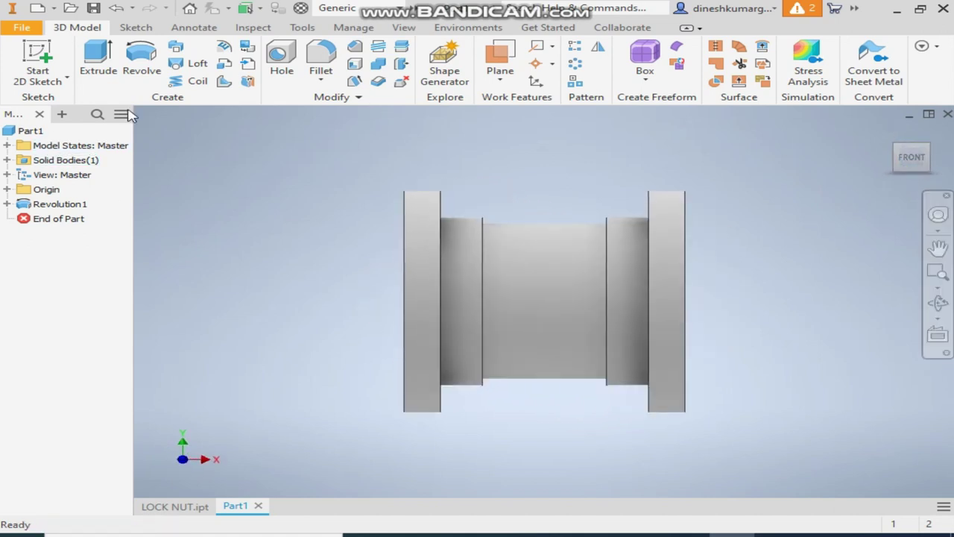
left_click(38, 75)
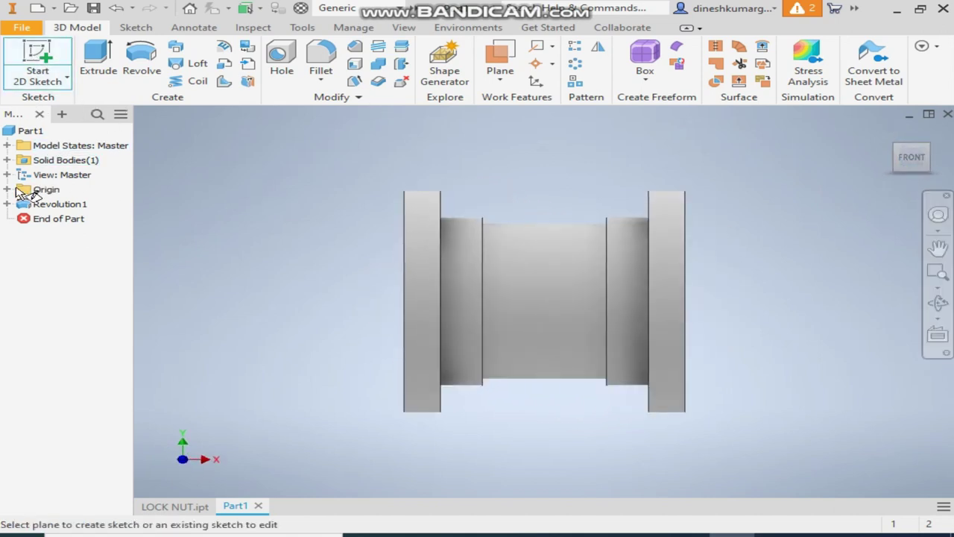
left_click(7, 189)
left_click(52, 233)
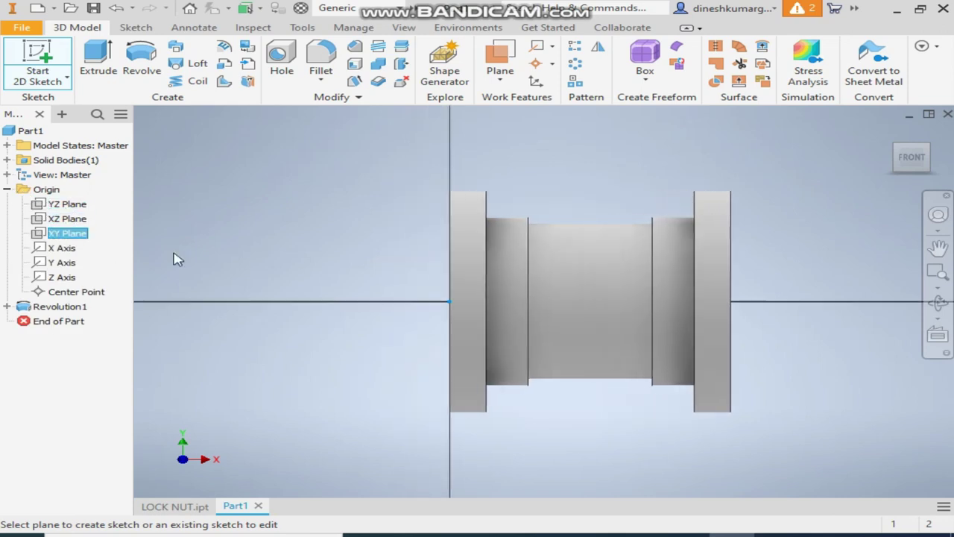
left_click(251, 68)
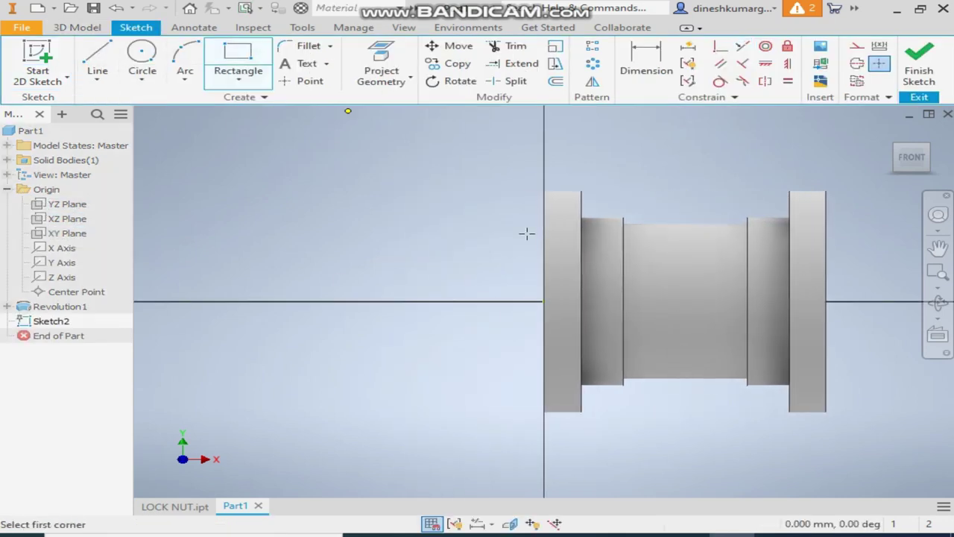
left_click(544, 301)
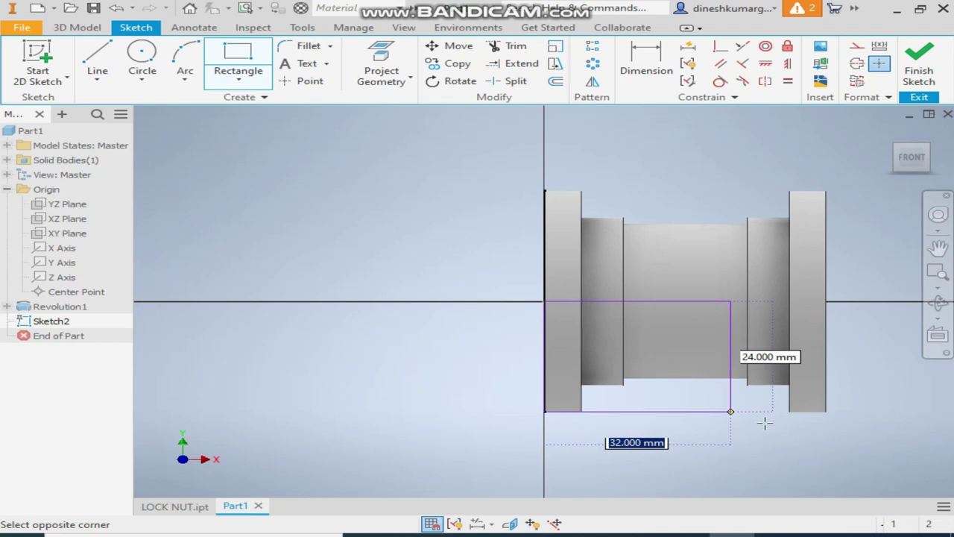
left_click(858, 453)
scroll(655, 218, "down", 3)
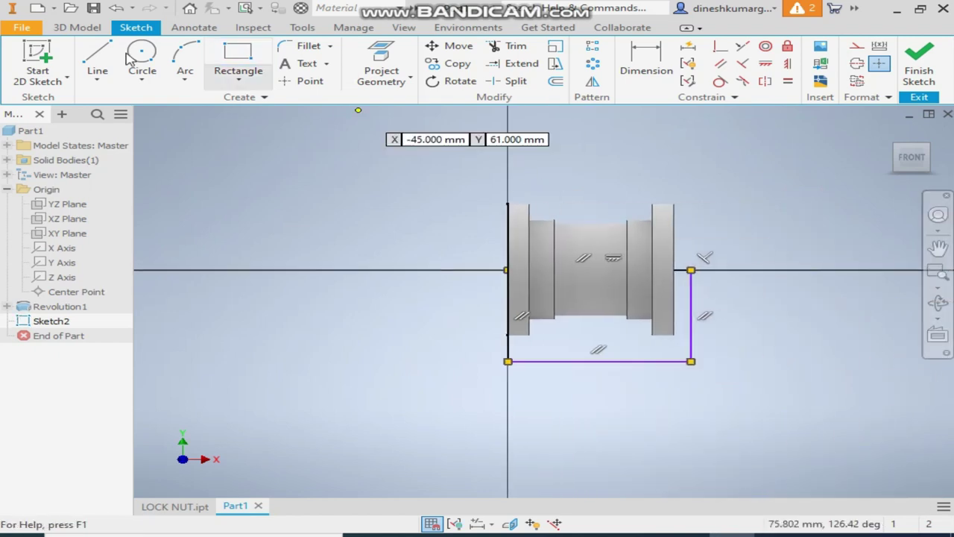
- Extrude the rectangle as a symmetric cut through all to remove the lower half of the revolved body
left_click(77, 26)
left_click(107, 72)
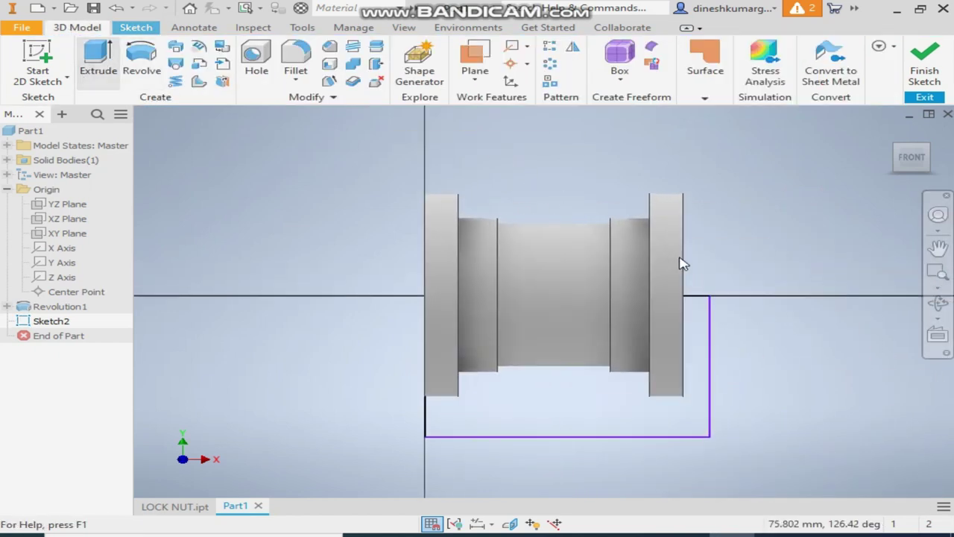
left_click(941, 159)
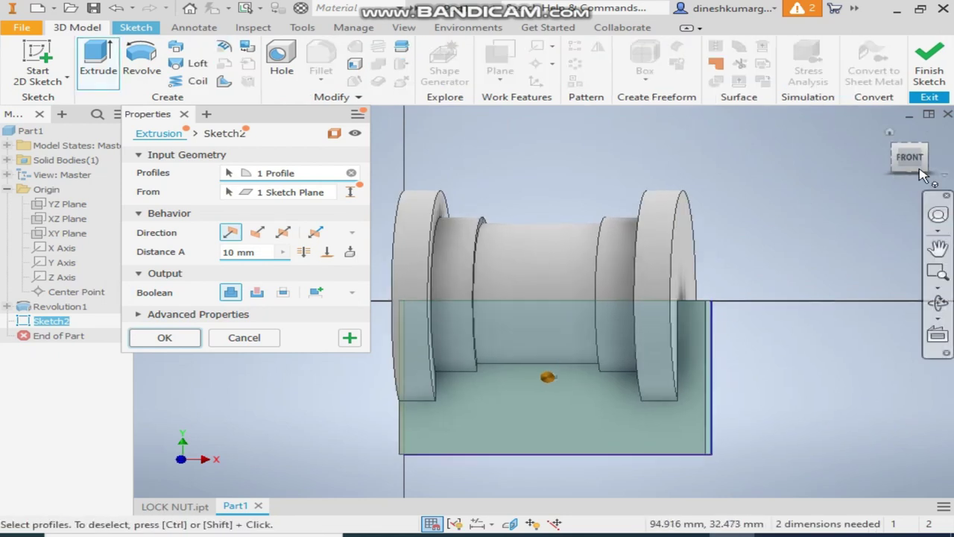
left_click(283, 234)
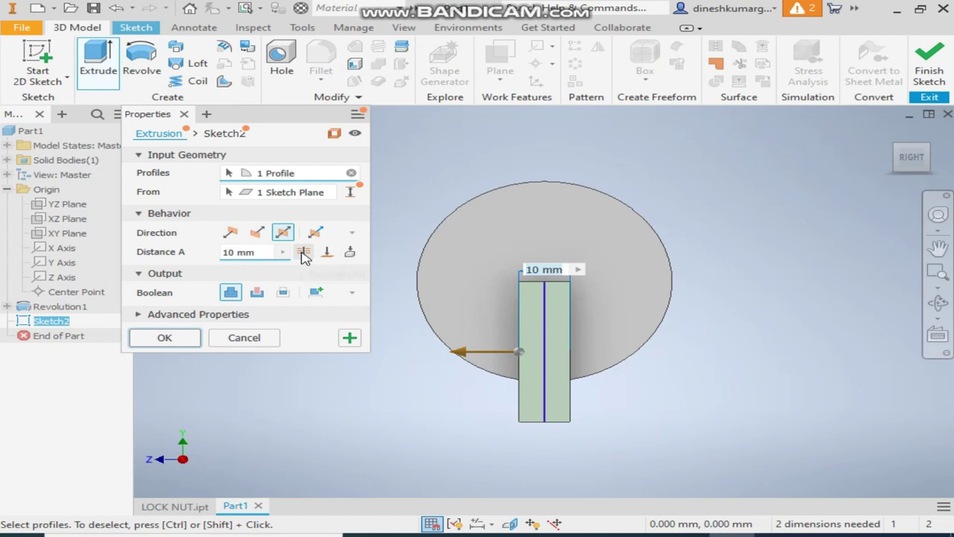
left_click(303, 252)
left_click(257, 293)
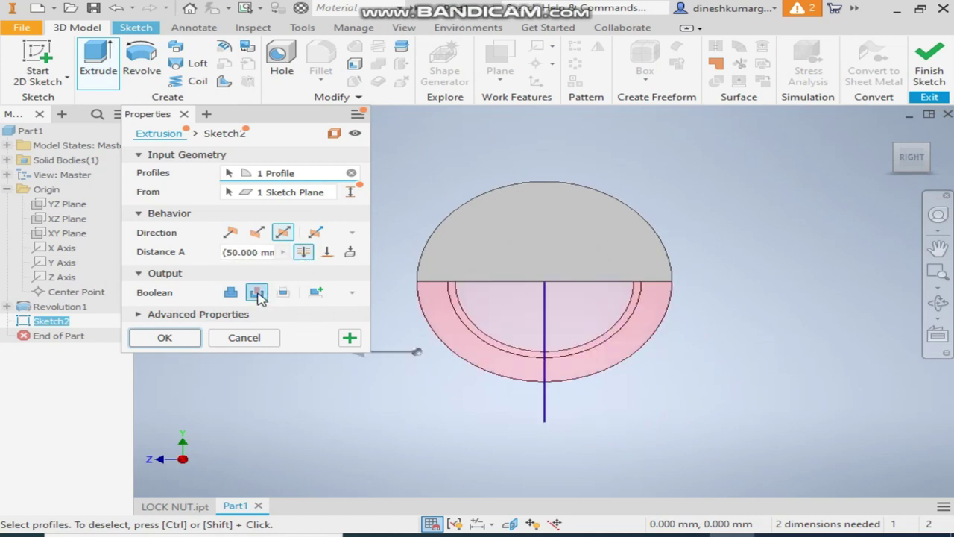
left_click(165, 340)
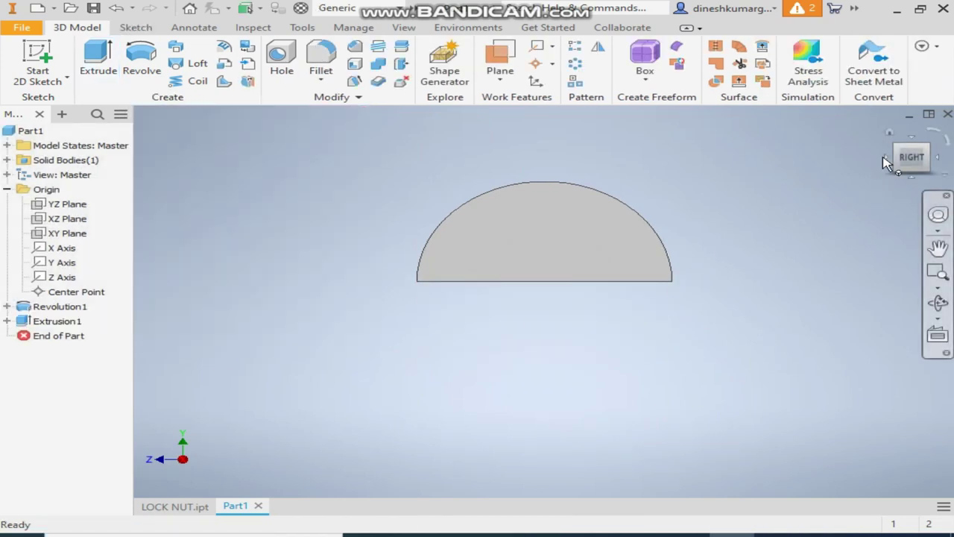
- Start a sketch on the left semicircular end face and draw a 25 mm diameter circle centred on the origin
left_click(889, 160)
left_click(888, 167)
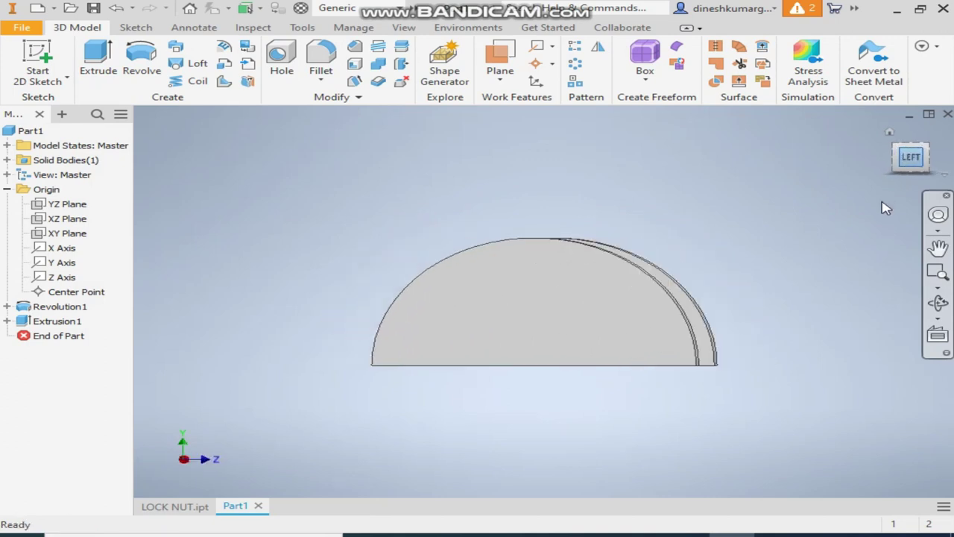
left_click(537, 313)
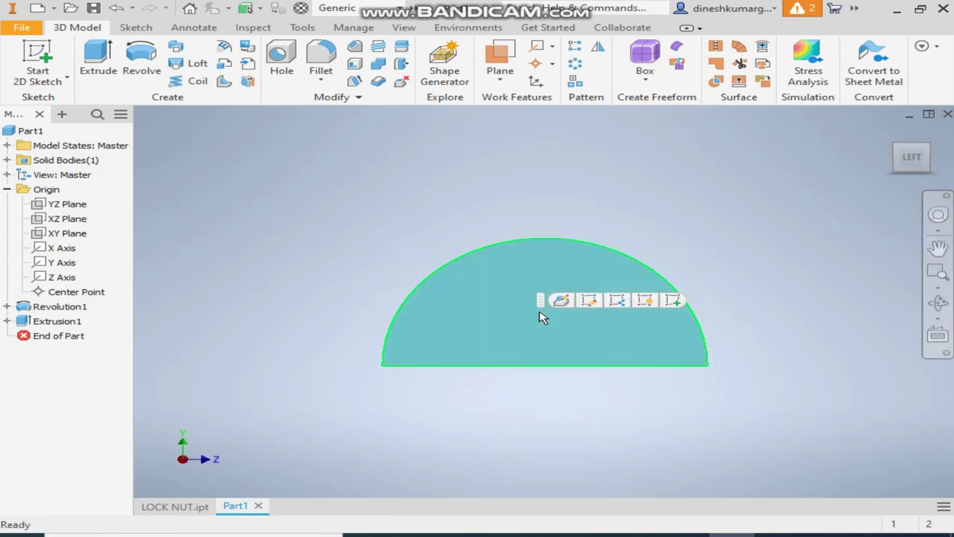
left_click(672, 301)
left_click(142, 60)
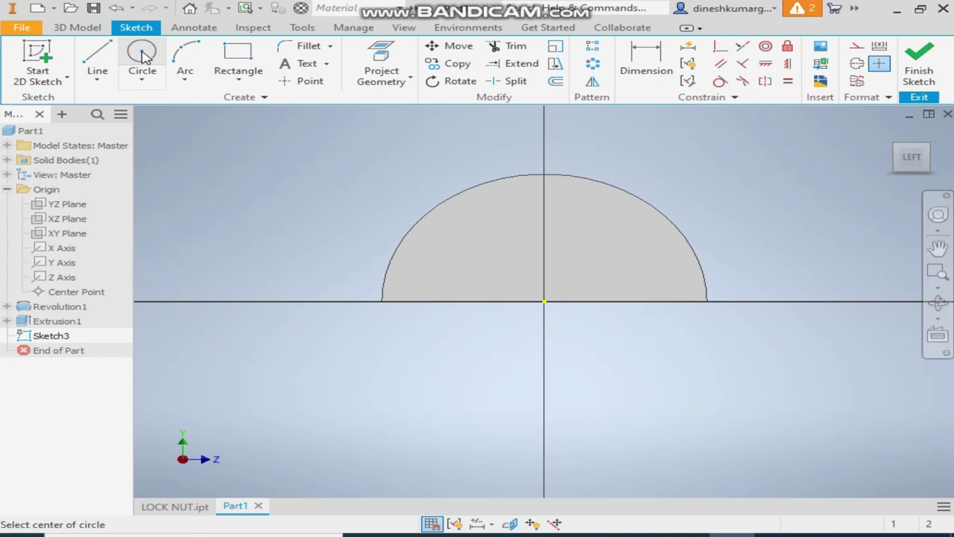
left_click(544, 301)
type("25")
key("Return")
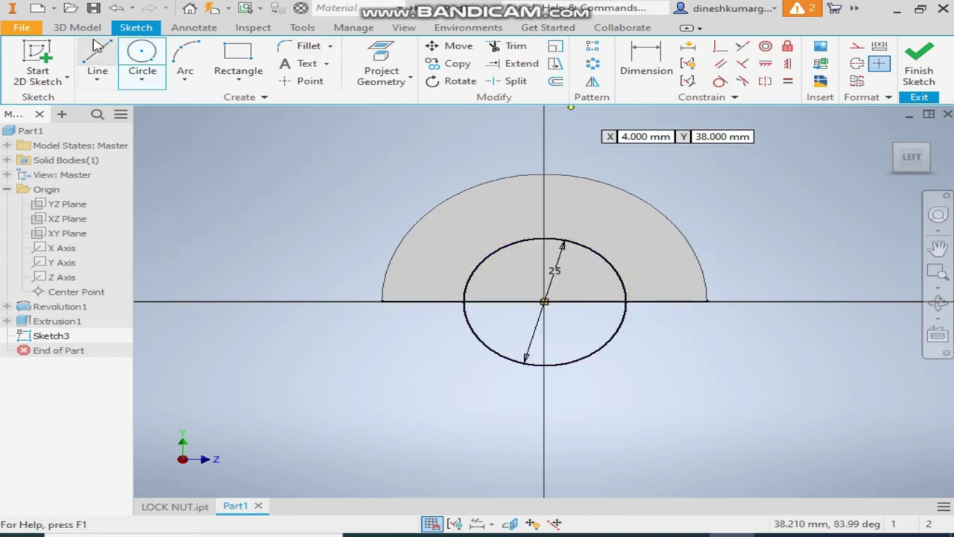
- Extrude the 25 mm circle as a 69 mm cut along the full length of the half body
left_click(77, 28)
left_click(92, 63)
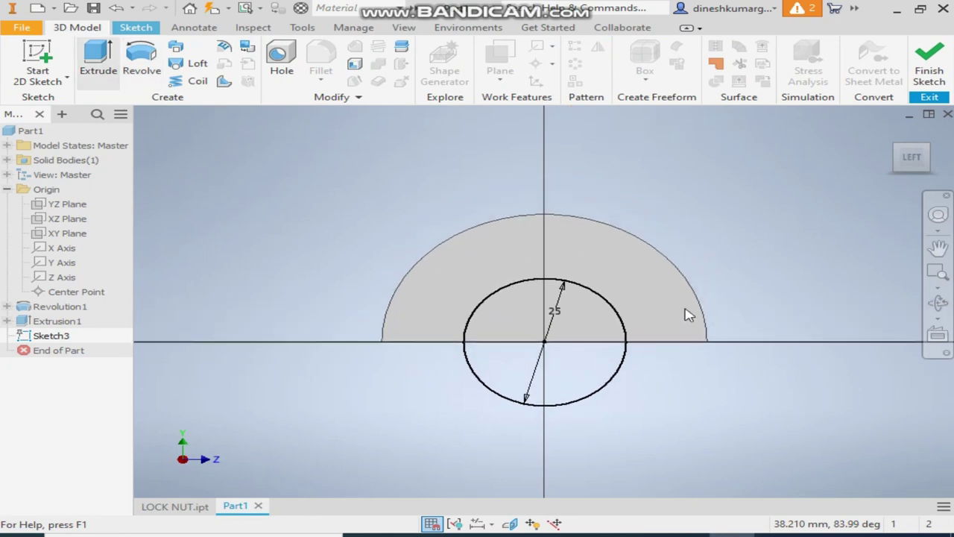
left_click(940, 157)
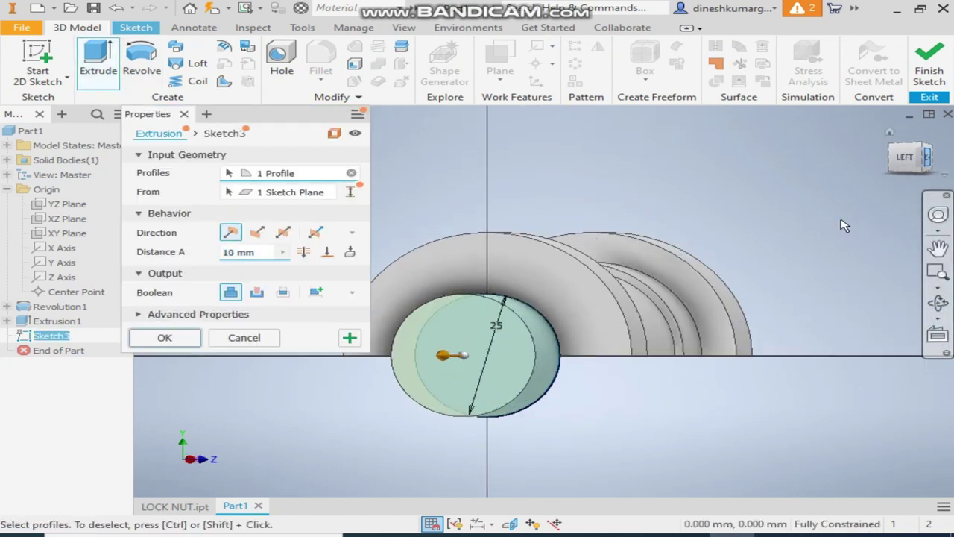
left_click(257, 292)
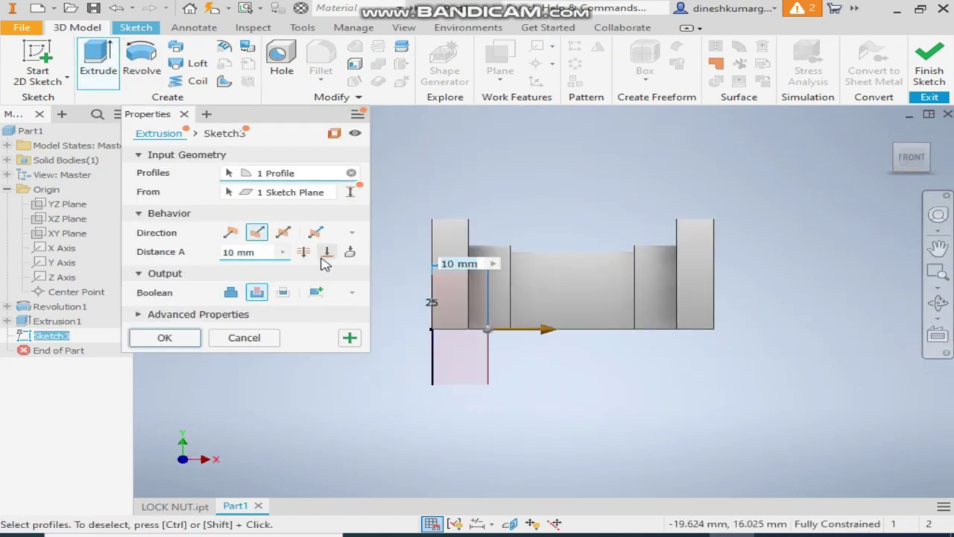
left_click_drag(547, 334, 857, 331)
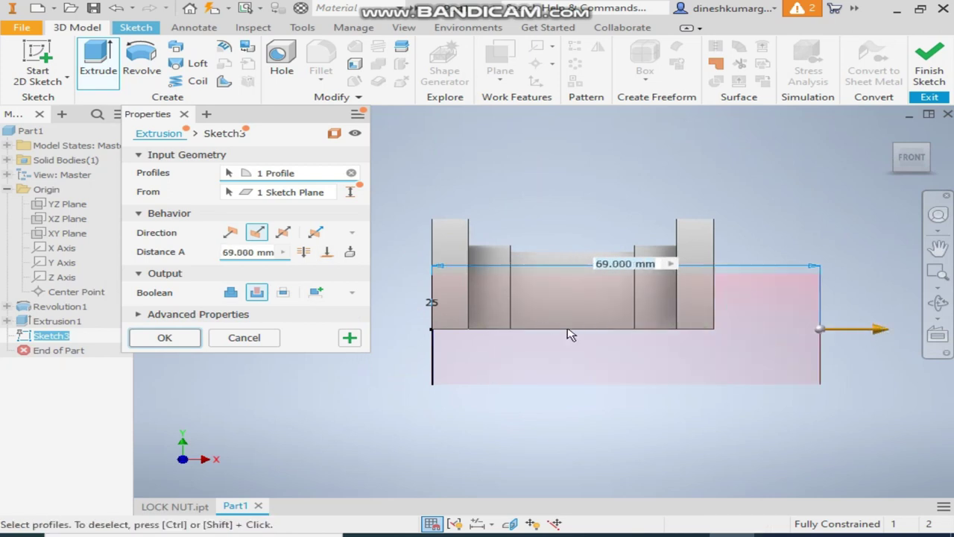
left_click(164, 337)
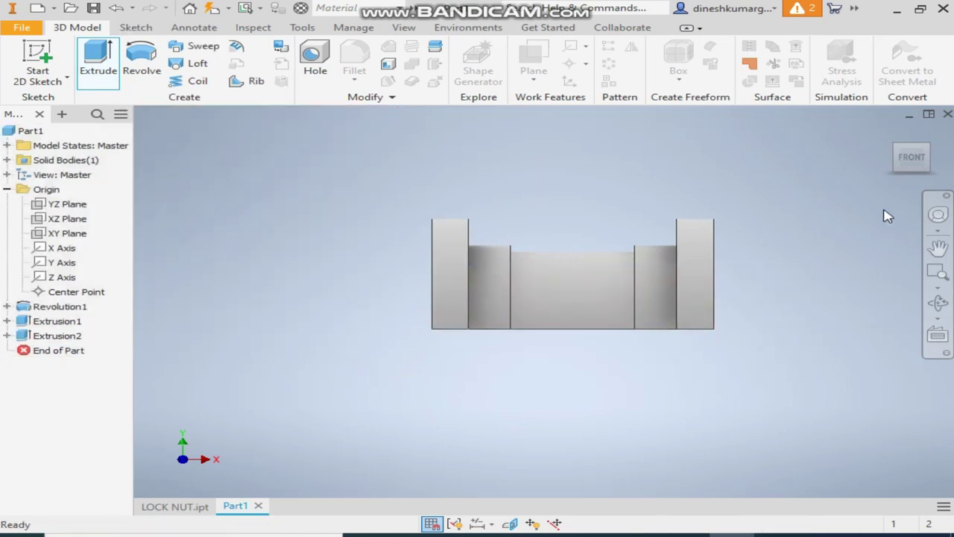
- Start a sketch on the XZ plane and draw a 6 mm diameter circle on the bore's centreline, 25 mm from the origin
left_click(898, 153)
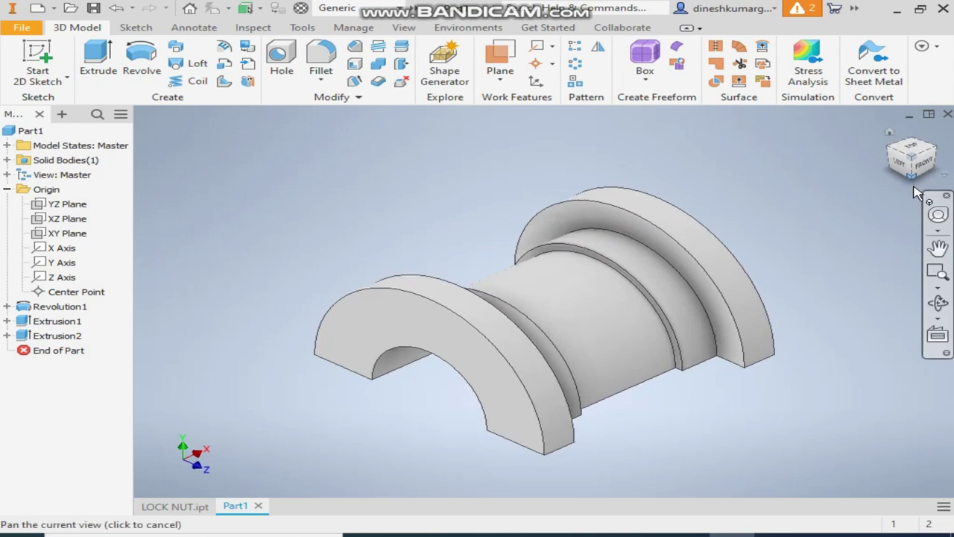
left_click(912, 176)
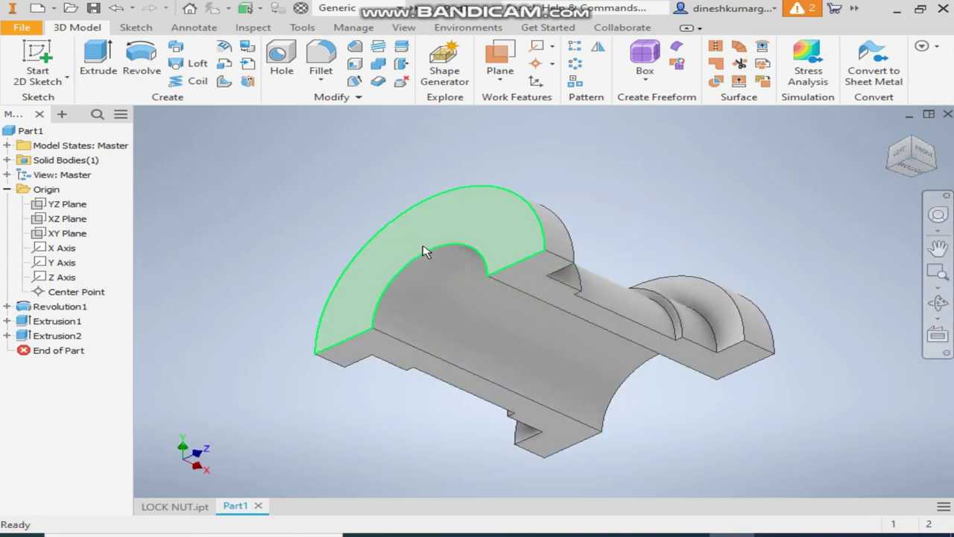
left_click(908, 151)
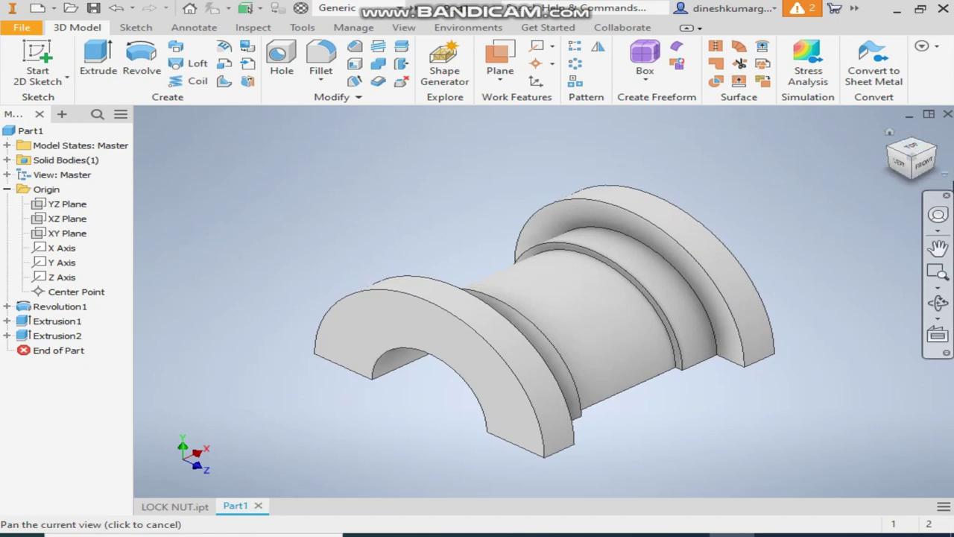
left_click(919, 176)
left_click(66, 219)
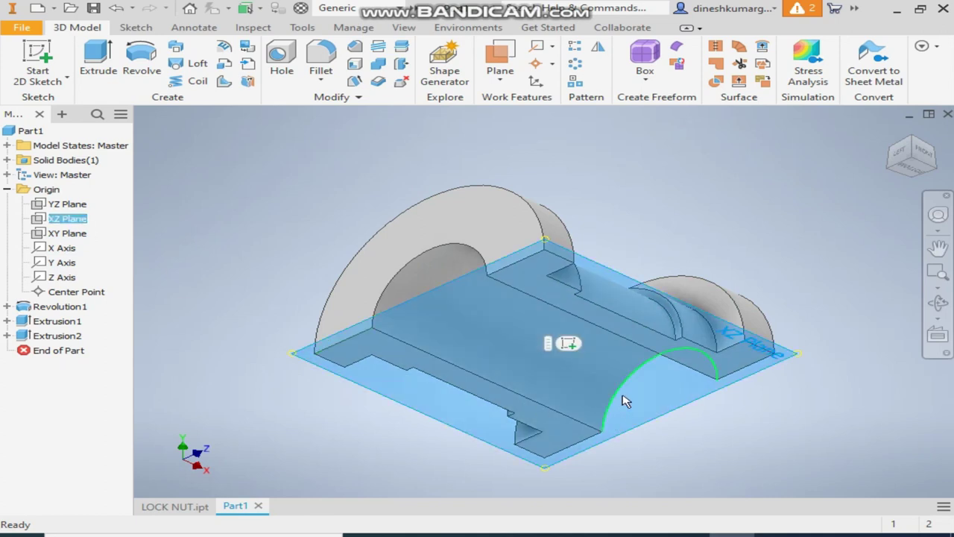
left_click(568, 342)
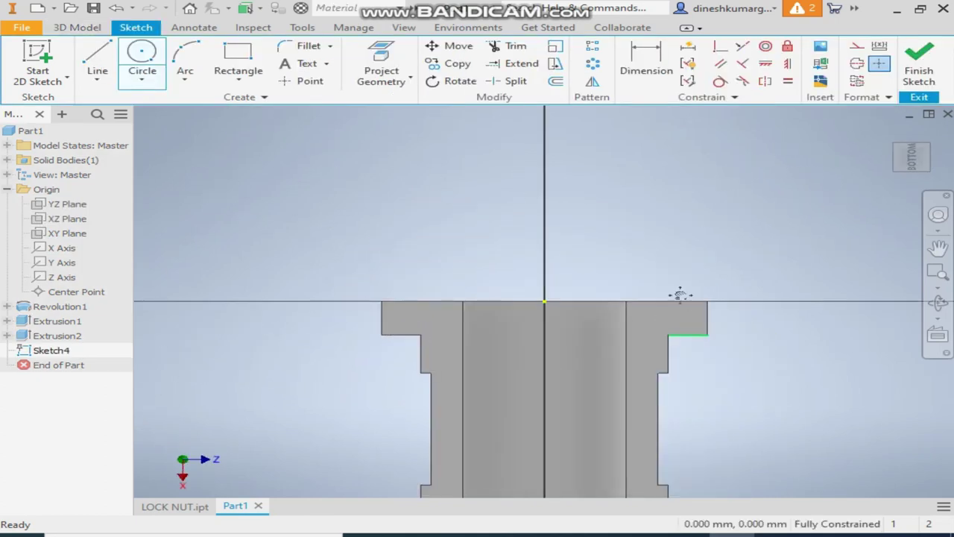
left_click(142, 60)
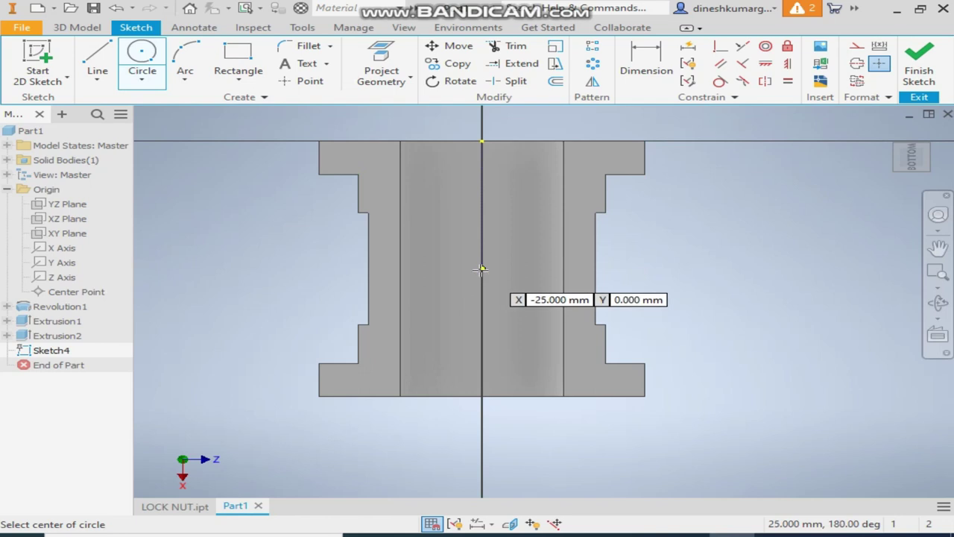
left_click(481, 270)
type("6")
key("Return")
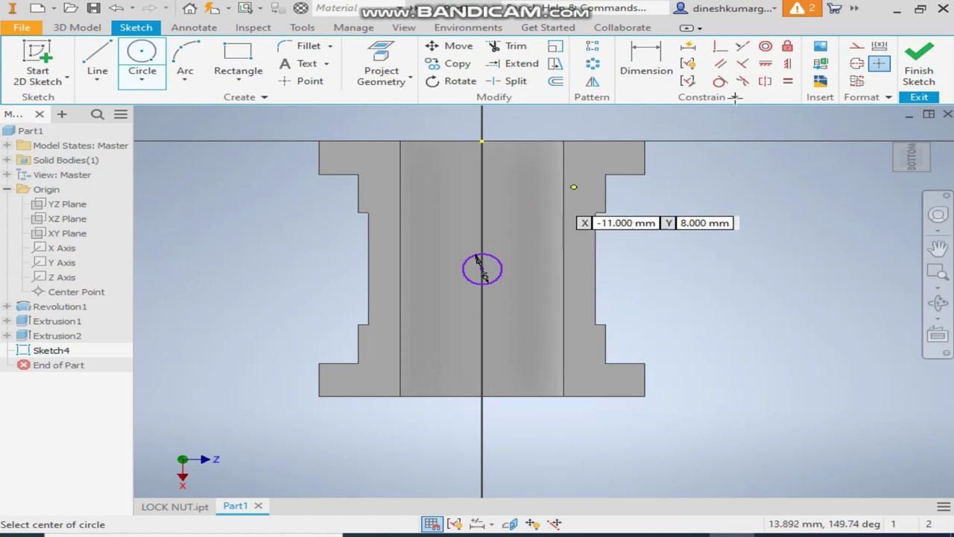
- Align the 6 mm circle's centre with the origin using a horizontal constraint
left_click(788, 65)
left_click(482, 142)
left_click(482, 270)
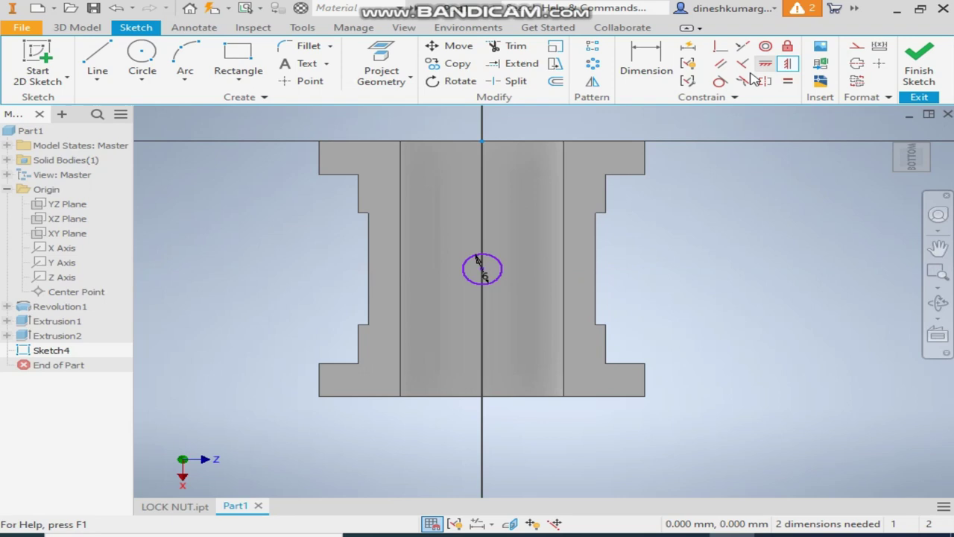
left_click(765, 63)
left_click(482, 142)
left_click(482, 270)
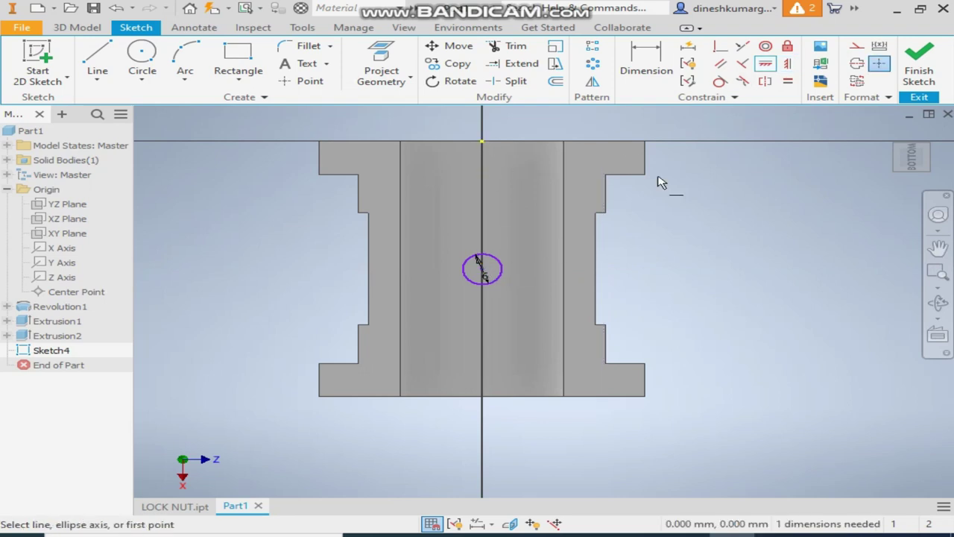
- Align the 6 mm circle's centre with the midpoint of the central recess's outer edge using a vertical constraint
left_click(787, 64)
left_click(595, 276)
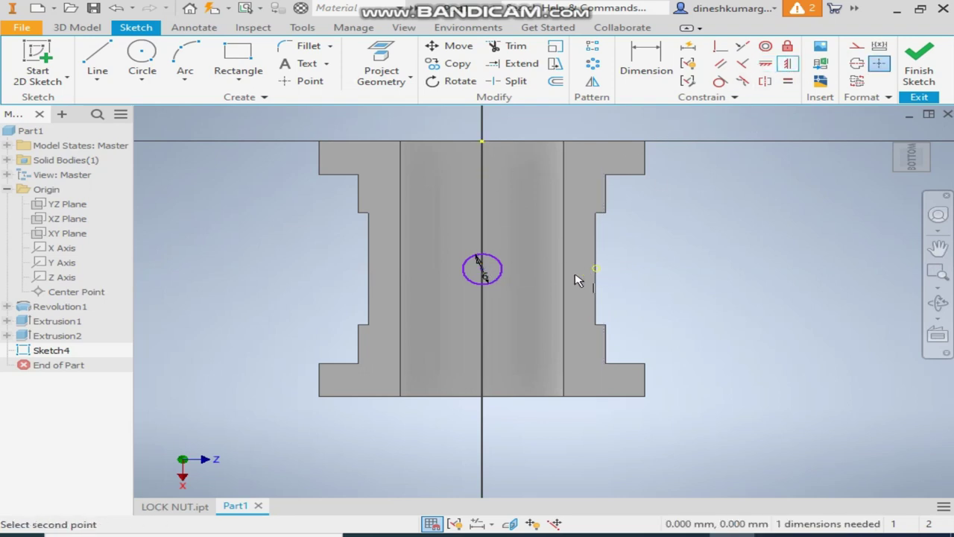
left_click(480, 270)
left_click(77, 27)
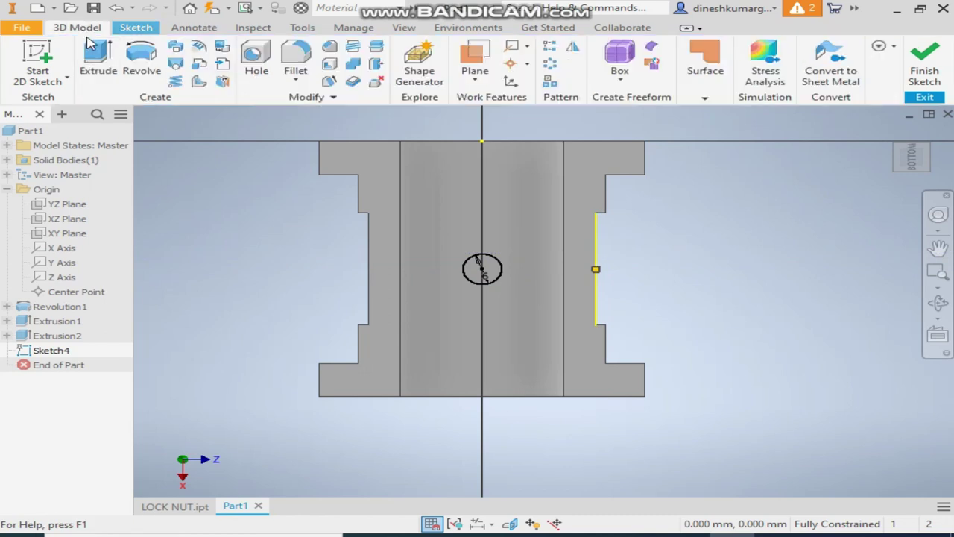
- Extrude the 6 mm circle as a 69 mm cut through the half body's wall and view the hole from above
left_click(98, 67)
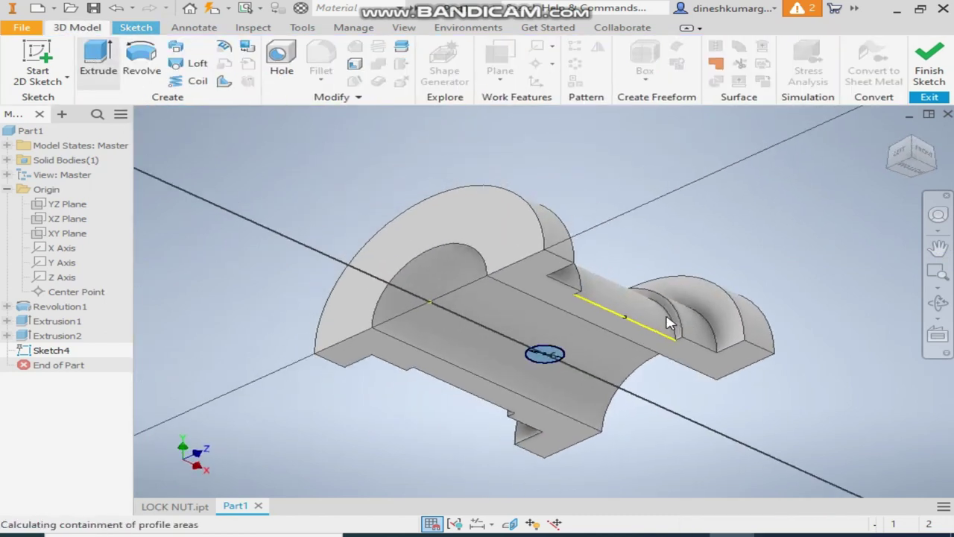
left_click(256, 292)
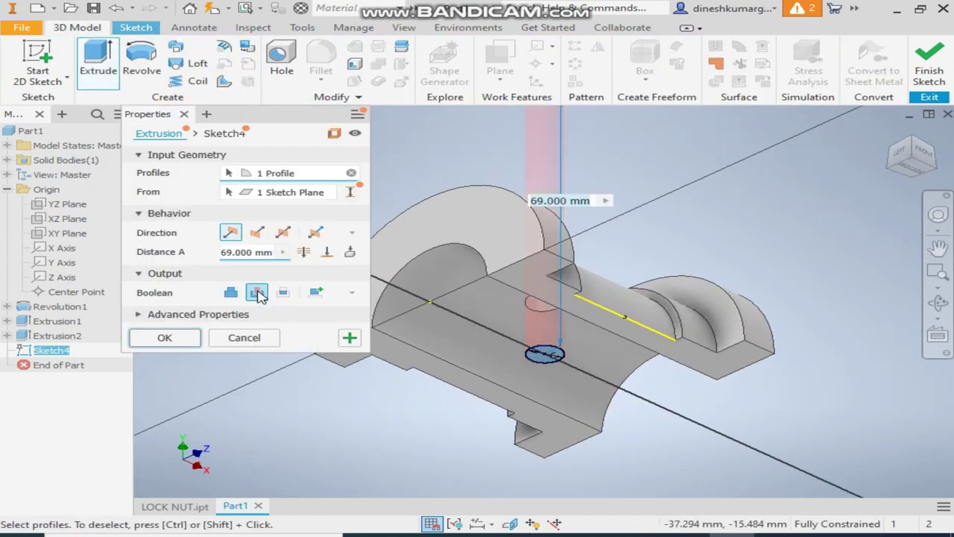
left_click(164, 337)
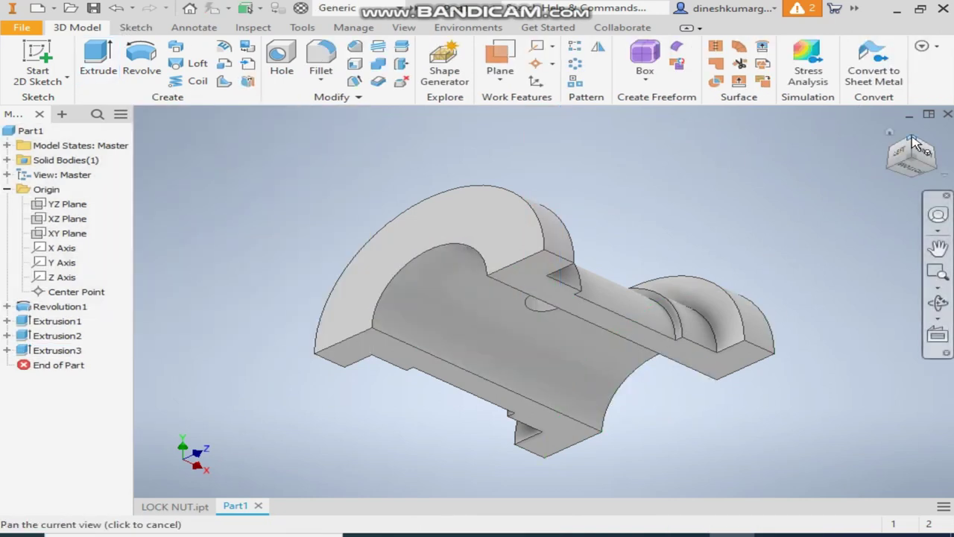
left_click(913, 163)
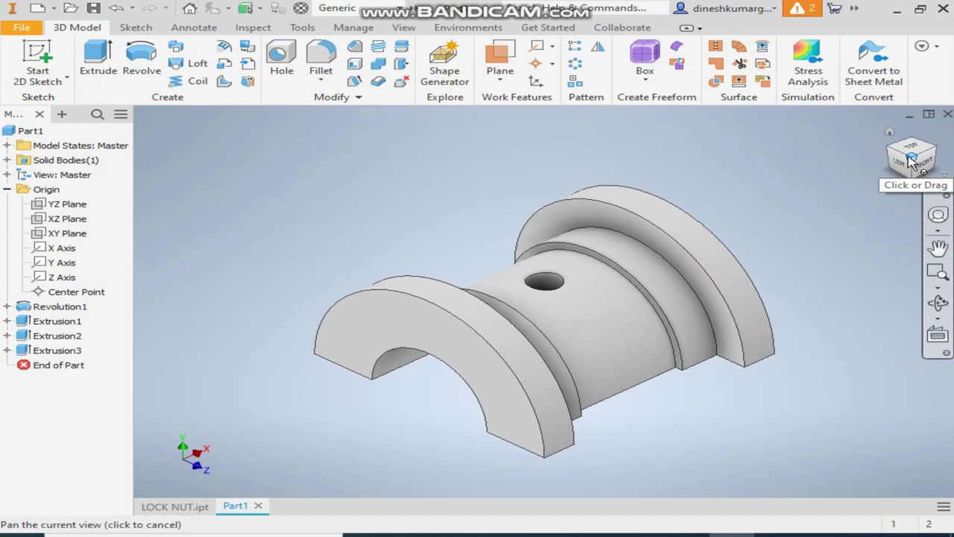
- Save the part as UPPER BLOCK in the BLOCK folder
left_click(93, 8)
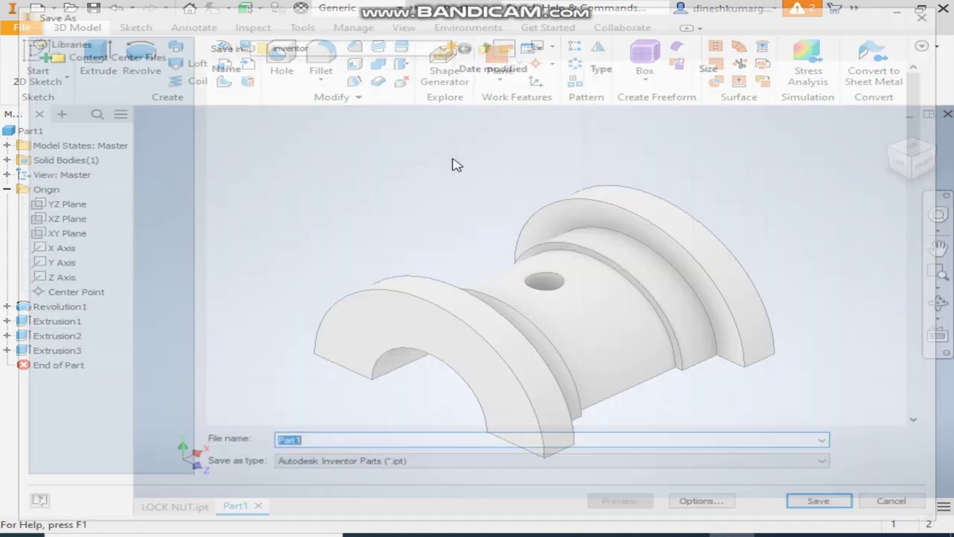
scroll(341, 324, "down", 20)
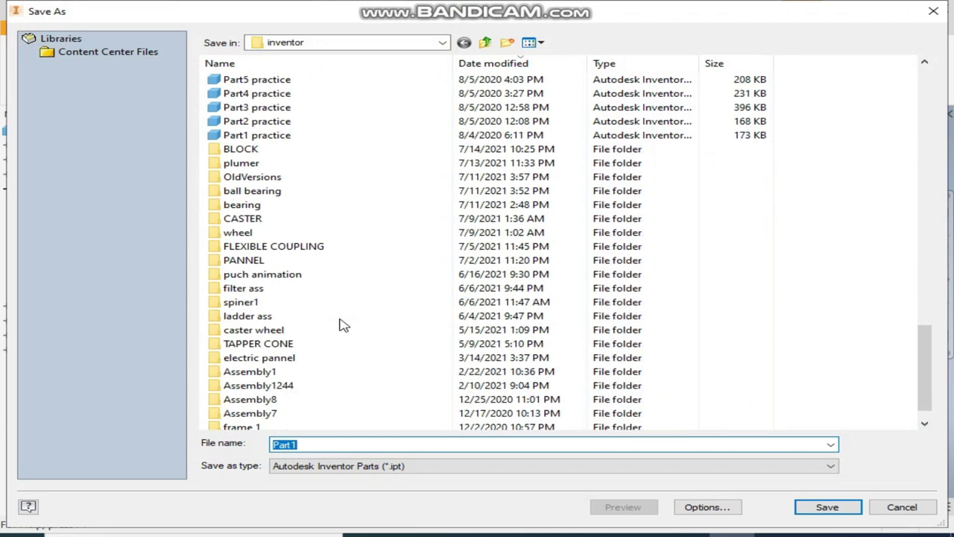
double_click(268, 149)
type("B")
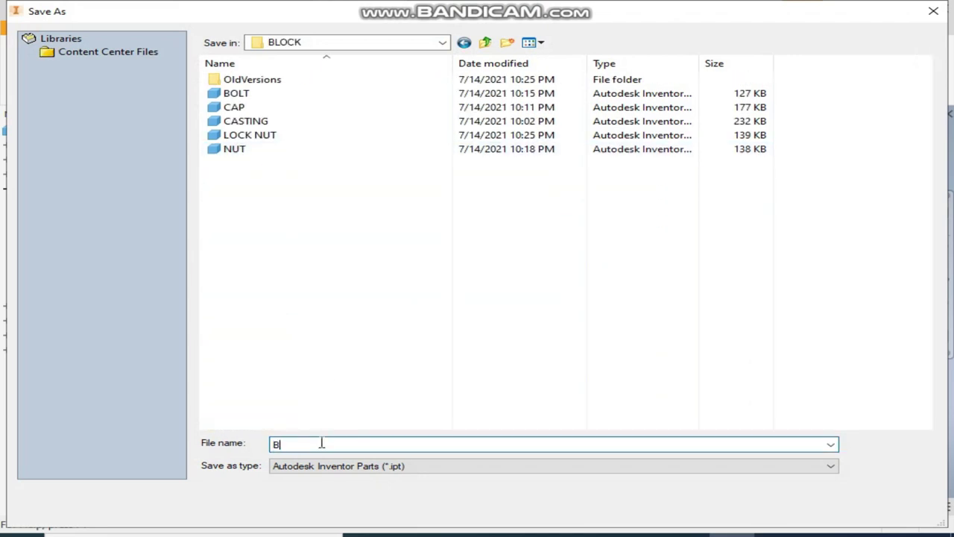
type("LOC")
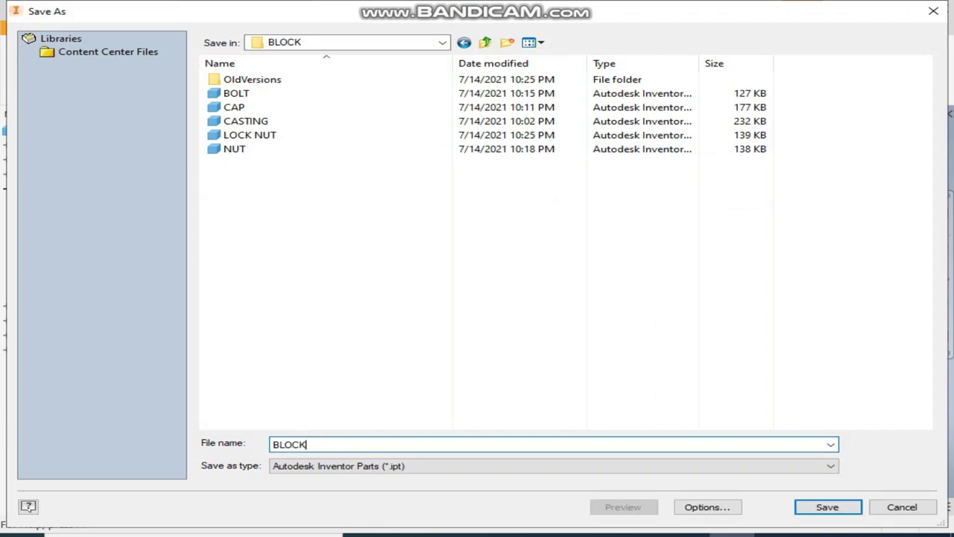
type("K")
left_click(273, 444)
type("UPPER")
key("Return")
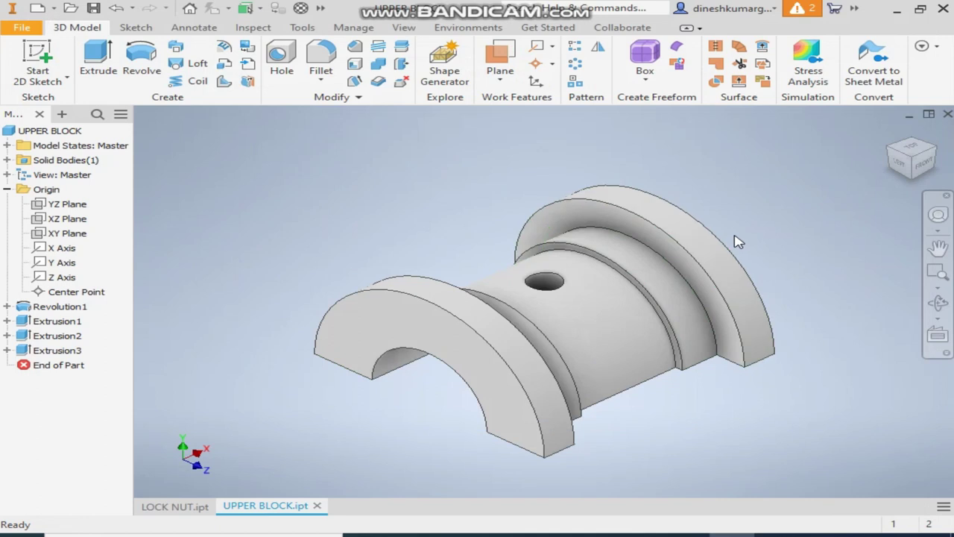
- Change the appearance of the whole part from the default to a glossy red
left_click(322, 9)
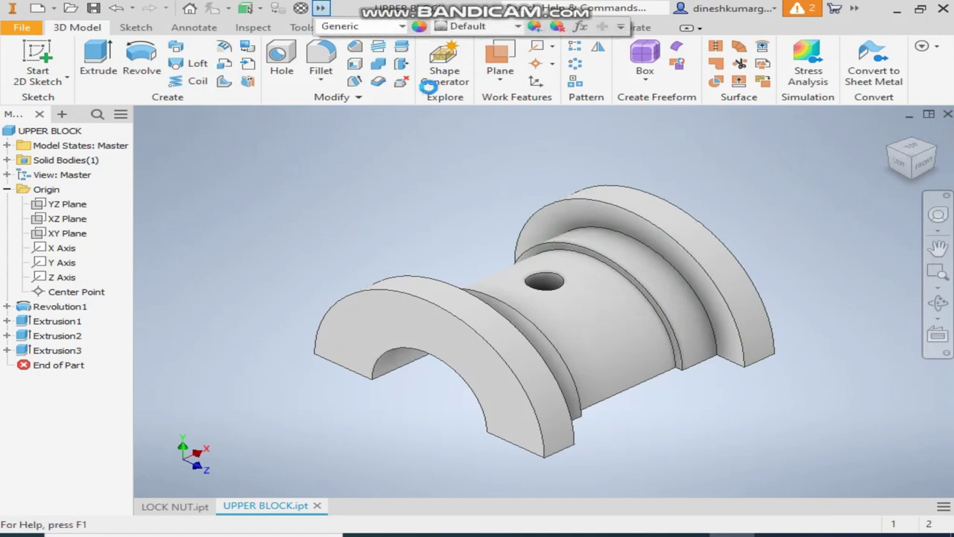
left_click(372, 26)
left_click(455, 24)
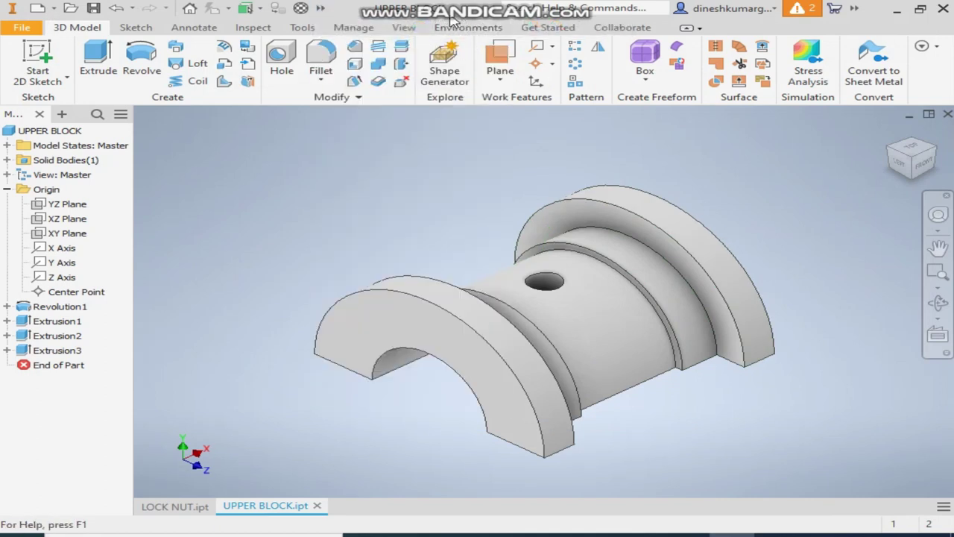
left_click(320, 10)
left_click(477, 26)
scroll(472, 171, "down", 3)
scroll(474, 194, "up", 10)
scroll(472, 201, "up", 1)
scroll(472, 201, "down", 14)
scroll(471, 204, "down", 15)
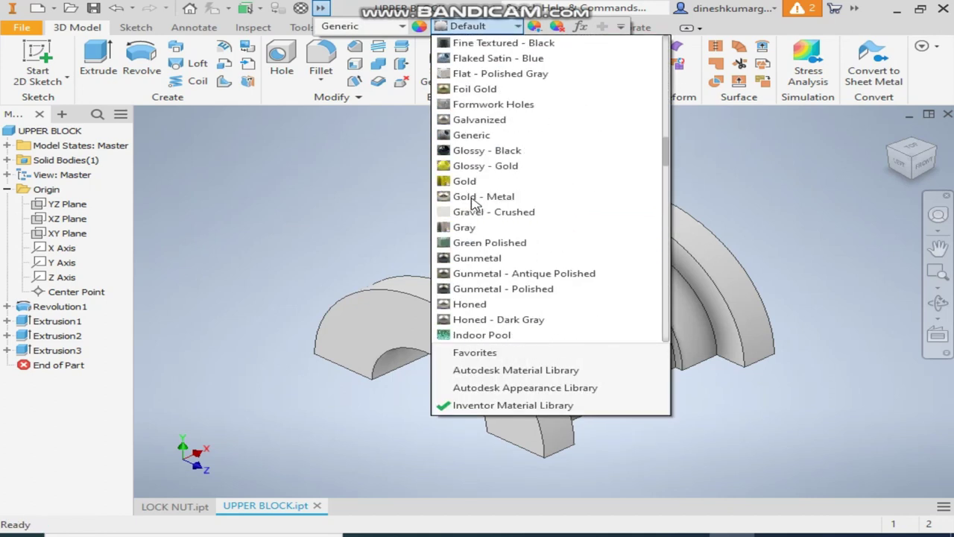
left_click(477, 196)
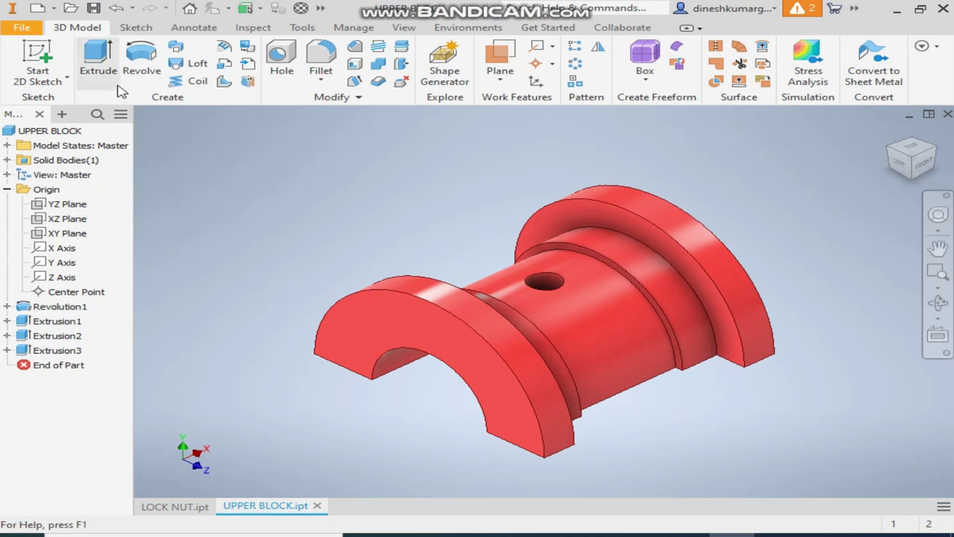
- Save the part under the new name BOTTOM BLOCK in the BLOCK folder
left_click(18, 28)
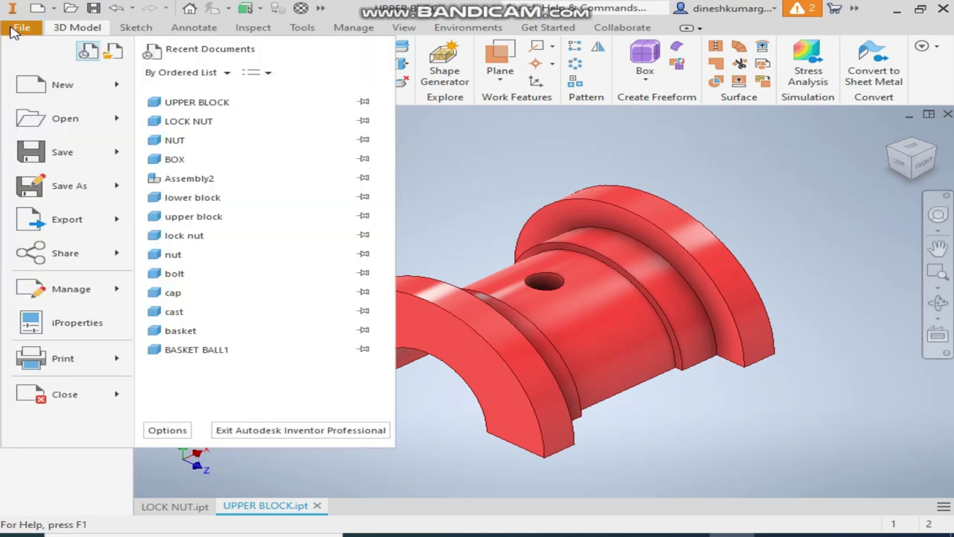
left_click(74, 184)
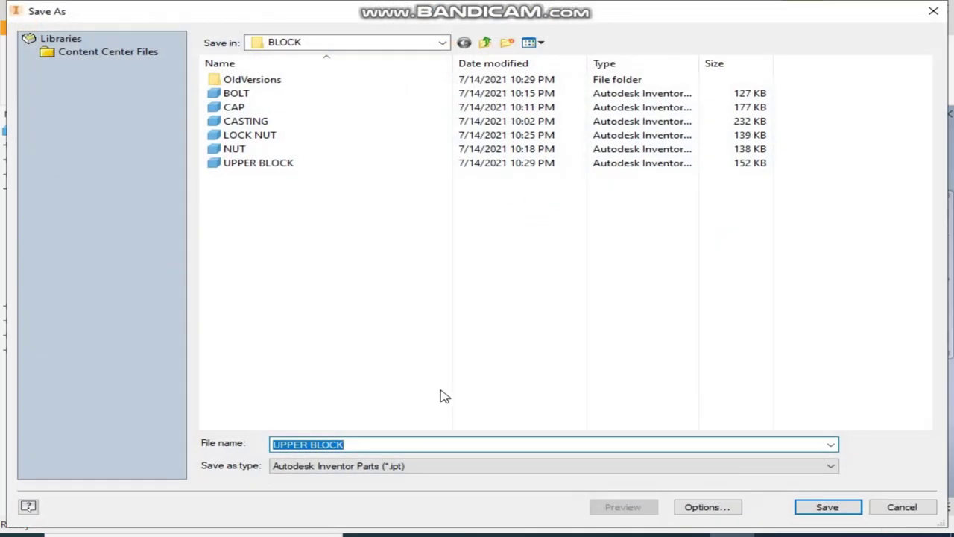
left_click(303, 445)
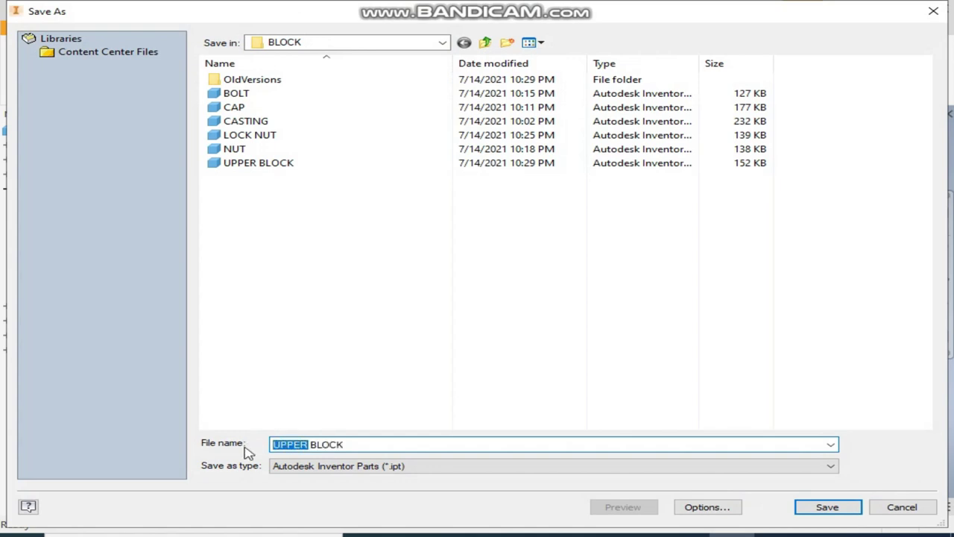
type("BO")
type("T")
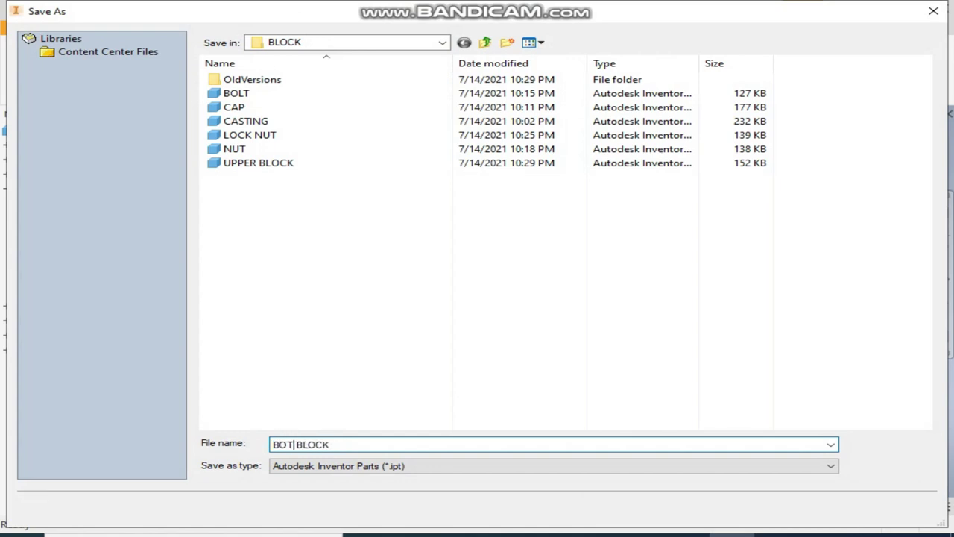
type("TOM")
key("Return")
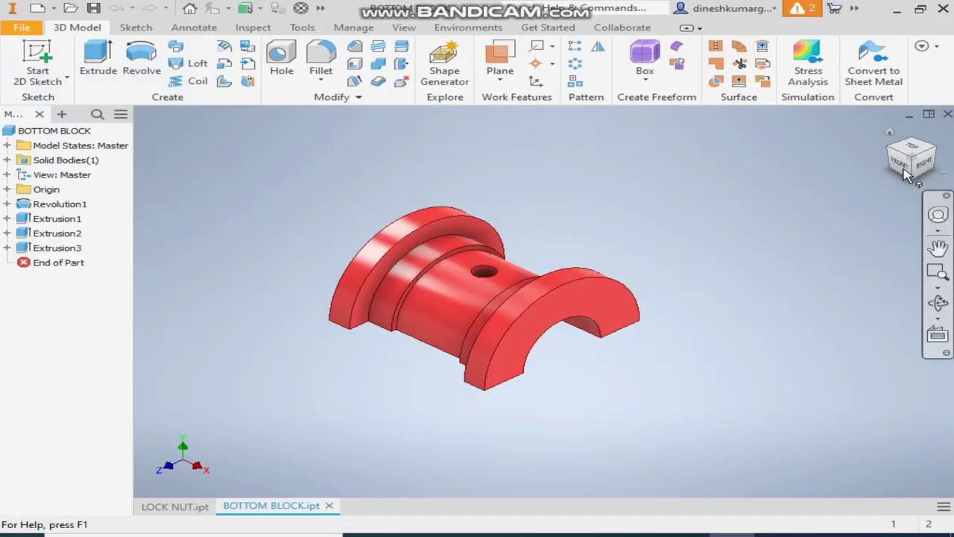
- Delete the extrusion that cuts the 6 mm hole, together with its consumed sketch
left_click(52, 249)
key("Delete")
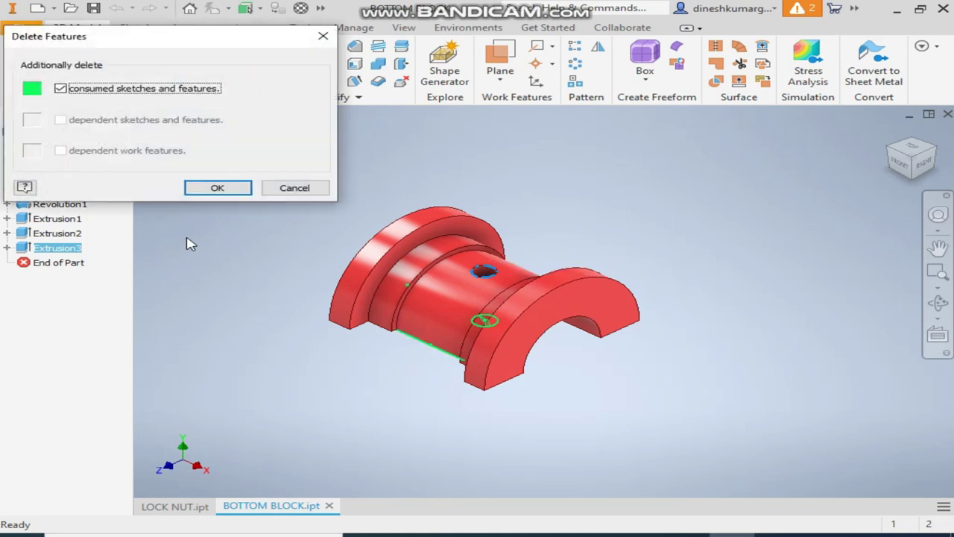
left_click(217, 189)
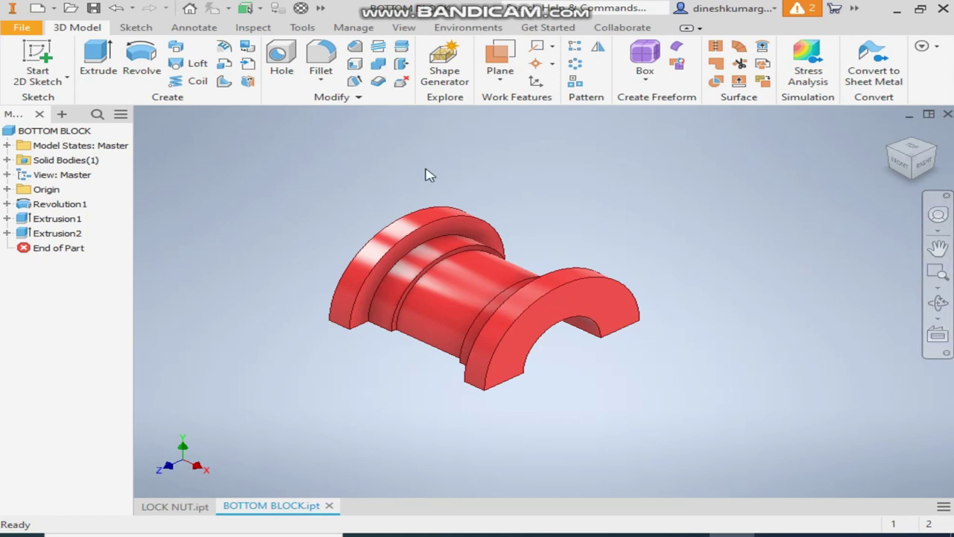
- Start a sketch on the XY plane and switch the visual style to wireframe
left_click(41, 66)
left_click(8, 189)
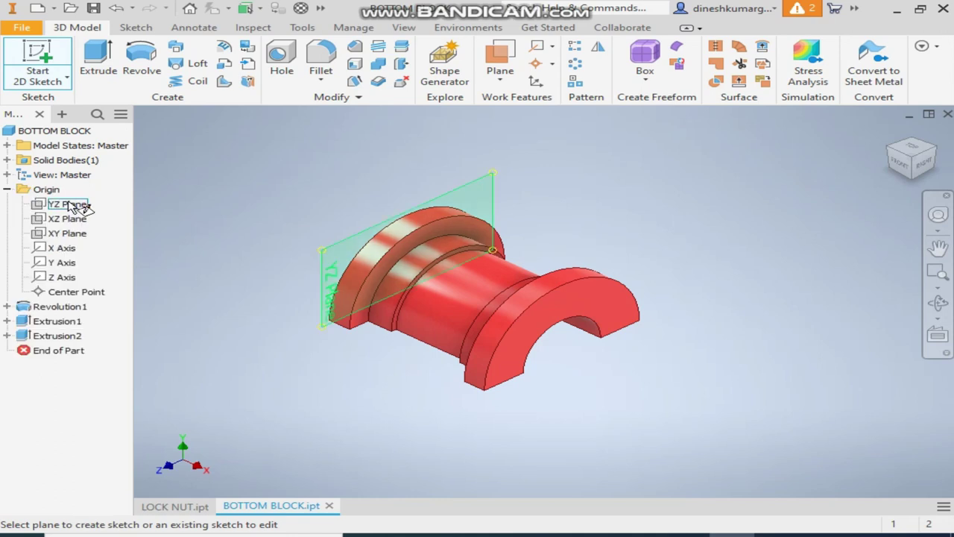
left_click(65, 234)
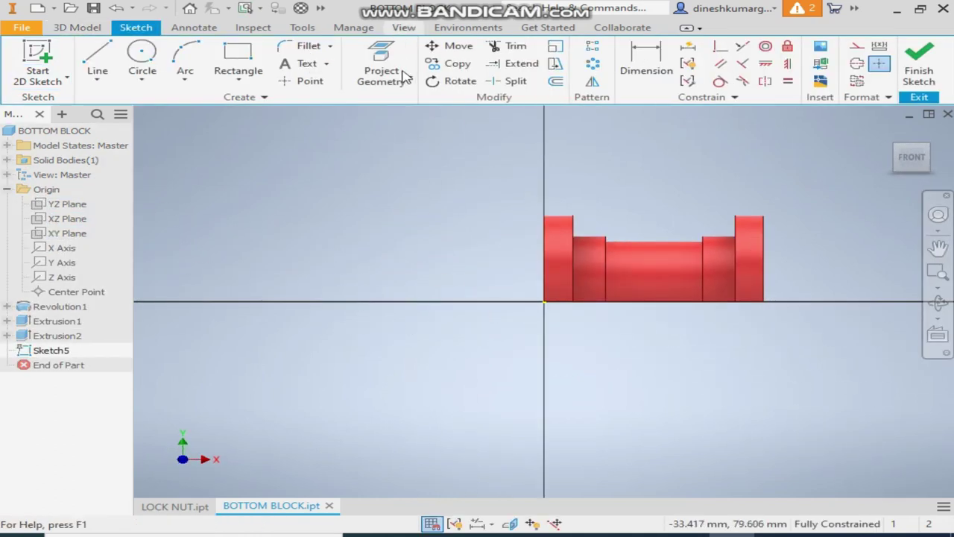
left_click(403, 27)
left_click(246, 78)
left_click(301, 249)
middle_click_drag(665, 342, 424, 298)
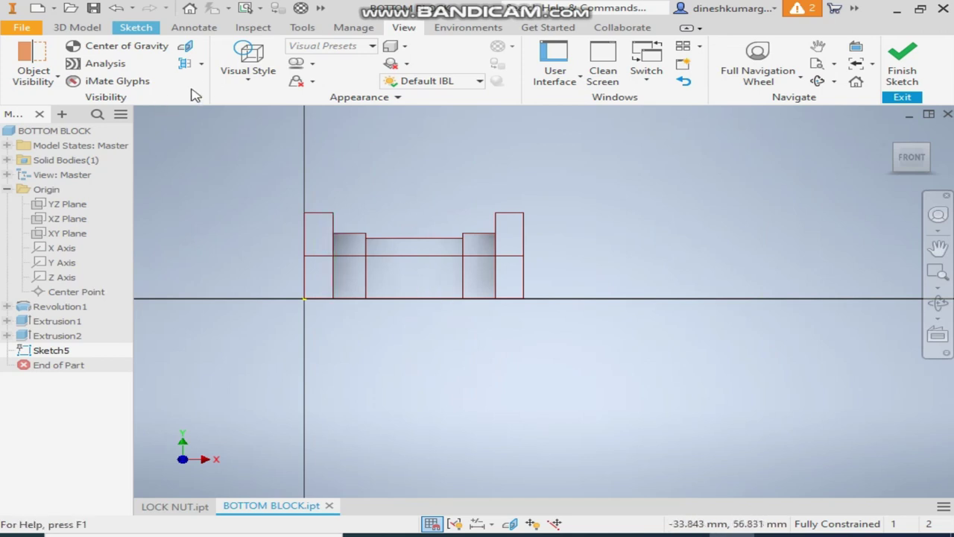
- Draw a rectangle about 8 mm wide upward from the bore's upper line, near the middle of the central recess
left_click(134, 28)
left_click(237, 56)
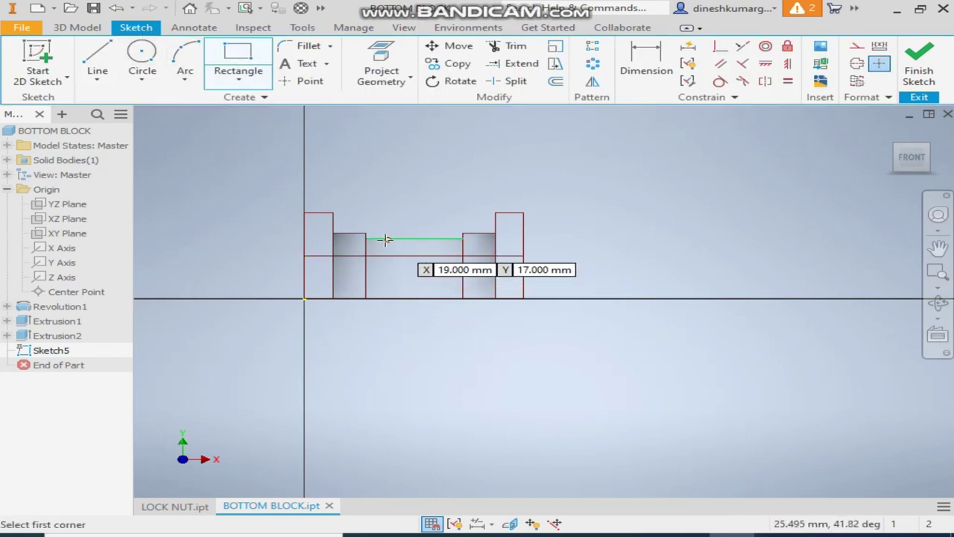
scroll(386, 240, "up", 3)
left_click(398, 269)
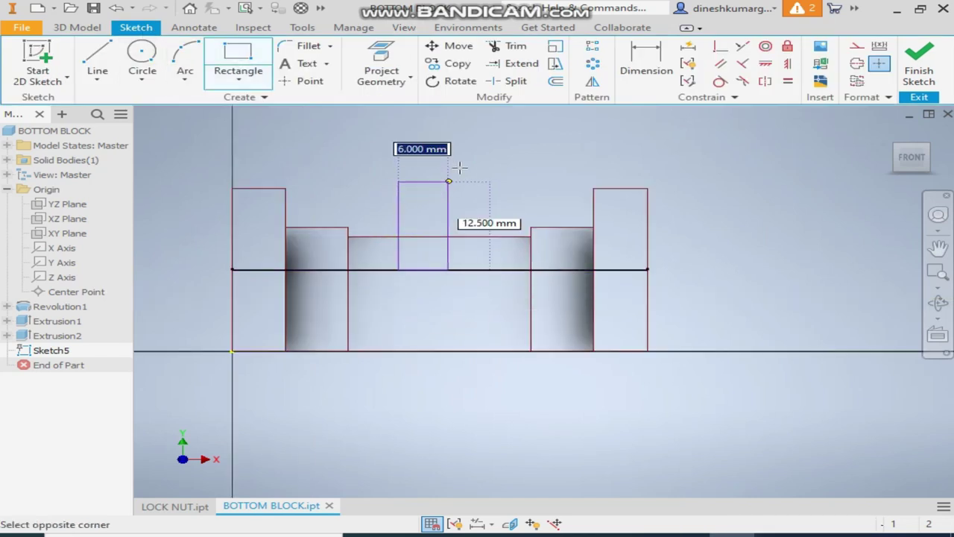
left_click(465, 155)
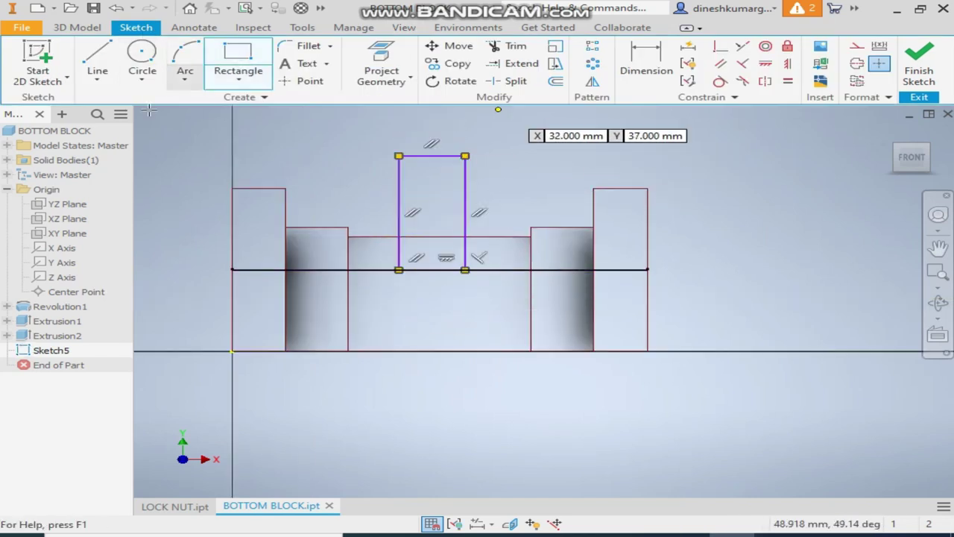
- Dimension the rectangle's width and set it to 3 mm
left_click(641, 65)
left_click(435, 134)
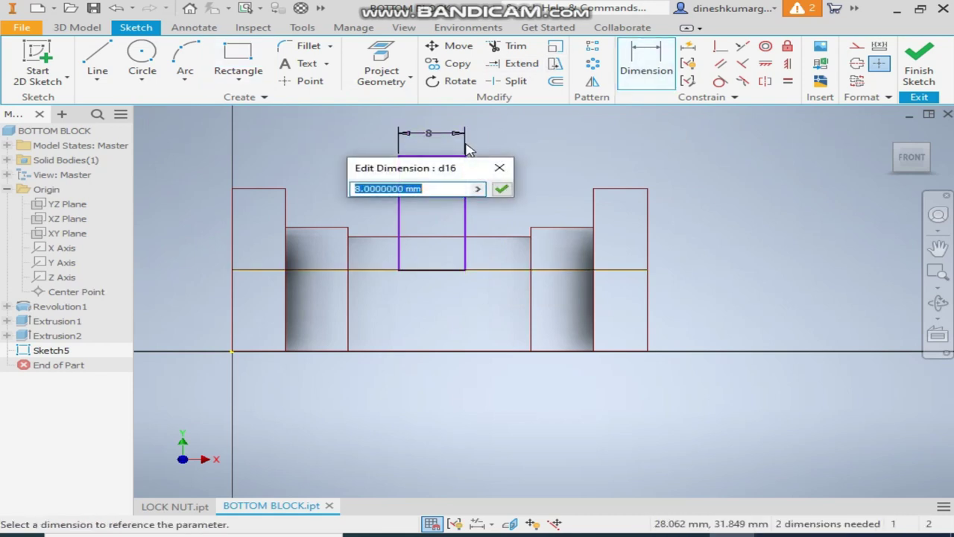
type("3")
key("Return")
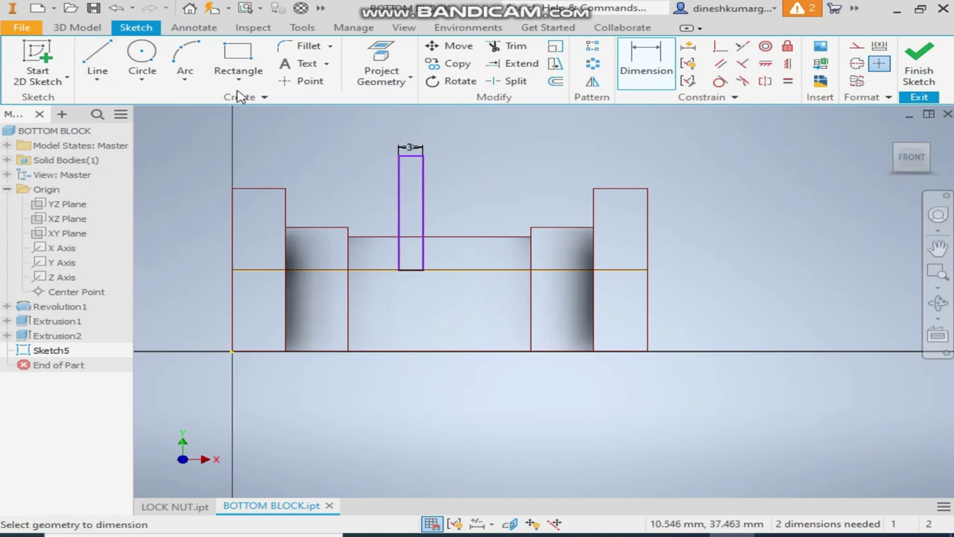
- Make the rectangle's right edge coincident with the midpoint of the bore's upper line
left_click(720, 46)
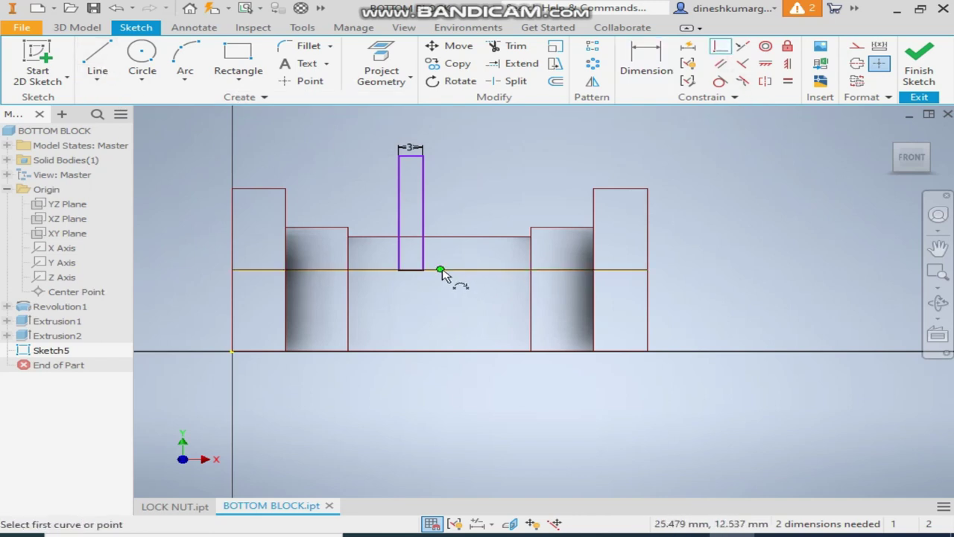
left_click(440, 270)
left_click(424, 227)
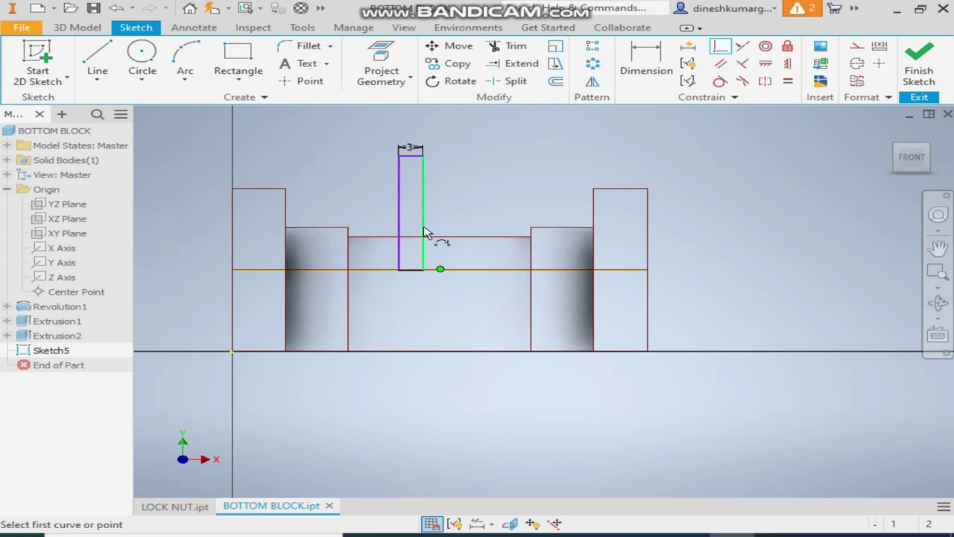
- Dimension the distance from the body's base line to the rectangle's top edge and set it to 23.5 mm
left_click(647, 64)
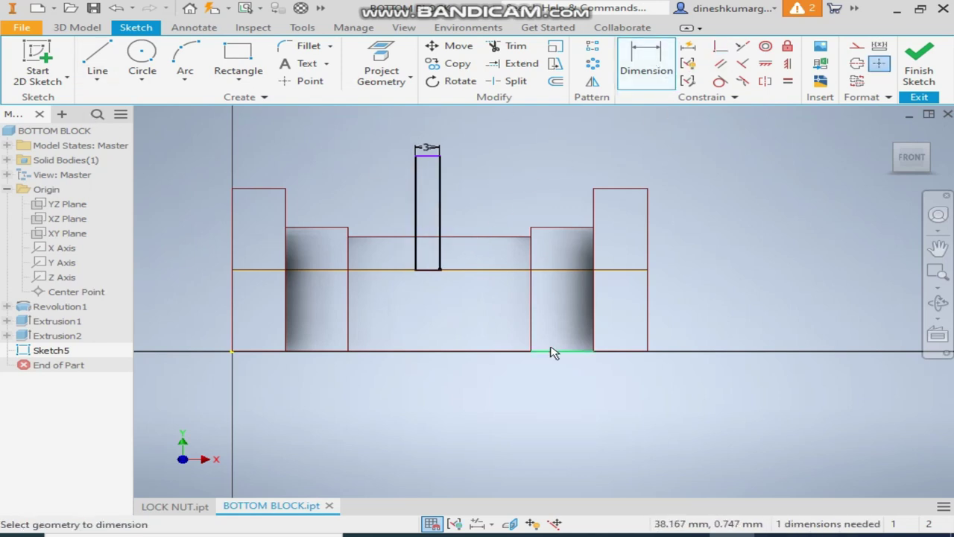
left_click(442, 351)
left_click(430, 156)
left_click(380, 203)
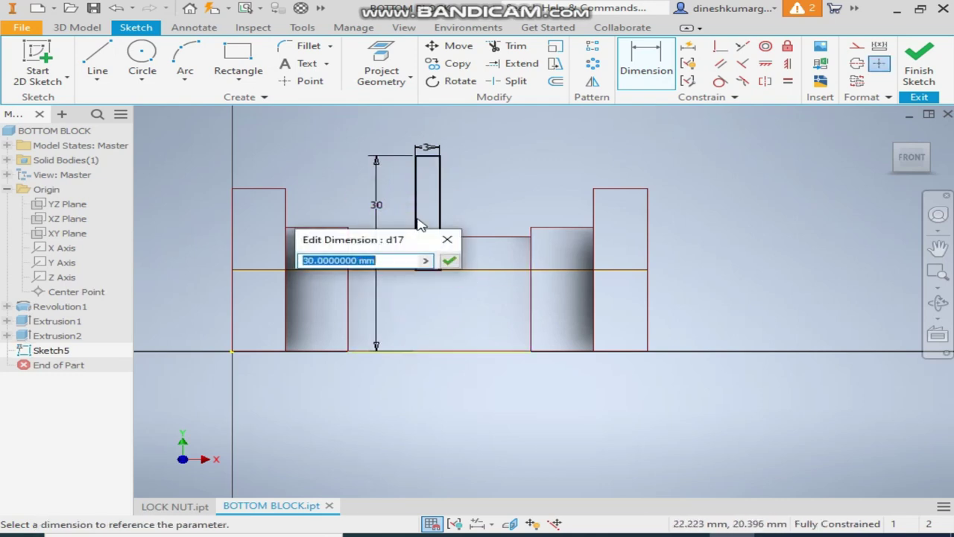
type("23.5")
key("Return")
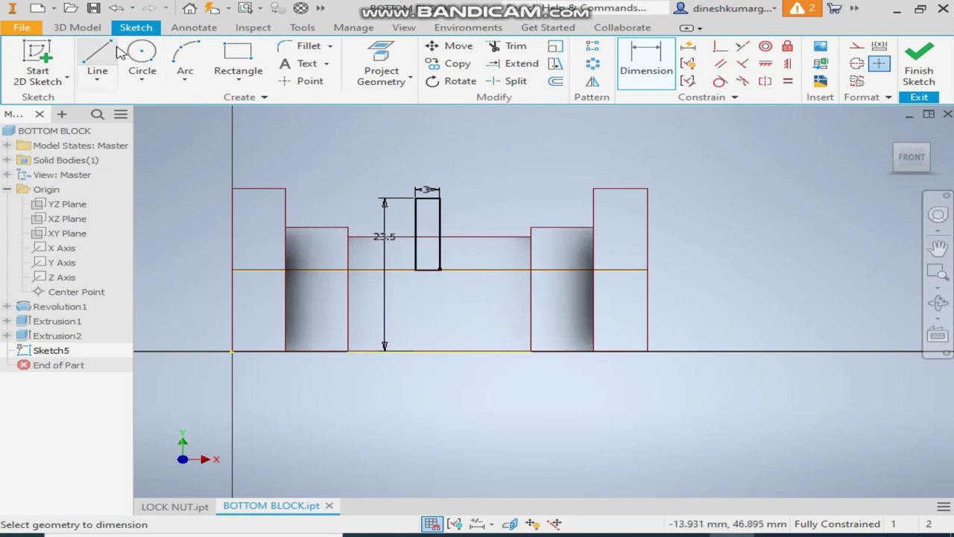
- Revolve the rectangle 360° about its right edge, joined to the body, and switch the display to a shaded style with edges
left_click(77, 28)
left_click(136, 59)
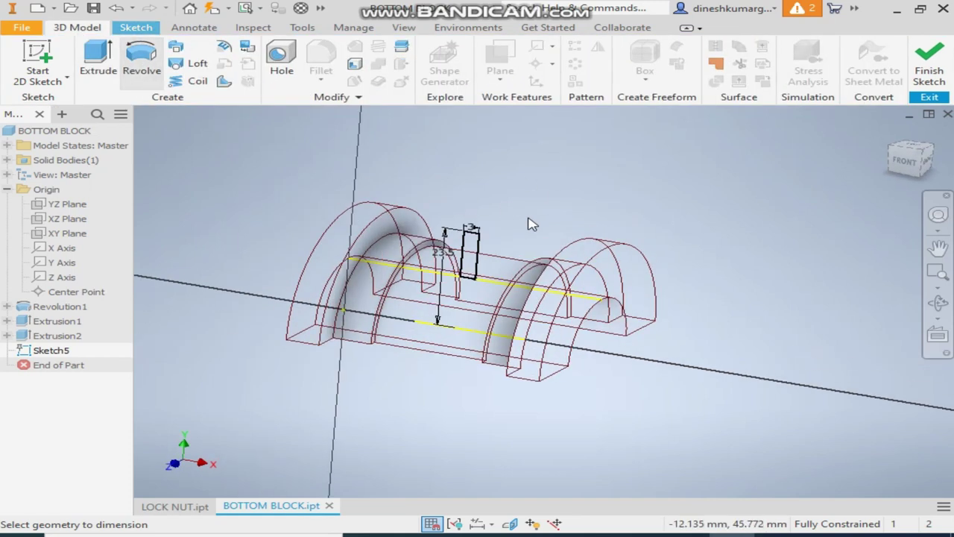
scroll(477, 276, "up", 5)
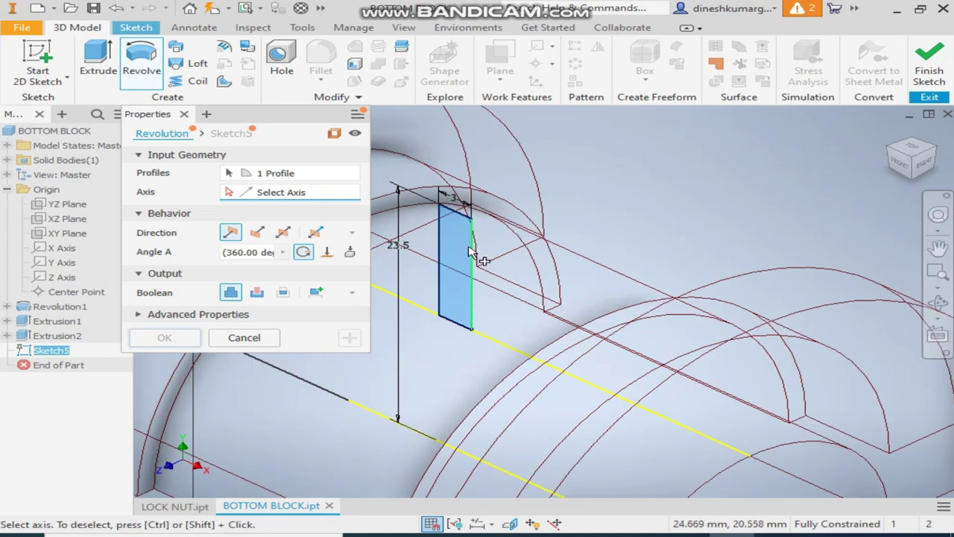
left_click(475, 251)
left_click(403, 27)
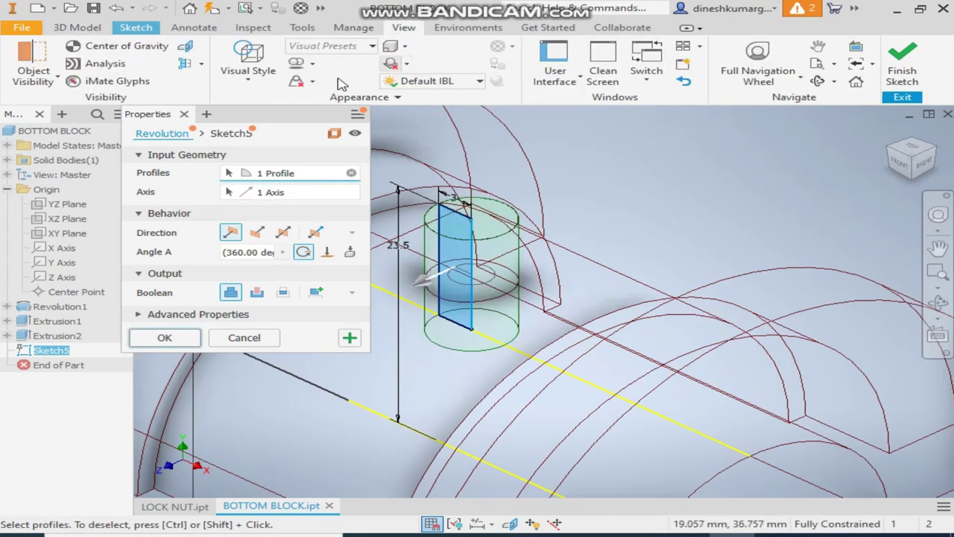
left_click(248, 67)
left_click(322, 167)
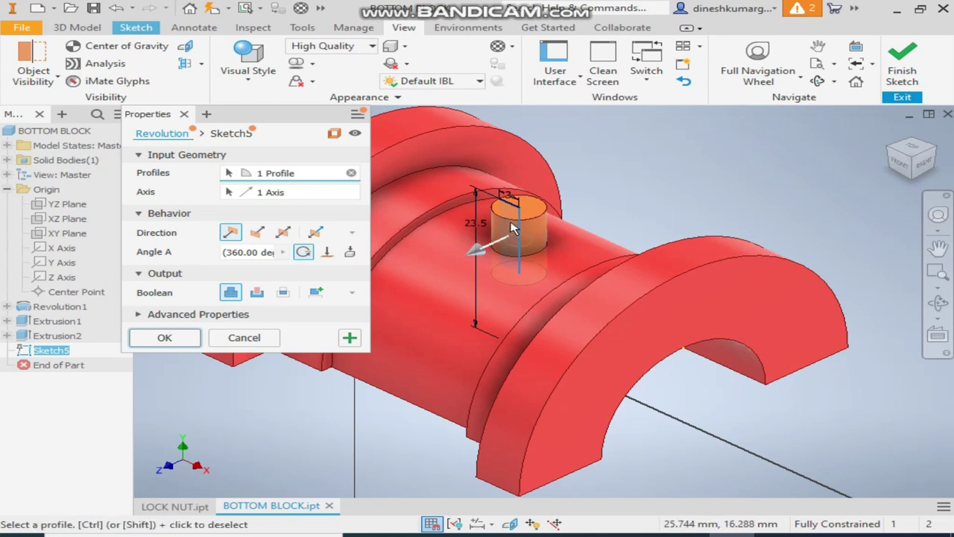
left_click(165, 337)
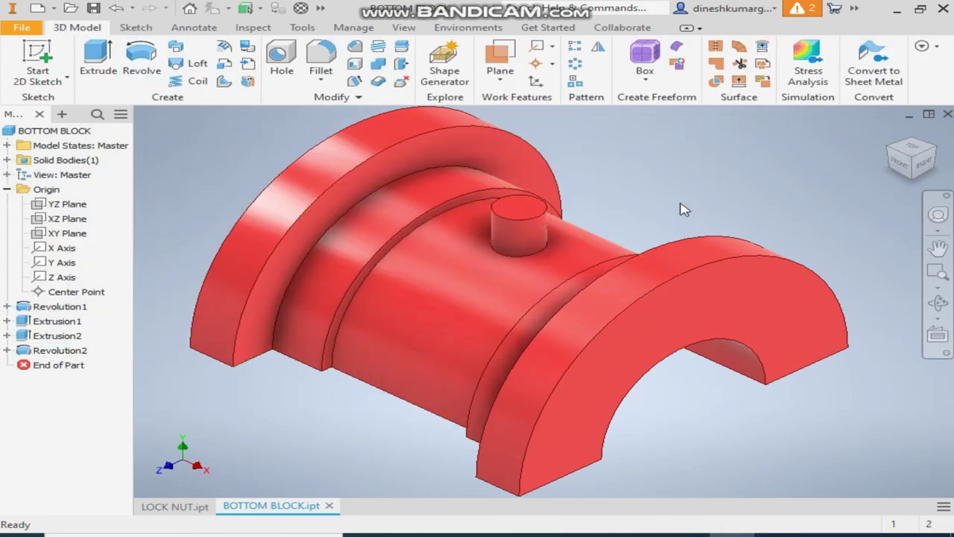
- Set the bottom block's appearance to Yellow from the Inventor Material Library and turn the part to a back-left isometric view
scroll(661, 173, "down", 3)
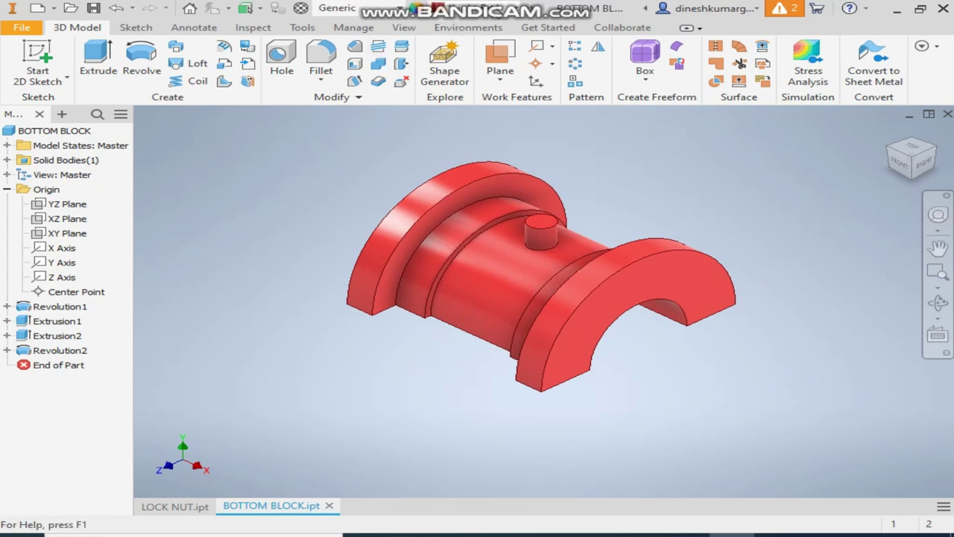
left_click(497, 8)
scroll(494, 238, "down", 20)
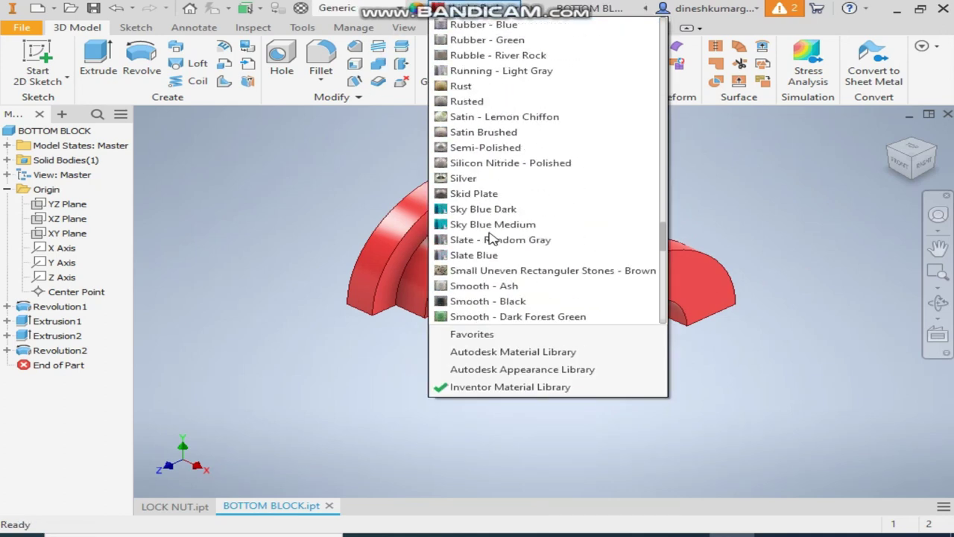
scroll(494, 238, "down", 10)
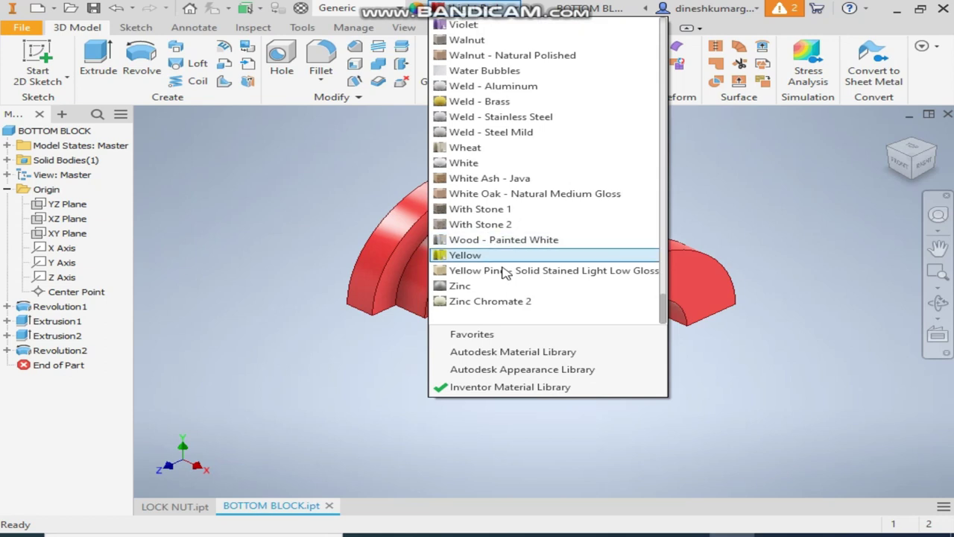
left_click(496, 257)
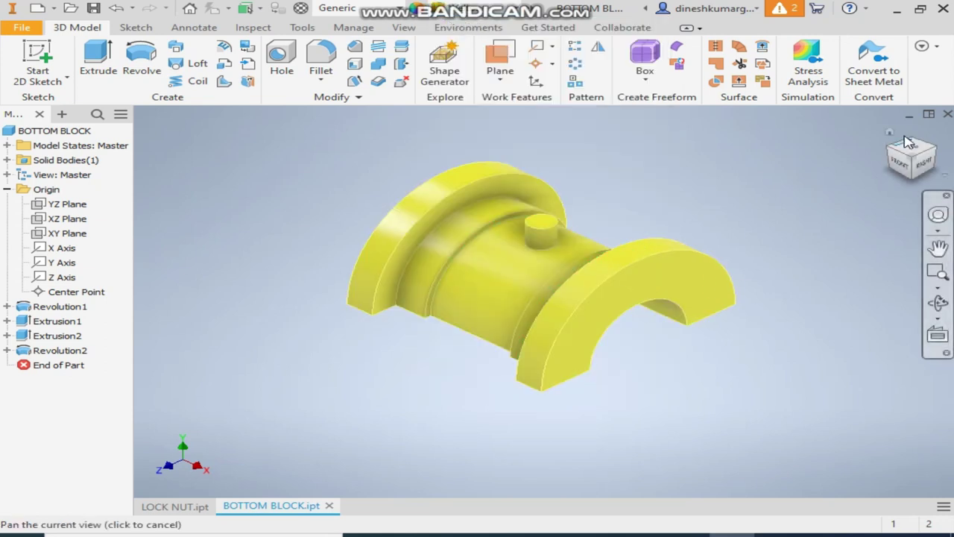
left_click(917, 142)
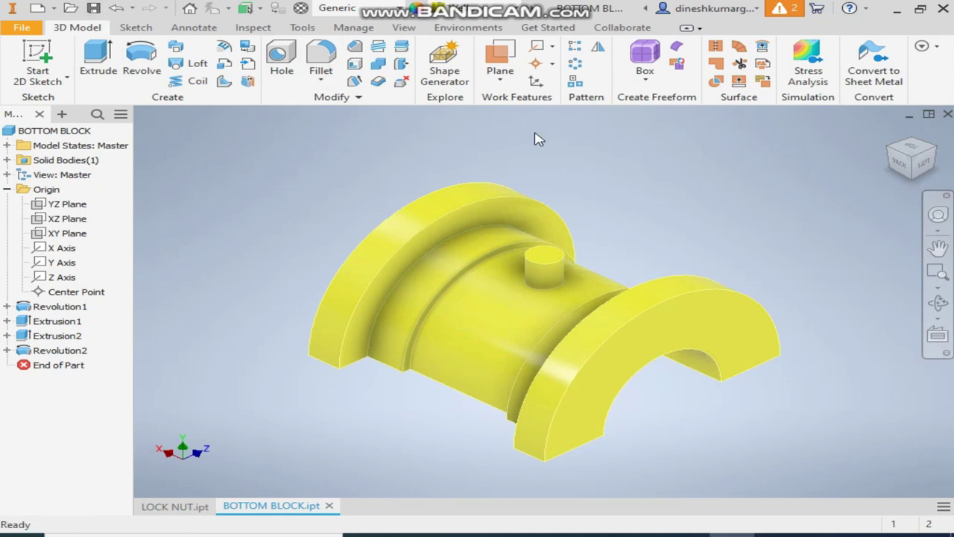
- Create a new assembly from the metric Standard (mm).iam template and browse to the BLOCK folder for placing components
left_click(38, 9)
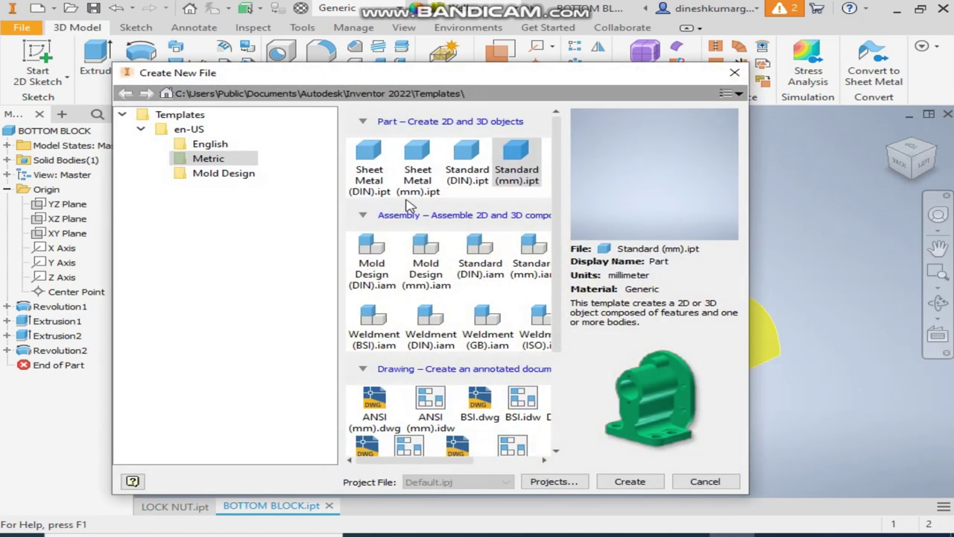
double_click(533, 246)
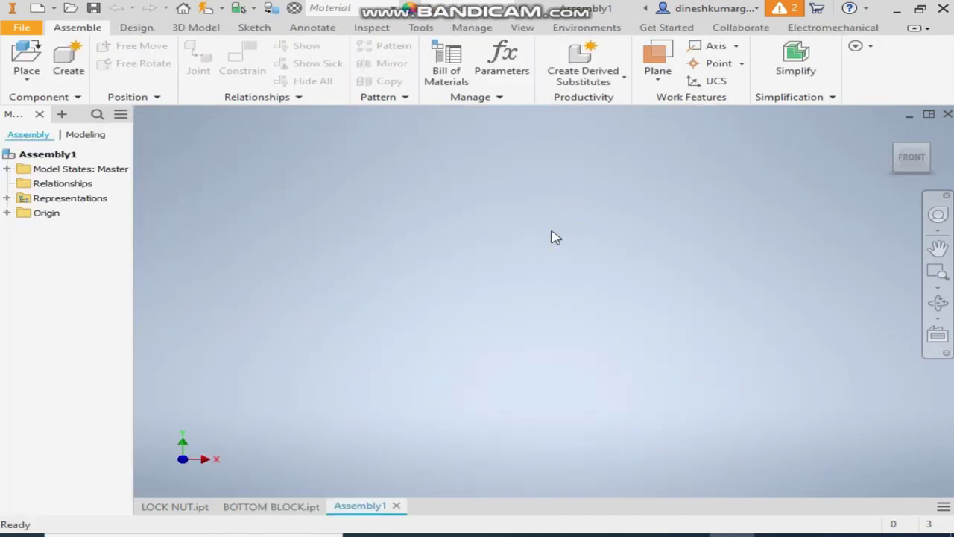
left_click(27, 63)
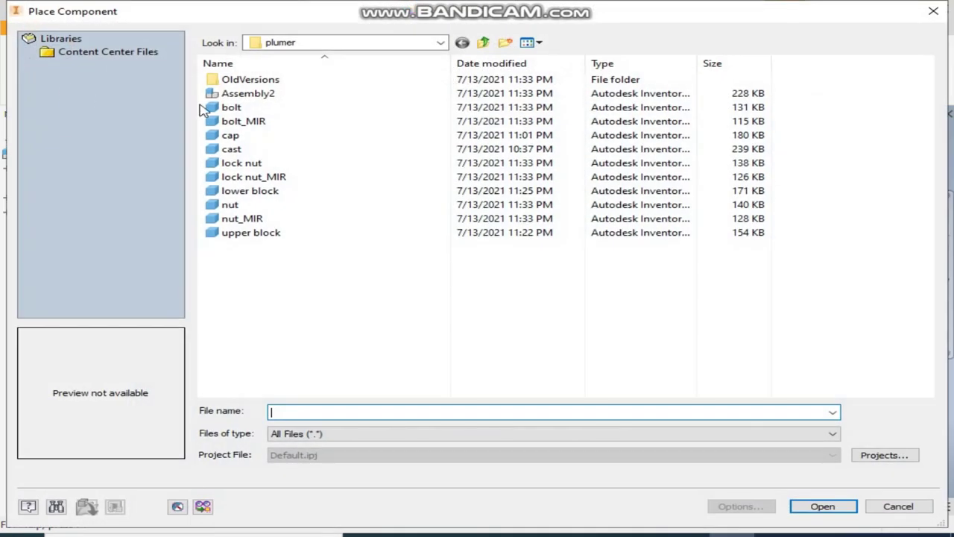
left_click(485, 41)
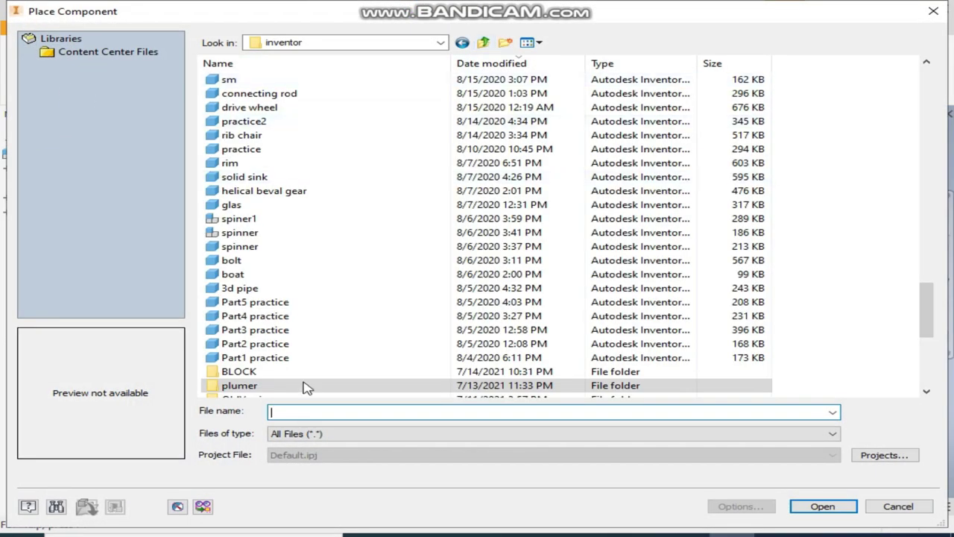
scroll(298, 350, "down", 5)
scroll(279, 268, "up", 1)
left_click(255, 205)
double_click(255, 206)
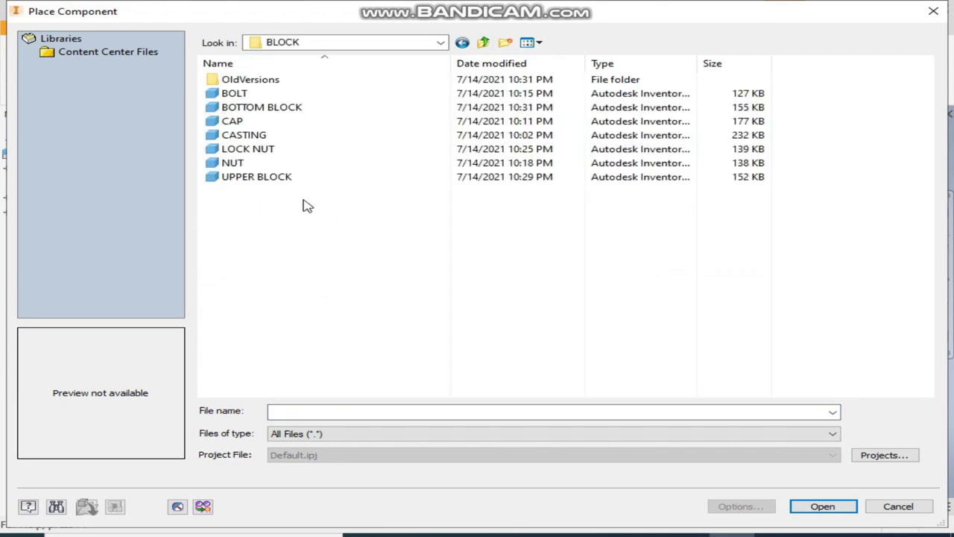
- Place one instance each of the BOLT, BOTTOM BLOCK, CAP, CASTING, LOCK NUT, NUT and UPPER BLOCK parts in the assembly
left_click(265, 179)
left_click(251, 94, "shift")
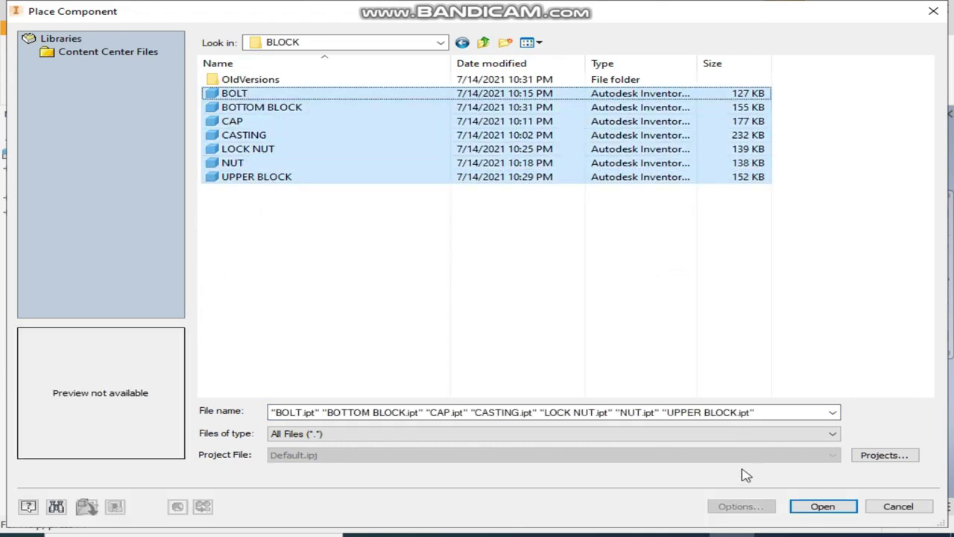
left_click(818, 507)
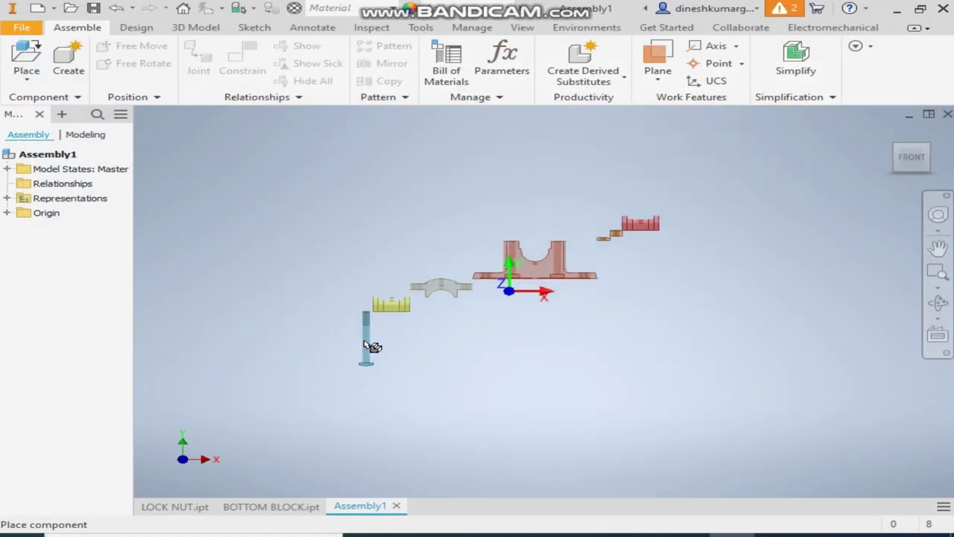
left_click(492, 353)
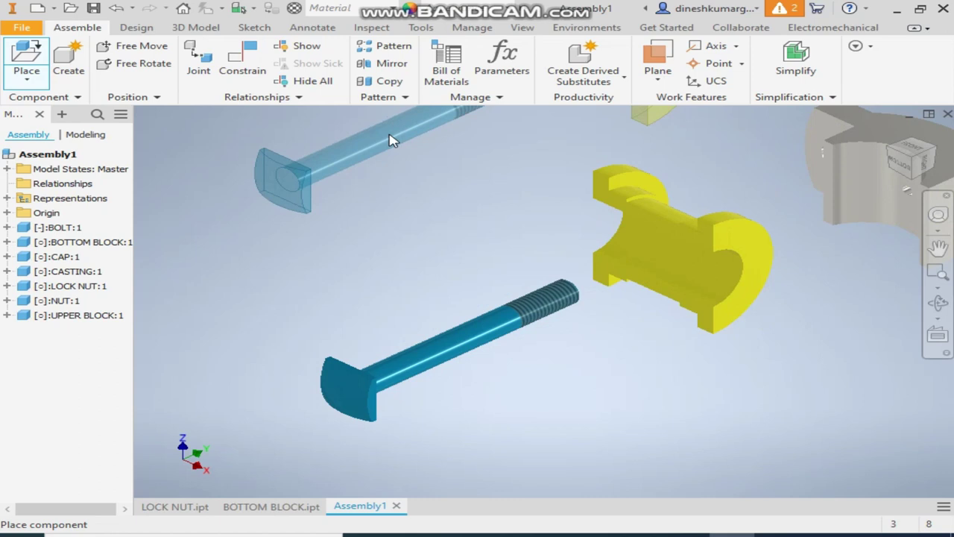
key("Escape")
scroll(376, 227, "down", 5)
scroll(530, 273, "up", 4)
middle_click_drag(577, 320, 584, 321)
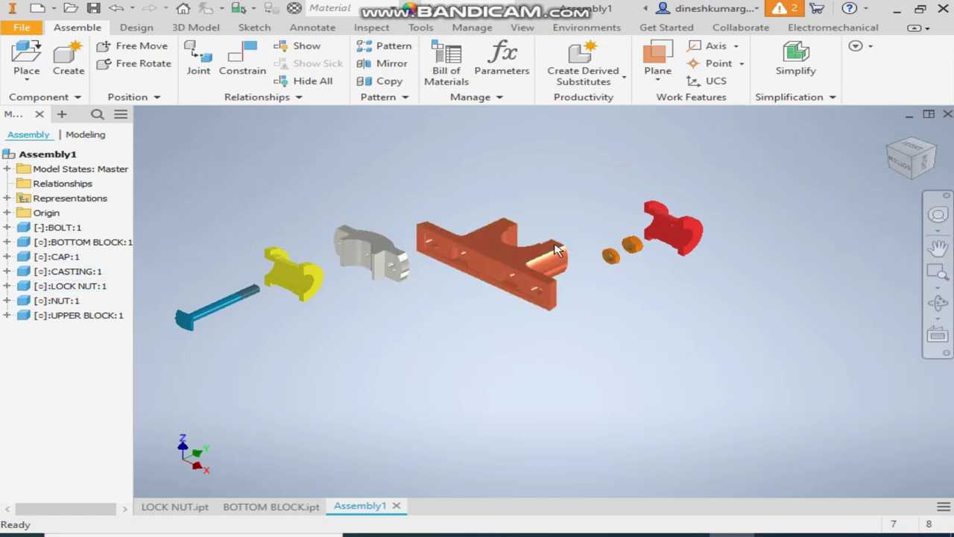
left_click(506, 256)
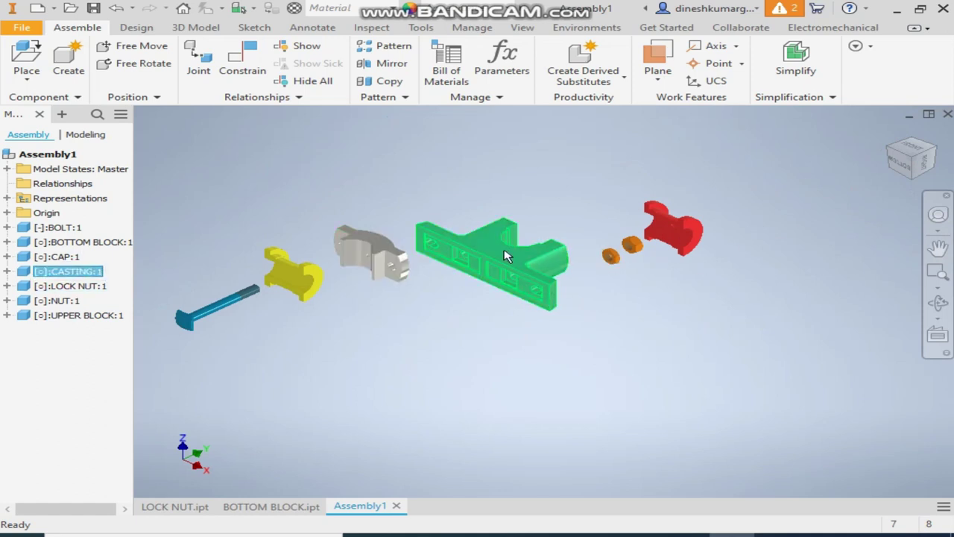
left_click(7, 271)
left_click(22, 301)
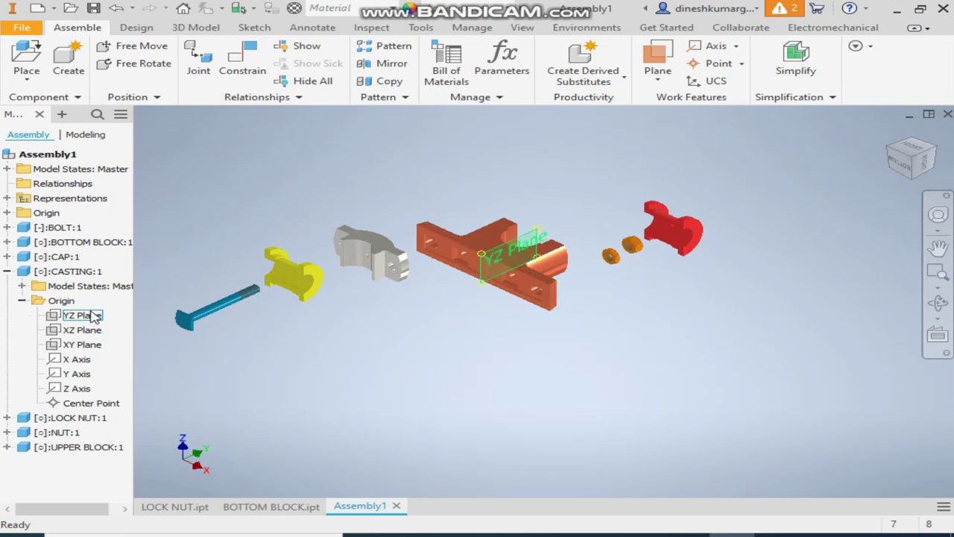
left_click(244, 66)
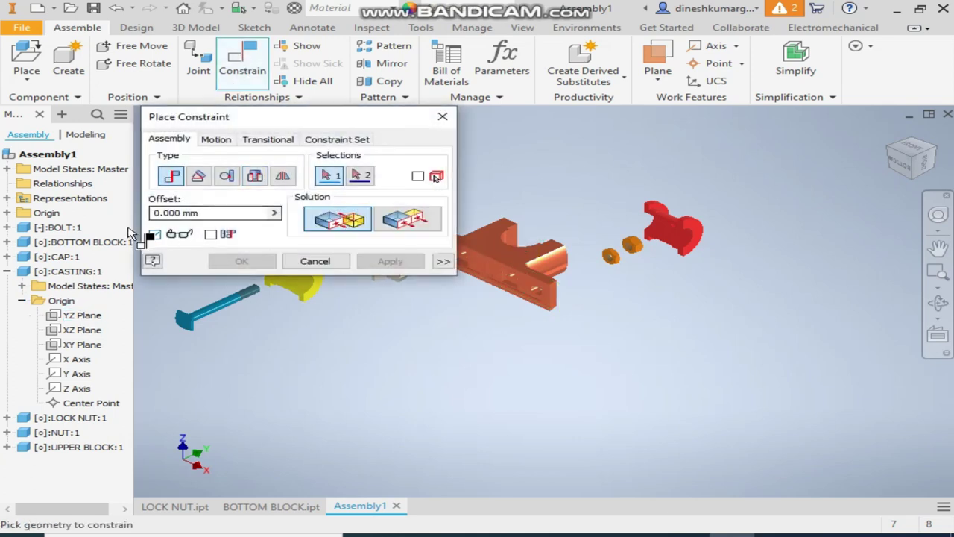
left_click(7, 212)
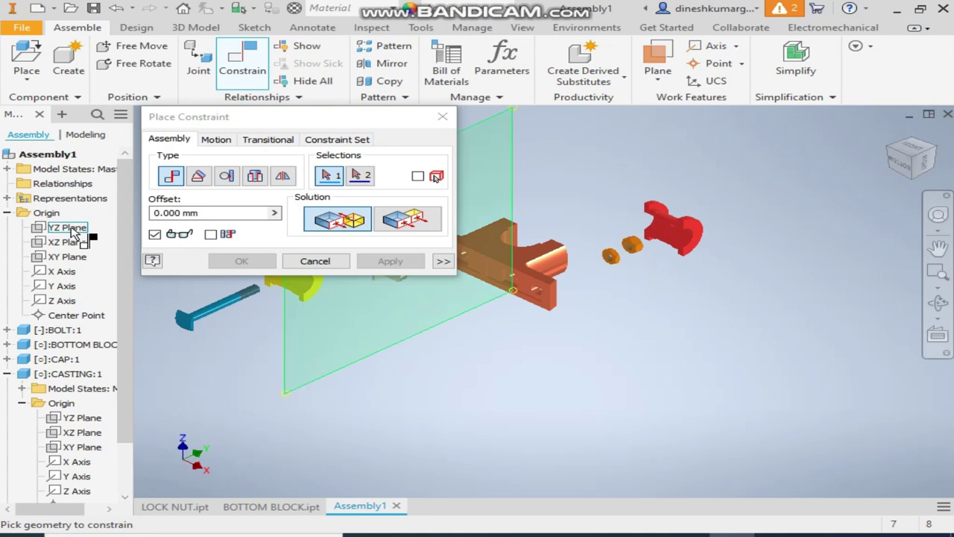
left_click(314, 261)
- Move the casting, upper block, nut and lock nut apart into free space
left_click_drag(521, 276, 507, 209)
left_click_drag(690, 224, 779, 210)
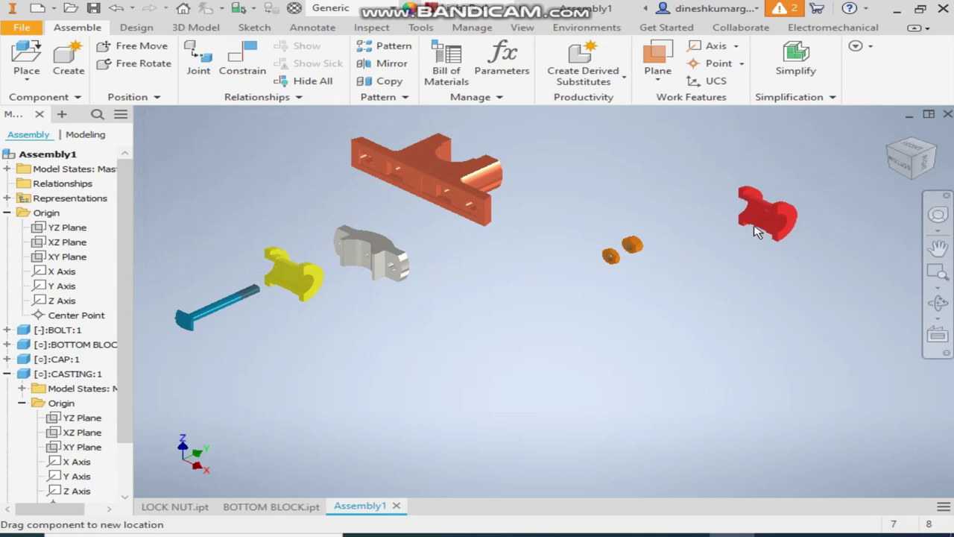
left_click_drag(632, 244, 656, 192)
left_click_drag(611, 257, 629, 313)
- Arrange the cap, bottom block and bolt in a column left of the casting, and move the casting to the middle of the parts
left_click(373, 257)
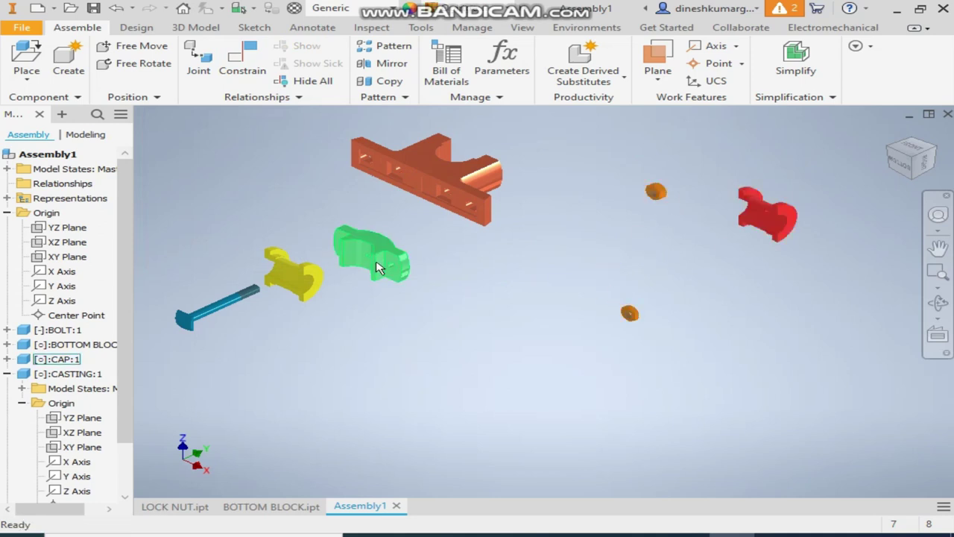
left_click_drag(373, 258, 224, 156)
left_click_drag(262, 240, 212, 180)
left_click_drag(224, 302, 252, 339)
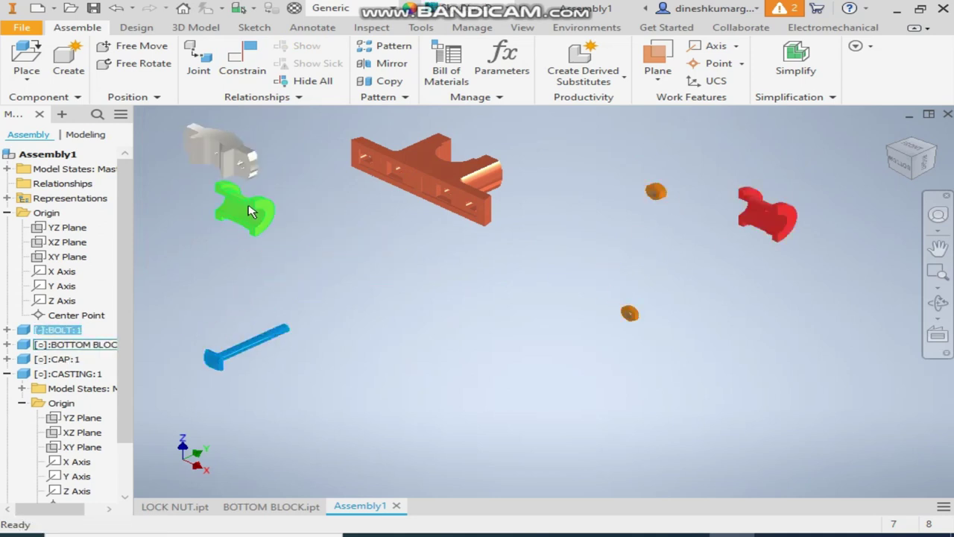
left_click_drag(246, 209, 251, 257)
left_click(307, 326)
left_click_drag(447, 181, 472, 268)
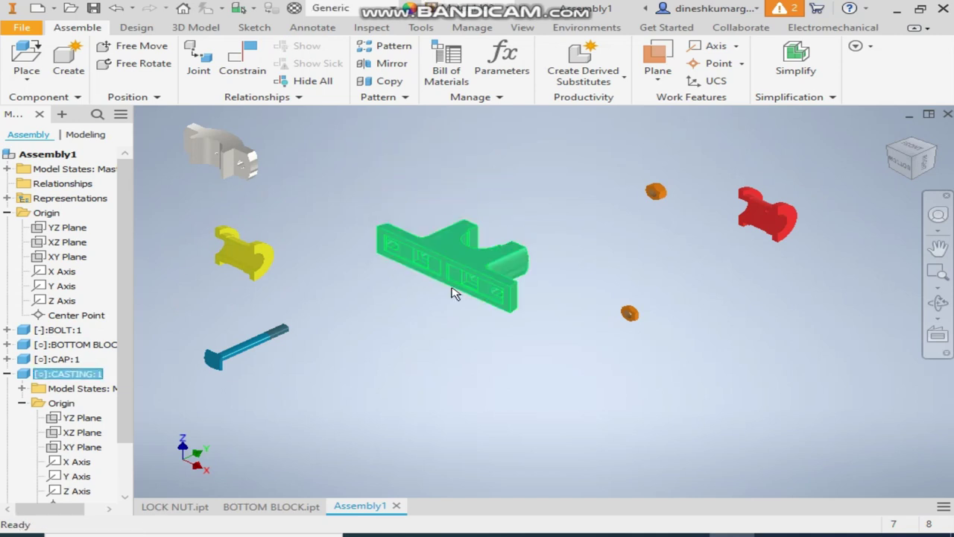
left_click(393, 320)
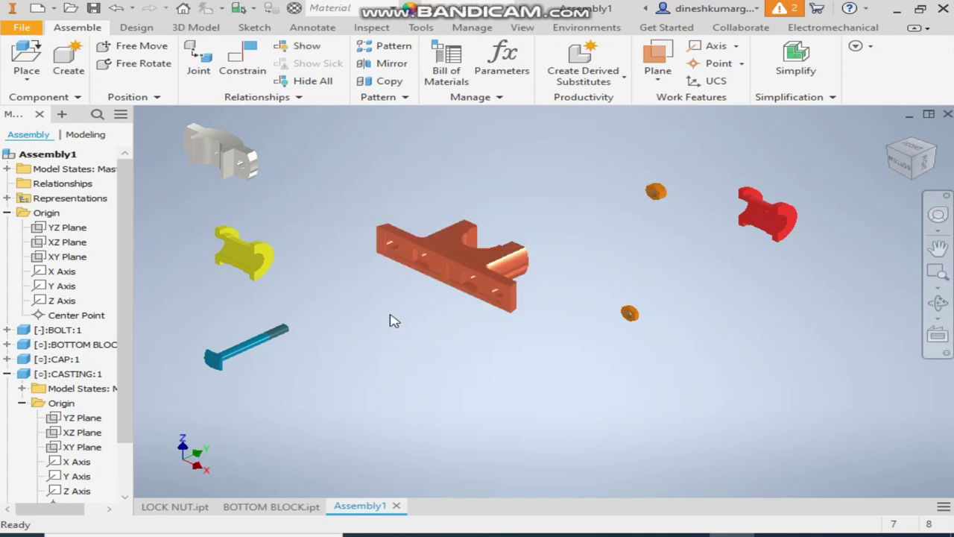